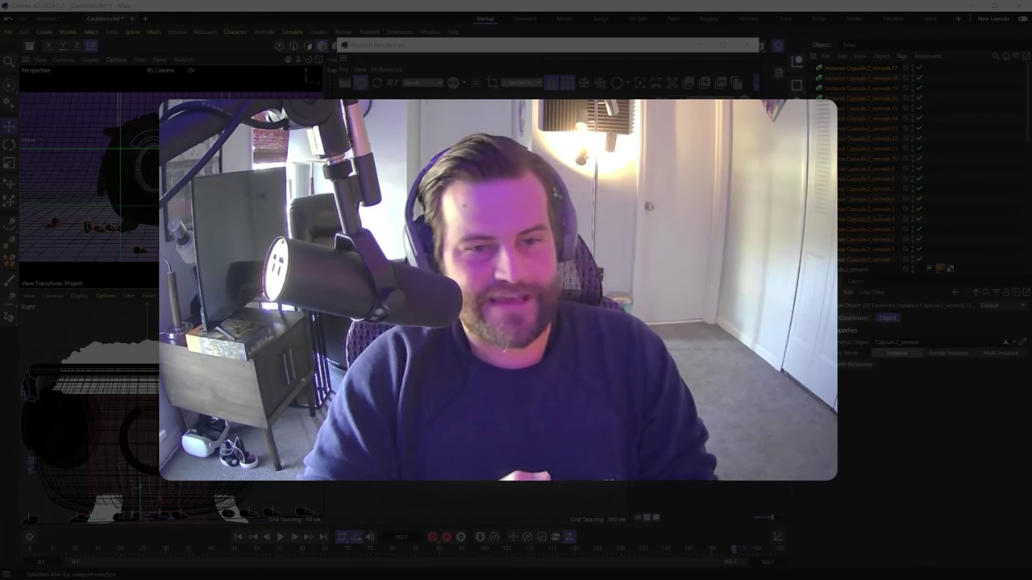
Close the Redshift RenderView and delete the cloth object and the Null group holding the shader ball
left_click(748, 44)
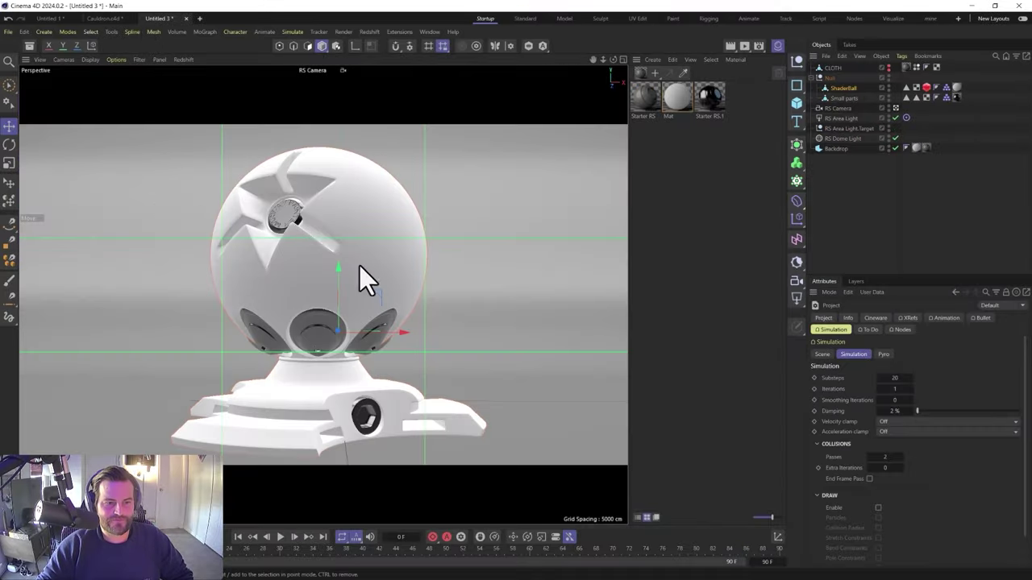
left_click(831, 81)
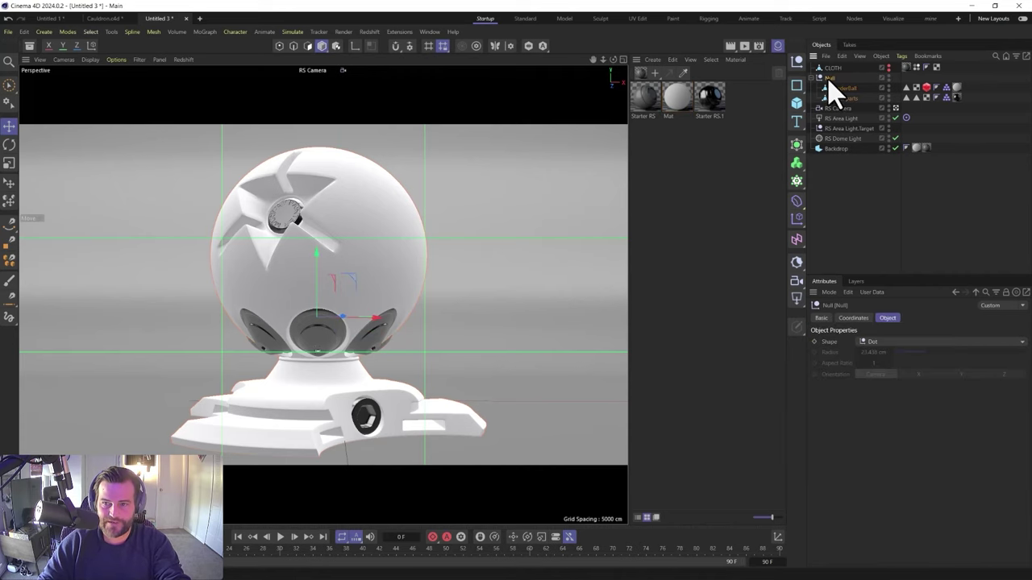
key("Delete")
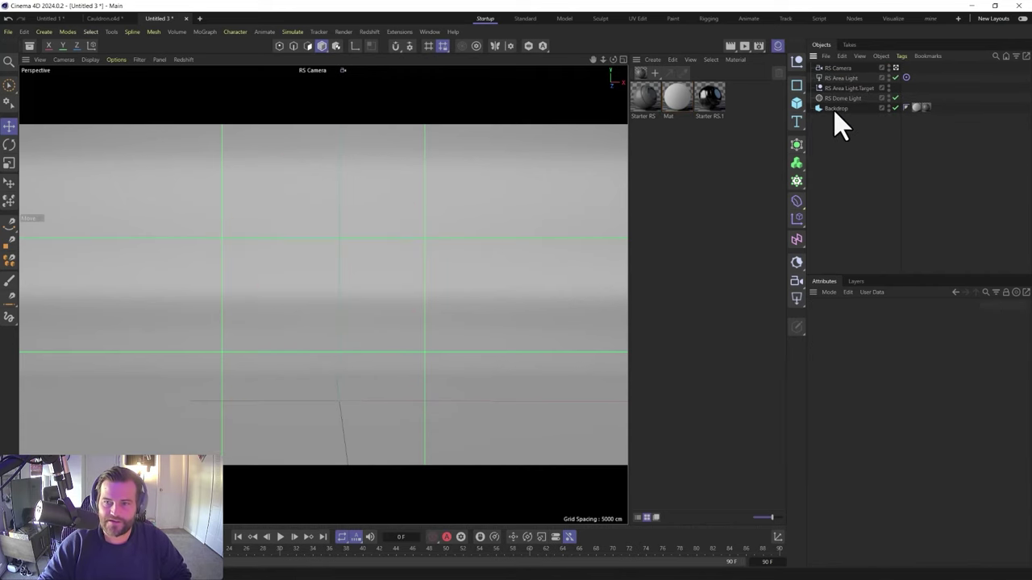
Remove the second material tag from the Backdrop object
left_click(834, 108)
left_click(926, 108)
key("Delete")
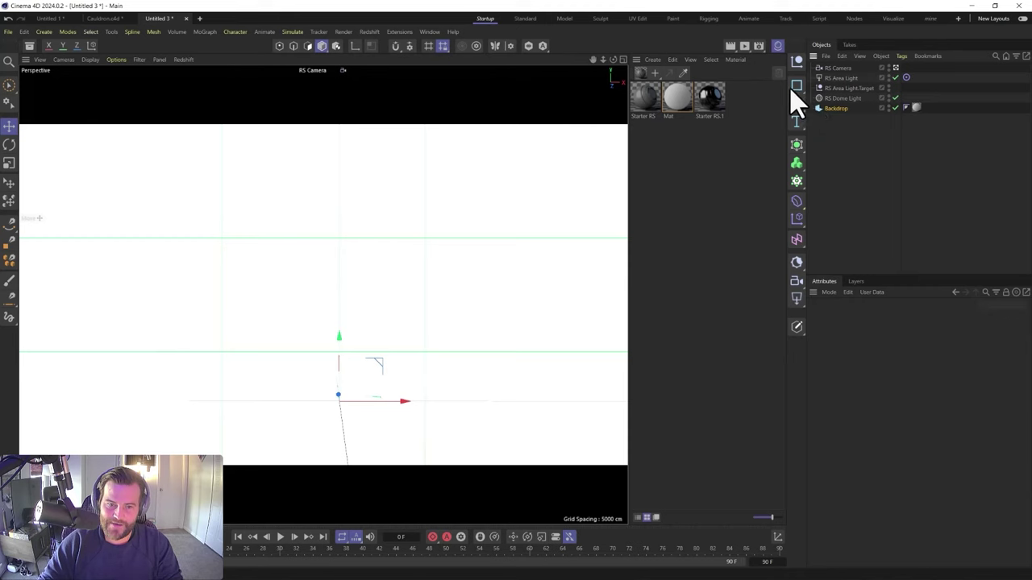
Locate the Backdrop node operator among the "studio" results in the Asset Browser, and close the browser
left_click(29, 46)
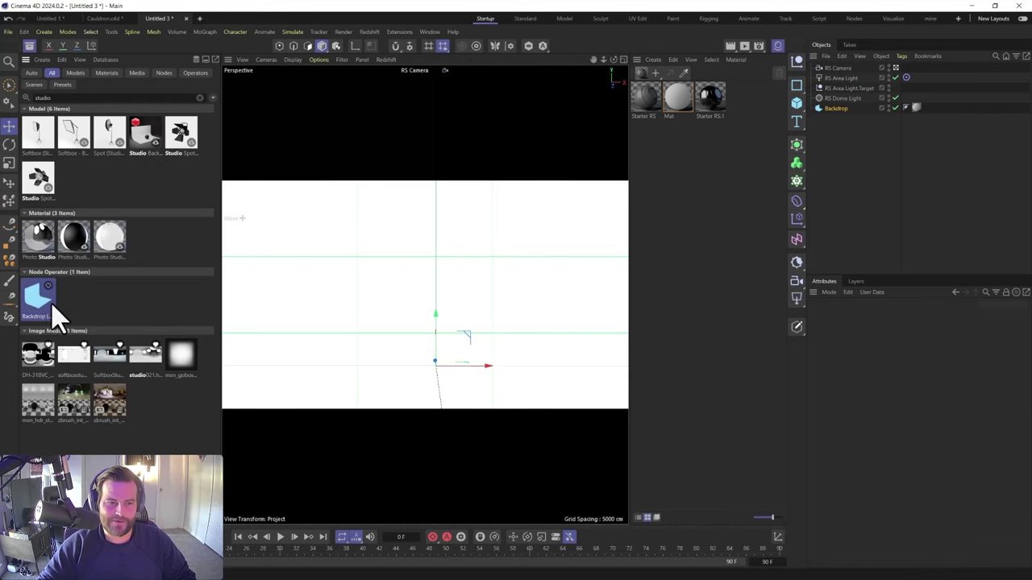
middle_click_drag(369, 329, 369, 292, "alt")
left_click(29, 46)
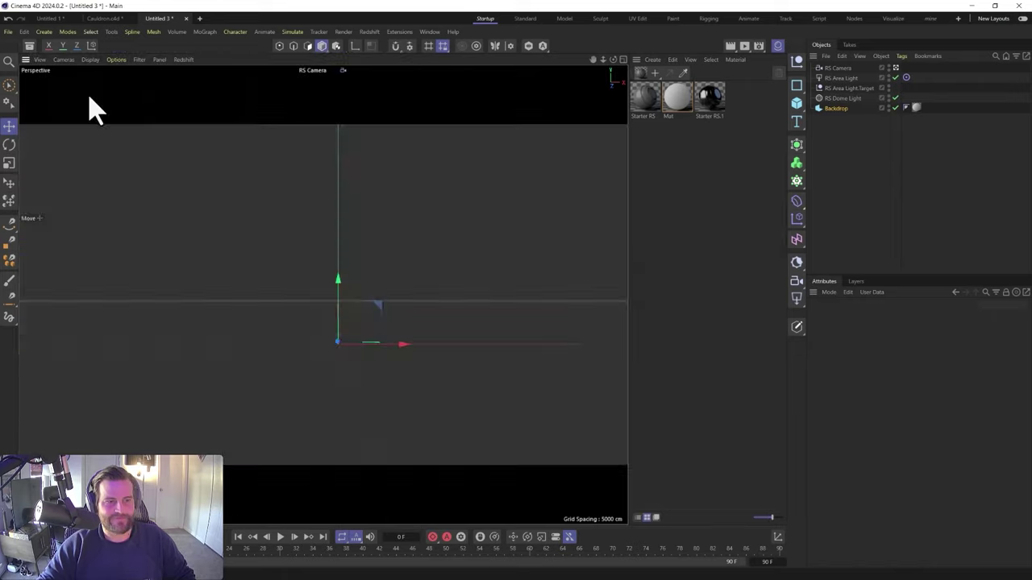
Set the Backdrop's tilt to 40°
left_click_drag(248, 237, 290, 246, "alt")
left_click(835, 108)
left_click_drag(916, 400, 956, 395)
left_click_drag(491, 306, 432, 211, "alt")
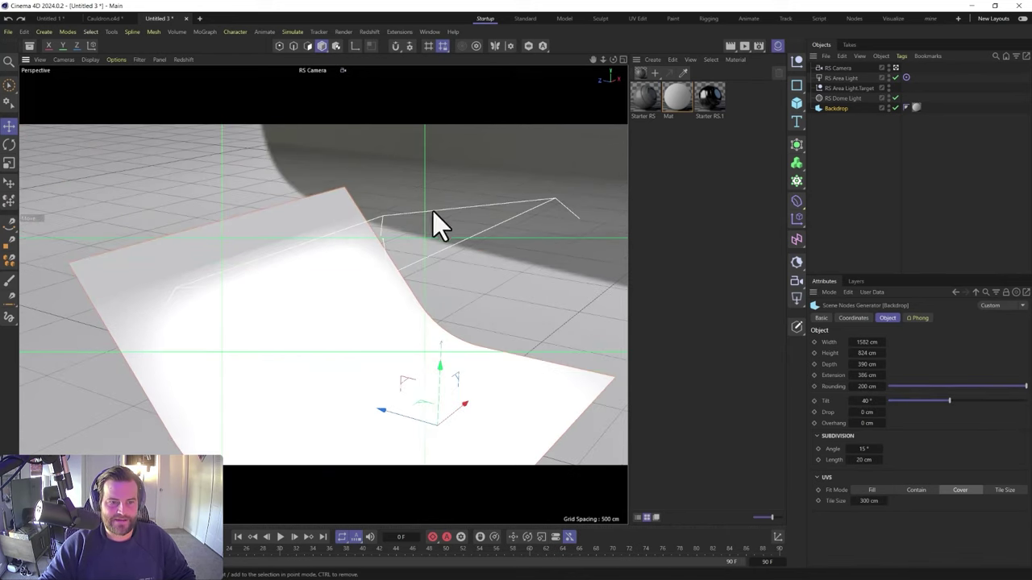
Try a tilt of 1° on the Backdrop and undo the change
mouse_move(510, 390)
left_mouse_down("alt")
mouse_move(483, 384)
mouse_move(527, 401)
left_mouse_up("alt")
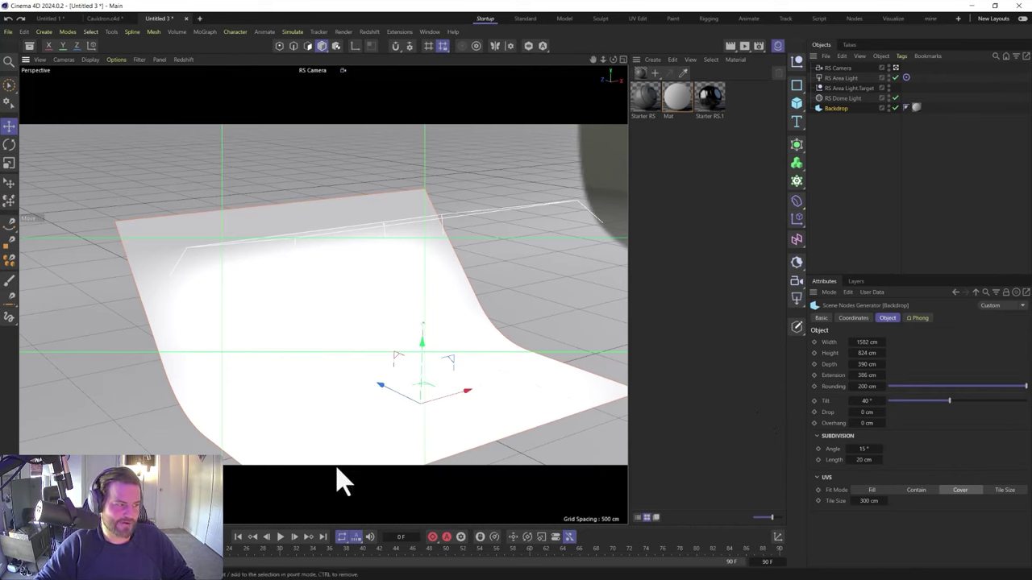
left_click_drag(941, 401, 890, 403)
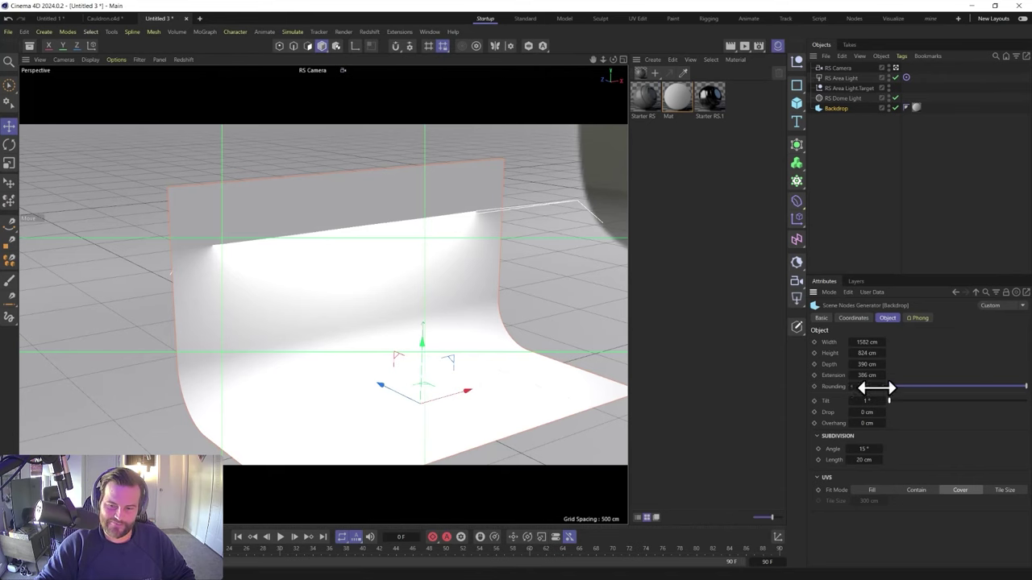
key("ctrl+z")
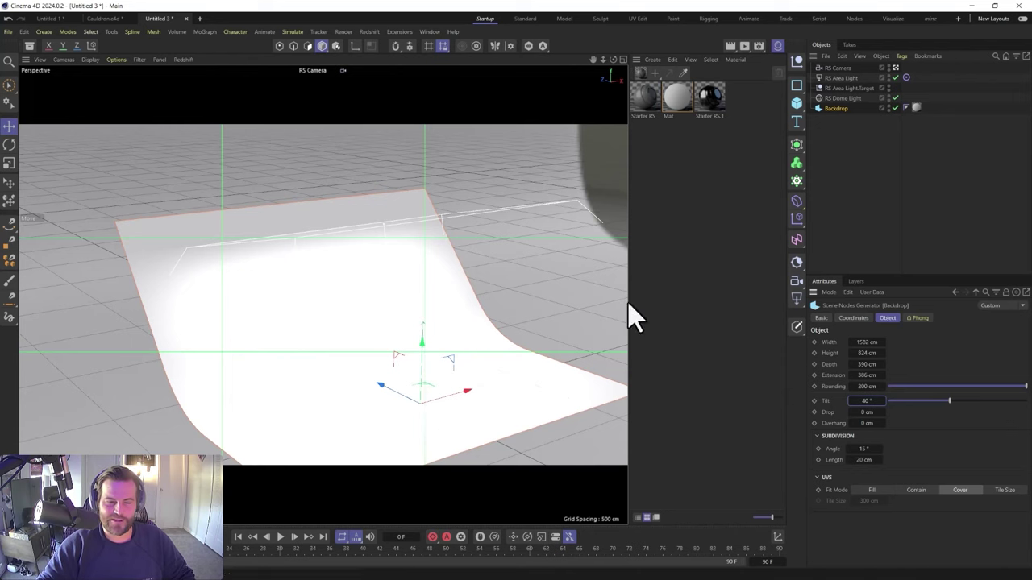
Frame the backdrop head-on through the RS Camera and show the camera's object properties
left_click_drag(439, 338, 335, 311, "alt")
right_click_drag(336, 311, 340, 256, "alt")
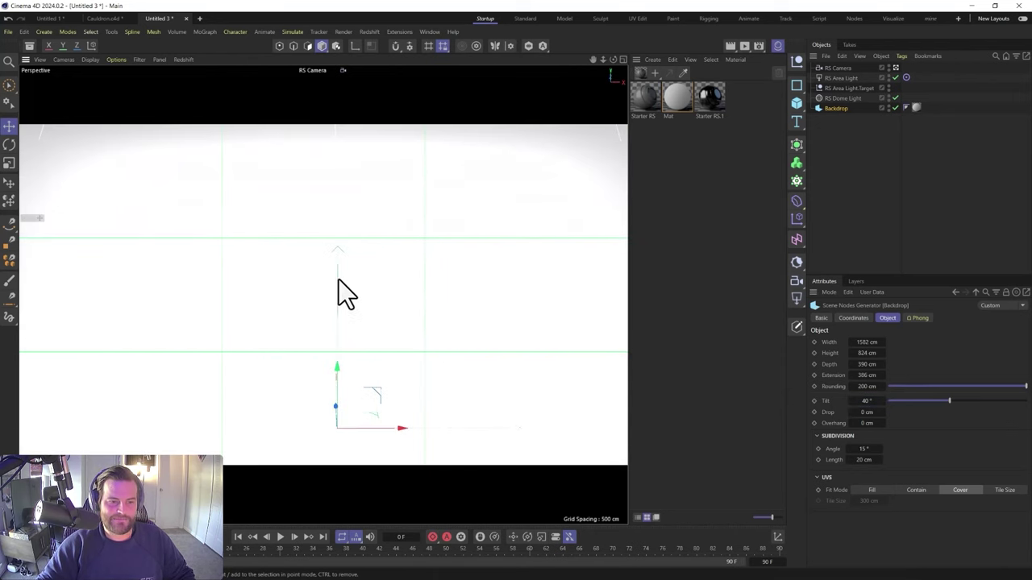
left_click(836, 68)
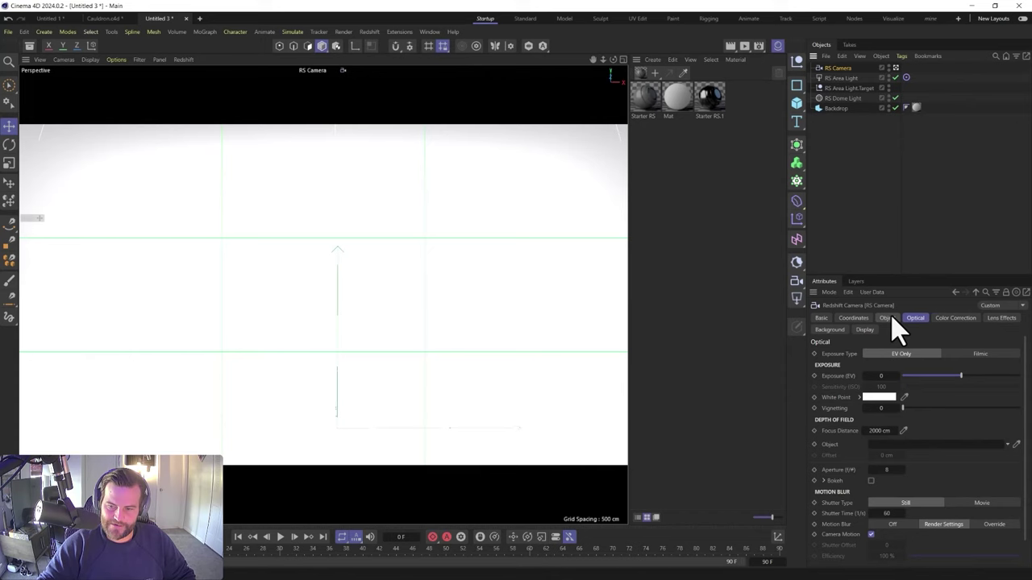
left_click(887, 318)
left_click_drag(369, 392, 362, 343, "alt")
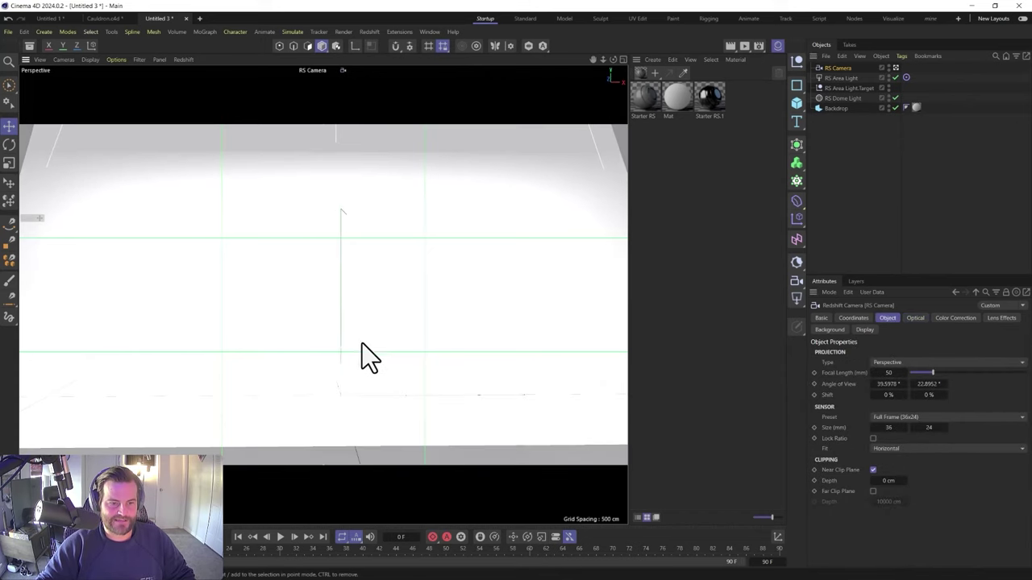
right_click_drag(362, 343, 348, 327, "alt")
scroll(344, 336, "down", 2)
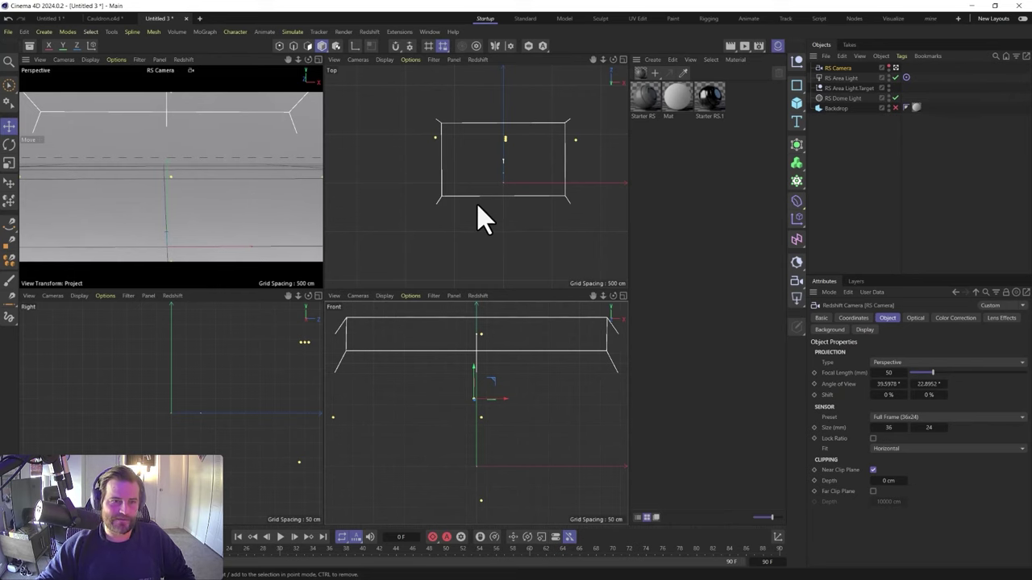
Maximize the Front view and activate the Spline Pen
middle_click(500, 401)
scroll(455, 419, "up", 2)
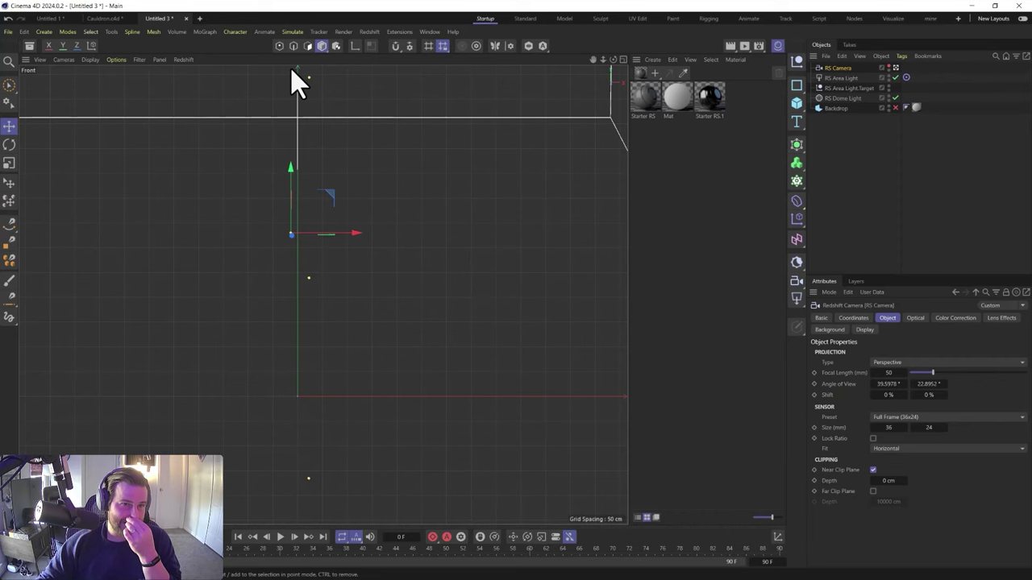
left_click(11, 227)
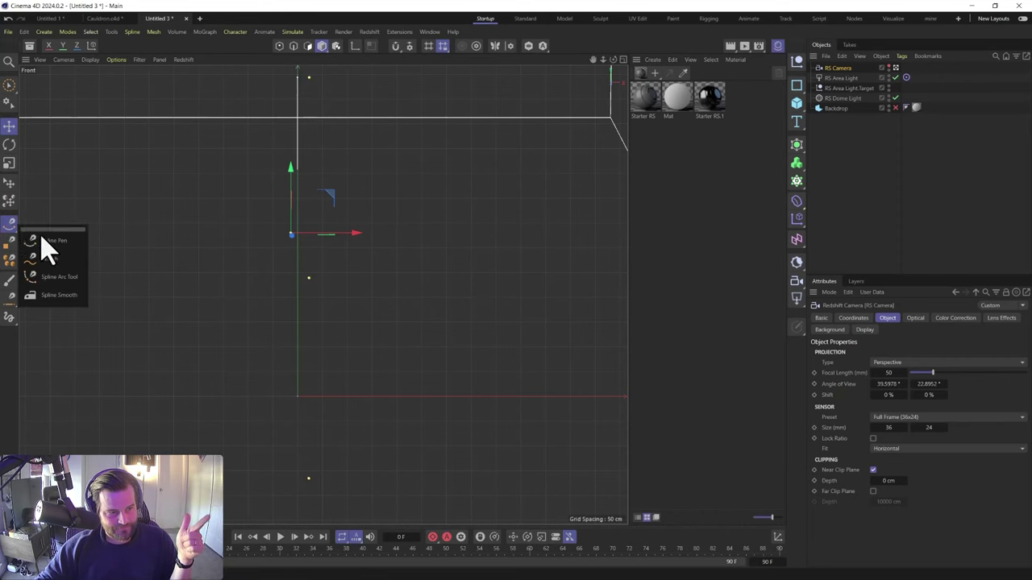
left_click(50, 241)
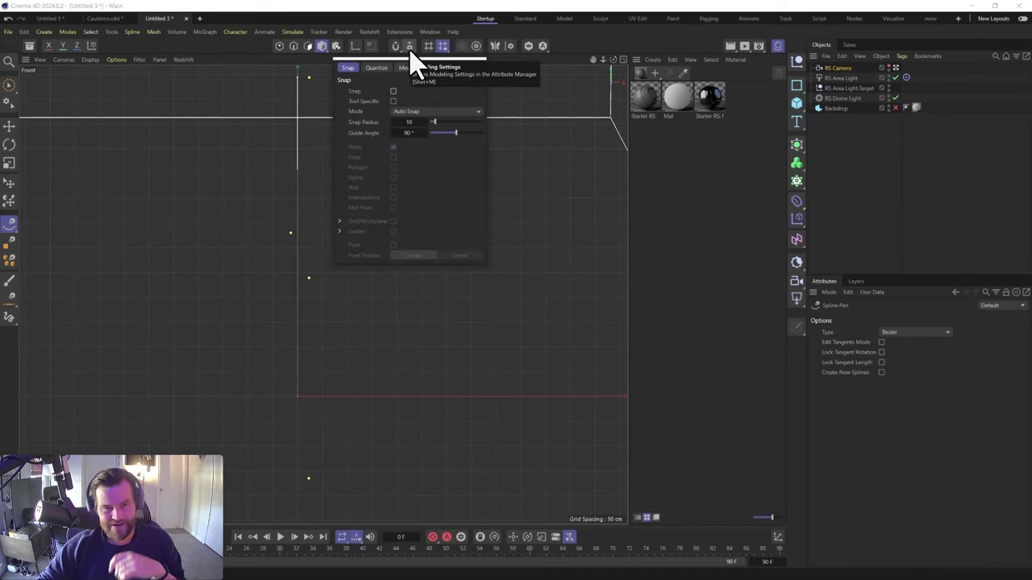
Enable snapping to Grid/Workplane grid points and turn off Point snapping
left_click(392, 91)
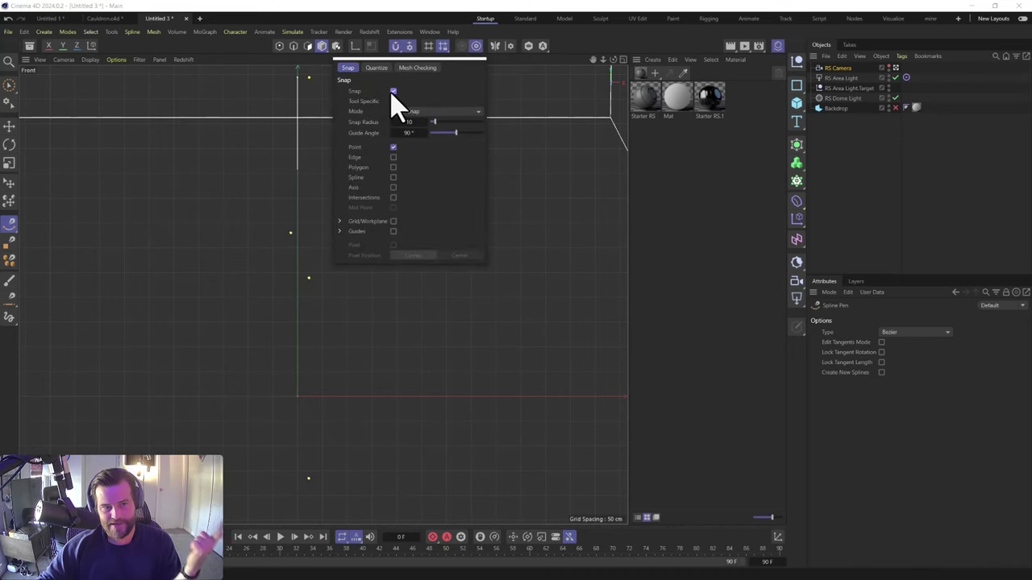
left_click(393, 147)
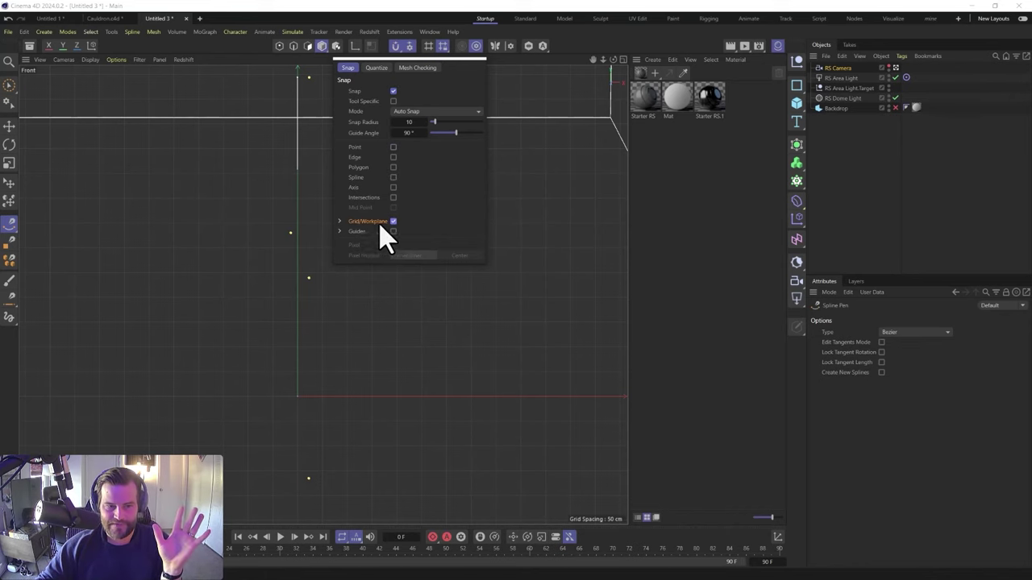
left_click(339, 221)
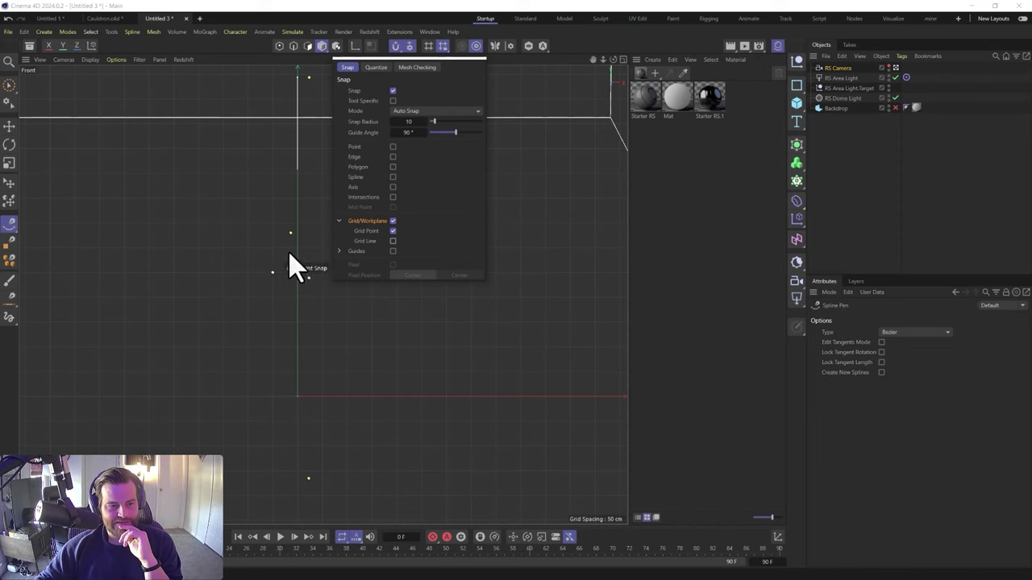
Draw the pot's outer Bezier profile from the vertical axis along the base, up the side wall and into a curled lip
scroll(251, 264, "up", 3)
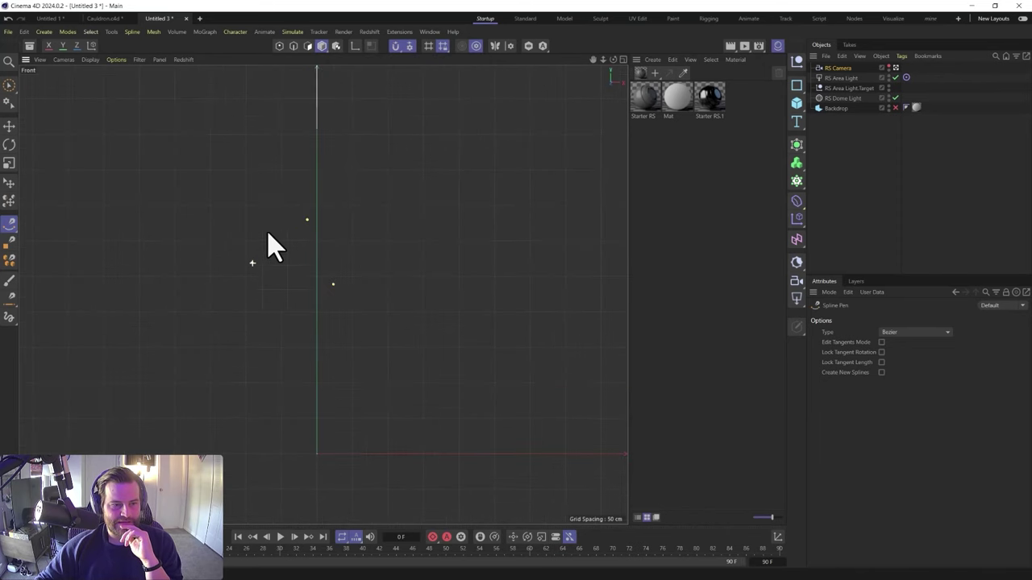
scroll(326, 283, "down", 3)
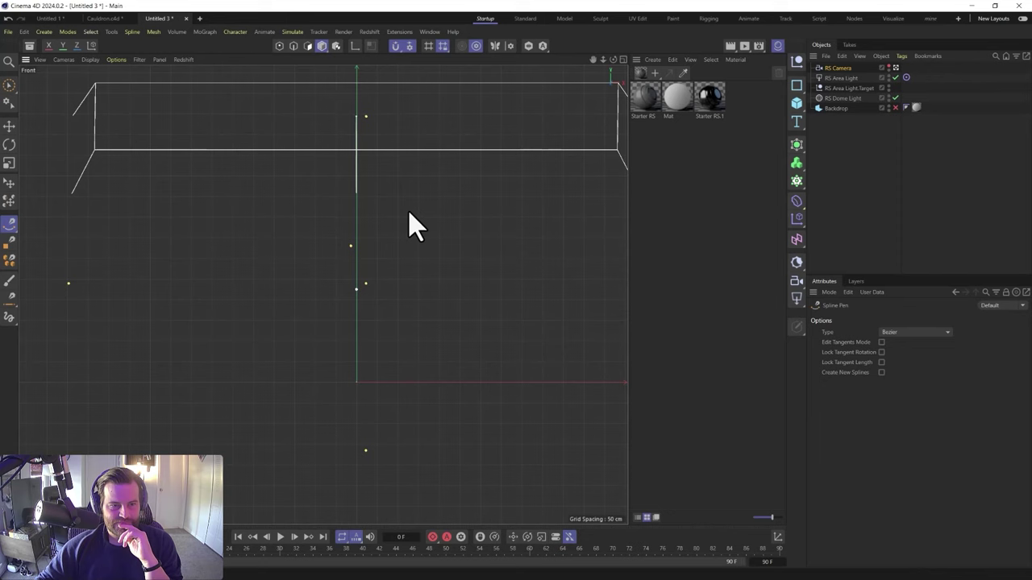
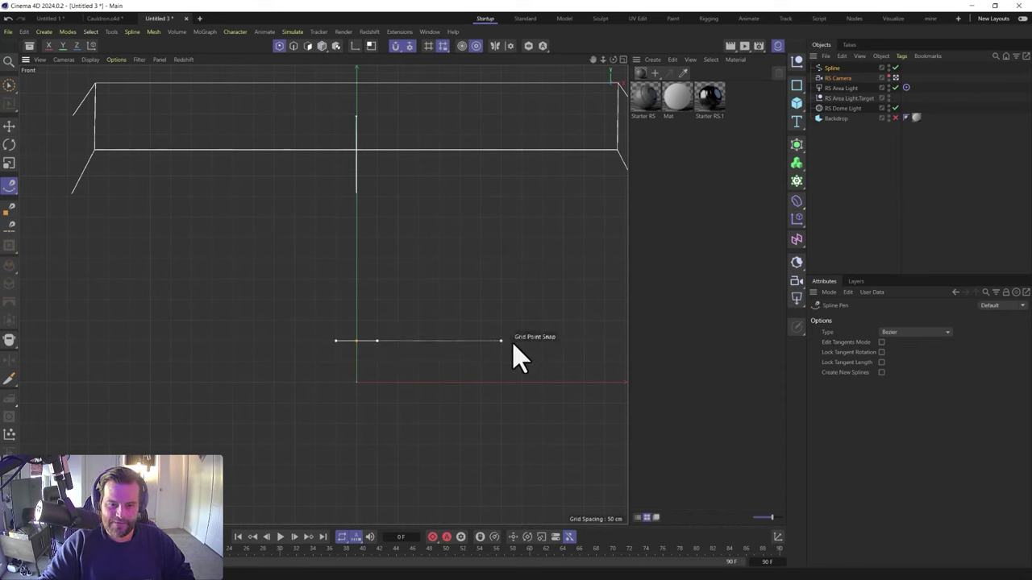
left_click_drag(513, 340, 529, 298)
scroll(497, 330, "up", 3)
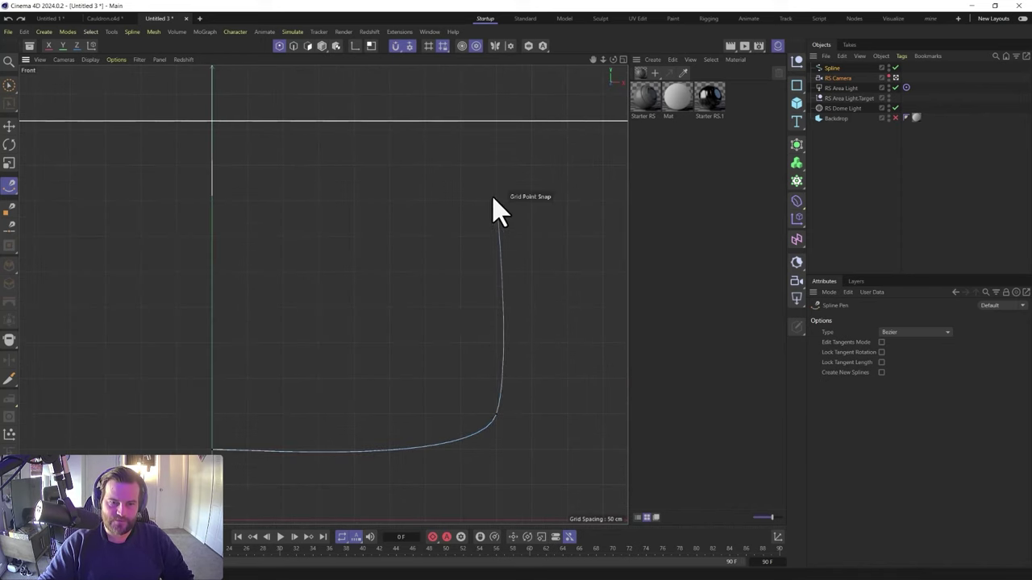
left_click_drag(480, 178, 478, 167)
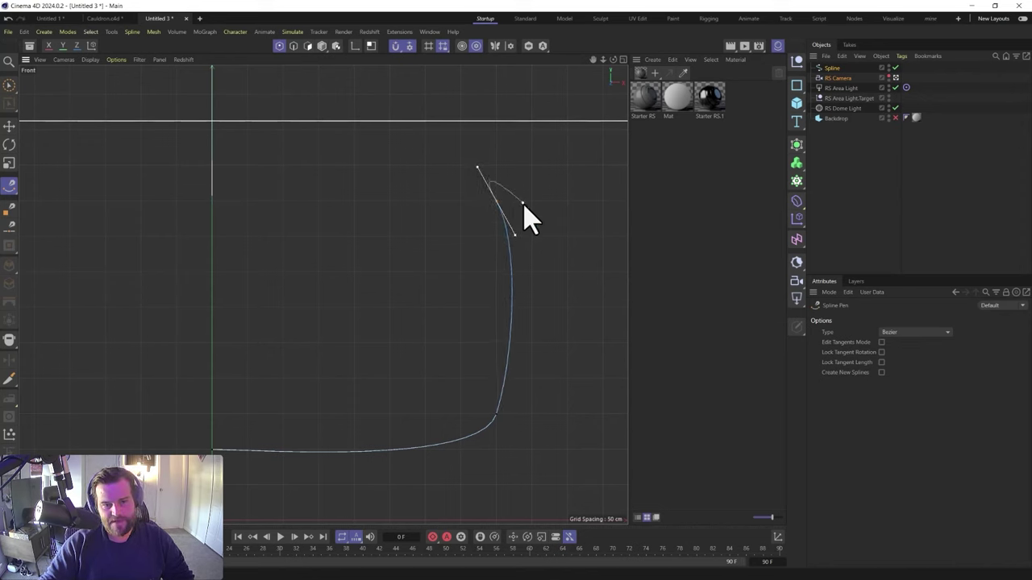
left_click_drag(524, 192, 512, 200)
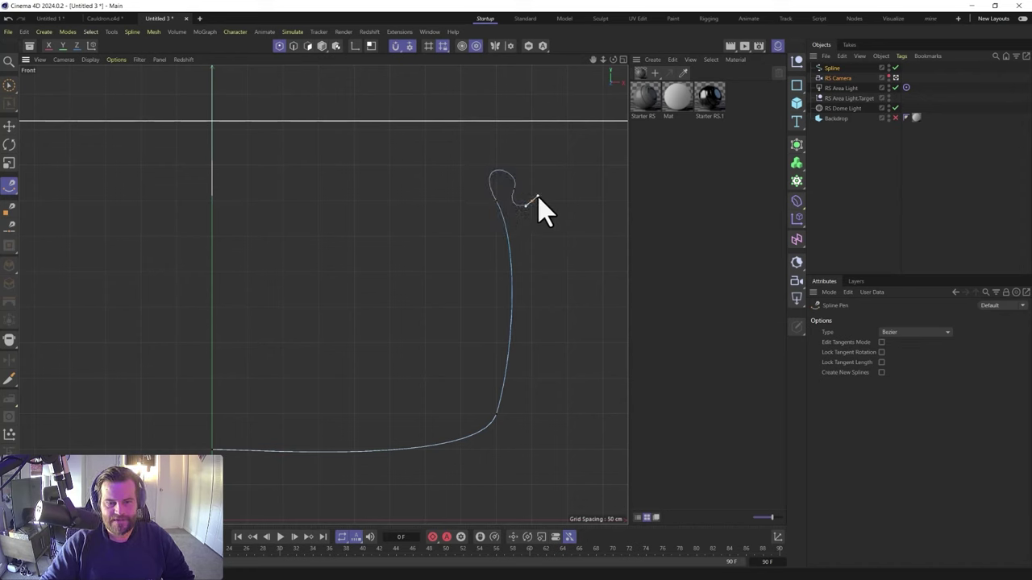
Continue the spline across the flat rim and down the inner wall, ending on the vertical axis just above the base line
left_click_drag(525, 158, 494, 159)
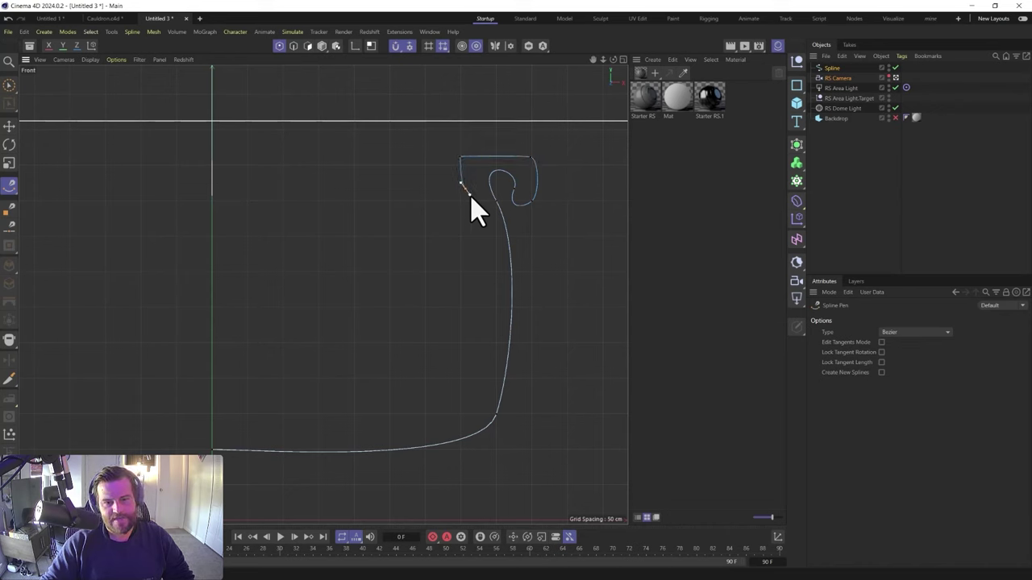
left_click_drag(483, 209, 493, 272)
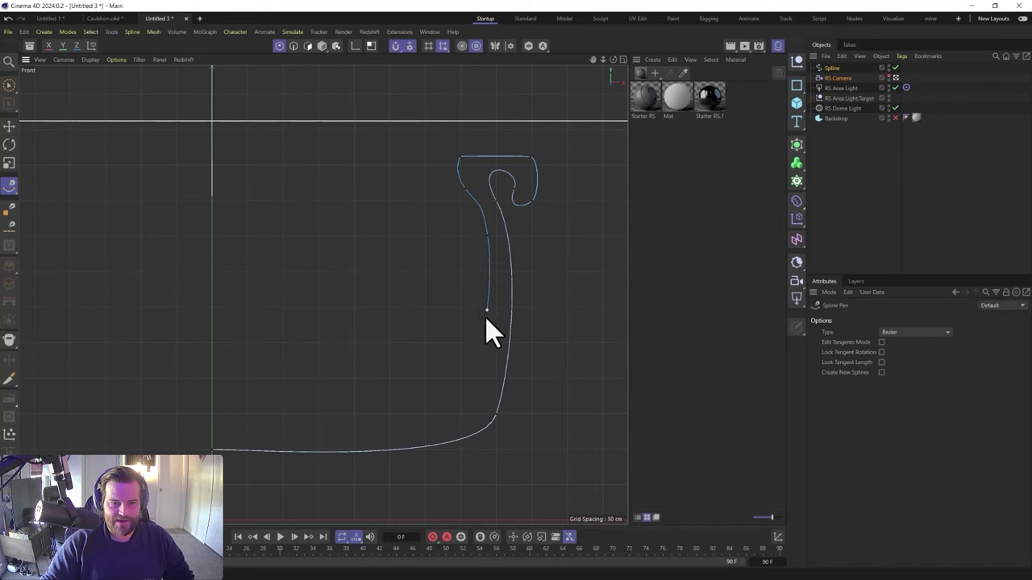
left_click_drag(358, 438, 305, 437)
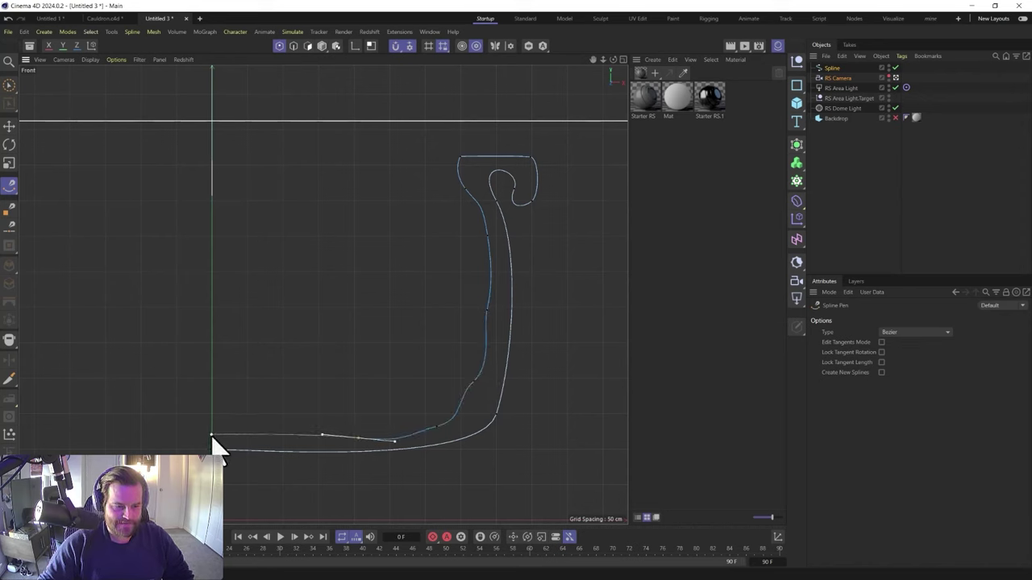
left_click(212, 435)
right_click(456, 372)
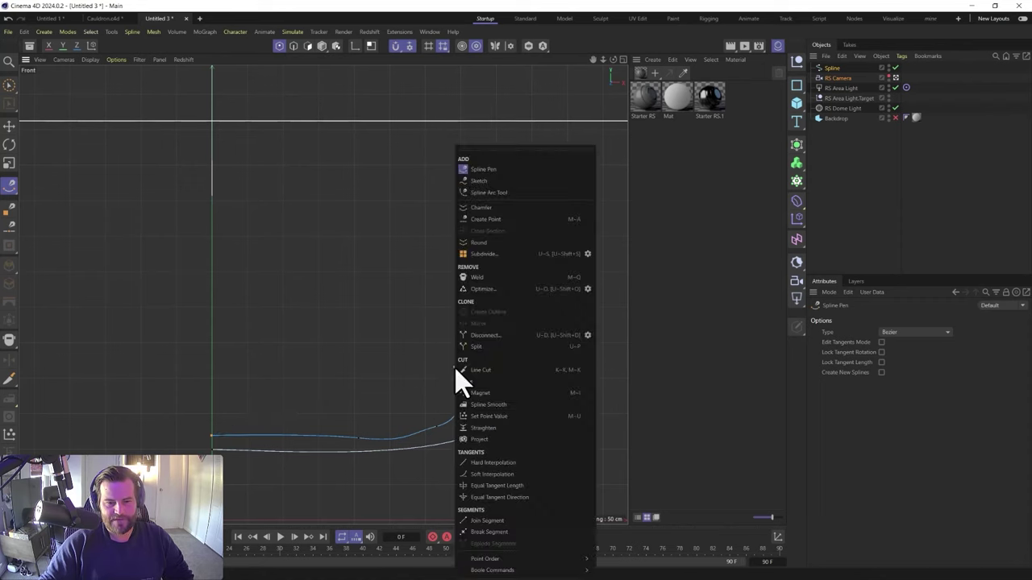
left_click(387, 327)
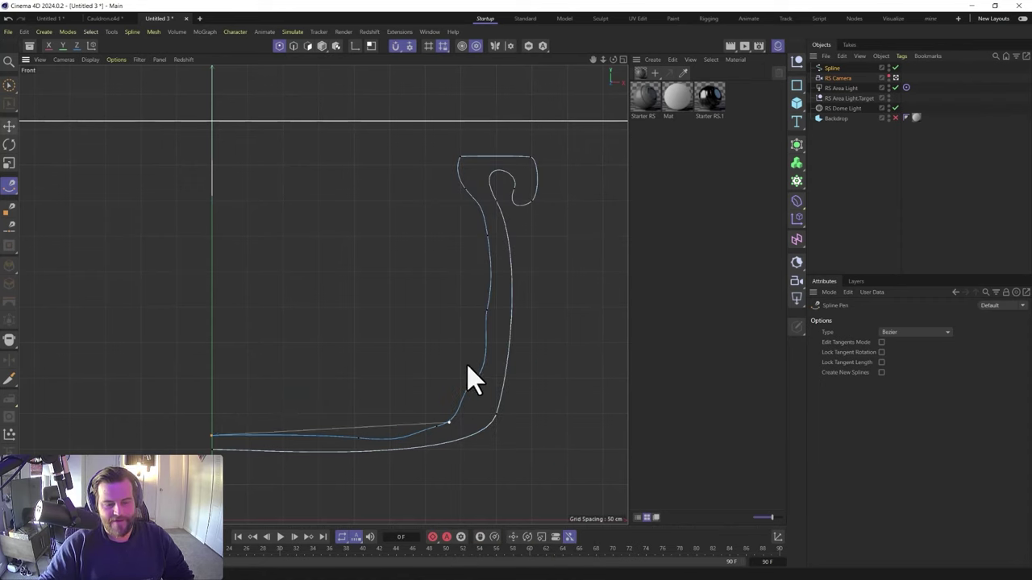
Switch to the Move tool, select the spline point below the inner rim and turn off snapping
left_click(10, 127)
left_click(467, 189)
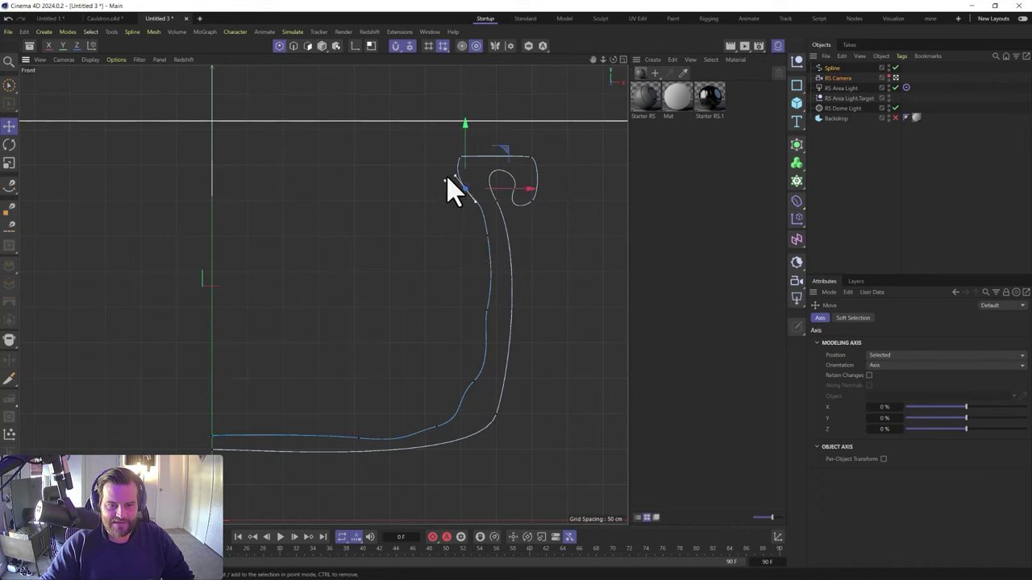
left_click(409, 46)
left_click(421, 64)
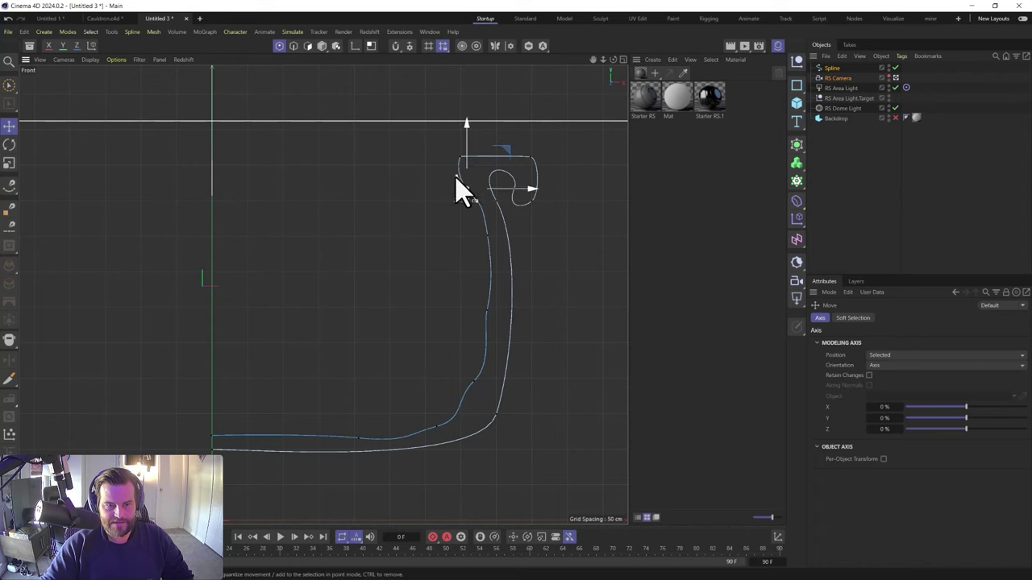
Smooth the inner wall by repositioning its middle and lower points and tangents, and select the Spline object
left_click(490, 237)
left_click_drag(493, 266, 533, 270)
left_click(486, 309)
left_click(474, 381)
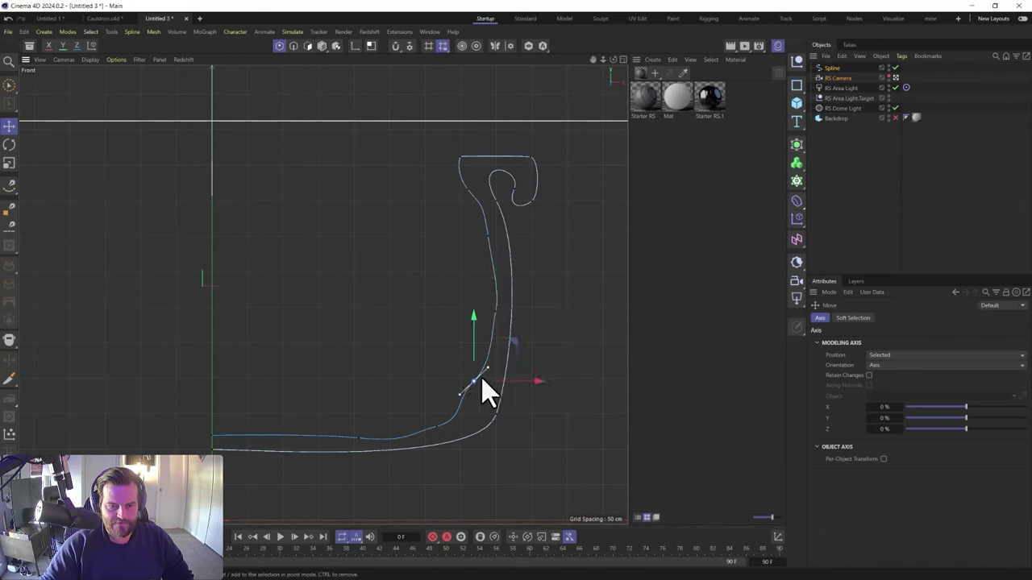
left_click_drag(514, 357, 516, 366)
left_click(600, 376)
left_click(833, 68)
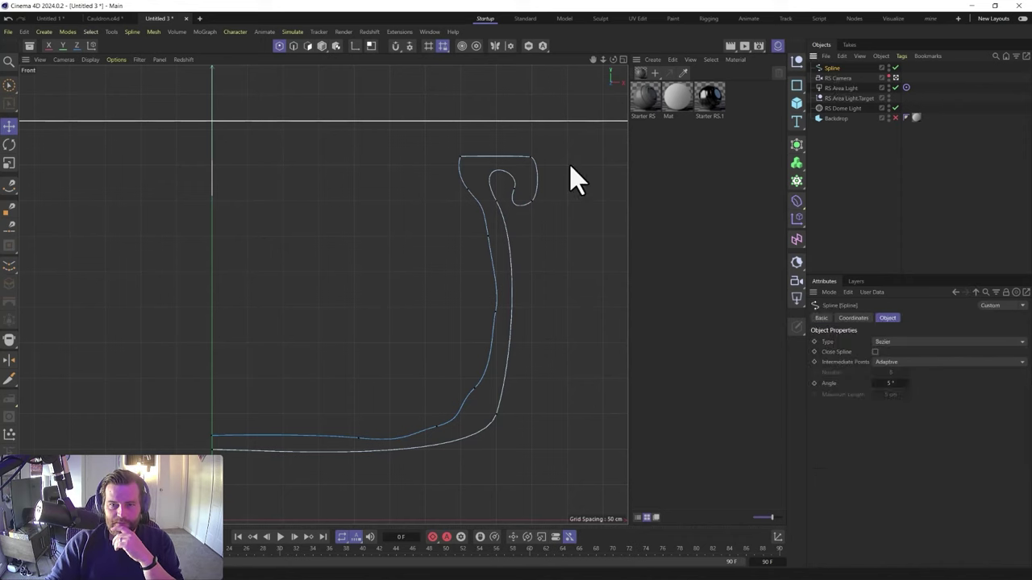
Try to smooth the inner wall by adjusting the tangent below the inner rim and chamfering all spline points
left_click(465, 189)
left_click_drag(477, 206, 478, 213)
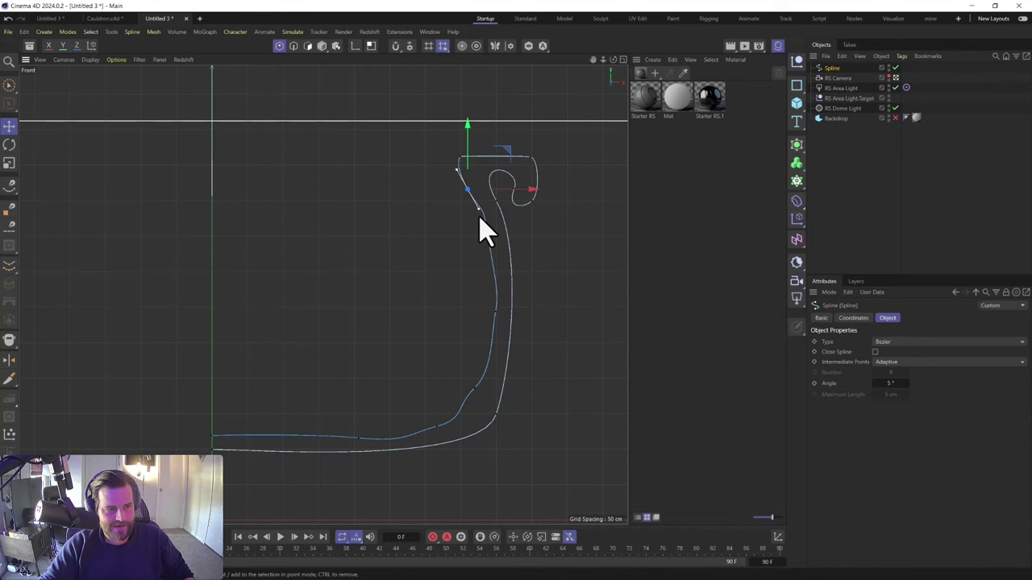
key("ctrl+a")
right_click(468, 271)
left_click(490, 223)
left_click_drag(507, 269, 459, 226)
left_click(9, 127)
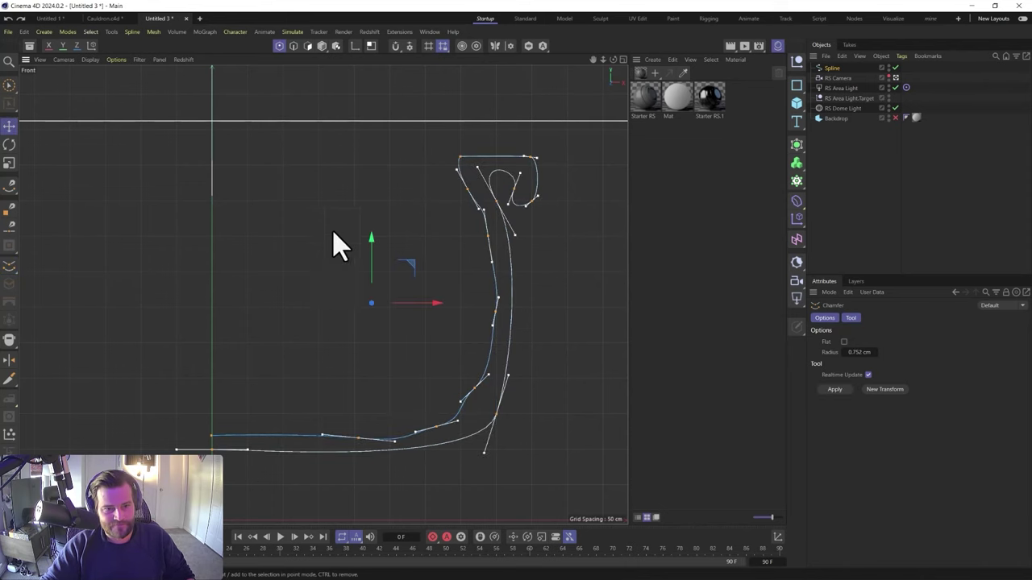
Refine the tangents of the inner wall points from the rim to the base, and bulge the outer wall at its lower corner point
left_click_drag(478, 208, 482, 202)
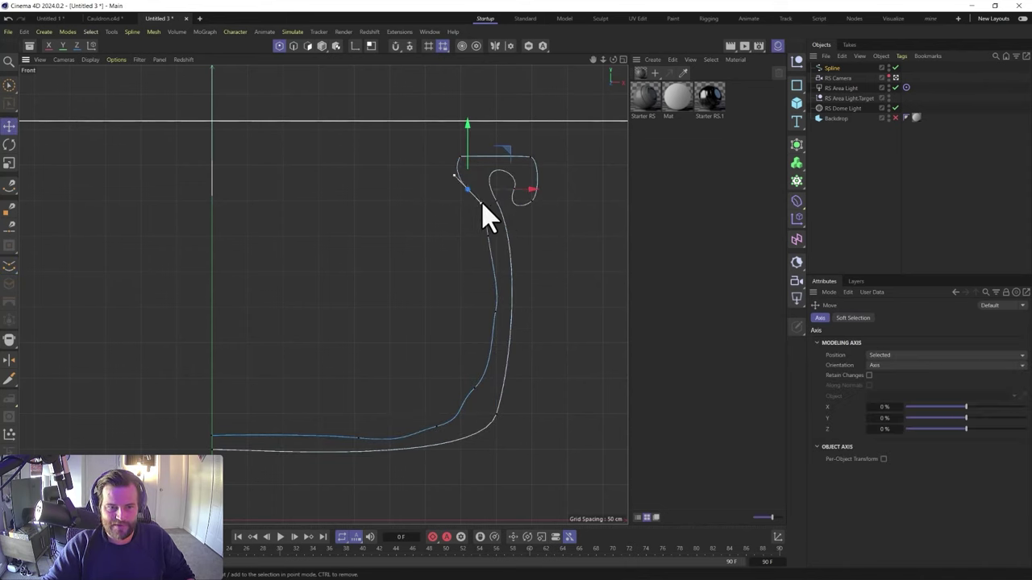
left_click(486, 236)
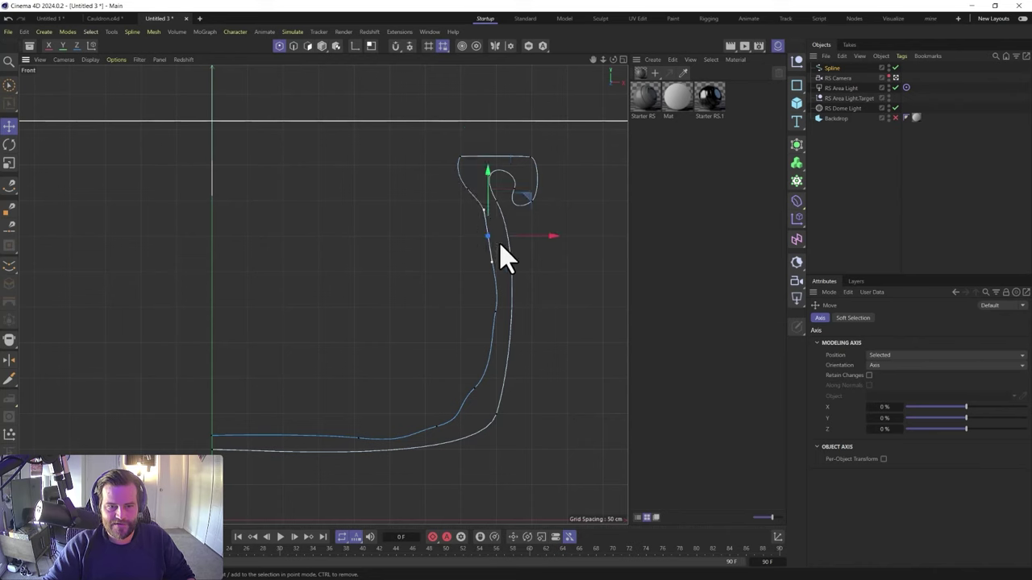
left_click(495, 312)
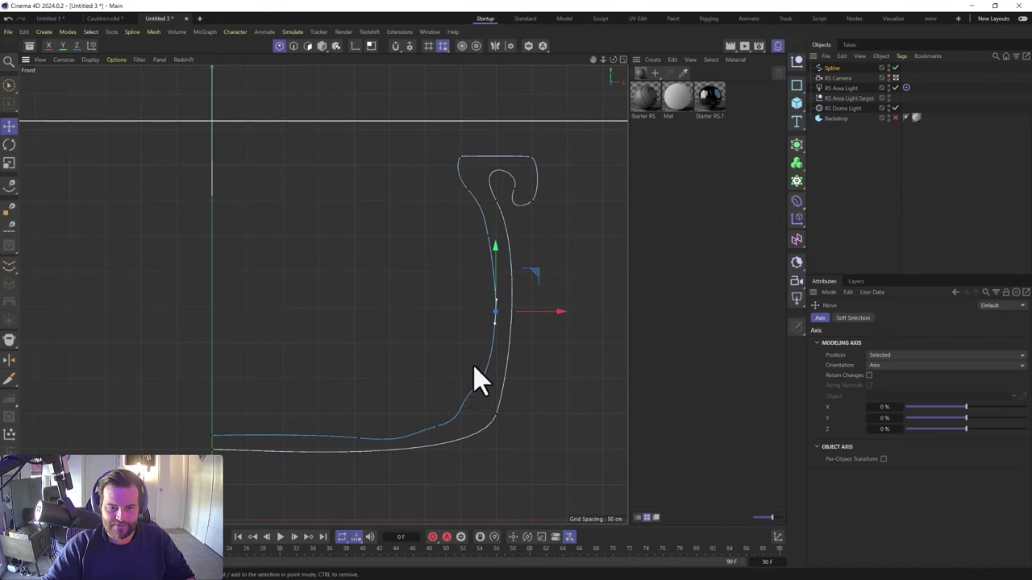
left_click(476, 387)
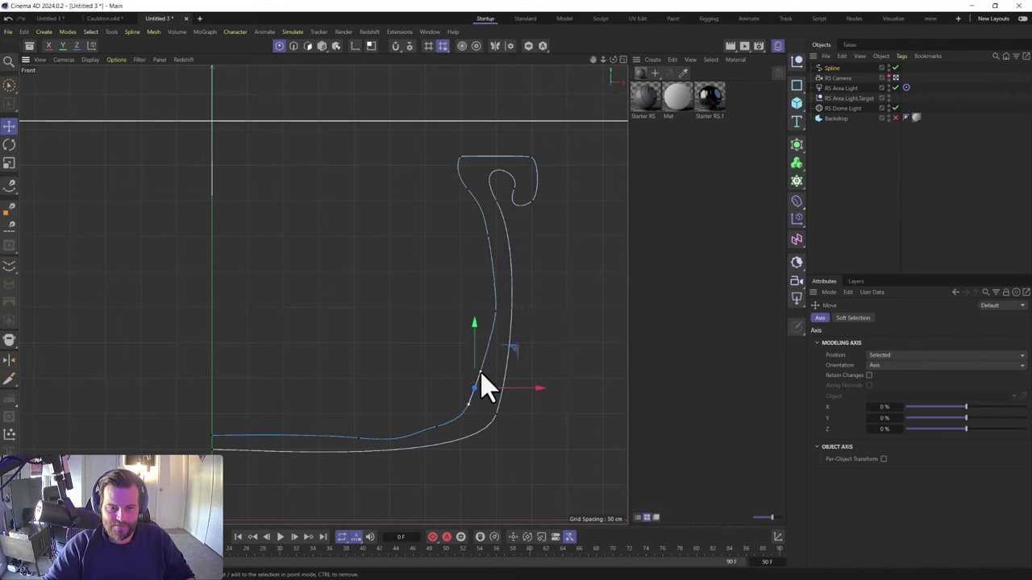
left_click_drag(518, 350, 522, 349)
left_click(437, 426)
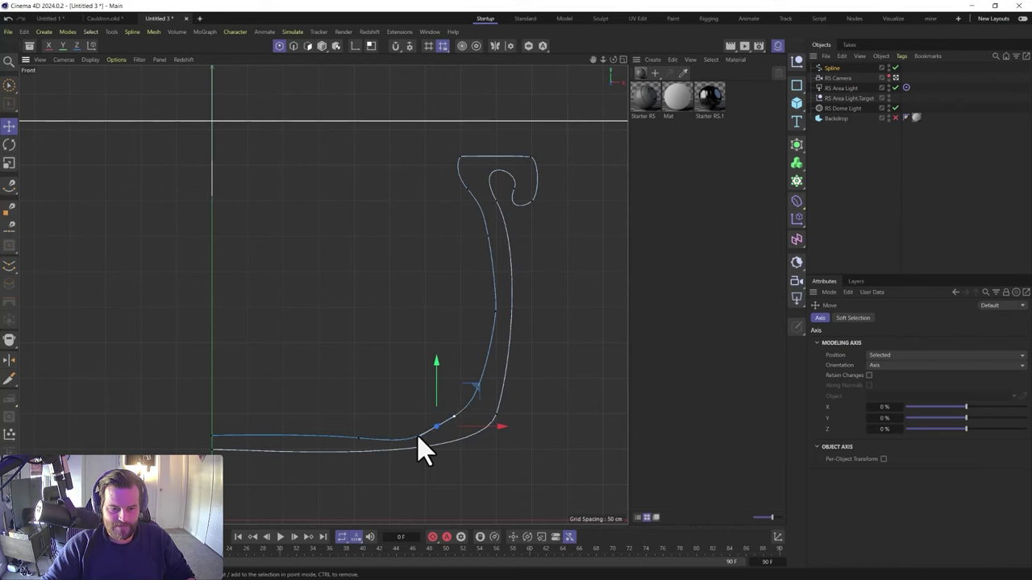
left_click(357, 438)
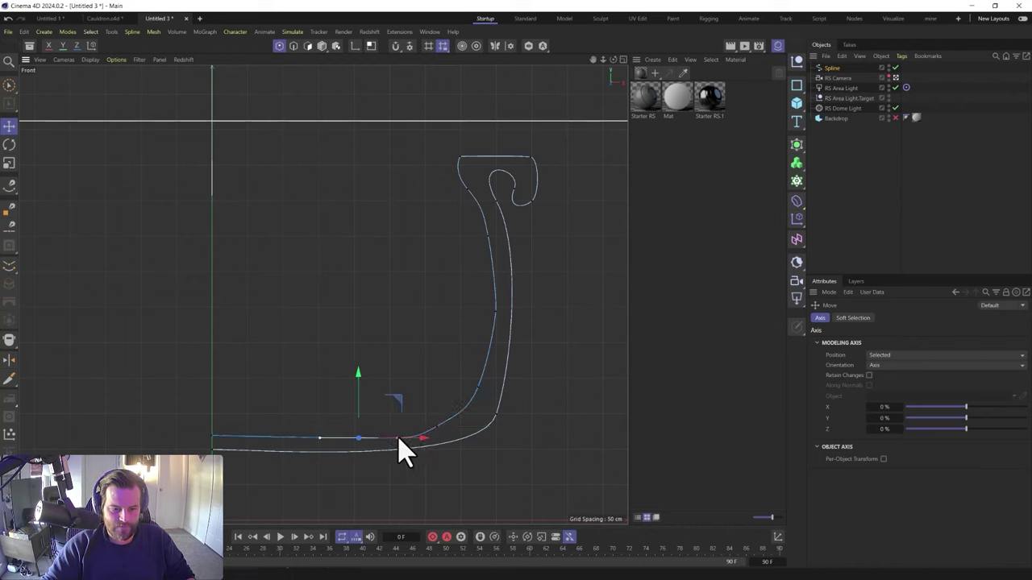
left_click(495, 415)
left_click_drag(509, 376, 520, 377)
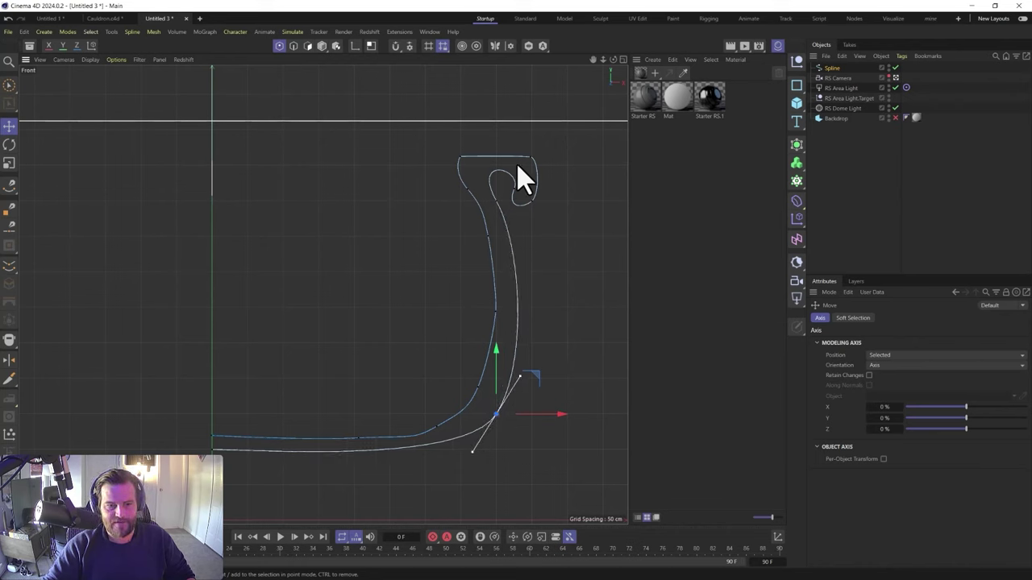
Revolve the spline profile into a pot with a Lathe generator and frame it in the perspective camera view
left_click(830, 69)
left_click(795, 145)
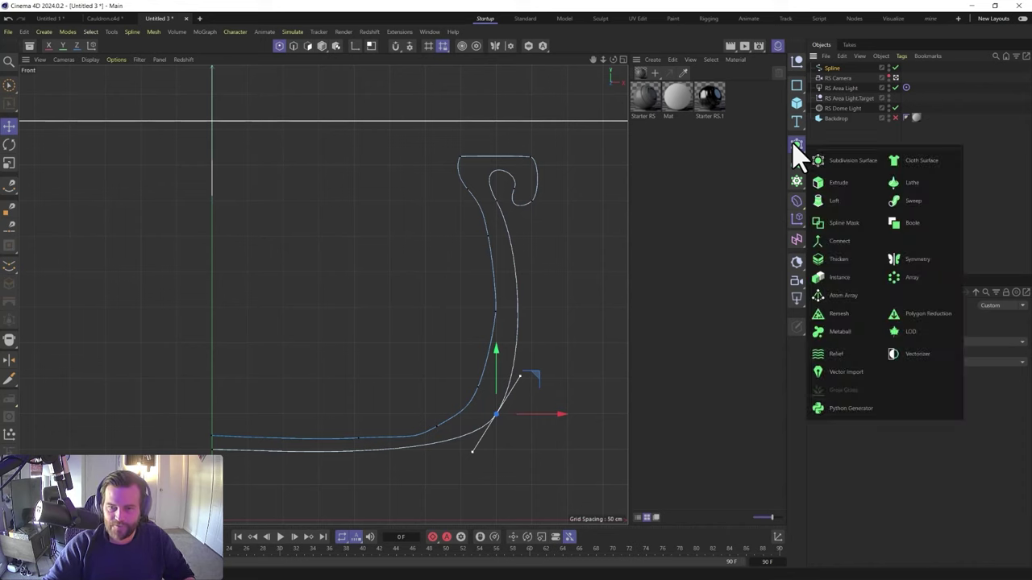
left_click(908, 184)
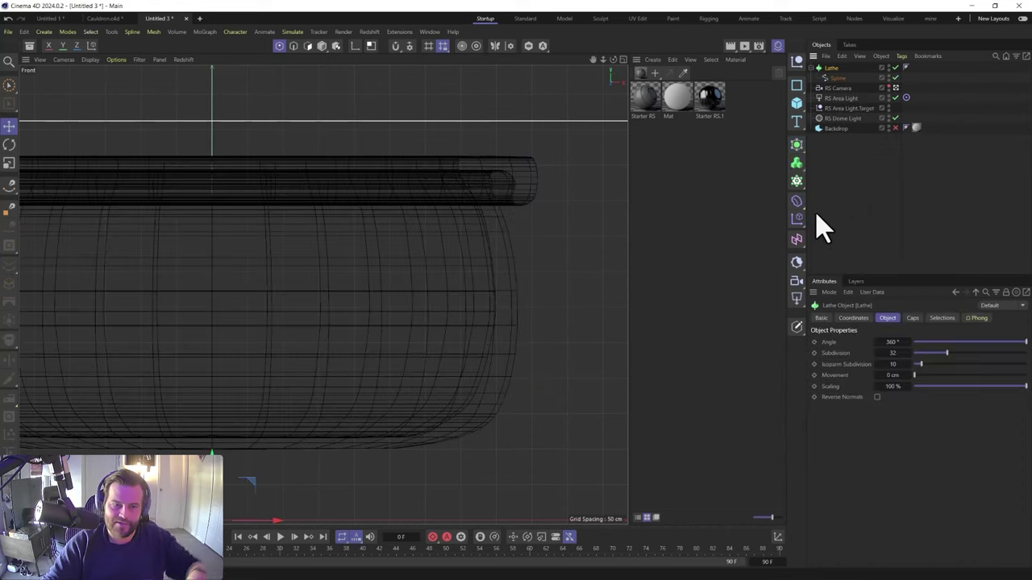
scroll(272, 269, "down", 5)
scroll(258, 269, "up", 4)
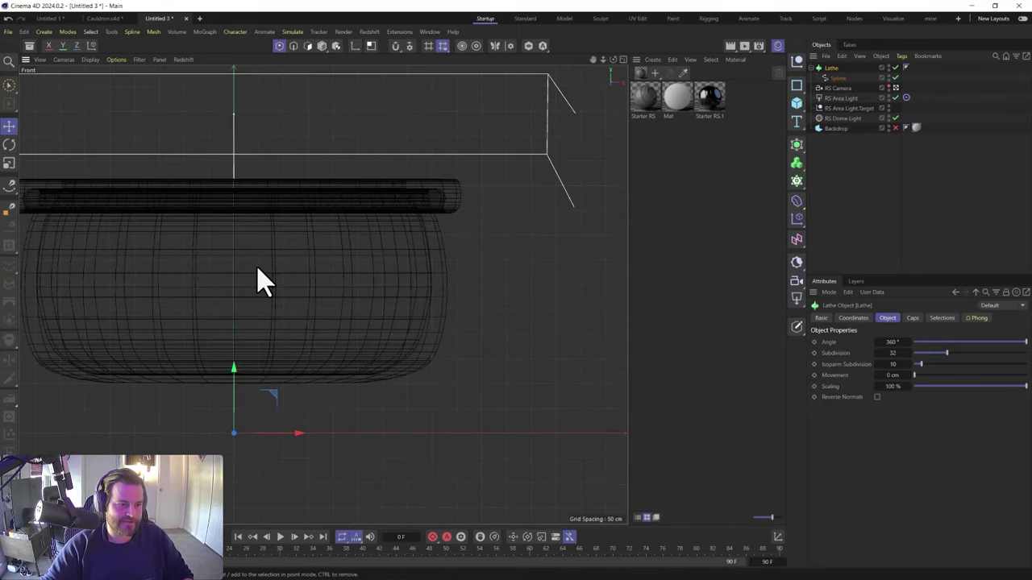
middle_click(257, 266)
middle_click(222, 172)
scroll(253, 205, "down", 3)
scroll(253, 202, "down", 3)
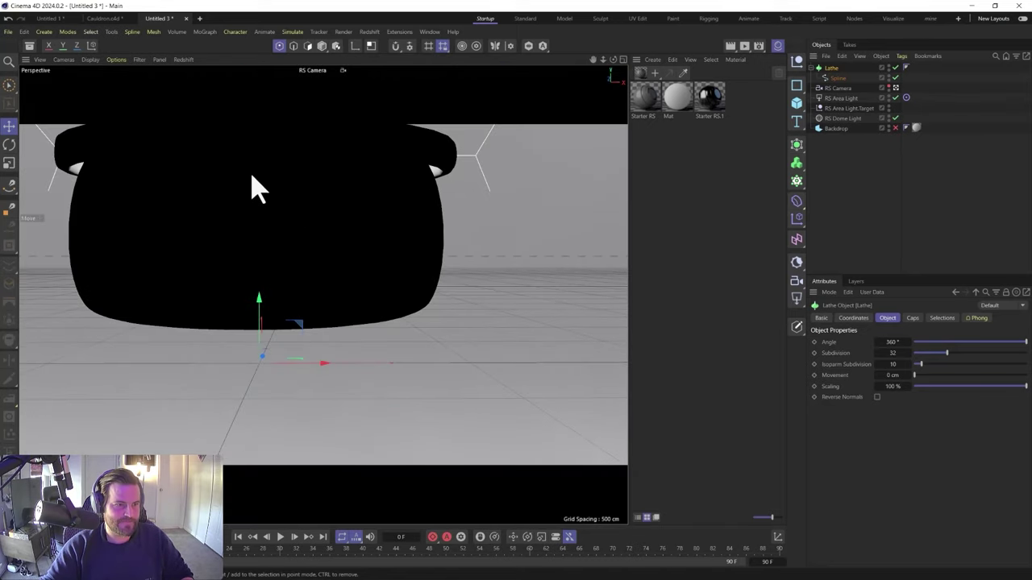
scroll(299, 277, "down", 4)
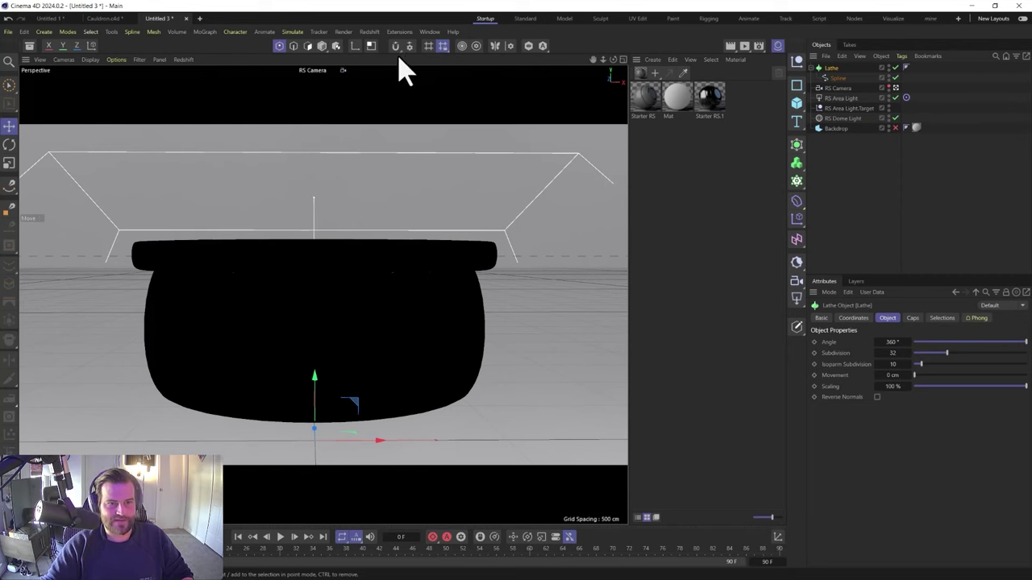
Apply the Starter RS material to the Lathe object
left_click(370, 31)
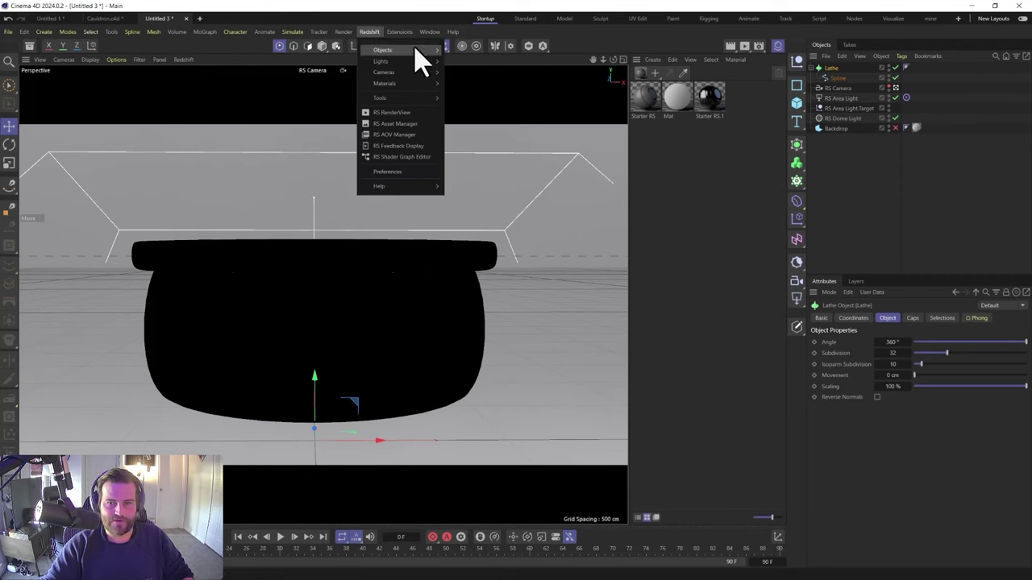
left_click(644, 102)
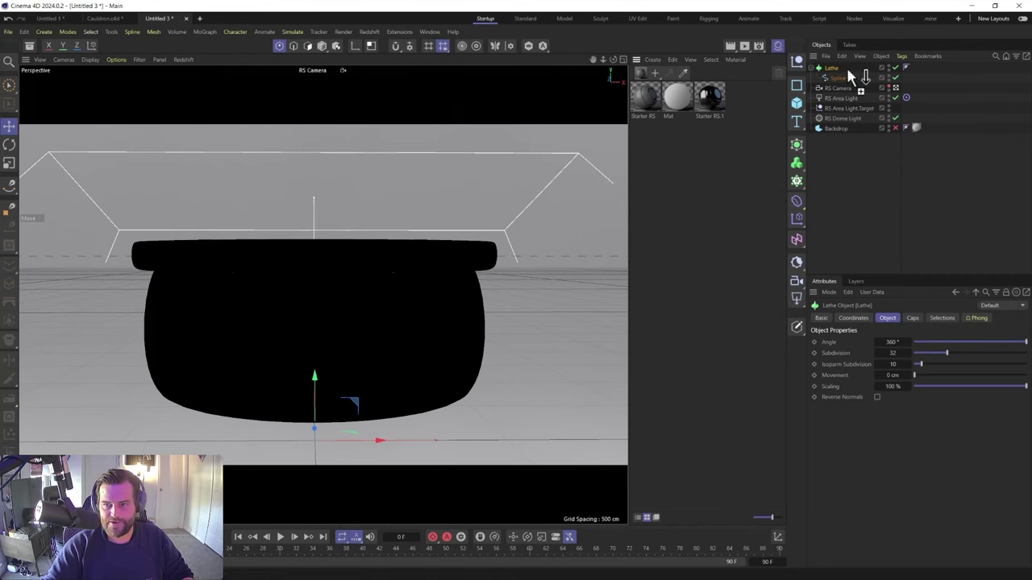
left_click_drag(847, 70, 846, 68)
Open the Redshift RenderView, examine the rendered pot's shape and framing, and close it
left_click(369, 32)
left_click(387, 129)
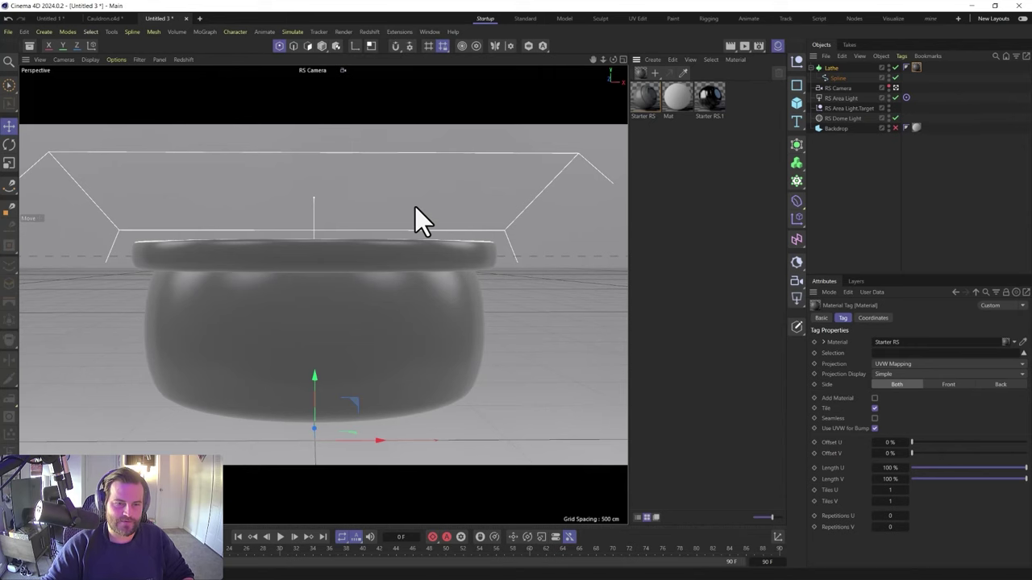
left_click(409, 142)
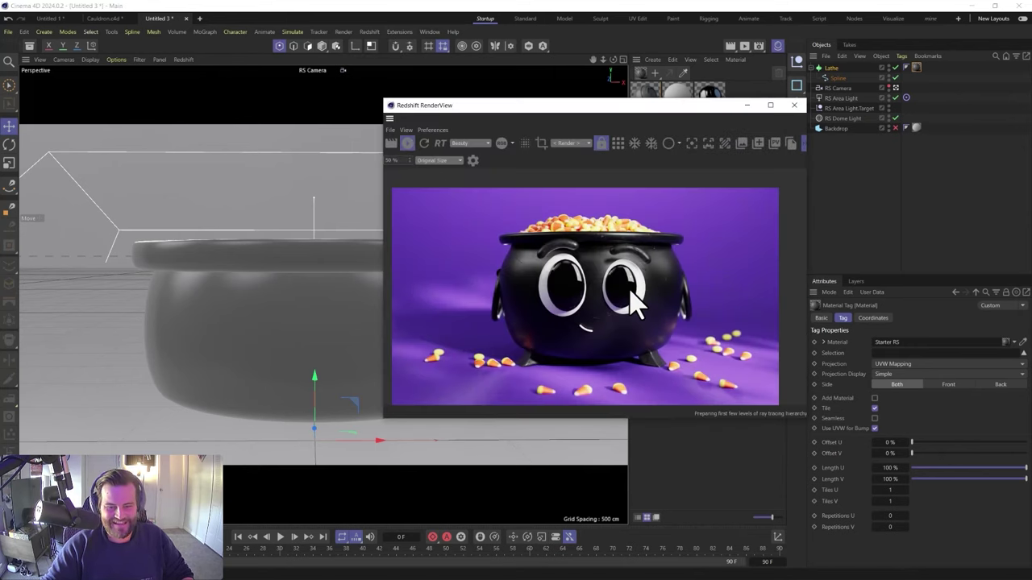
scroll(302, 325, "down", 2)
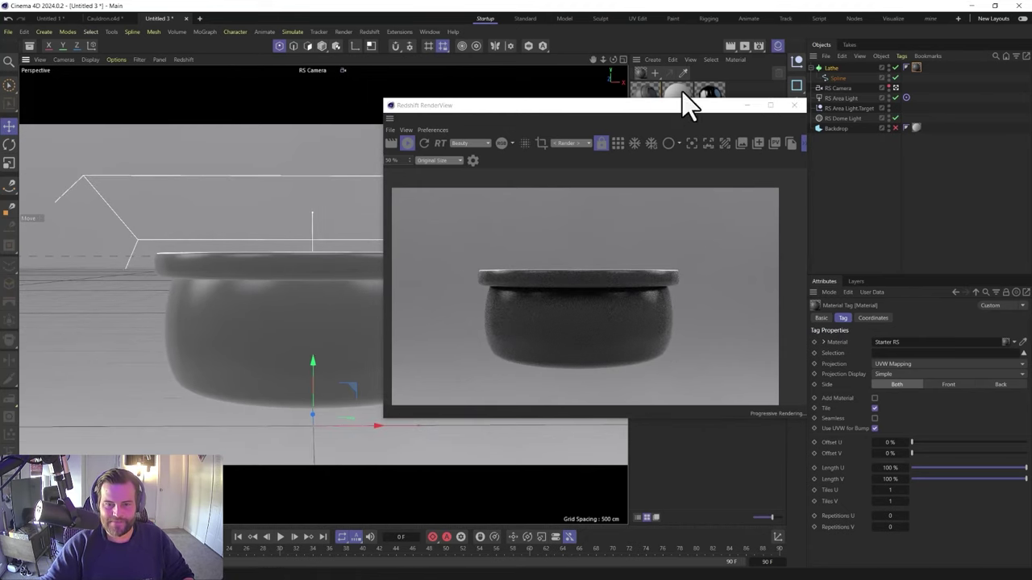
left_click(796, 106)
In the Front view, brush-select the spline's side wall and rim points and move them about 133 cm inward to narrow the pot
middle_click(343, 241)
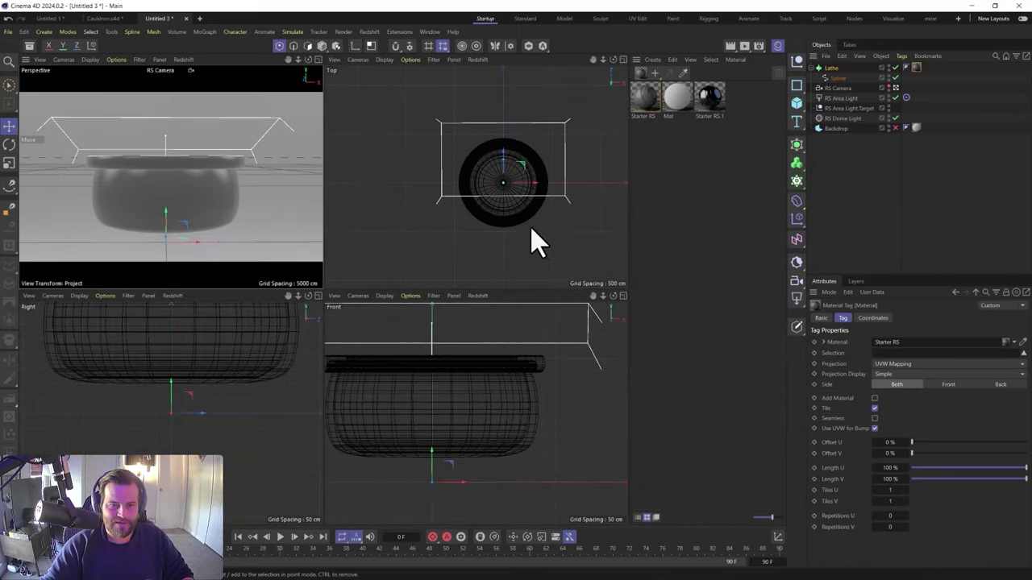
middle_click(472, 318)
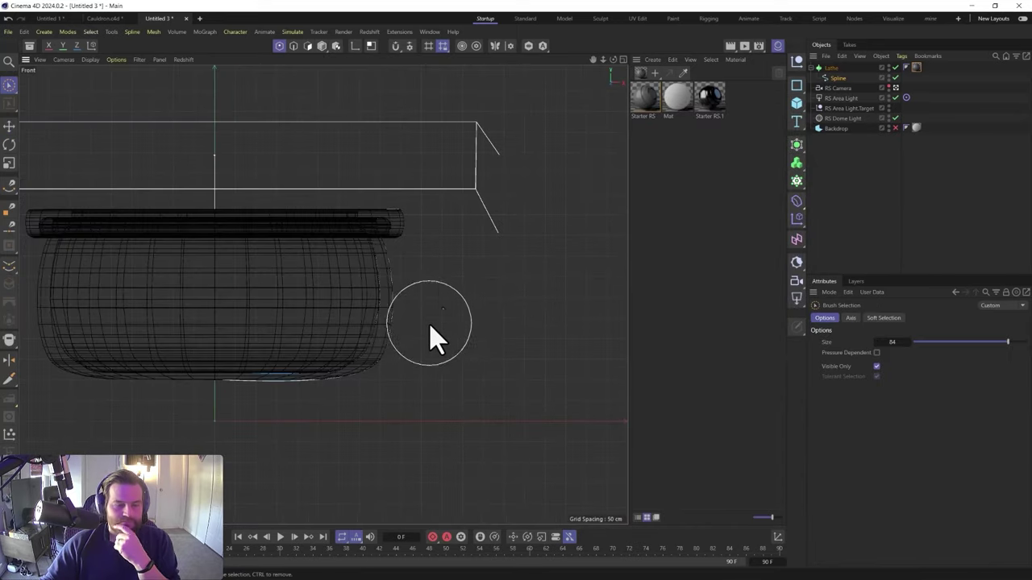
left_click(843, 78)
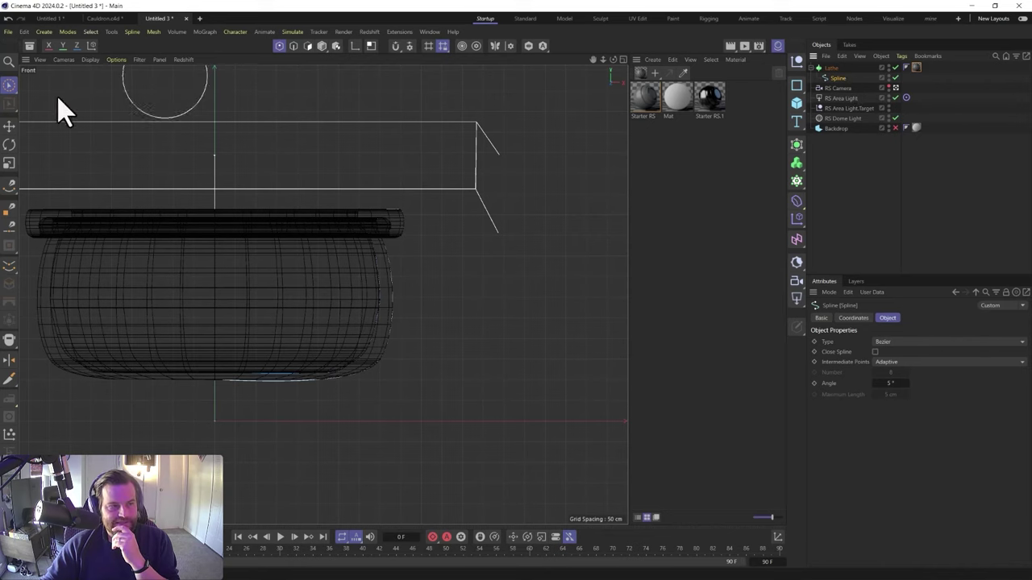
left_click(10, 84)
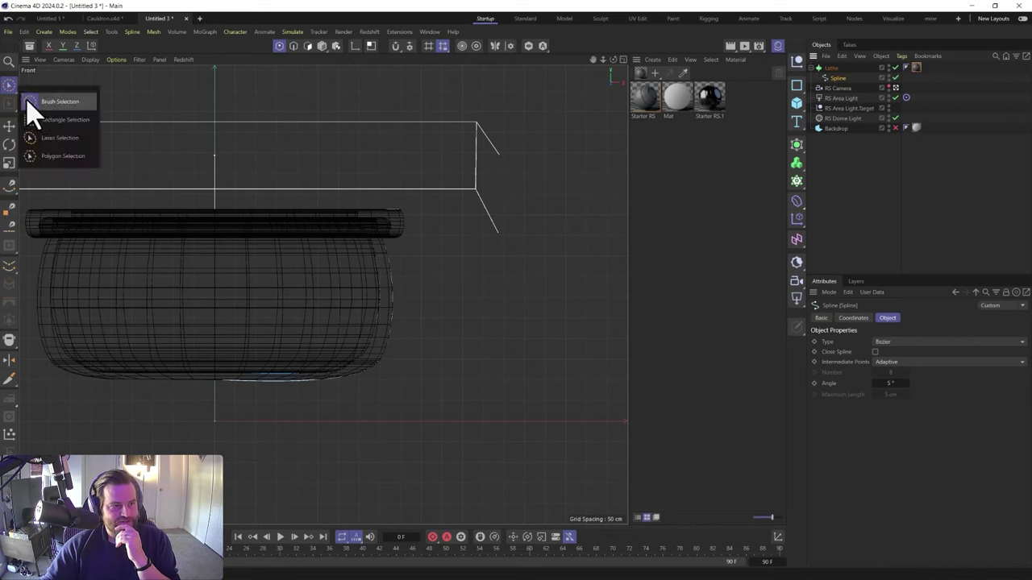
left_click(32, 102)
mouse_move(467, 287)
middle_mouse_down()
mouse_move(470, 309)
mouse_move(472, 267)
middle_mouse_up()
mouse_move(395, 216)
left_mouse_down()
mouse_move(382, 231)
mouse_move(387, 317)
mouse_move(358, 375)
mouse_move(315, 394)
mouse_move(379, 379)
left_mouse_up()
mouse_move(405, 295)
left_mouse_down()
mouse_move(343, 295)
mouse_move(352, 307)
left_mouse_up()
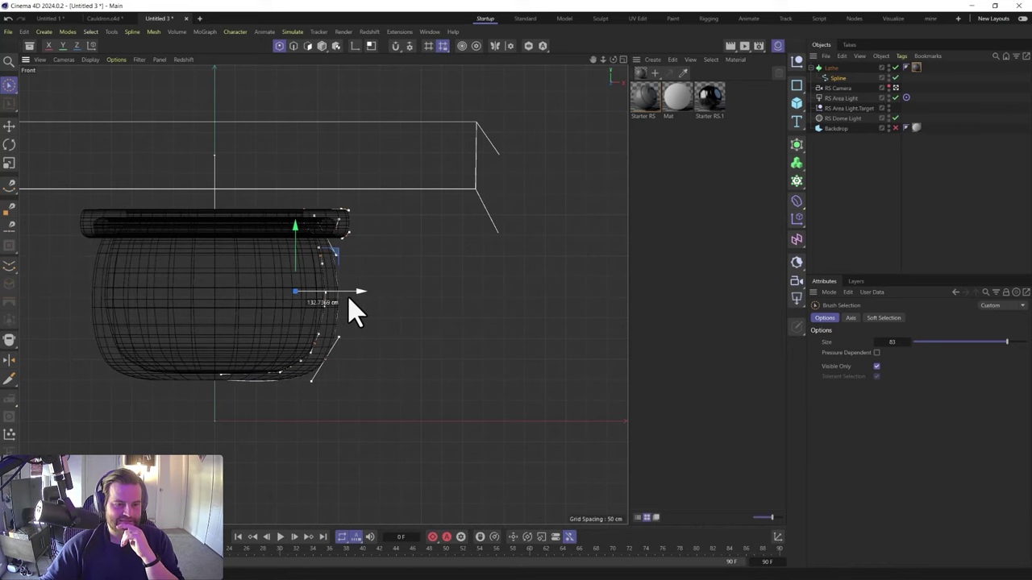
Undo a trial inward move of the upper points, and round the pot's belly by pulling the outer lower corner's upper tangent outward
mouse_move(320, 217)
left_mouse_down()
mouse_move(362, 230)
mouse_move(372, 250)
mouse_move(396, 196)
mouse_move(346, 230)
mouse_move(364, 234)
left_mouse_up()
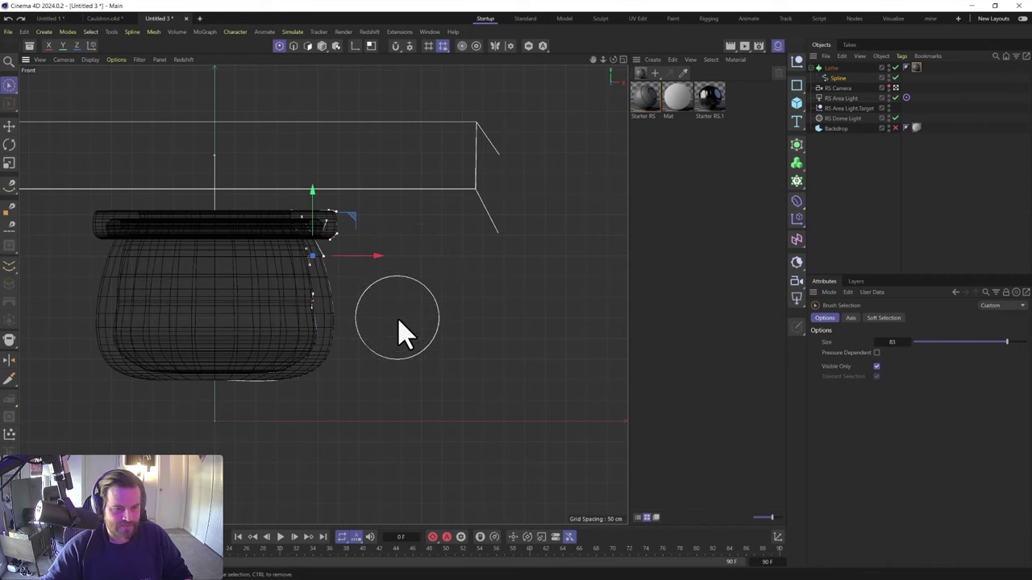
key("ctrl+z")
left_click(313, 349)
left_click(353, 380)
key("e")
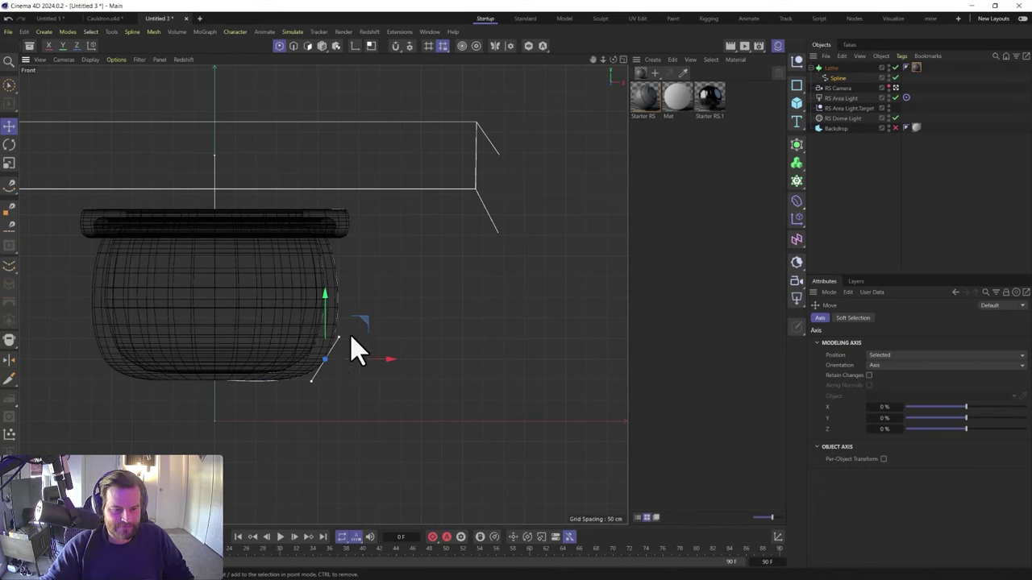
left_click_drag(346, 337, 325, 371)
left_click_drag(339, 337, 361, 317)
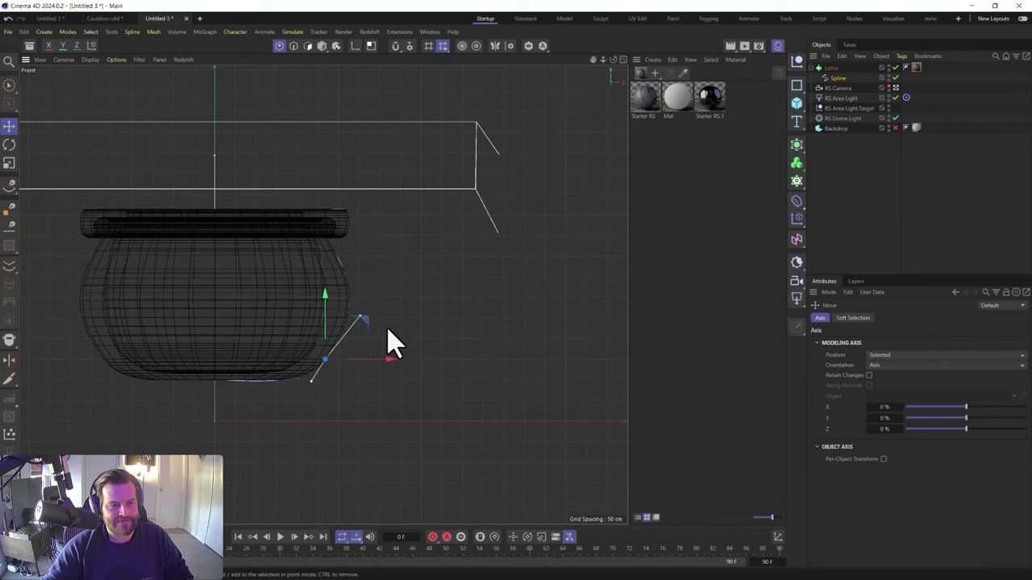
middle_click(459, 221)
middle_click(212, 229)
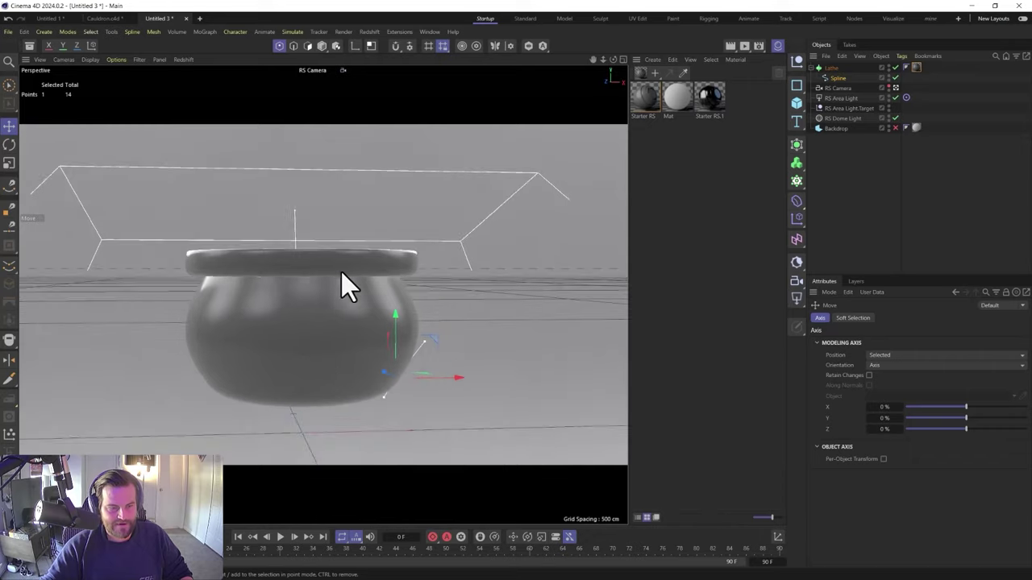
In the Front view, brush-select the spline's rim points and scale them down vertically to make the lip thinner
middle_click(464, 228)
middle_click(414, 407)
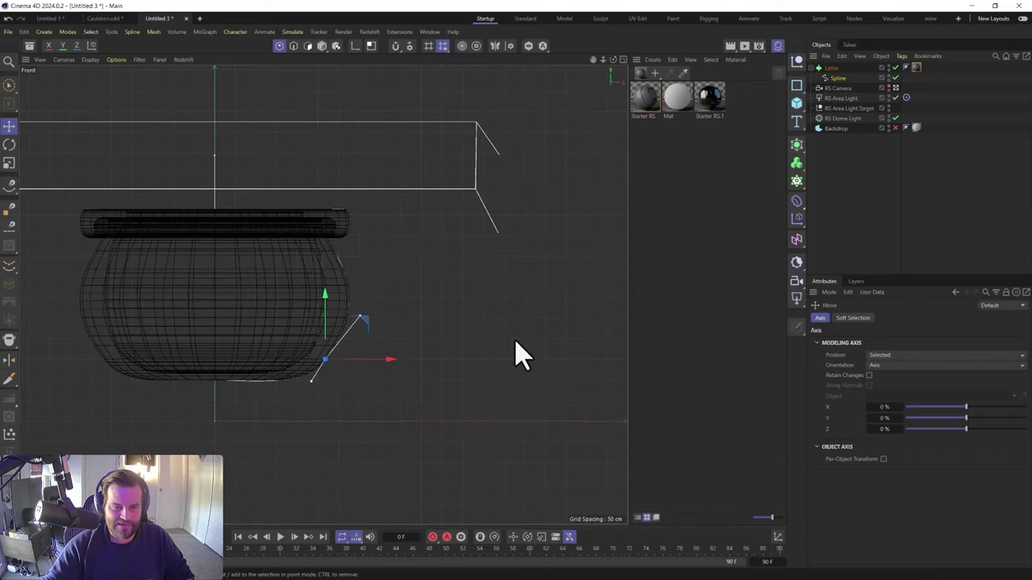
left_click(842, 78)
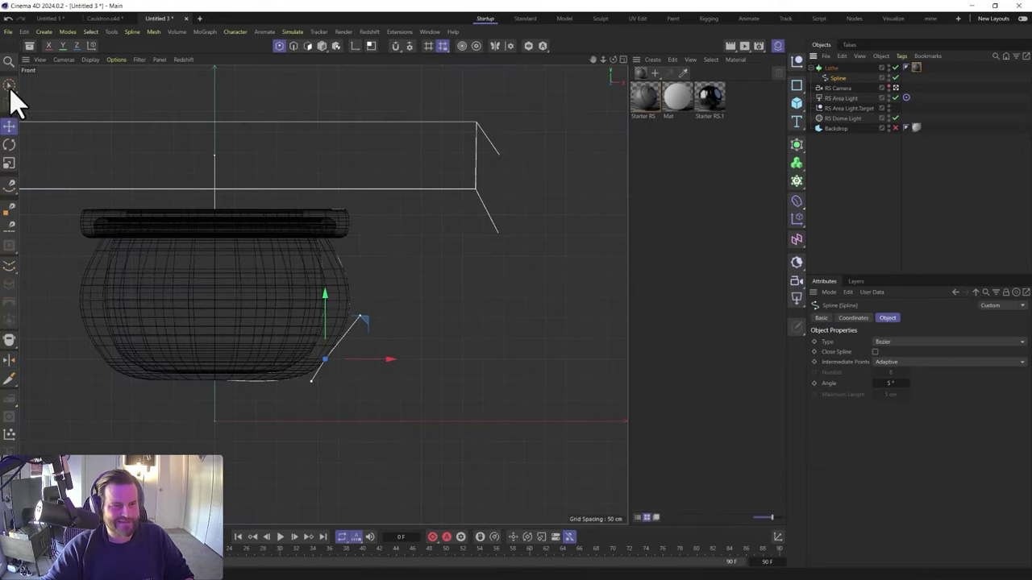
left_click(9, 85)
left_click(377, 235)
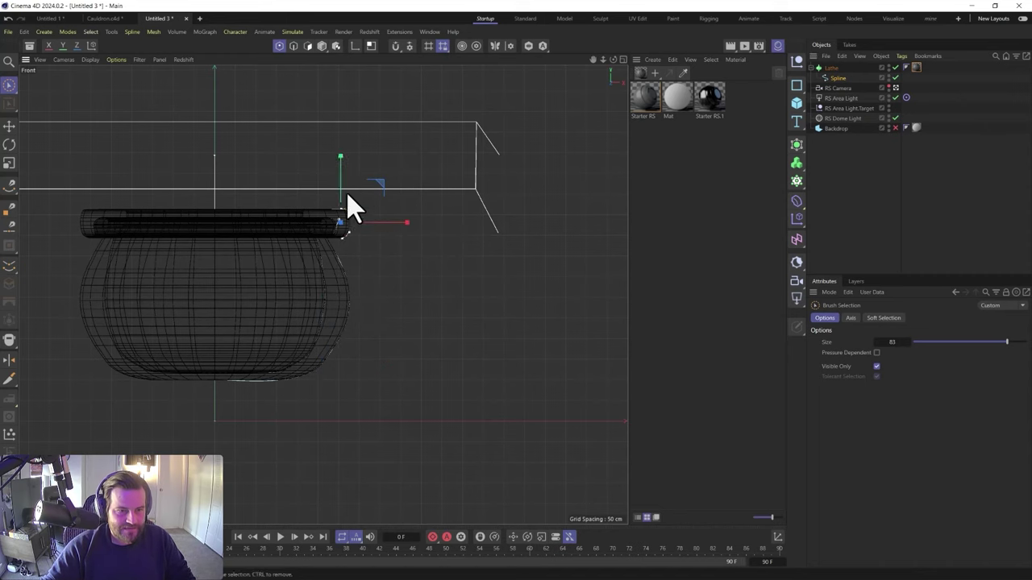
key("t")
left_click_drag(346, 172, 342, 193)
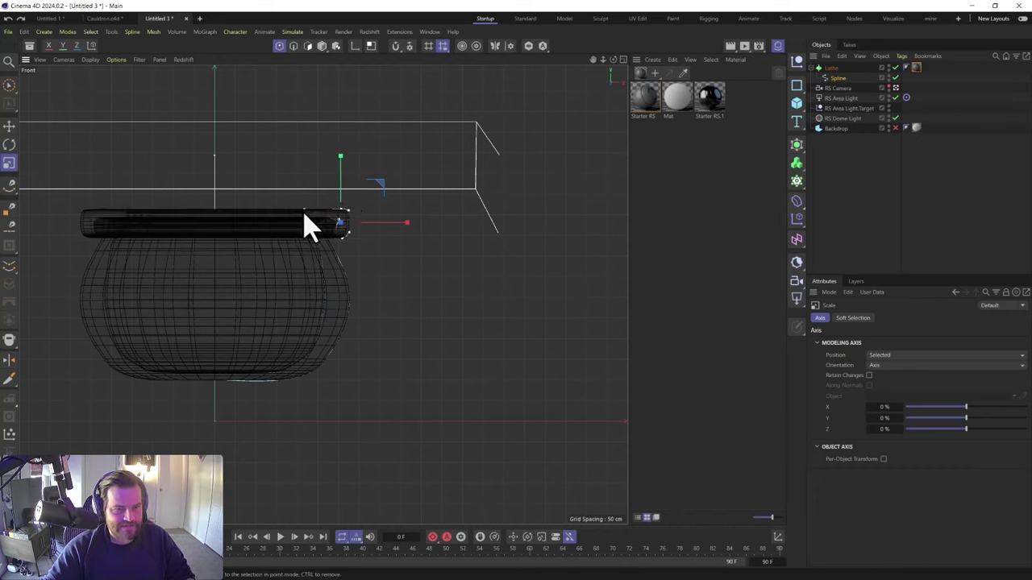
left_click_drag(327, 159, 320, 187)
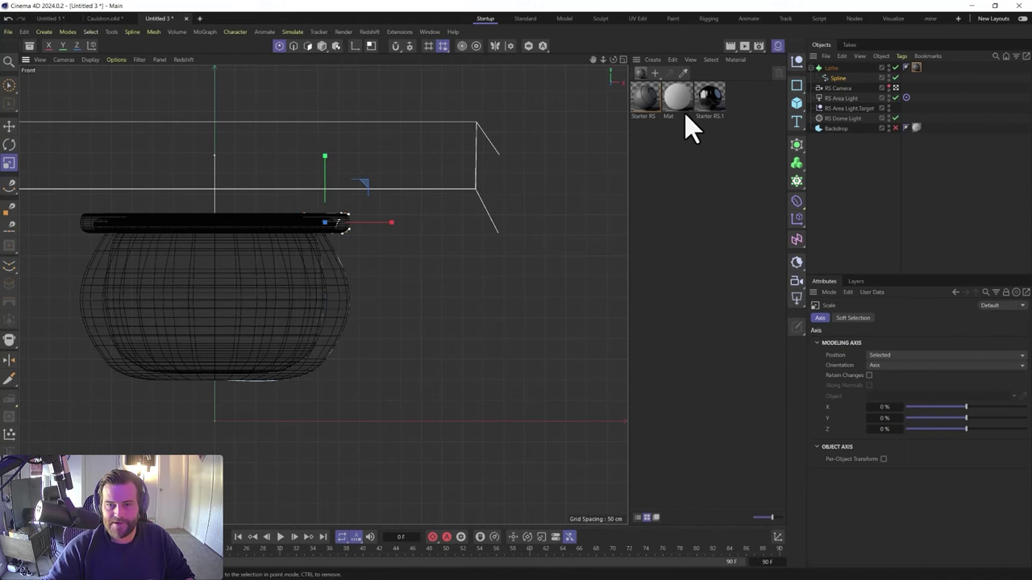
Examine the pot and its rim from a higher angle in perspective, return to the four-view layout and select the Lathe
middle_click(201, 211)
middle_click(249, 231)
left_click_drag(318, 269, 310, 321, "alt")
middle_click(311, 322)
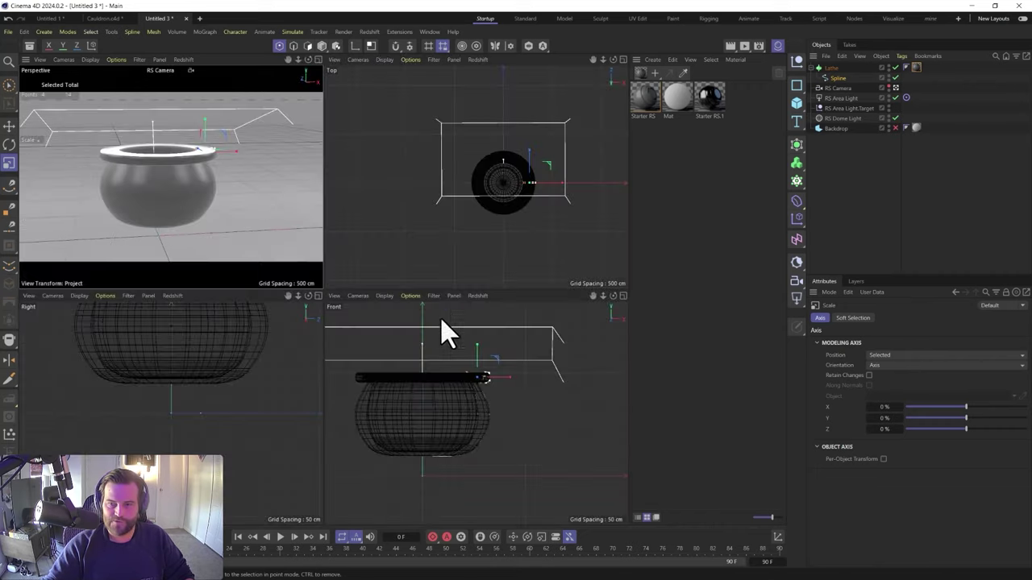
left_click(829, 67)
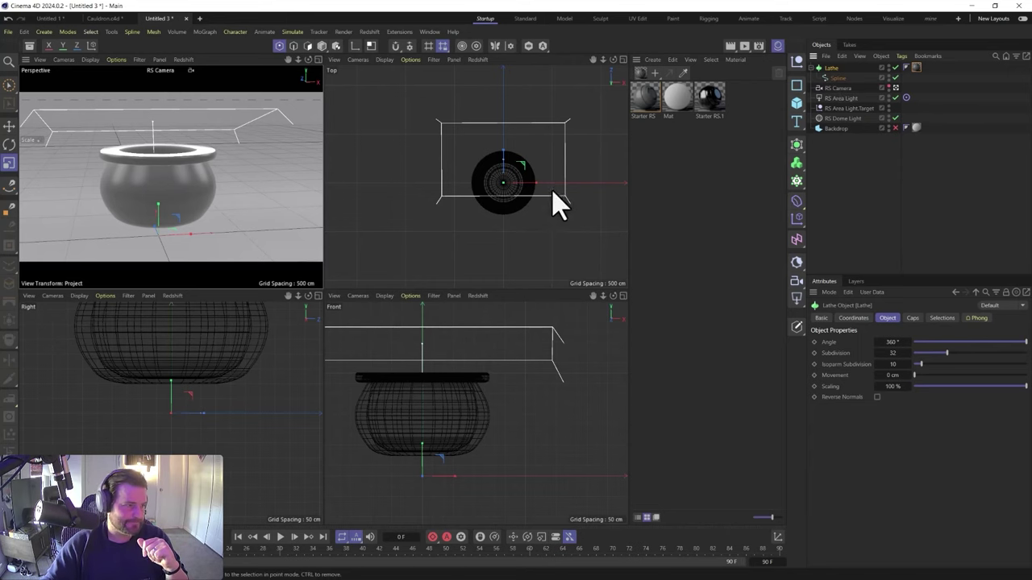
Add a Torus primitive and set its ring radius to 80 cm and pipe radius to 10 cm
left_click(797, 104)
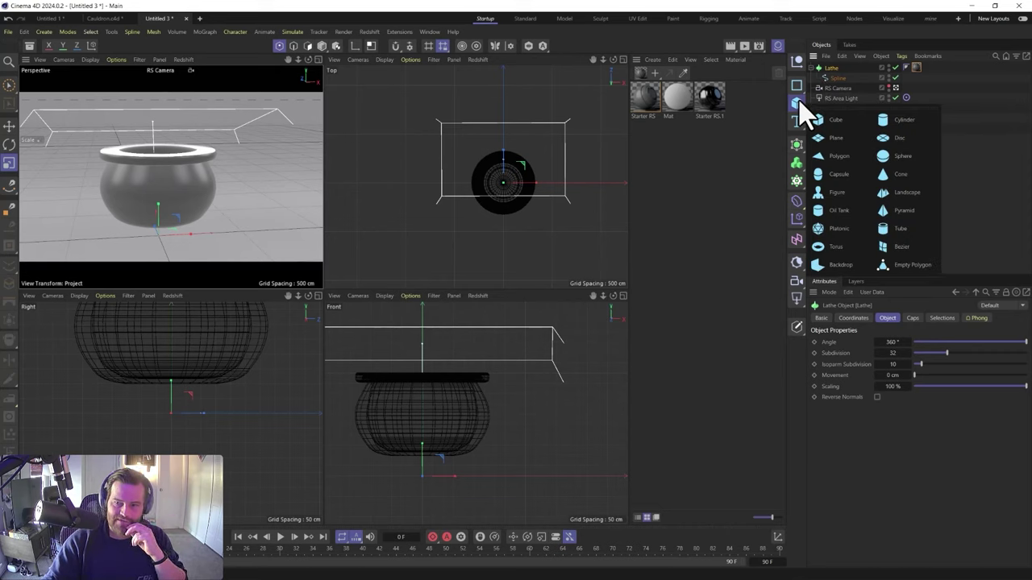
left_click(833, 246)
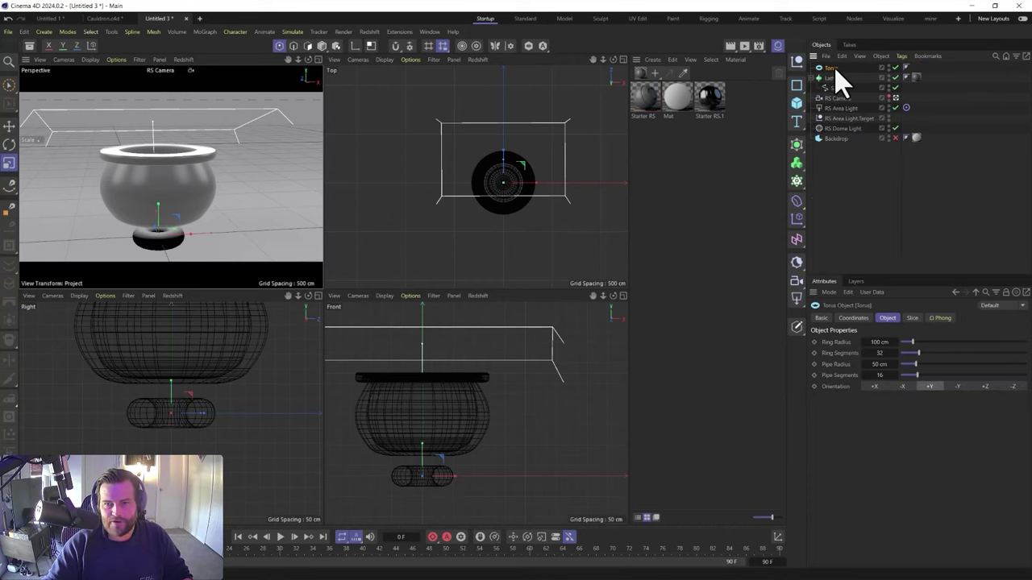
middle_click(191, 161)
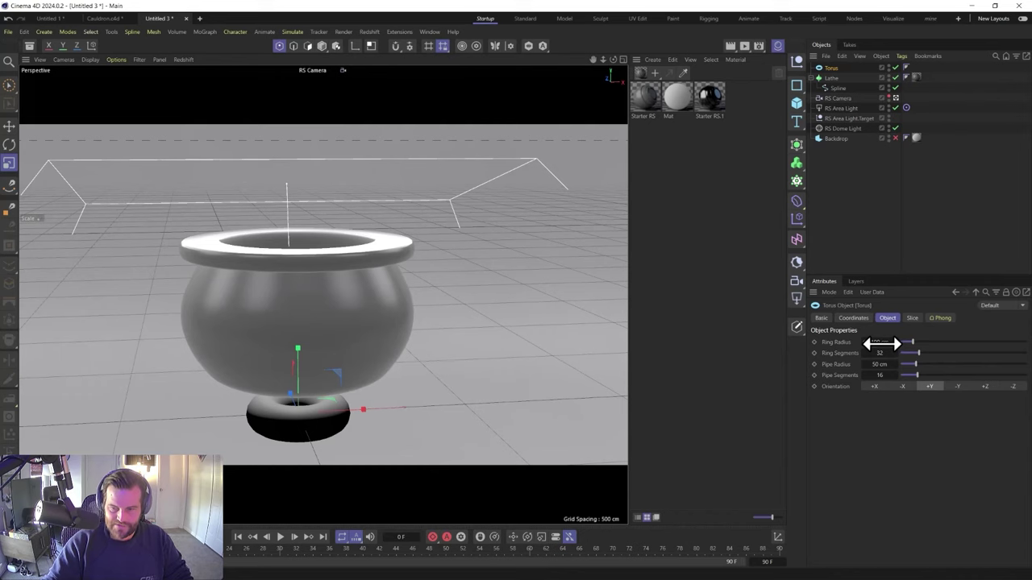
left_click_drag(889, 343, 882, 342)
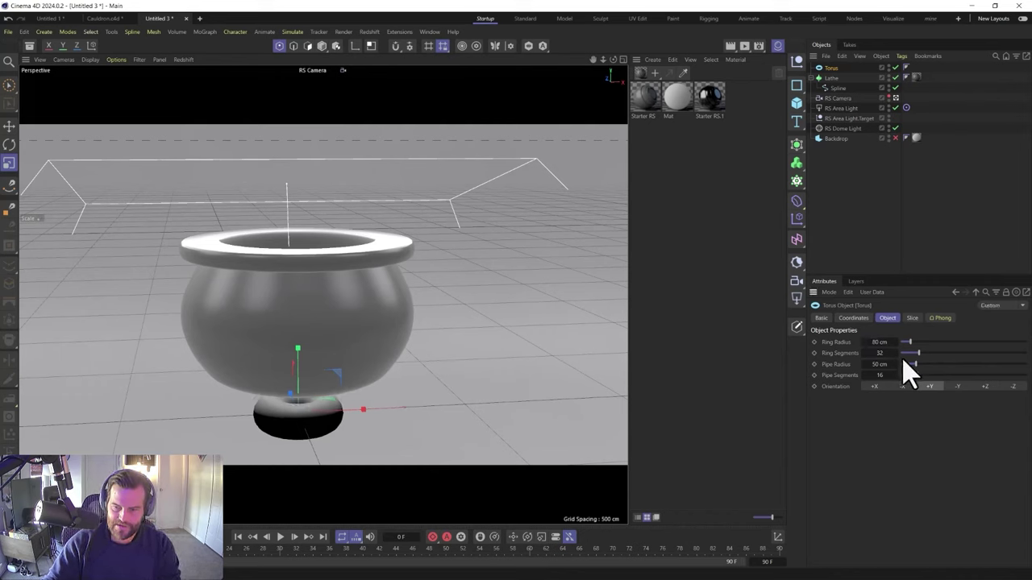
left_click(884, 367)
type("10")
key("Return")
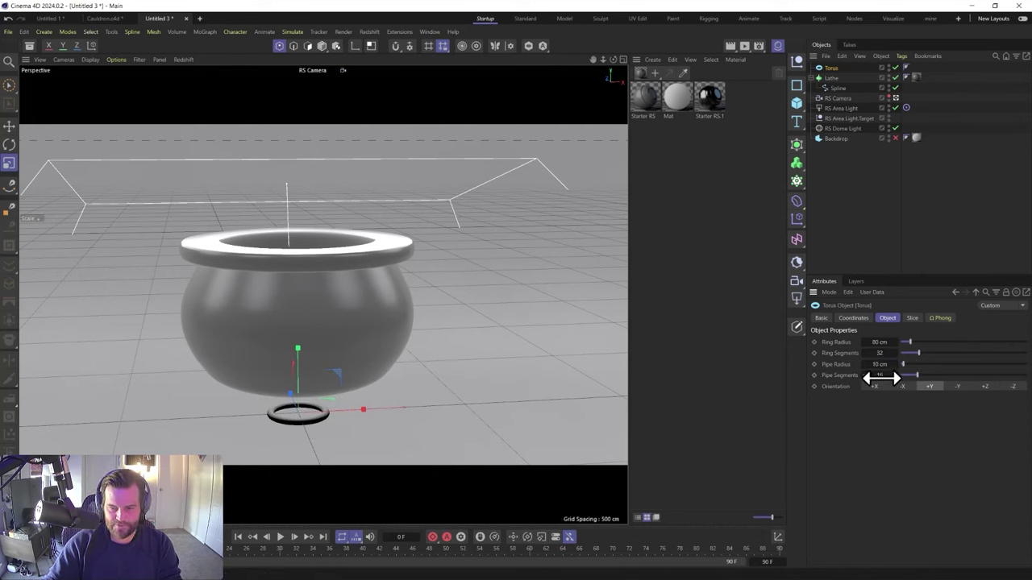
Set the torus's pipe segments and ring segments both to 64
type("64")
left_click(881, 354)
type("64")
key("Return")
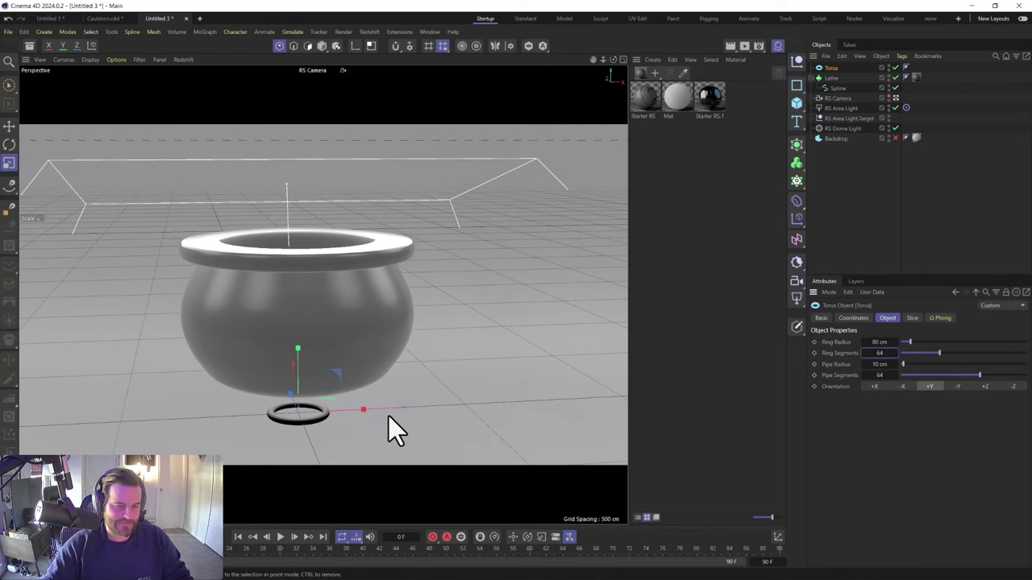
Orient the torus along +X and move it up and out to the side of the pot's belly
key("e")
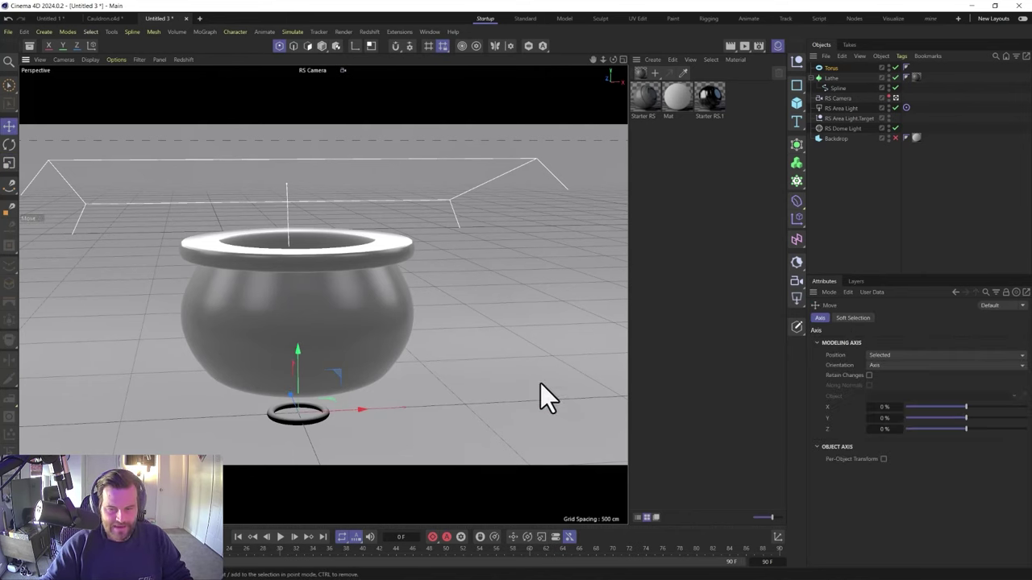
left_click(835, 68)
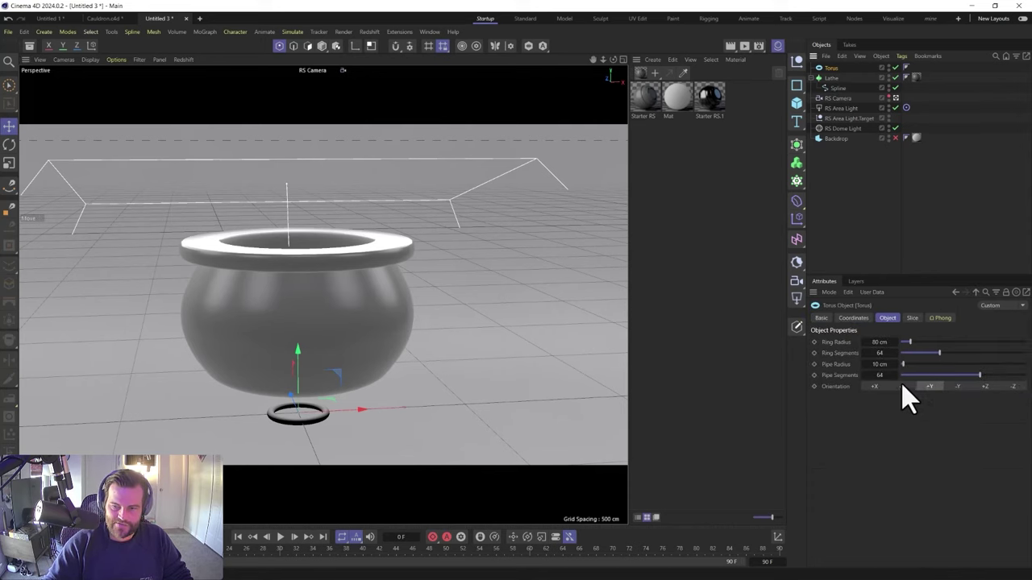
left_click(874, 386)
key("e")
left_click_drag(336, 377, 335, 322)
left_click_drag(110, 347, 83, 346)
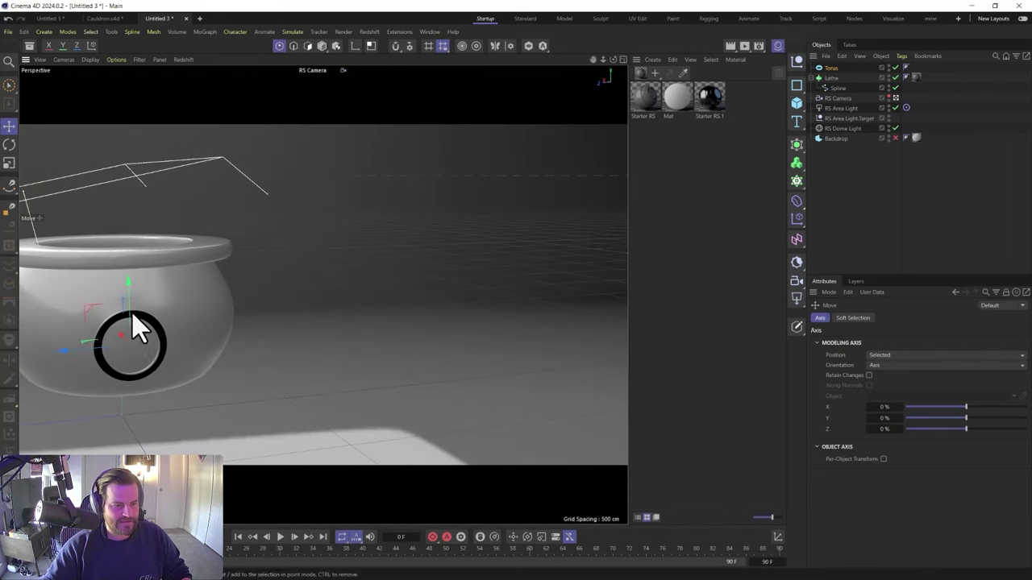
Enable slicing on the torus and set the slice's end angle to 300°
left_click(831, 68)
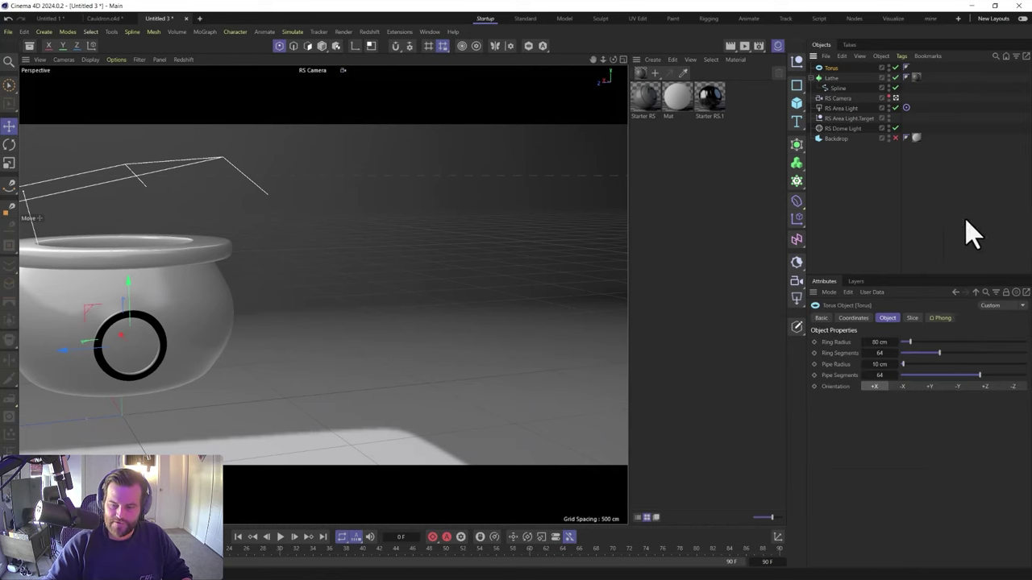
left_click(911, 318)
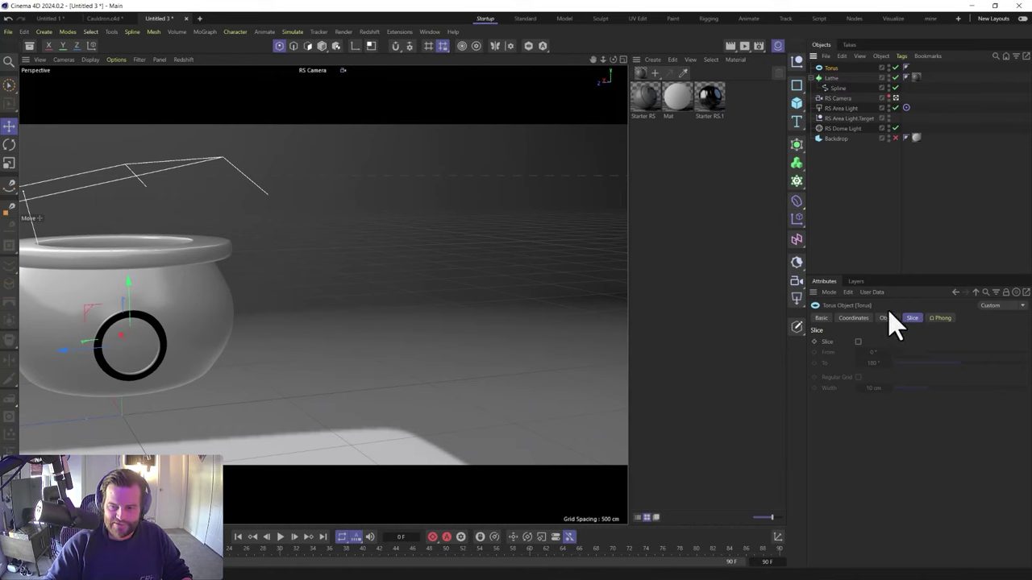
left_click(857, 343)
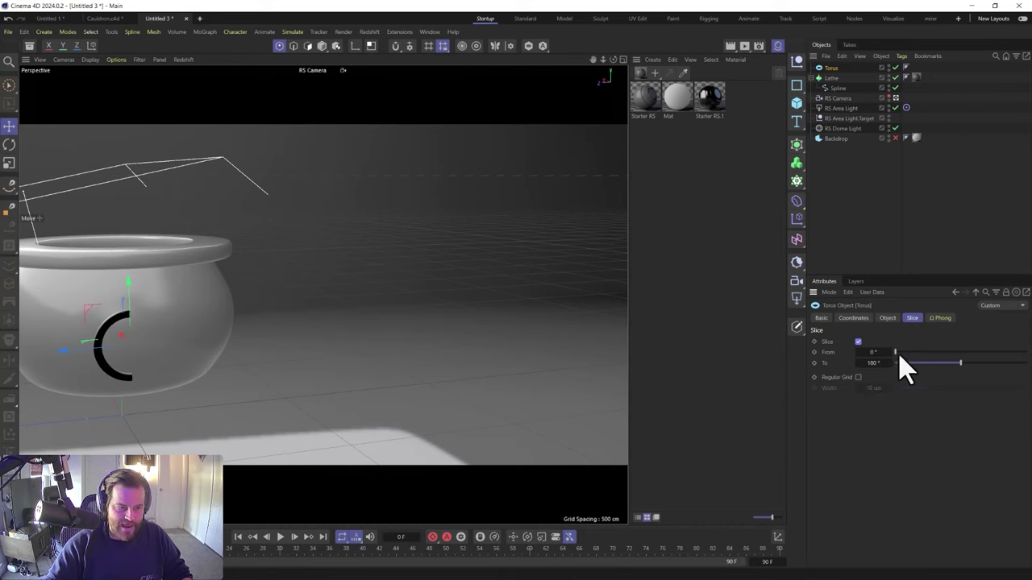
left_click_drag(962, 364, 1007, 363)
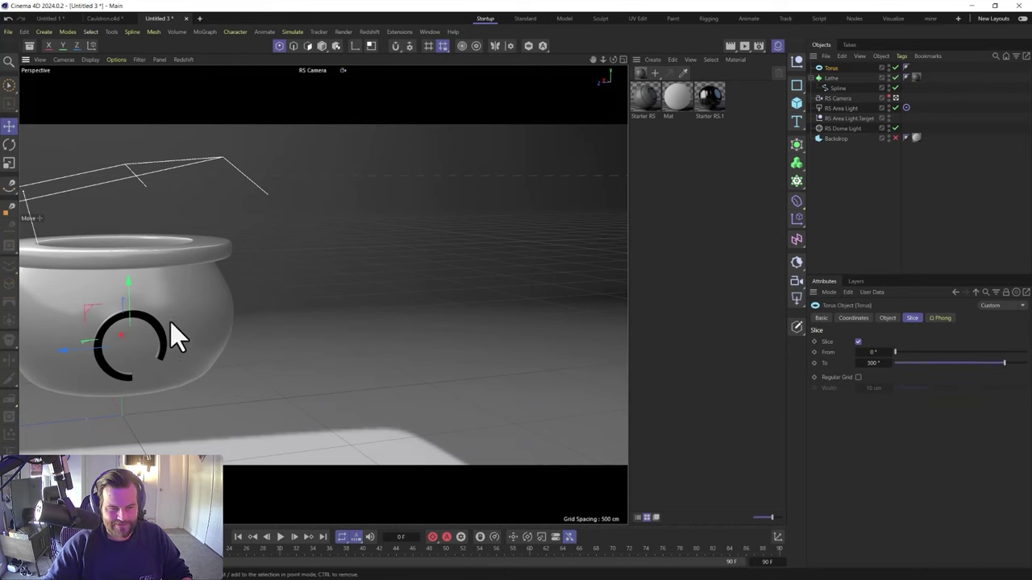
Rotate the sliced torus around its own ring axis so that the gap faces upward
key("r")
left_click_drag(116, 315, 124, 391)
left_click_drag(185, 336, 125, 330, "alt")
scroll(127, 325, "up", 4)
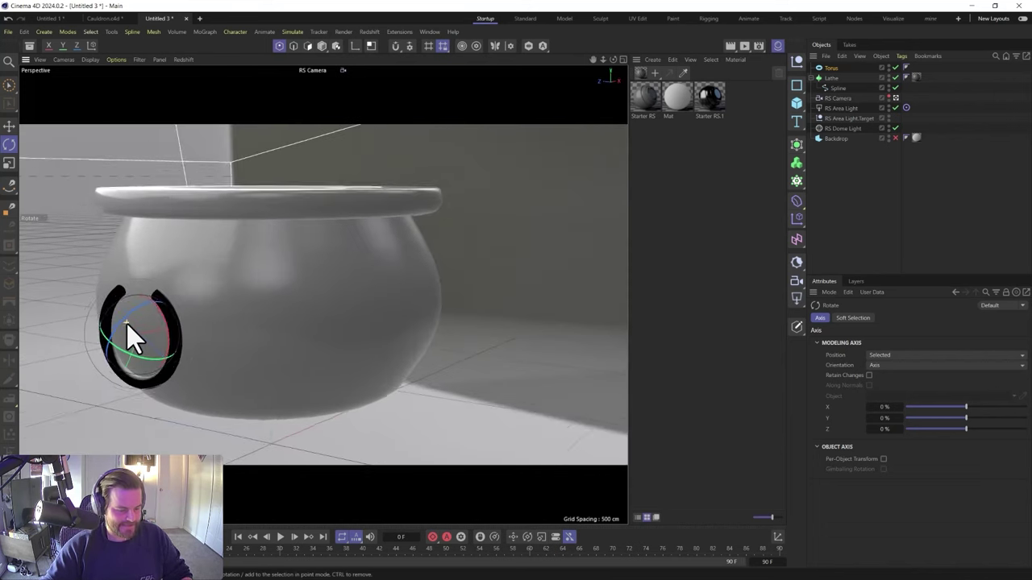
scroll(127, 324, "up", 2)
Tilt the ring slightly in world coordinates so its bottom swings away from the pot, and reposition it horizontally along the world X axis
key("e")
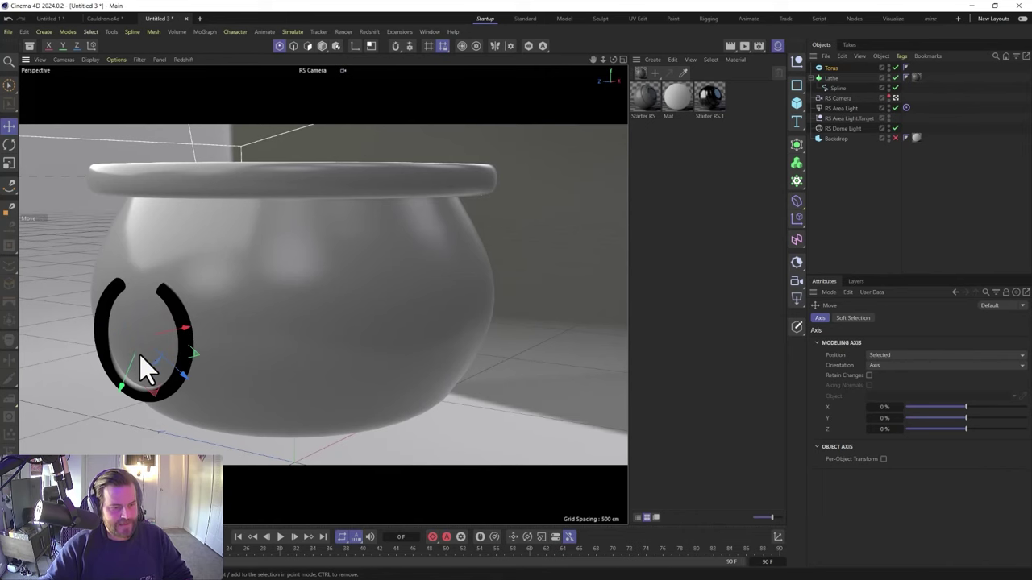
key("r")
left_click_drag(109, 350, 82, 347, "alt")
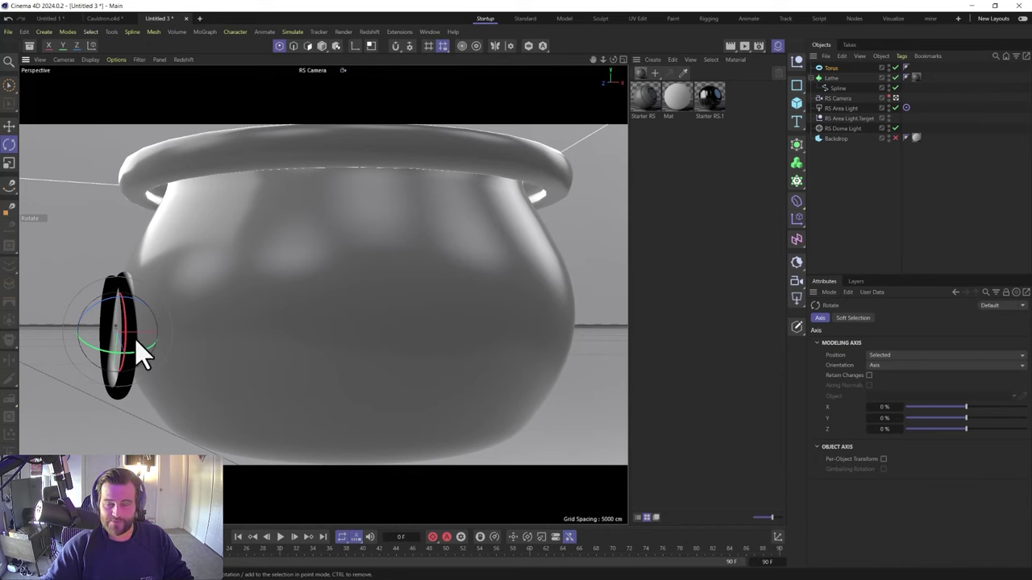
key("w")
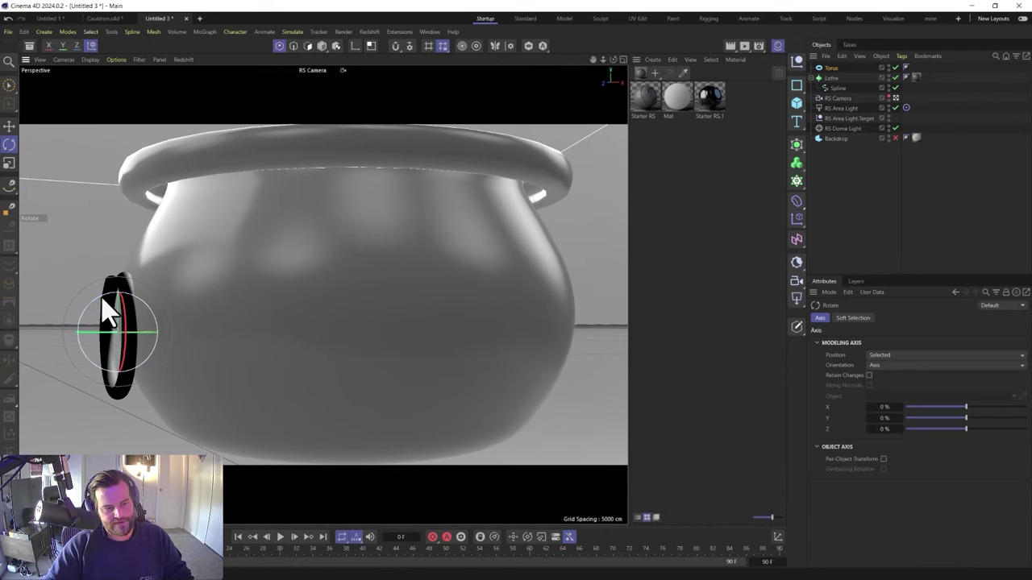
mouse_move(109, 319)
left_mouse_down()
mouse_move(104, 295)
mouse_move(107, 314)
left_mouse_up()
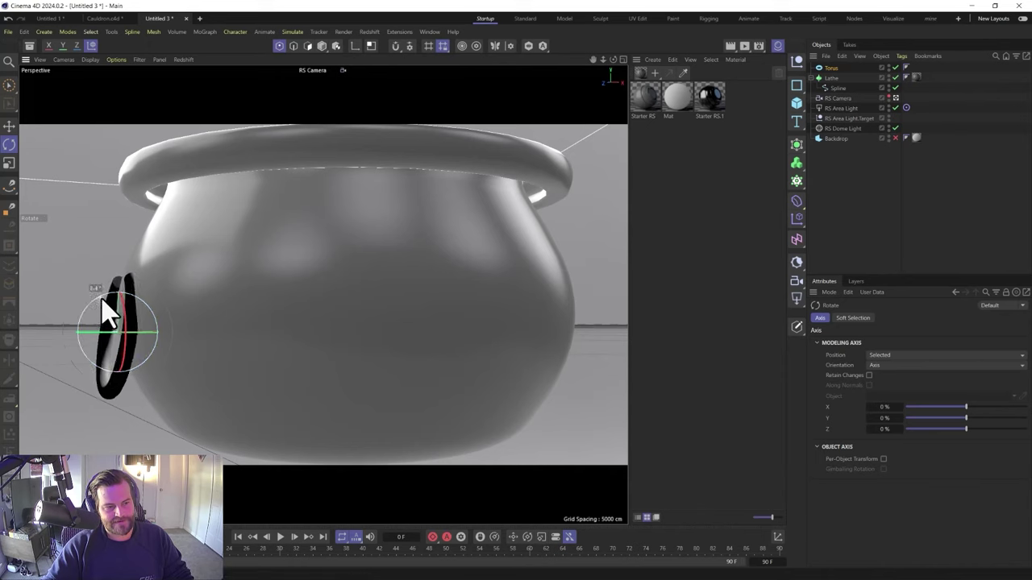
key("e")
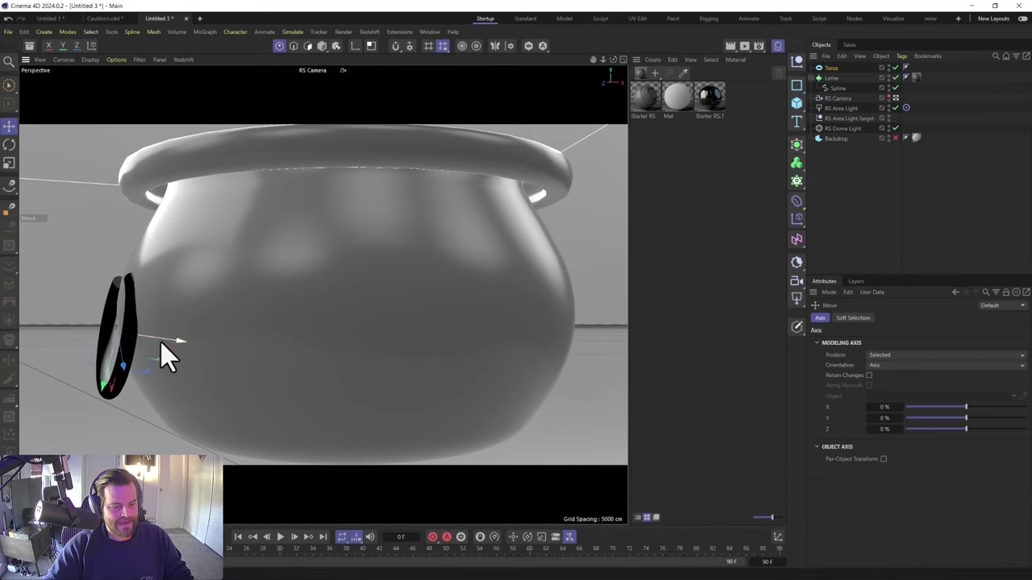
key("w")
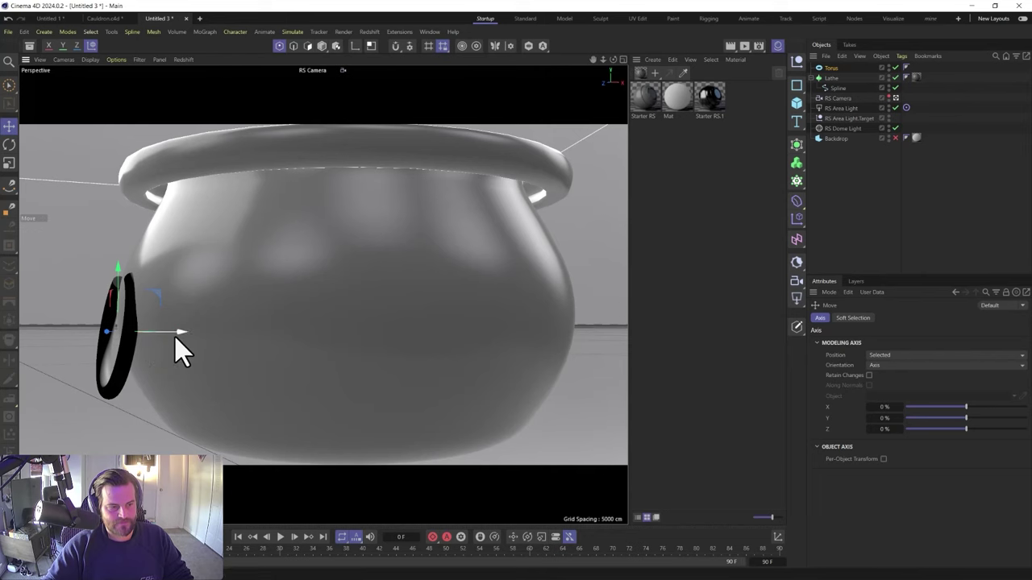
left_click_drag(175, 337, 73, 288)
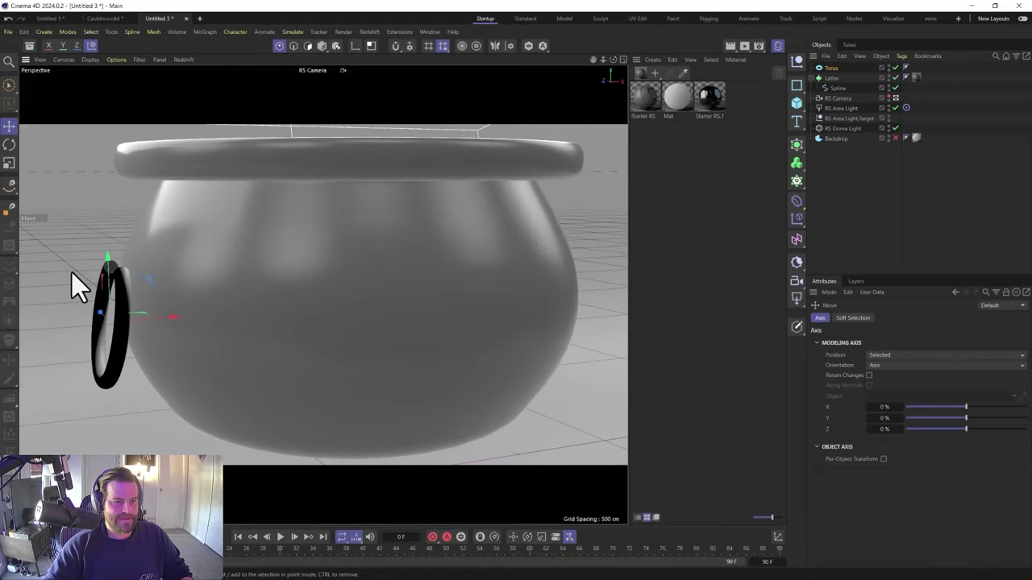
Add a Cylinder primitive and set its radius to 12 cm and height to 50 cm
left_click(799, 104)
left_click(895, 117)
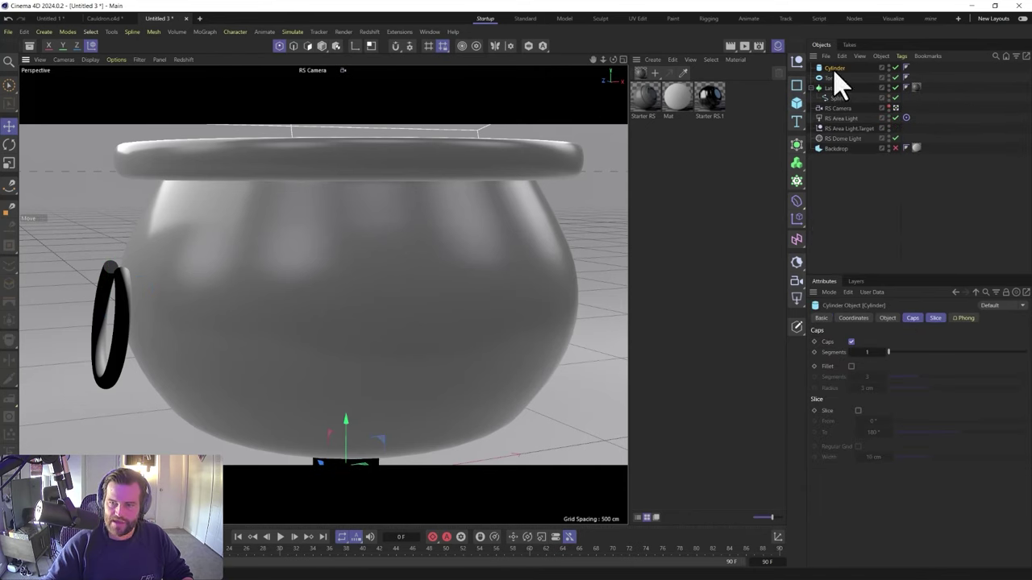
left_click(887, 317)
left_click(906, 317)
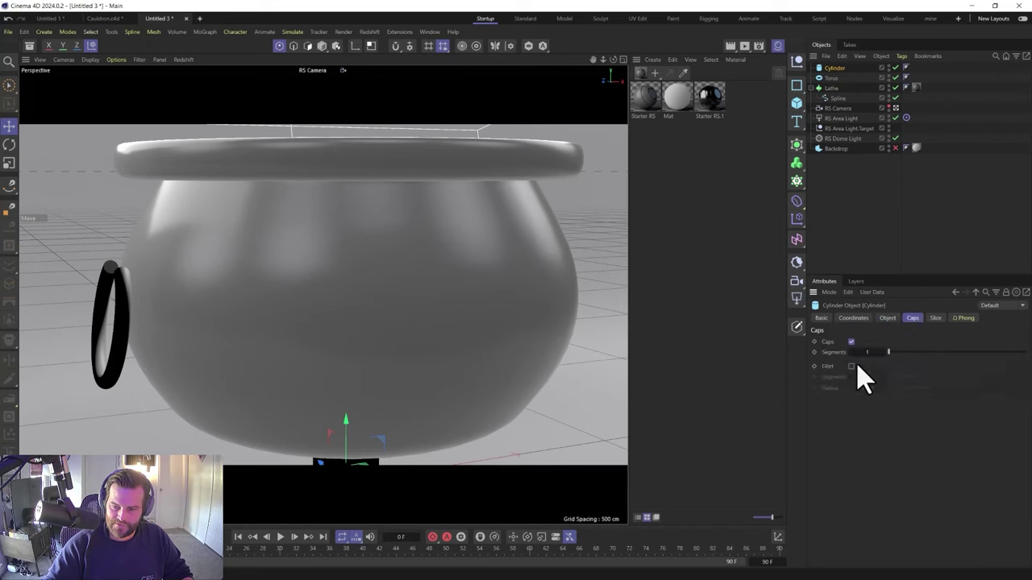
left_click(886, 317)
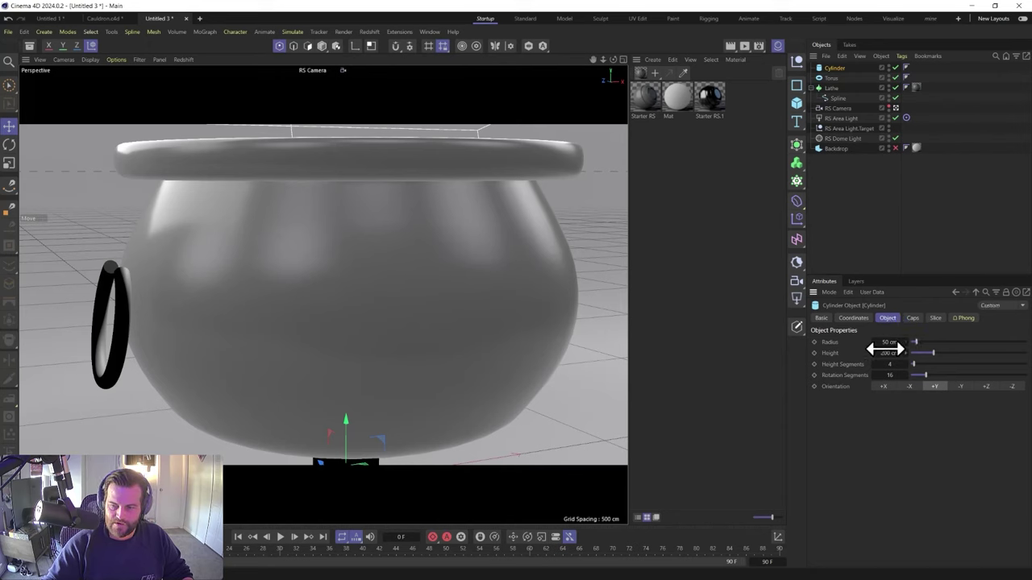
left_click(886, 342)
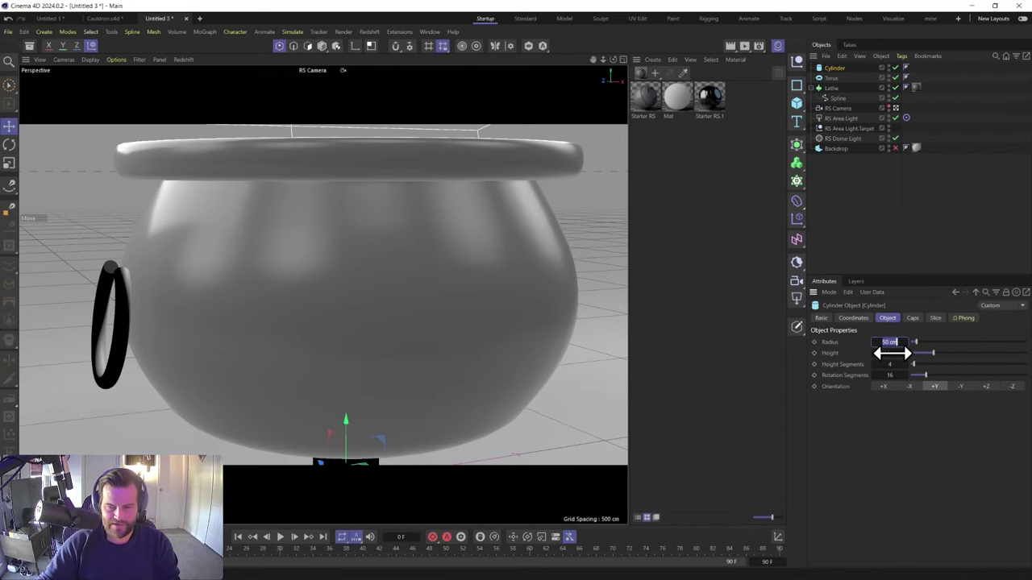
type("12")
key("Return")
left_click(890, 352)
type("50")
key("Return")
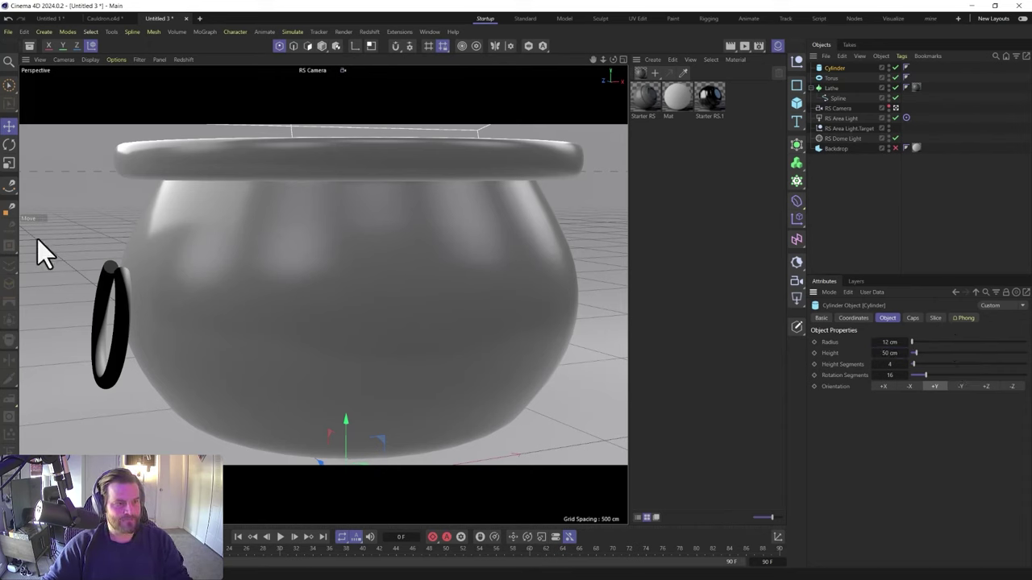
Use the Place tool with Z as the up direction to set the cylinder on the pot's side, centred in the ring's gap
left_click(322, 45)
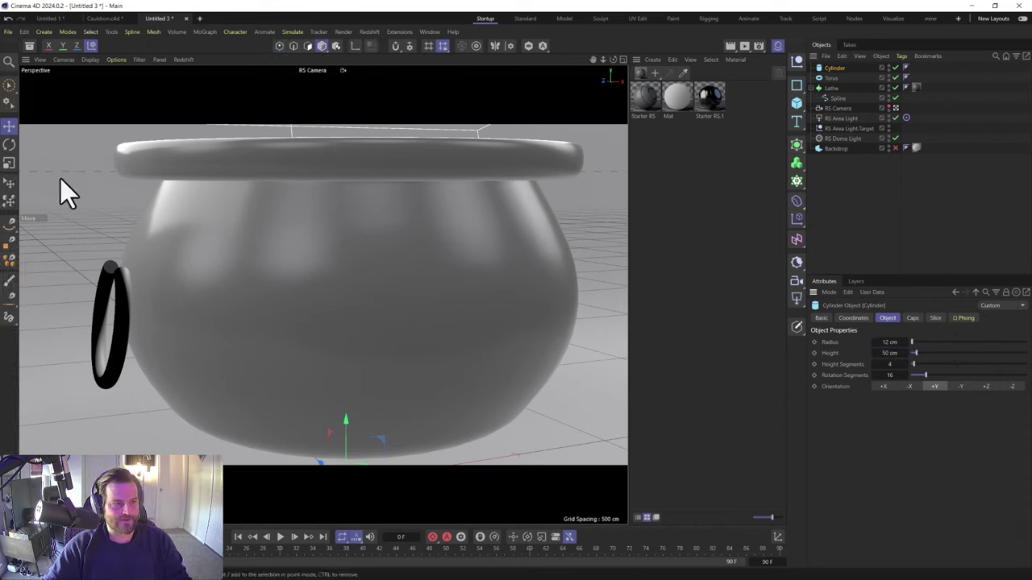
left_click(9, 183)
left_click_drag(125, 264, 130, 266)
left_click(933, 338)
left_click_drag(355, 290, 129, 274)
left_click_drag(235, 299, 135, 299, "alt")
middle_click_drag(136, 298, 251, 290, "alt")
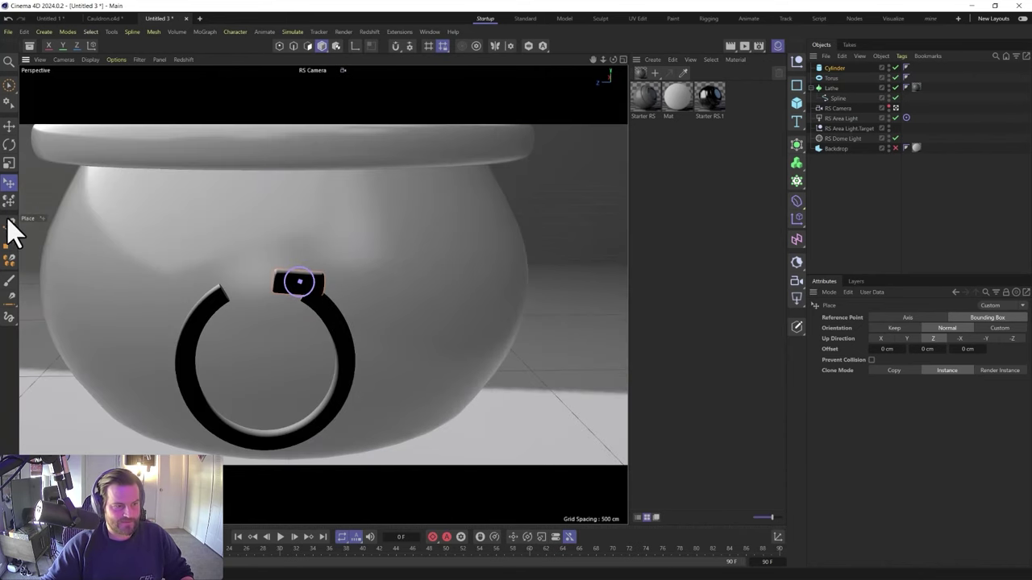
left_click_drag(299, 282, 268, 286)
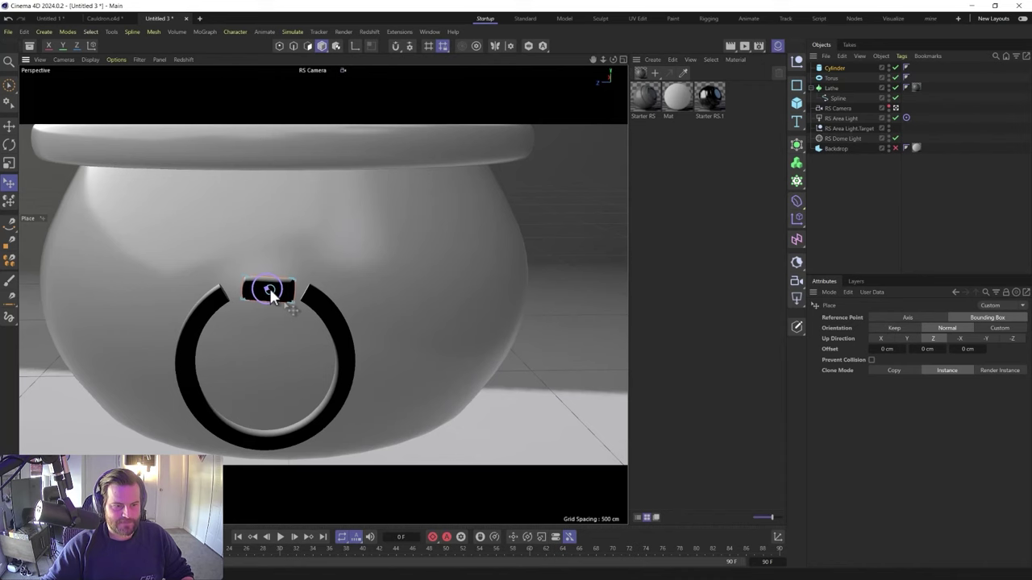
Lengthen the cylinder to 95 cm to bridge the ring's gap, and move it in world axes to line up with the ring's ends
left_click(838, 70)
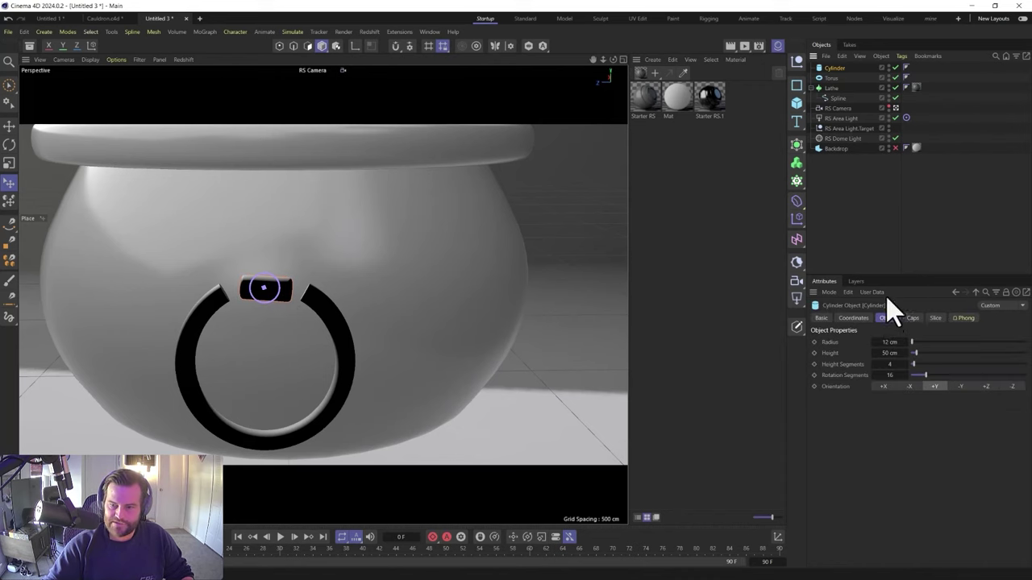
left_click_drag(889, 353, 887, 352)
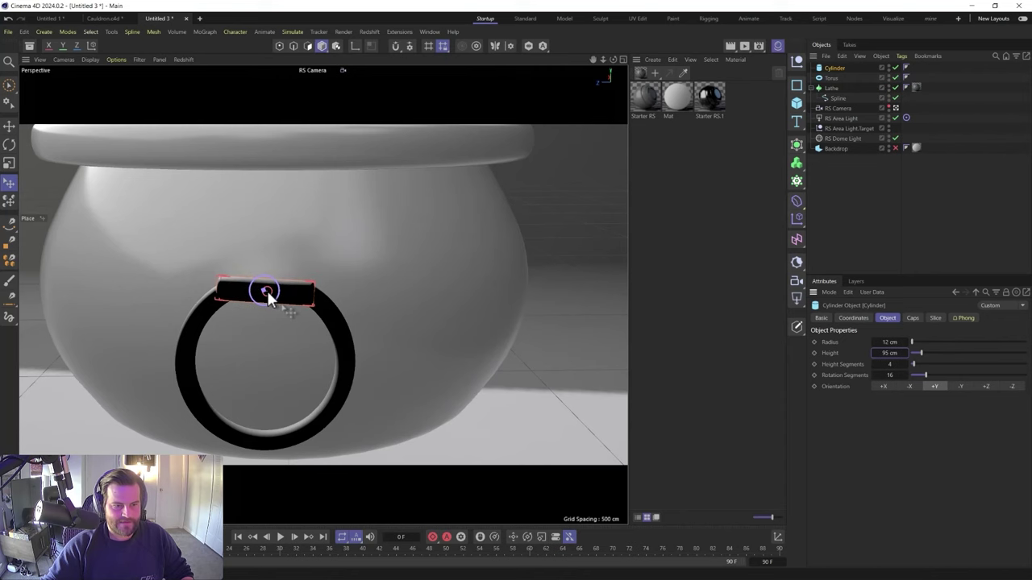
left_click_drag(279, 327, 208, 327, "alt")
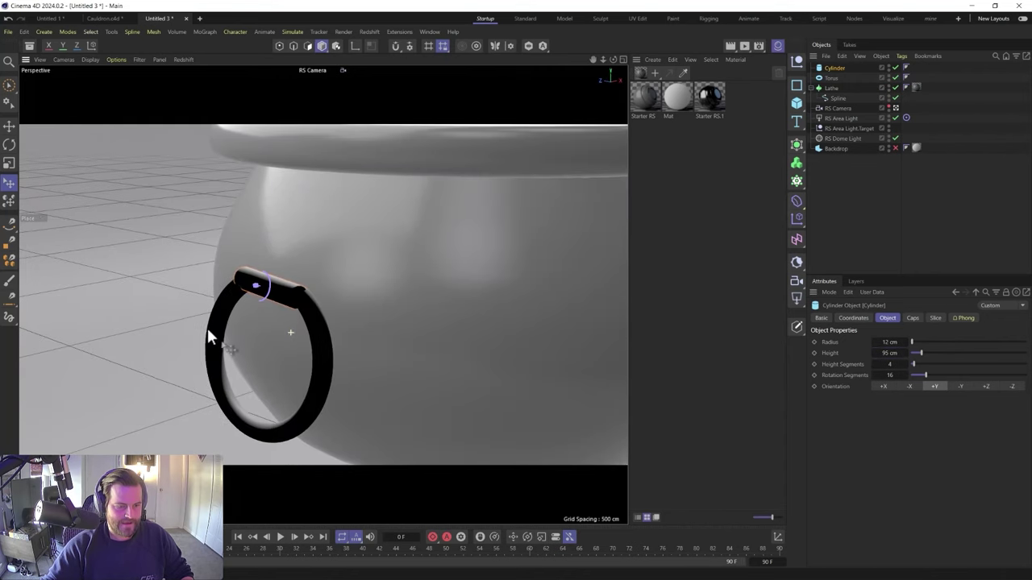
key("r")
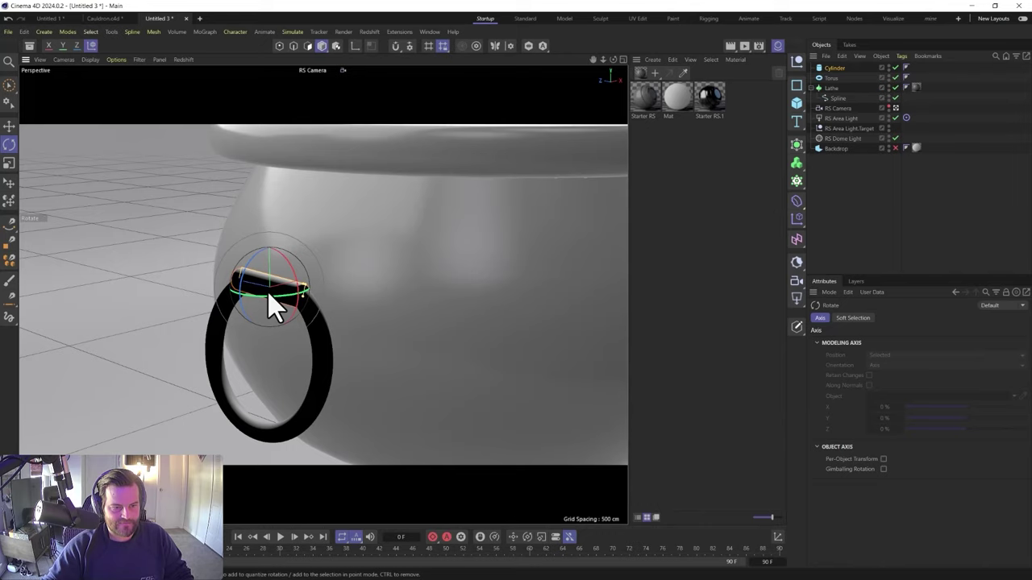
left_click_drag(254, 340, 447, 313, "alt")
key("e")
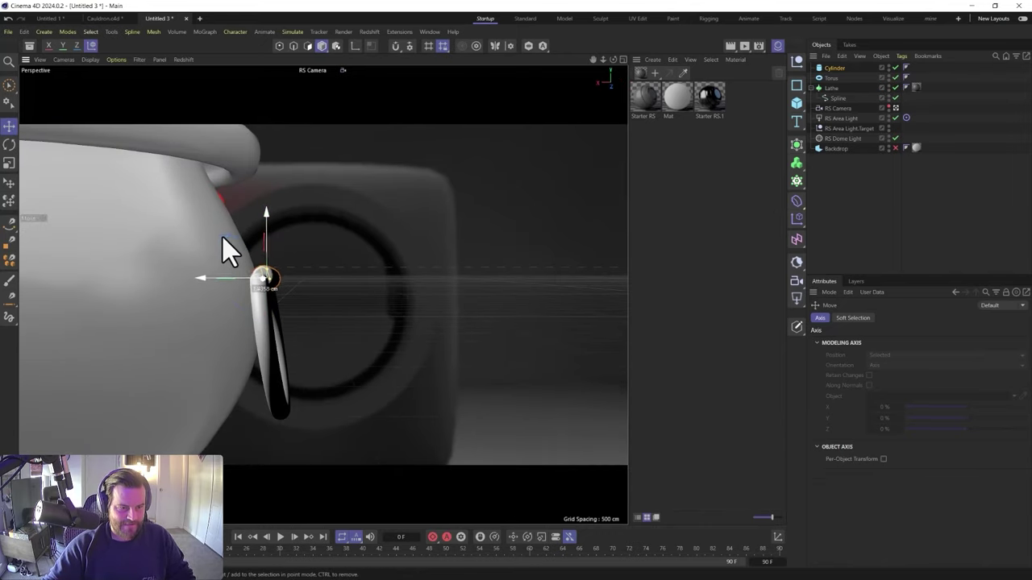
left_click_drag(301, 322, 278, 286, "alt")
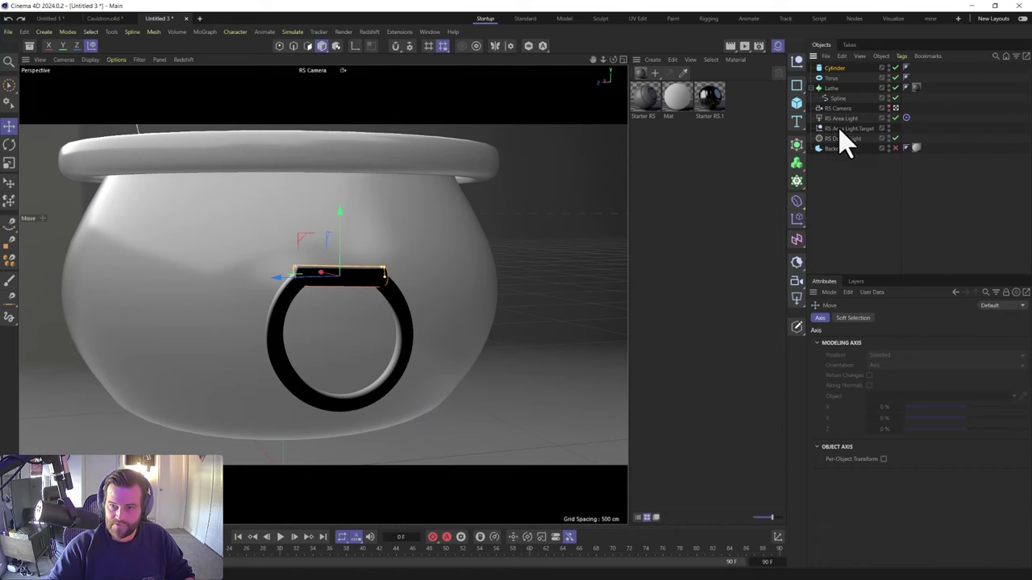
Set the radius of the handle's cylinder to 15 cm
left_click(832, 68)
left_click_drag(911, 340, 899, 340)
double_click(884, 342)
type("15")
key("Return")
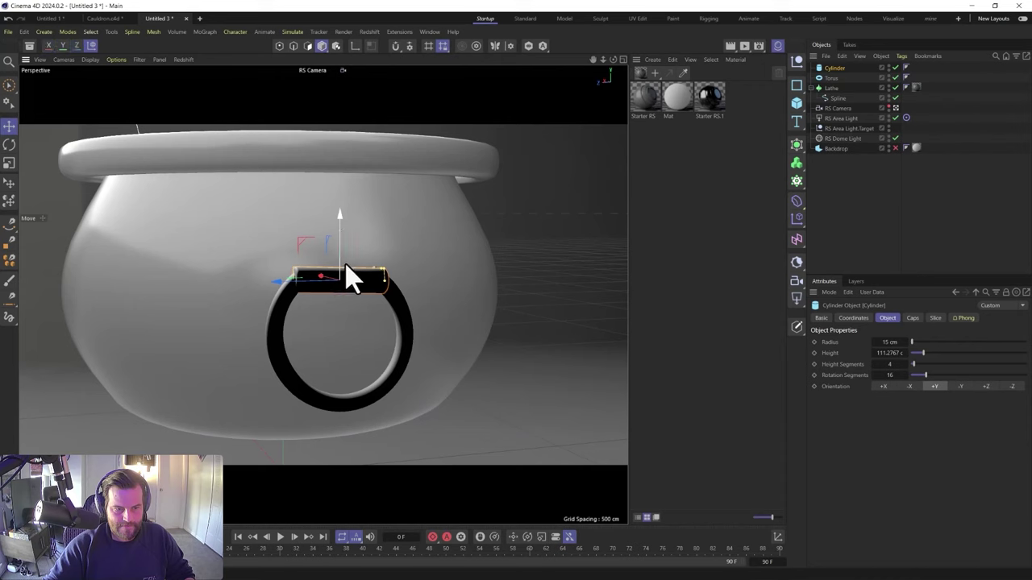
Rotate the cylinder to match the ring's tilt and nudge it along its axes so it bridges the ring's ends
key("r")
left_click_drag(351, 286, 333, 267)
key("e")
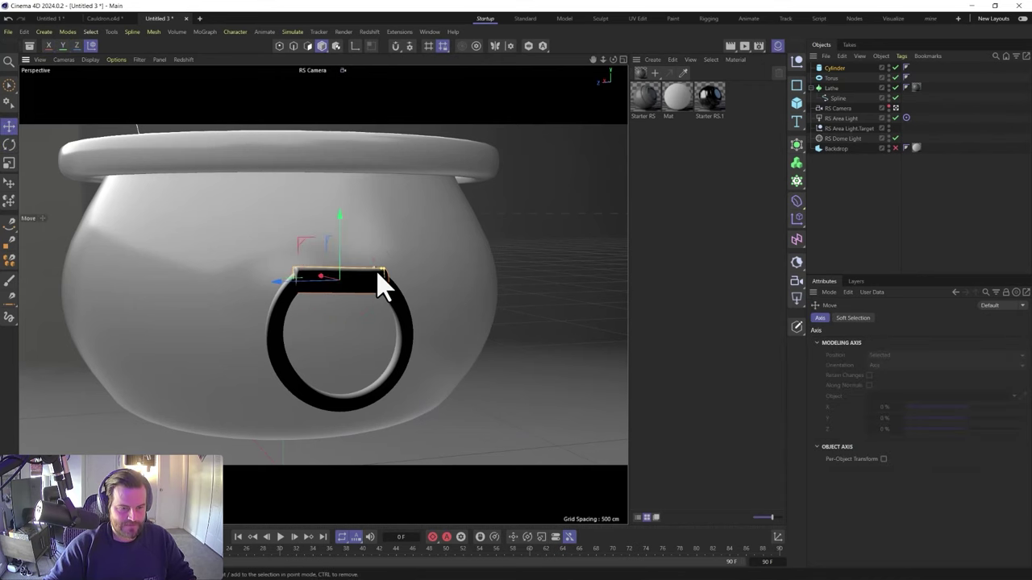
left_click_drag(359, 325, 348, 282, "alt")
left_click_drag(281, 256, 279, 246)
key("r")
left_click_drag(346, 258, 341, 281)
key("e")
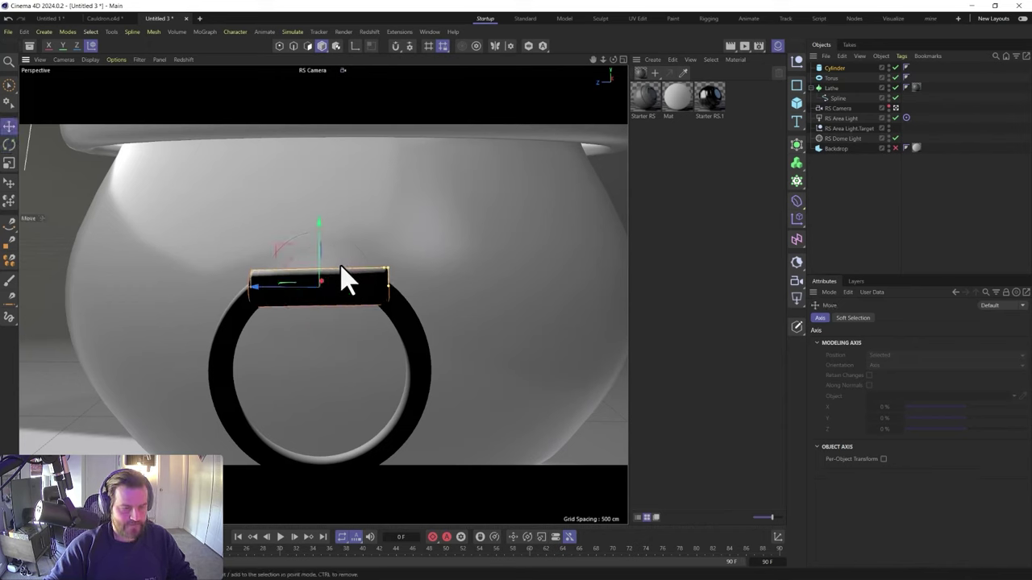
mouse_move(321, 234)
left_mouse_down()
mouse_move(327, 251)
mouse_move(321, 235)
left_mouse_up()
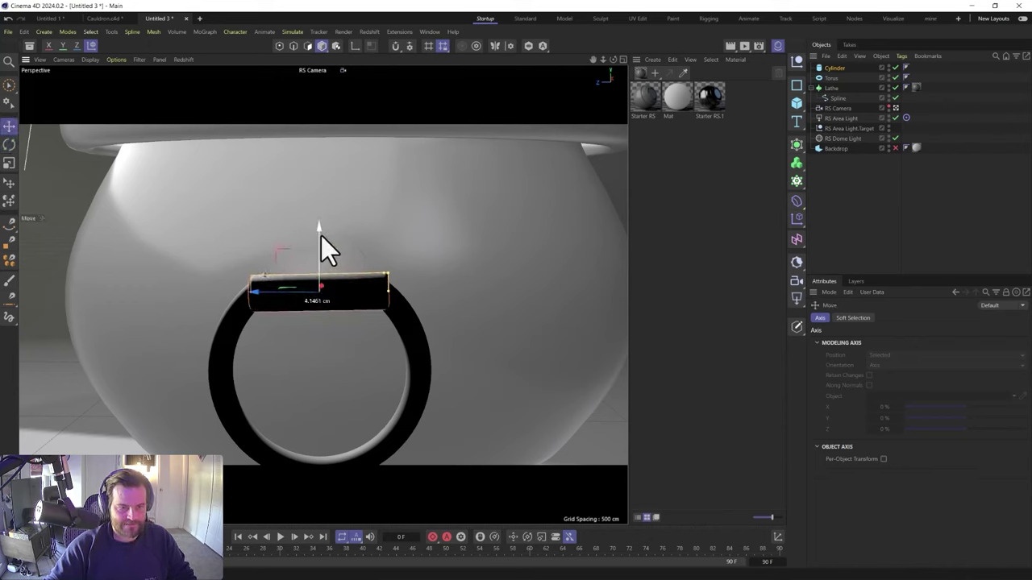
Set the torus slice's end angle to 283° and rotate the ring so both its ends meet the cylinder evenly
left_click(831, 77)
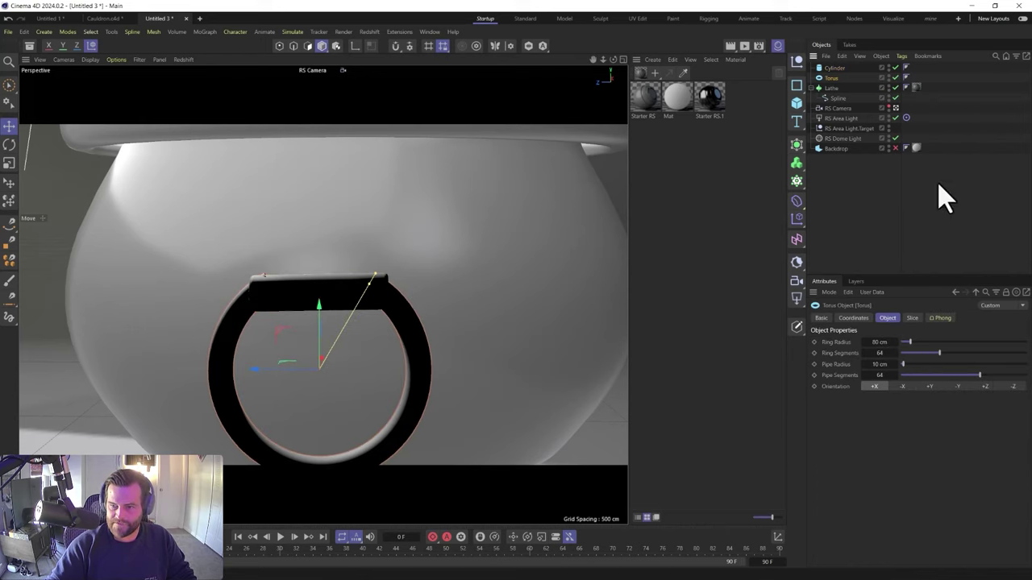
left_click(916, 318)
left_click_drag(1004, 362, 1001, 364)
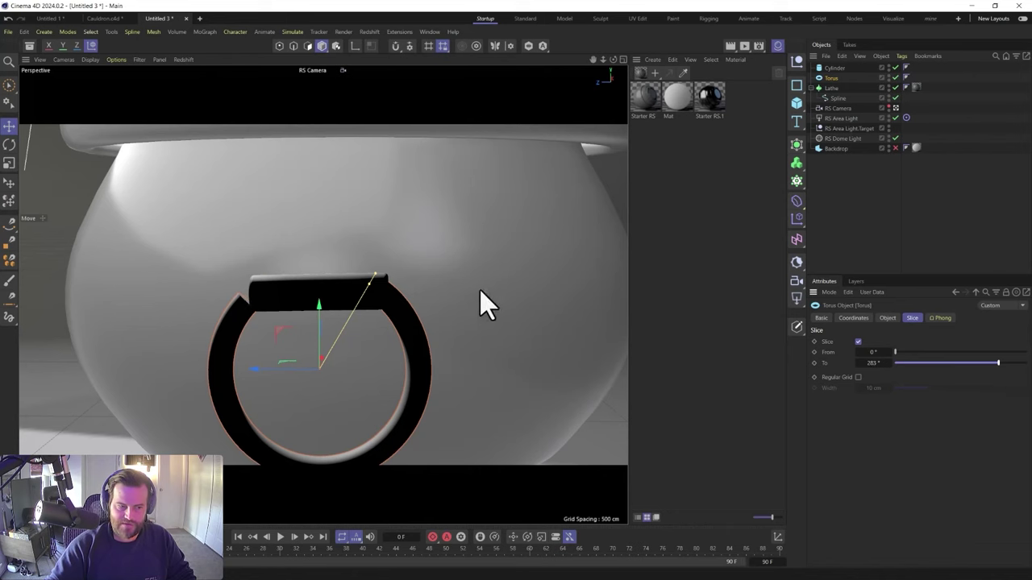
key("r")
left_click_drag(335, 336, 345, 333)
left_click_drag(409, 336, 436, 335, "alt")
Fine-tune the cylinder's rotation, height and sideways position so it sits level across the ring's gap
left_click(379, 286)
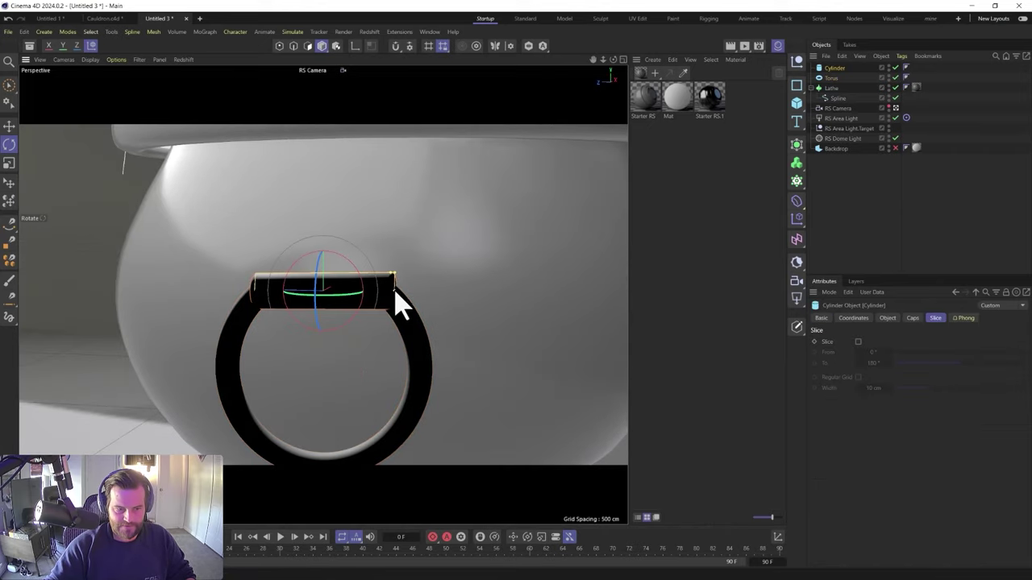
left_click_drag(354, 308, 345, 259, "alt")
key("r")
key("e")
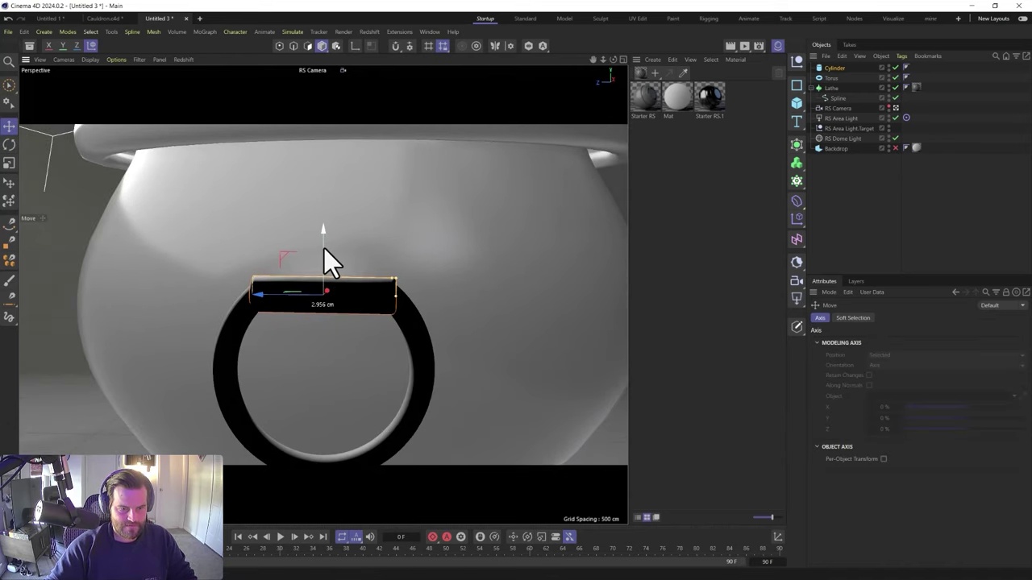
key("r")
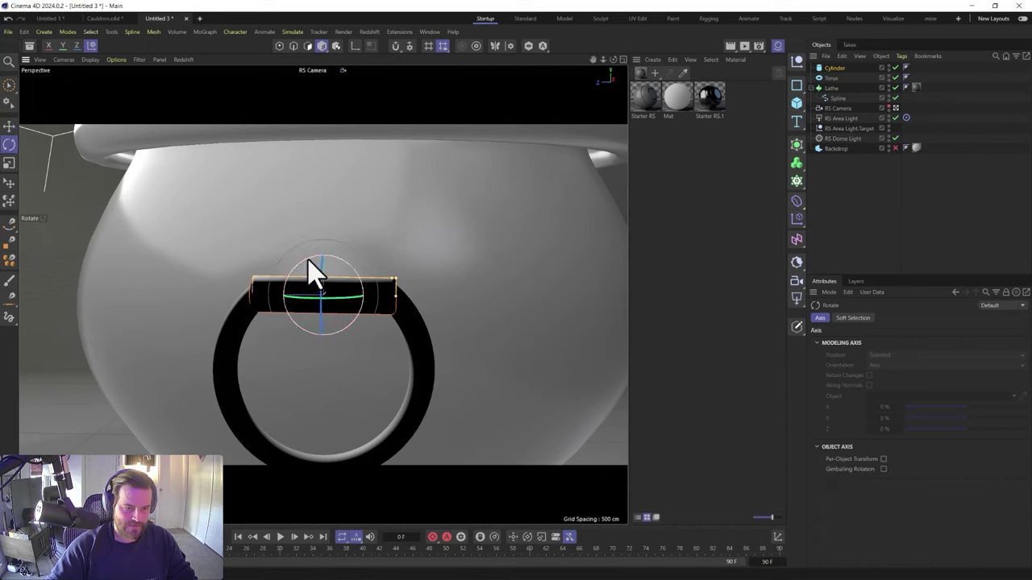
key("e")
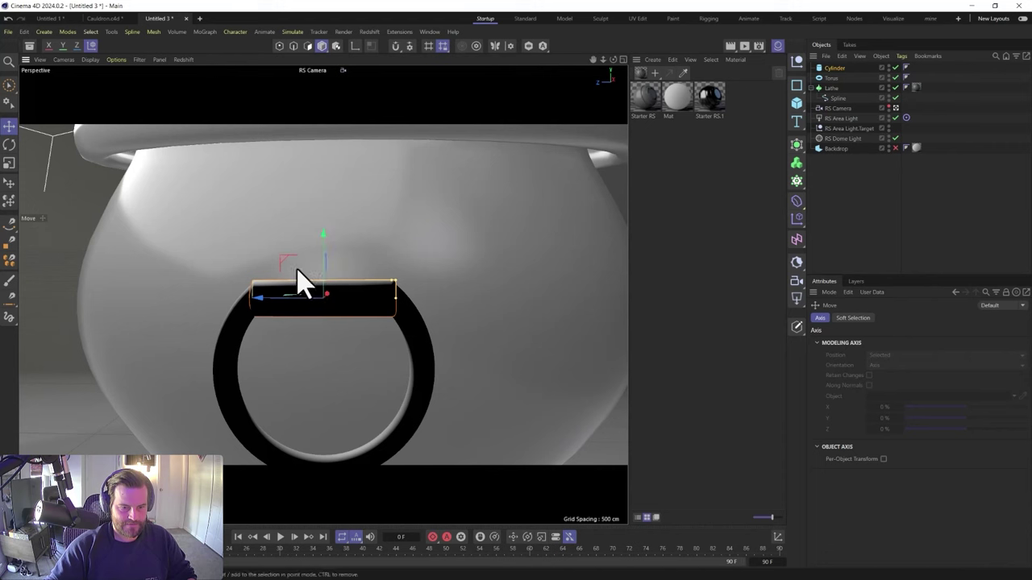
left_click_drag(280, 300, 279, 301)
left_click_drag(369, 316, 452, 242, "alt")
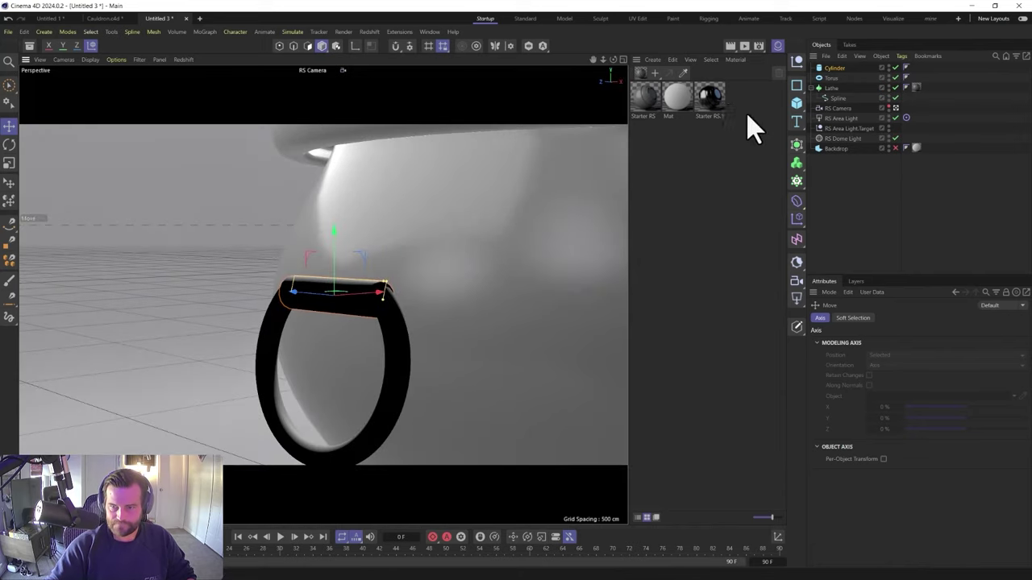
Set the cylinder's height segments to 10 and its rotation segments to 64
left_click(838, 69)
left_click(911, 318)
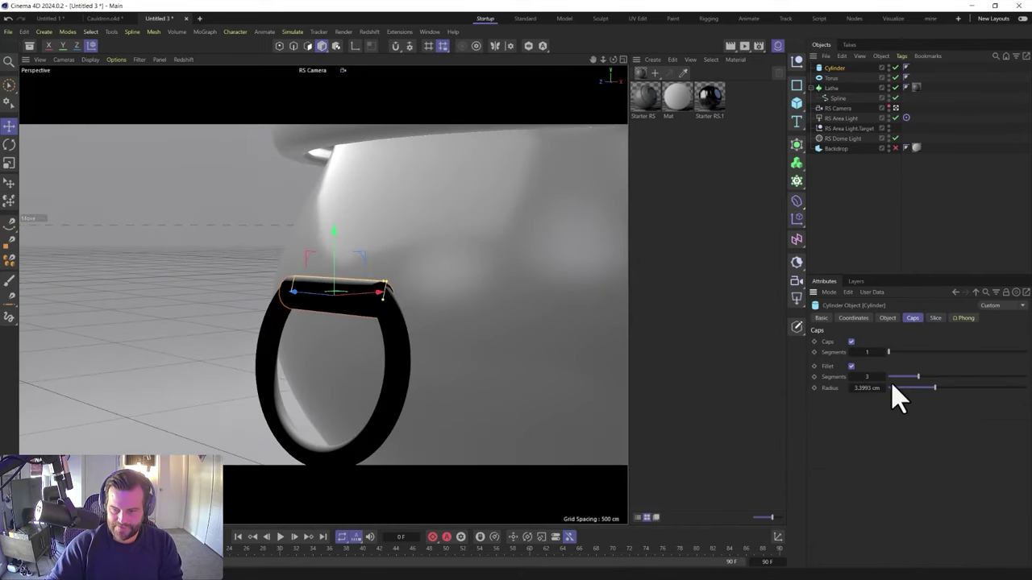
left_click(886, 318)
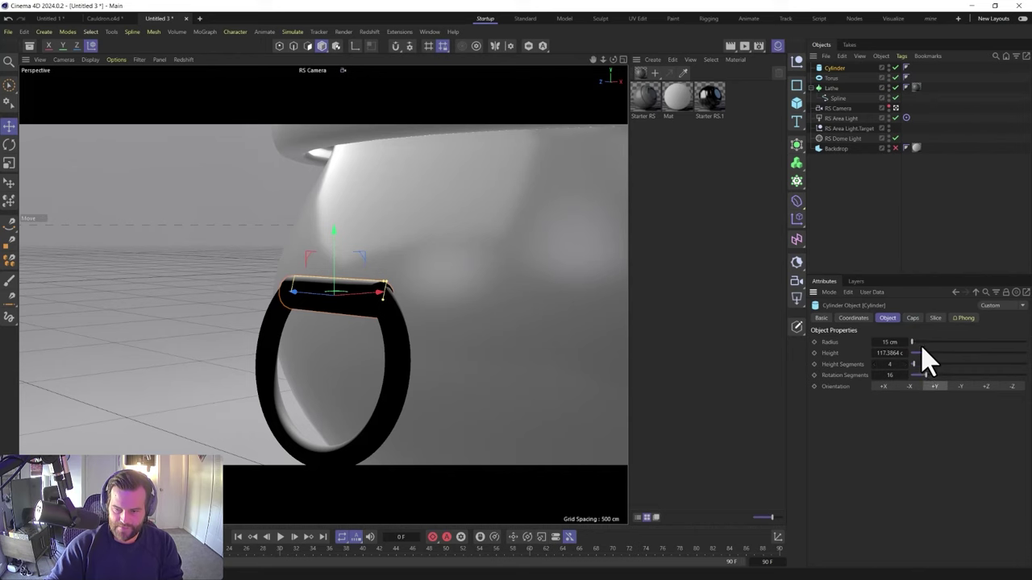
type("10")
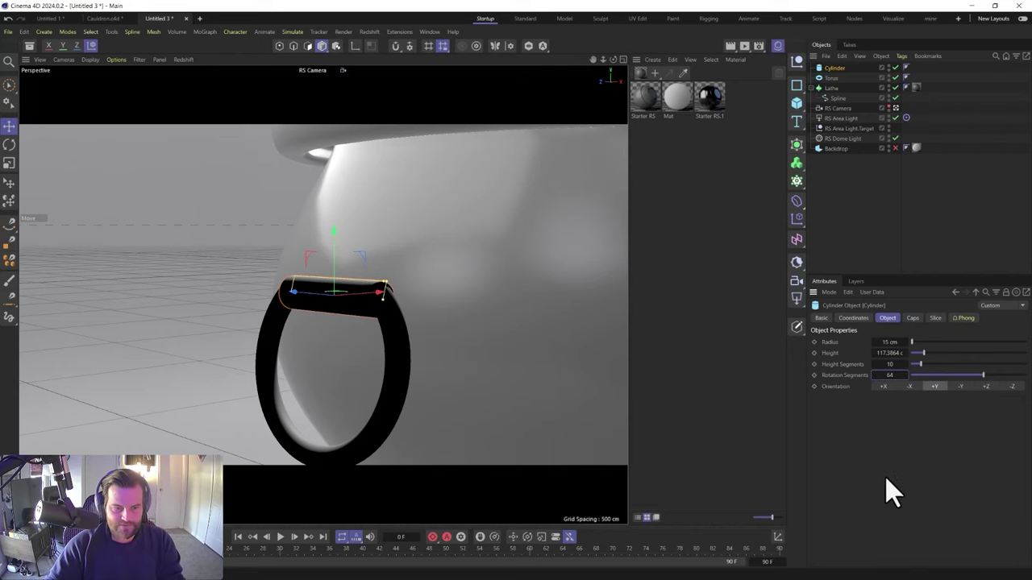
Preview the pot and its ring handle in the Redshift RenderView, then close the preview
left_click_drag(305, 311, 316, 334, "alt")
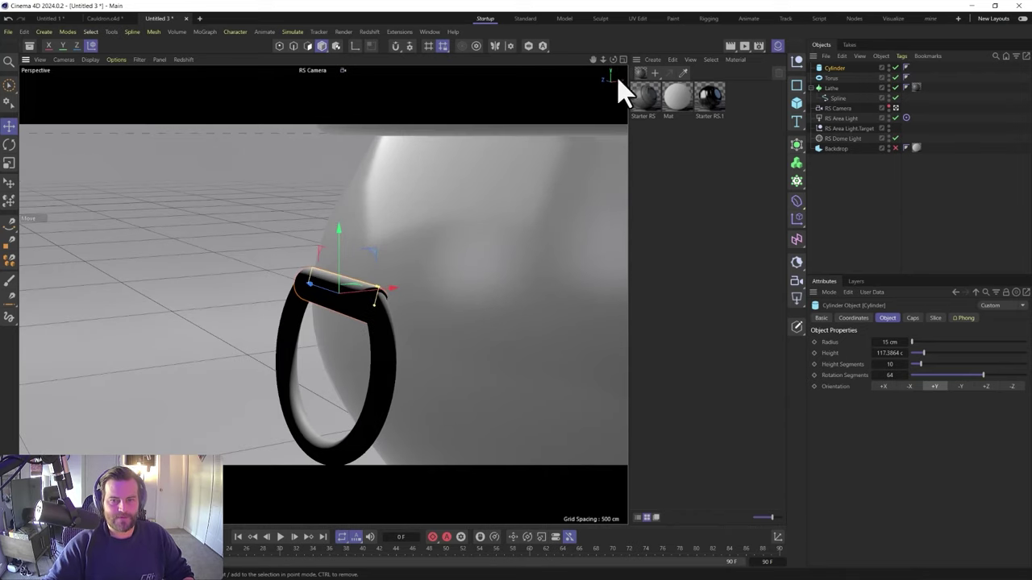
left_click(365, 32)
left_click(389, 112)
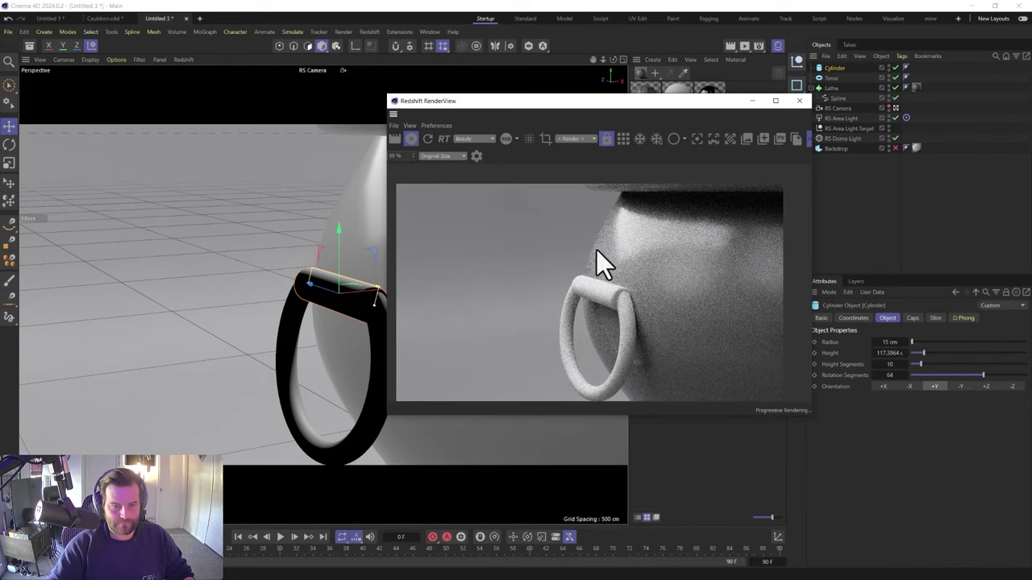
scroll(632, 285, "down", 4)
scroll(346, 299, "down", 4)
middle_click_drag(344, 278, 111, 257, "alt")
scroll(194, 253, "down", 2)
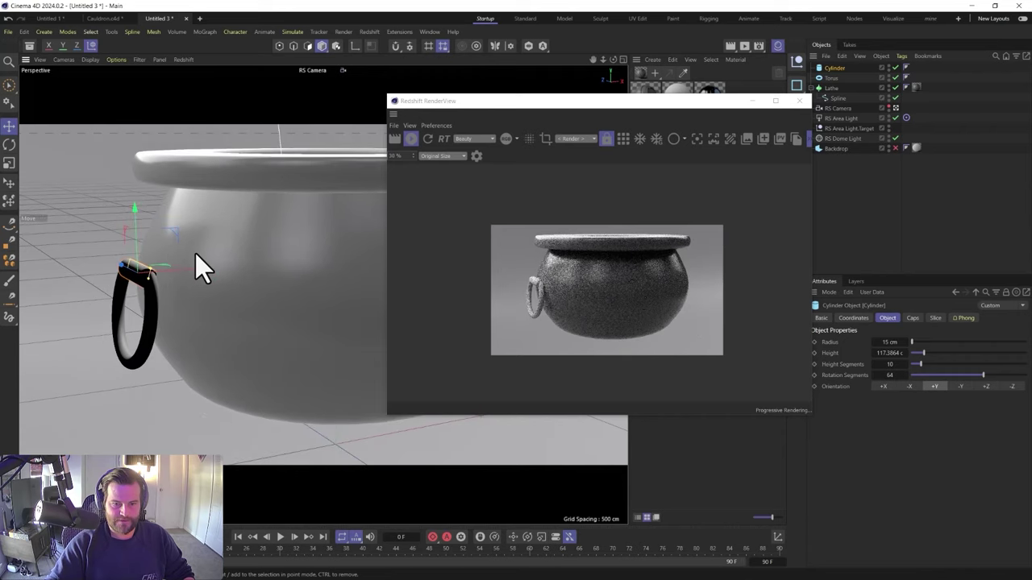
left_click(799, 101)
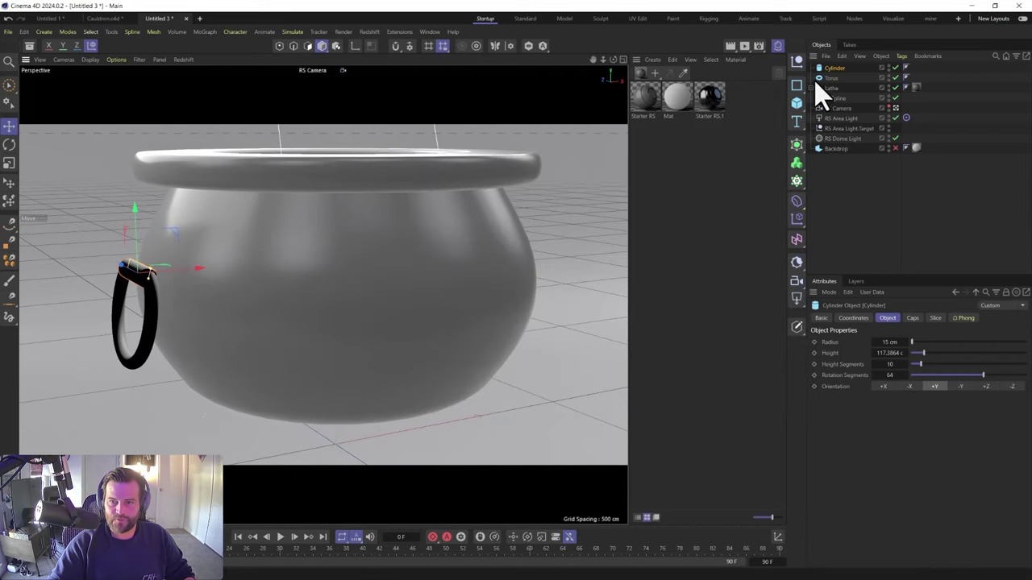
Group the cylinder and torus under a new null and rename it Handle
left_click(832, 77, "shift")
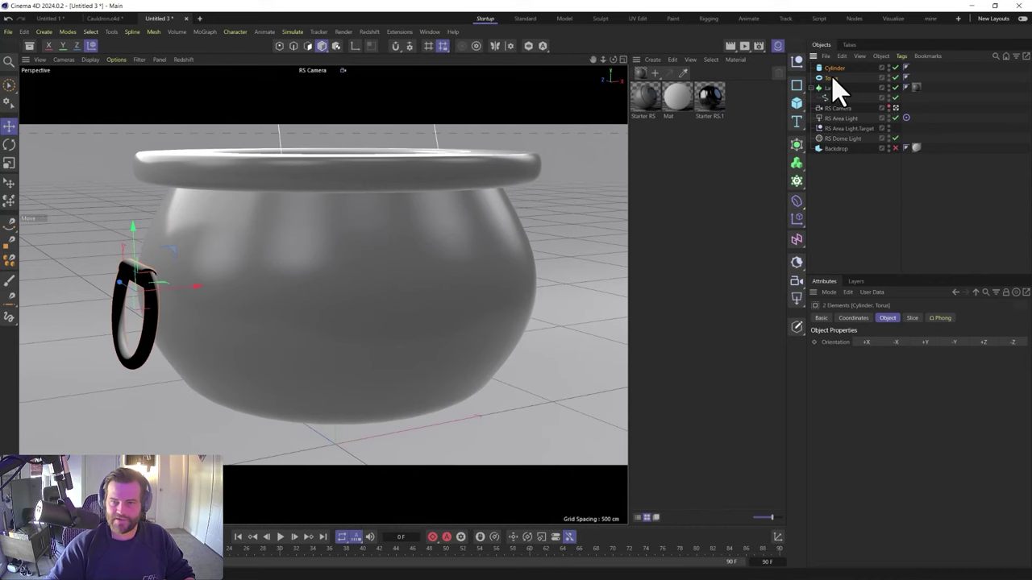
left_click(796, 62)
left_click(838, 78)
left_click(830, 87, "shift")
left_click_drag(830, 87, 830, 68)
left_click(830, 67)
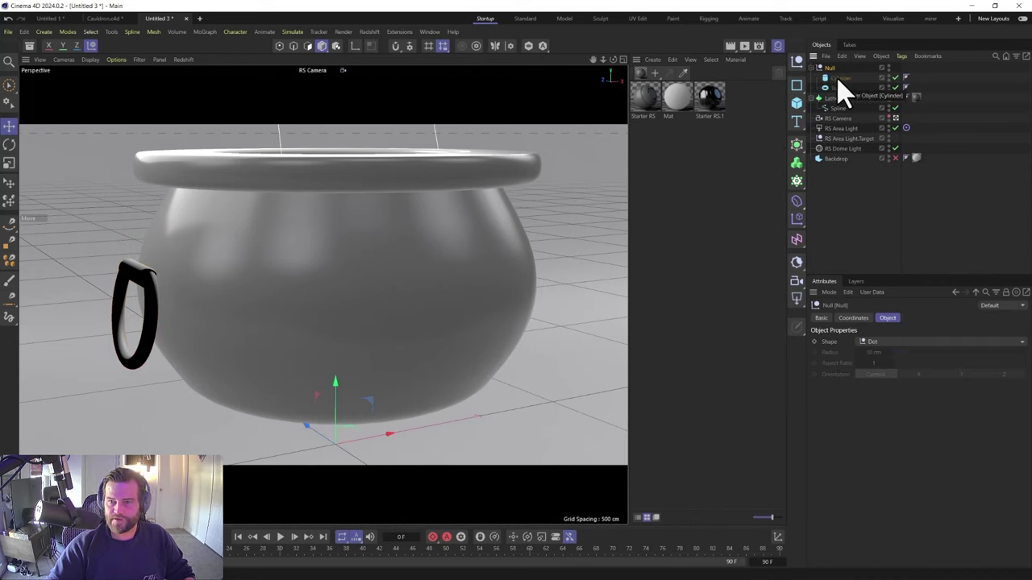
double_click(830, 67)
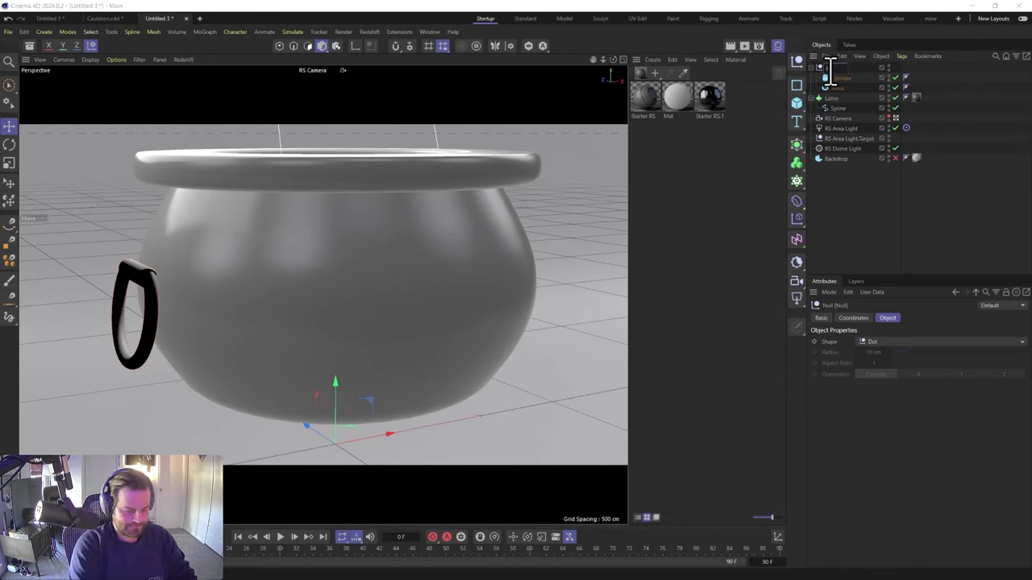
key("Return")
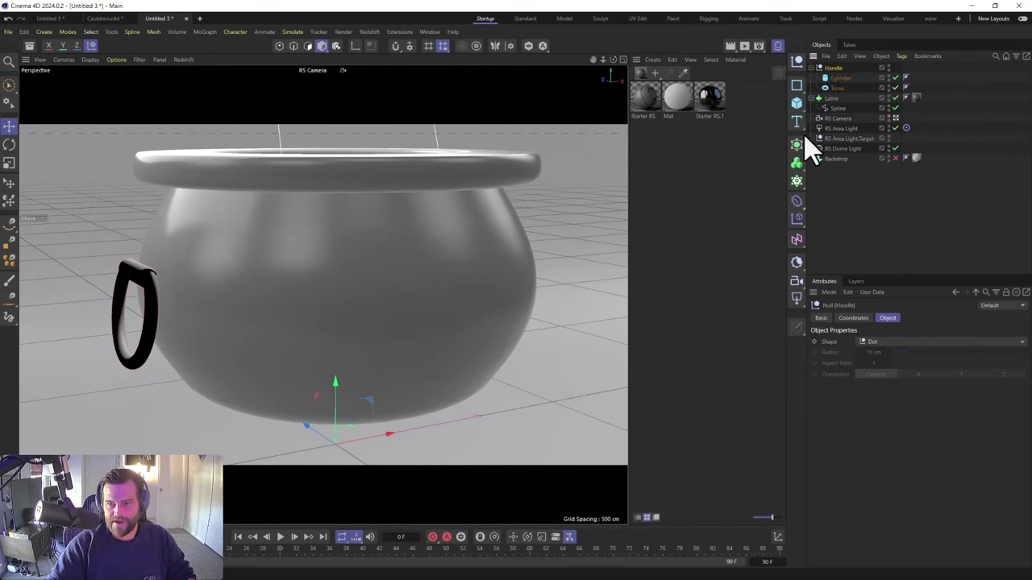
Place the Handle null inside a Symmetry generator to mirror it across X, and check both handles in the four-view layout
left_click(796, 144)
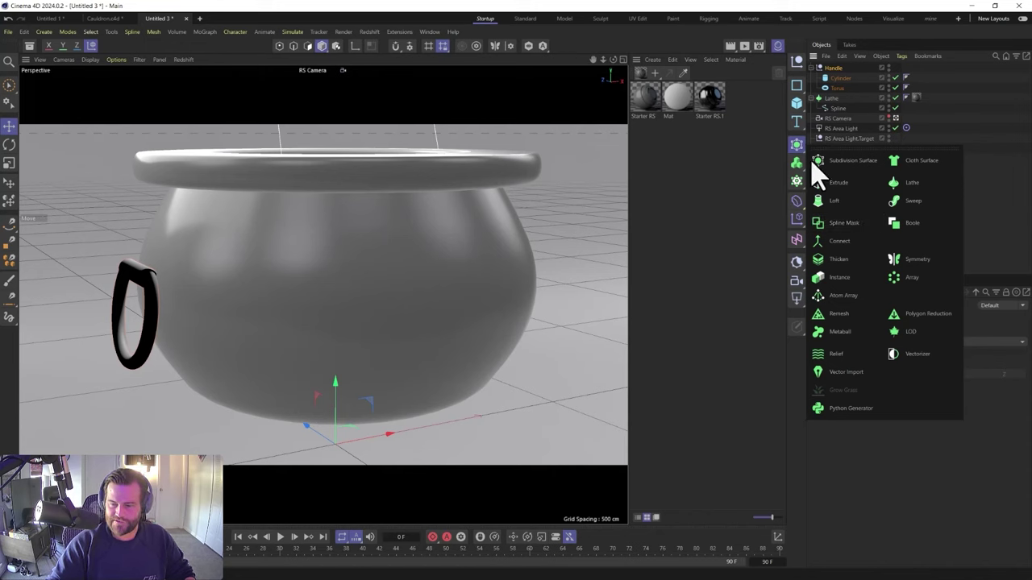
left_click(903, 260, "alt")
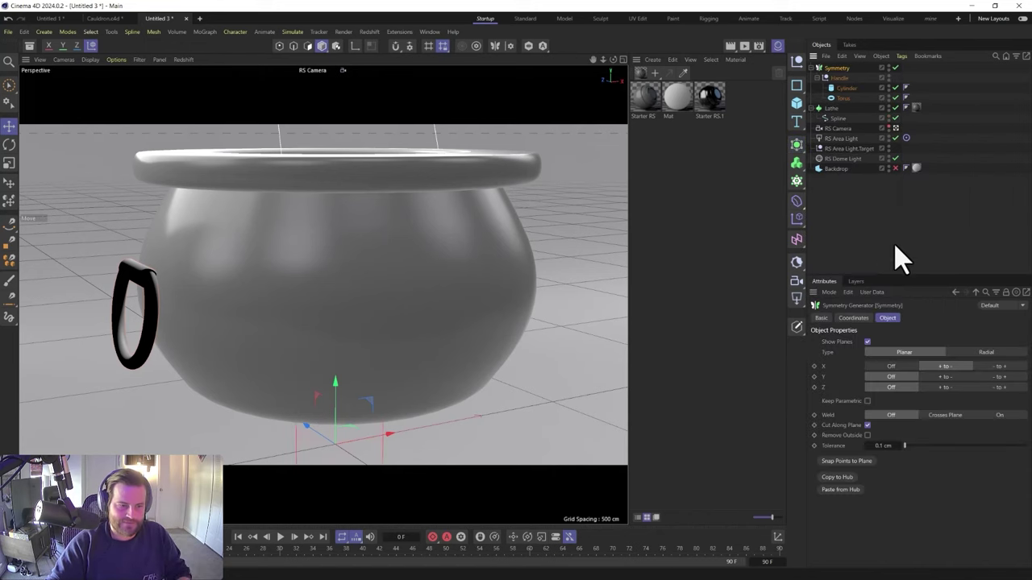
left_click_drag(535, 287, 434, 259, "alt")
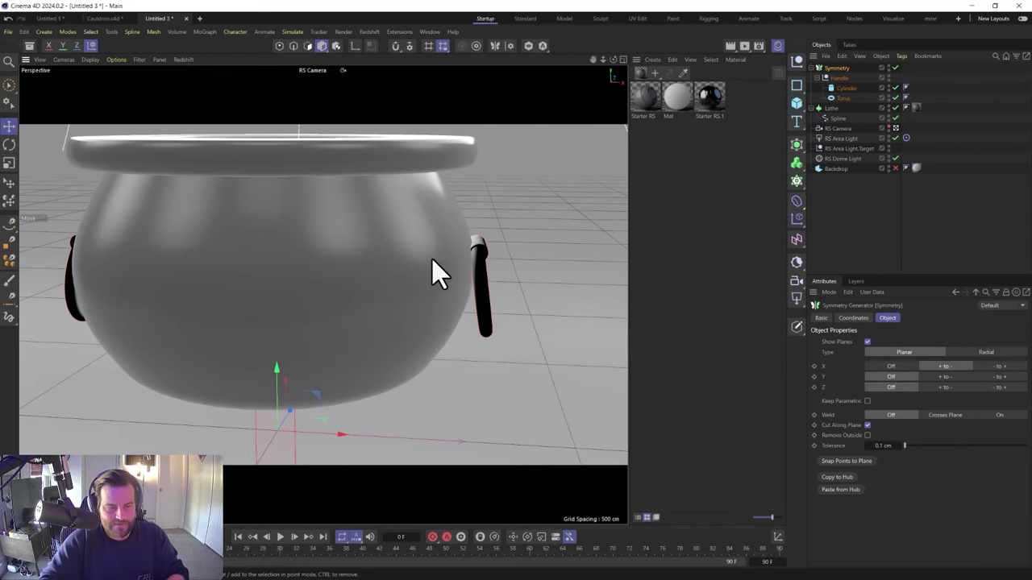
middle_click(508, 258)
scroll(412, 385, "up", 2)
scroll(400, 474, "down", 2)
middle_click_drag(410, 477, 456, 417, "alt")
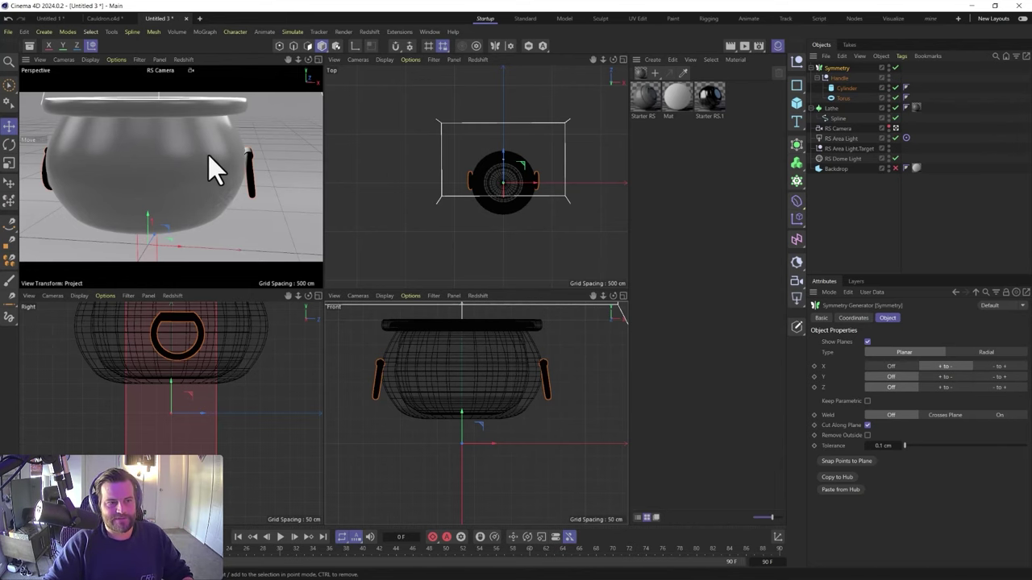
left_click_drag(170, 175, 203, 175, "alt")
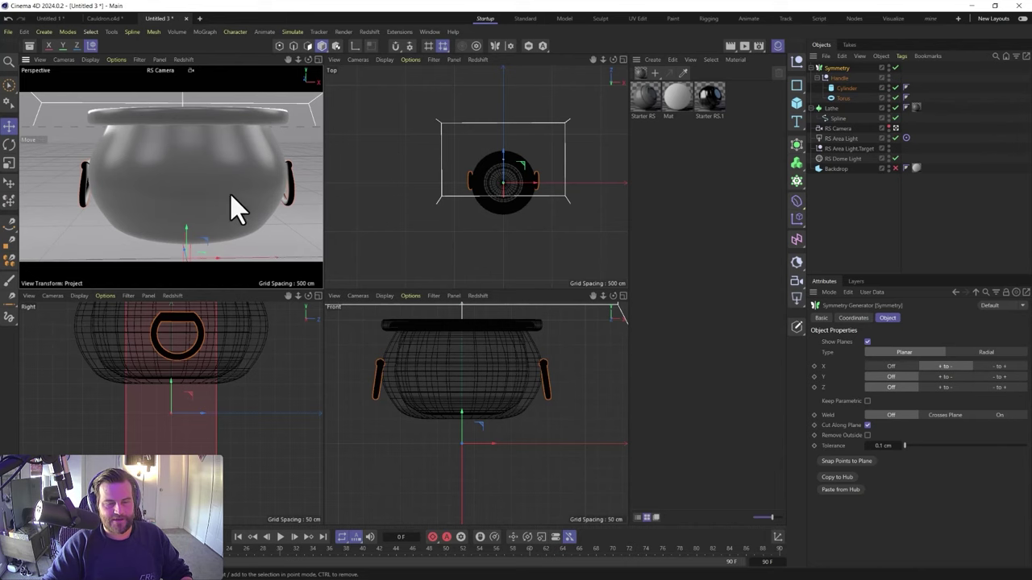
Add a Cube primitive and set its X and Y segments to 50
left_click(796, 103)
scroll(229, 210, "down", 3)
middle_click_drag(230, 211, 226, 163, "alt")
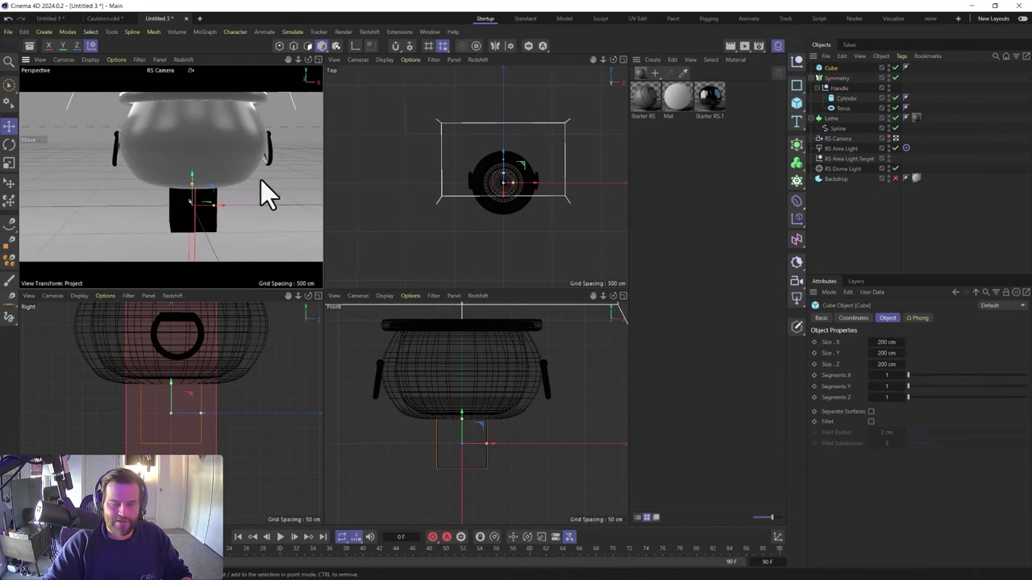
left_click(884, 387)
type("50")
left_click_drag(886, 397, 893, 398)
key("0")
Set the cube's Z segments to 50 and enable its fillet with a 3 cm radius
left_click(832, 68)
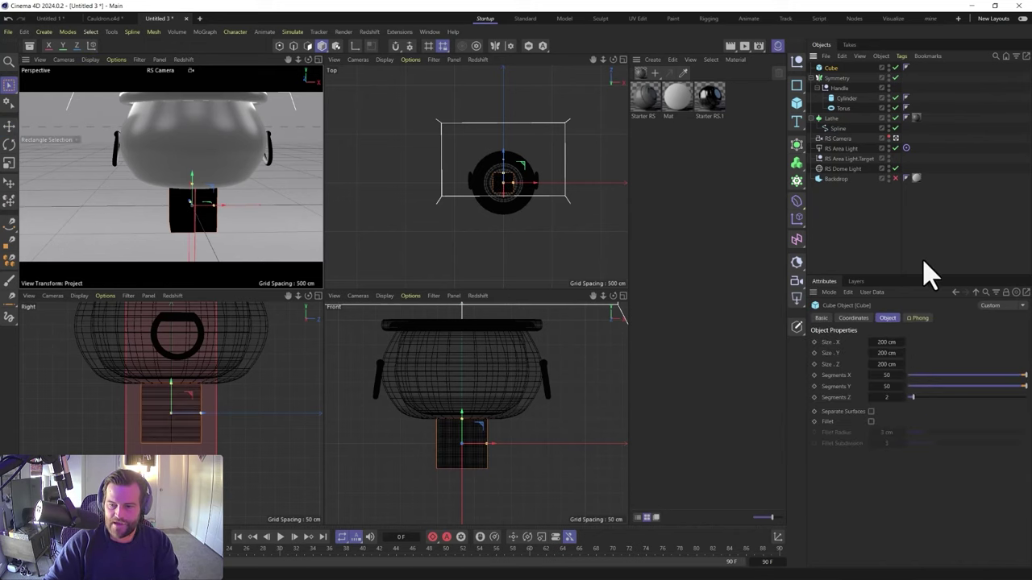
left_click(887, 399)
key("0")
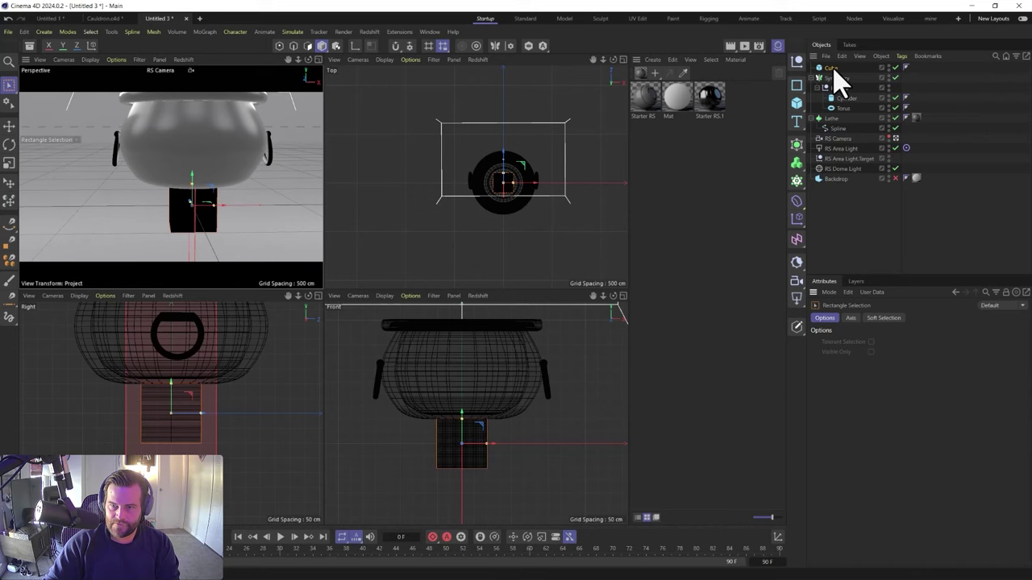
left_click(833, 68)
left_click(885, 397)
type("50")
key("Return")
left_click(870, 421)
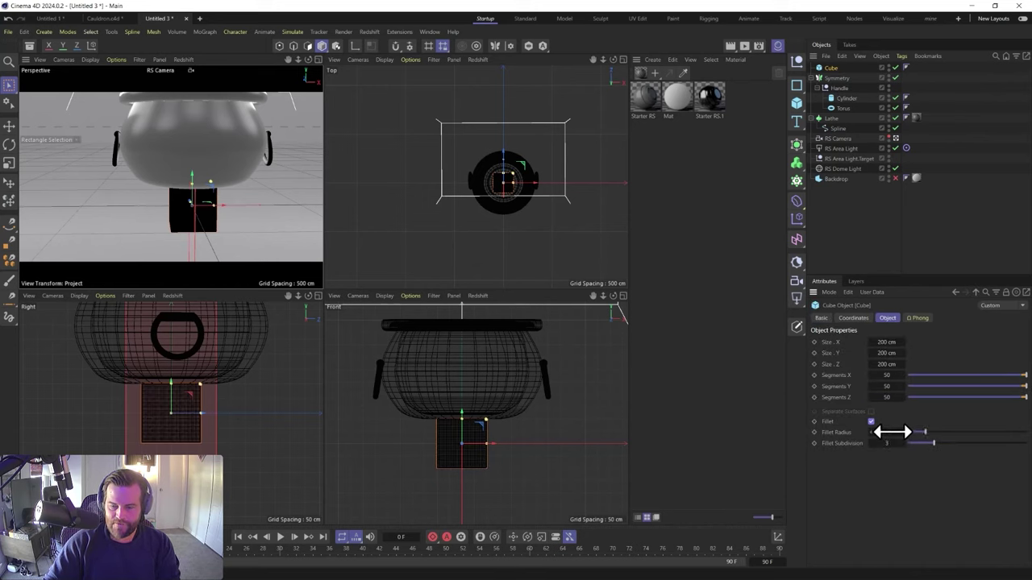
scroll(192, 245, "up", 3)
left_click_drag(169, 222, 194, 224, "alt")
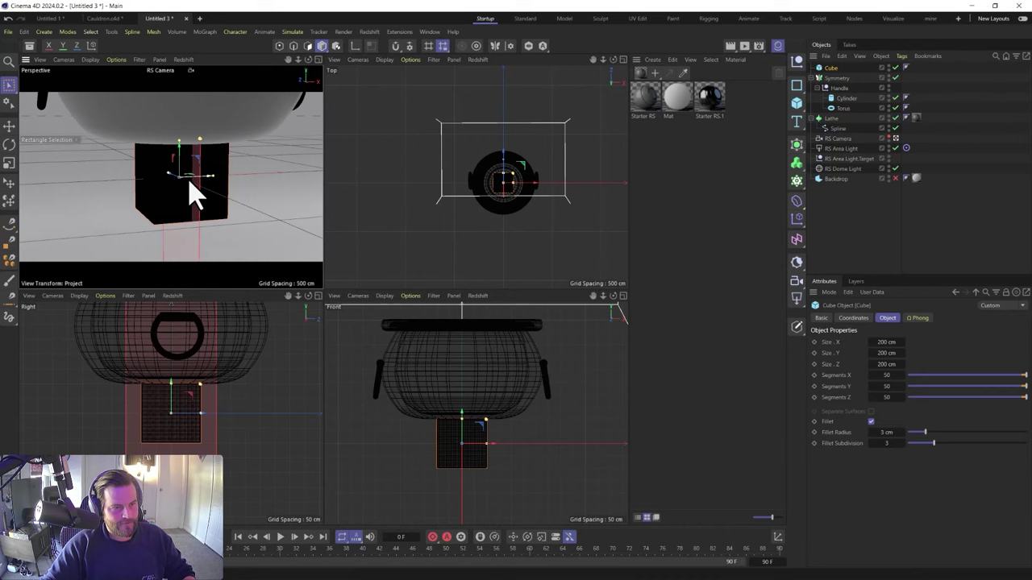
Size the cube to 80 cm in X, 150 cm in Y and 20 cm in Z
left_click(885, 352)
type("15")
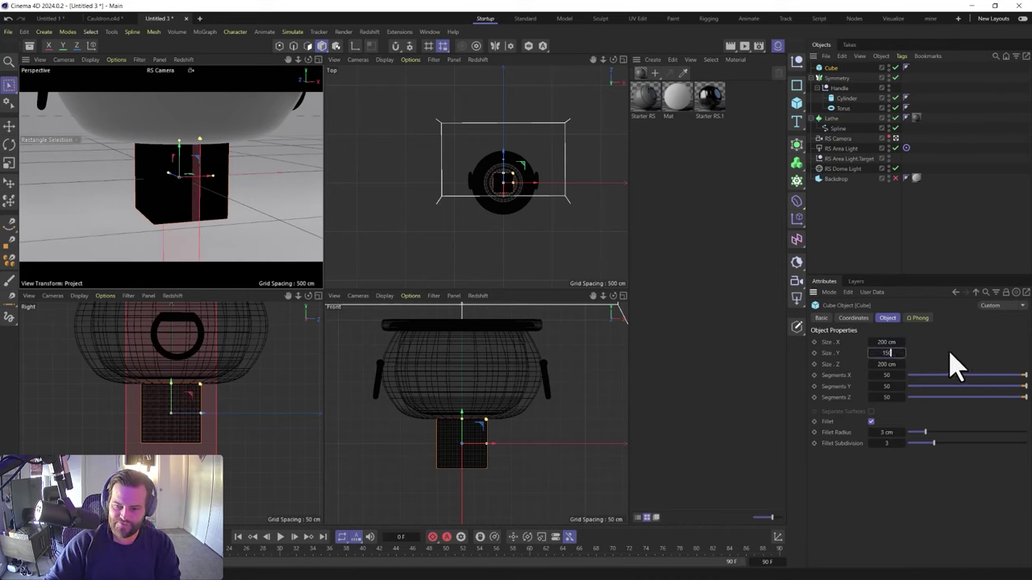
type("0")
key("Return")
left_click(885, 342)
type("20")
key("Return")
left_click(883, 364)
type("20")
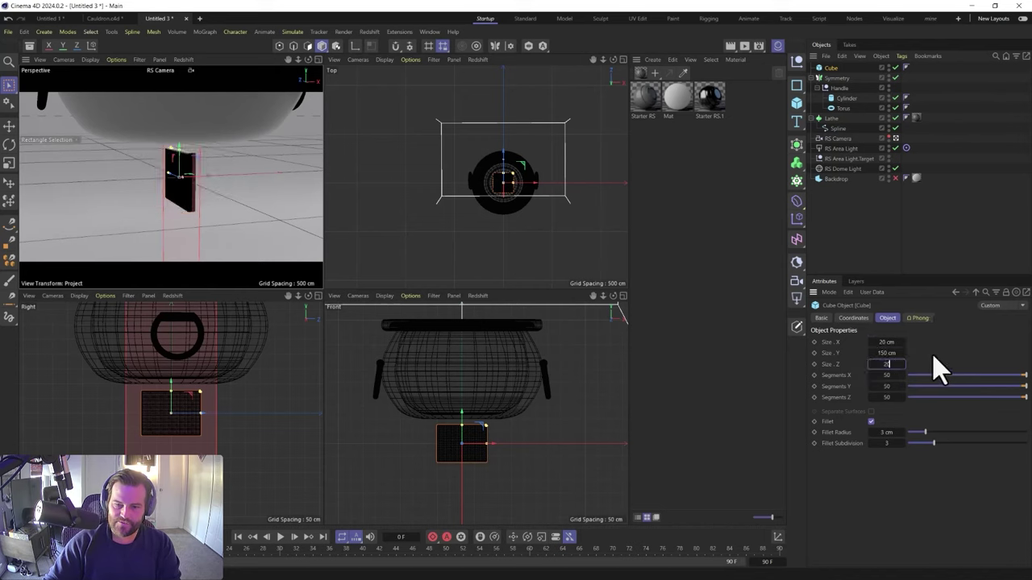
key("Return")
type("80")
key("Return")
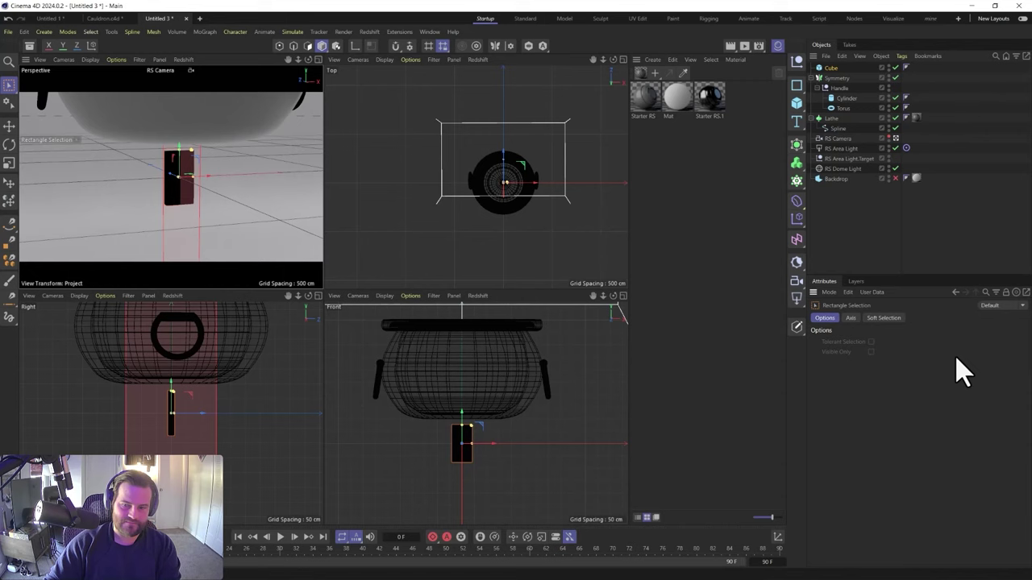
Set the cube's Z size to 80 cm
left_click(835, 67)
type("80")
key("Return")
left_click_drag(166, 200, 153, 175, "alt")
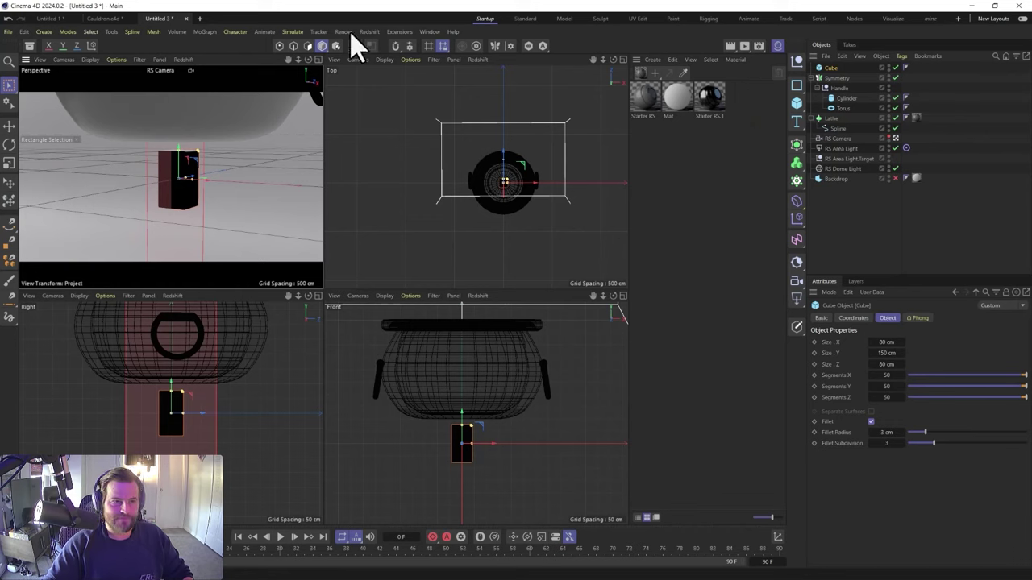
Move the cube along positive X, off the pot's centre axis and still below the pot
left_click(9, 125)
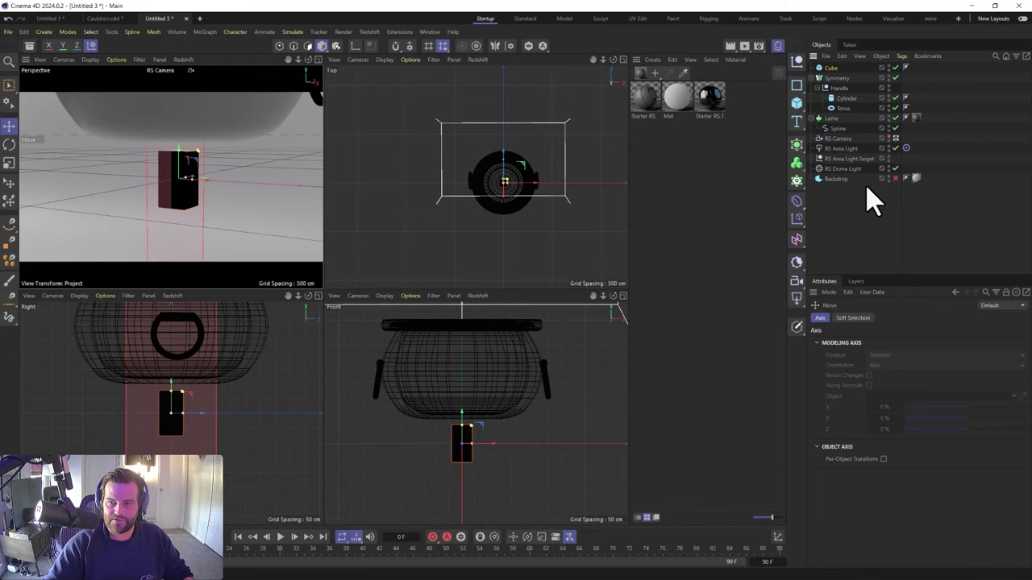
left_click(831, 69)
left_click_drag(185, 234, 260, 162, "alt")
mouse_move(228, 198)
left_mouse_down("alt")
mouse_move(248, 202)
mouse_move(242, 187)
left_mouse_up("alt")
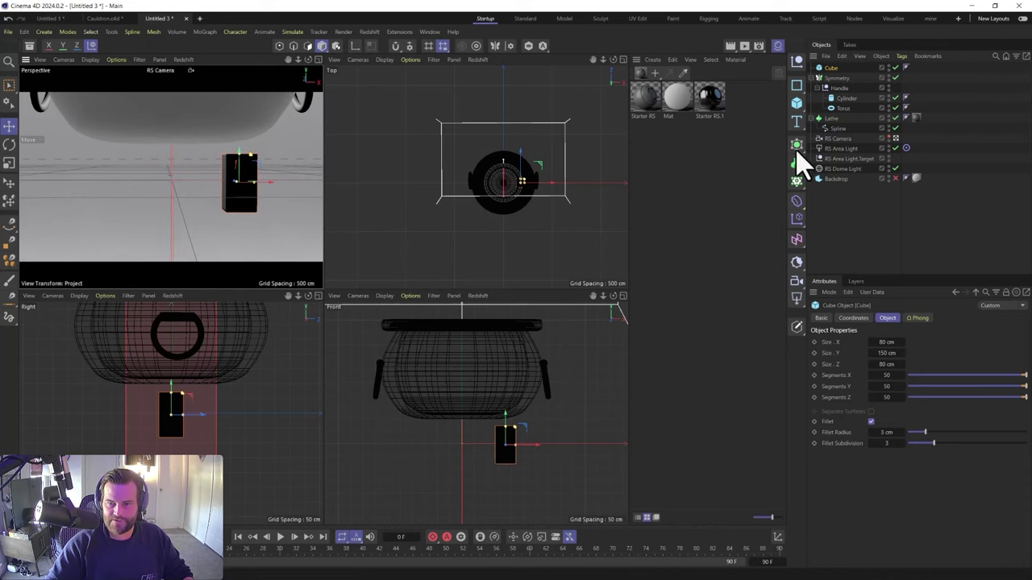
Add a Bulge deformer as a child of the cube and set its strength to 75 %
left_click(797, 201)
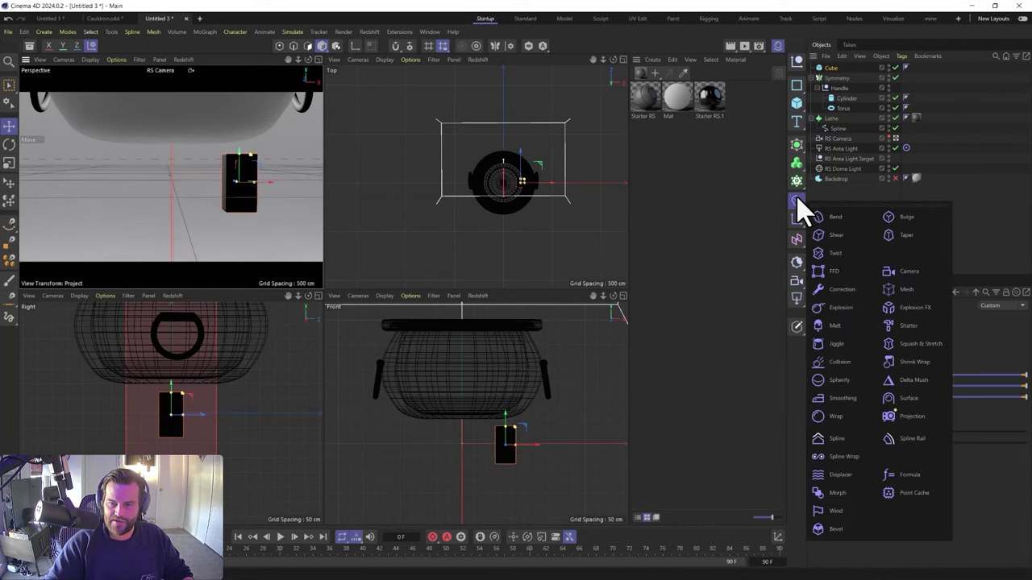
left_click(897, 222, "shift")
left_click(832, 69)
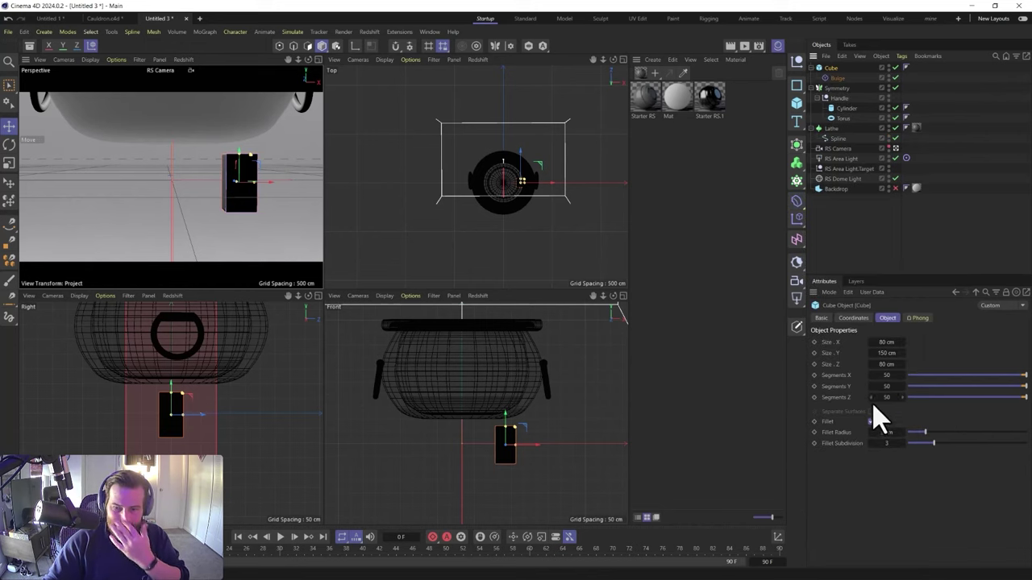
left_click(839, 77)
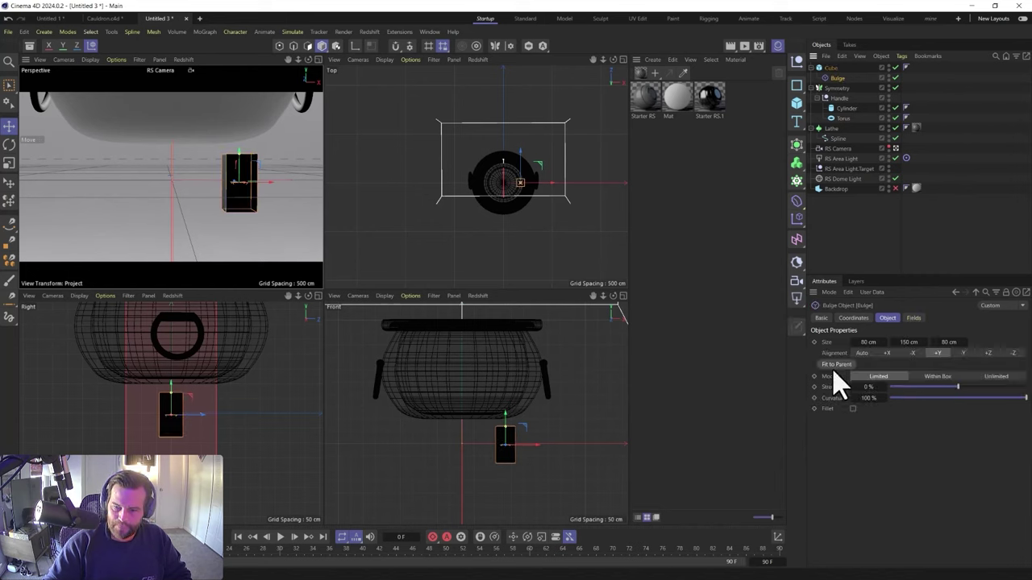
left_click_drag(960, 387, 1013, 387)
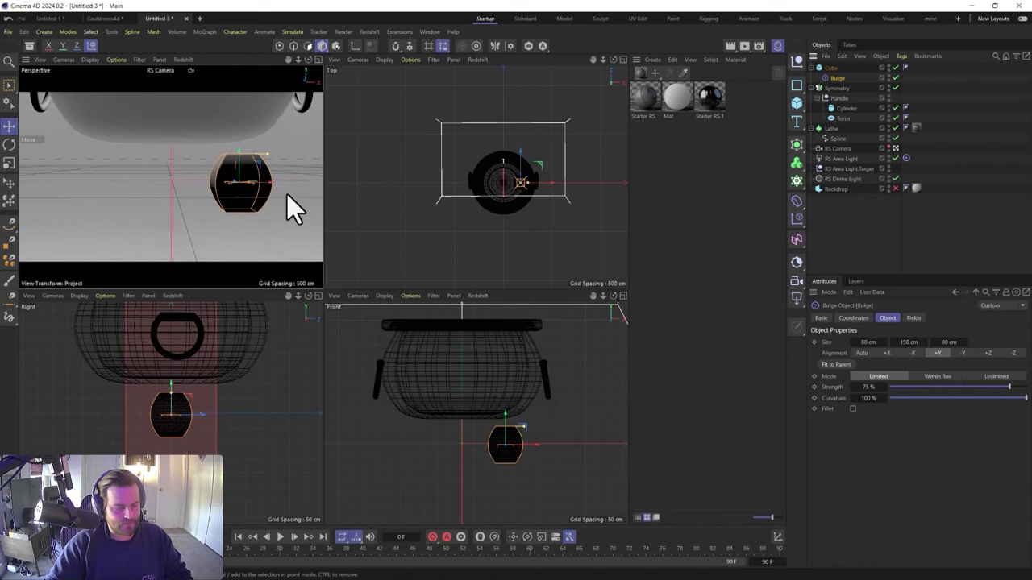
Offset the Bulge deformer from the cube toward negative X and slightly upward
key("e")
left_click_drag(267, 180, 237, 149)
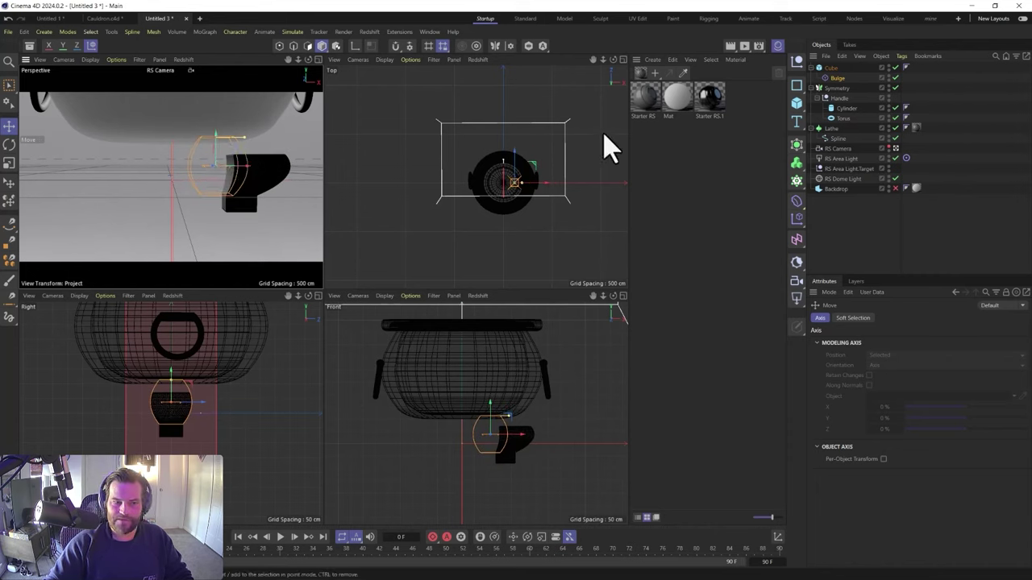
left_click_drag(240, 195, 209, 139, "alt")
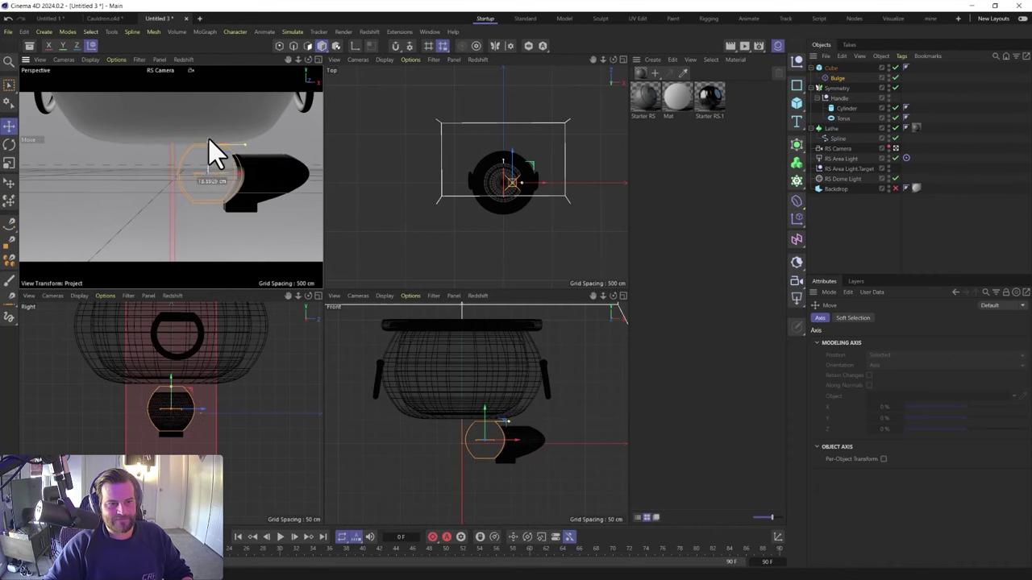
Set the Bulge strength to -36 % and its Y size to 237 cm, shifting the deformer further toward negative X
left_click(837, 77)
left_click_drag(1022, 388, 932, 387)
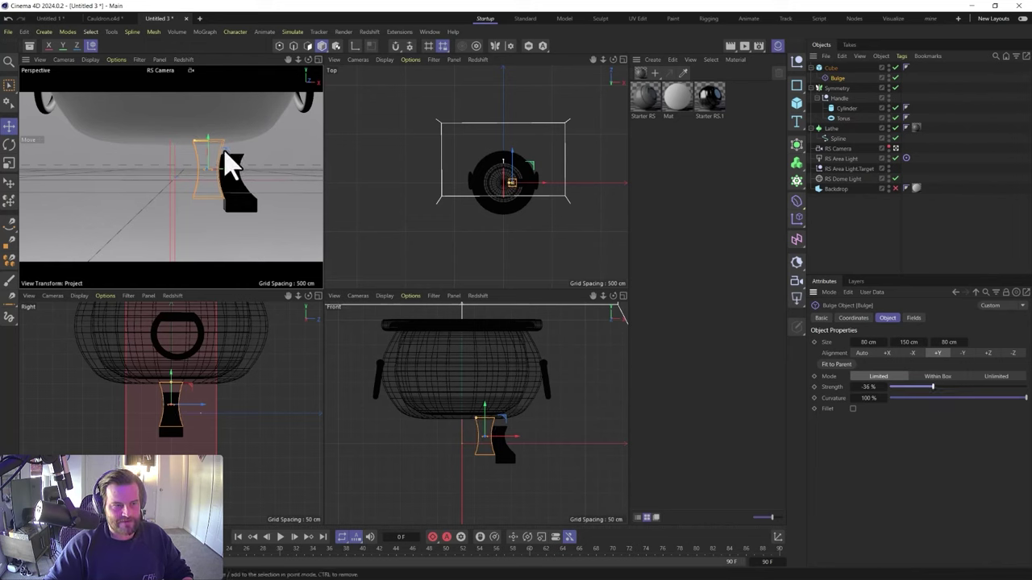
left_click_drag(900, 342, 313, 213)
left_click_drag(239, 173, 177, 147)
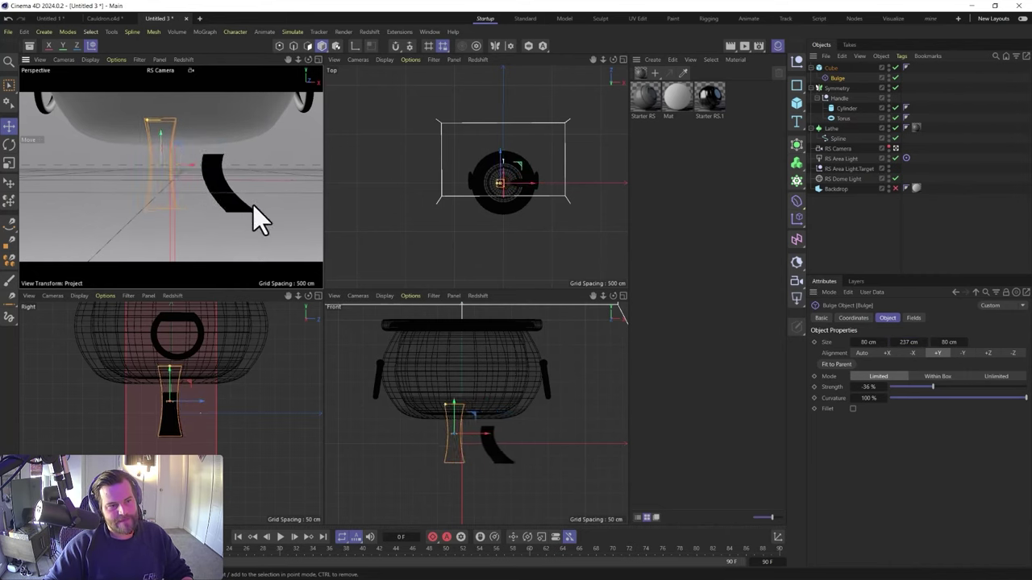
Try other positions for the Bulge deformer and a strength of 45 %, and undo these changes
left_click_drag(216, 211, 134, 214, "alt")
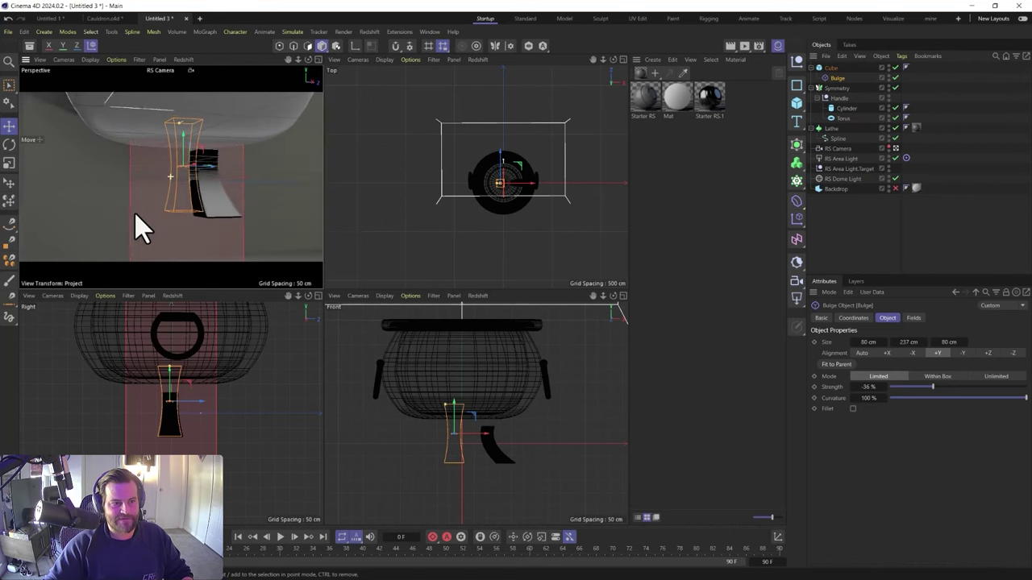
left_click_drag(215, 222, 313, 141, "alt")
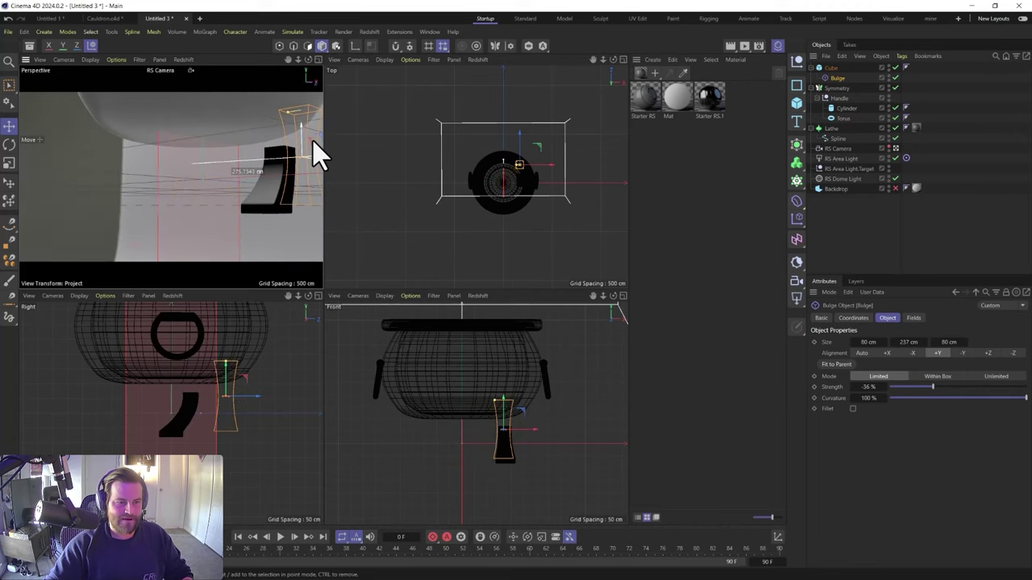
key("ctrl+z")
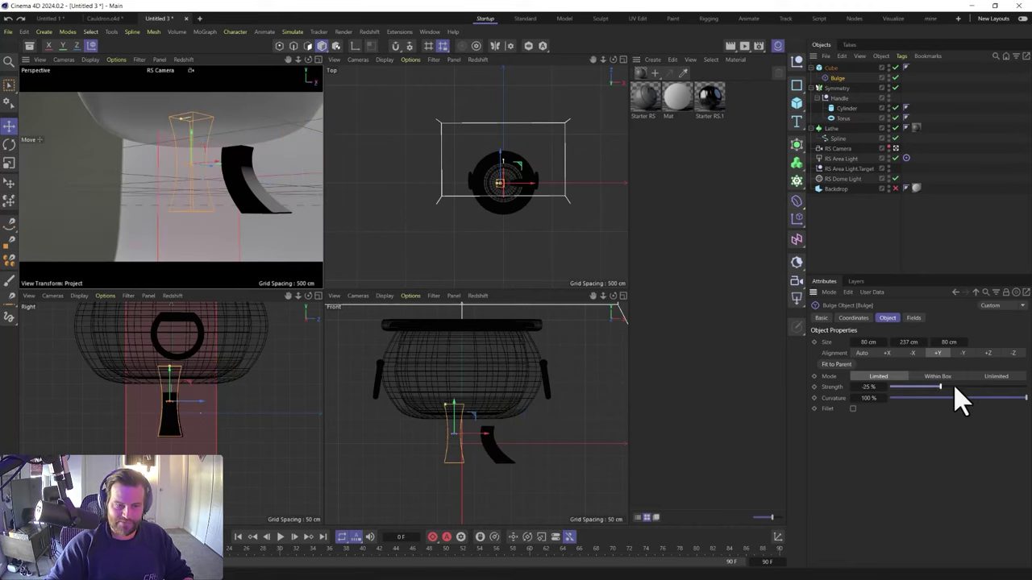
left_click_drag(954, 386, 990, 387)
left_click_drag(286, 181, 200, 179, "alt")
left_click_drag(138, 146, 166, 127)
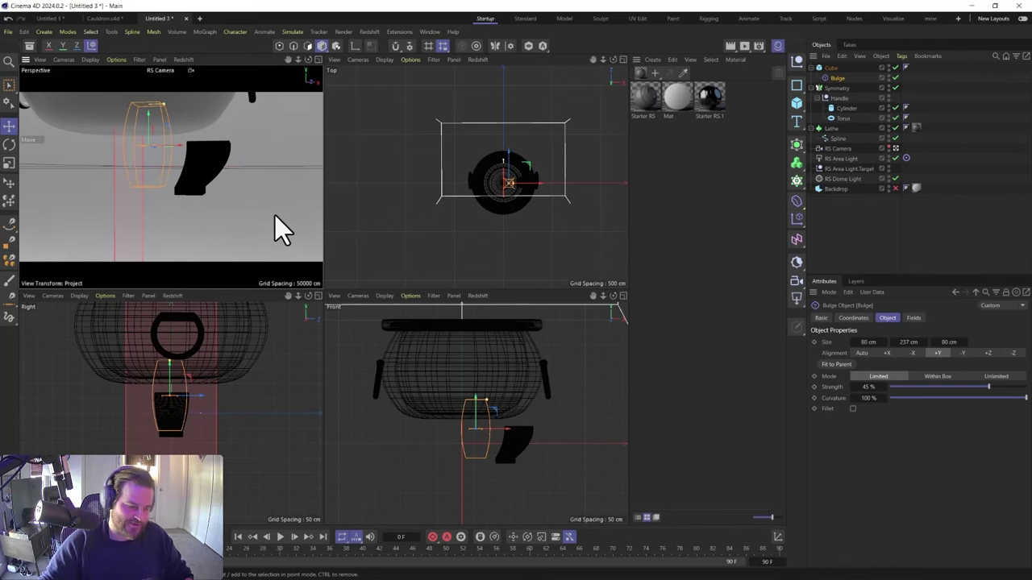
key("ctrl+z")
key("ctrl+z")
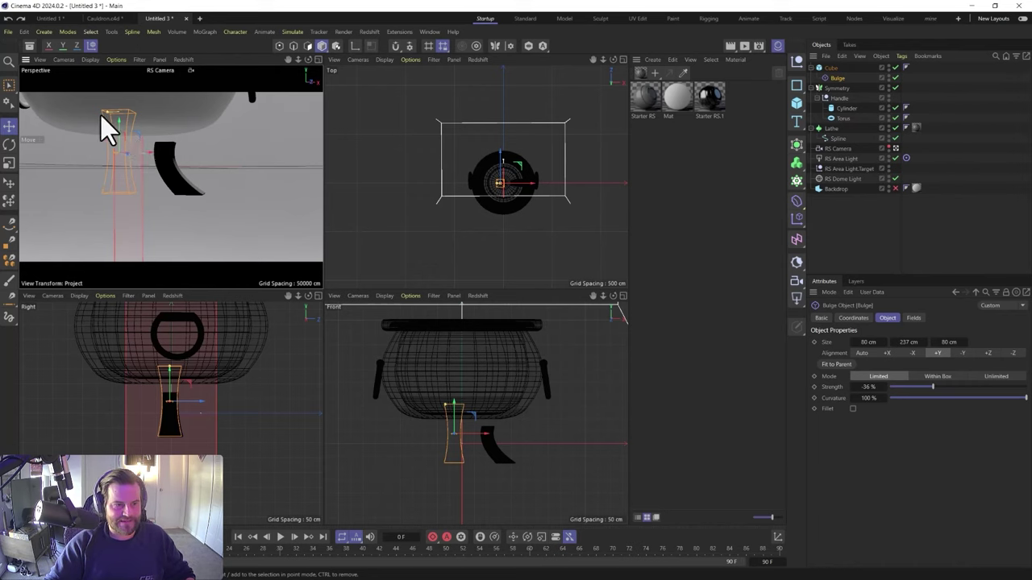
Weaken the Bulge strength to about -19 % and place the cube inside a new Cloner
left_click_drag(104, 113, 112, 118)
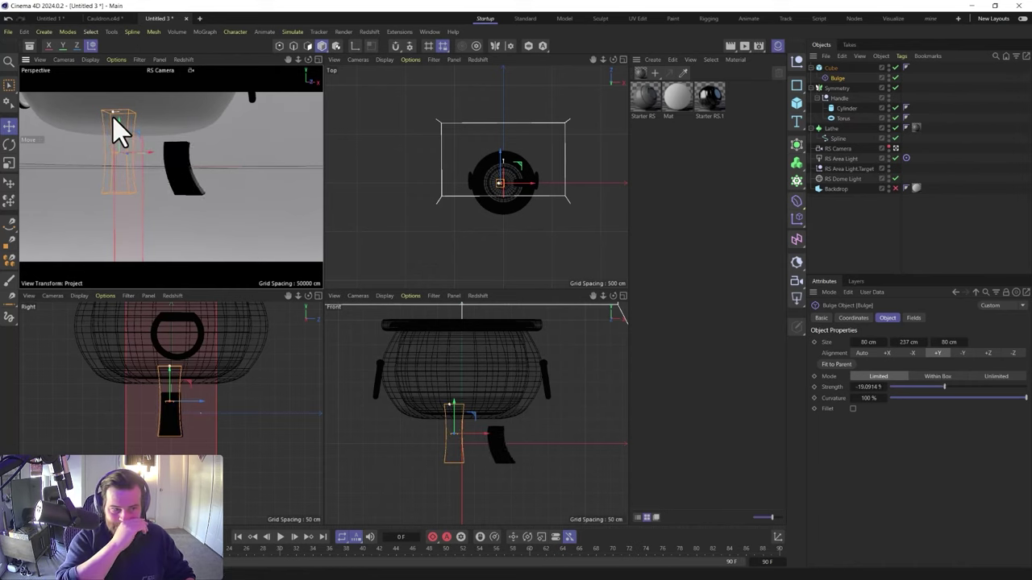
left_click(832, 70)
left_click(798, 181)
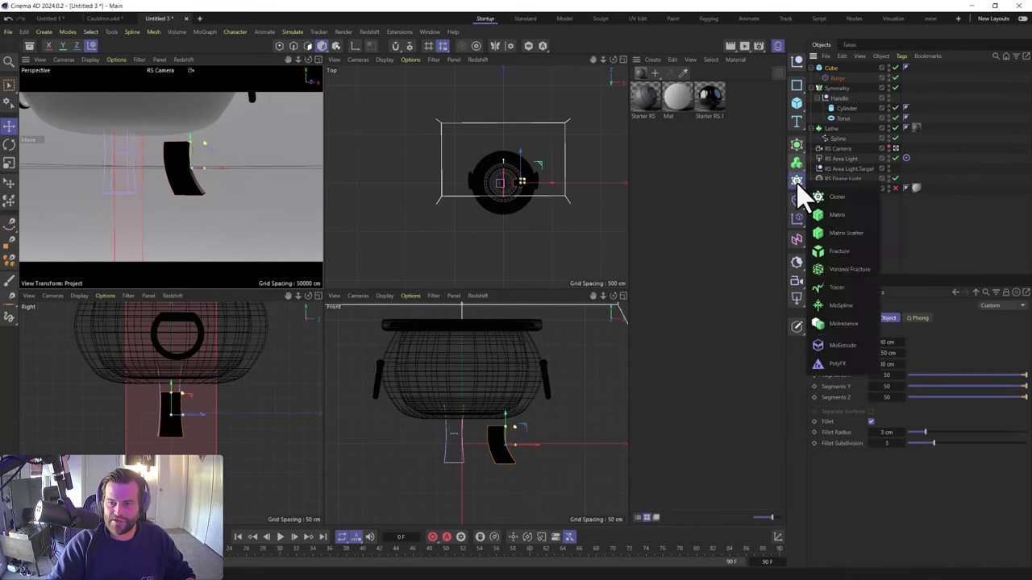
left_click(835, 199, "alt")
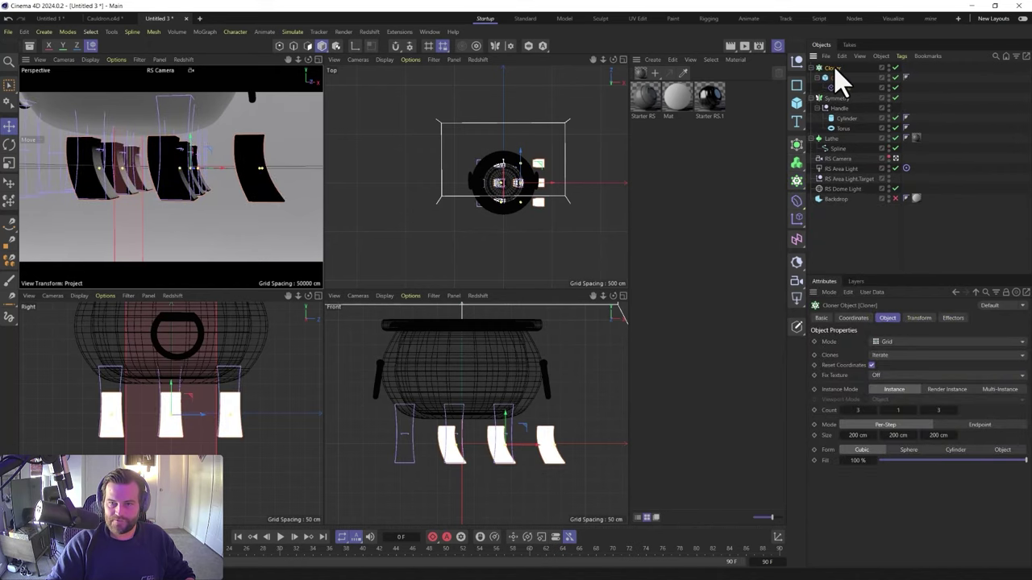
Set the Cloner to Radial mode with a radius of 296 cm and a count of 3
left_click(901, 345)
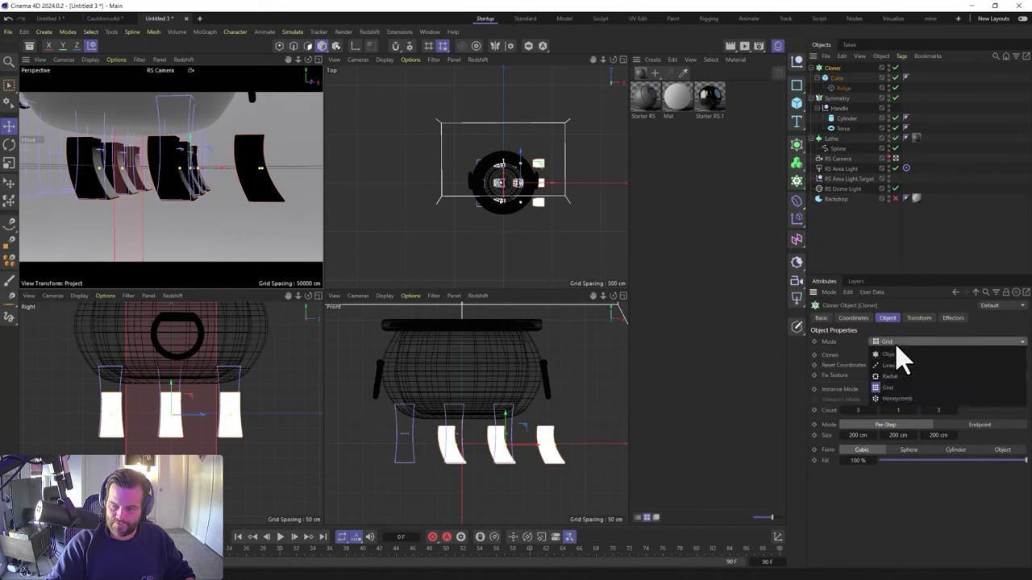
left_click(898, 394)
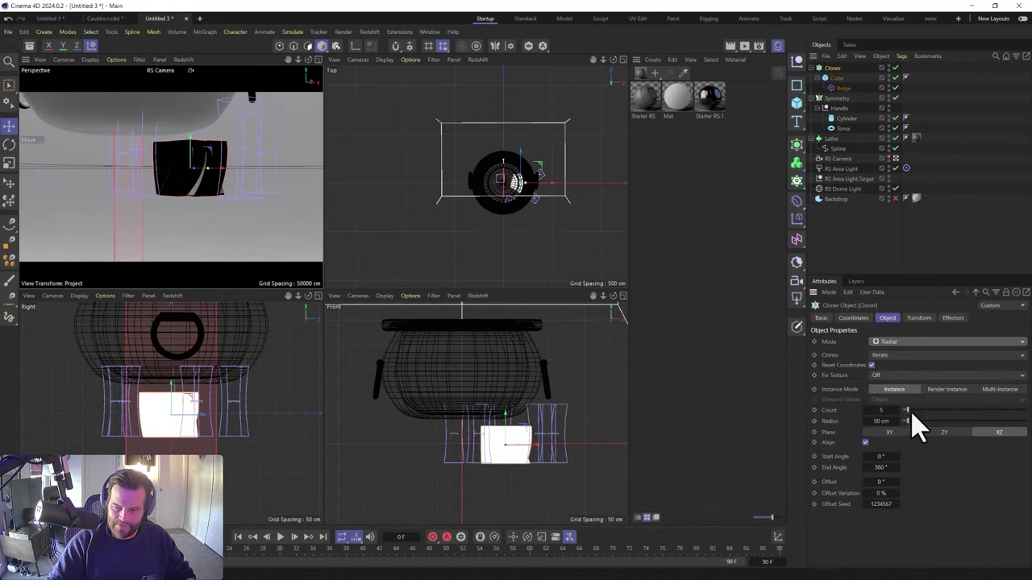
left_click_drag(911, 421, 937, 420)
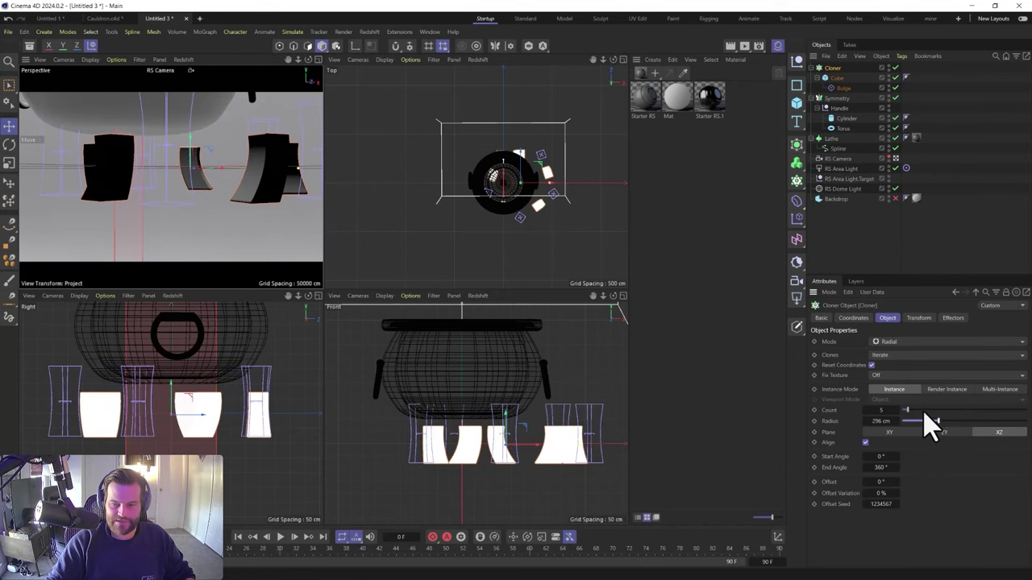
left_click_drag(868, 411, 863, 416)
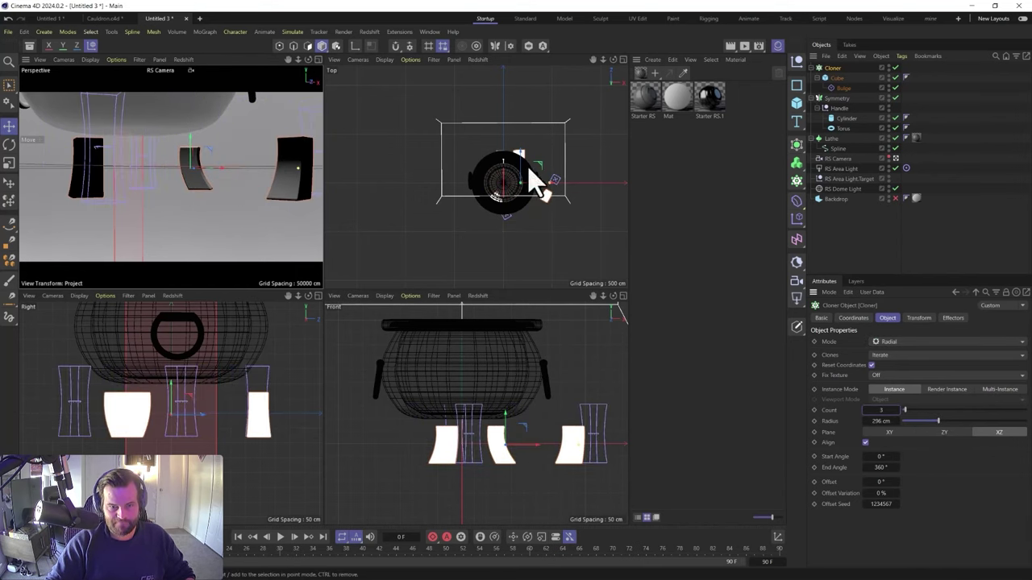
Center the Cloner under the pot and raise it until the legs meet the pot's underside
left_click_drag(538, 166, 524, 179)
scroll(149, 180, "down", 4)
middle_click_drag(166, 165, 190, 187, "alt")
left_click_drag(190, 186, 195, 162)
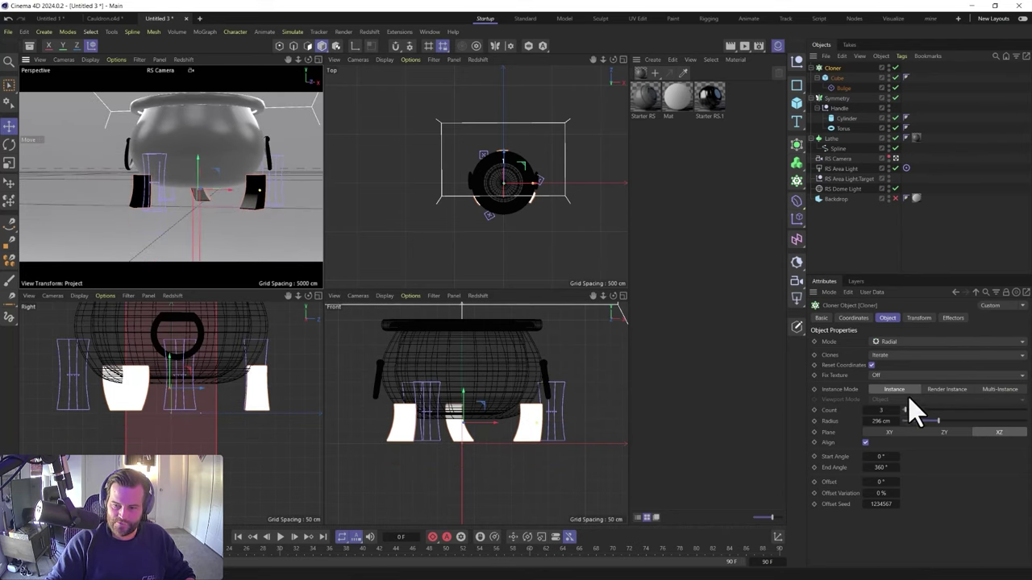
Set the Cloner's heading rotation for the clones to 90° so the legs curve outward
left_click(919, 318)
mouse_move(915, 367)
left_mouse_down()
mouse_move(918, 378)
mouse_move(915, 357)
left_mouse_up()
key("ctrl+z")
key("ctrl+z")
left_click_drag(156, 199, 508, 293, "alt")
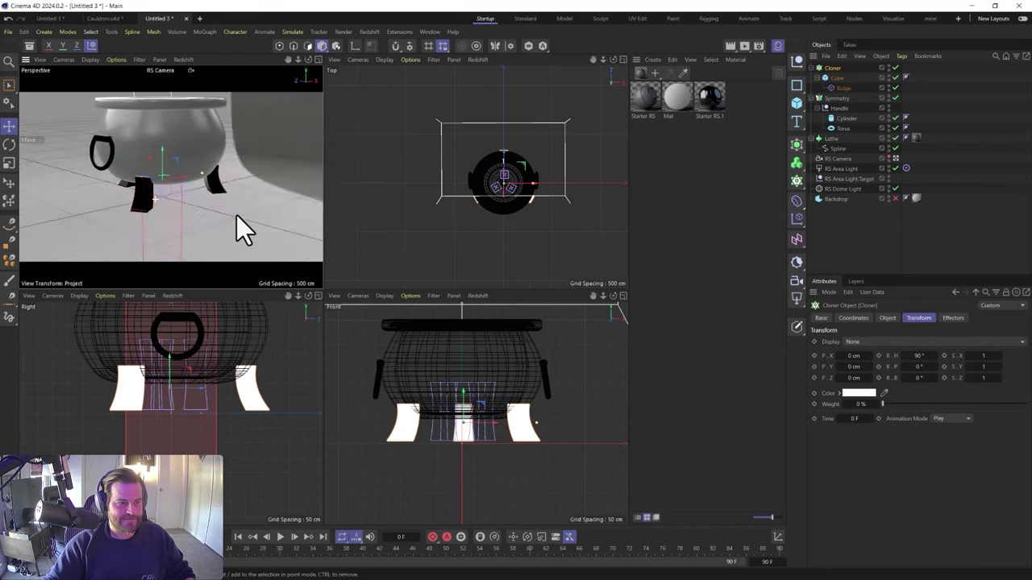
Reduce the Cloner's radius to 256 cm and check the legs from the front
left_click(886, 318)
left_click_drag(935, 427, 932, 430)
left_click_drag(327, 262, 194, 202, "alt")
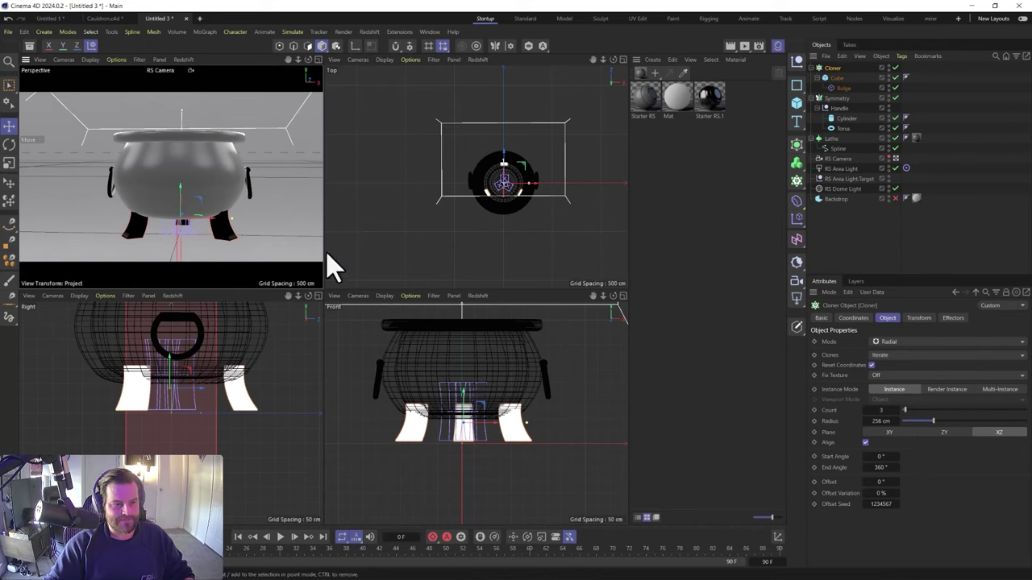
Group the Cloner, Symmetry and Lathe under a new null named Cauldron and collapse it
left_click(812, 68)
left_click(811, 77)
left_click(812, 87)
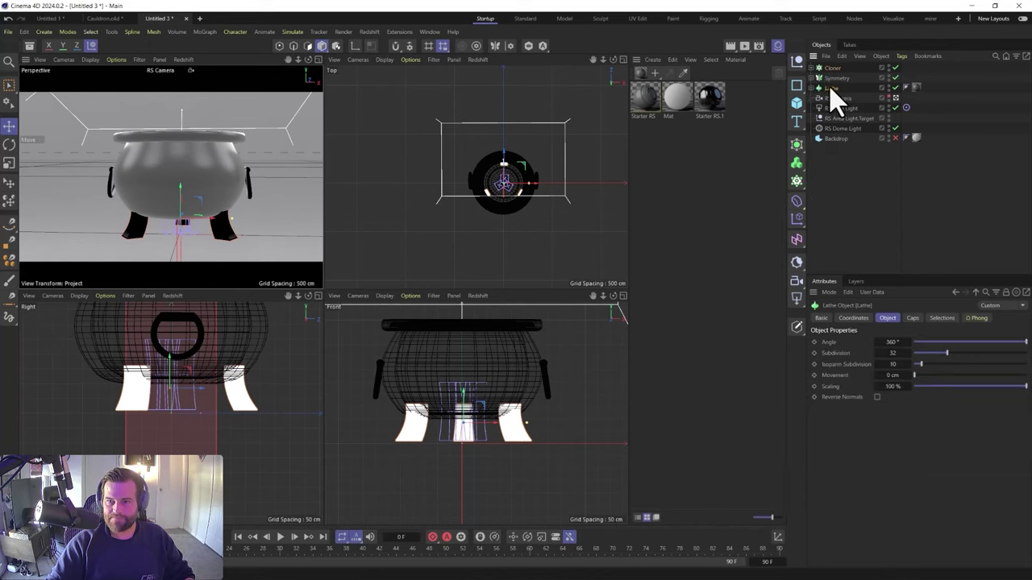
left_click(796, 62)
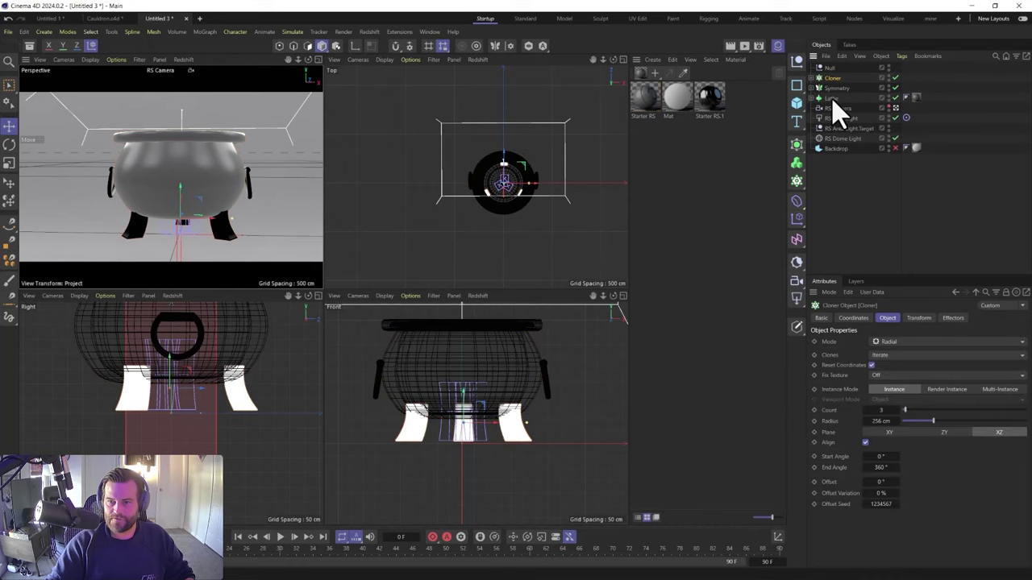
left_click(831, 98, "shift")
left_click_drag(834, 75, 833, 71)
left_click(828, 69)
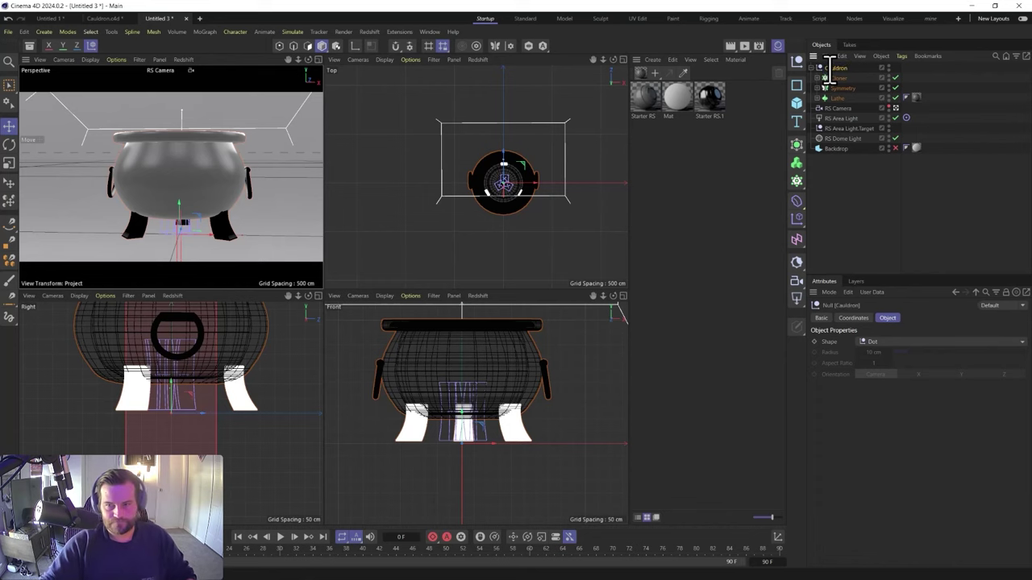
left_click(818, 68)
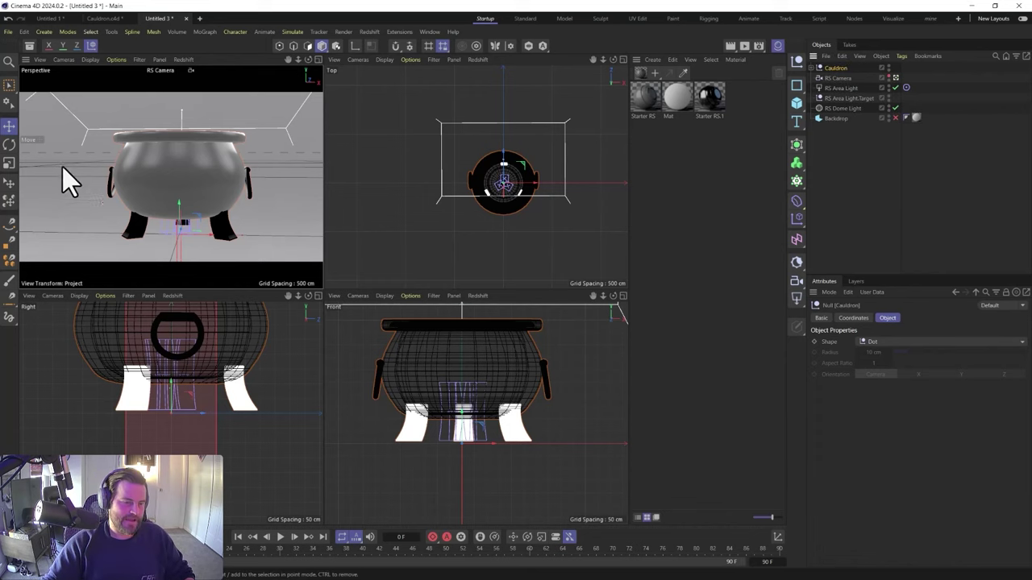
Set the Cauldron group on the floor with the Place tool, using Y as the up direction
left_click(9, 185)
left_click_drag(172, 247, 174, 241)
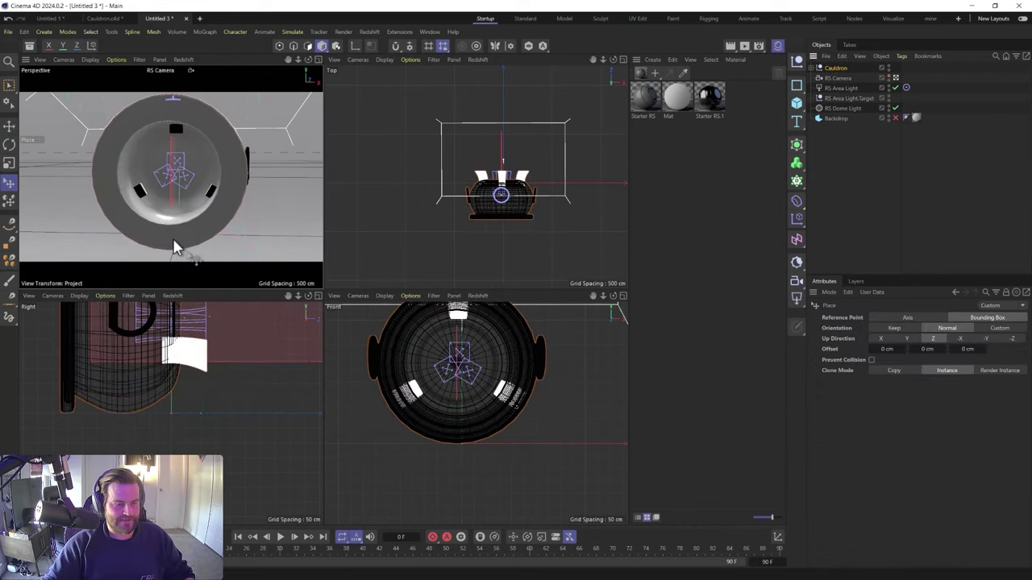
key("ctrl+z")
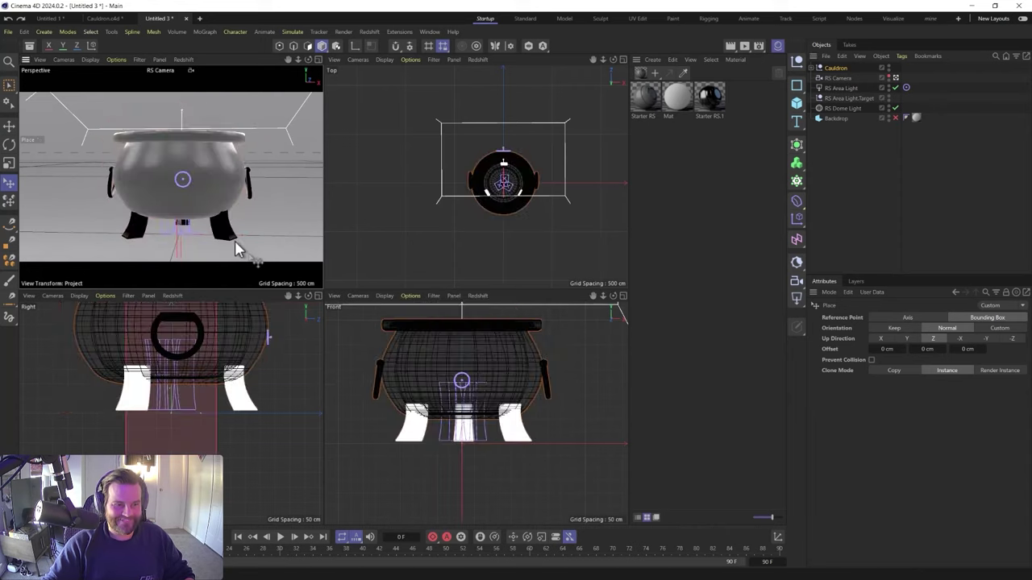
left_click(907, 339)
left_click_drag(193, 256, 155, 246)
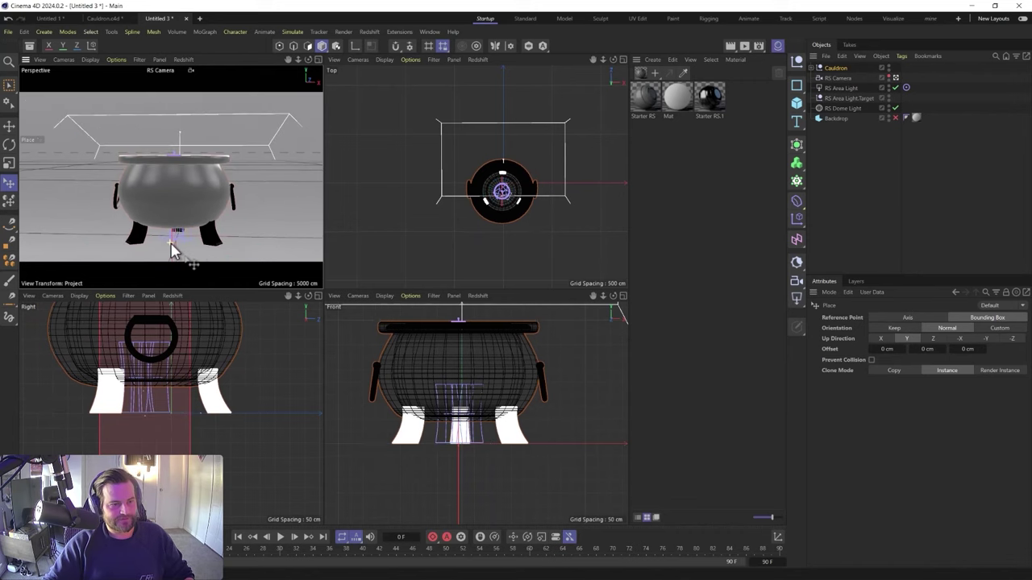
Maximize the perspective view and re-enable the Backdrop
middle_click(173, 252)
middle_click_drag(308, 350, 298, 308, "alt")
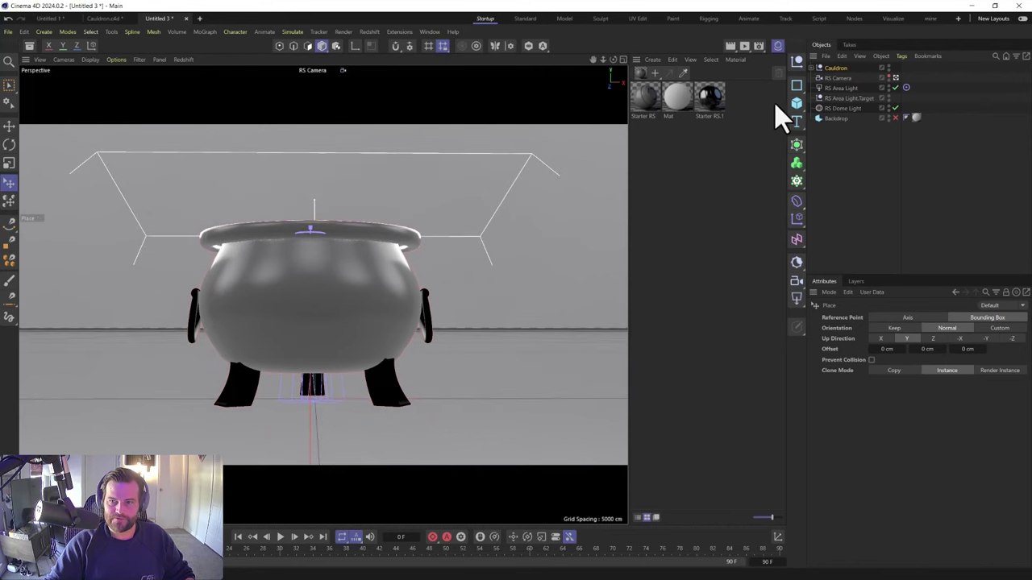
left_click(894, 117)
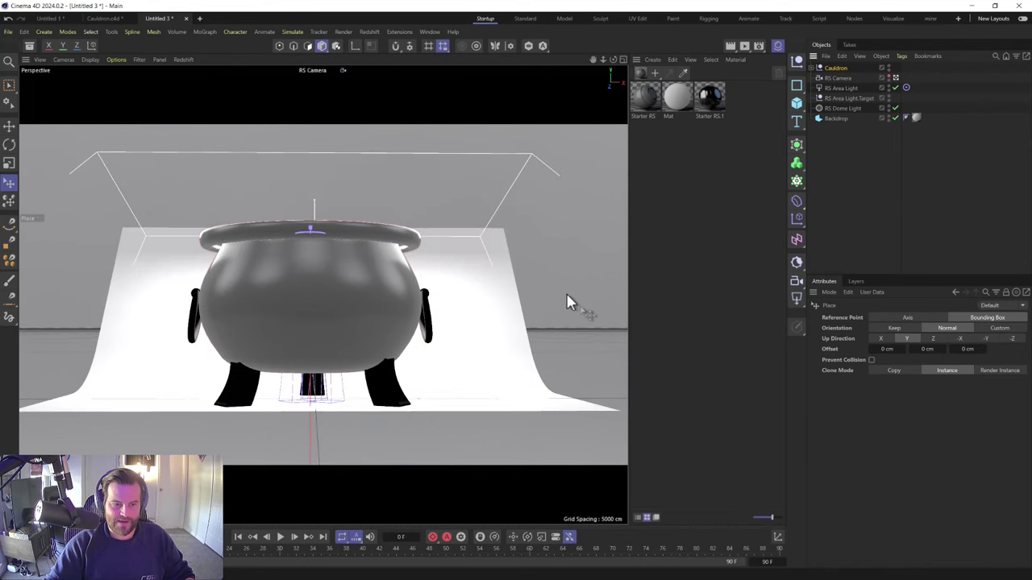
Rescale the Cauldron group on the floor and enlarge the Backdrop until it fills the area behind the cauldron
left_click_drag(277, 419, 329, 454, "alt")
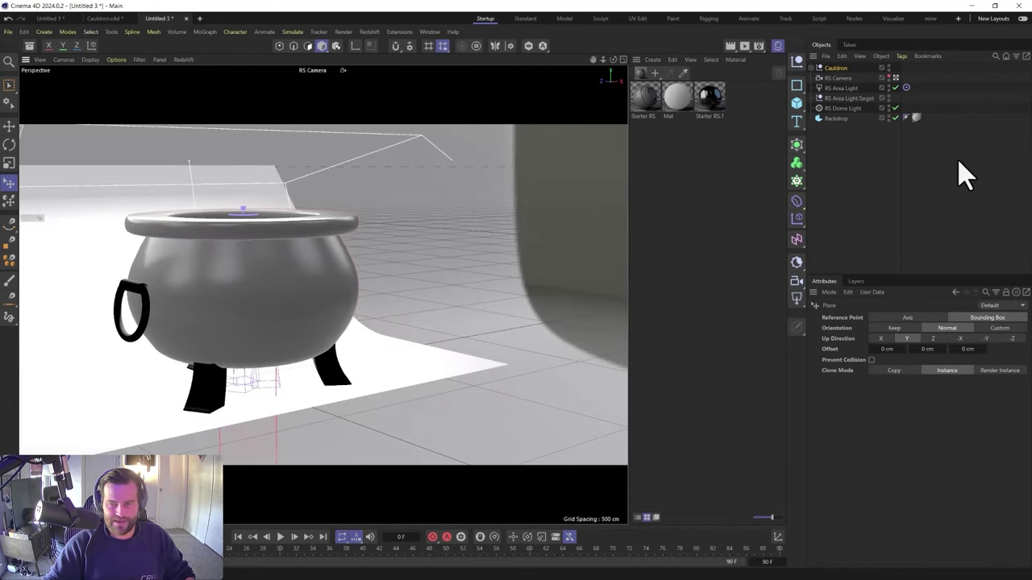
left_click(835, 67)
key("t")
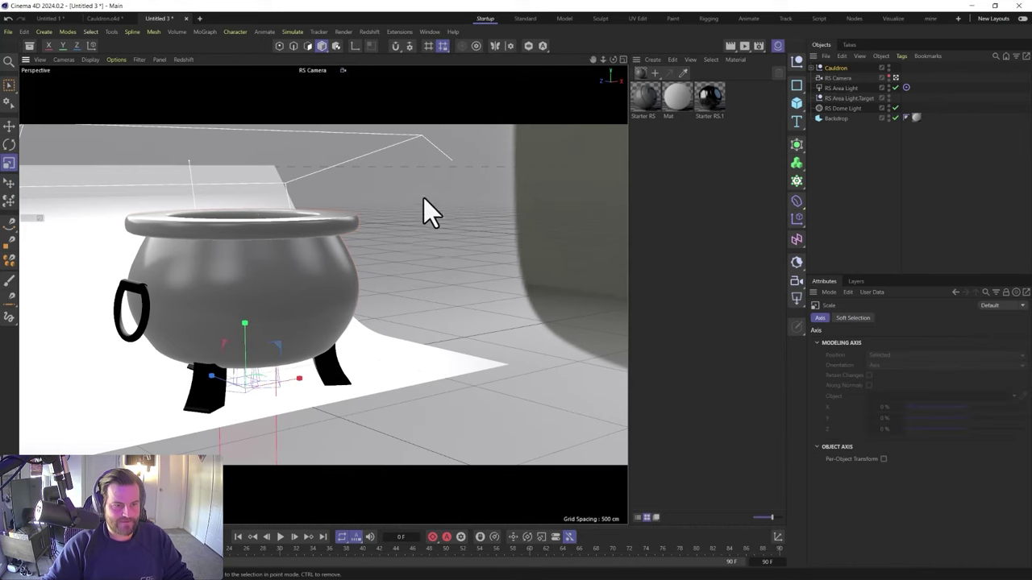
left_click_drag(421, 210, 225, 395)
left_click(9, 183)
left_click(353, 378)
key("t")
left_click_drag(338, 392, 537, 281)
scroll(224, 427, "up", 10)
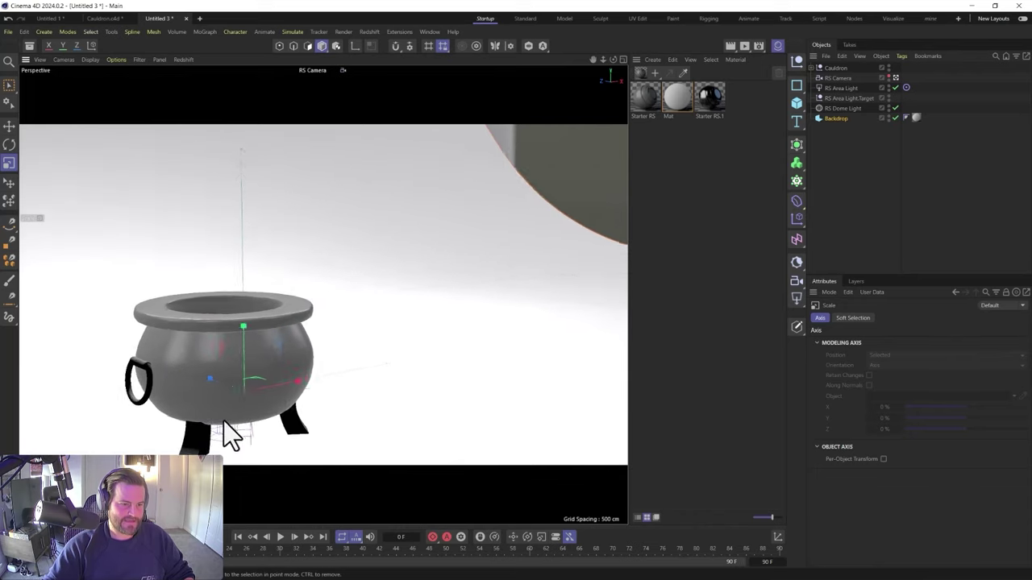
Frame the cauldron from a low front angle and start a live render in the Redshift RenderView
left_click_drag(224, 421, 216, 398, "alt")
middle_click_drag(217, 398, 241, 366, "alt")
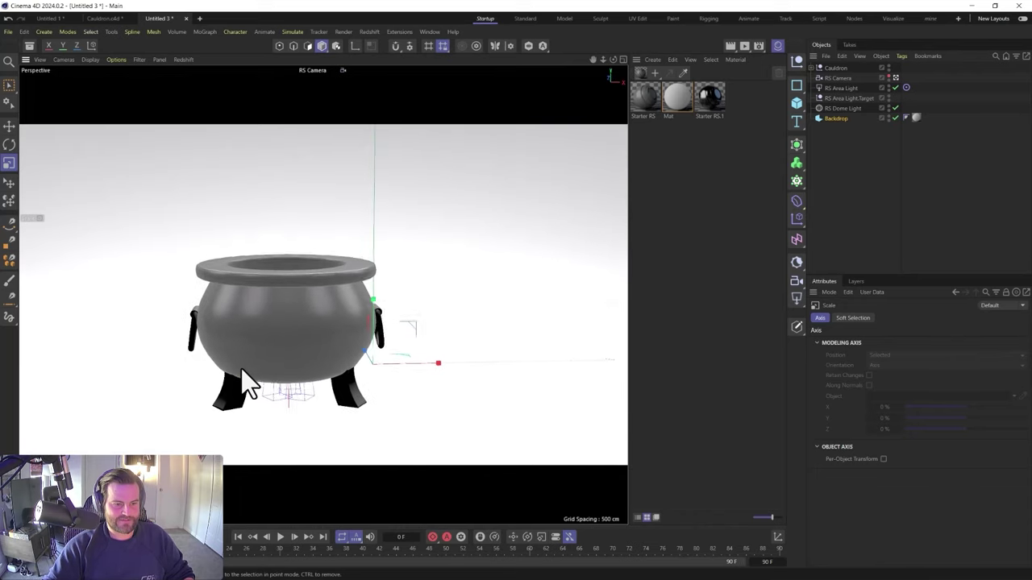
scroll(241, 363, "up", 1)
left_click_drag(246, 374, 247, 362, "alt")
left_click(369, 32)
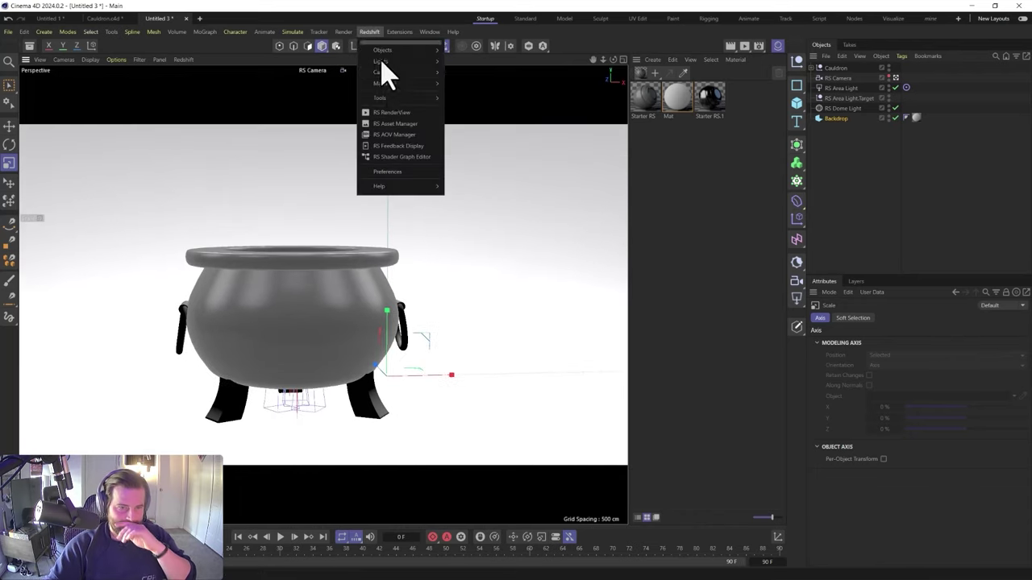
left_click(391, 113)
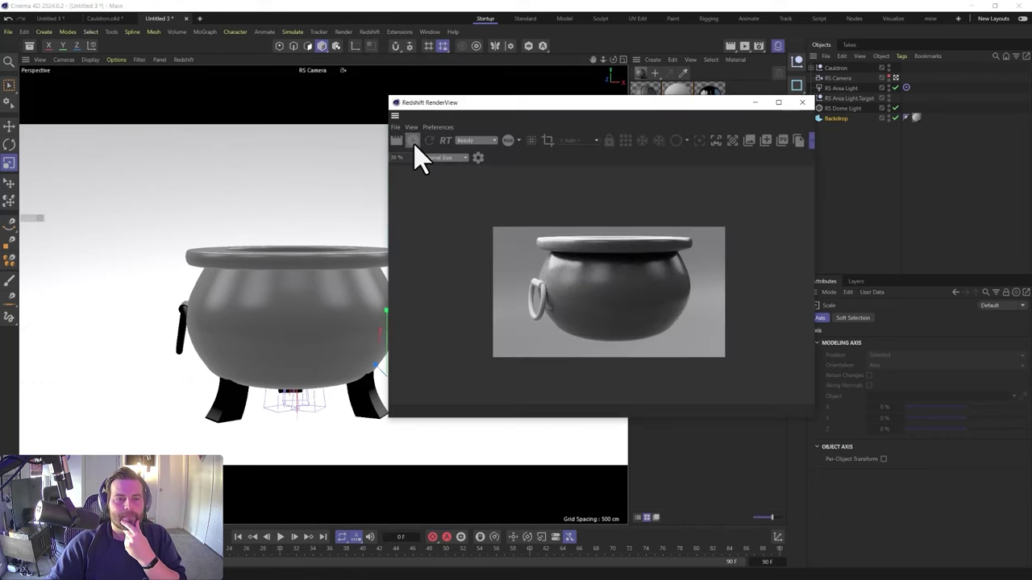
left_click_drag(538, 106, 136, 78)
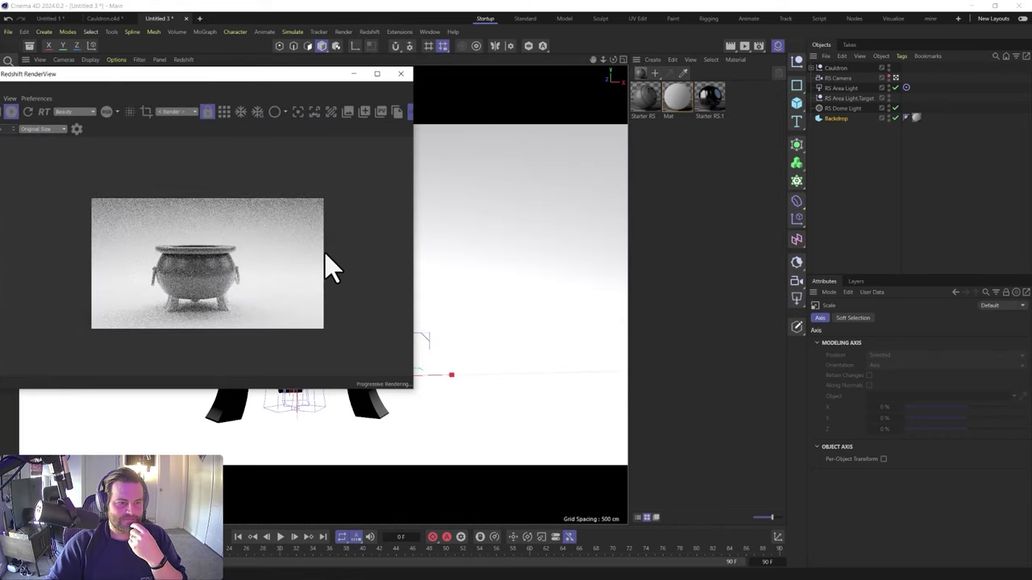
Duplicate the Starter RS material, open it in the Node Editor and assign the copy to the Cauldron group
left_click(648, 100)
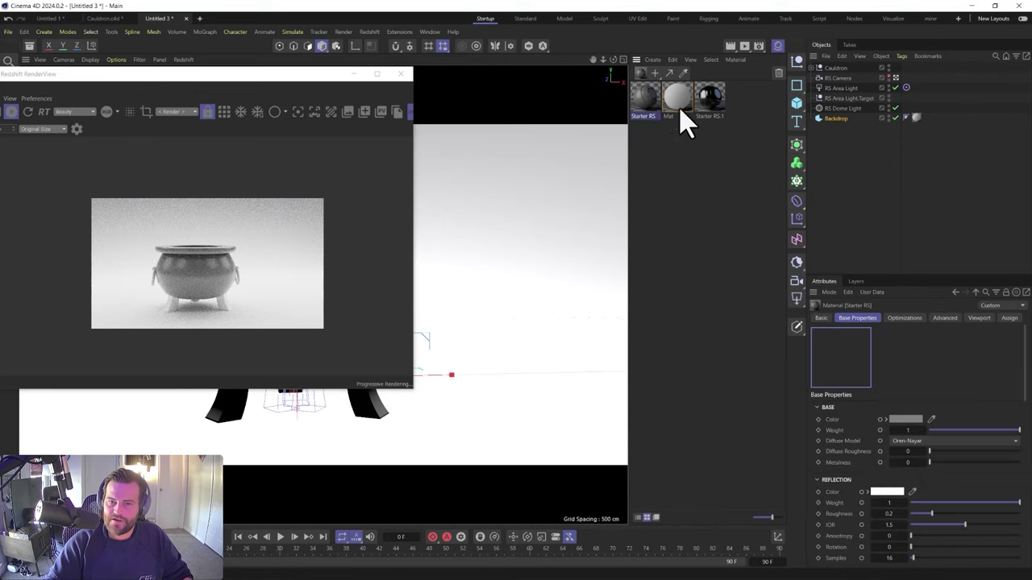
double_click(644, 95)
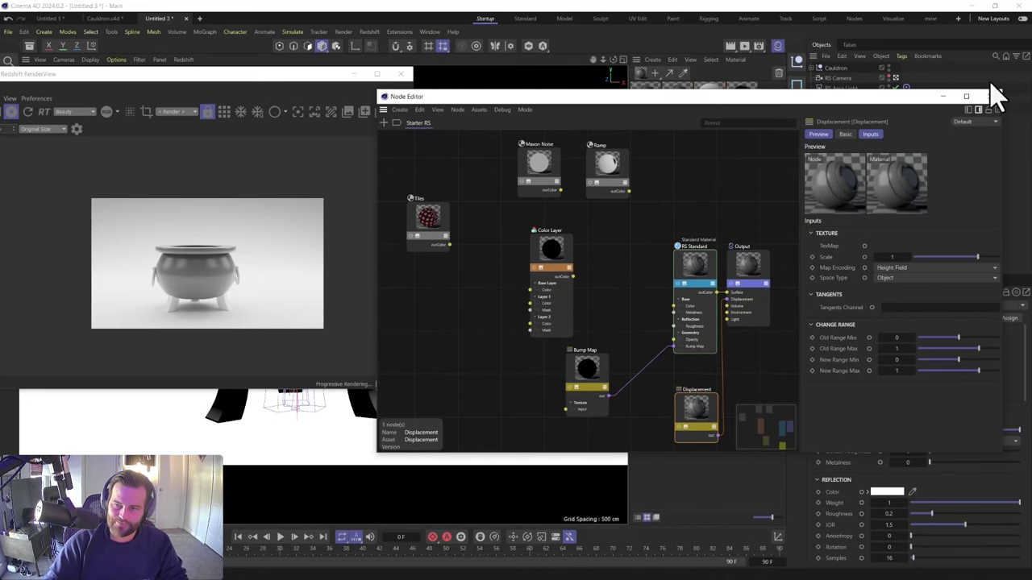
left_click_drag(603, 99, 466, 276)
left_click_drag(835, 81, 830, 69)
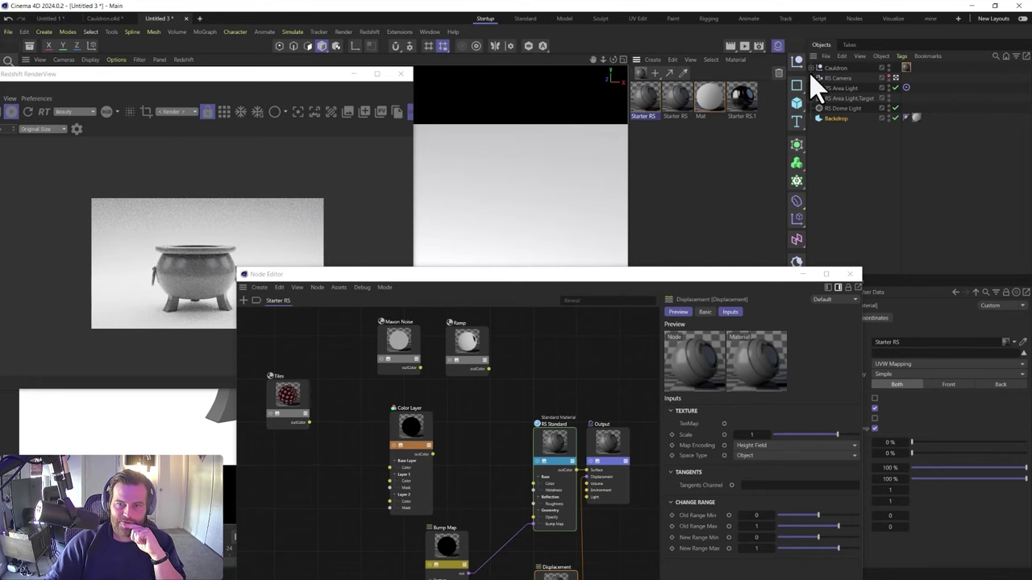
left_click_drag(515, 284, 655, 61)
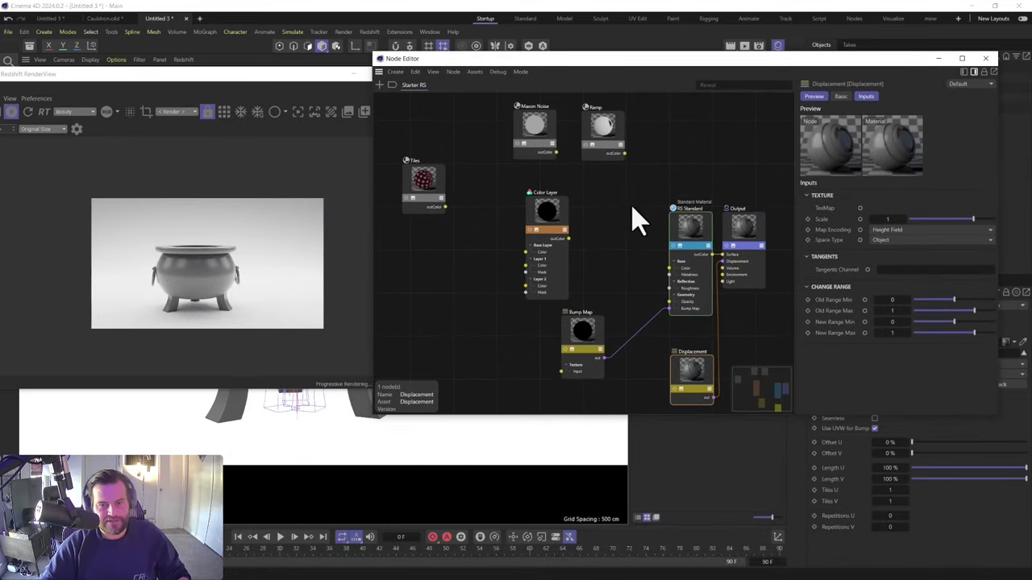
Set the RS Standard node's base color to near-black, RGB 8, 8, 8
left_click(683, 239)
left_click(890, 209)
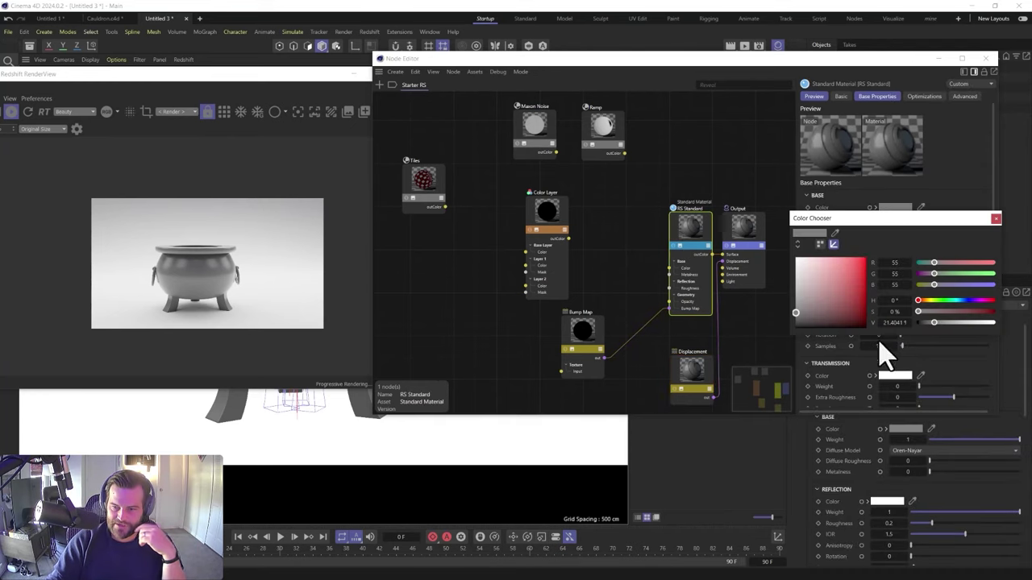
left_click_drag(889, 322, 889, 323)
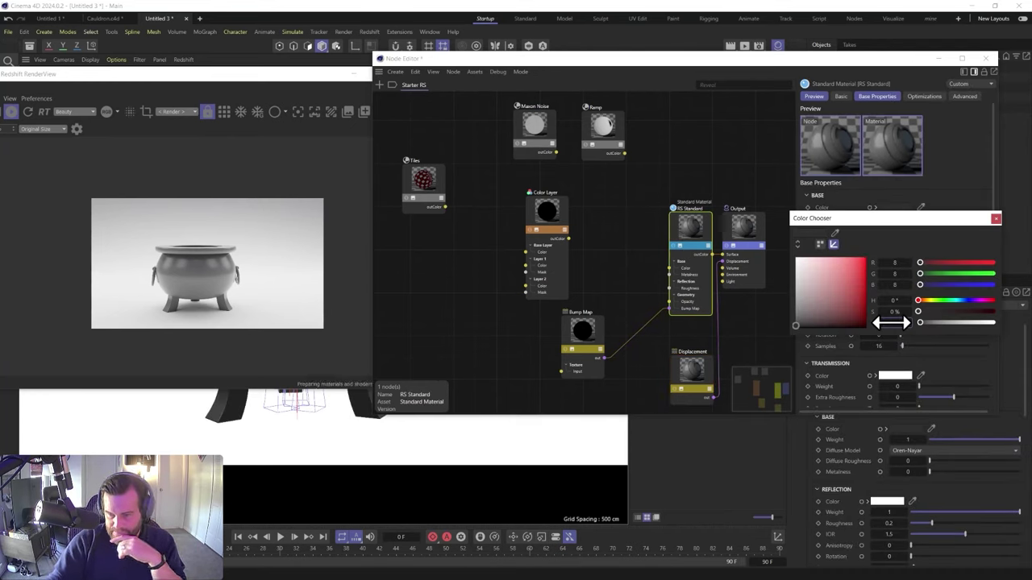
left_click(996, 219)
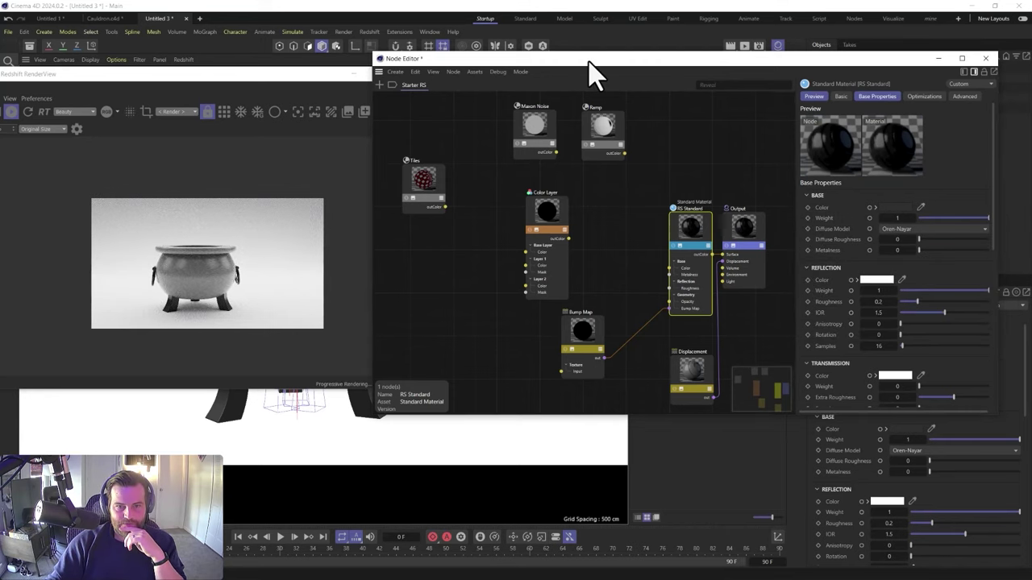
Delete the Lathe's own material tag and set the RS Standard node's metalness to 0.6 and IOR to 1.3
left_click_drag(593, 61, 383, 230)
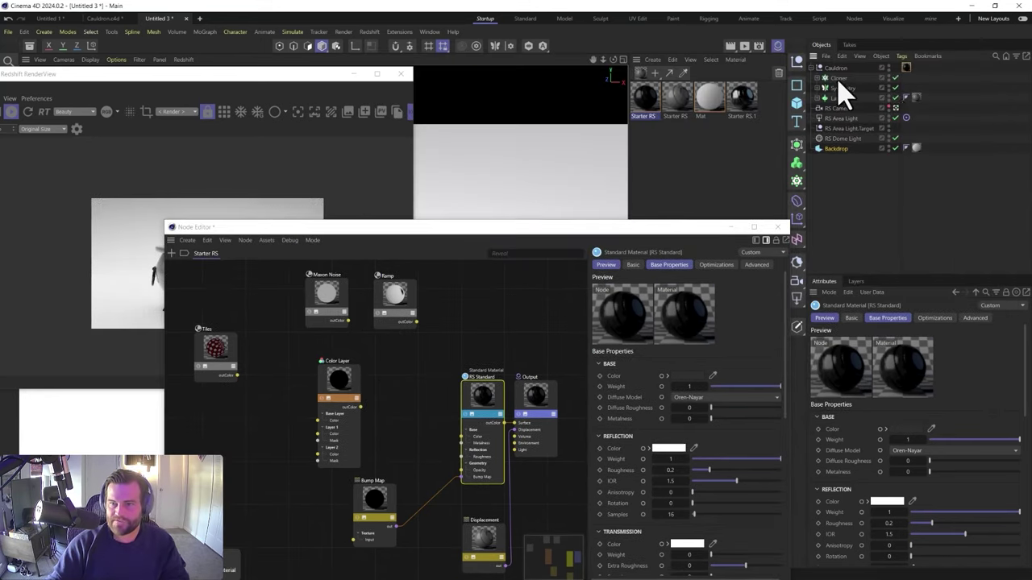
left_click(916, 98)
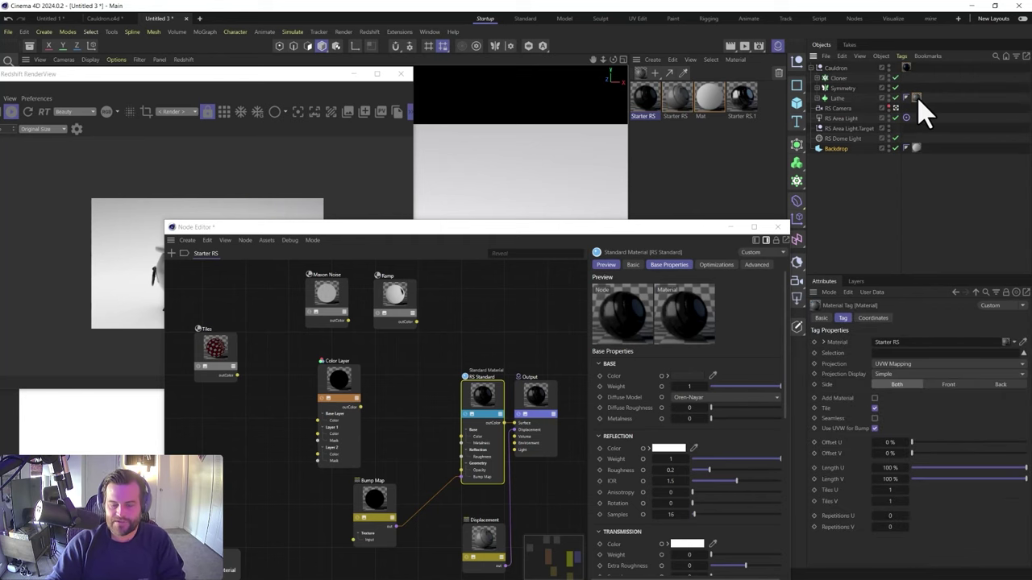
left_click_drag(495, 227, 669, 77)
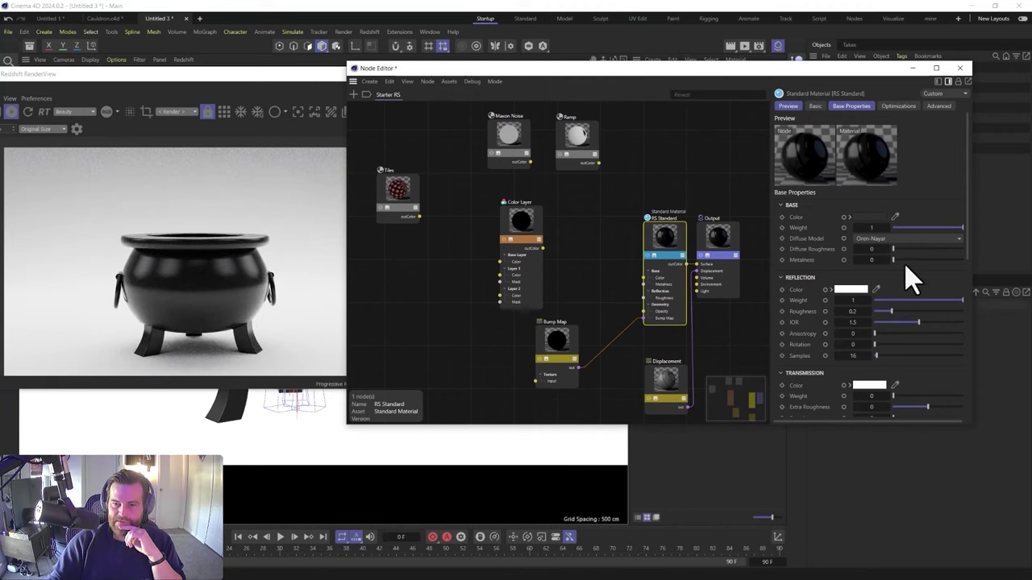
left_click_drag(877, 262, 881, 264)
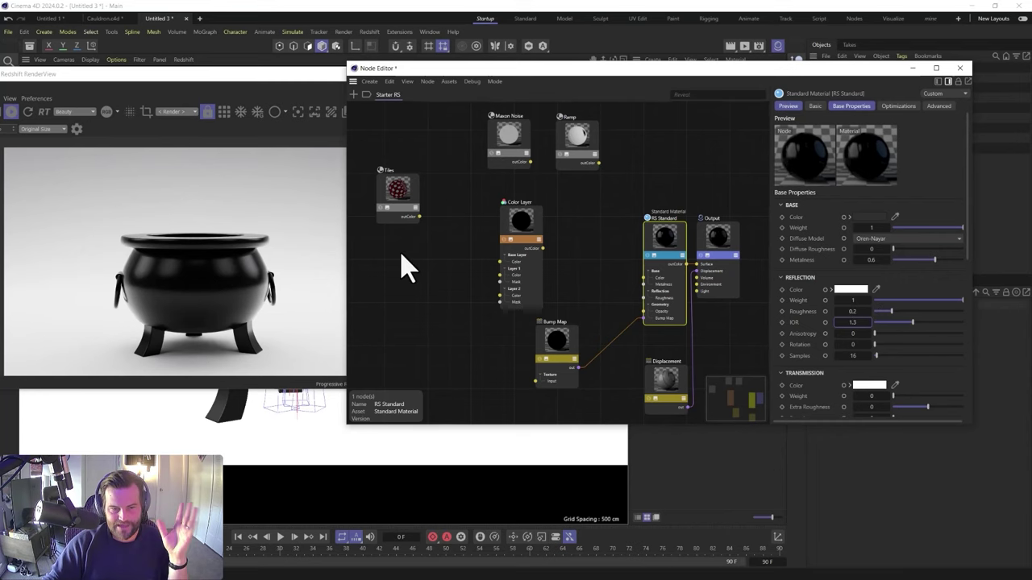
Move the RenderView aside and search the Asset Browser for "imperfec"
left_click_drag(87, 73, 0, 113)
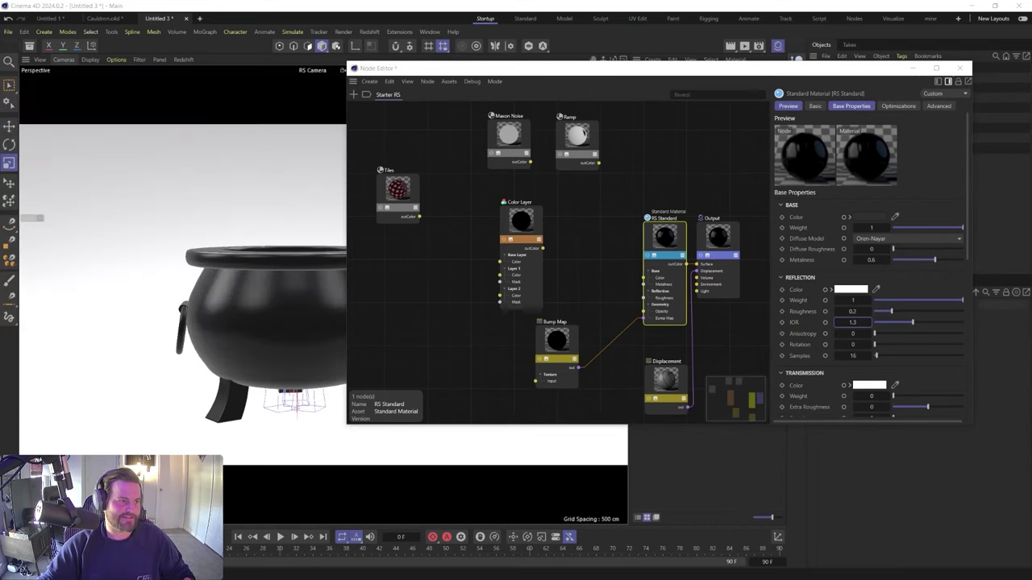
left_click(29, 45)
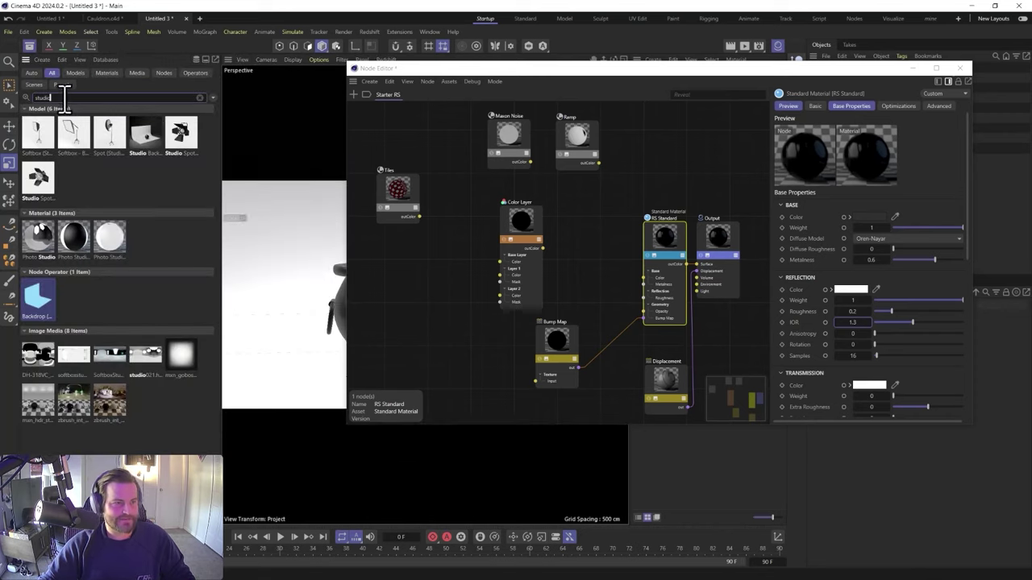
key("BackSpace")
type("imperfe")
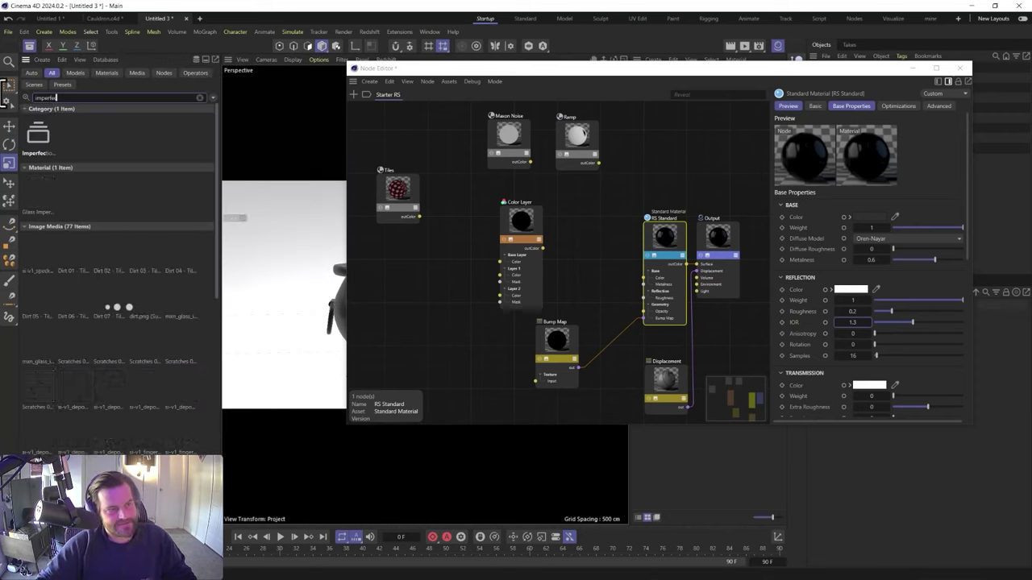
type("c")
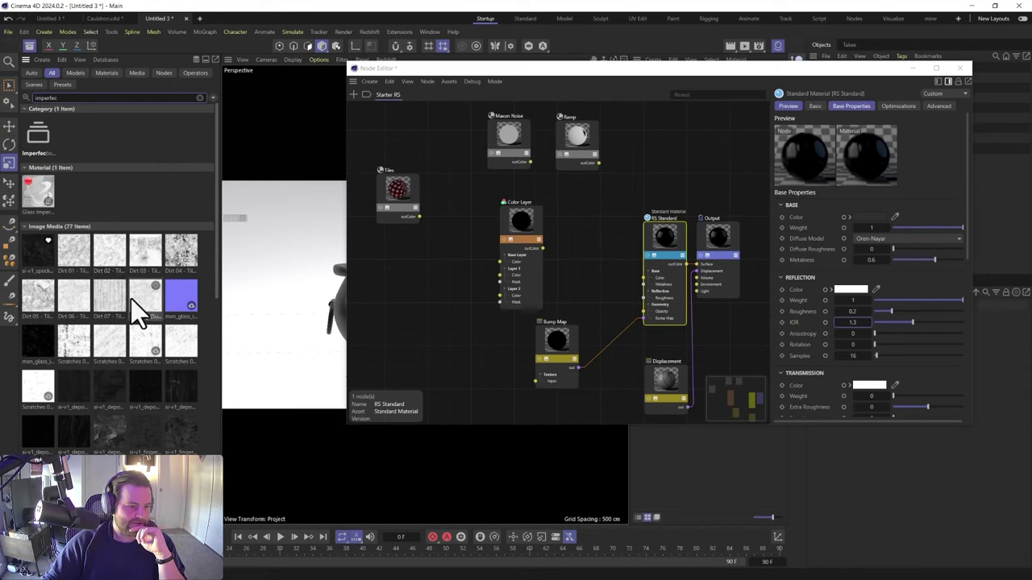
Connect the si-v1_deposits_08_15cm.png texture to the RS Standard node's Roughness and check the cauldron up close in the RenderView
scroll(171, 355, "down", 1)
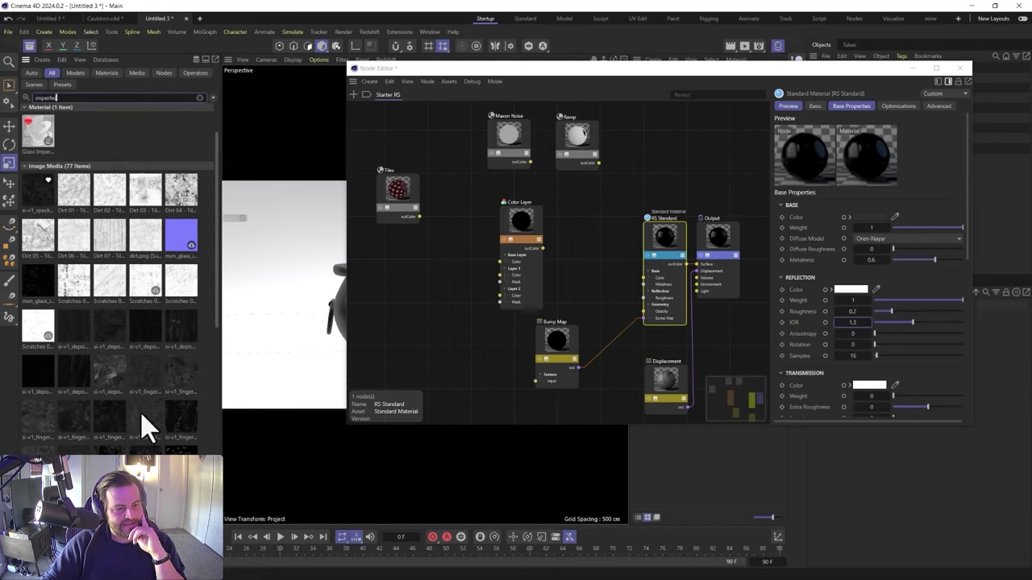
scroll(163, 420, "down", 1)
scroll(145, 421, "down", 2)
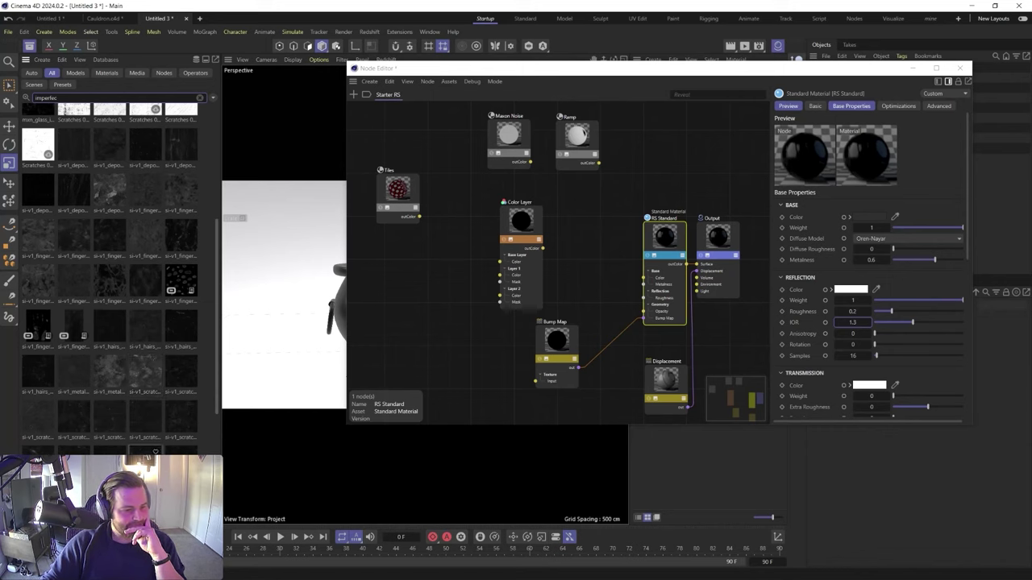
scroll(149, 402, "down", 1)
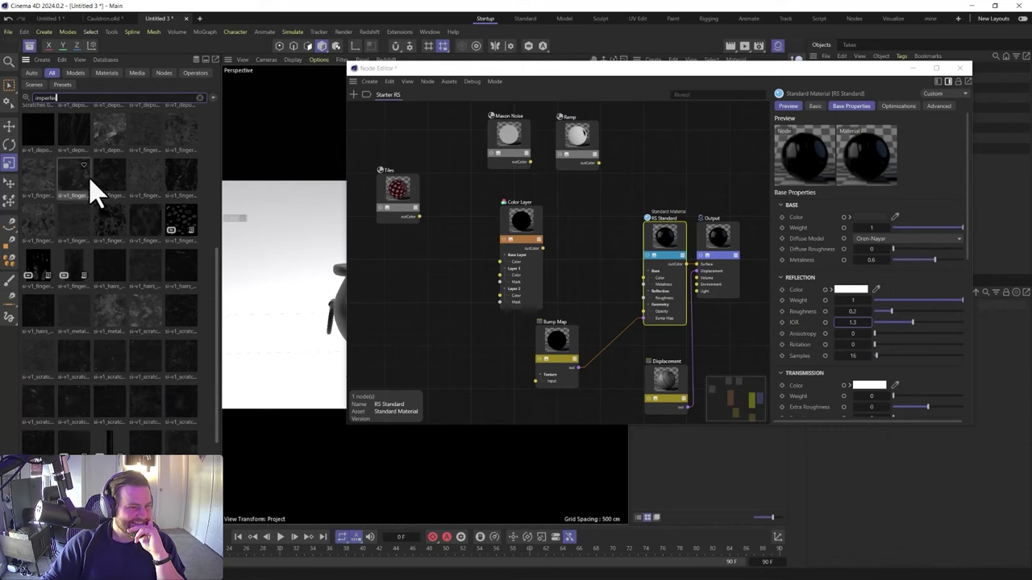
scroll(127, 334, "down", 3)
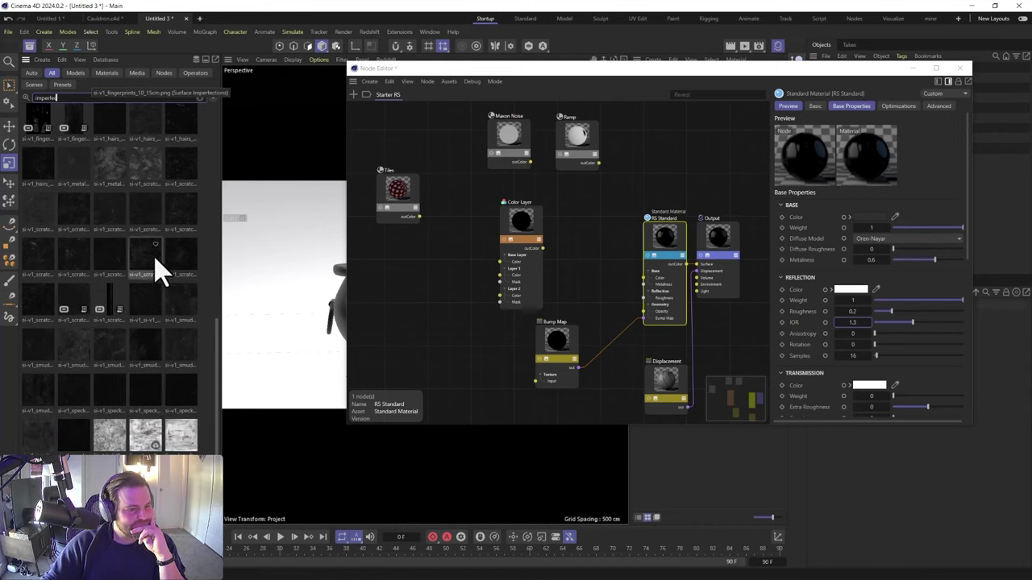
scroll(156, 269, "up", 1)
scroll(152, 270, "up", 3)
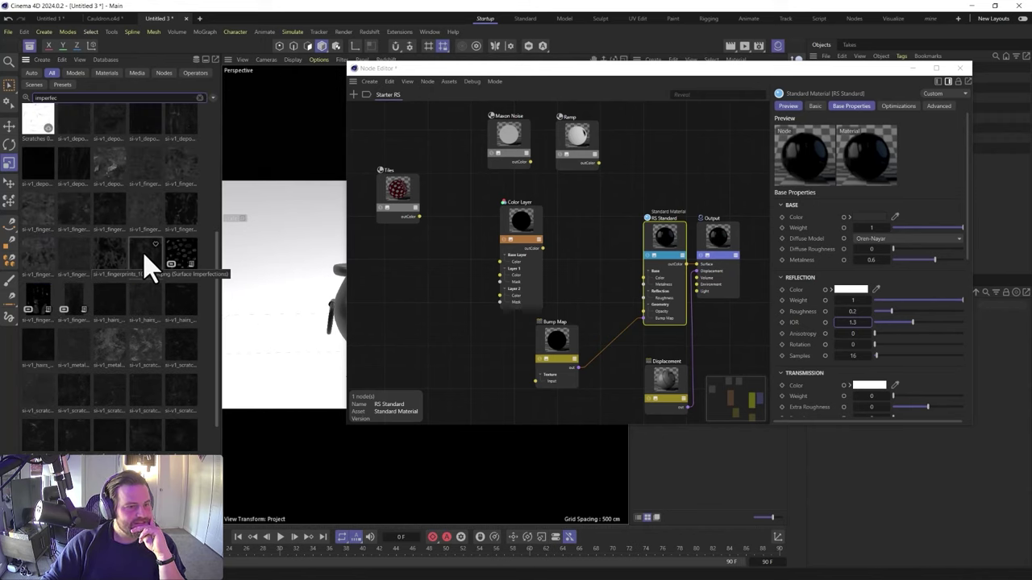
scroll(149, 266, "up", 1)
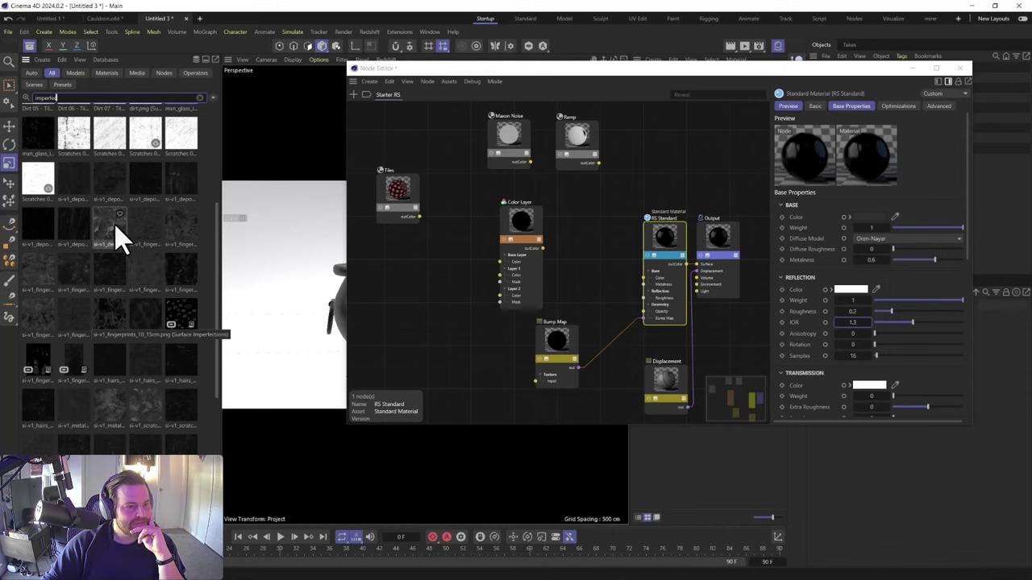
left_click_drag(113, 234, 644, 297)
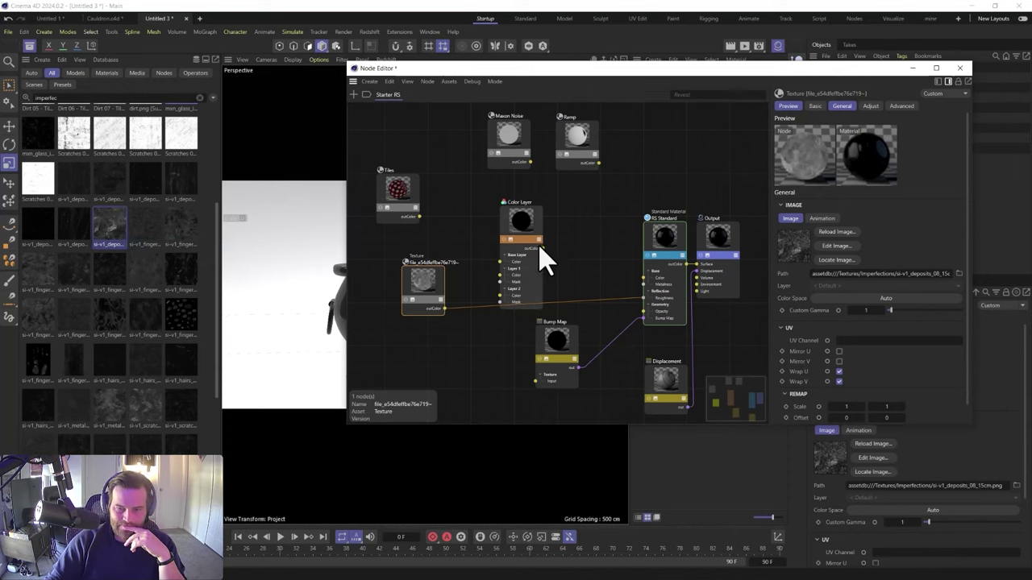
left_click_drag(0, 224, 200, 93)
scroll(203, 345, "up", 2)
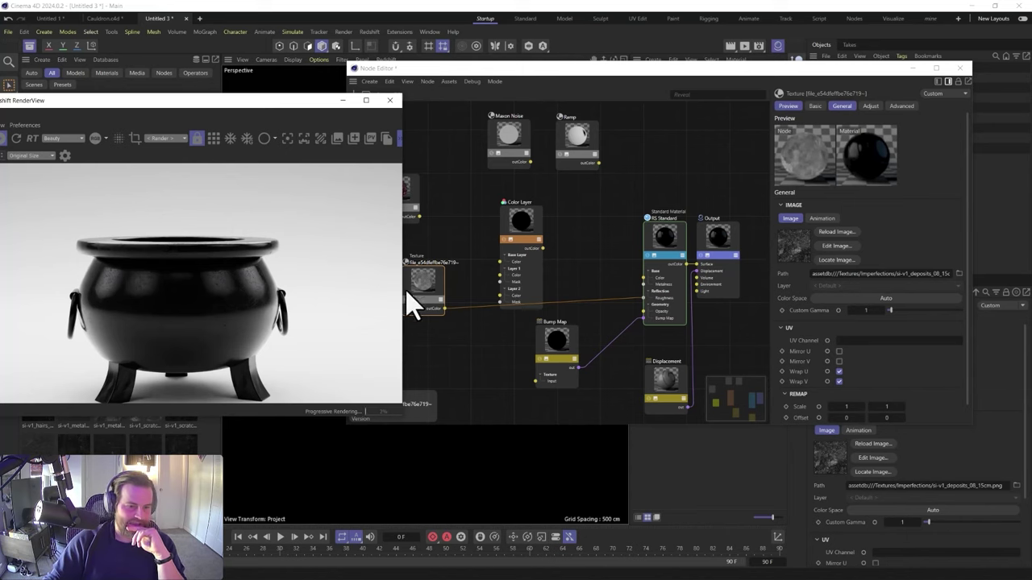
Route the deposits texture through the Ramp node's Alt Input and connect the Ramp's outColor to Roughness
left_click_drag(411, 305, 592, 217)
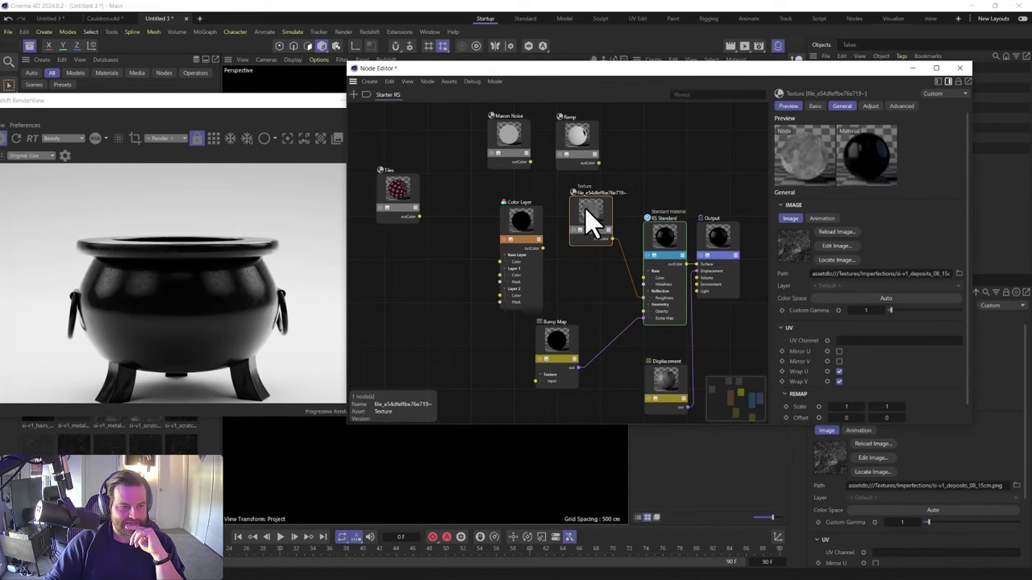
left_click_drag(592, 221, 454, 256)
left_click_drag(584, 139, 592, 189)
left_click(572, 203)
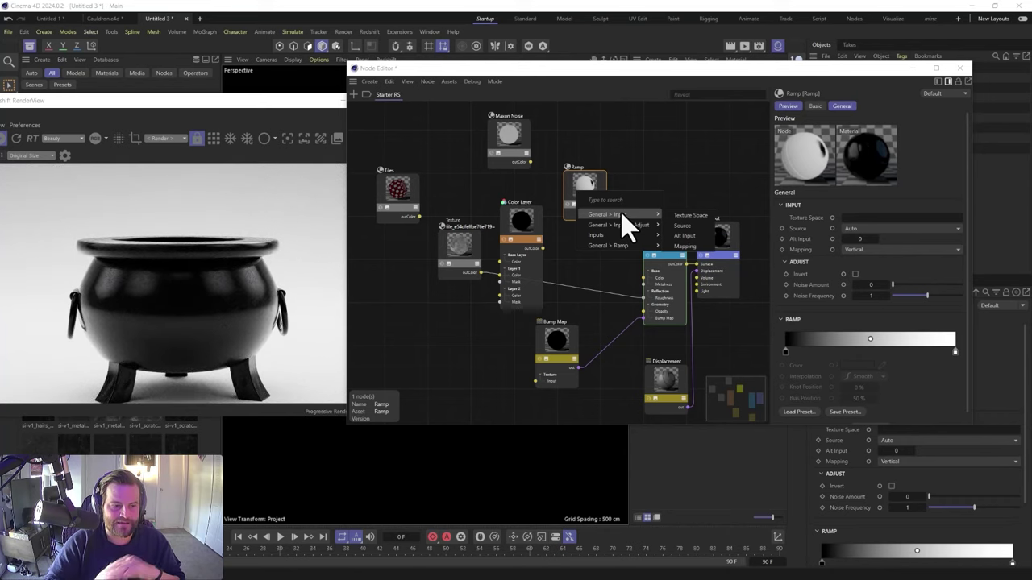
left_click(684, 235)
left_click_drag(607, 215, 645, 296)
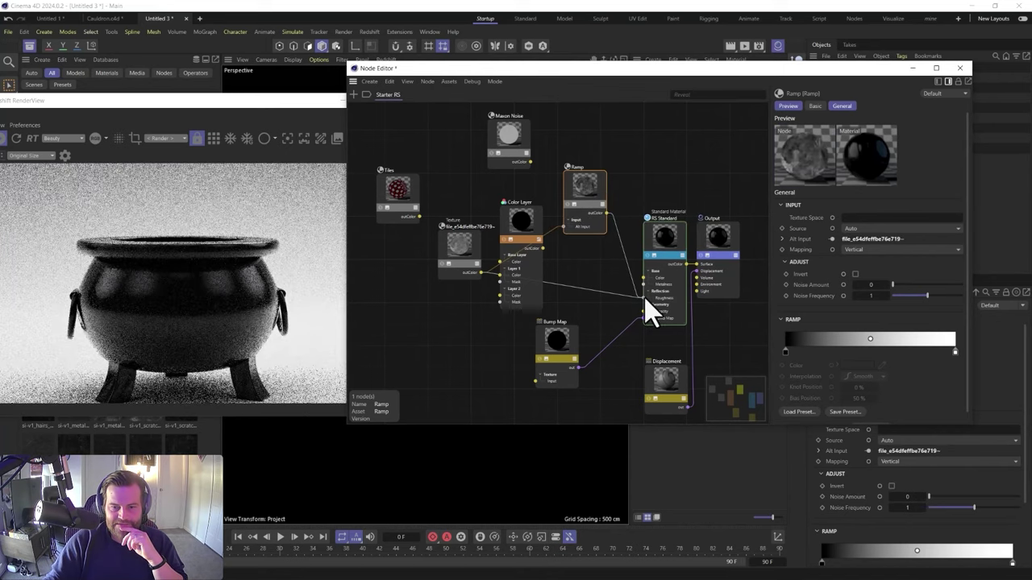
Tidy the node layout with the Ramp beside the texture and shift the ramp's bias position to 23.81%
left_click_drag(583, 191, 598, 234)
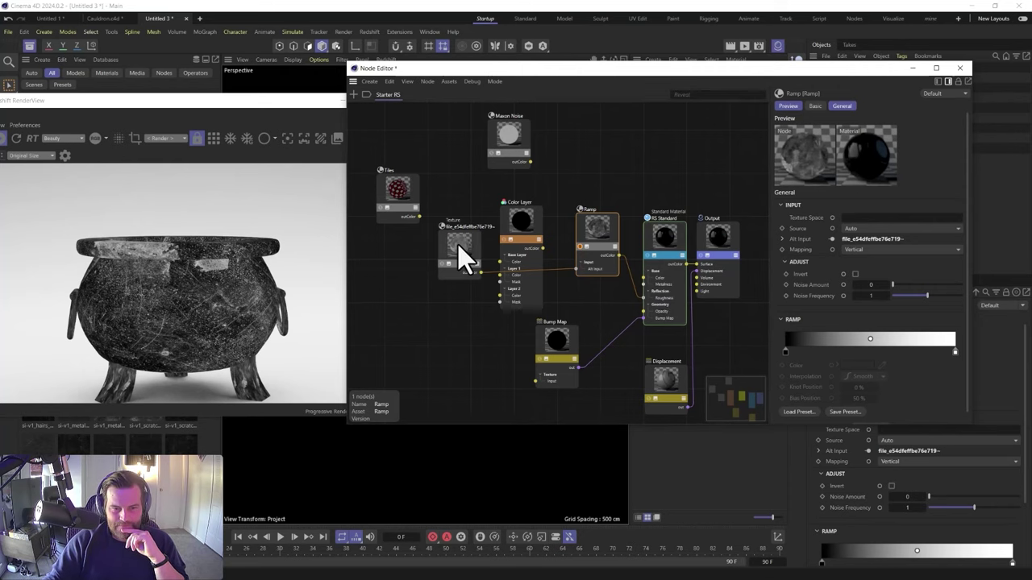
left_click_drag(467, 258, 437, 272)
left_click_drag(610, 229, 527, 294)
left_click_drag(523, 227, 590, 148)
left_click_drag(523, 297, 523, 250)
left_click_drag(869, 341, 826, 342)
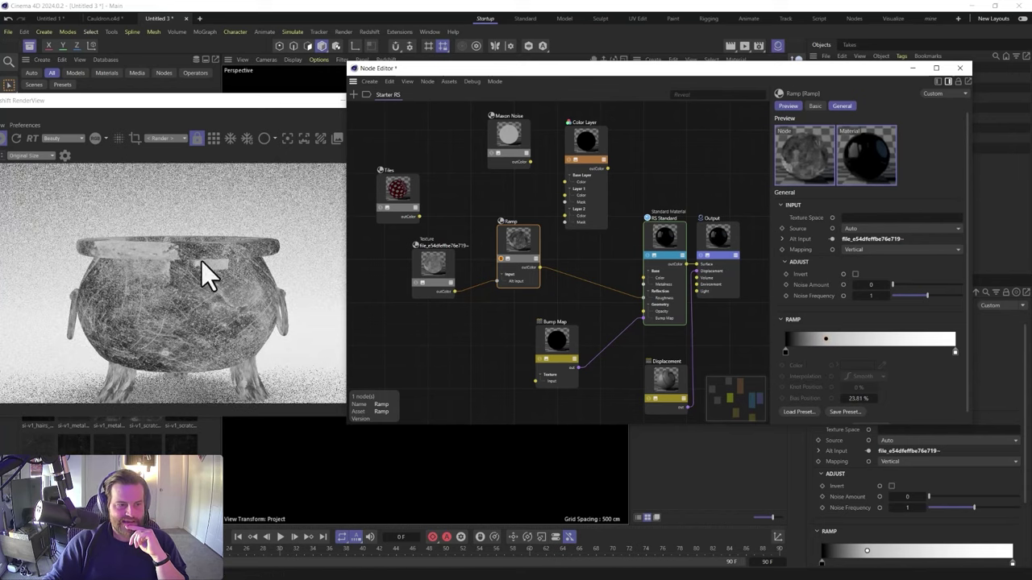
Lighten the Ramp's black start knot to a mid grey and check the colour value of its white end knot
double_click(787, 353)
left_click_drag(712, 382, 770, 393)
left_click(829, 404)
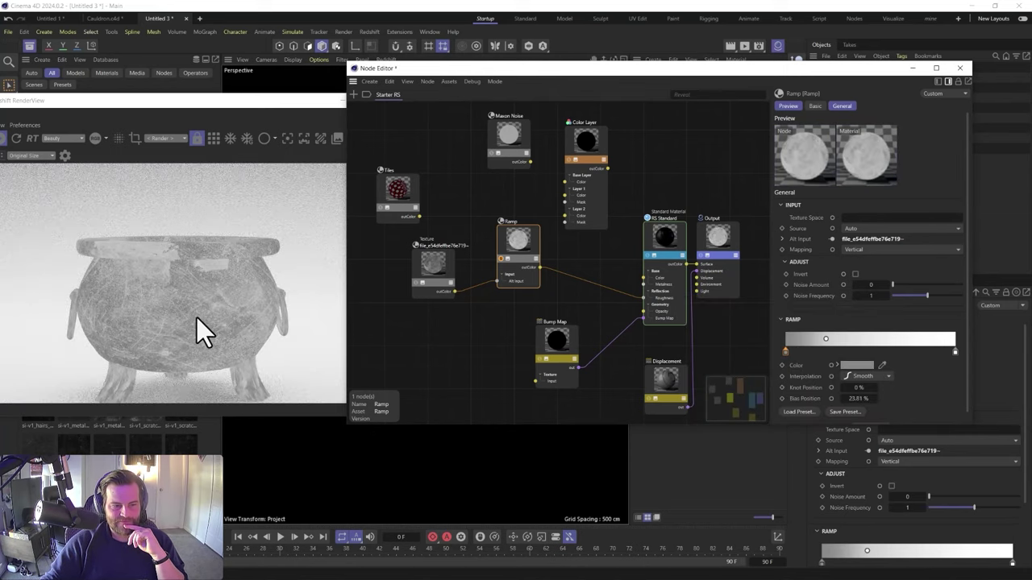
double_click(954, 353)
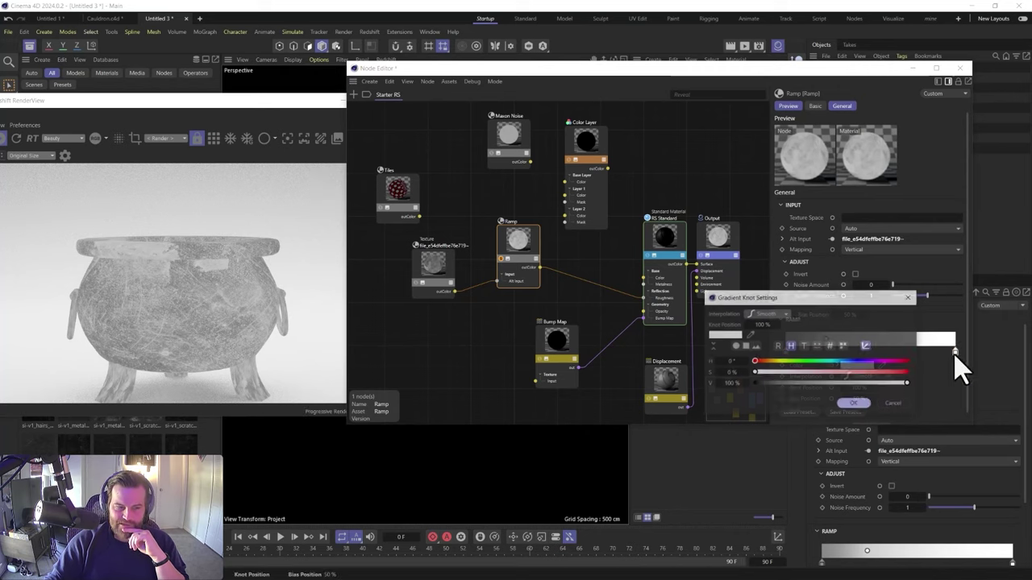
left_click(734, 383)
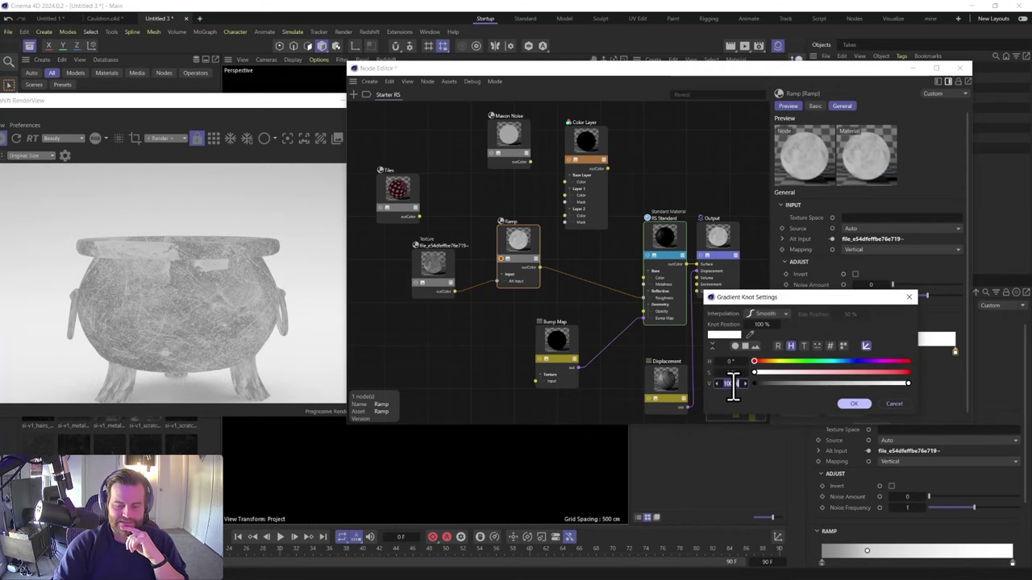
key("Return")
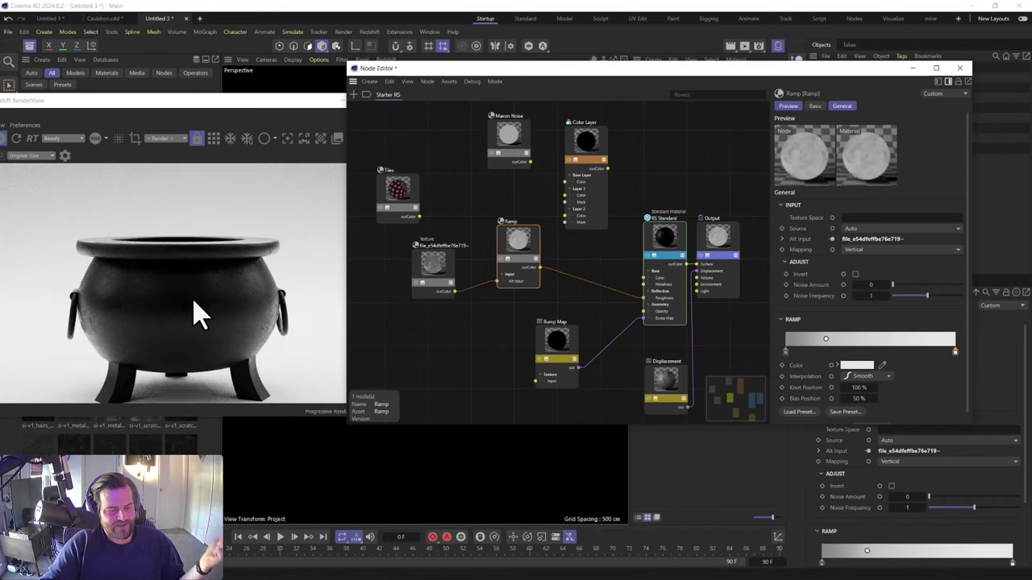
Examine the cauldron's rim, handle and body surface up close in the RenderView
scroll(129, 387, "up", 5)
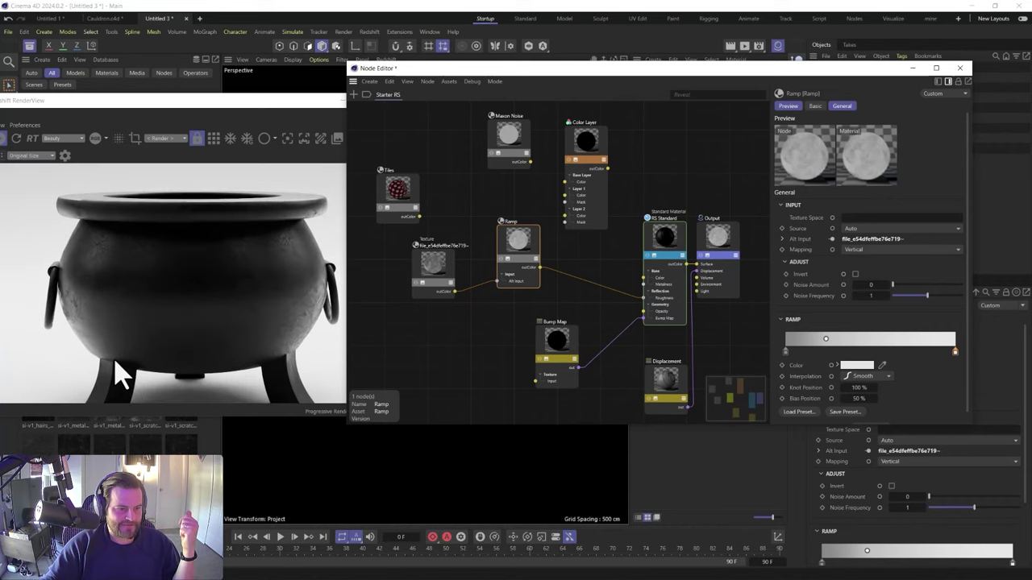
scroll(115, 377, "up", 3)
scroll(125, 361, "down", 4)
left_click_drag(77, 203, 198, 260)
scroll(188, 261, "up", 3)
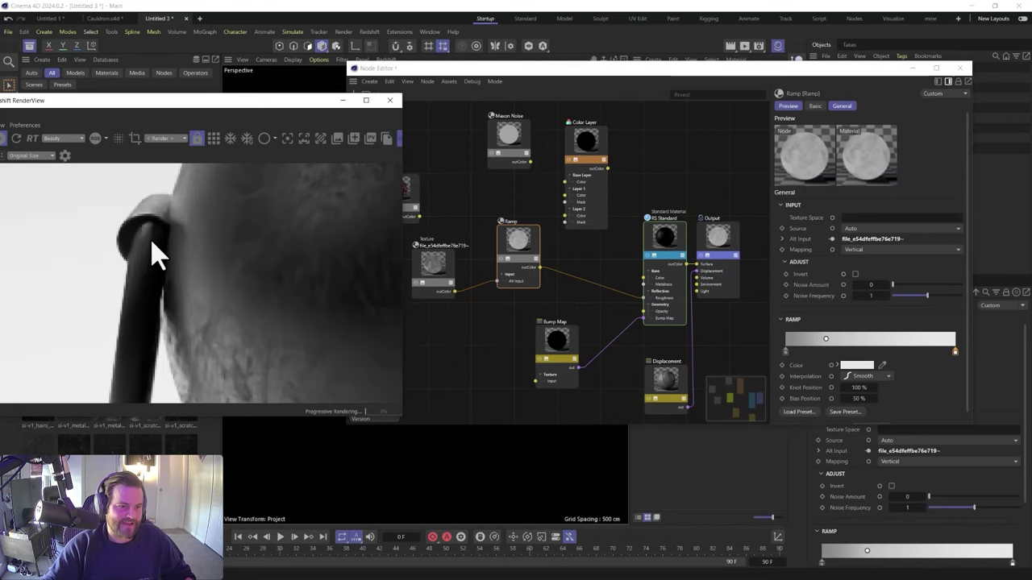
scroll(240, 282, "down", 2)
scroll(246, 298, "down", 5)
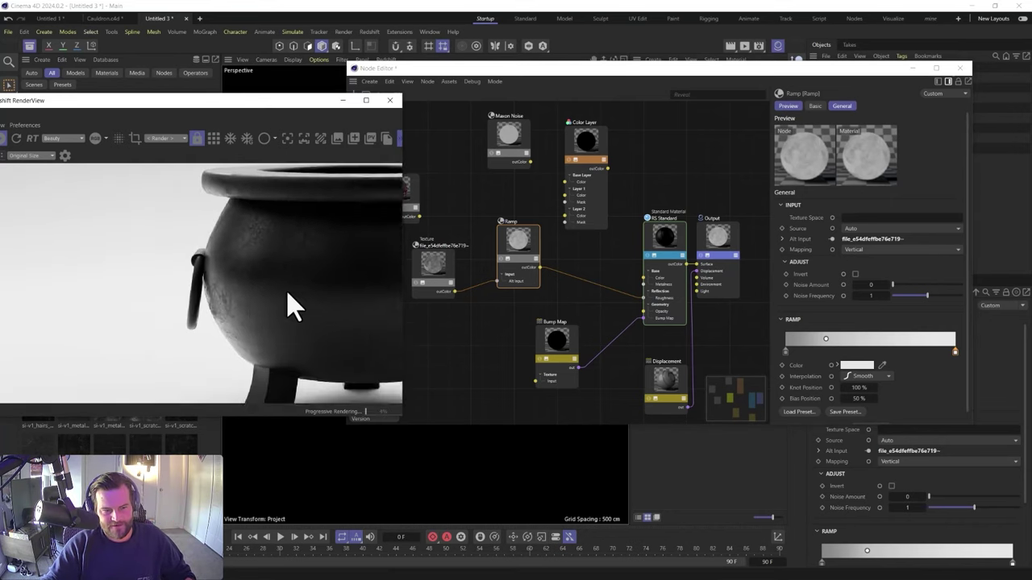
Add a Round Corners node, connect it to the RS Standard node's Bump Map input, and move the Bump Map node aside
left_click(488, 355)
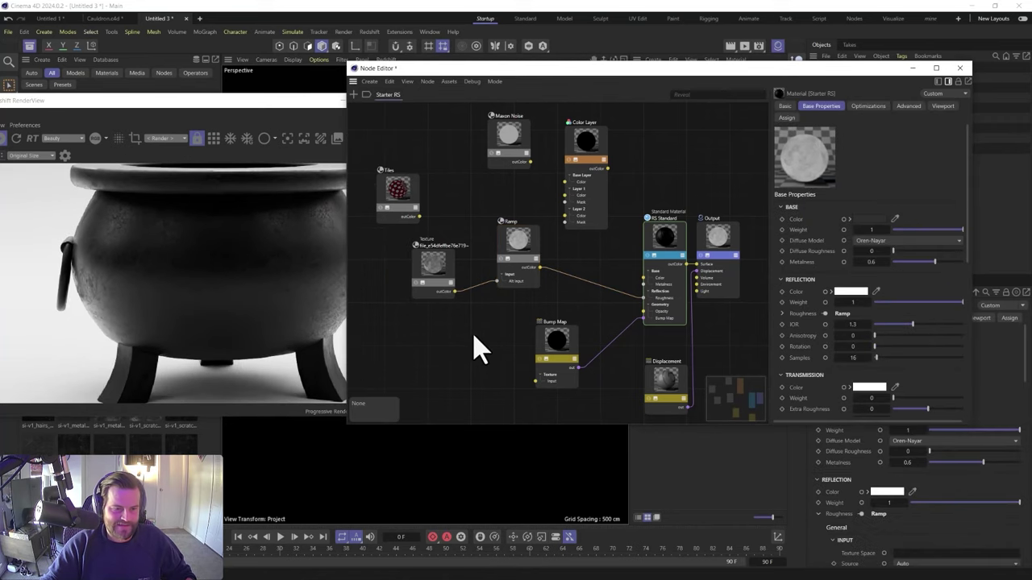
scroll(475, 346, "down", 1)
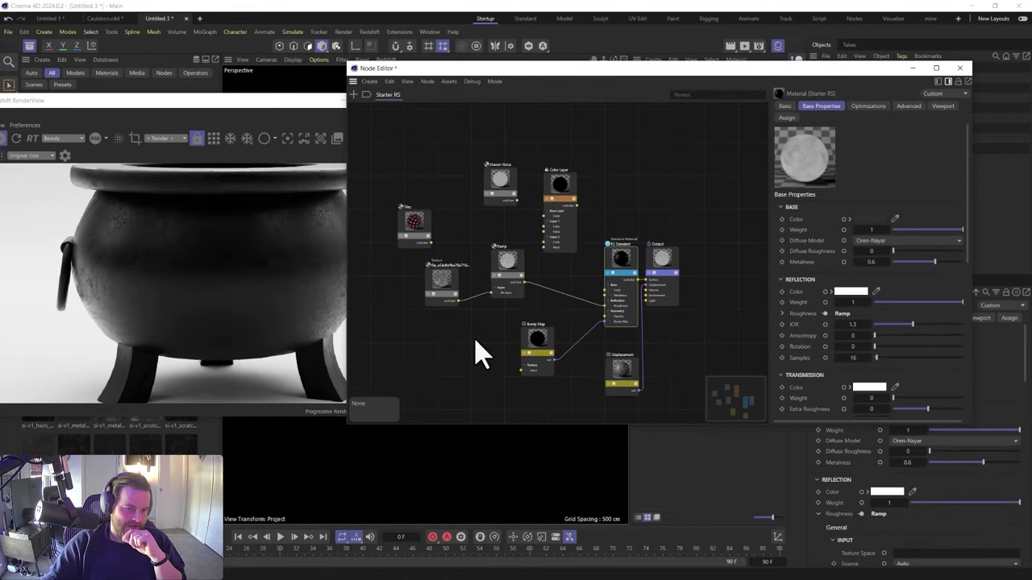
key("Tab")
type("rou")
double_click(511, 287)
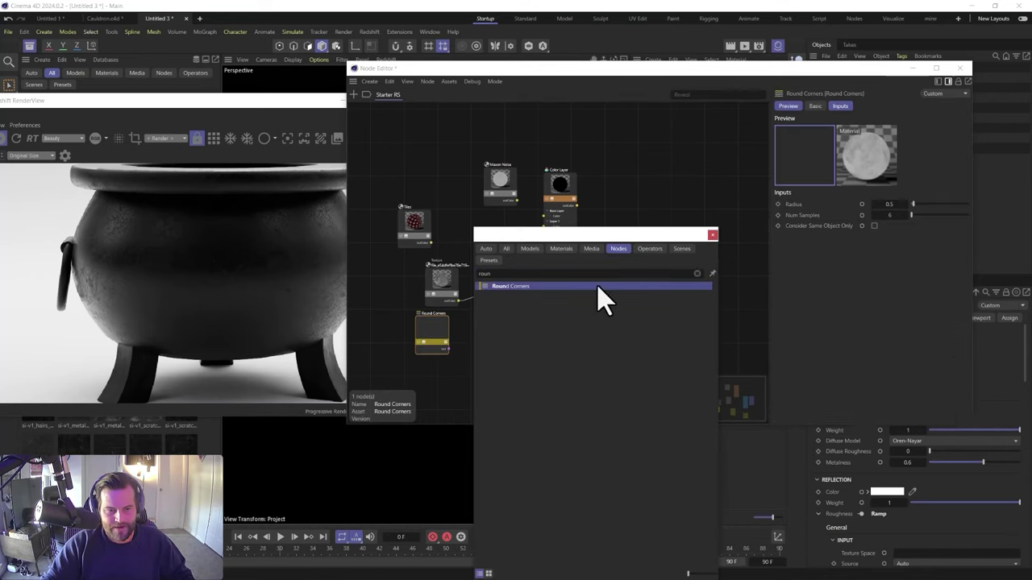
left_click(712, 235)
left_click_drag(446, 348, 614, 326)
left_click_drag(526, 330, 519, 363)
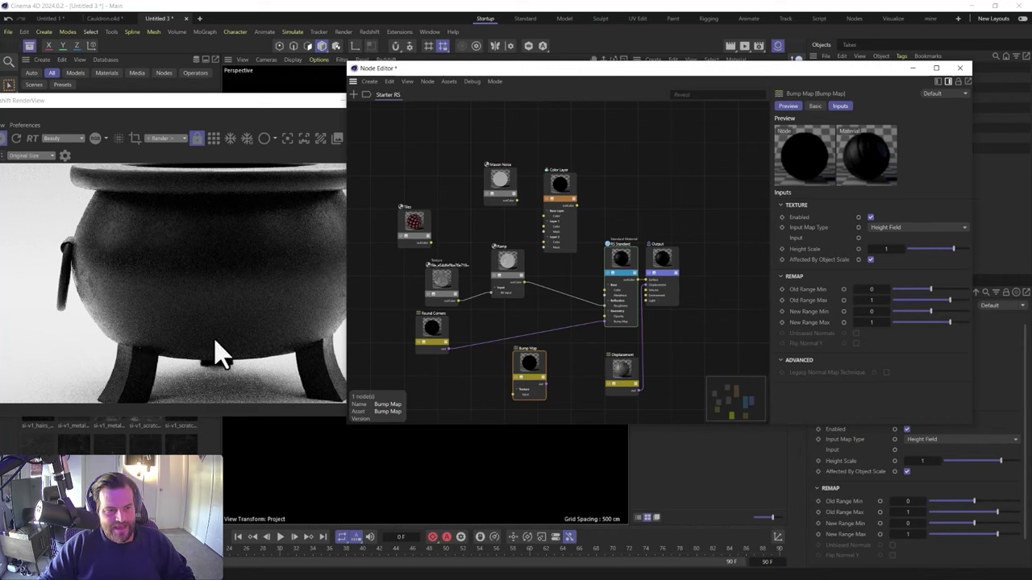
Preview the Round Corners node on a leg joint and set its Radius to 1.5 and Num Samples to 32
scroll(188, 361, "up", 5)
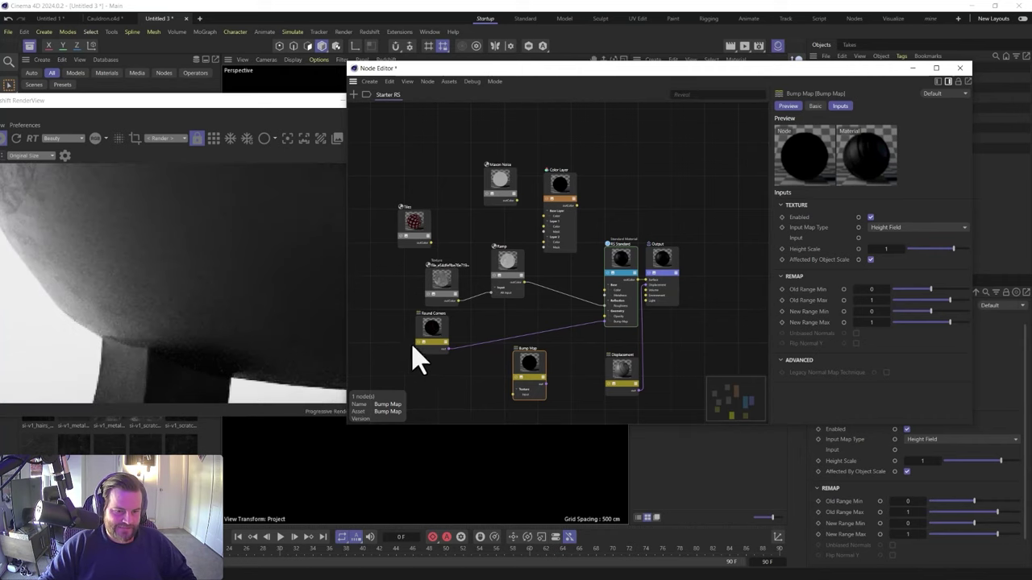
left_click(370, 354)
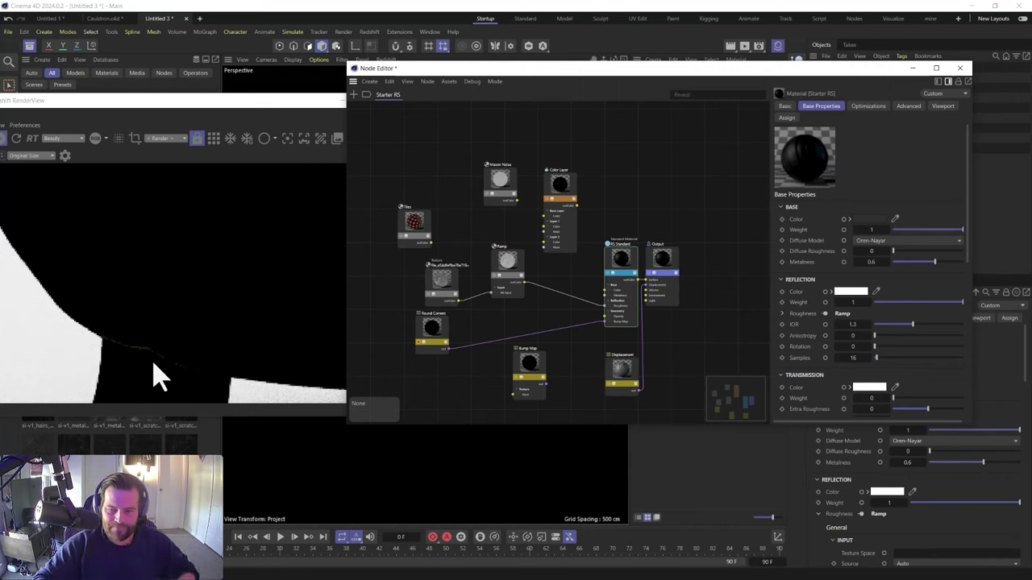
left_click(437, 334)
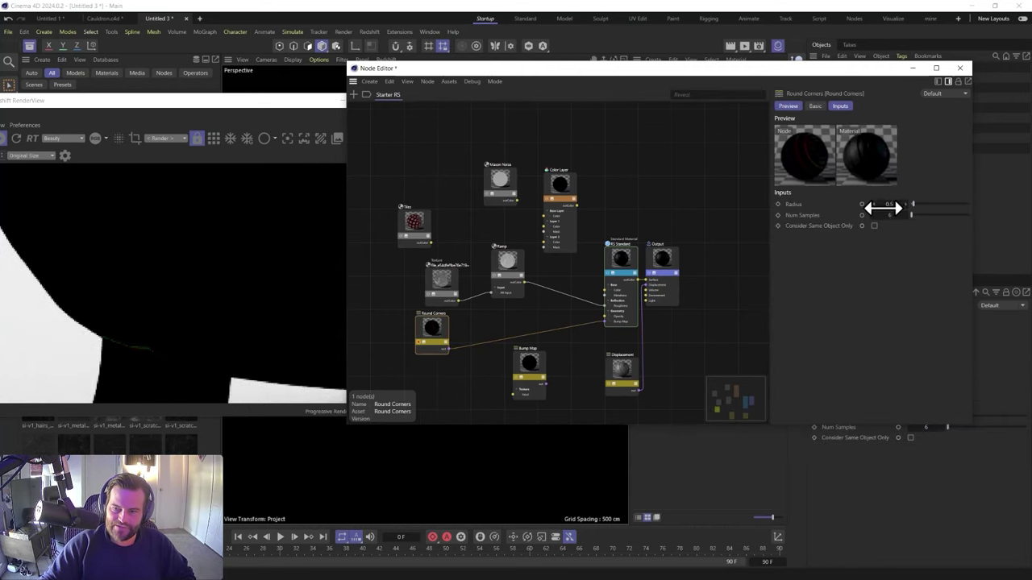
left_click_drag(885, 206, 886, 206)
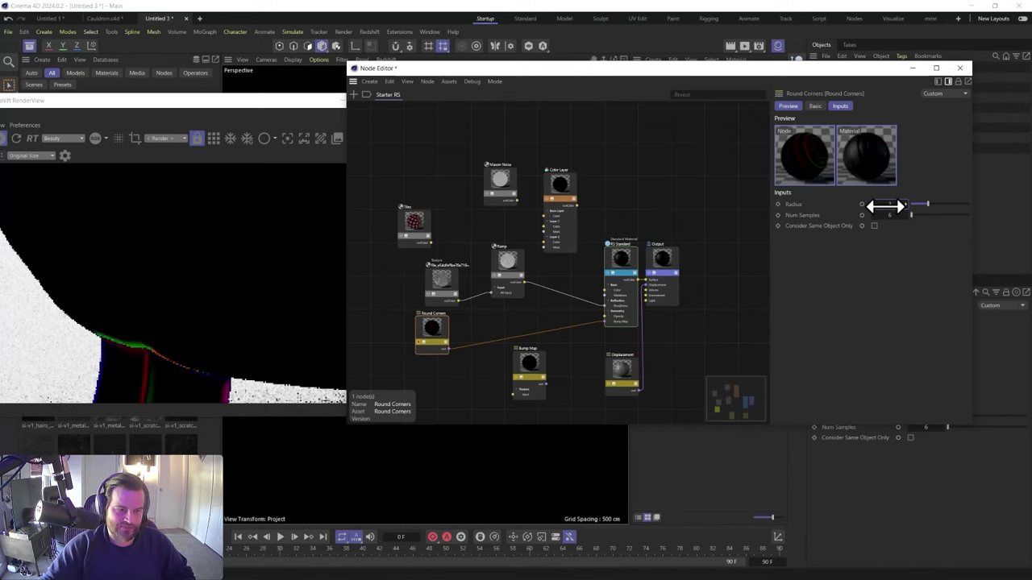
type("1")
key("Return")
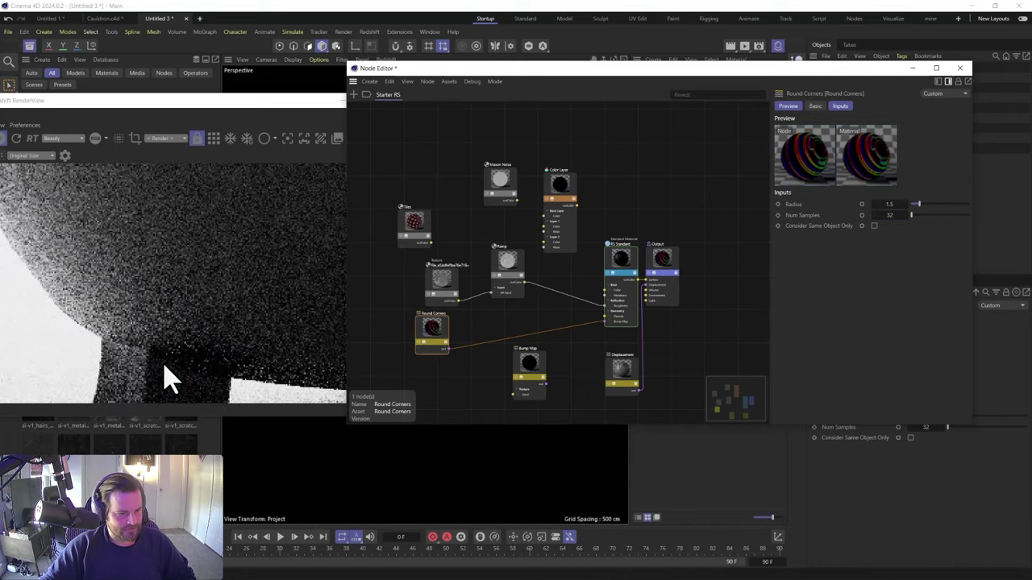
Move the RenderView over the Node Editor and inspect the rounded joints of the cauldron's leg and handle
left_click_drag(149, 101, 344, 54)
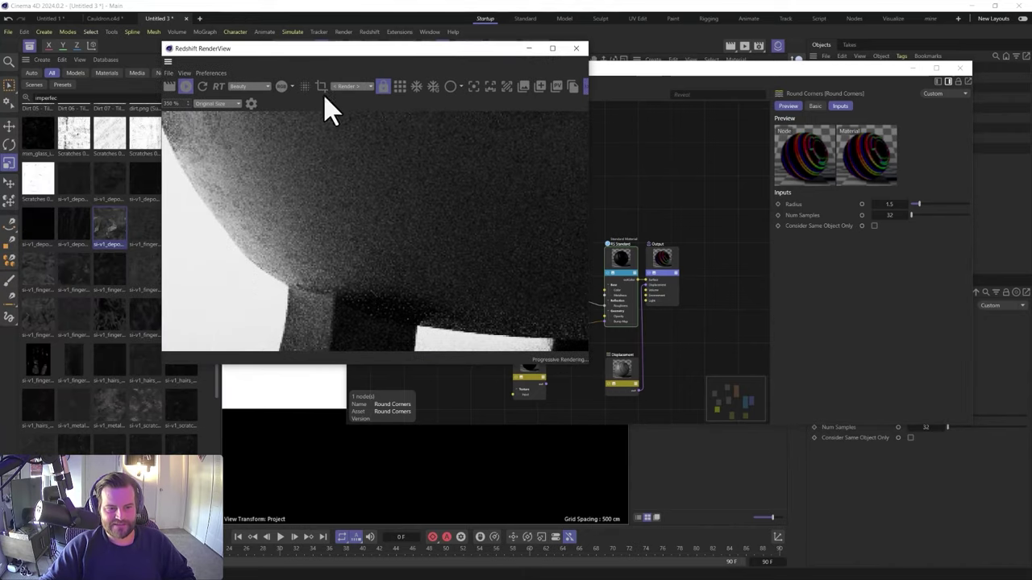
scroll(309, 311, "down", 2)
scroll(310, 322, "up", 4)
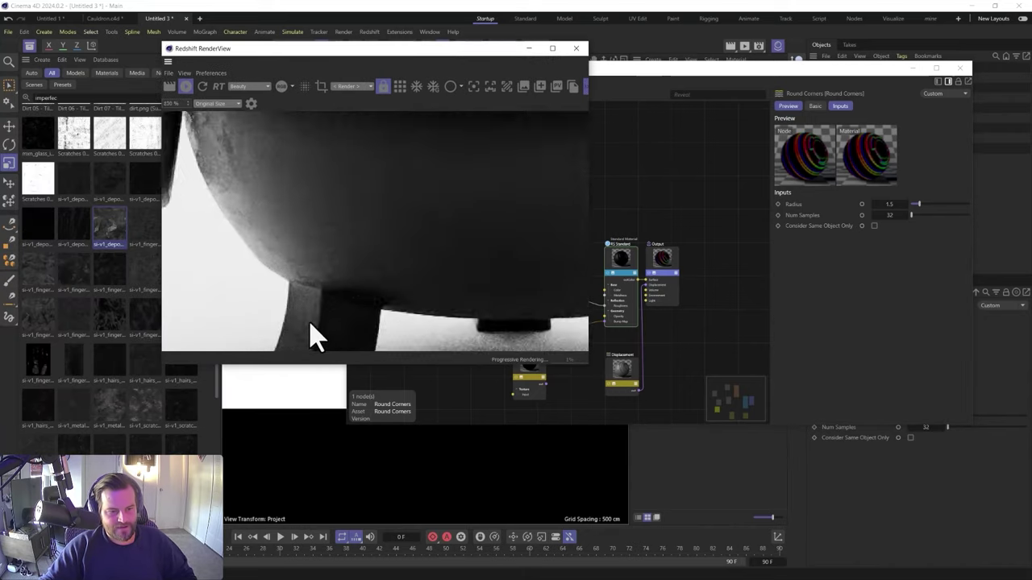
scroll(318, 282, "down", 5)
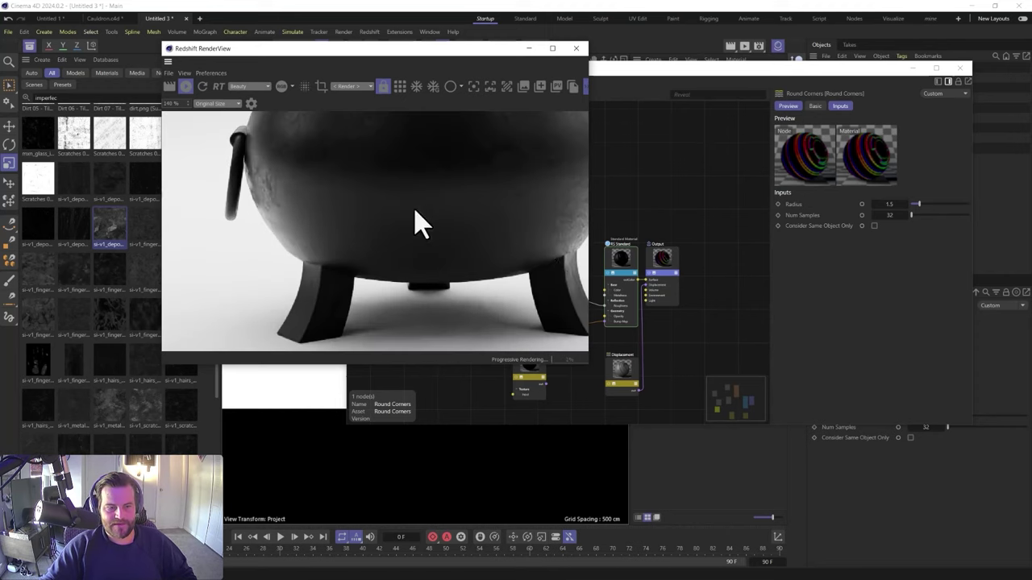
scroll(370, 248, "up", 5)
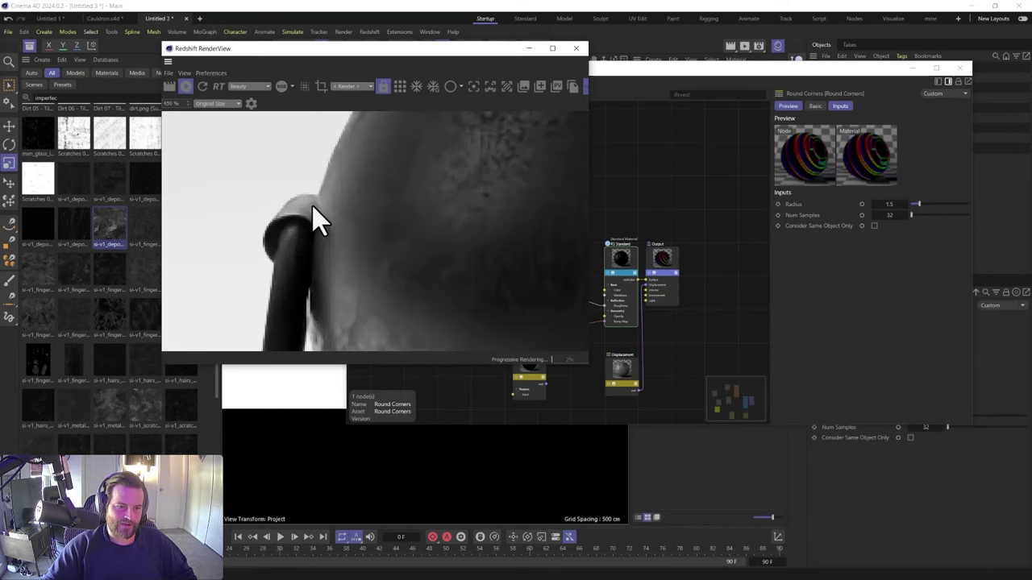
scroll(316, 222, "down", 6)
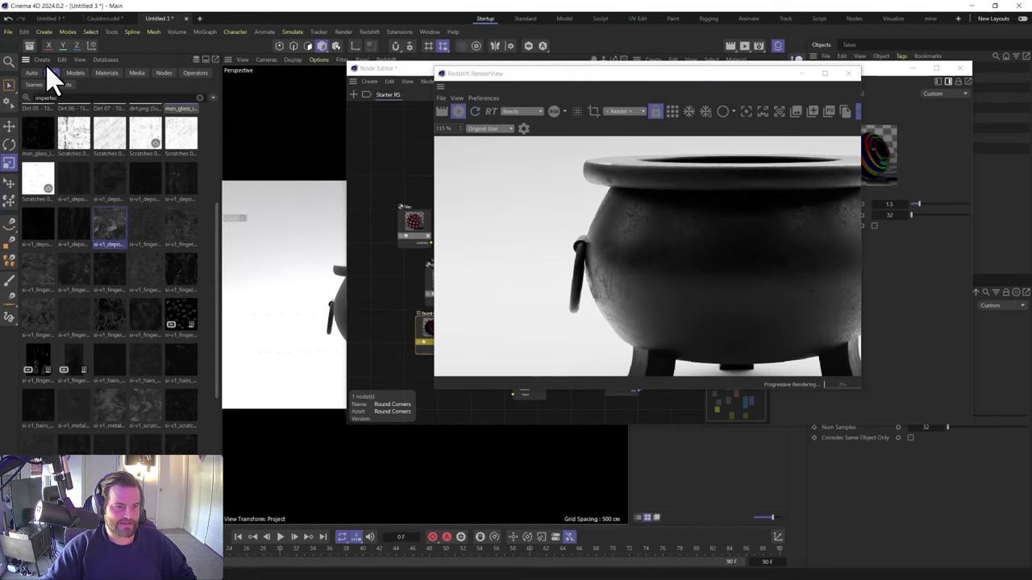
Hide the Asset Browser and move the camera close to the leg joint to inspect its blended edge in the RenderView
left_click(49, 76)
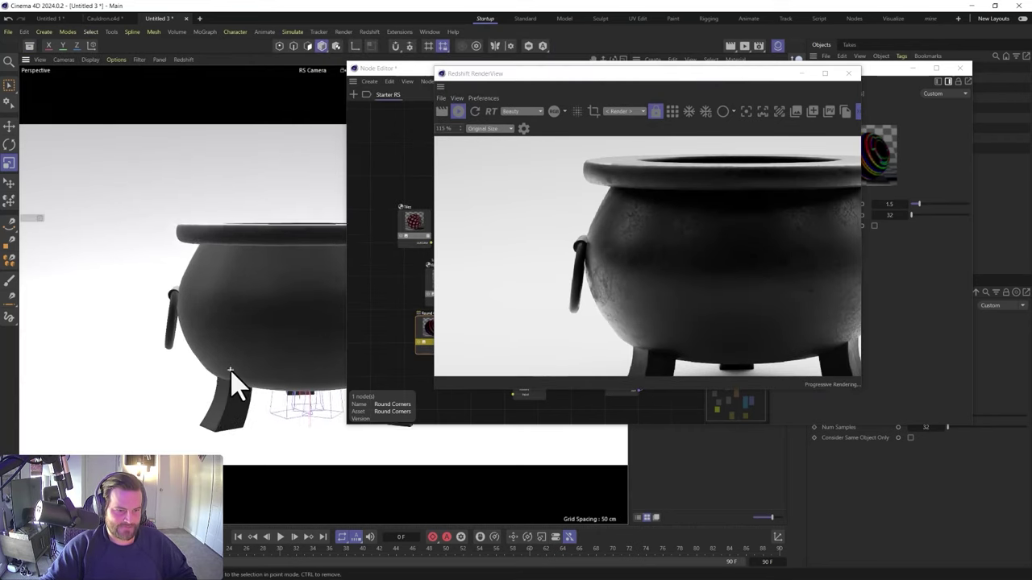
scroll(231, 382, "up", 10)
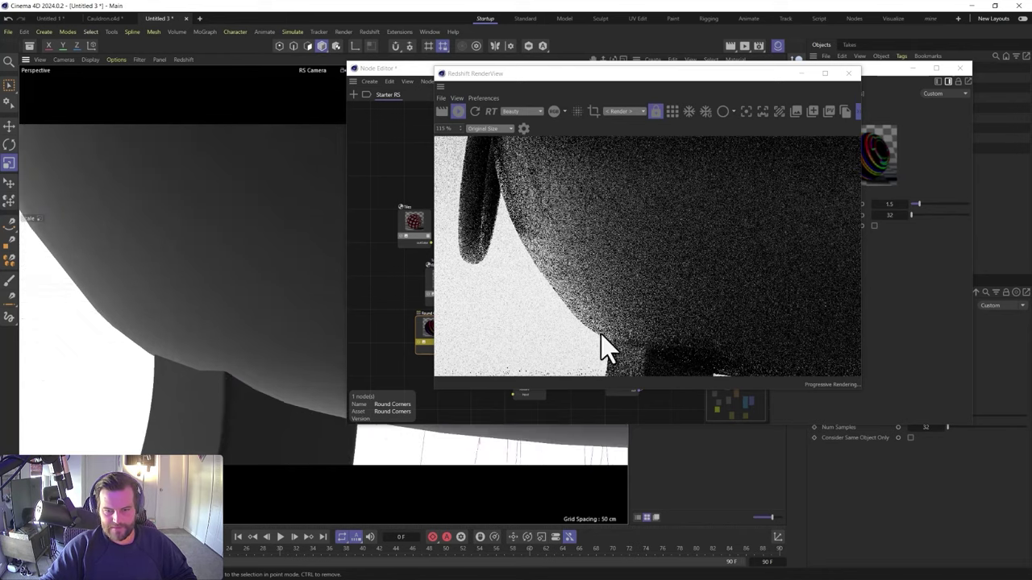
scroll(658, 344, "down", 1)
left_click_drag(630, 308, 575, 226)
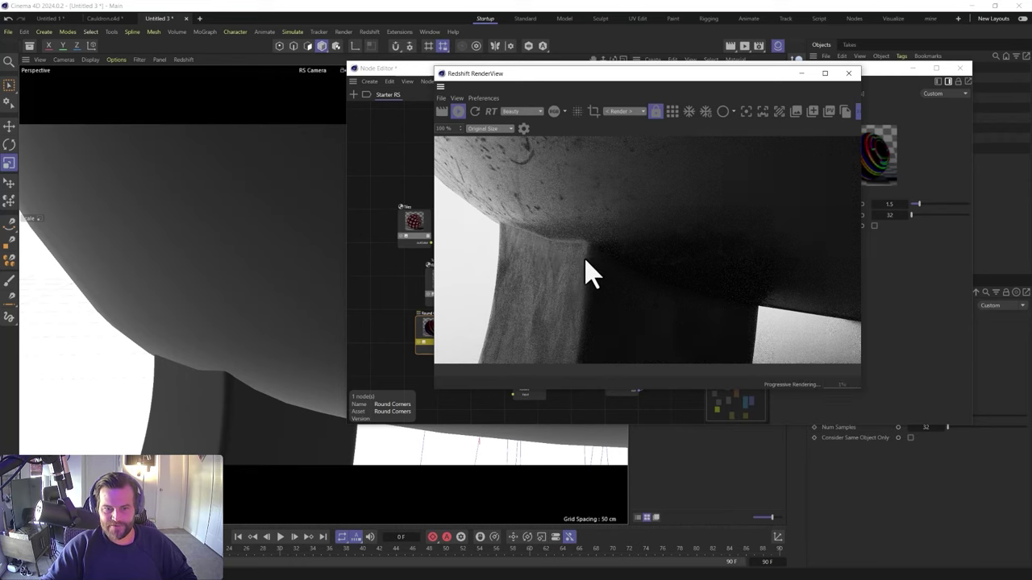
scroll(593, 276, "down", 4)
scroll(265, 230, "down", 5)
Frame the handle in the camera view, close the Node Editor, and move the handle's Cylinder slightly toward the cauldron body
left_click_drag(235, 179, 236, 240, "alt")
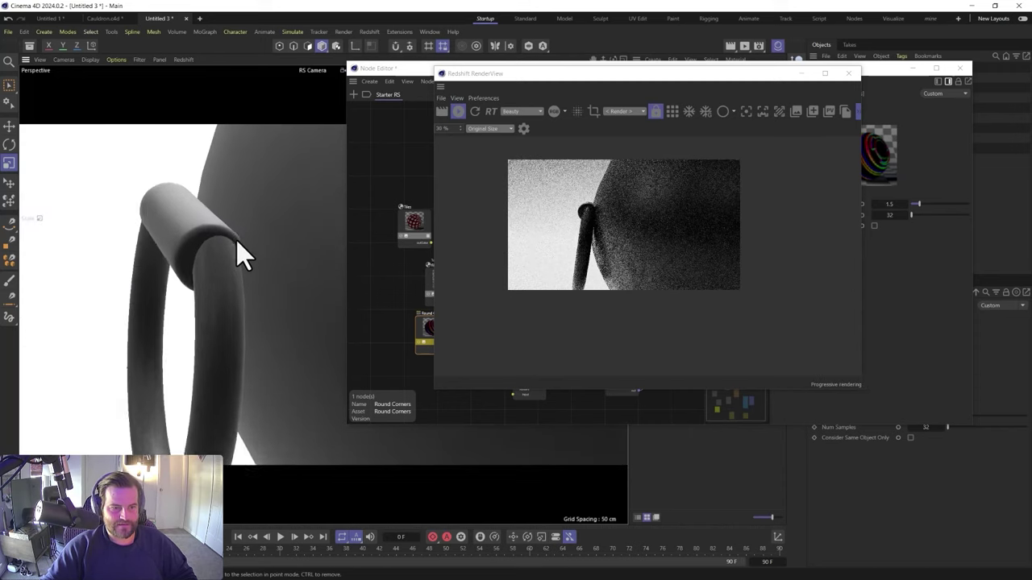
scroll(237, 240, "up", 2)
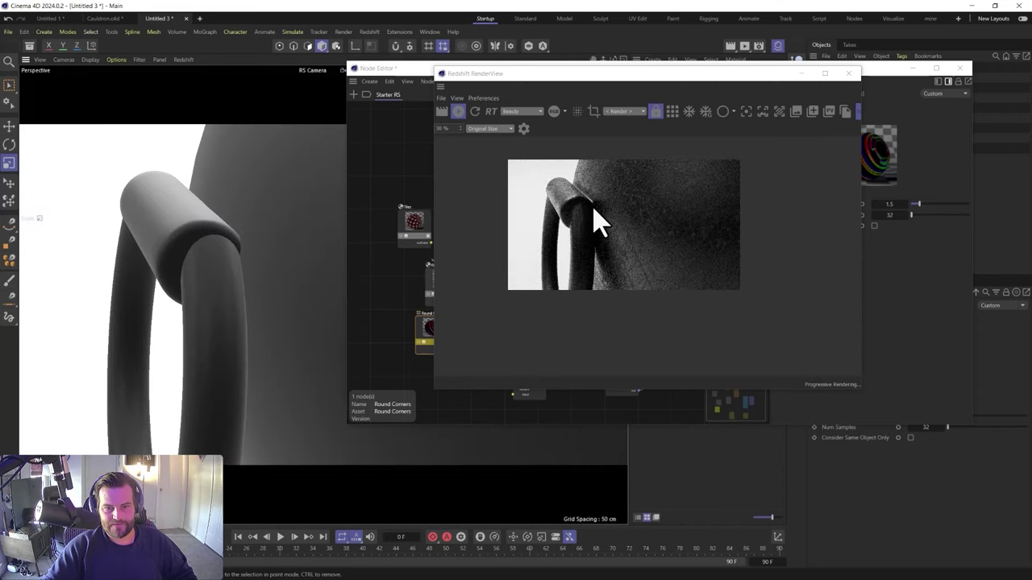
left_click(199, 230)
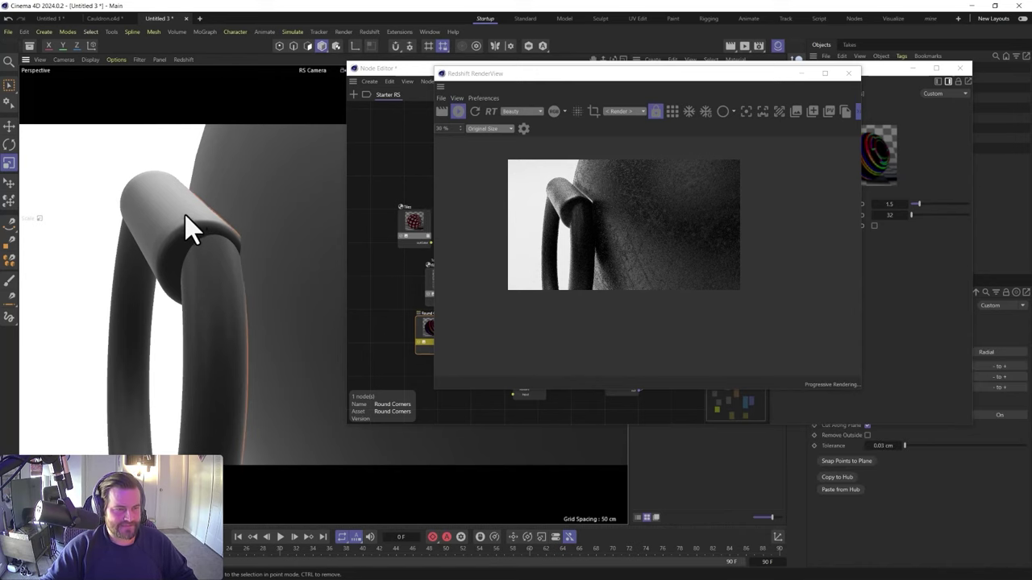
left_click(961, 69)
left_click_drag(685, 81, 526, 160)
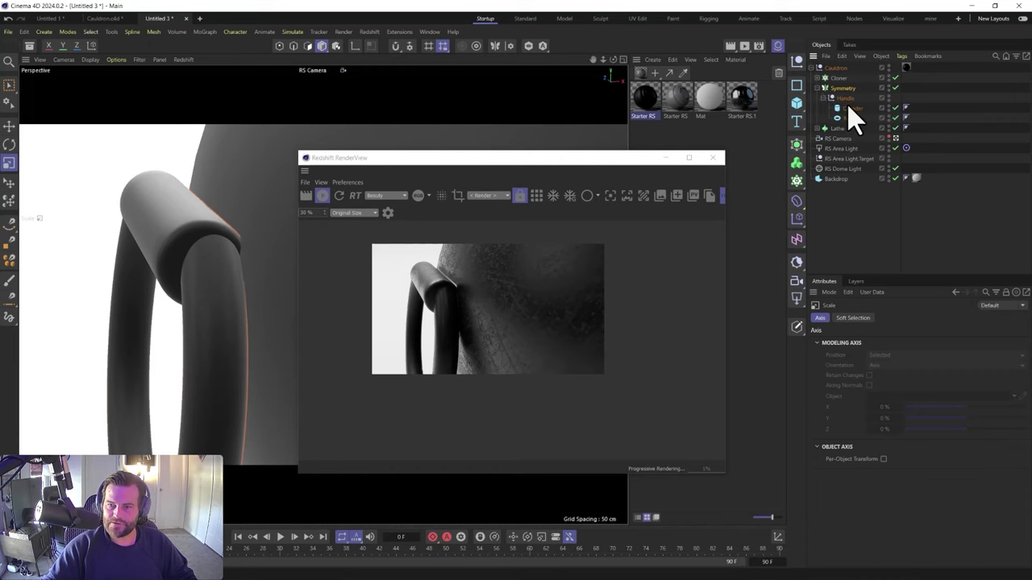
left_click(851, 109)
key("e")
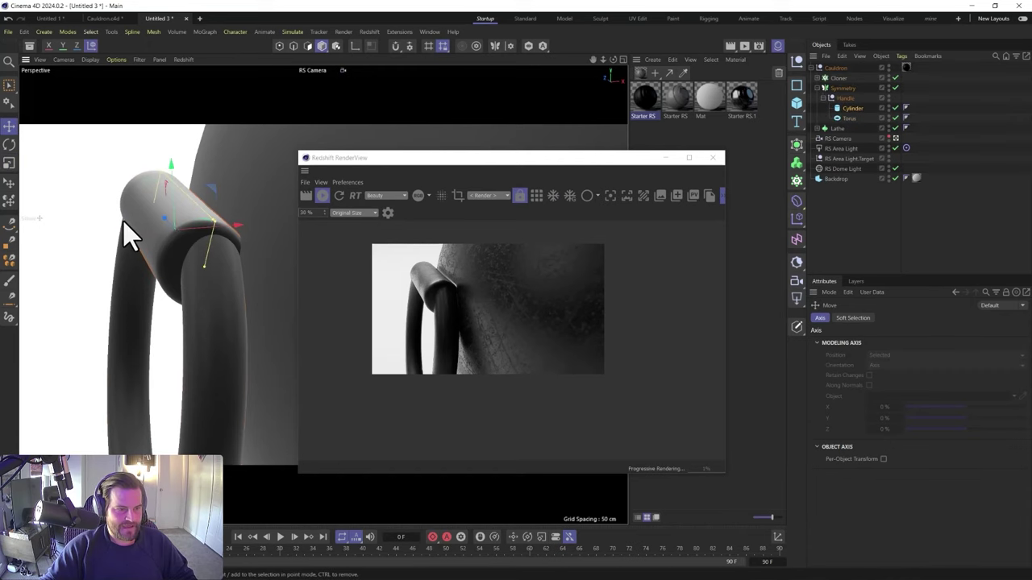
left_click_drag(208, 242, 196, 195)
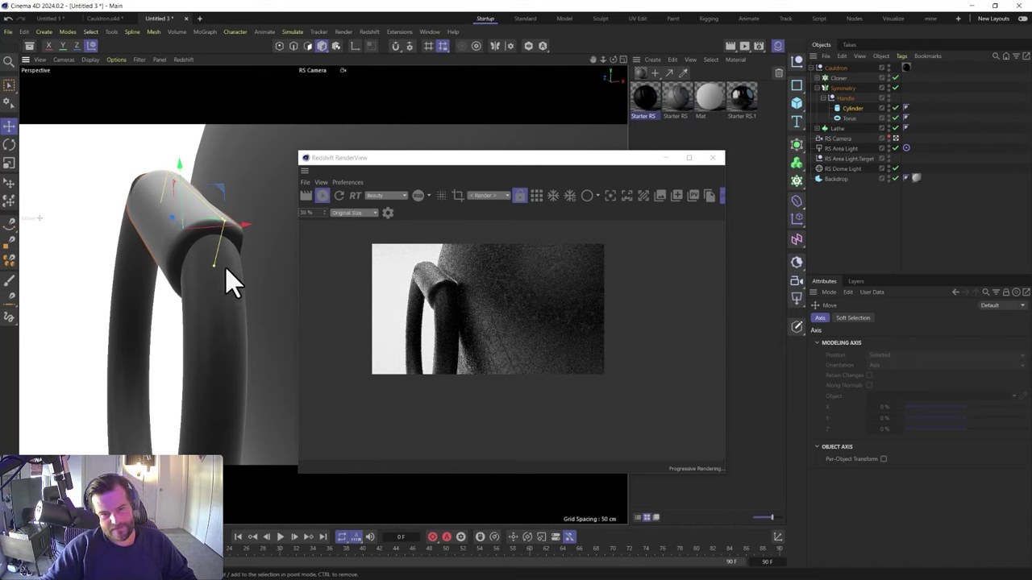
left_click_drag(182, 177, 180, 191)
left_click_drag(238, 236, 243, 236)
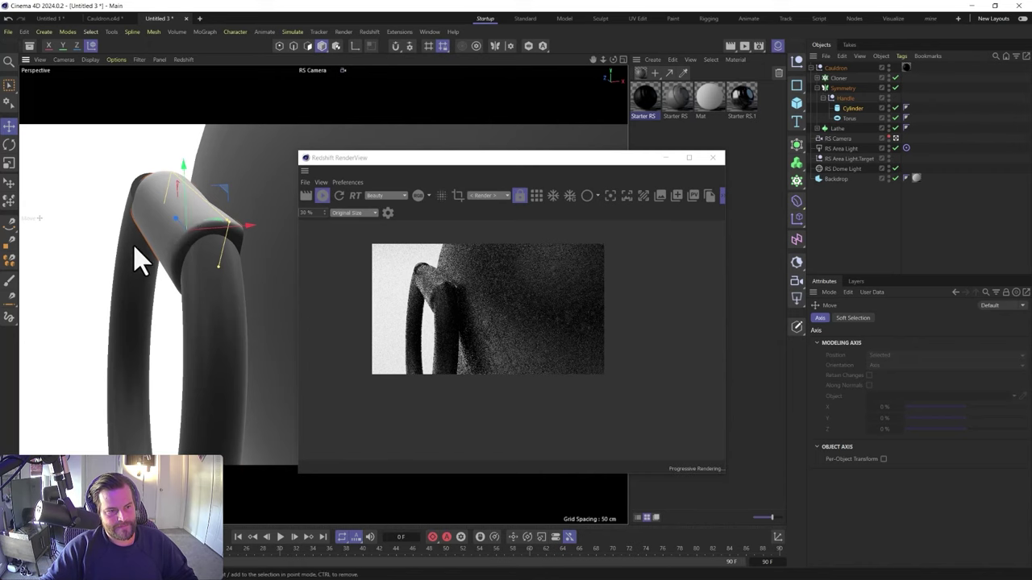
Adjust the handle's Torus ring to sit under the Cylinder and check the joint up close in the RenderView
left_click(153, 234)
left_click(180, 323)
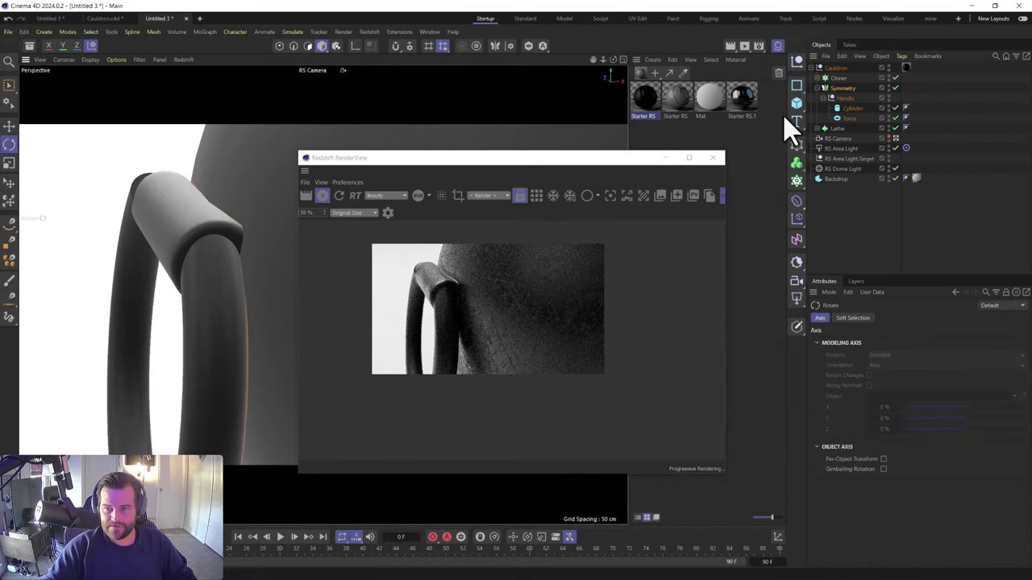
key("r")
left_click_drag(181, 383, 211, 379)
key("e")
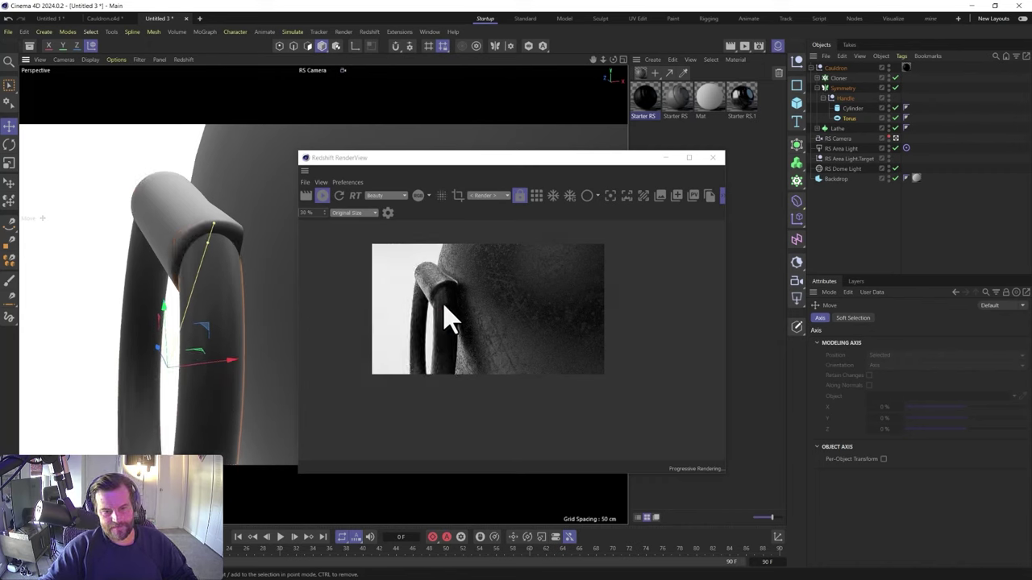
scroll(448, 318, "up", 4)
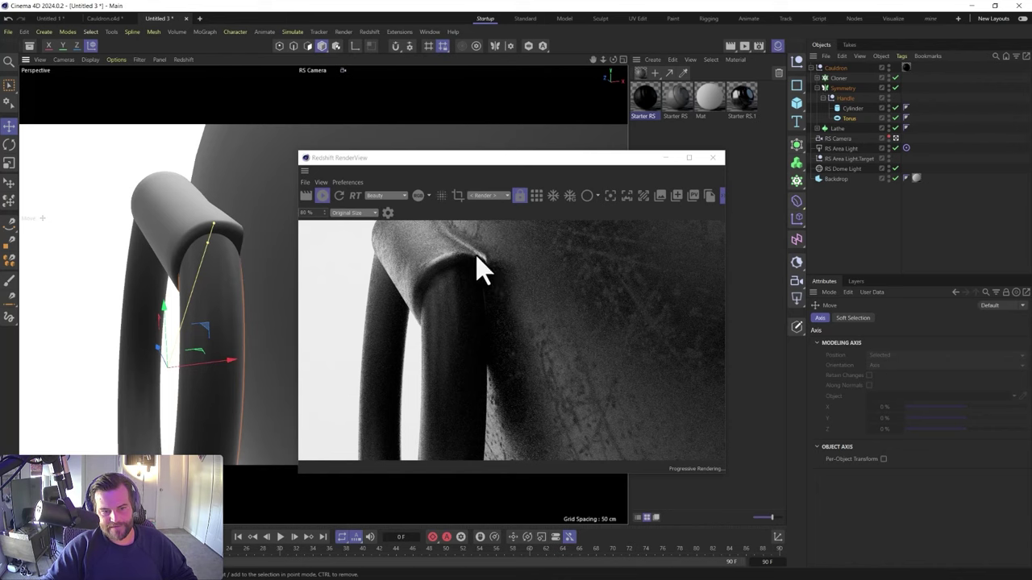
scroll(475, 278, "down", 4)
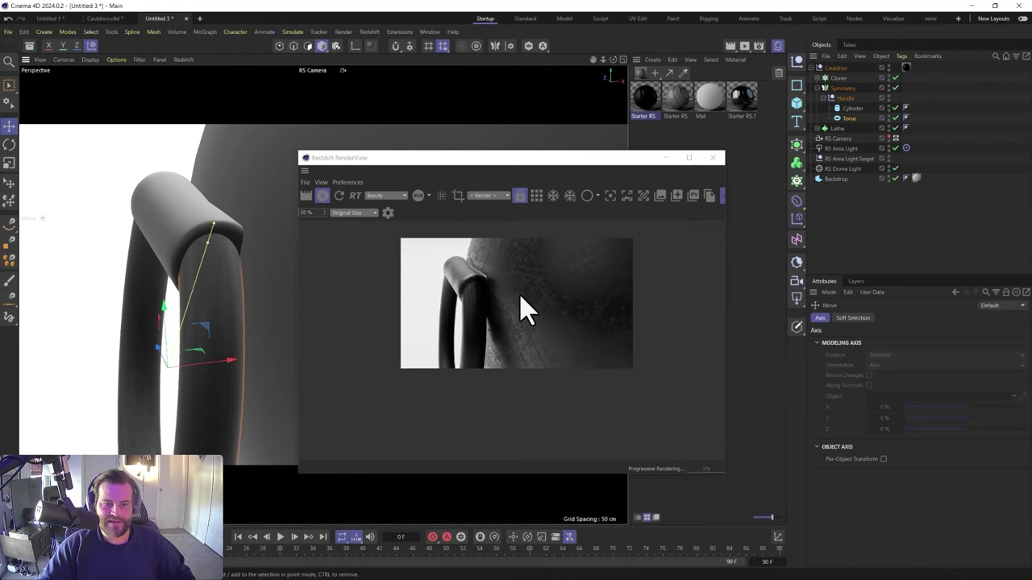
Inspect the blended joint between the handle's ring and cylinder up close in the RenderView
scroll(524, 309, "down", 1)
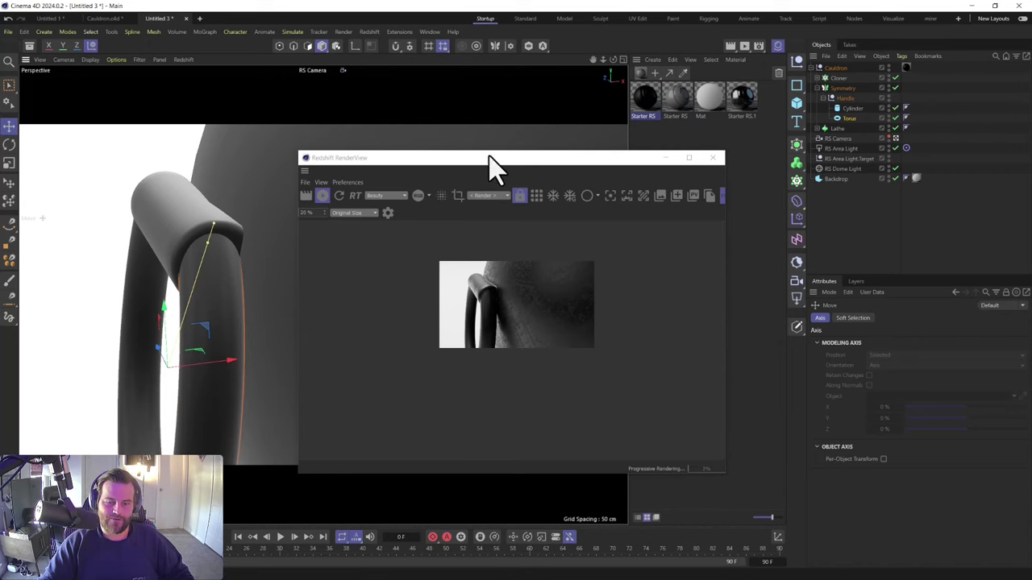
scroll(495, 299, "up", 5)
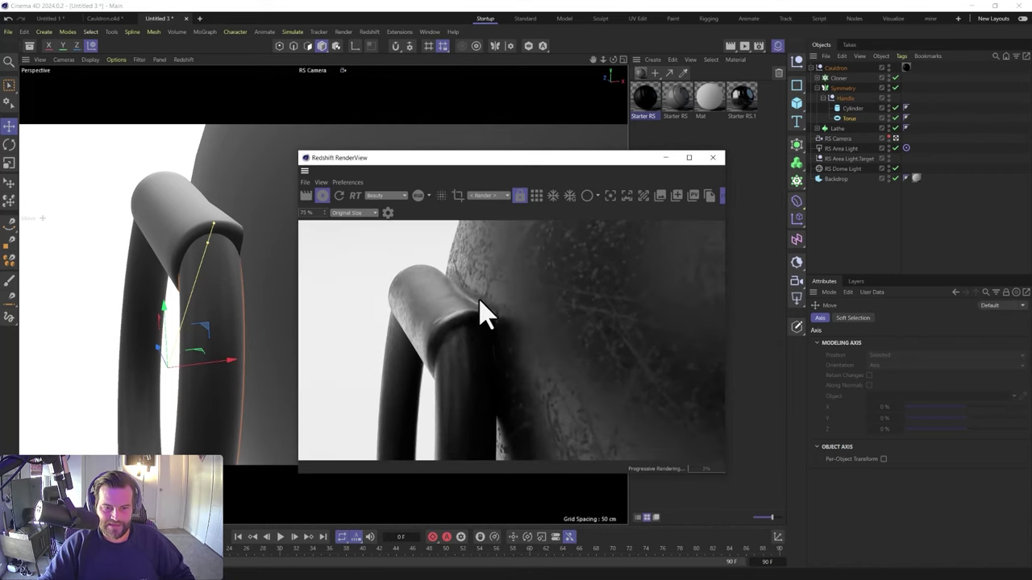
scroll(532, 342, "down", 4)
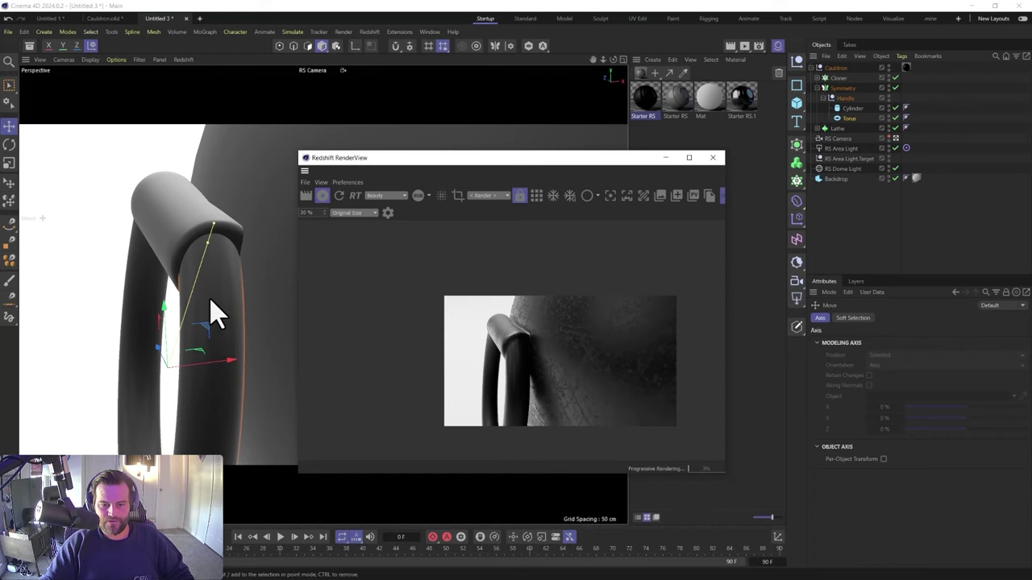
Move the RenderView aside and pull the camera back to view the whole cauldron from the front and from above
left_click_drag(615, 162, 909, 145)
right_click_drag(480, 246, 465, 453, "alt")
middle_click_drag(527, 297, 153, 322, "alt")
right_click_drag(369, 285, 355, 387, "alt")
left_click_drag(378, 334, 432, 314, "alt")
left_click_drag(887, 142, 876, 142)
left_click_drag(523, 136, 519, 131)
left_click_drag(452, 137, 686, 115)
left_click_drag(412, 354, 424, 344, "alt")
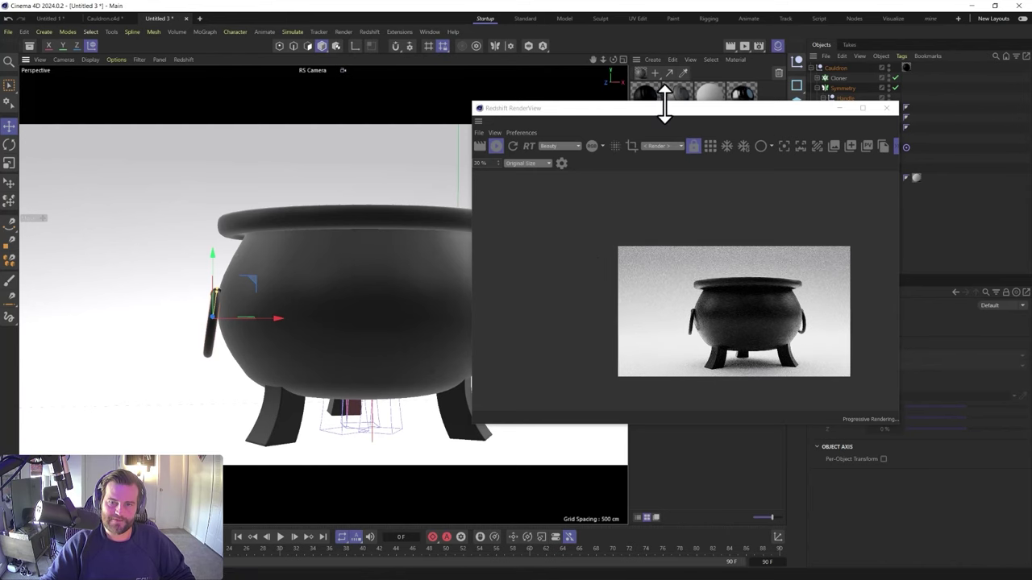
left_click_drag(373, 239, 376, 316, "alt")
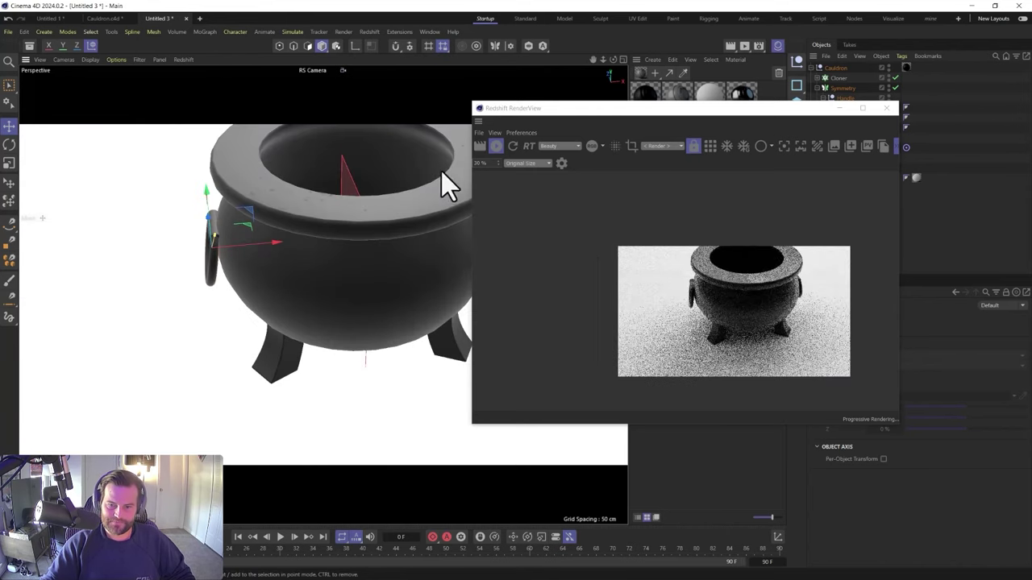
Reopen the Starter RS material in the Node Editor, reframe the cauldron from the front, and place an enlarged RenderView beside the editor
left_click_drag(690, 107, 319, 105)
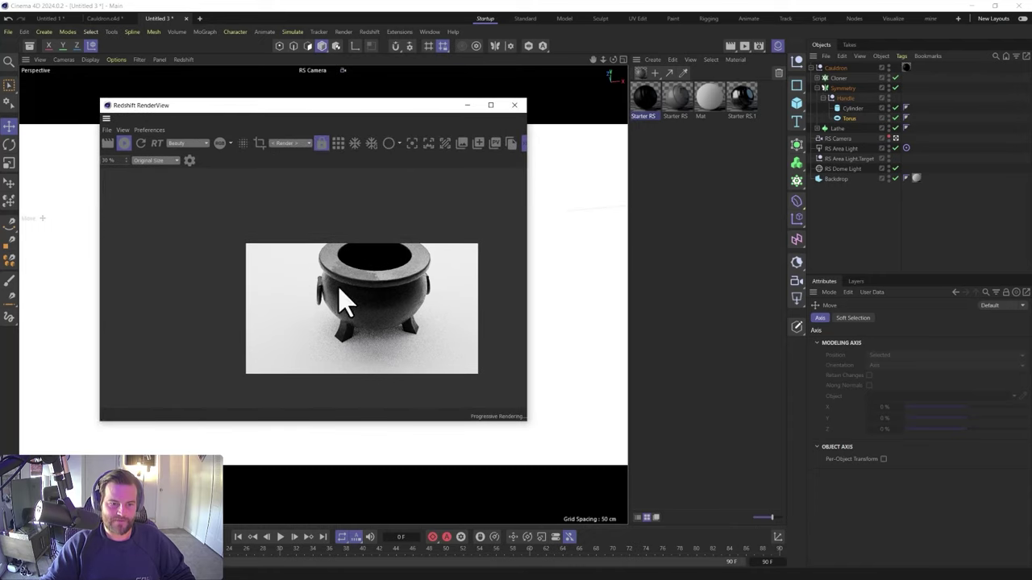
double_click(655, 98)
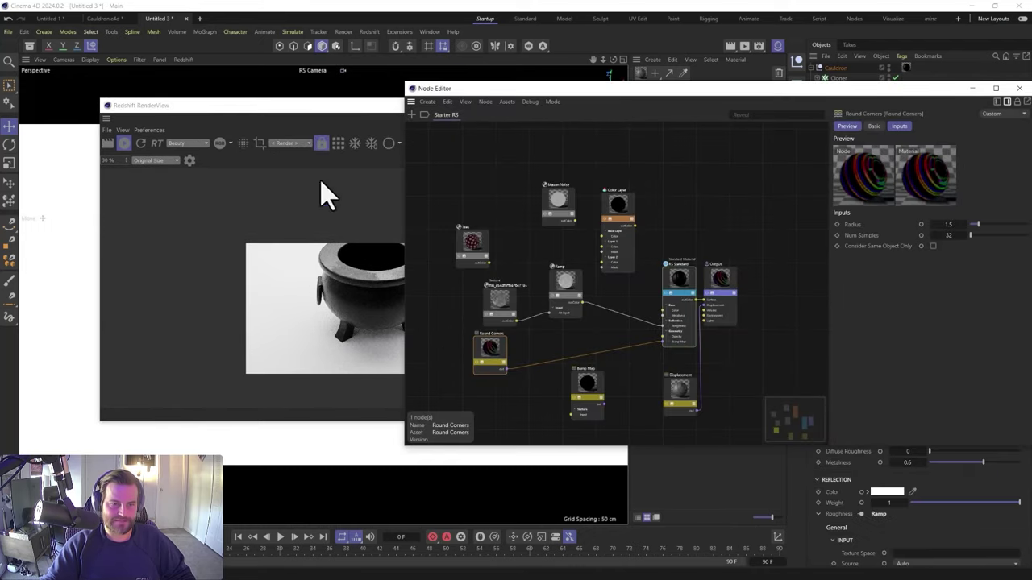
left_click_drag(384, 111, 669, 137)
left_click_drag(395, 307, 260, 299, "alt")
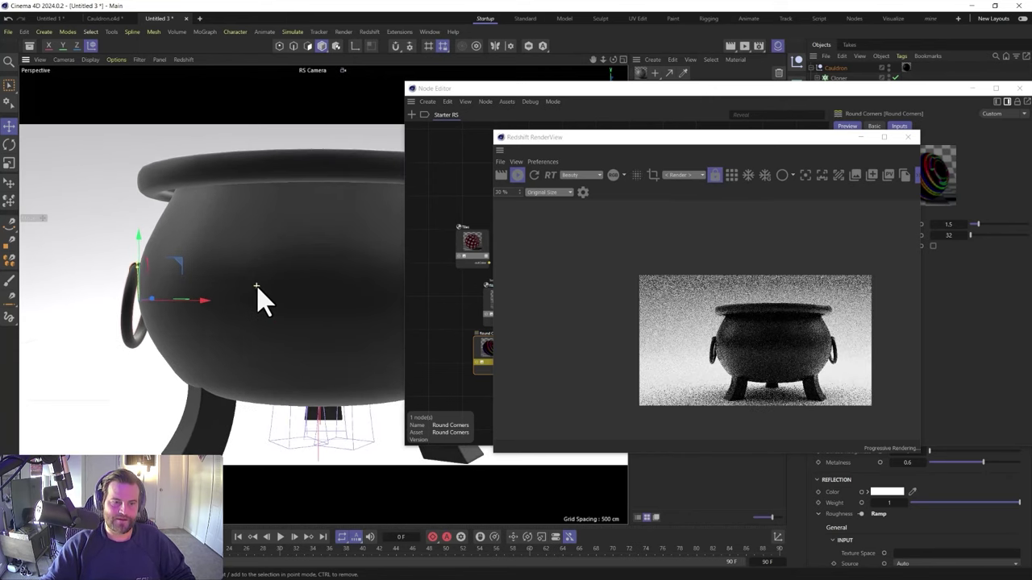
left_click_drag(693, 137, 170, 113)
scroll(234, 350, "up", 5)
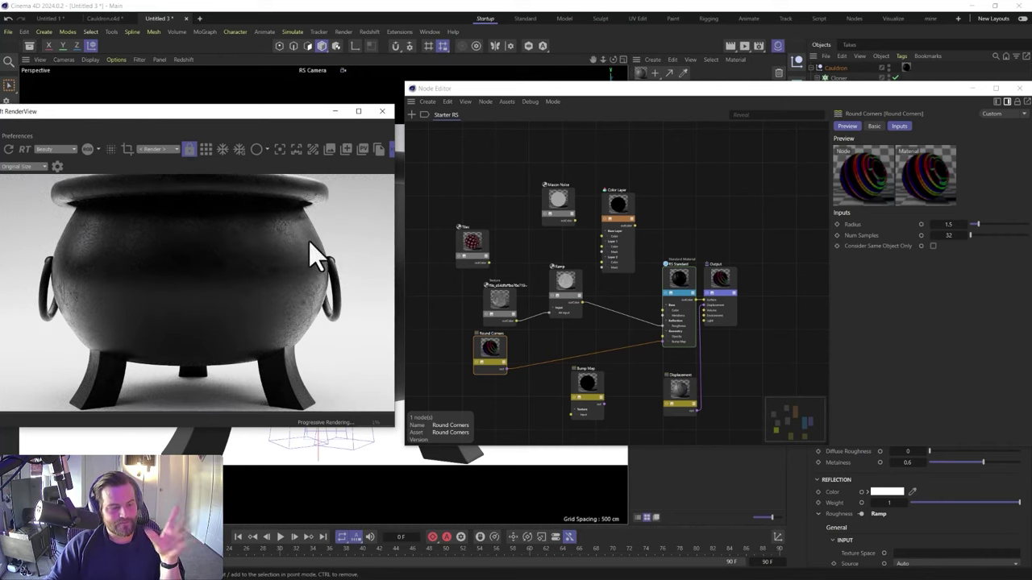
Show the Asset Browser, move the RenderView off it, and browse the surface imperfection textures
left_click(31, 47)
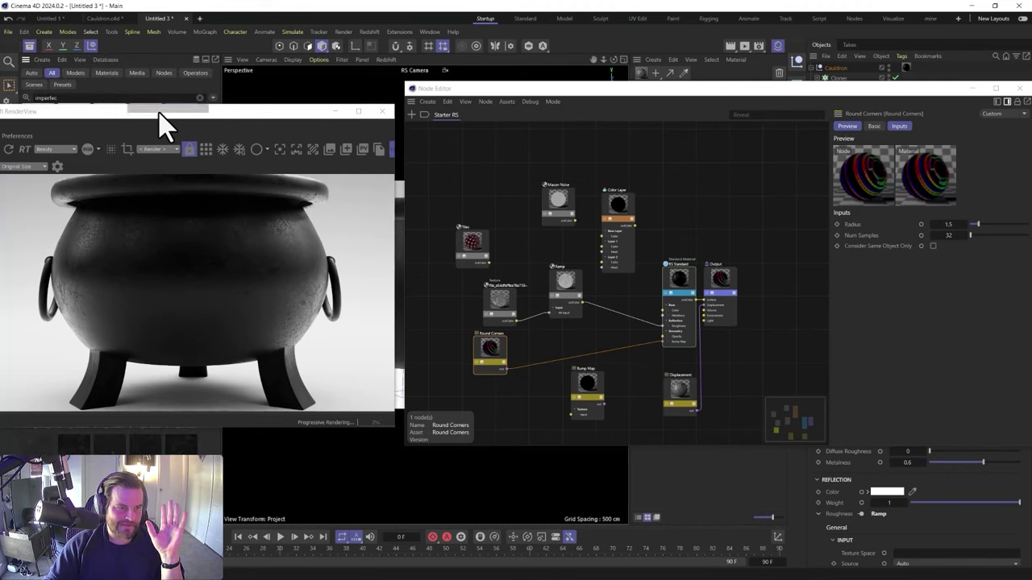
left_click_drag(159, 114, 2, 257)
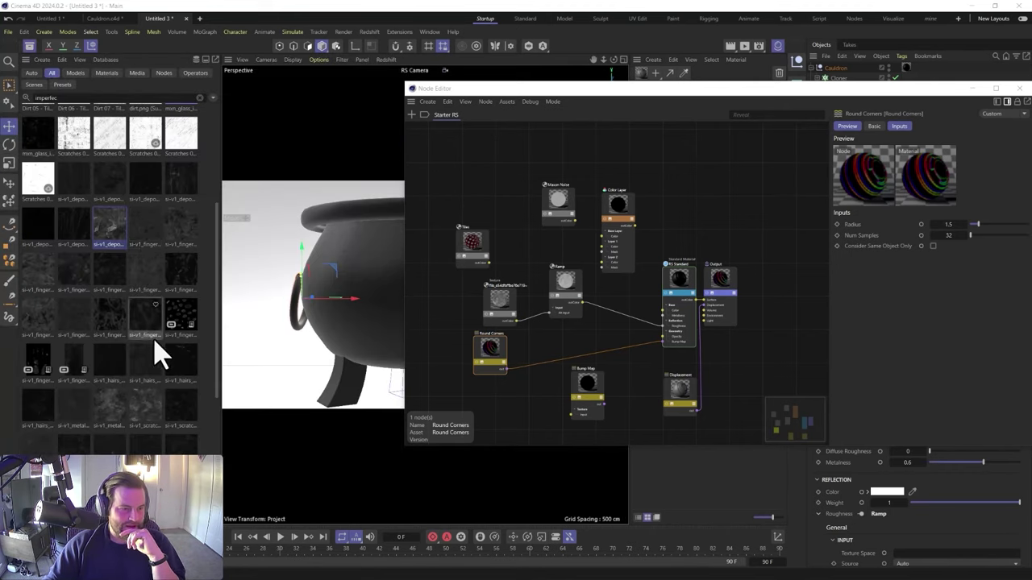
scroll(166, 346, "down", 4)
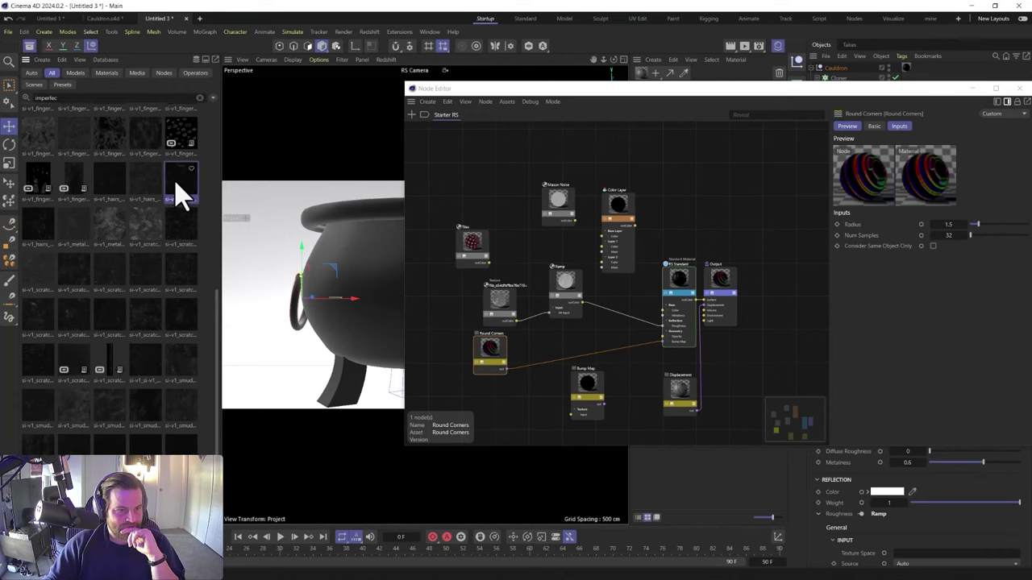
Try the si-v1_hairs_03_15cm.png texture in the node graph, inspect it on the cauldron in the RenderView, and remove its node
left_click_drag(179, 194, 524, 419)
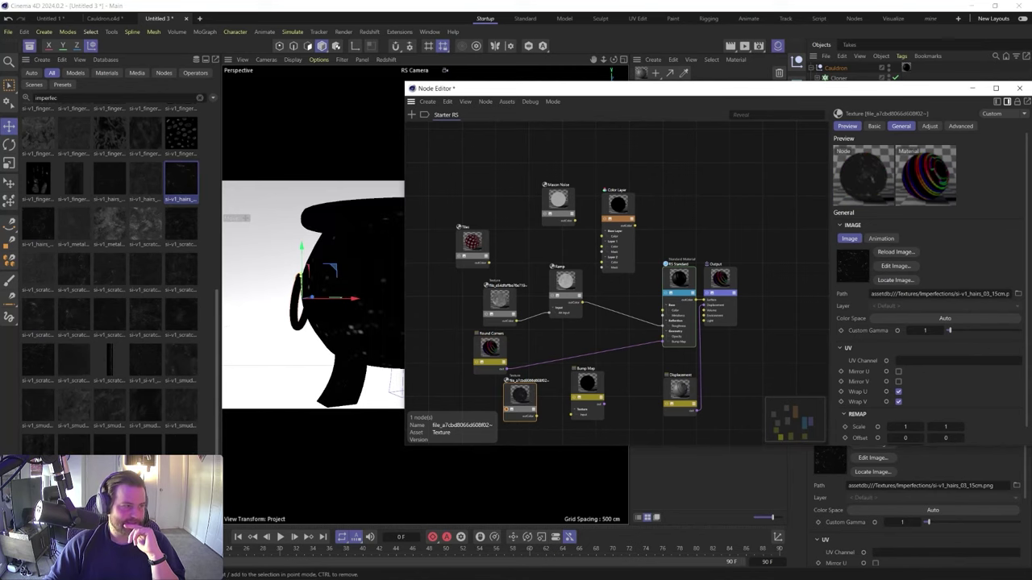
left_click_drag(16, 282, 216, 81)
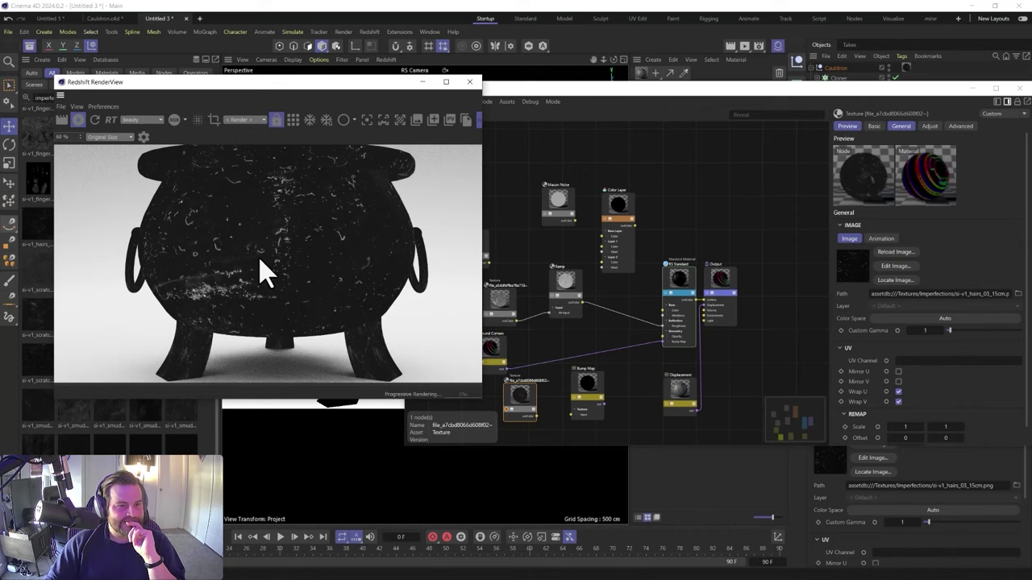
scroll(263, 271, "down", 1)
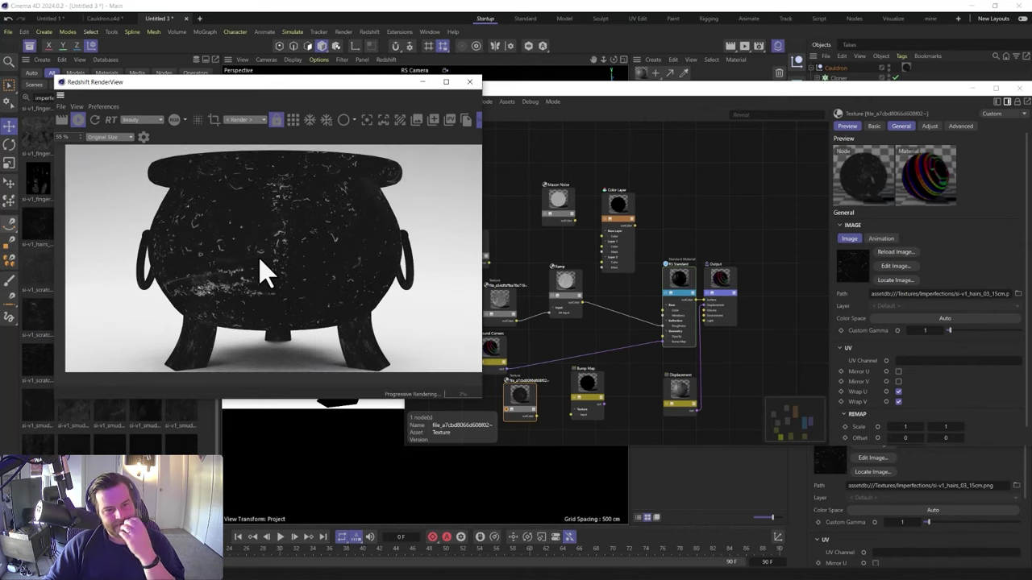
left_click_drag(242, 83, 763, 101)
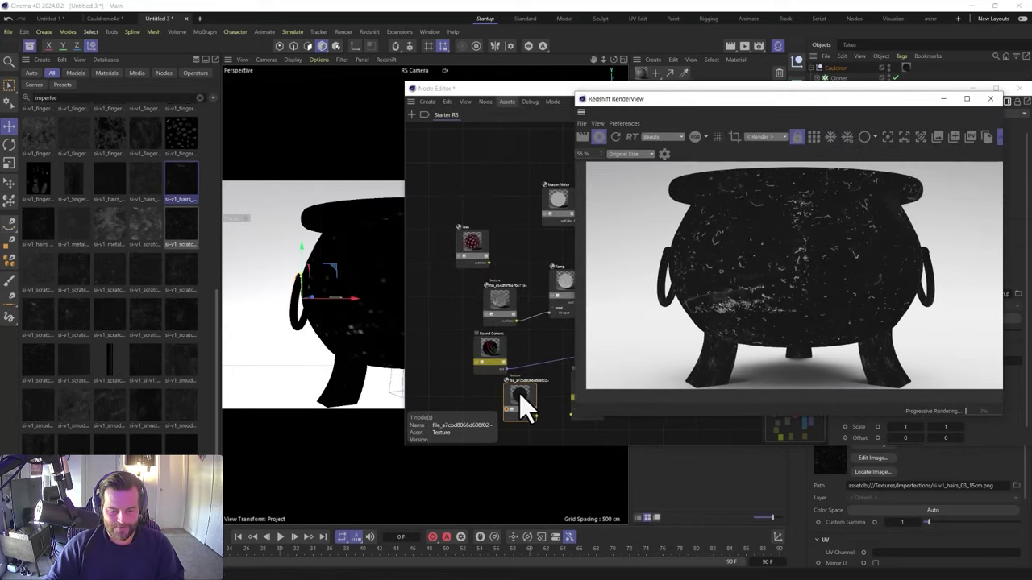
left_click(518, 396)
Add the si-v1_scratches_07_10cm.png texture near the Bump Map node and preview it alone on the cauldron in the RenderView
left_click_drag(181, 278, 505, 408)
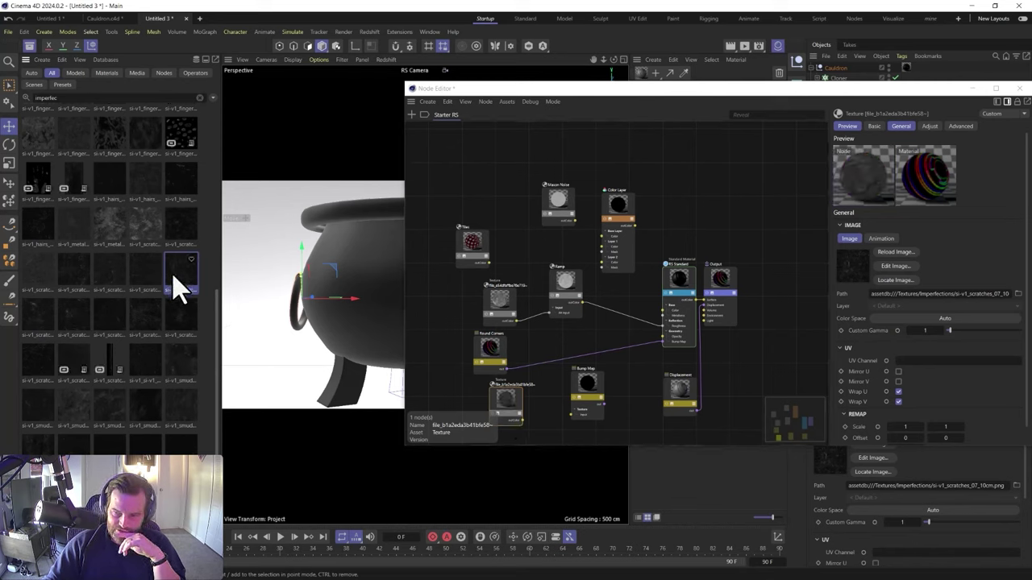
left_click_drag(507, 424, 516, 420)
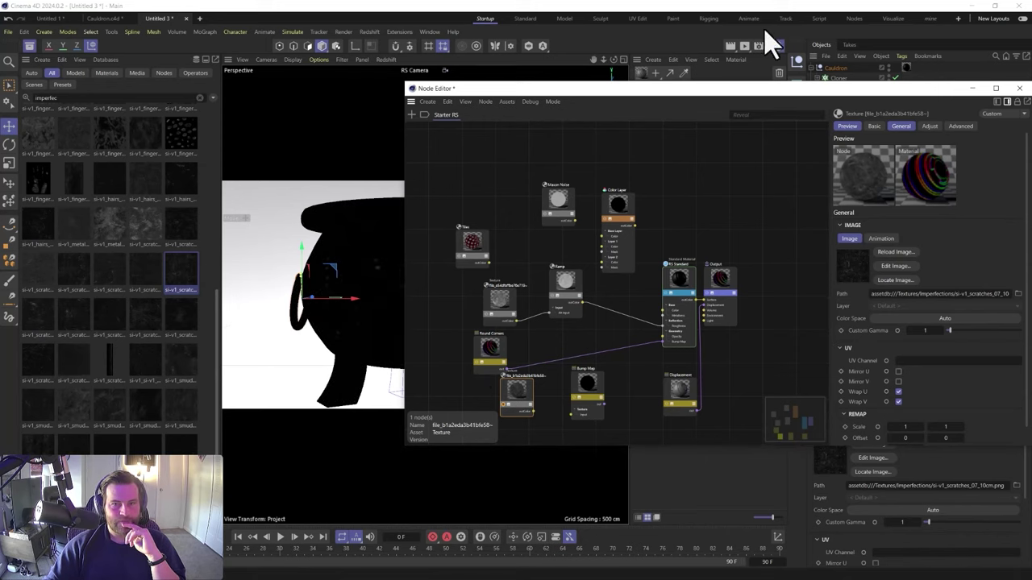
left_click_drag(739, 44, 766, 98)
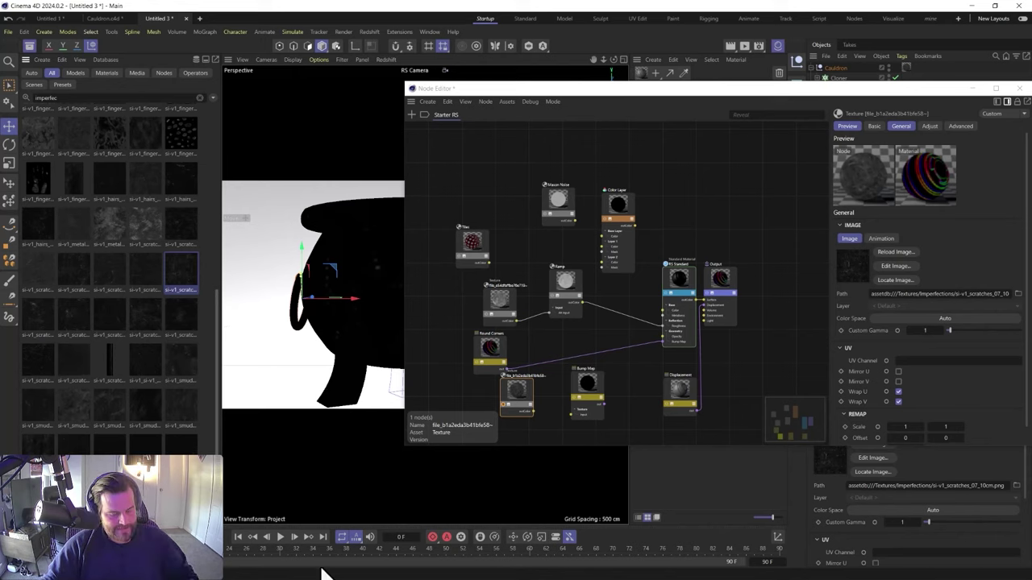
key("super")
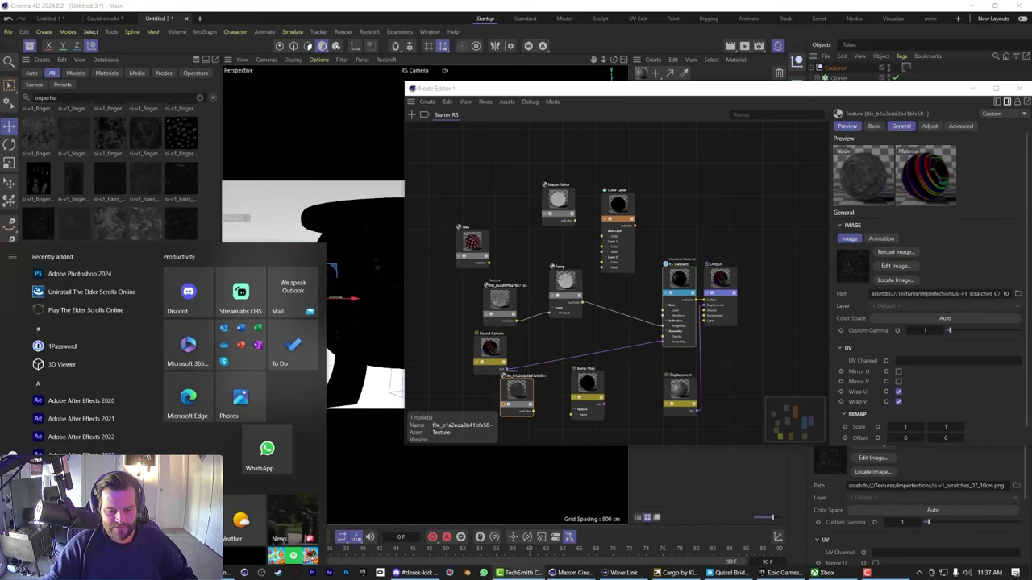
mouse_move(572, 573)
left_click(585, 527)
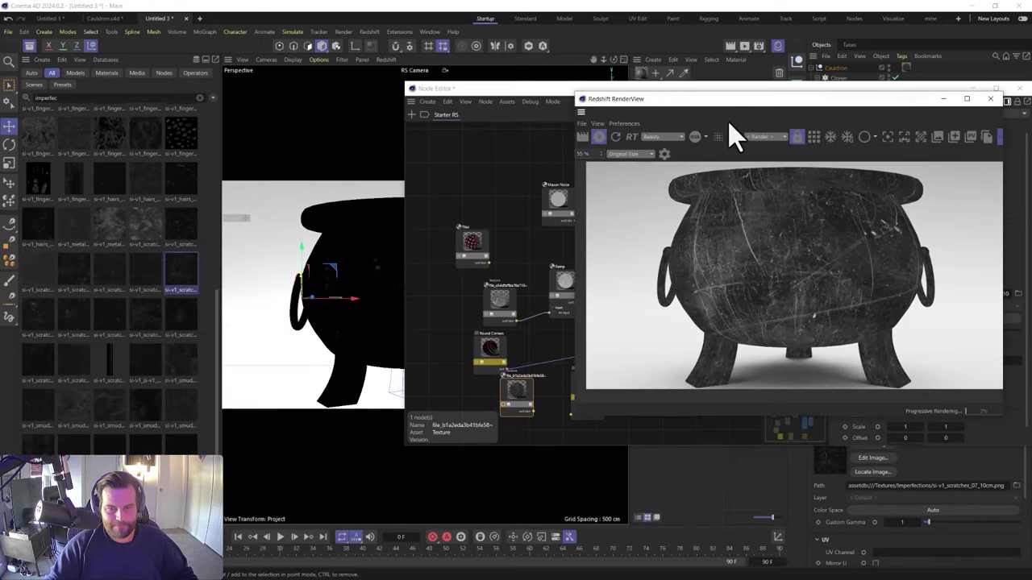
left_click_drag(779, 103, 222, 113)
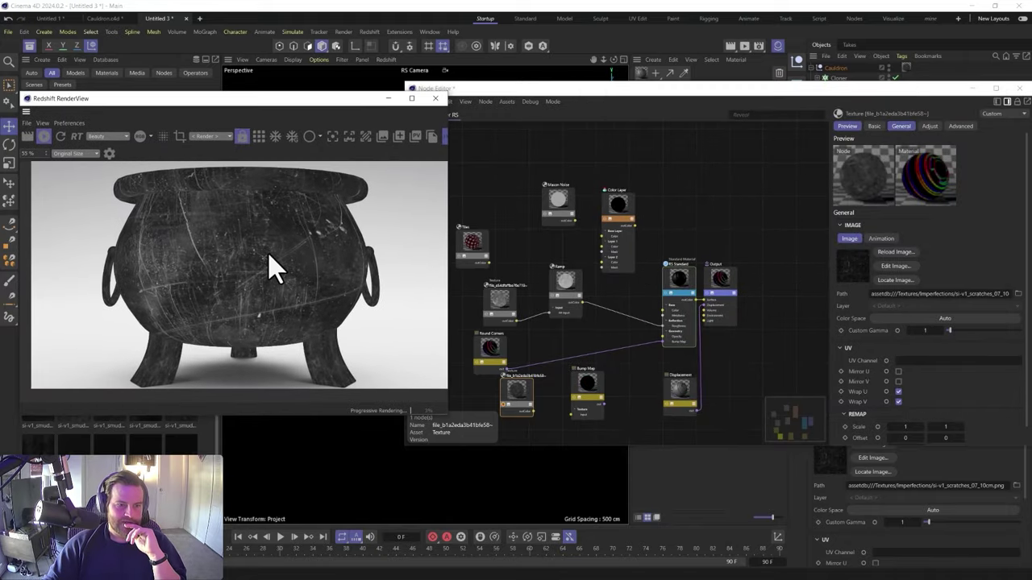
Set the scratches texture's Remap Scale to 4 in both directions
left_click(519, 393)
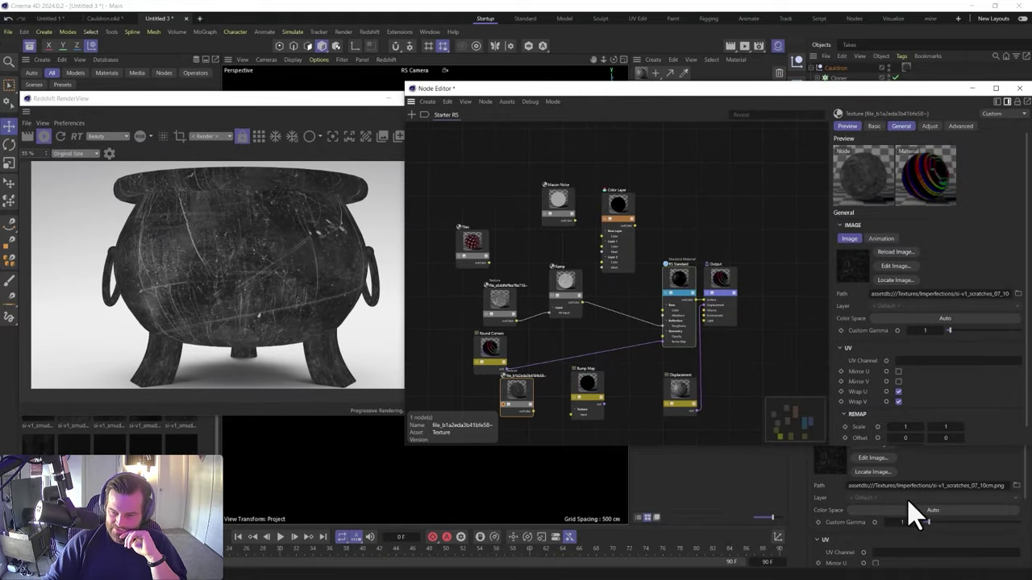
left_click(905, 429)
type("4")
key("Tab")
type("4")
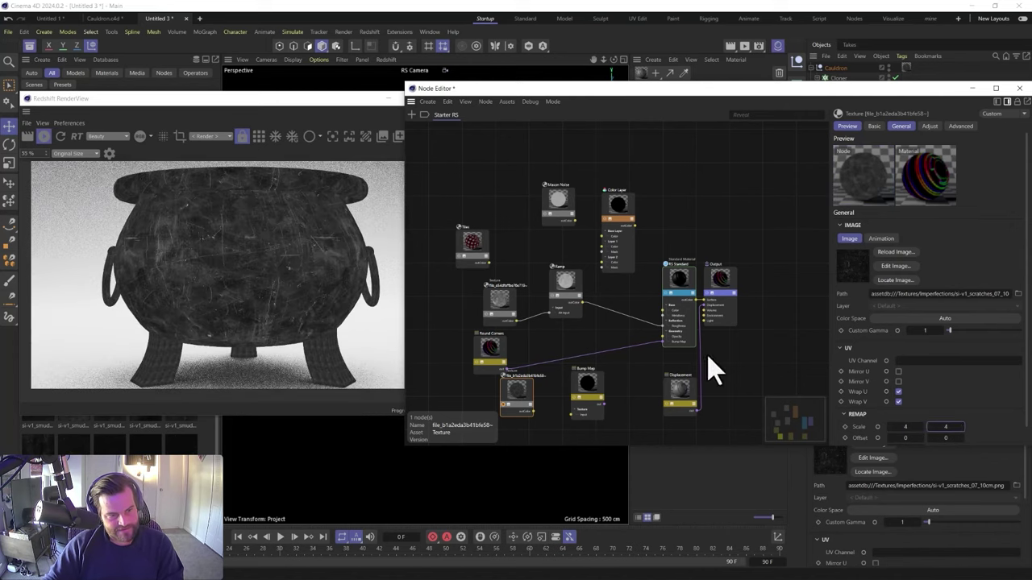
Make room beside the scratches texture node and add a Ramp node between it and the Bump Map
left_click_drag(508, 385, 462, 390)
key("shift+c")
type("ramop")
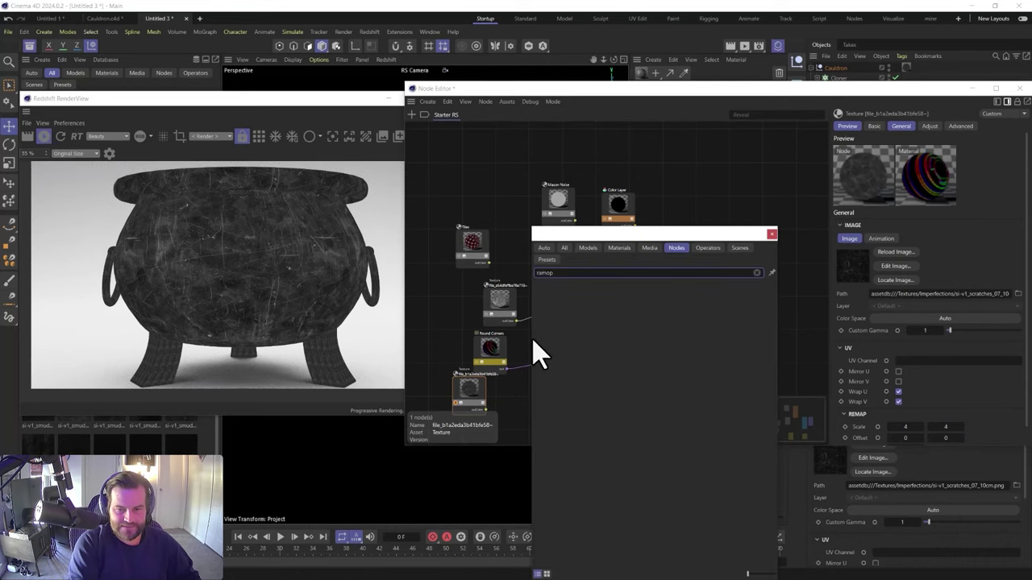
key("BackSpace")
key("BackSpace")
type("p")
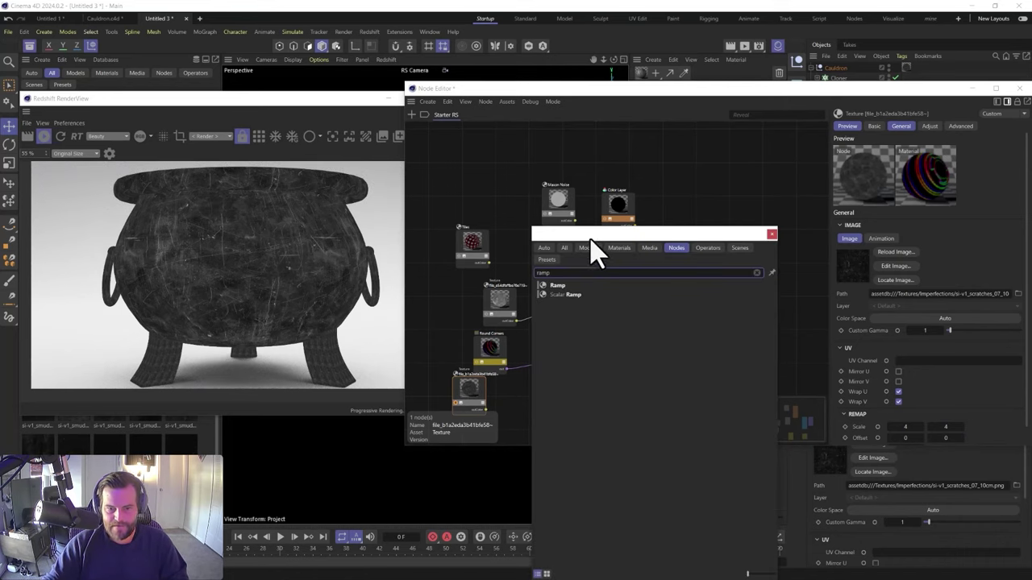
left_click_drag(590, 237, 733, 205)
left_click_drag(689, 253, 594, 340)
left_click_drag(524, 411, 511, 422)
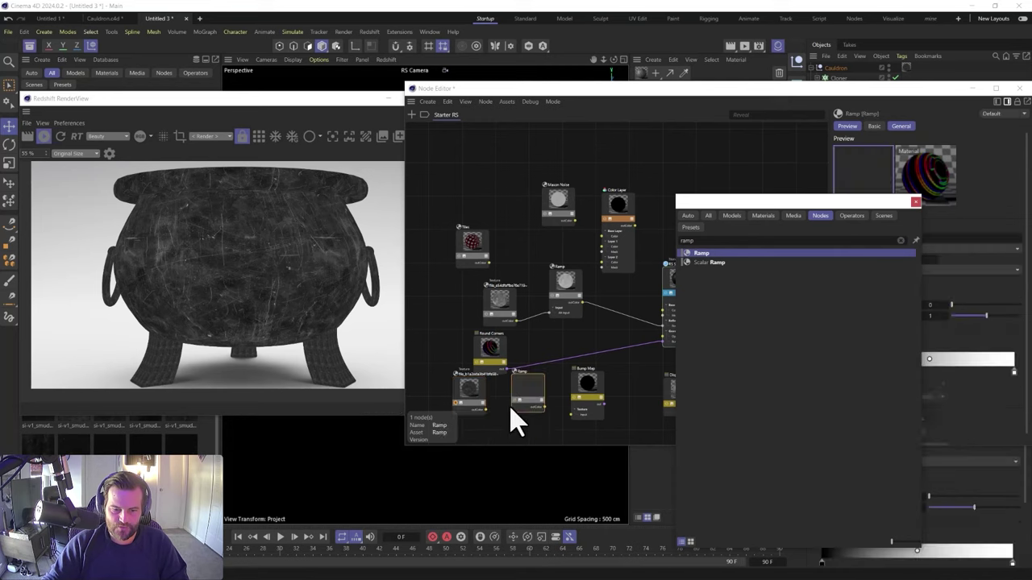
Connect the scratches texture through the Ramp's Alt Input into the Bump Map, and route that to the material's Bump Map port
left_click(522, 409)
left_click(529, 405)
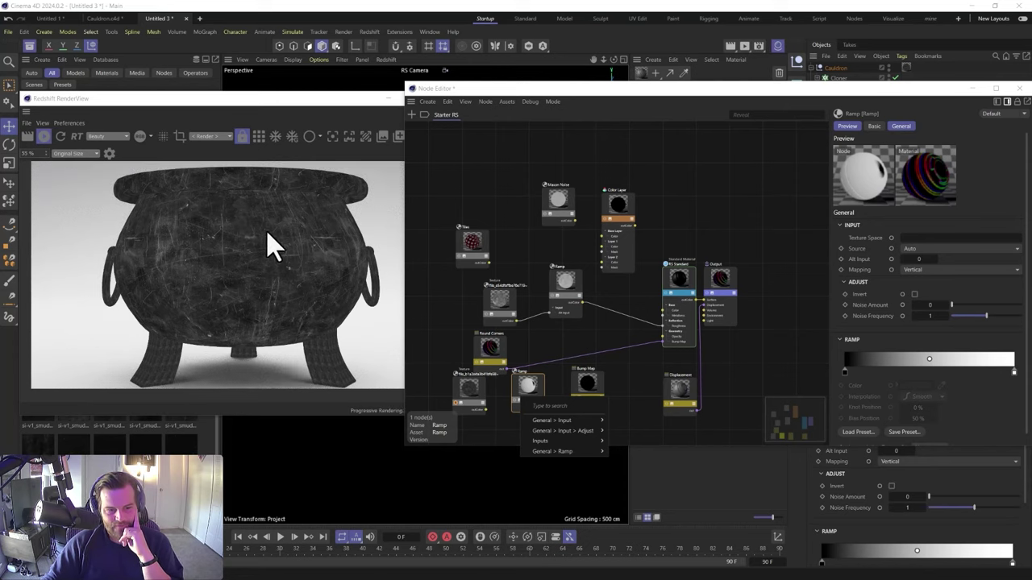
left_click(495, 425)
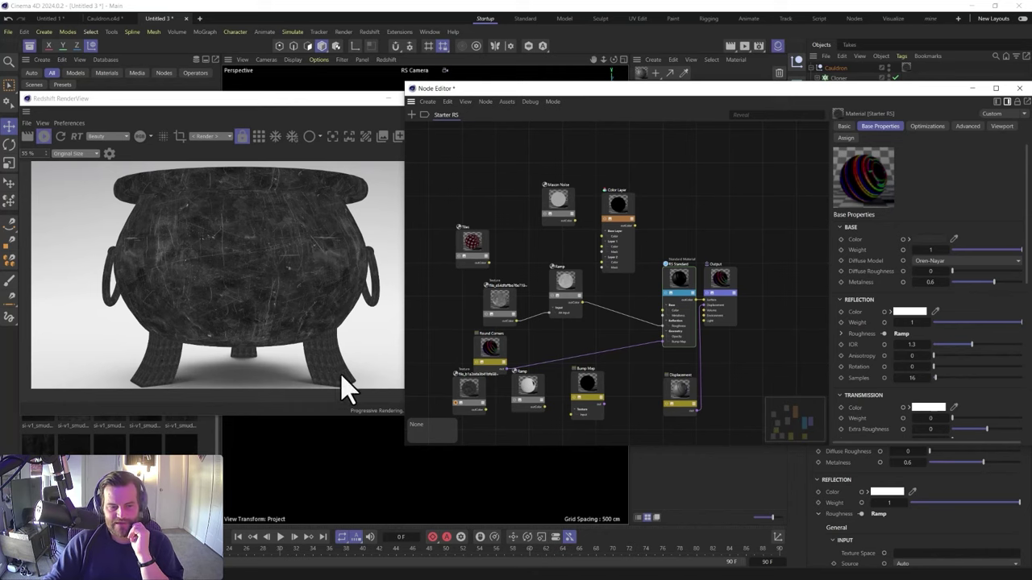
left_click(532, 401)
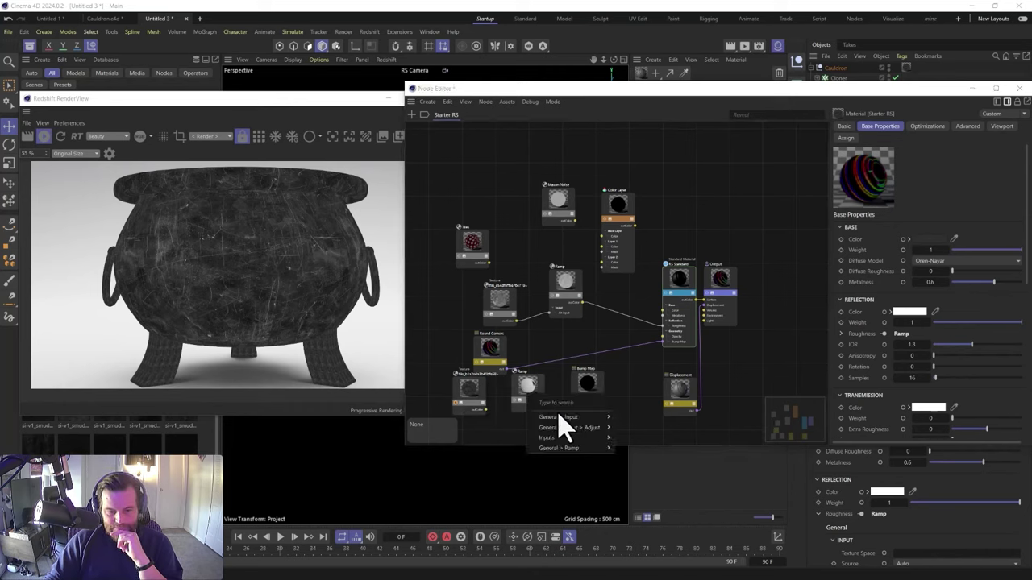
left_click(645, 448)
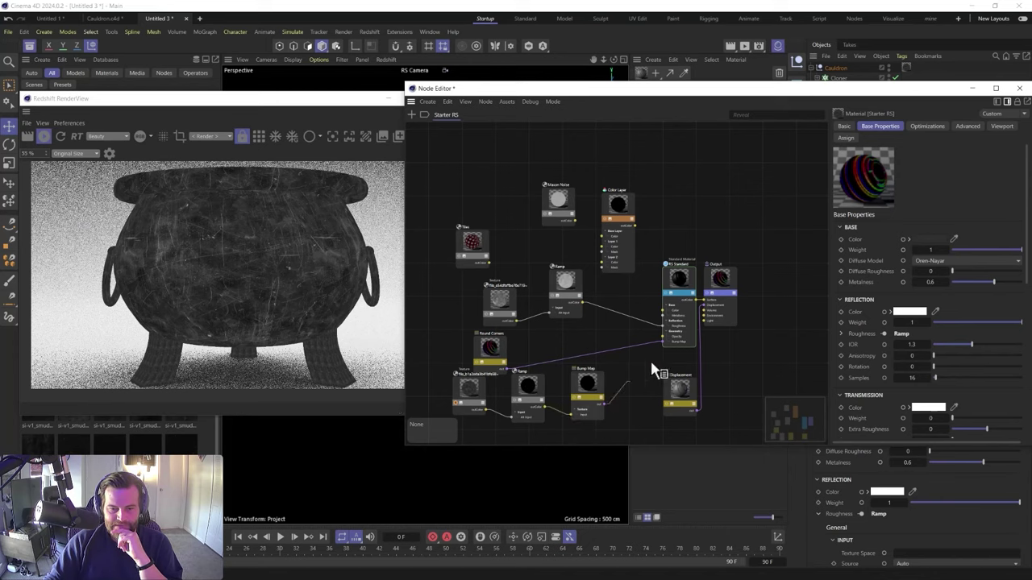
left_click_drag(669, 340, 664, 341)
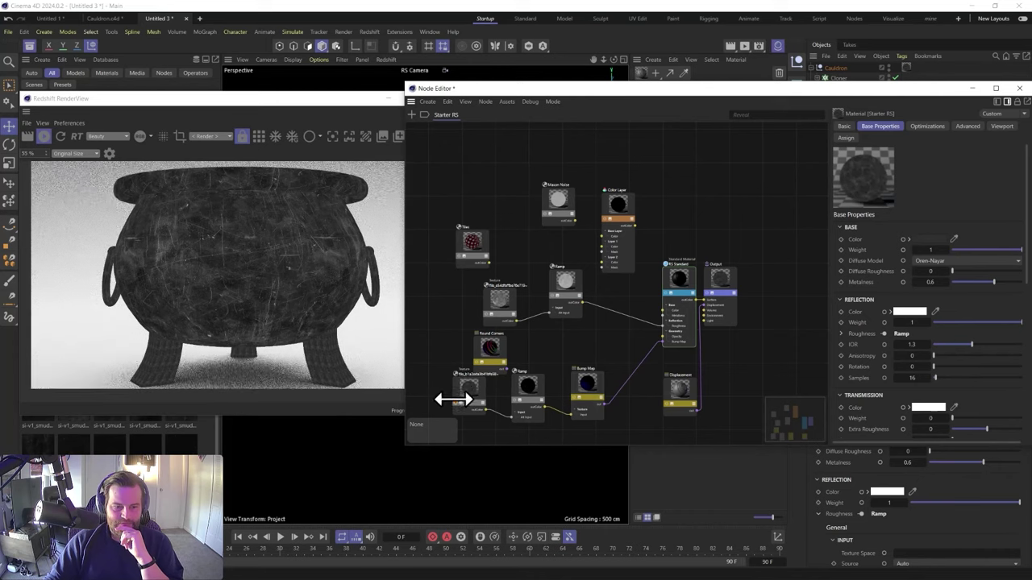
Preview the new Ramp alone and tighten its contrast, moving the black knot to about 20.5% and the white knot inward
left_click(528, 396)
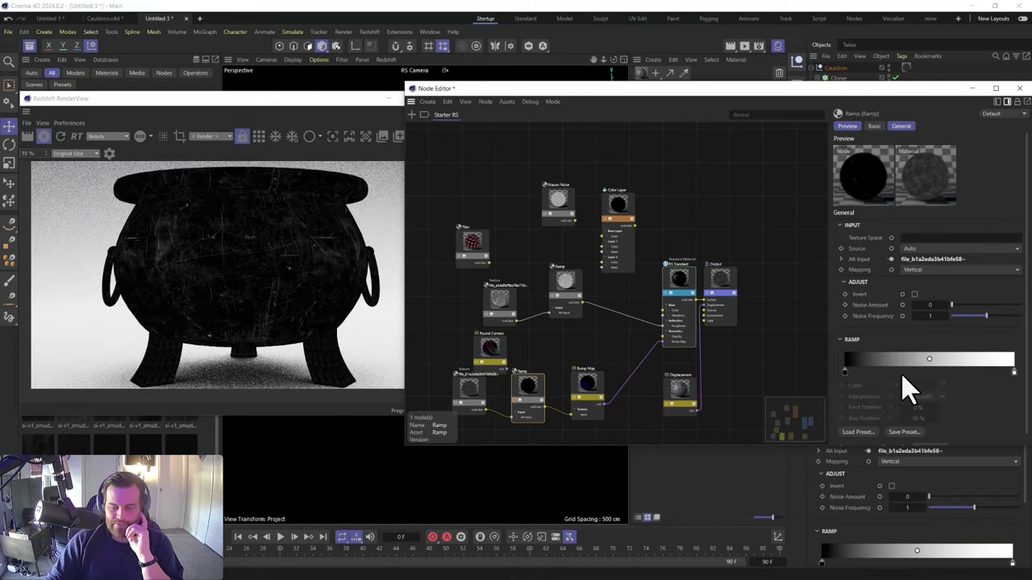
left_click_drag(1014, 379, 895, 380)
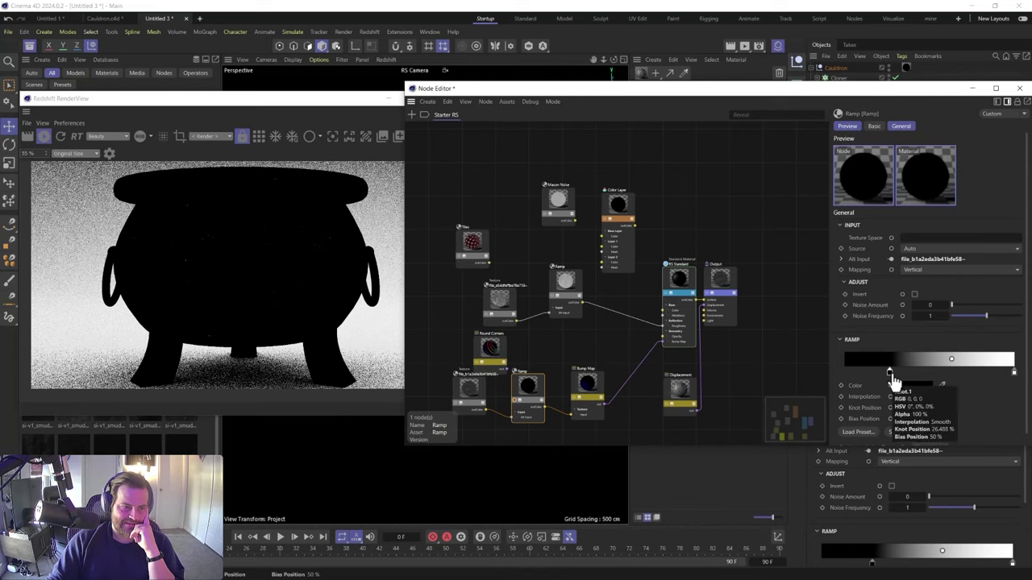
left_click_drag(1013, 372, 955, 376)
left_click_drag(889, 373, 880, 378)
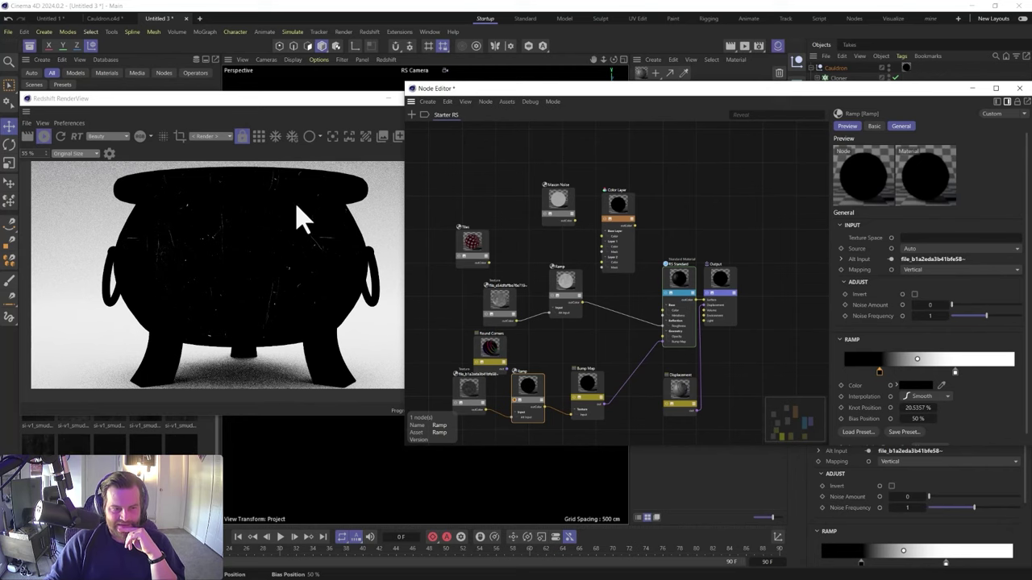
Set the Bump Map's Height Scale to -1 and check the scratches up close in the render
left_click(590, 395)
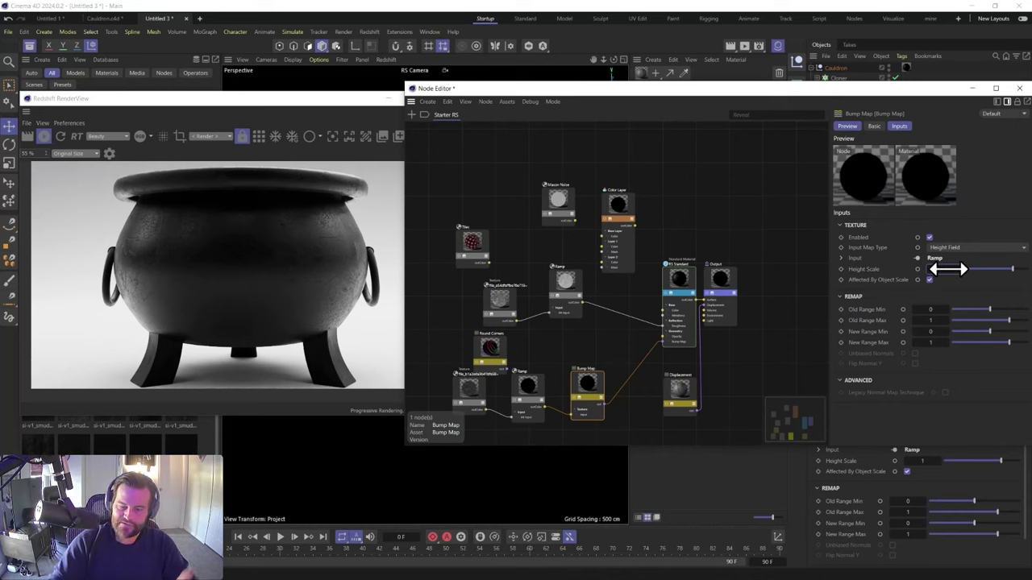
left_click_drag(949, 270, 930, 267)
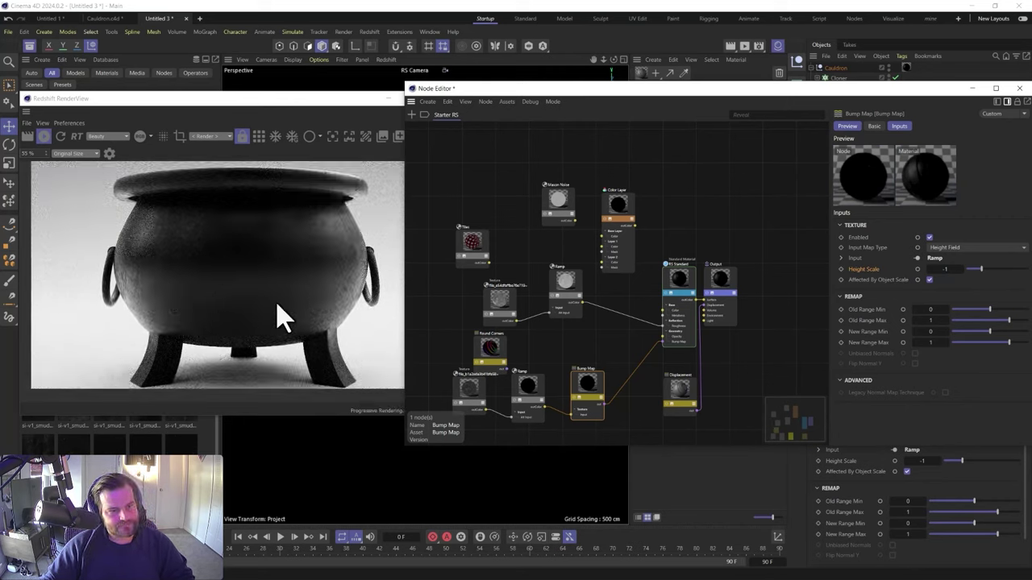
scroll(311, 261, "up", 4)
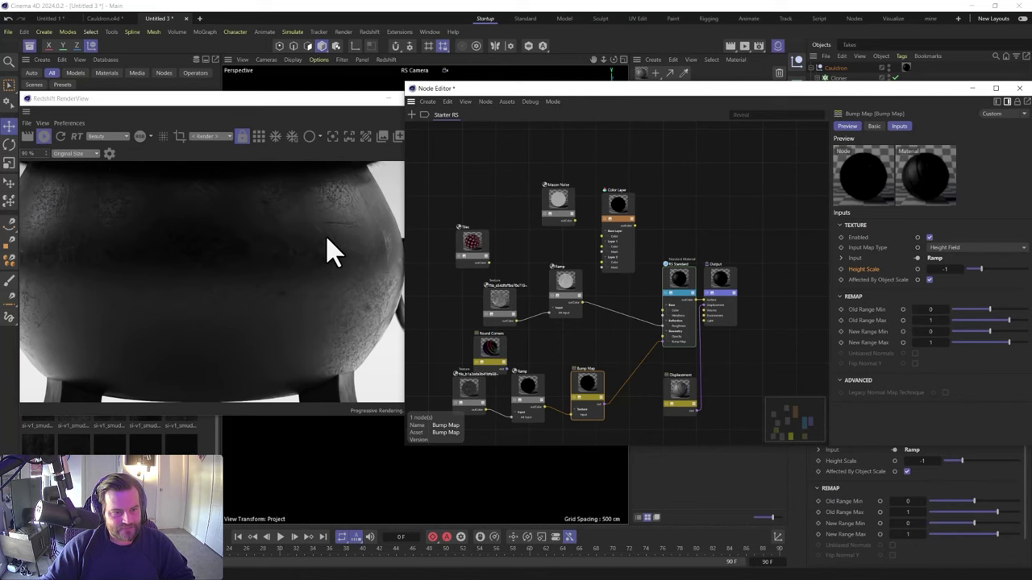
scroll(274, 314, "down", 2)
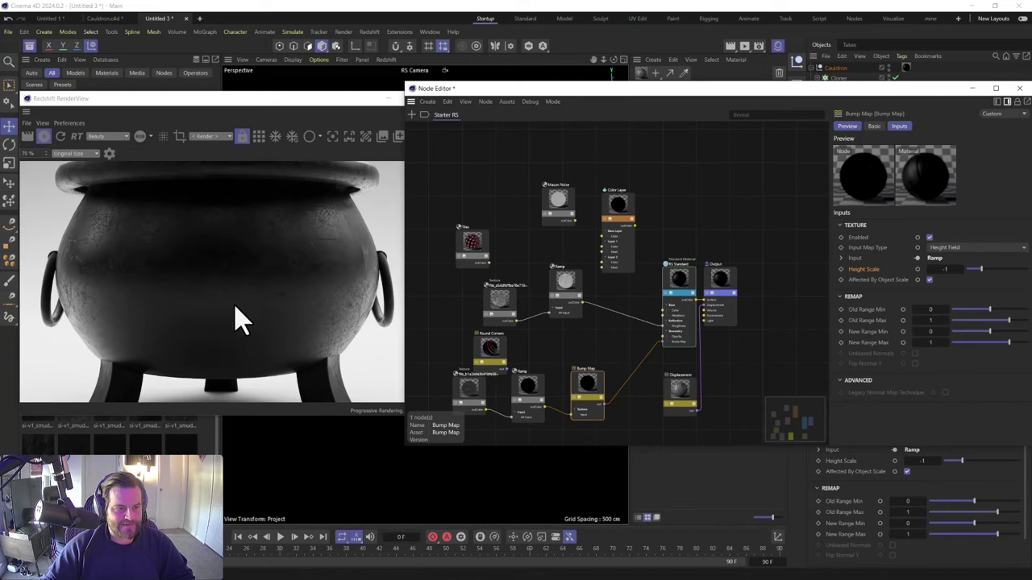
scroll(323, 294, "down", 2)
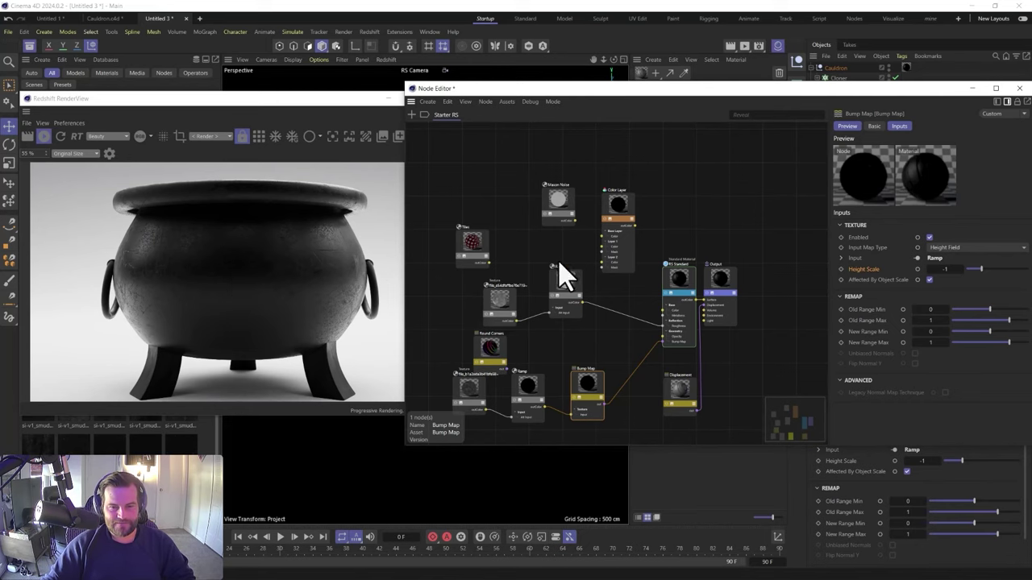
Rearrange the roughness Ramp, Maxon Noise and Color Layer nodes to make room for connections between them
left_click(619, 214)
left_click_drag(573, 290, 559, 295)
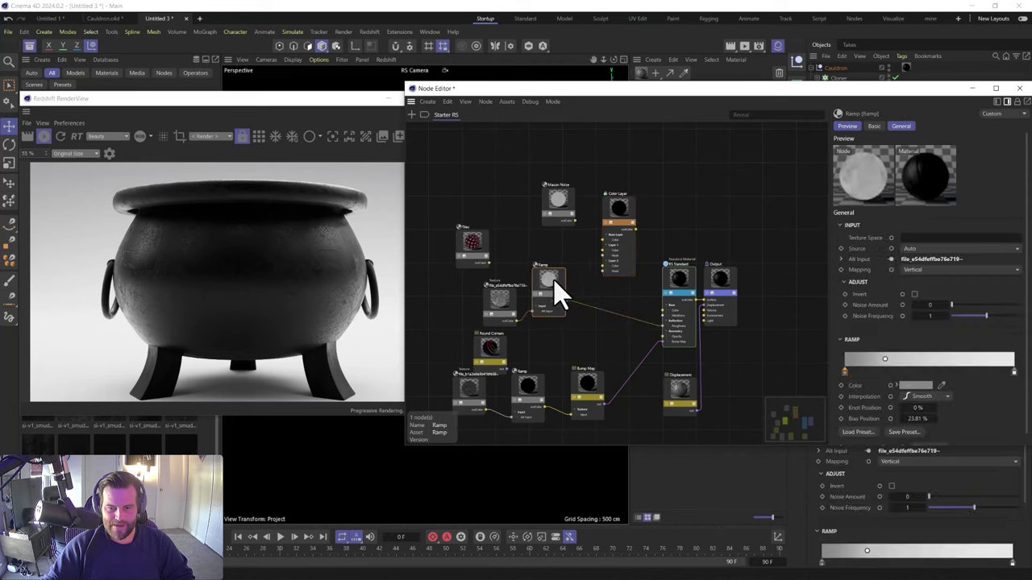
left_click(618, 219)
left_click(563, 214)
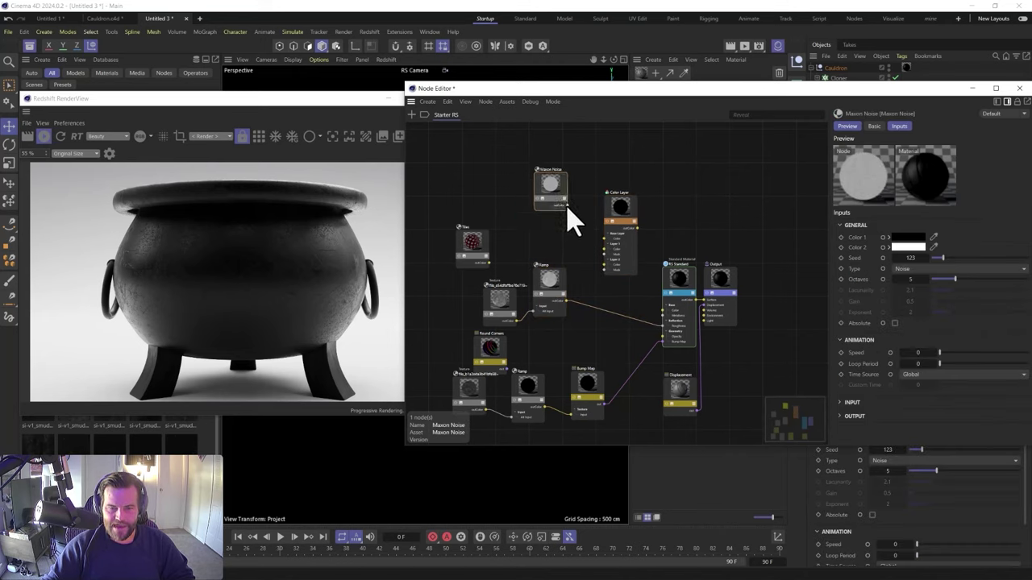
Preview the Maxon Noise alone, raise its Overall Scale to 200 and change its noise type to FBM
left_click(537, 198)
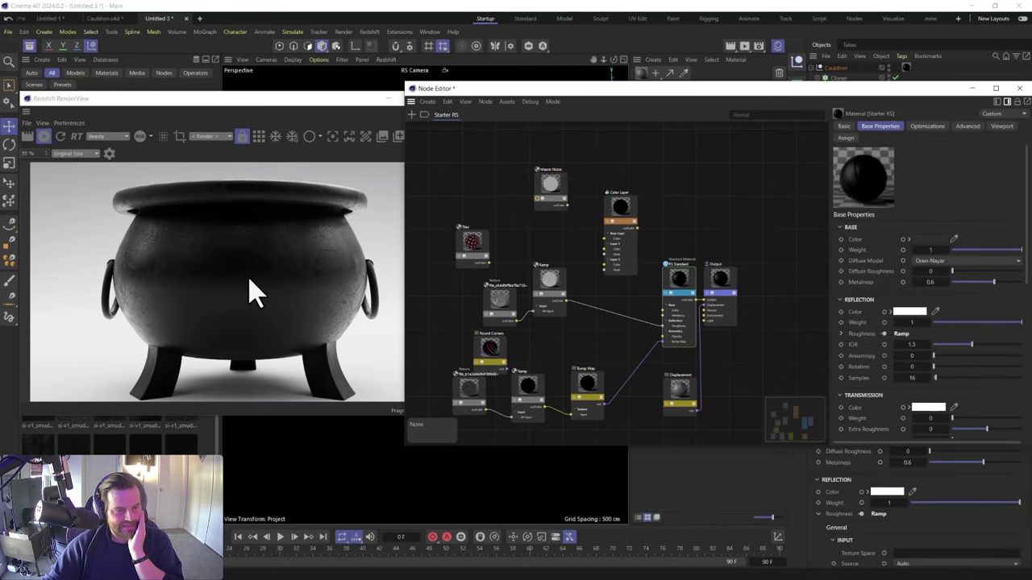
left_click(544, 197)
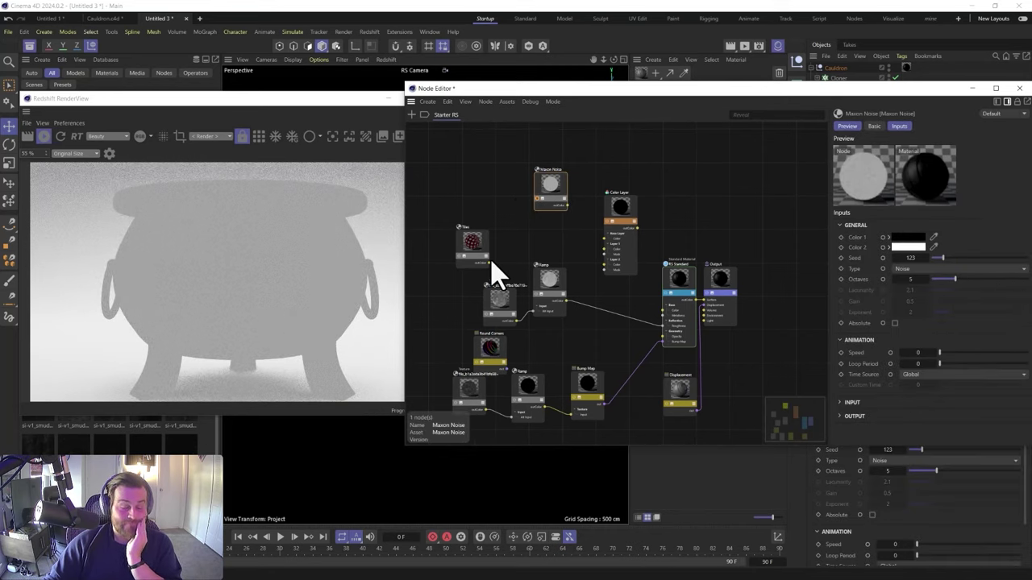
left_click(846, 403)
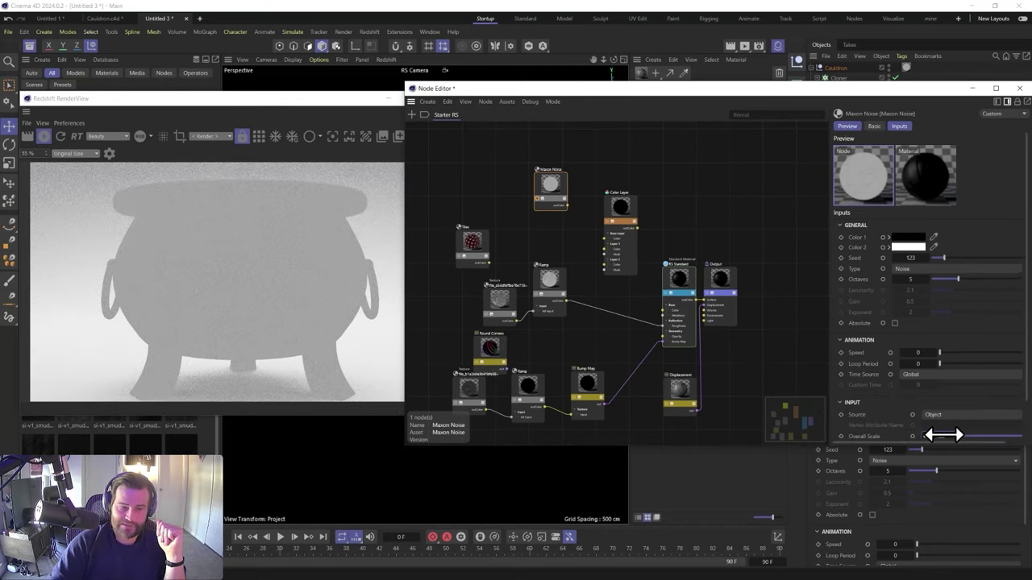
key("Return")
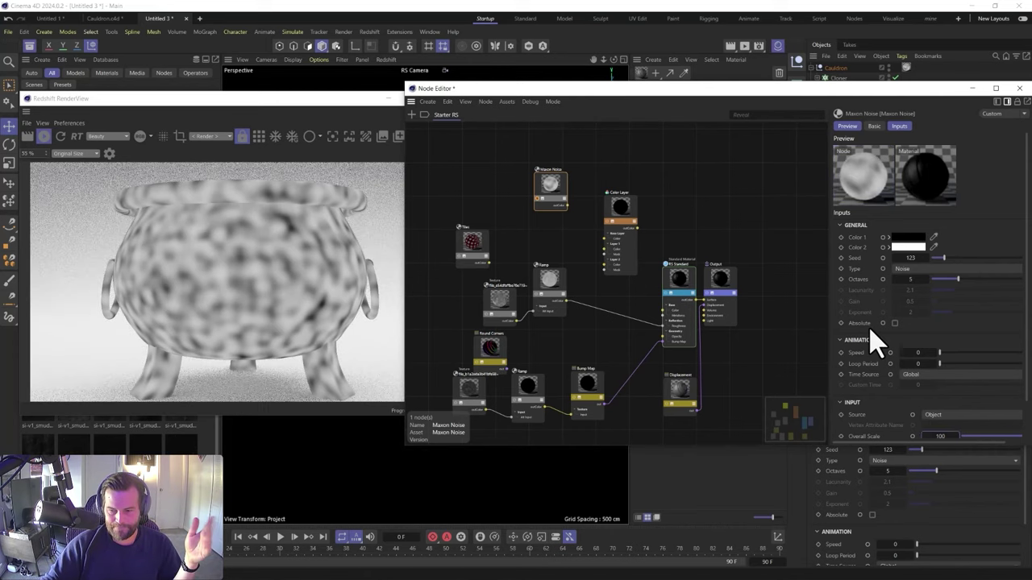
scroll(887, 363, "down", 2)
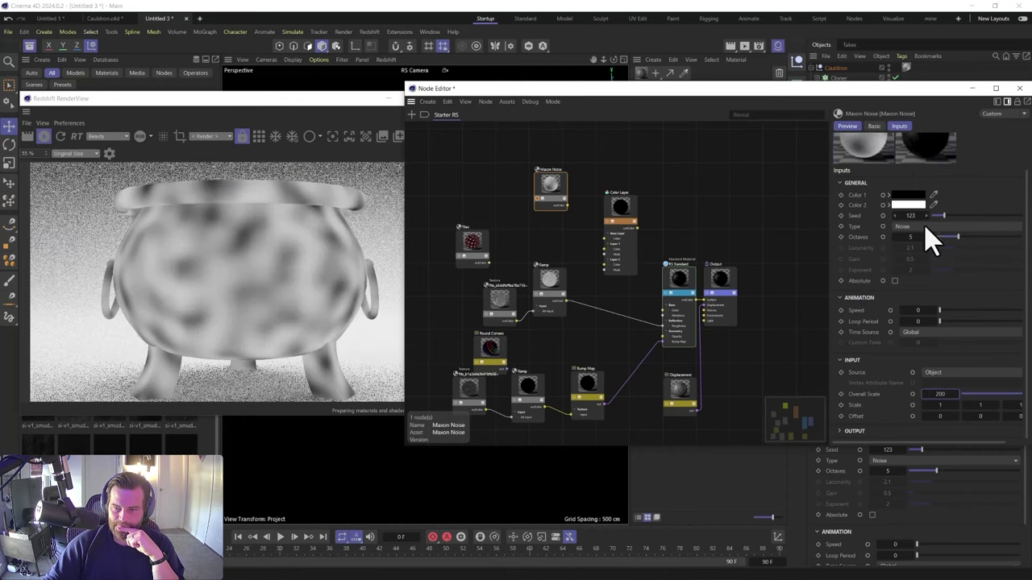
left_click(927, 227)
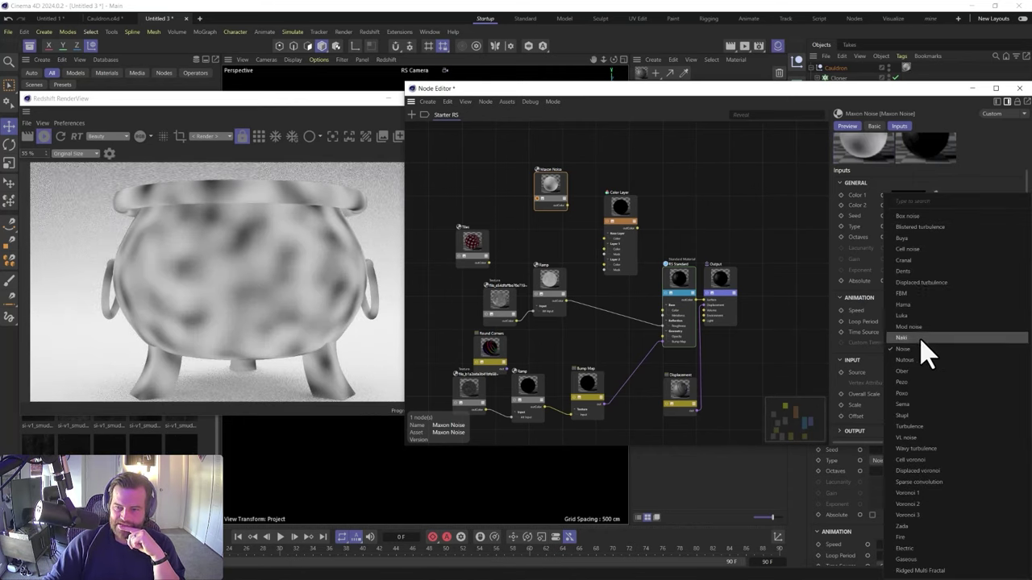
left_click(923, 311)
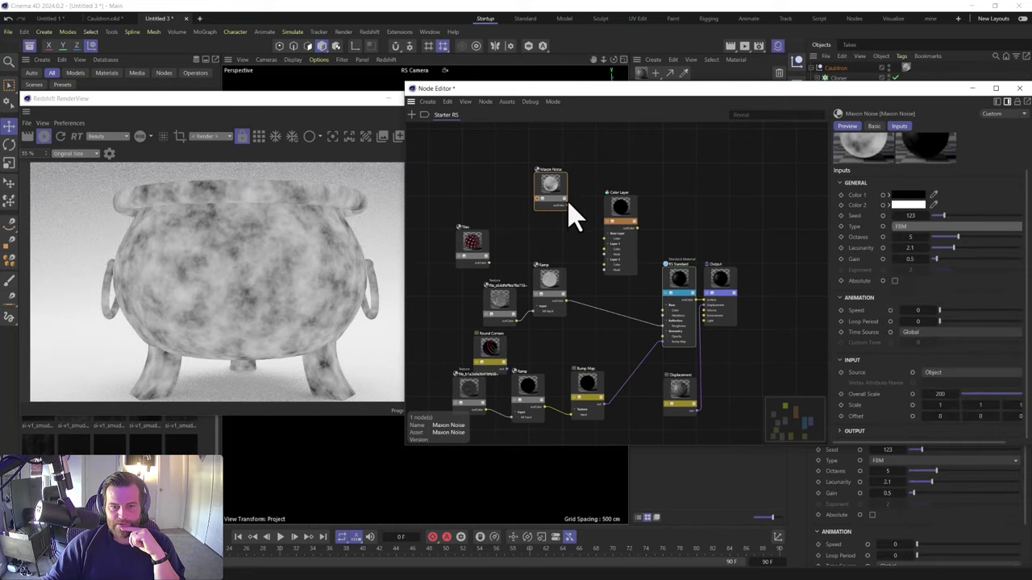
Connect the Maxon Noise output to the Base Layer Color of the Color Layer node
left_click_drag(569, 206, 619, 207)
type("c")
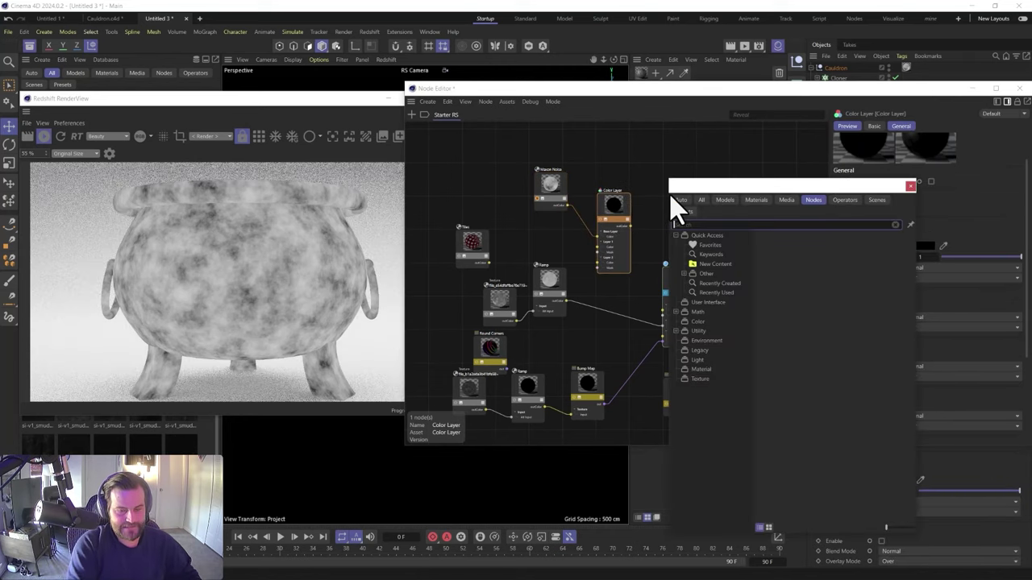
type("color")
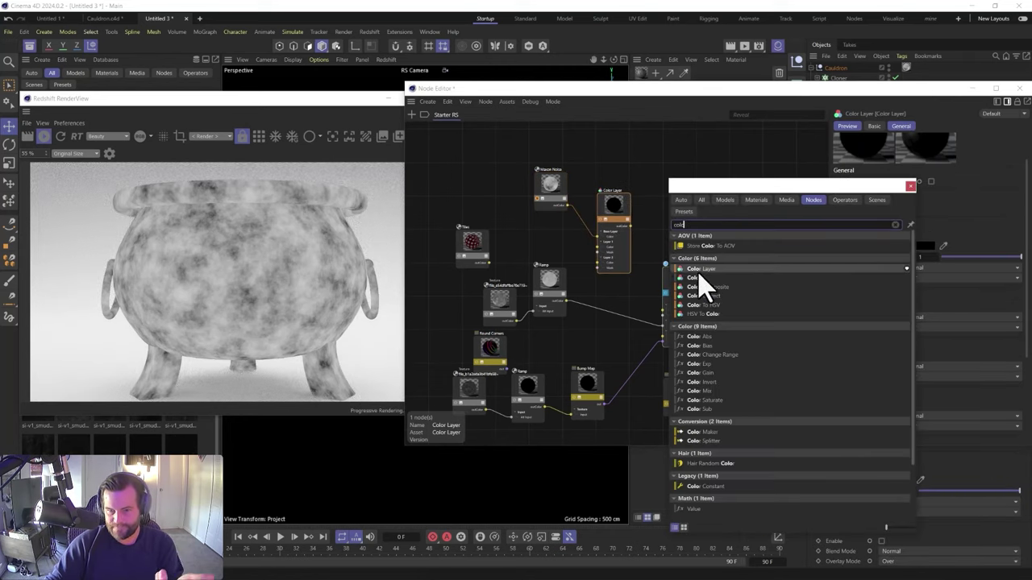
left_click(910, 186)
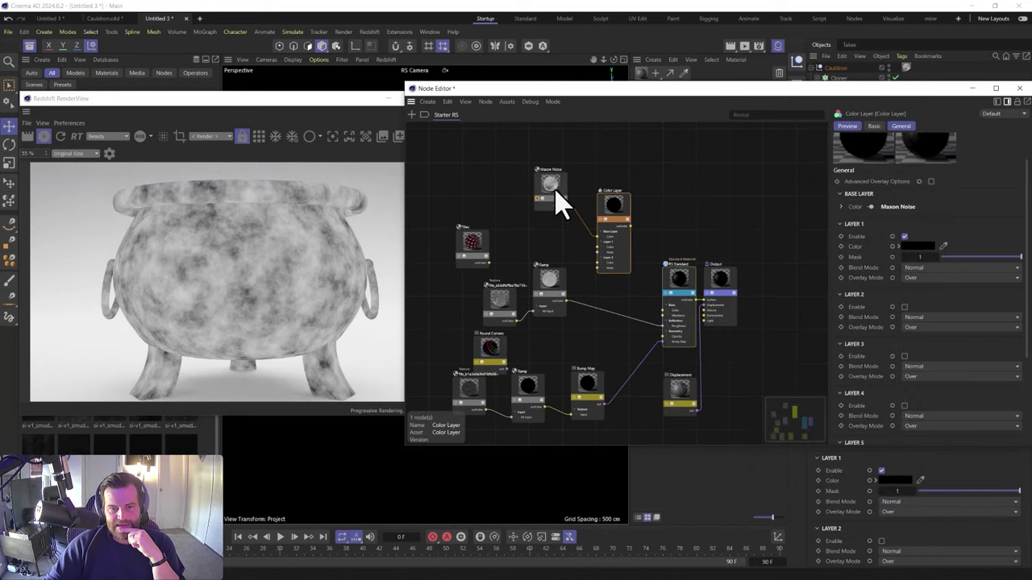
Reposition the Maxon Noise and Color Layer nodes and connect the roughness Ramp to the Color Layer's Layer 1 Color
left_click_drag(557, 202, 546, 201)
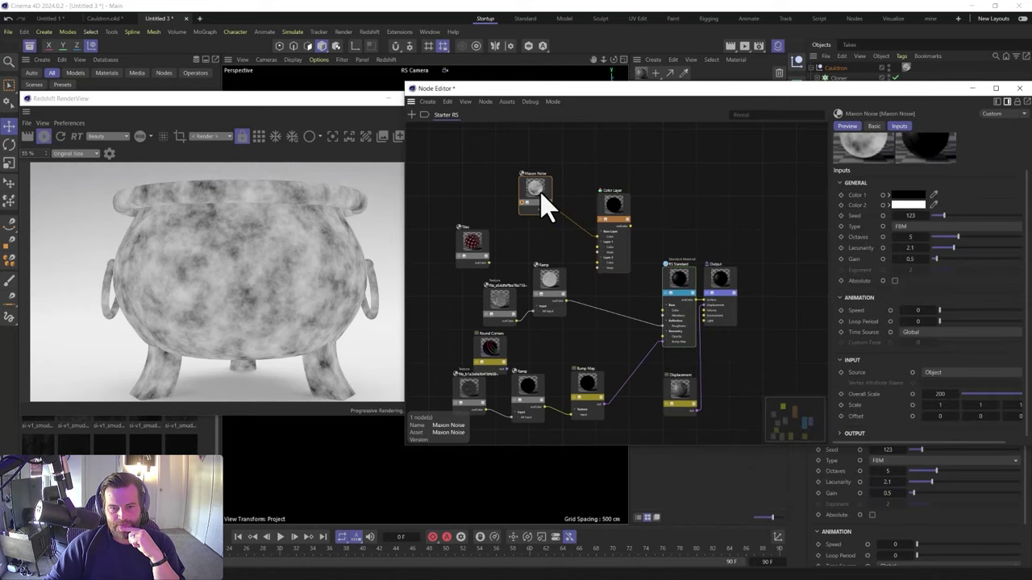
left_click(619, 210)
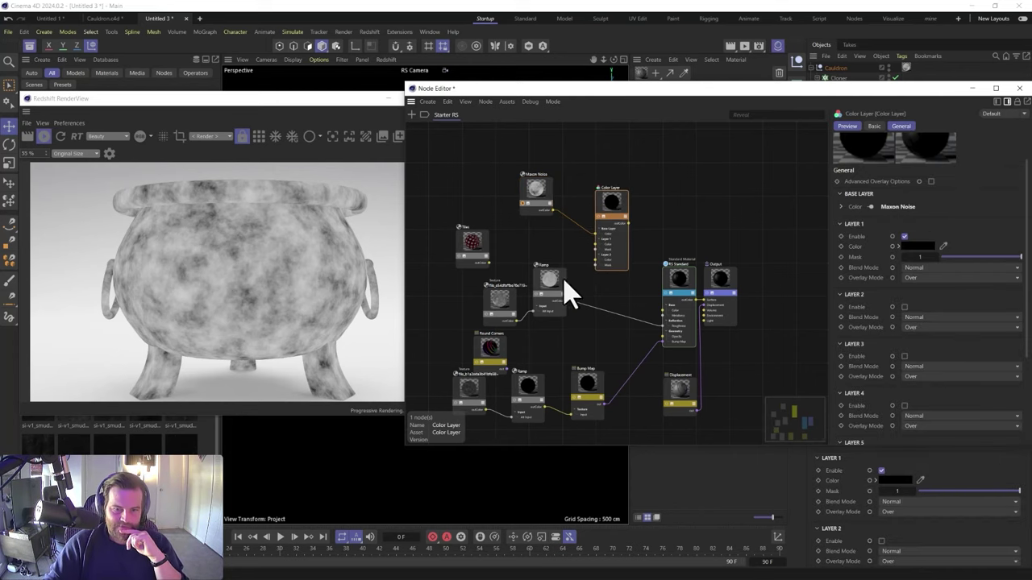
left_click_drag(589, 244, 596, 245)
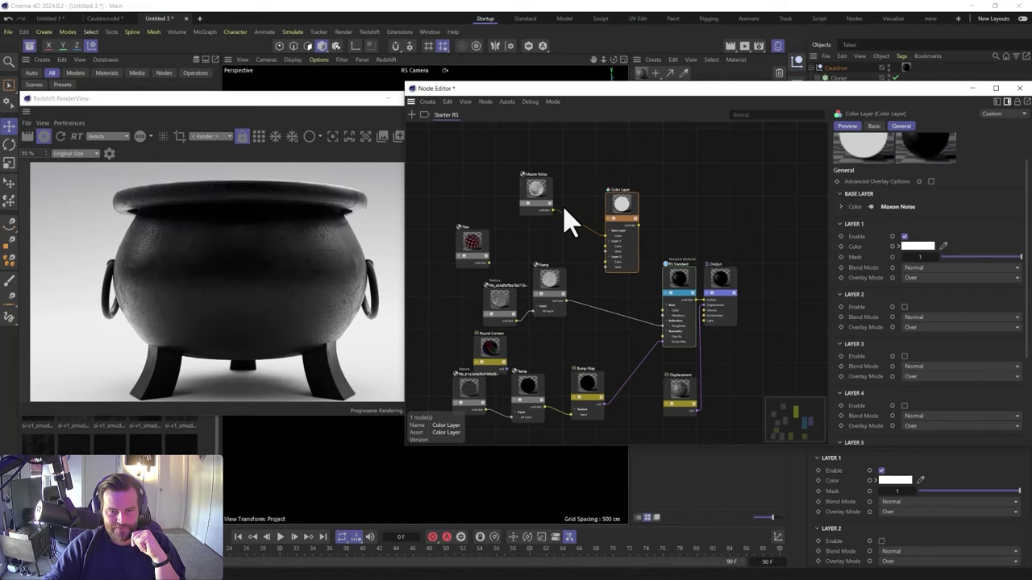
left_click_drag(624, 206, 619, 203)
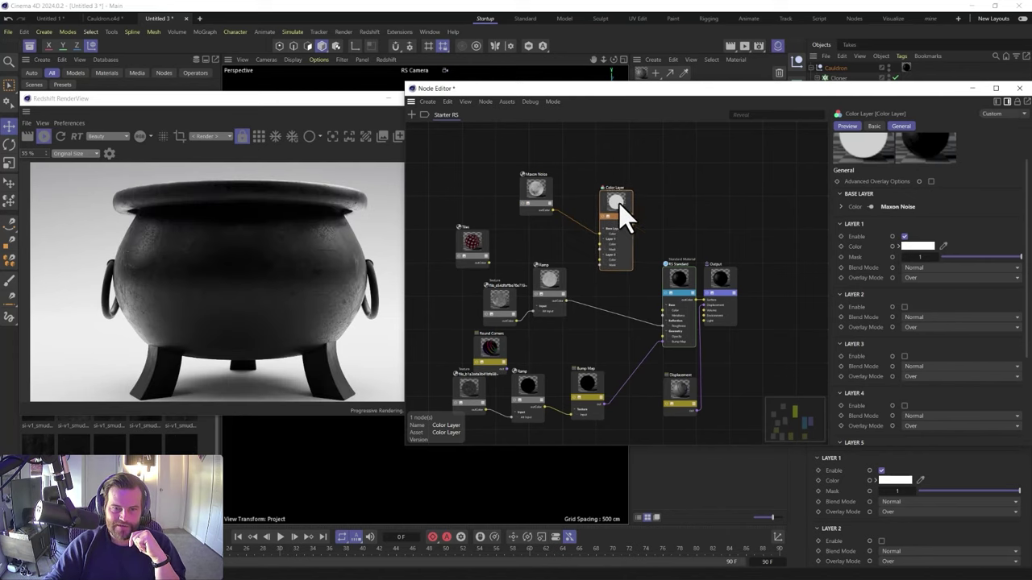
left_click(553, 204)
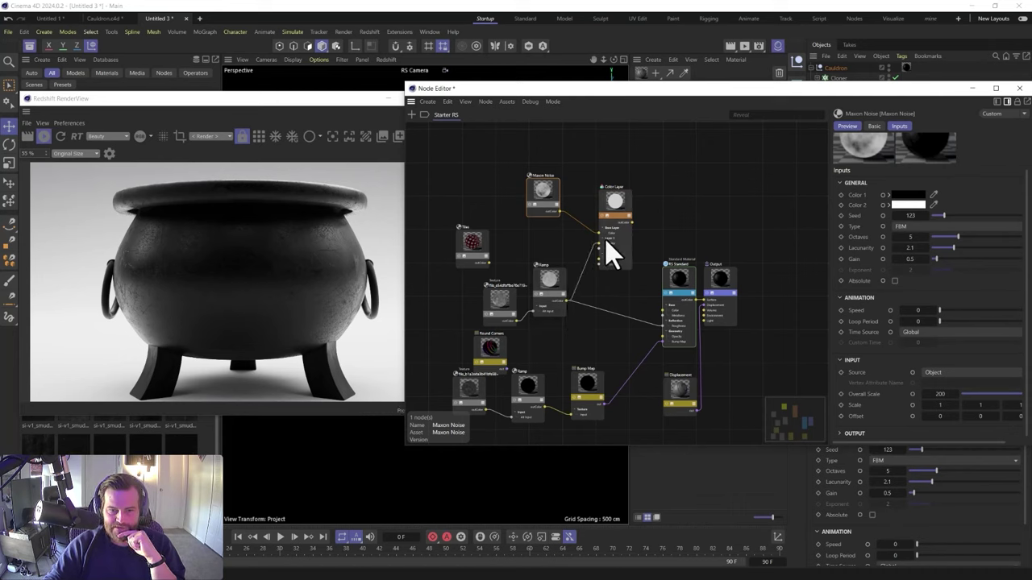
left_click(622, 218)
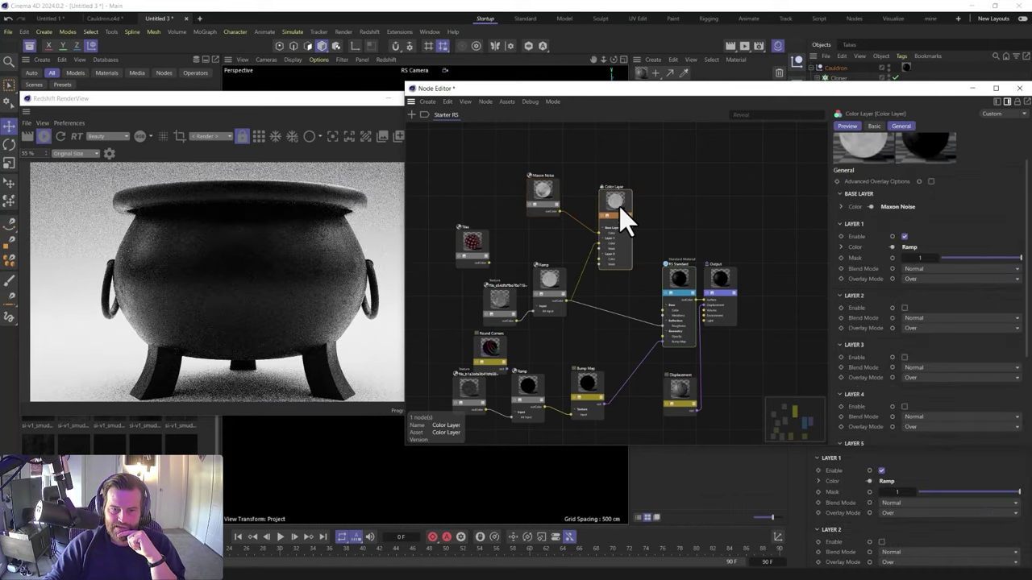
Preview the Color Layer alone and set Layer 1's Blend Mode to Average
left_click(602, 216)
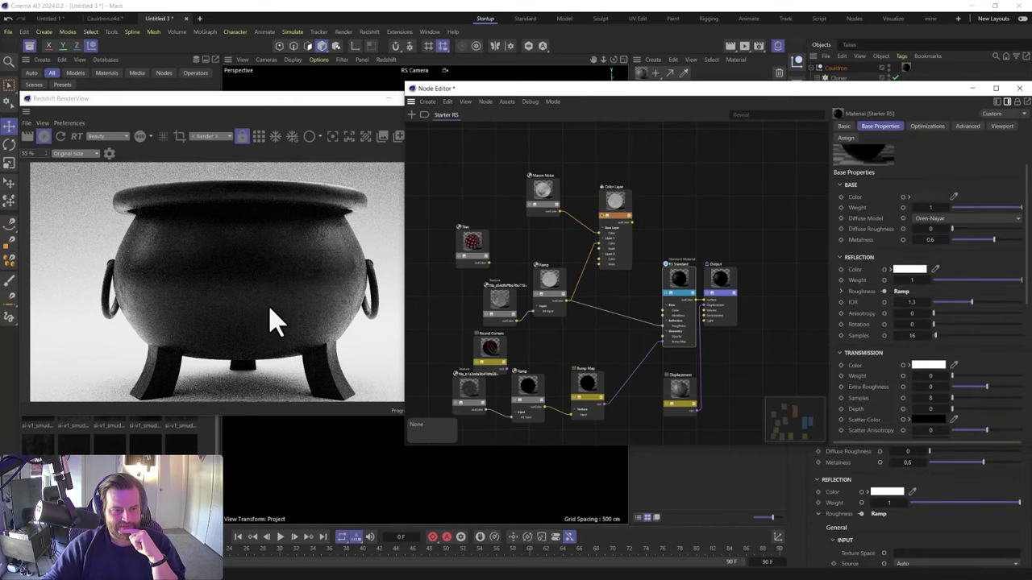
left_click(617, 218)
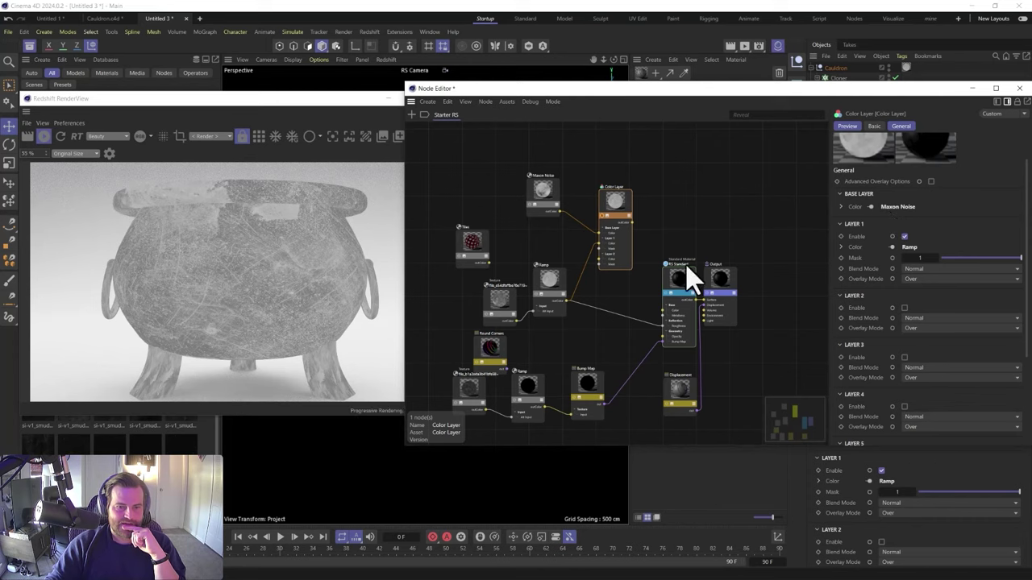
mouse_move(1014, 258)
left_mouse_down()
mouse_move(935, 258)
mouse_move(981, 272)
mouse_move(992, 258)
mouse_move(1001, 270)
left_mouse_up()
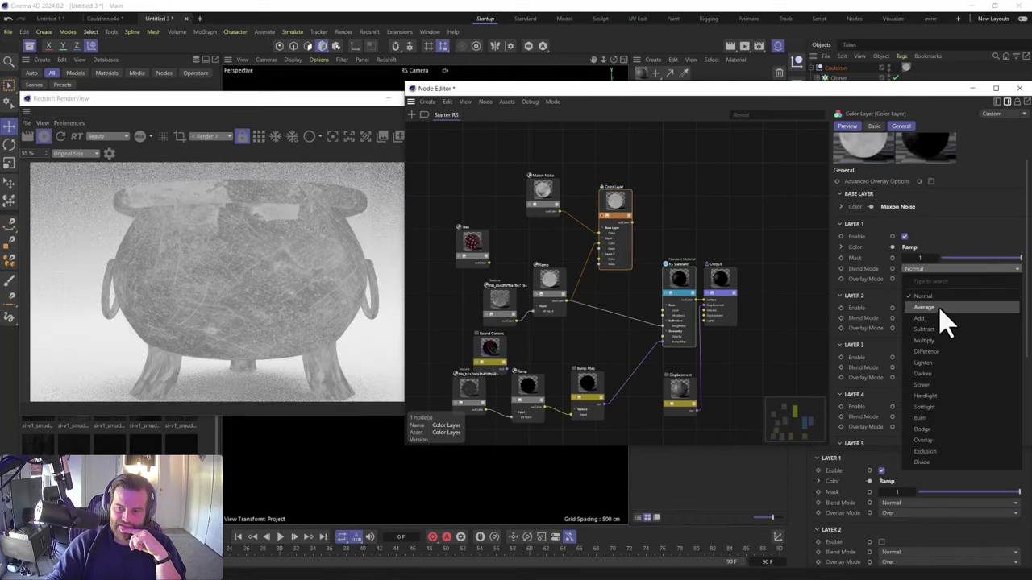
left_click(925, 308)
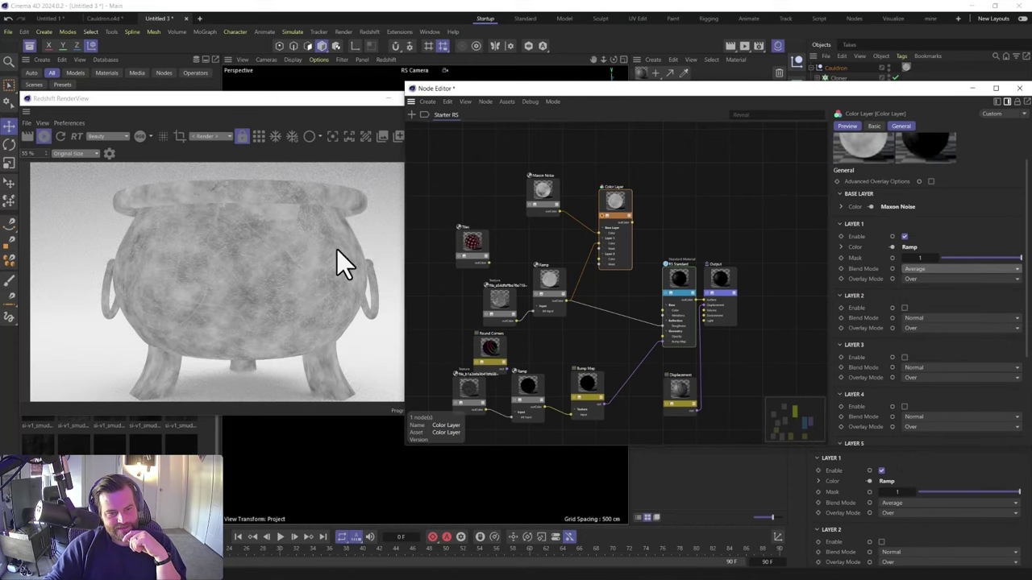
Darken the Maxon Noise's Color 2 to a neutral grey of RGB 152
left_click(550, 201)
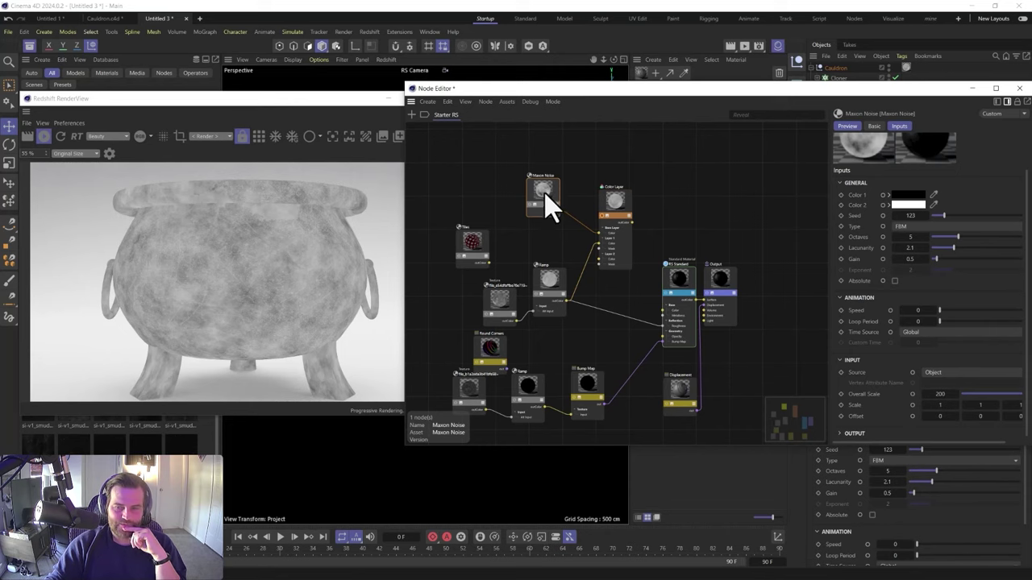
left_click(901, 206)
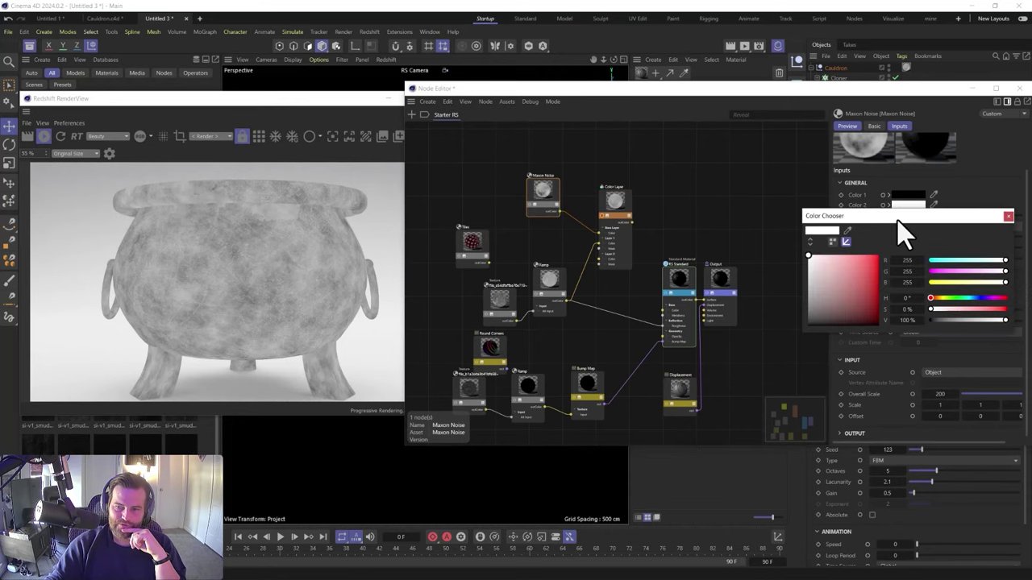
left_click_drag(817, 287, 803, 290)
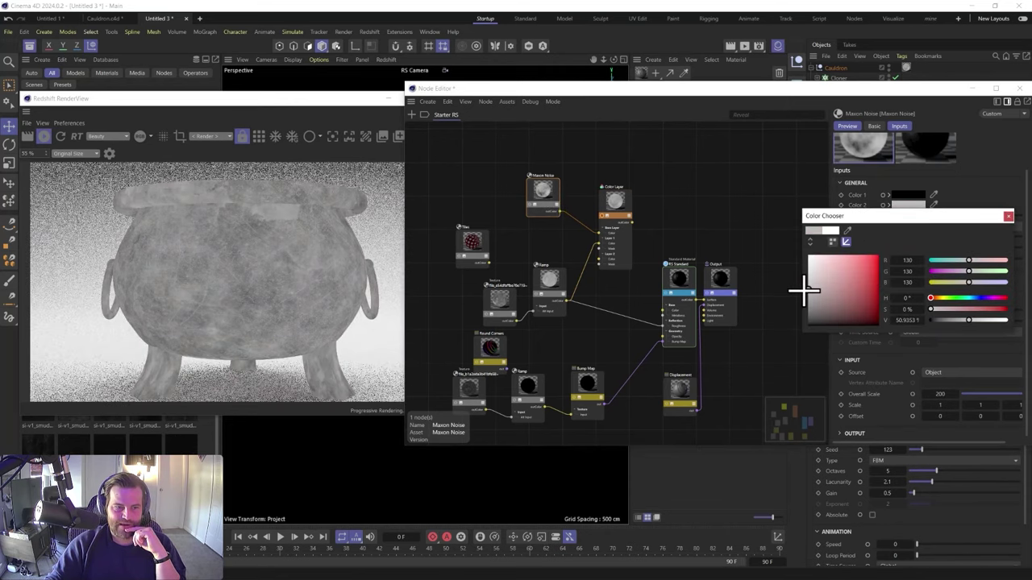
left_click(806, 283)
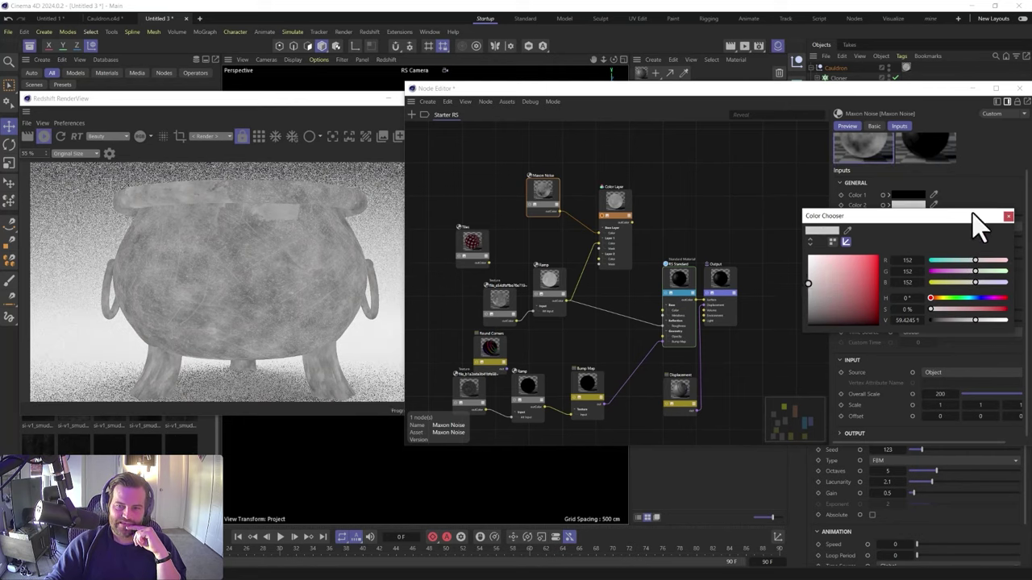
left_click(1007, 216)
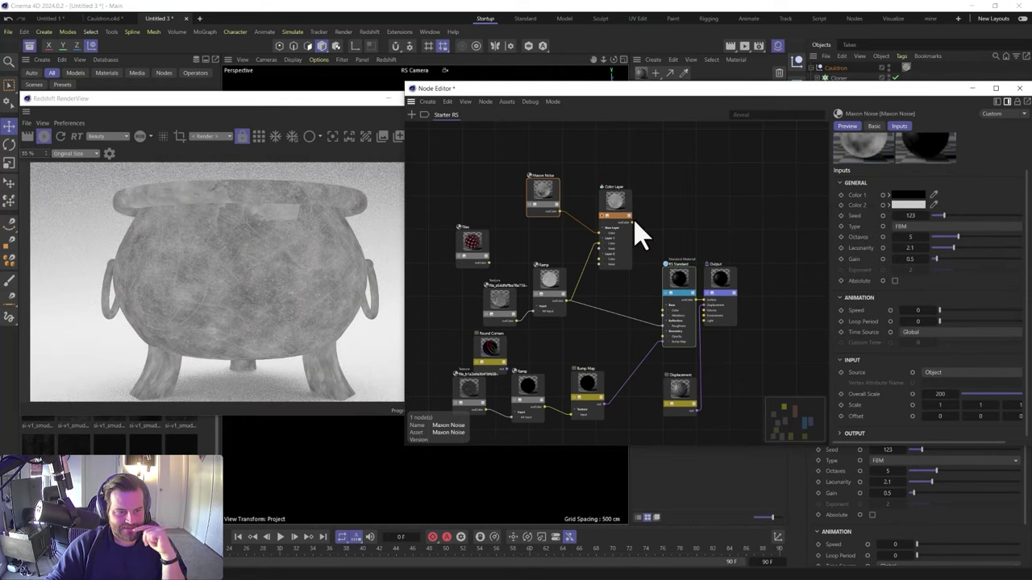
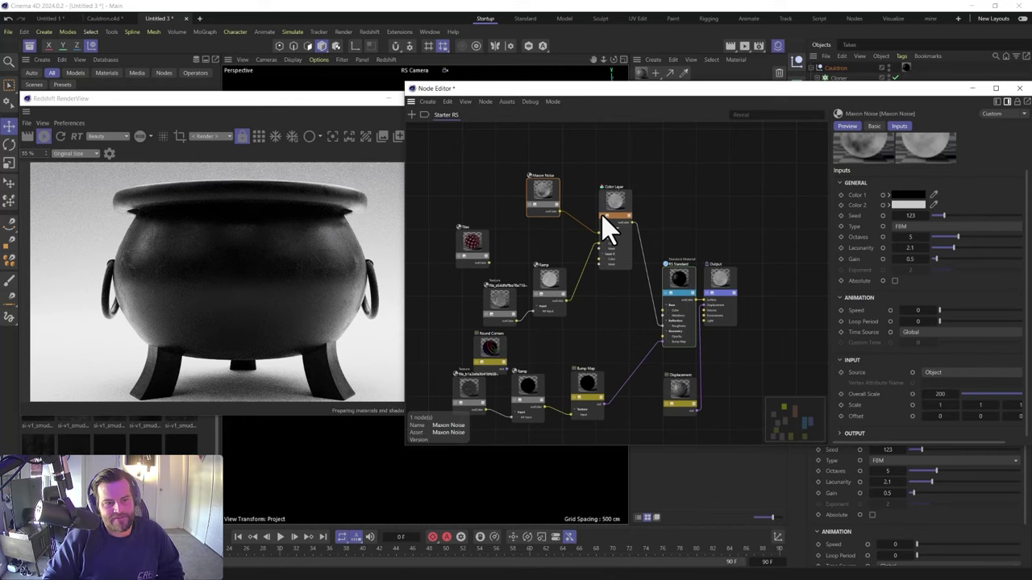
Route the Color Layer into the material's Reflection Roughness, then compare the close-up render with the Maxon Noise previewed alone
scroll(281, 299, "up", 4)
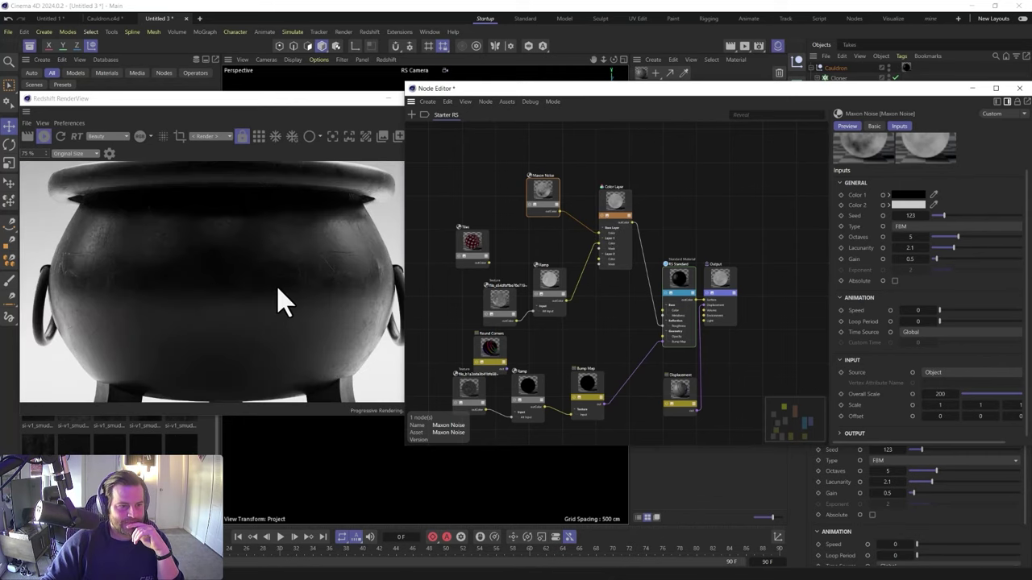
scroll(212, 265, "down", 2)
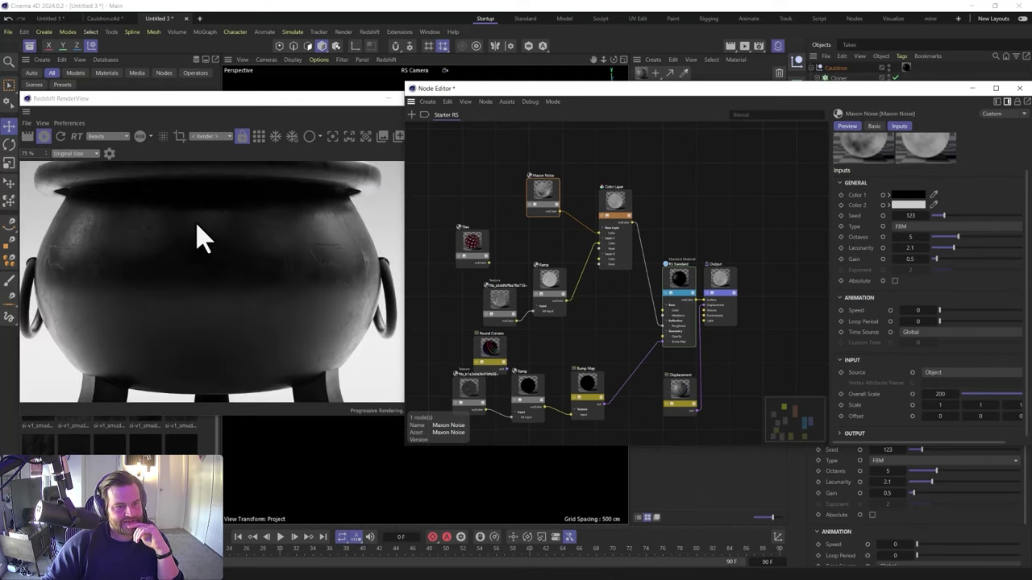
scroll(211, 257, "down", 1)
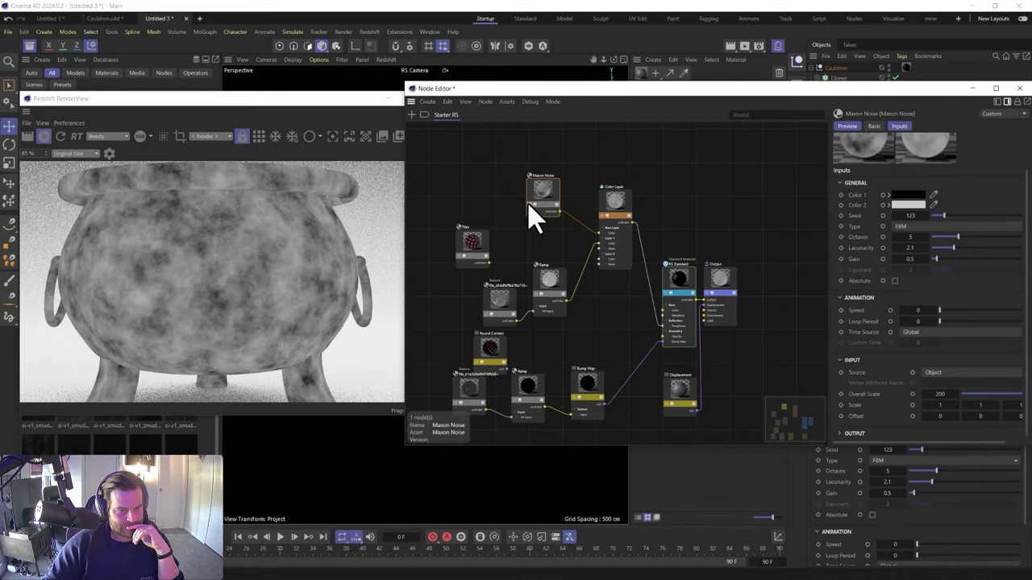
left_click(528, 205)
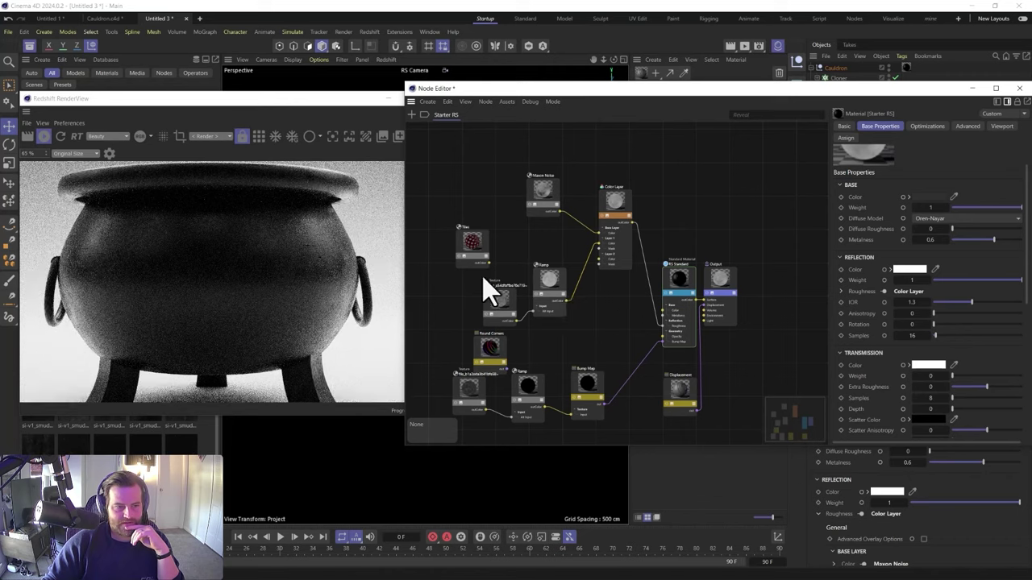
Store a RenderView snapshot of the cauldron with the Color Layer driving the material's reflection roughness
scroll(281, 289, "up", 1)
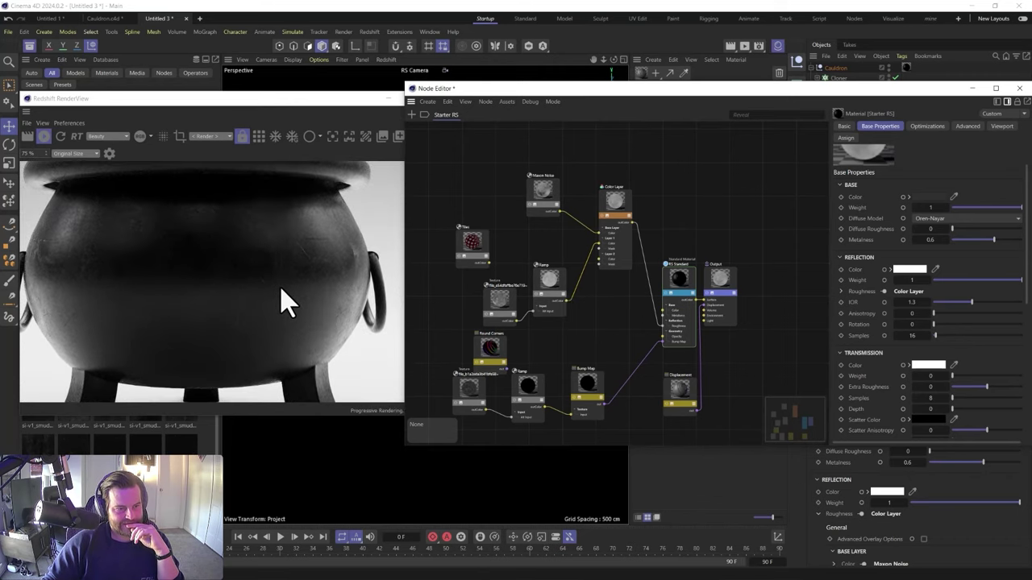
scroll(281, 301, "down", 1)
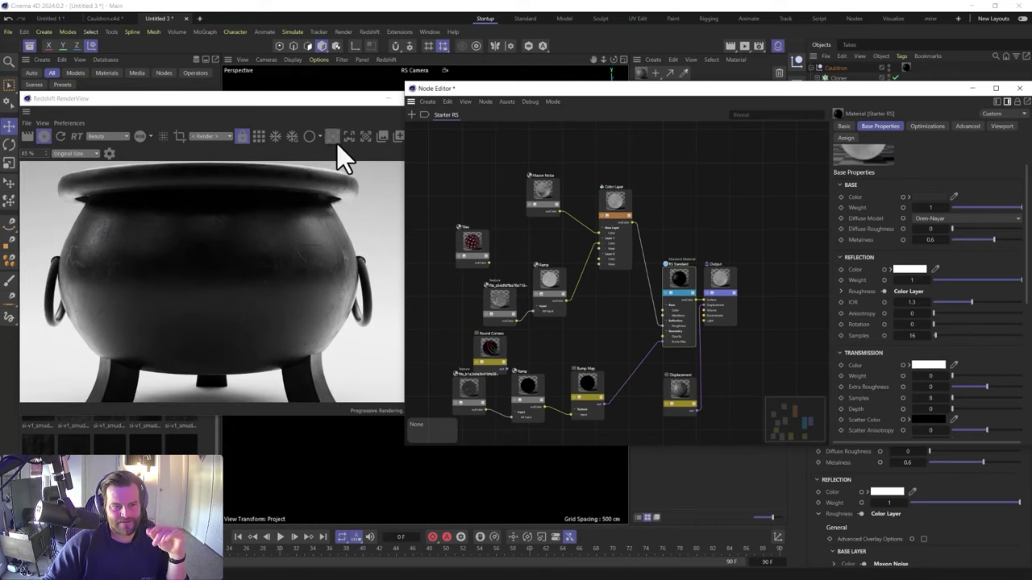
left_click(397, 136)
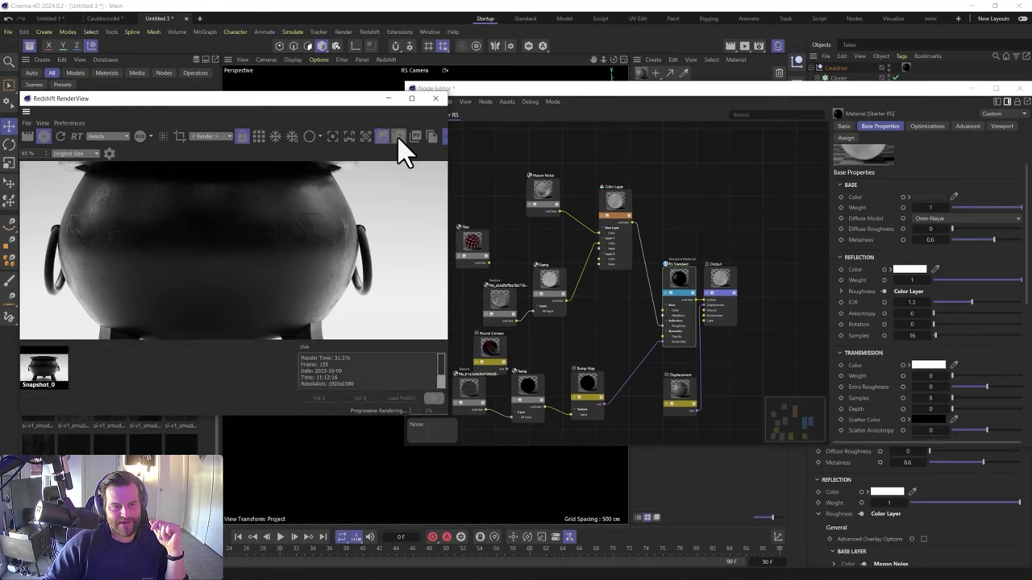
Connect the Ramp node directly to the RS Standard material's reflection roughness and store a second render snapshot
left_click_drag(566, 301, 664, 326)
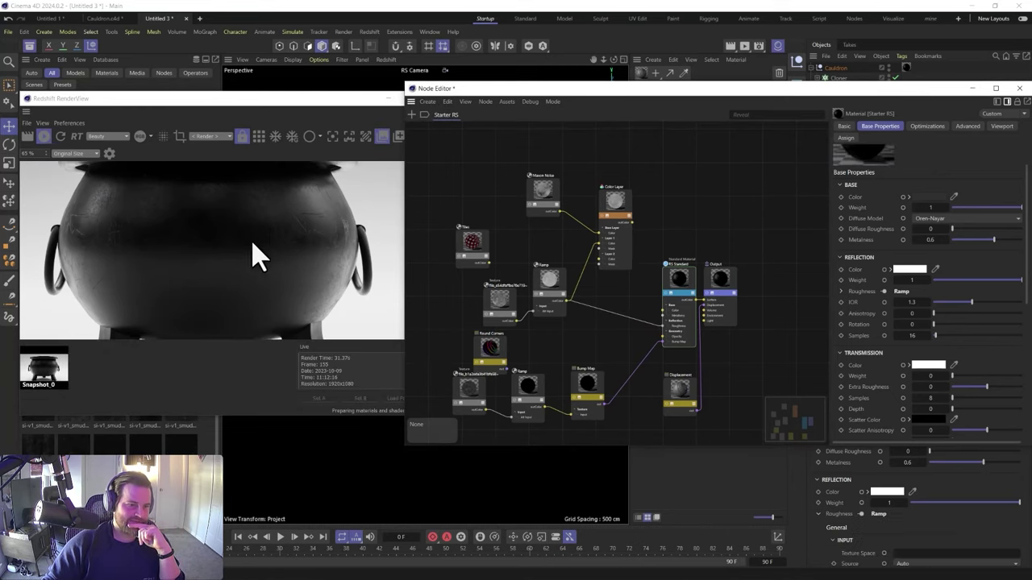
left_click(153, 394)
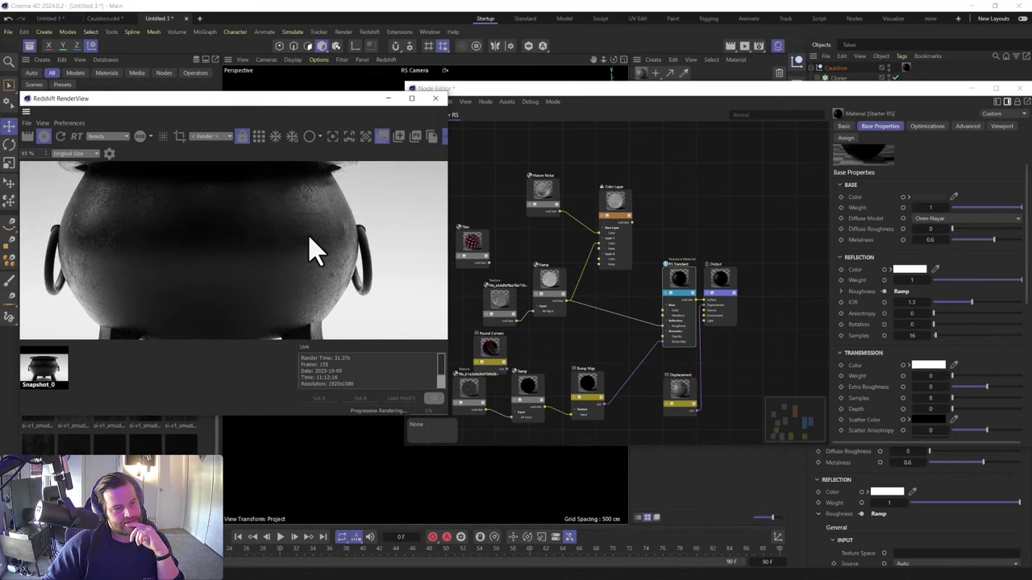
scroll(298, 241, "down", 1)
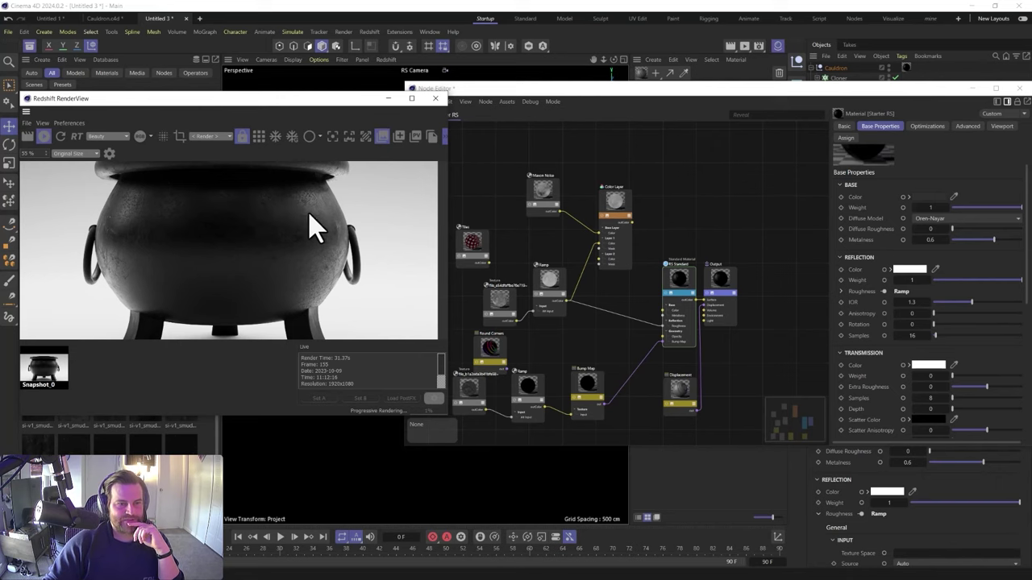
left_click(402, 139)
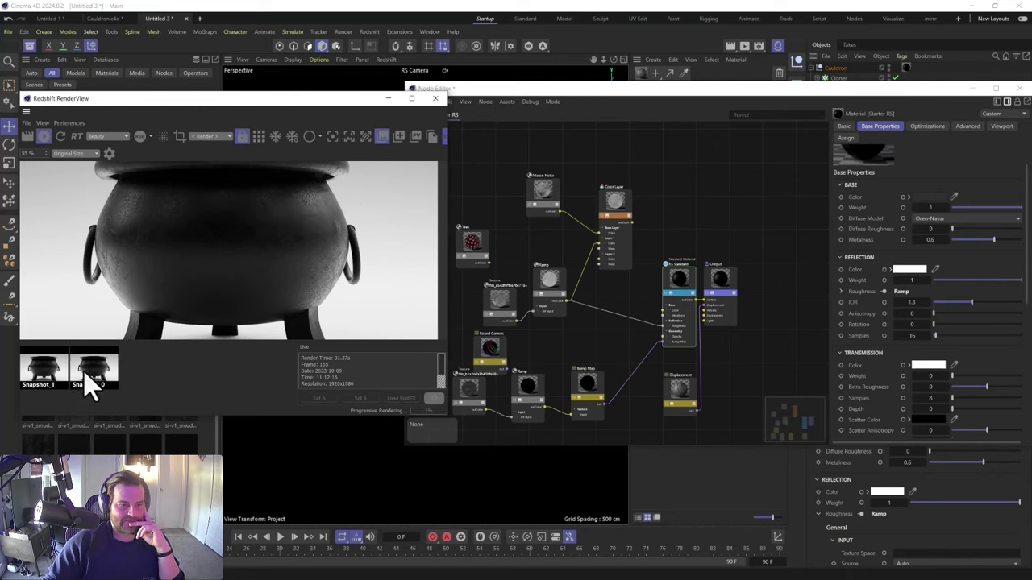
Compare Snapshot_0 and Snapshot_1 by alternating between them, and close the RenderView
left_click(83, 377)
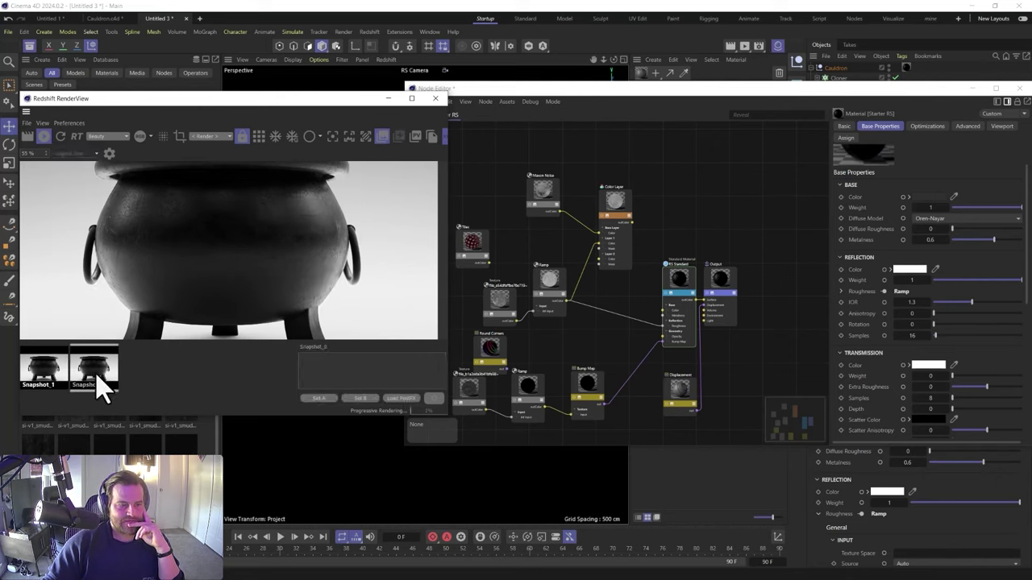
left_click(50, 371)
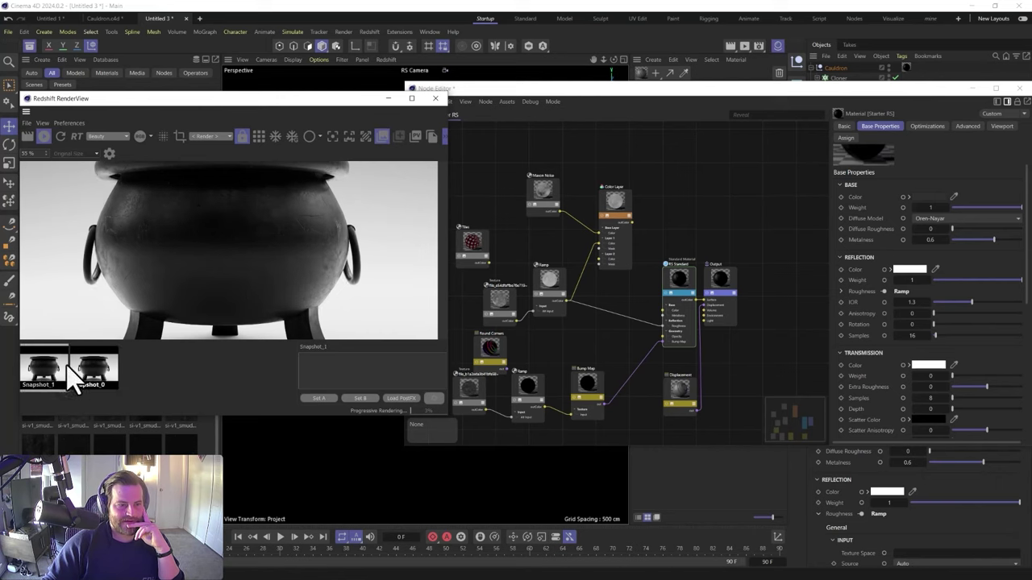
left_click(90, 370)
left_click(64, 372)
left_click(81, 377)
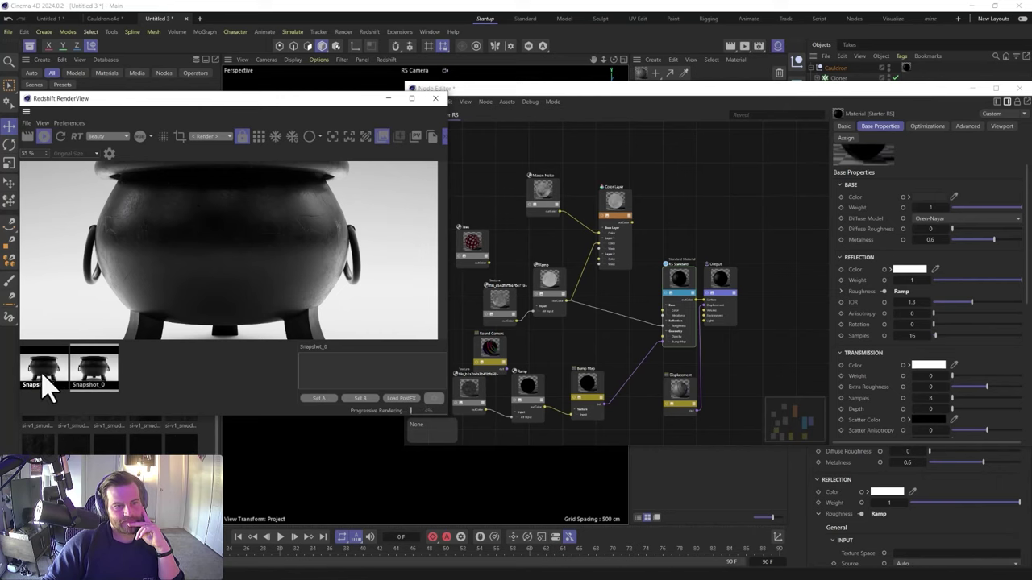
left_click(34, 373)
left_click(80, 374)
left_click(51, 367)
left_click(106, 370)
left_click(50, 359)
left_click(97, 360)
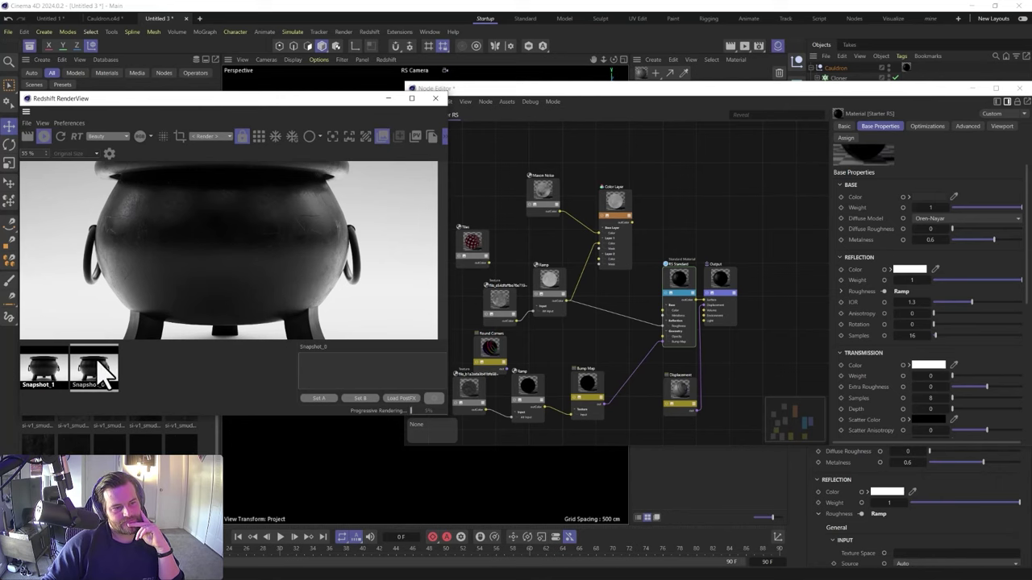
left_click(435, 98)
Reconnect the Color Layer to the reflection roughness and set its Layer 1 blend mode to Subtract
left_click(616, 196)
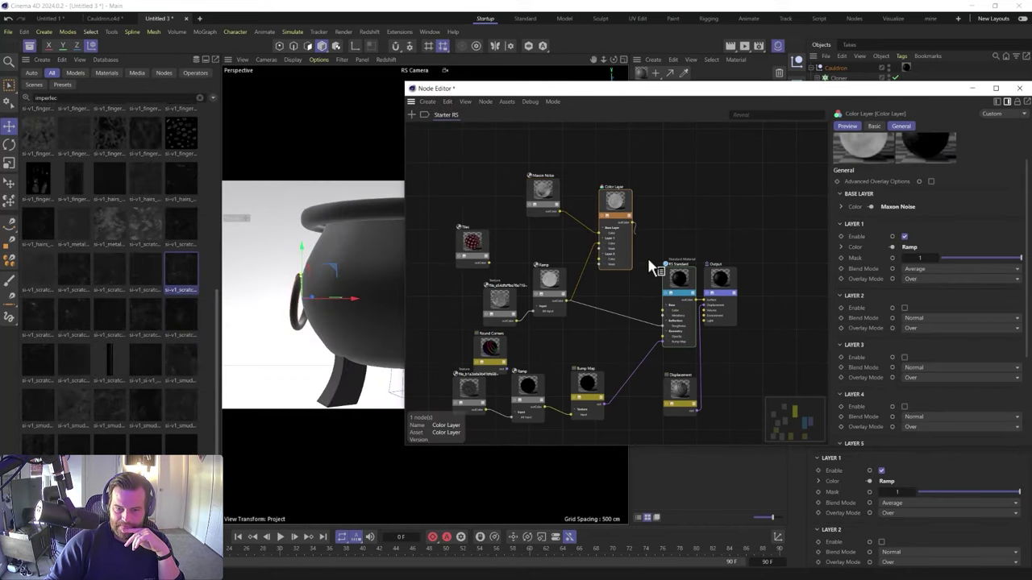
left_click(971, 269)
left_click(935, 327)
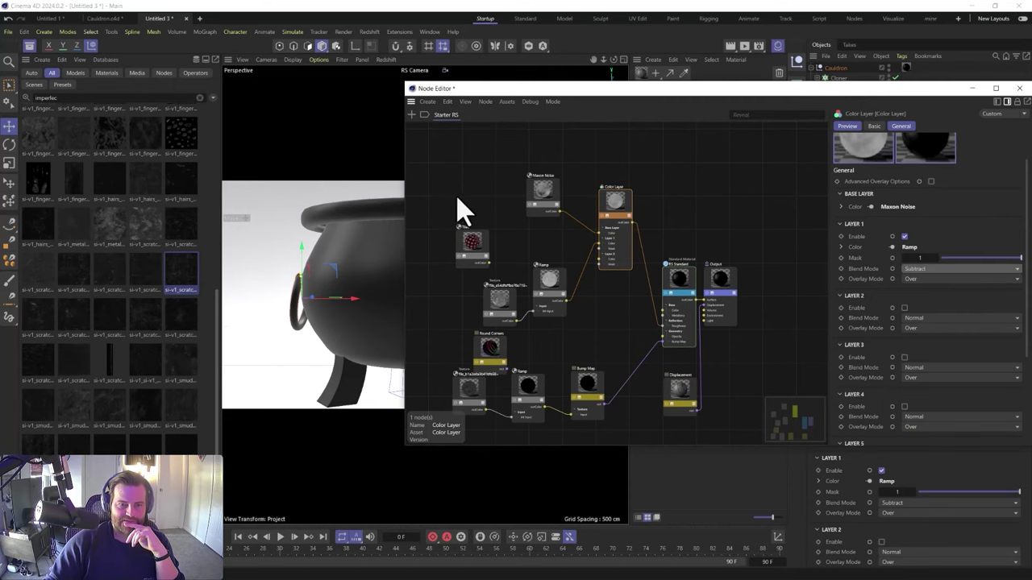
Reopen the Redshift RenderView and place it beside the Node Editor
left_click(368, 33)
left_click(391, 127)
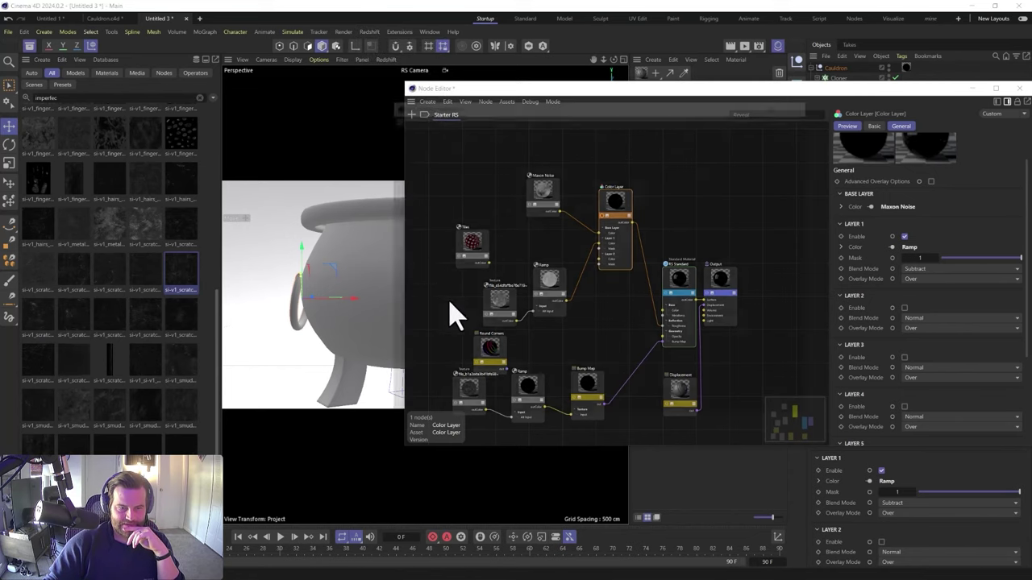
left_click_drag(546, 111, 207, 121)
left_click(536, 102)
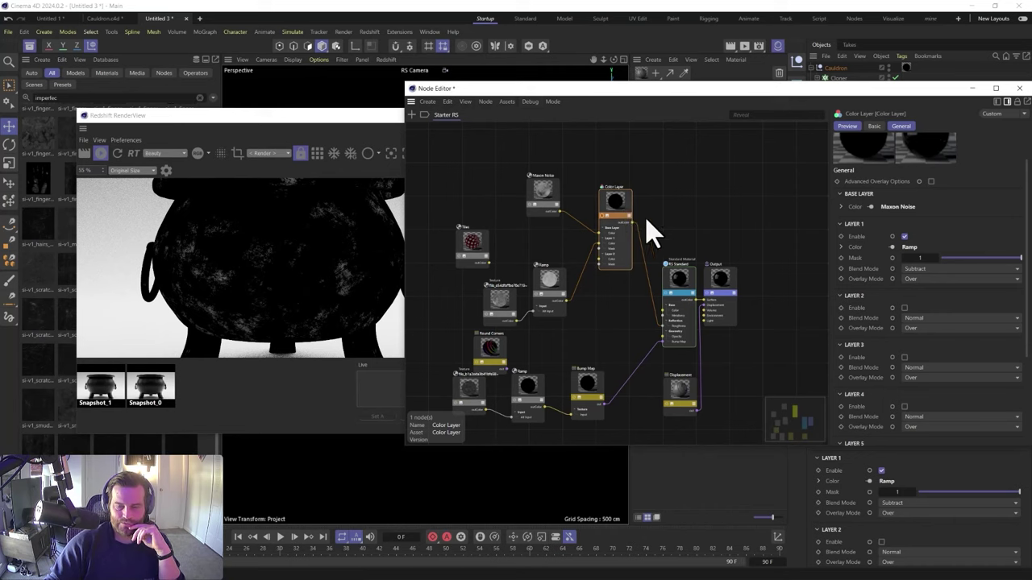
Try the Multiply and Lighten blend modes on Layer 1 of the Color Layer node
left_click(919, 269)
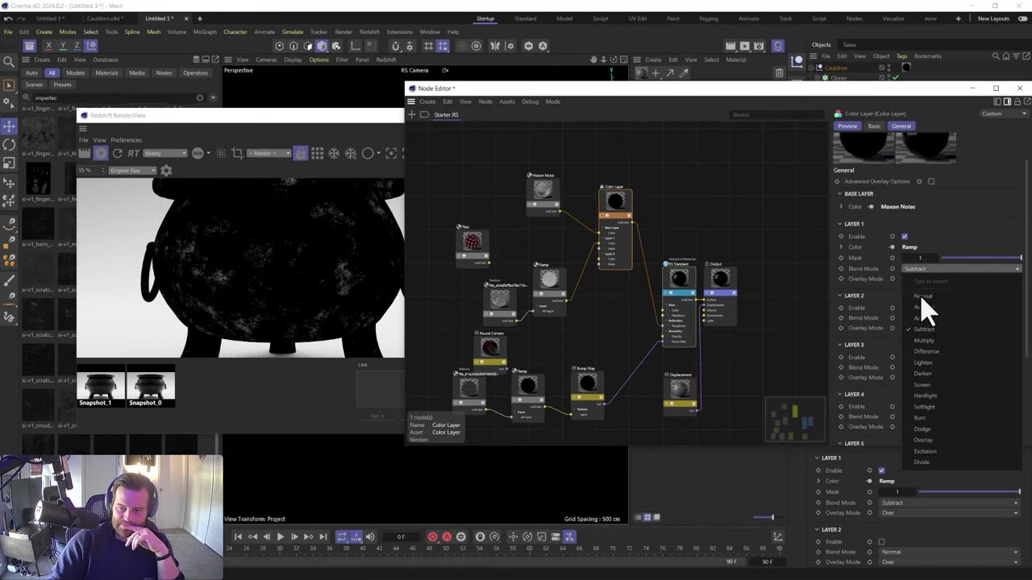
left_click(927, 339)
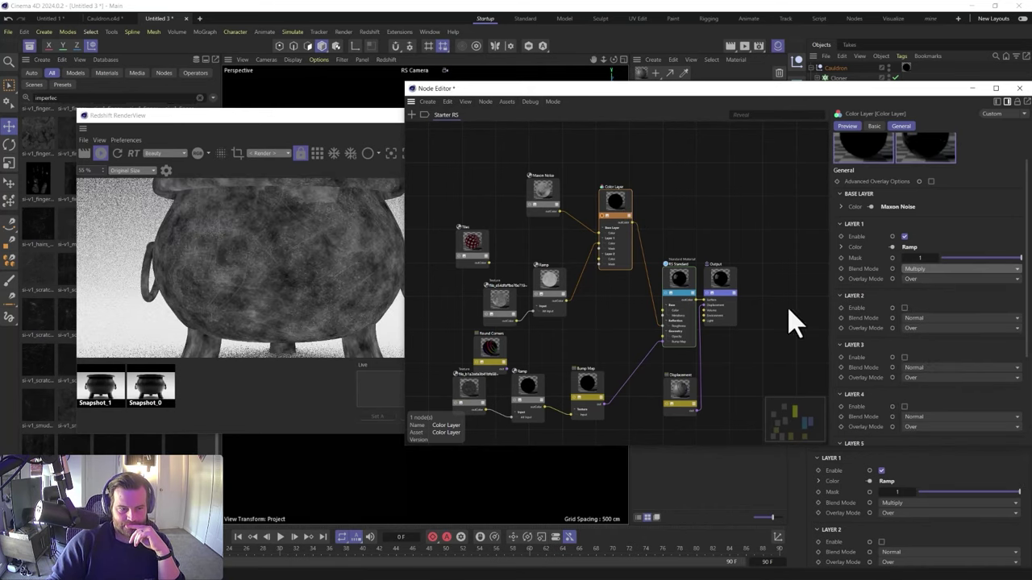
left_click(556, 242)
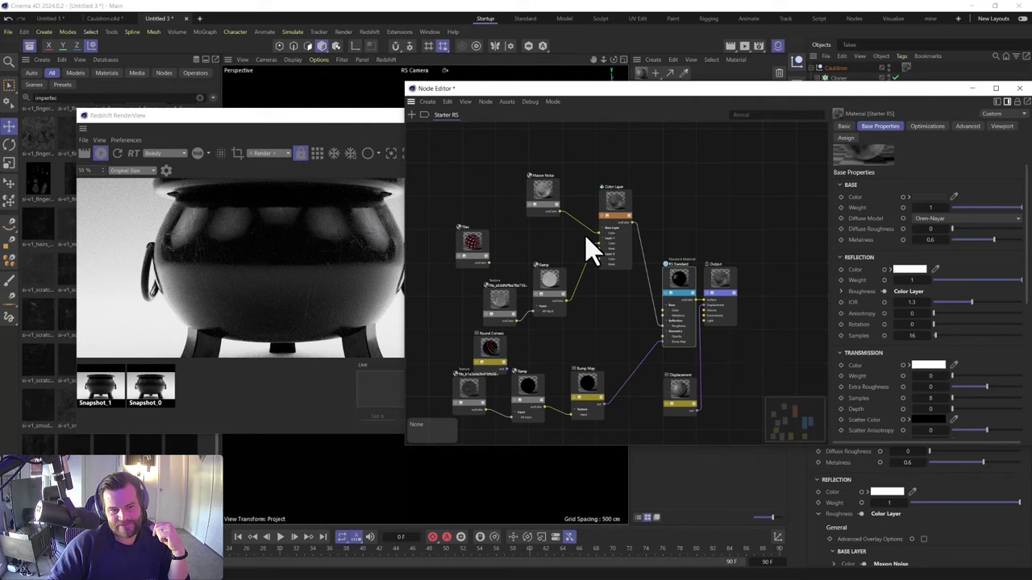
left_click(611, 213)
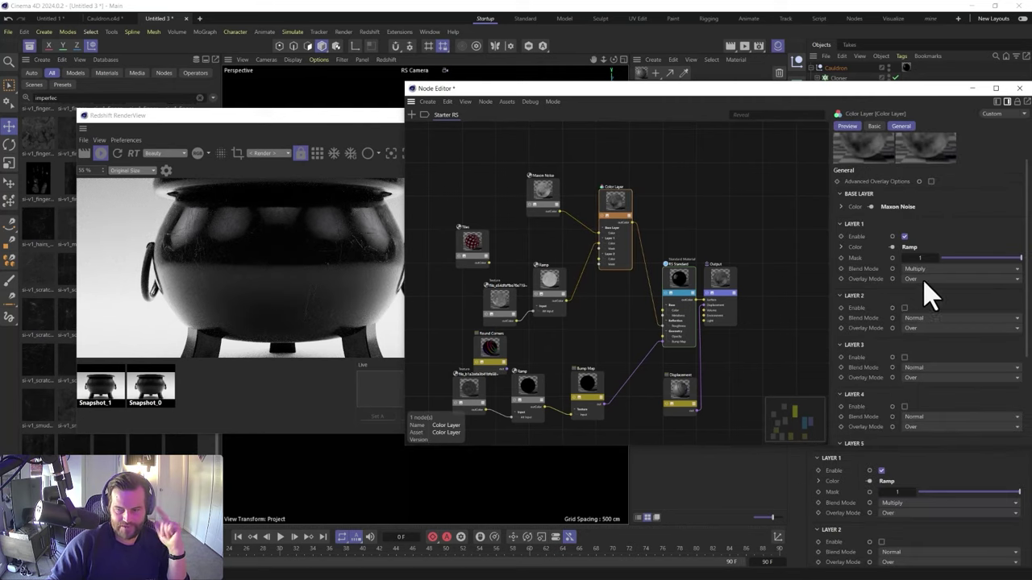
left_click(927, 269)
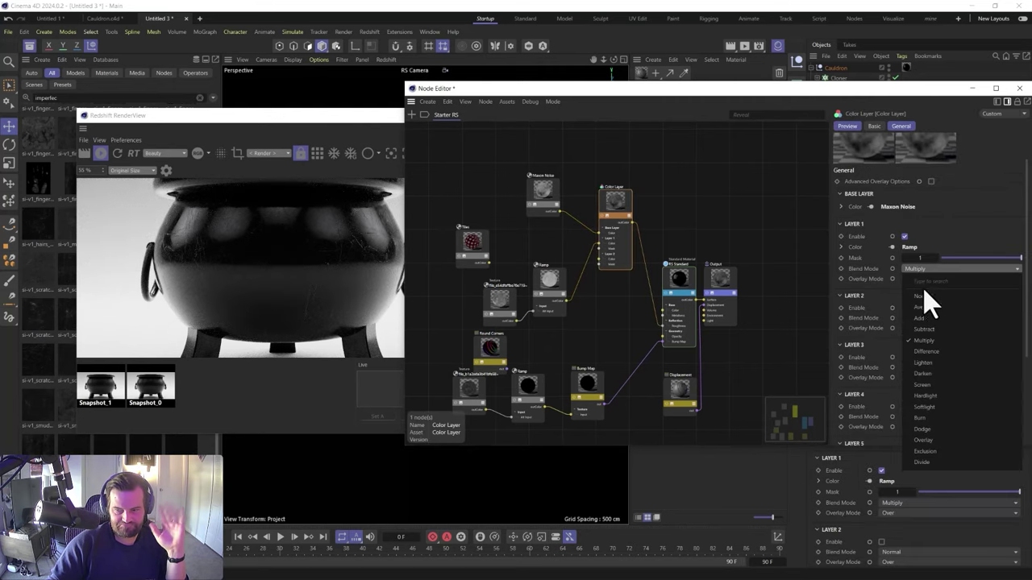
left_click(930, 364)
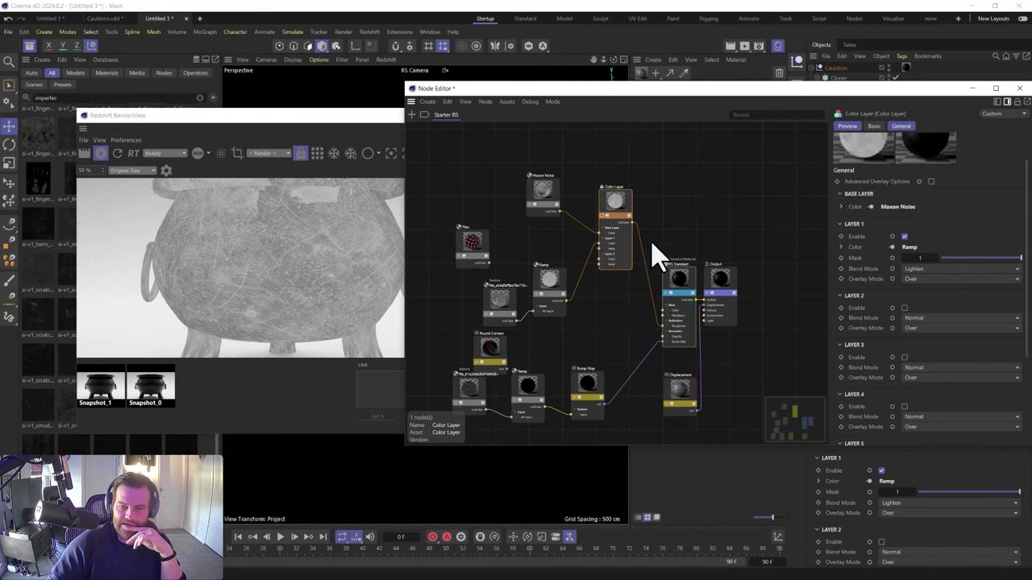
Set the Color Layer's Layer 1 blend mode to Average and its mask to 0.575
left_click(909, 269)
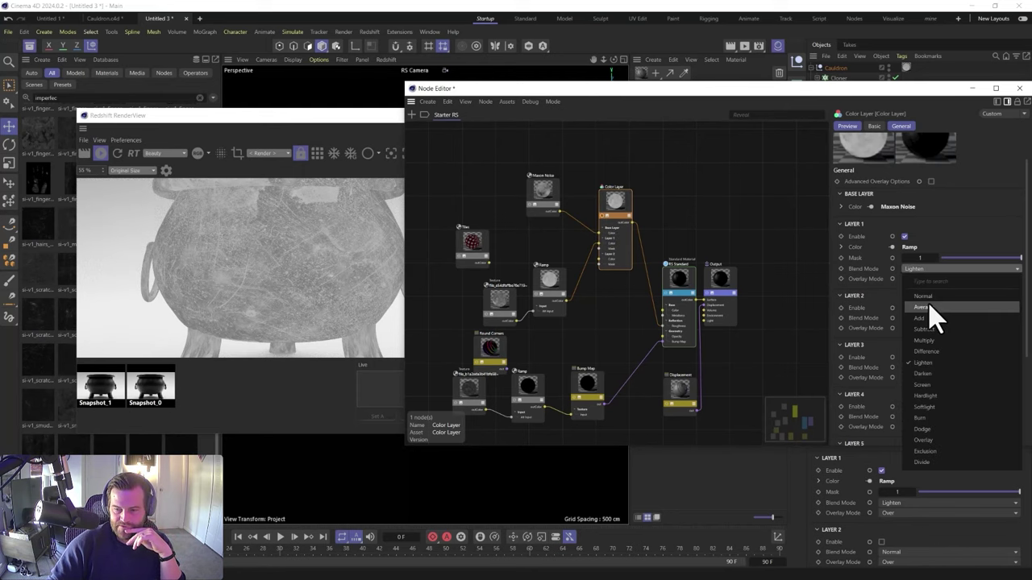
left_click(923, 307)
left_click_drag(990, 259, 988, 259)
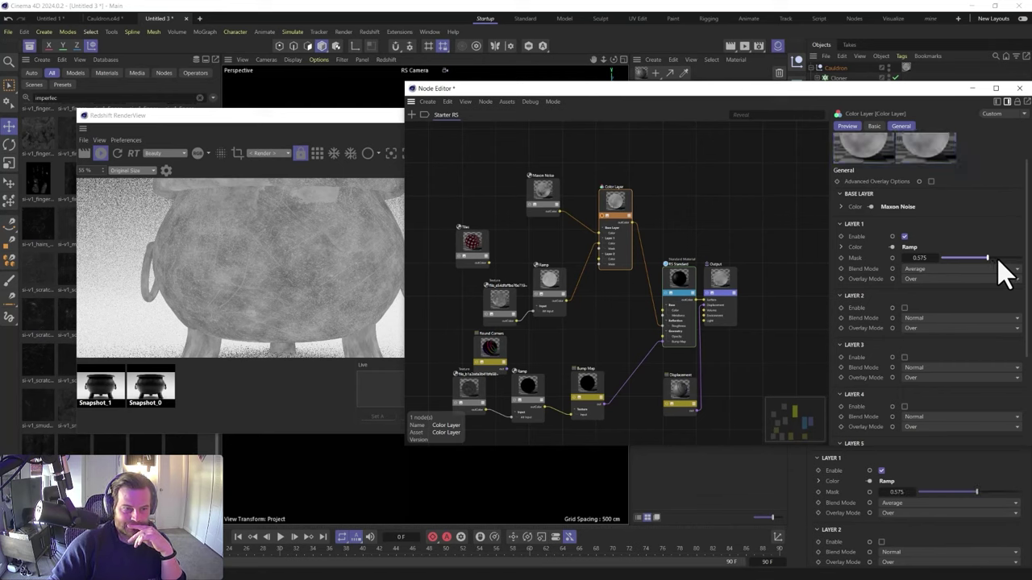
left_click(552, 196)
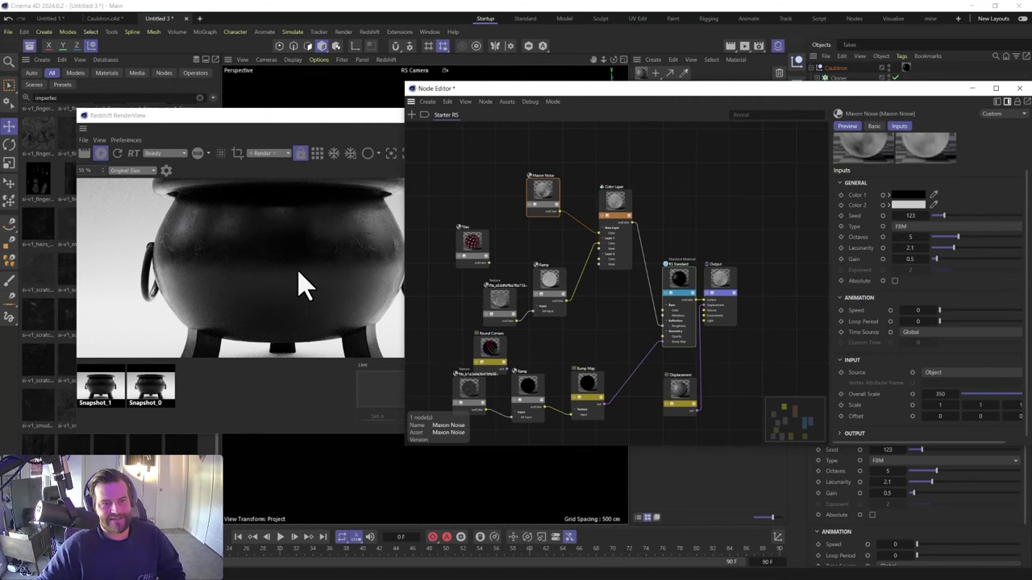
Close the Node Editor and RenderView, and set the radius of the Cloner holding the cauldron's legs to 67 cm
scroll(369, 274, "down", 3)
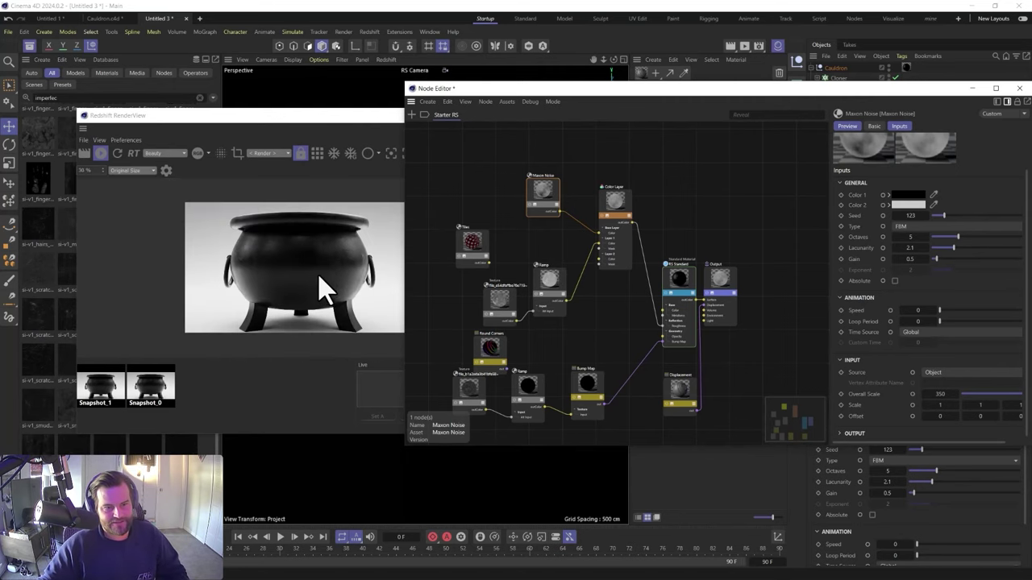
scroll(327, 288, "up", 3)
left_click(232, 304)
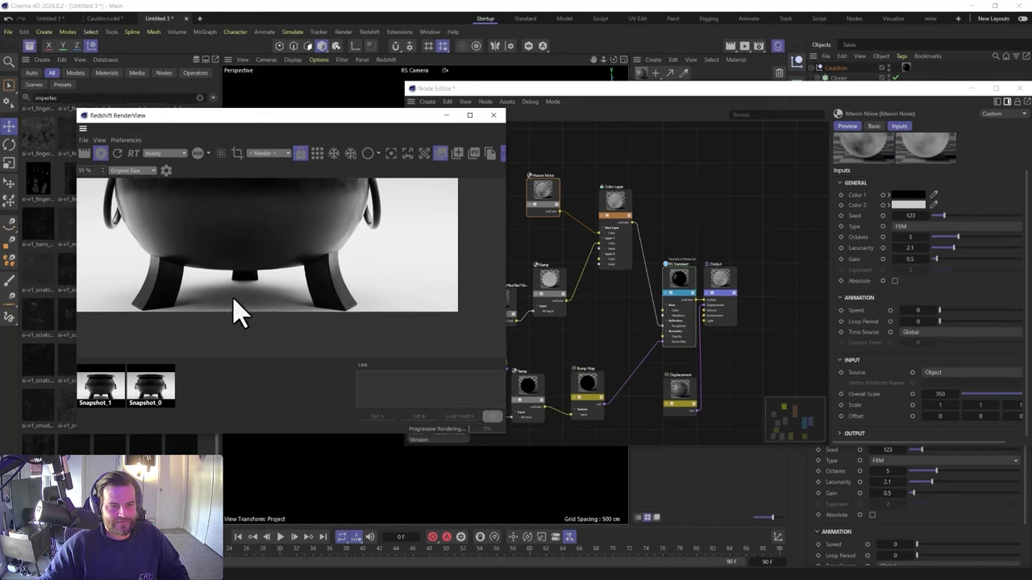
scroll(304, 274, "down", 4)
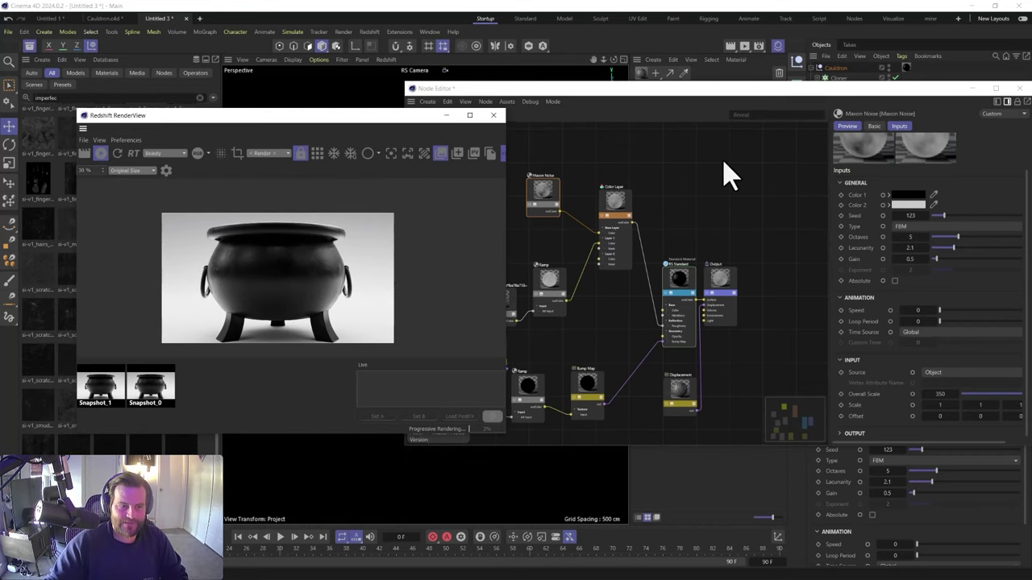
left_click(1020, 88)
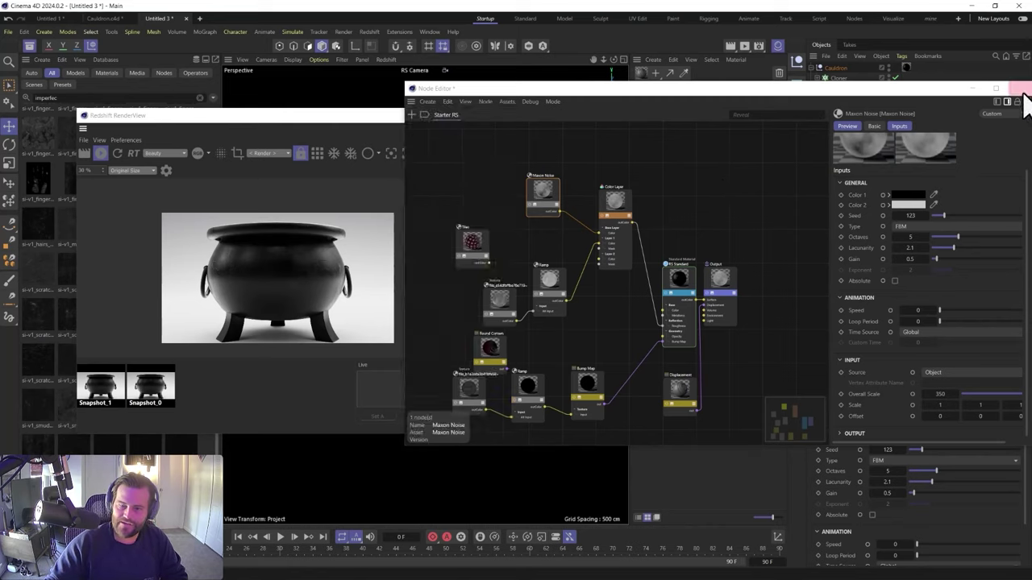
left_click(838, 78)
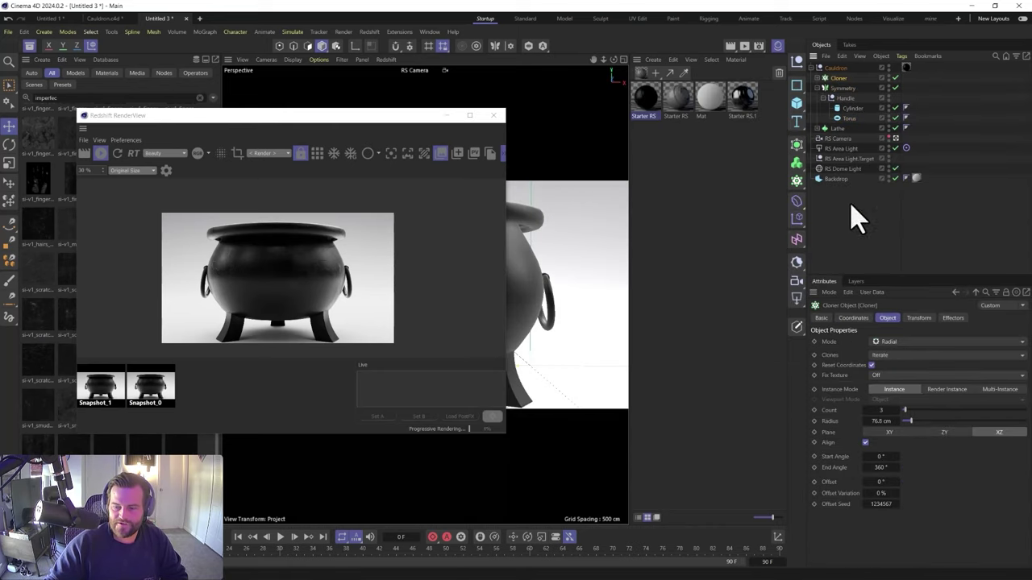
left_click_drag(907, 420, 903, 420)
left_click(493, 115)
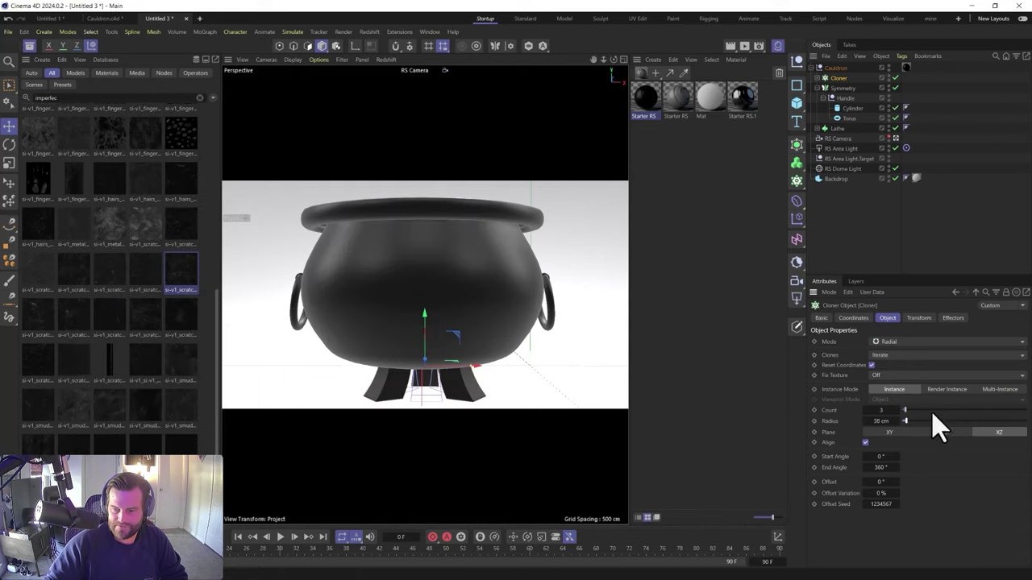
left_click_drag(905, 420, 916, 426)
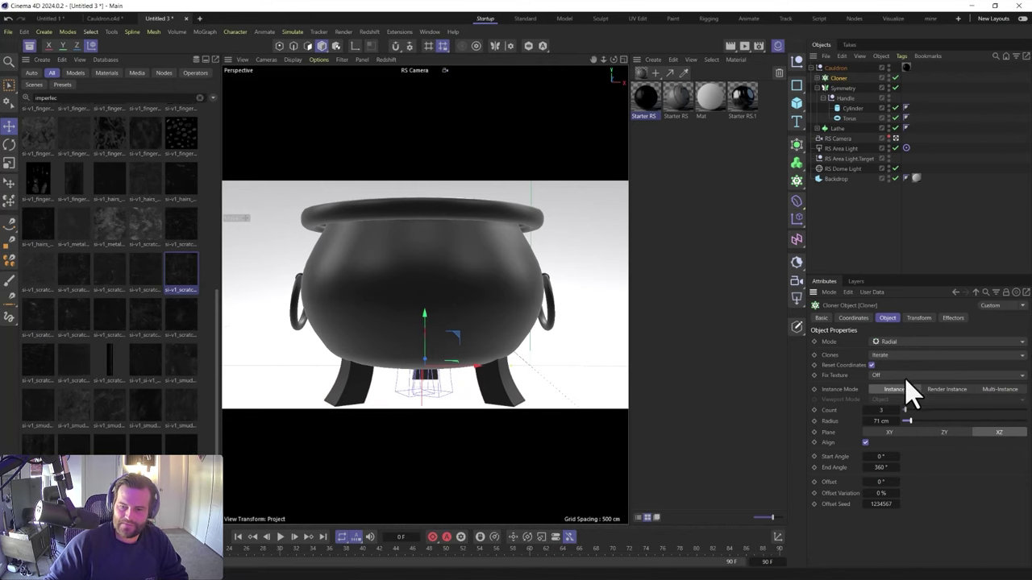
left_click_drag(915, 438, 919, 431)
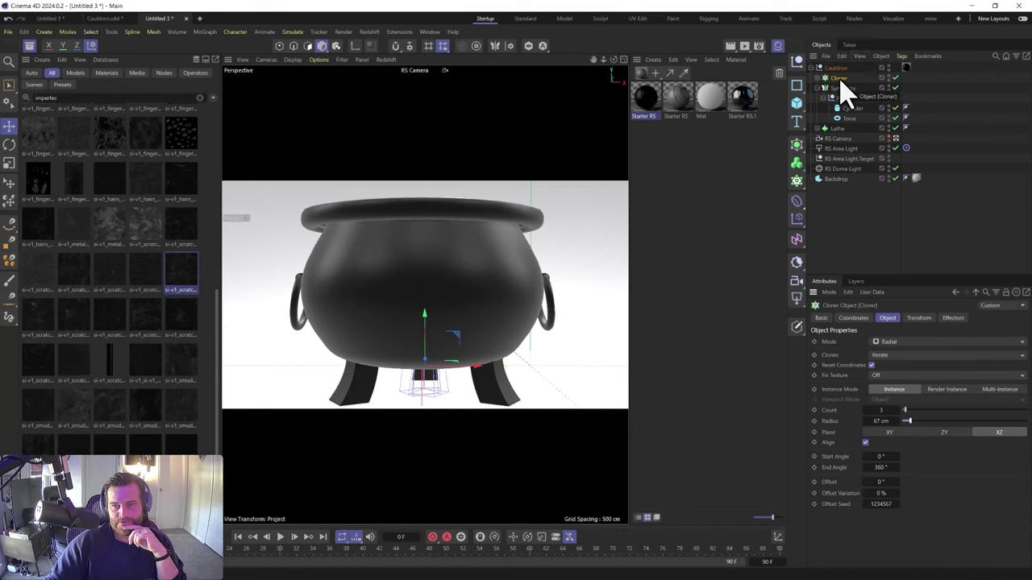
Apply the black Starter RS material to the Cube inside the leg Cloner and preview a leg close-up in the Redshift RenderView
left_click(816, 77)
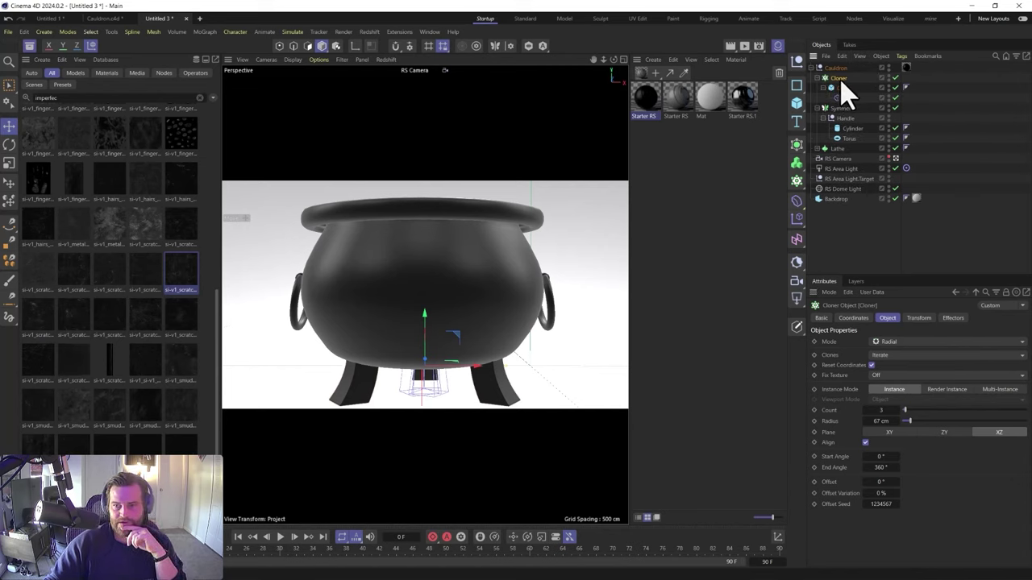
left_click_drag(644, 101, 845, 91)
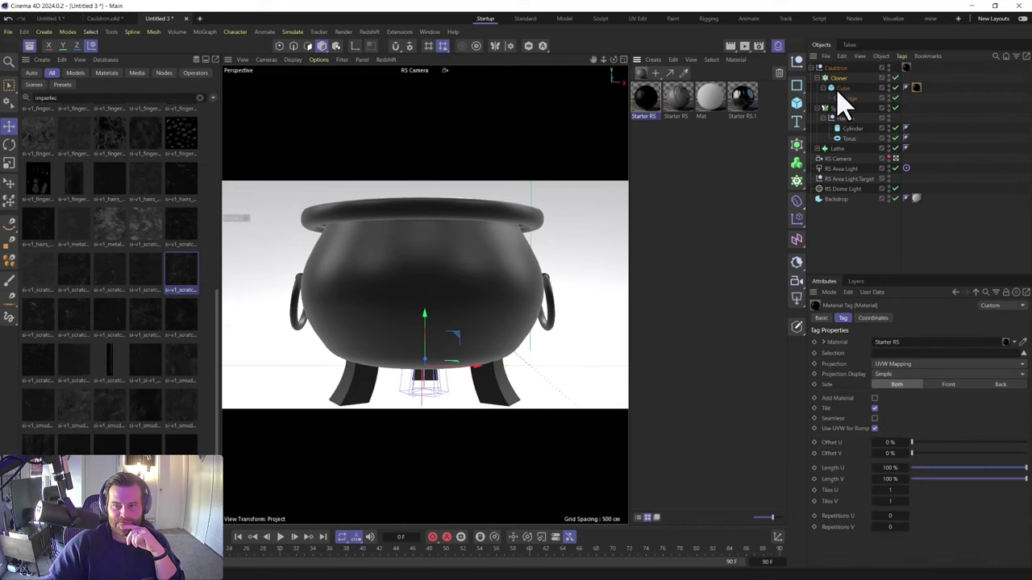
left_click(372, 32)
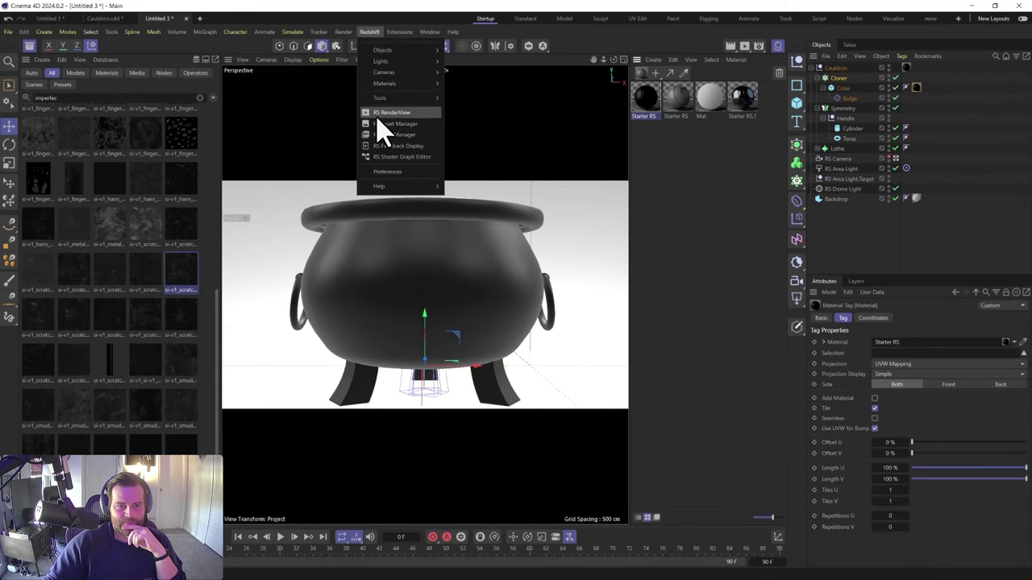
left_click(376, 113)
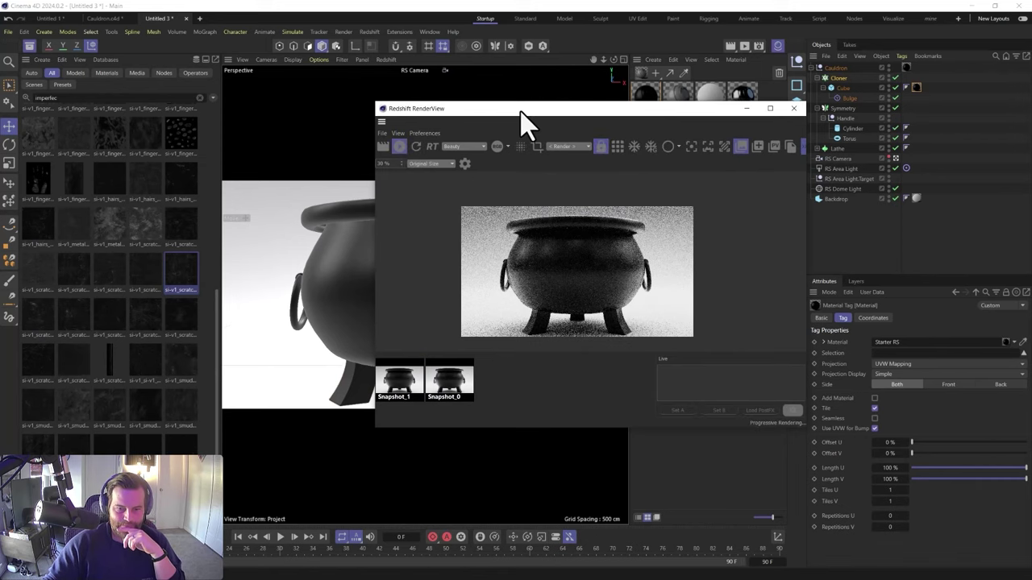
left_click_drag(524, 125, 655, 123)
scroll(357, 403, "up", 5)
scroll(357, 387, "up", 5)
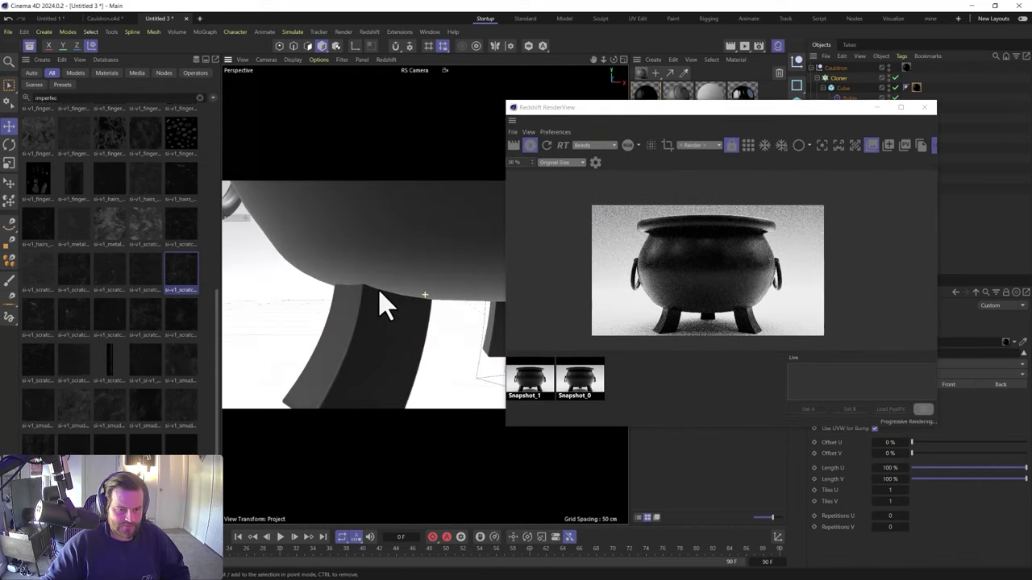
left_click_drag(553, 107, 220, 69)
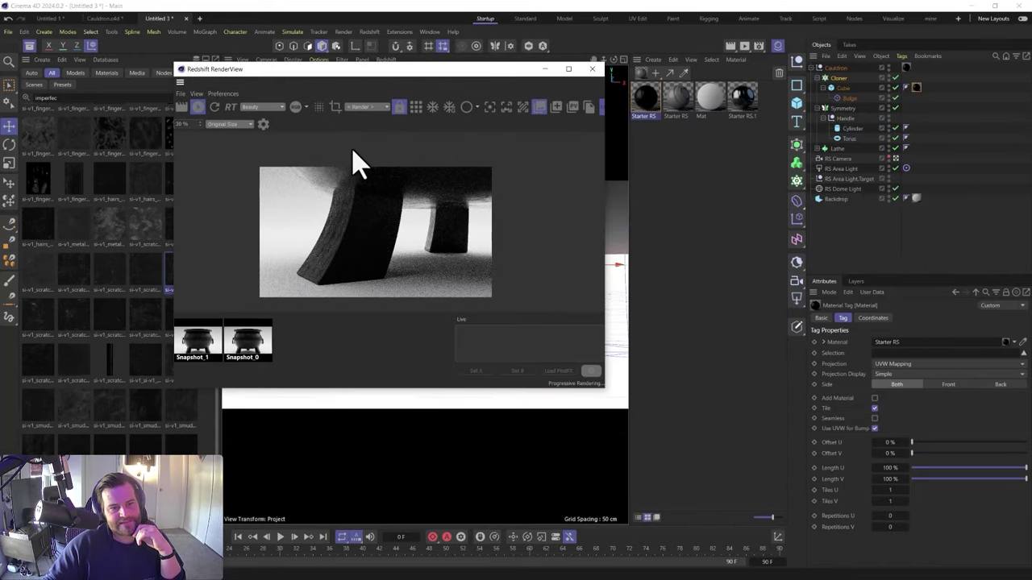
Set the projection of the Cube's material tag to Cubic
left_click(916, 88)
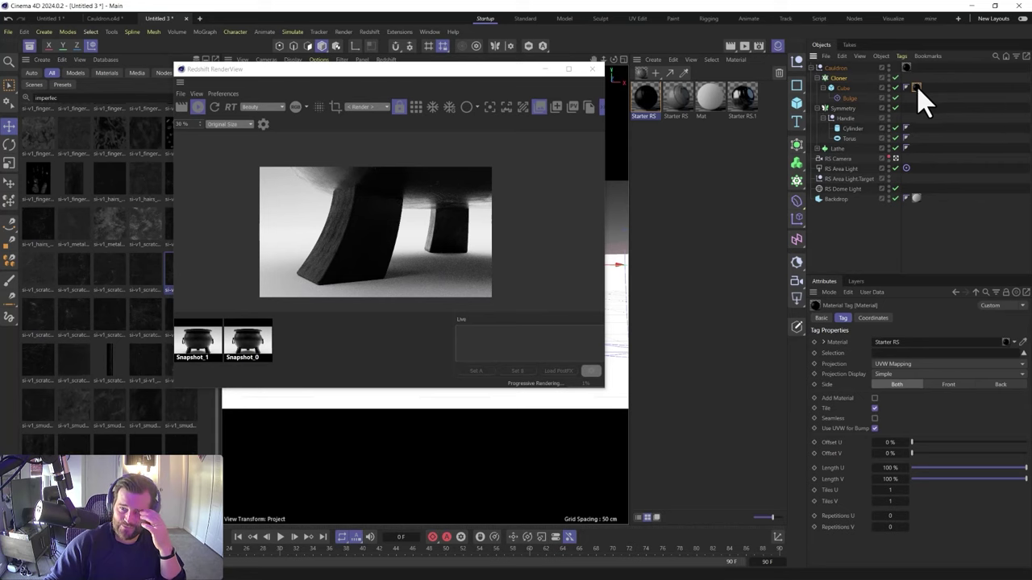
left_click(902, 363)
left_click(899, 405)
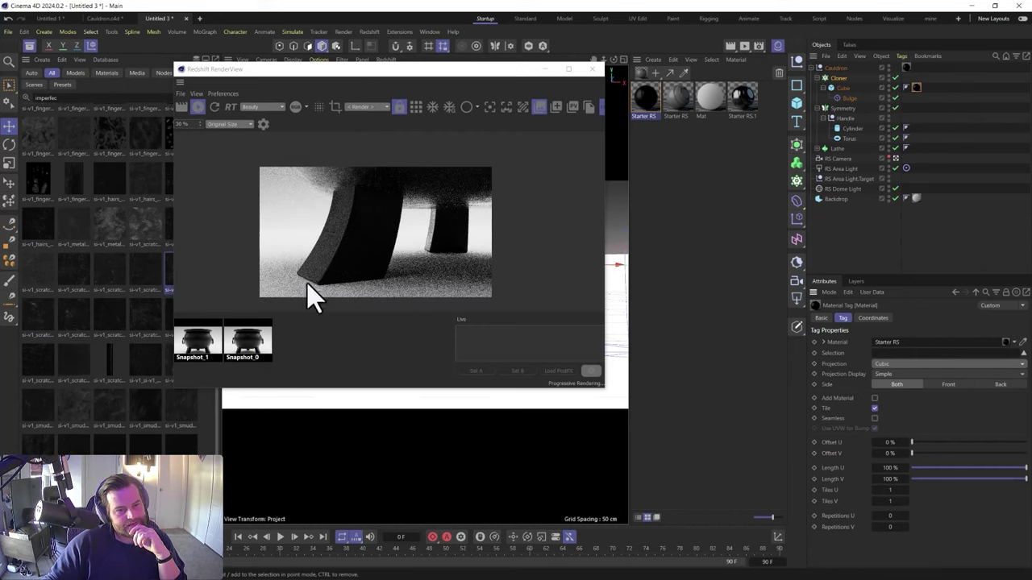
Scale down the material's cubic projection on the legs in Texture mode and check it on a close-up of one leg
left_click_drag(373, 70, 840, 188)
left_click(914, 88)
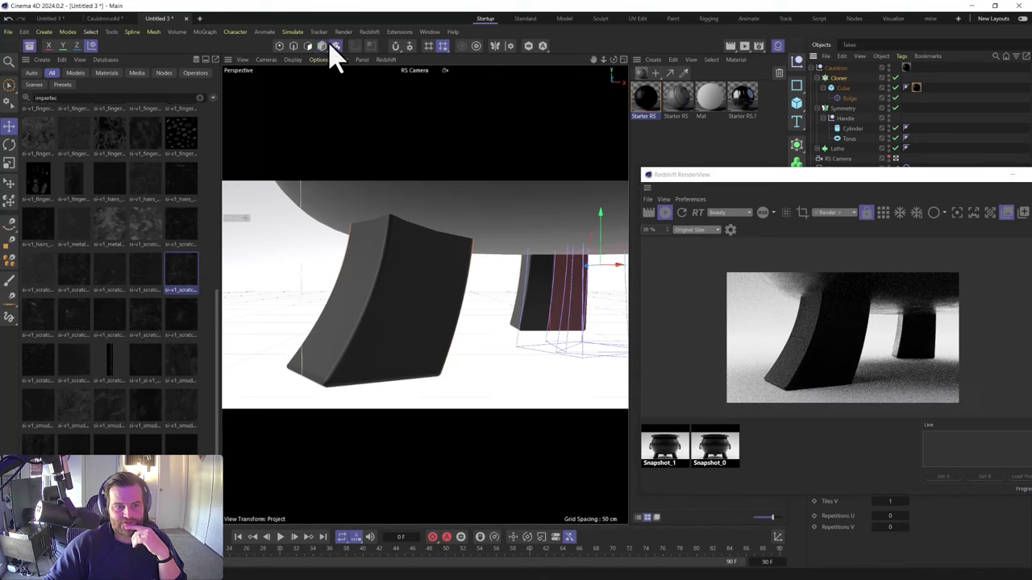
scroll(395, 257, "down", 6)
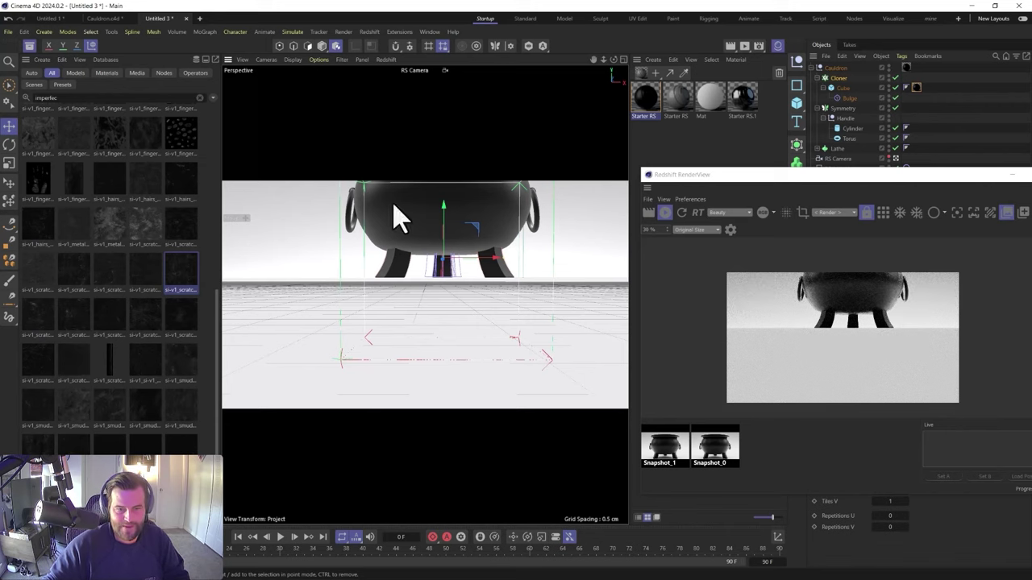
key("t")
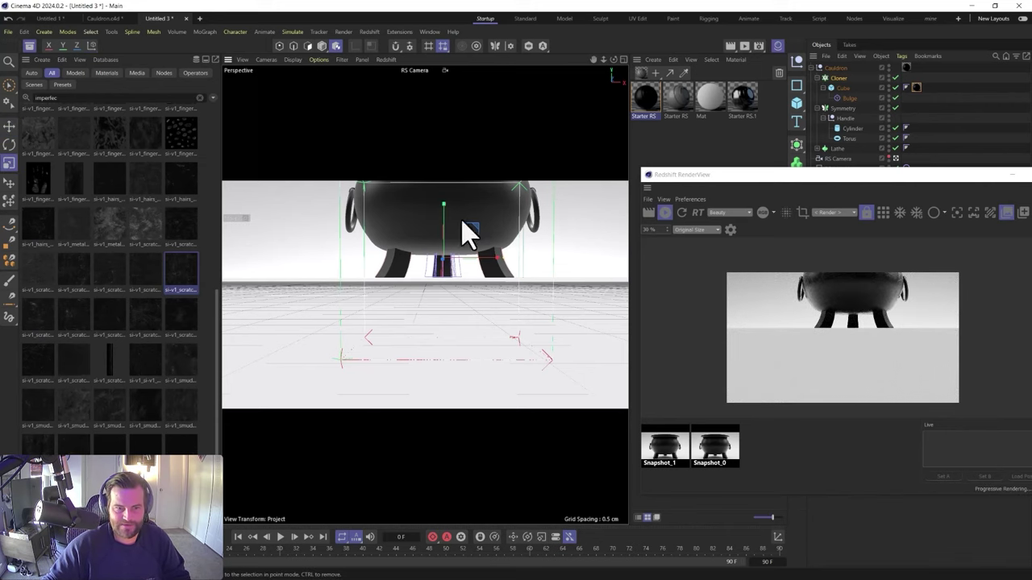
left_click_drag(572, 203, 426, 317)
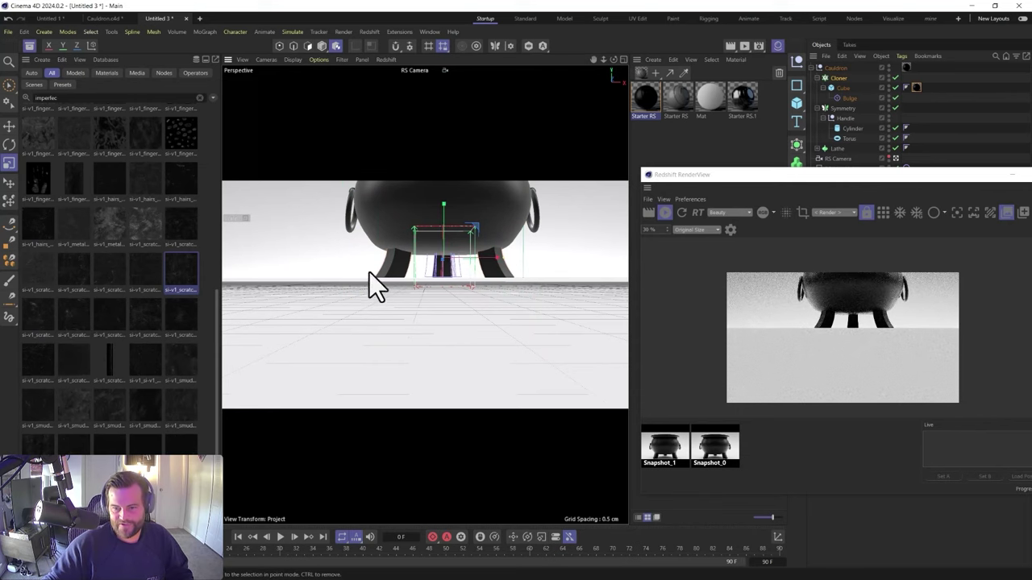
scroll(395, 270, "up", 5)
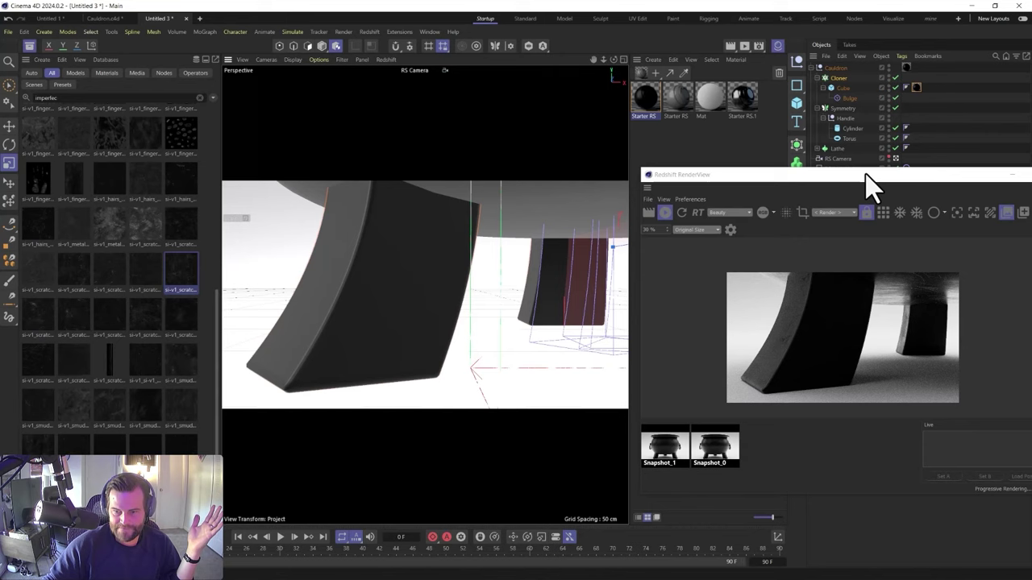
Return to Model mode with the whole cauldron in view, and close the RenderView and the Asset Browser
left_click_drag(847, 185, 465, 169)
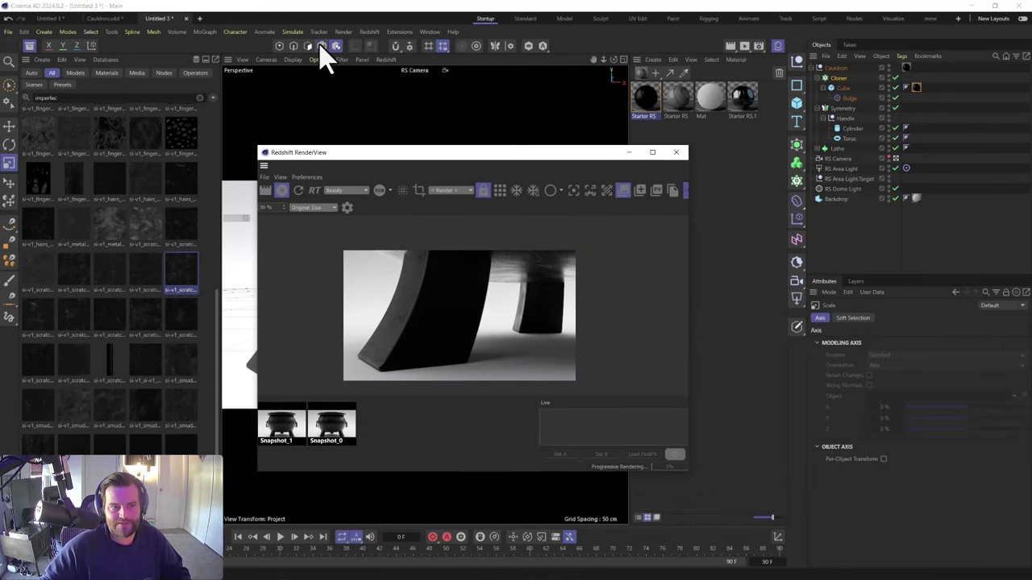
left_click(675, 153)
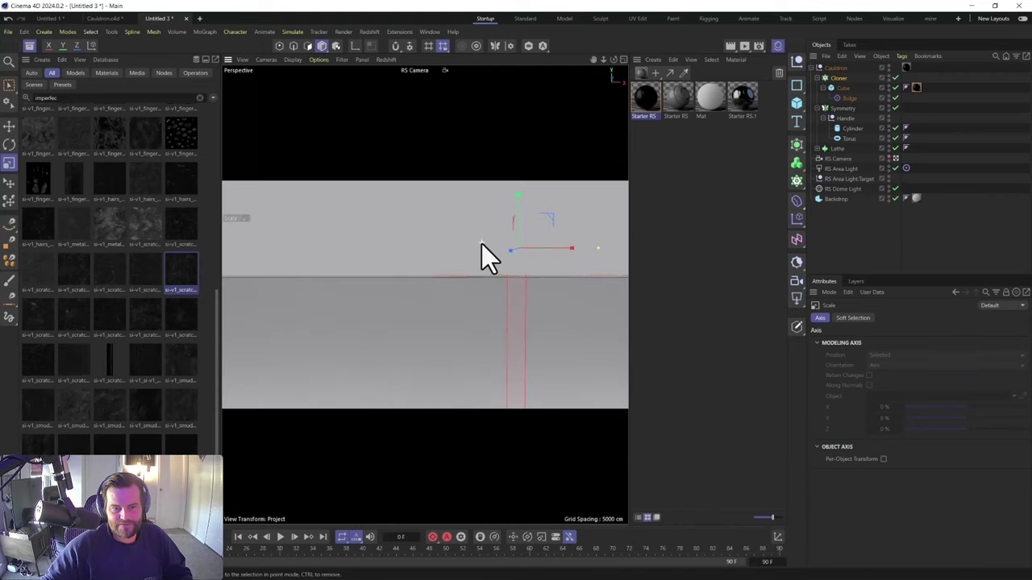
scroll(516, 266, "down", 5)
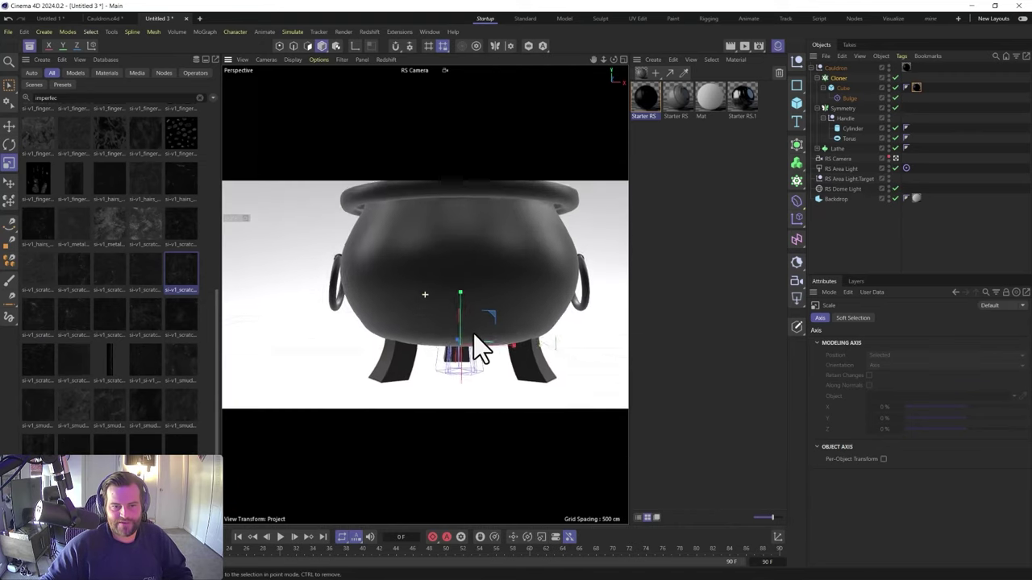
left_click(29, 49)
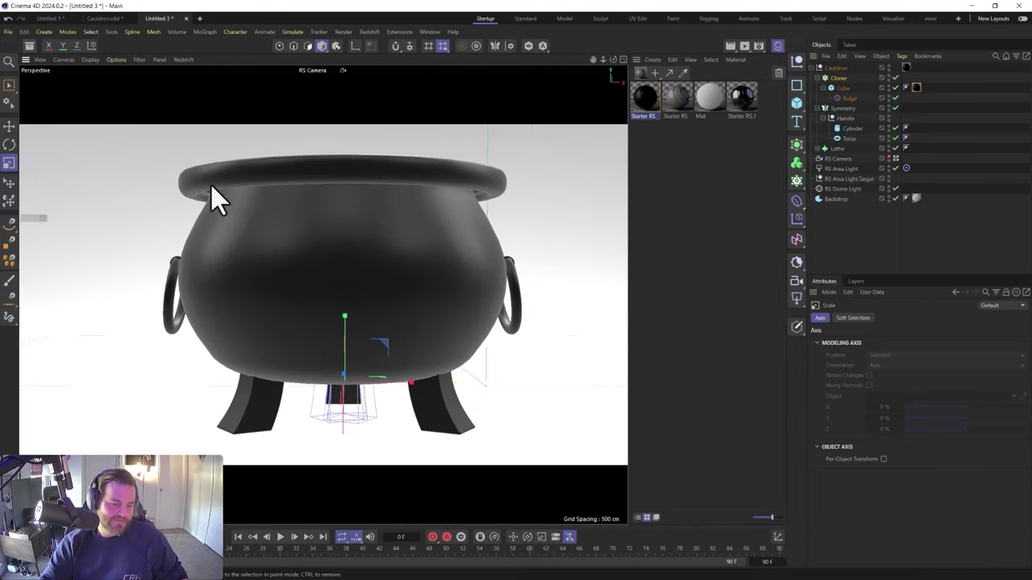
Save the scene as "Cauldron tut" in the dynamics folder
key("ctrl+s")
type("cauldron 2")
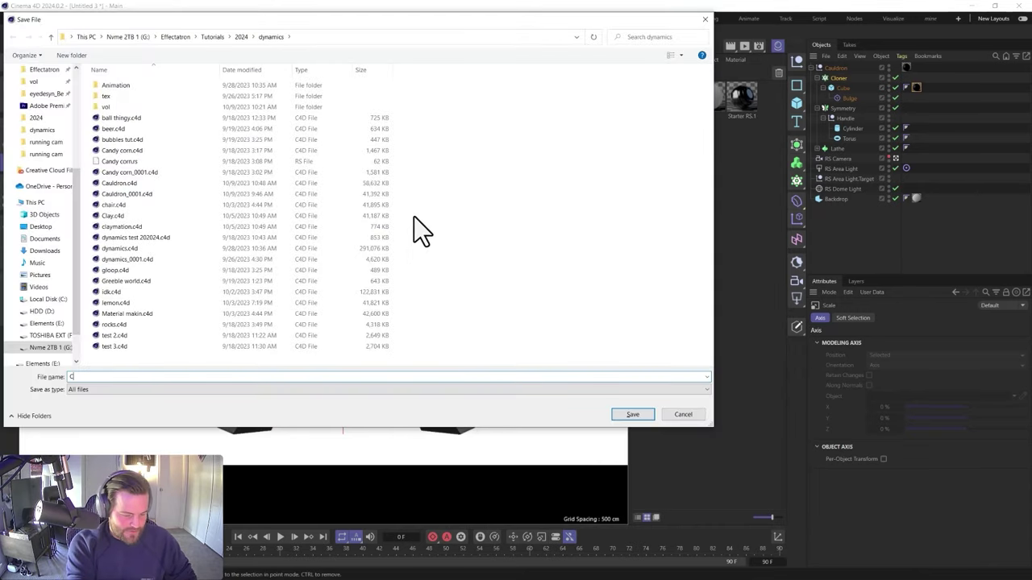
key("Return")
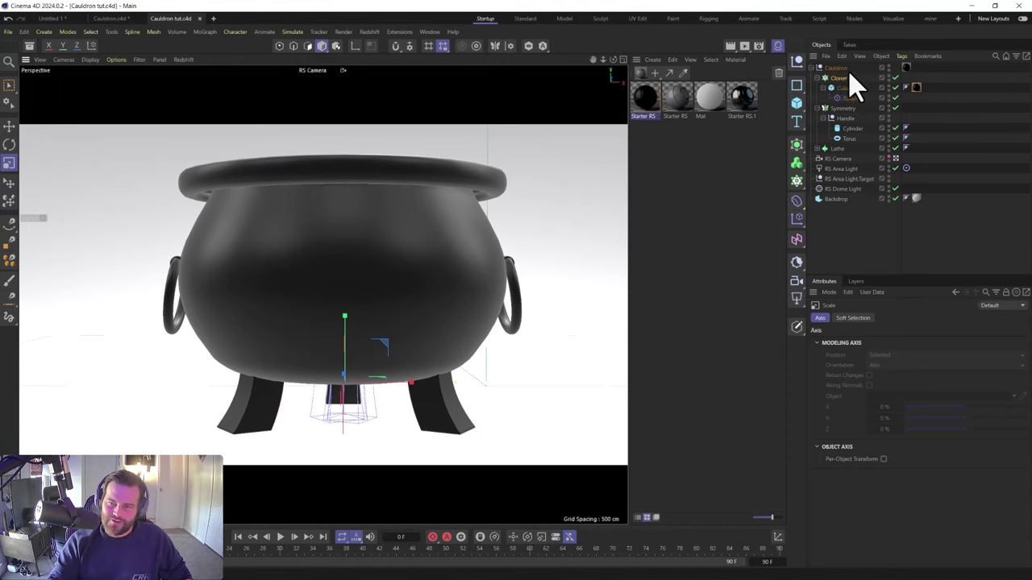
Collapse the Cauldron group and examine the cauldron's inside and outside from several angles
left_click(817, 68)
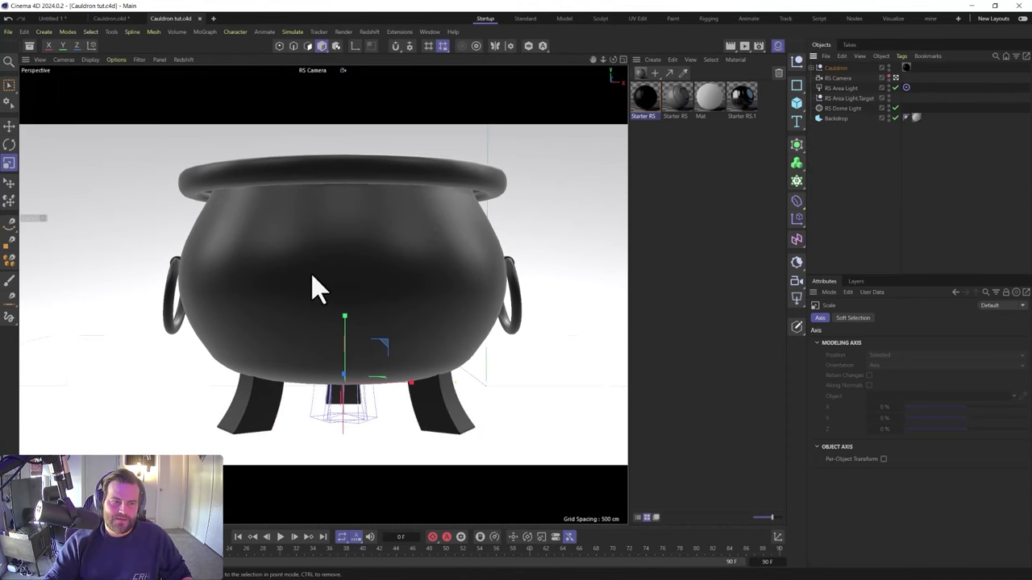
left_click_drag(313, 273, 331, 313, "alt")
middle_click_drag(330, 314, 322, 293, "alt")
left_click_drag(314, 254, 320, 263, "alt")
middle_click_drag(320, 262, 324, 286, "alt")
left_click_drag(340, 249, 346, 226, "alt")
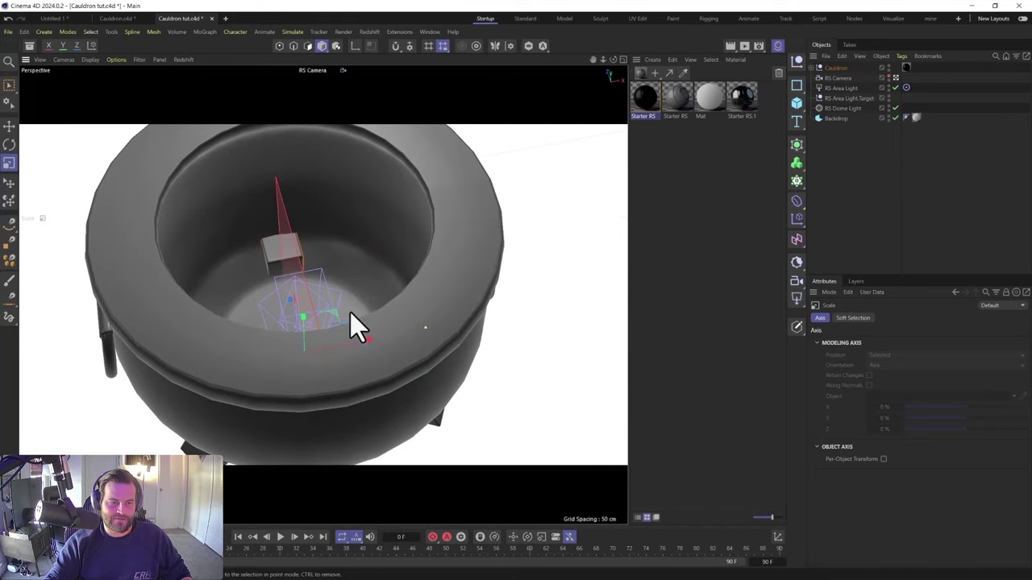
left_click_drag(268, 340, 301, 240, "alt")
right_click_drag(301, 240, 304, 283, "alt")
middle_click_drag(277, 238, 314, 308, "alt")
left_click_drag(313, 309, 300, 287, "alt")
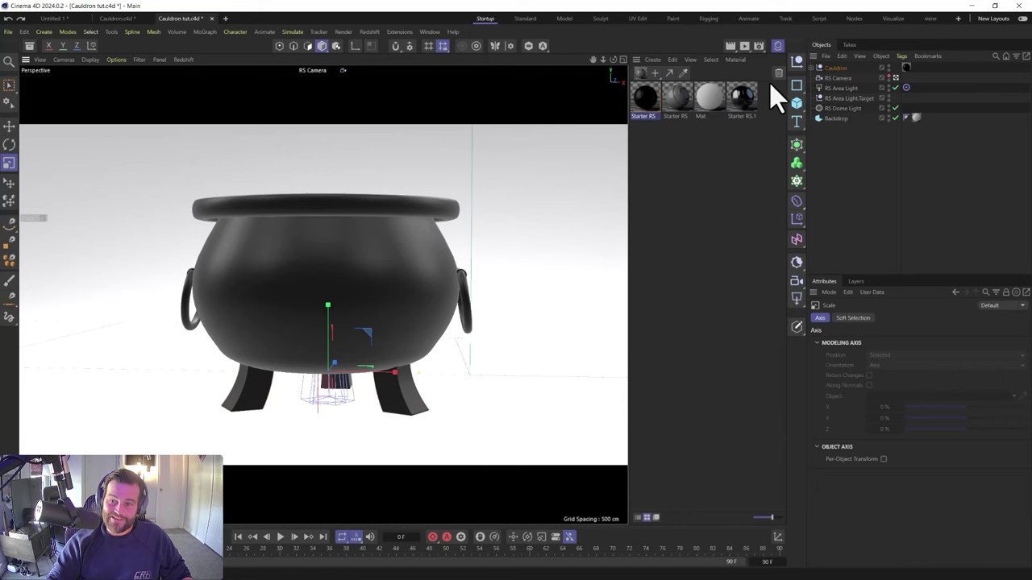
Add a sphere with a 50 cm radius and 64 segments
left_click(796, 103)
left_click(894, 158)
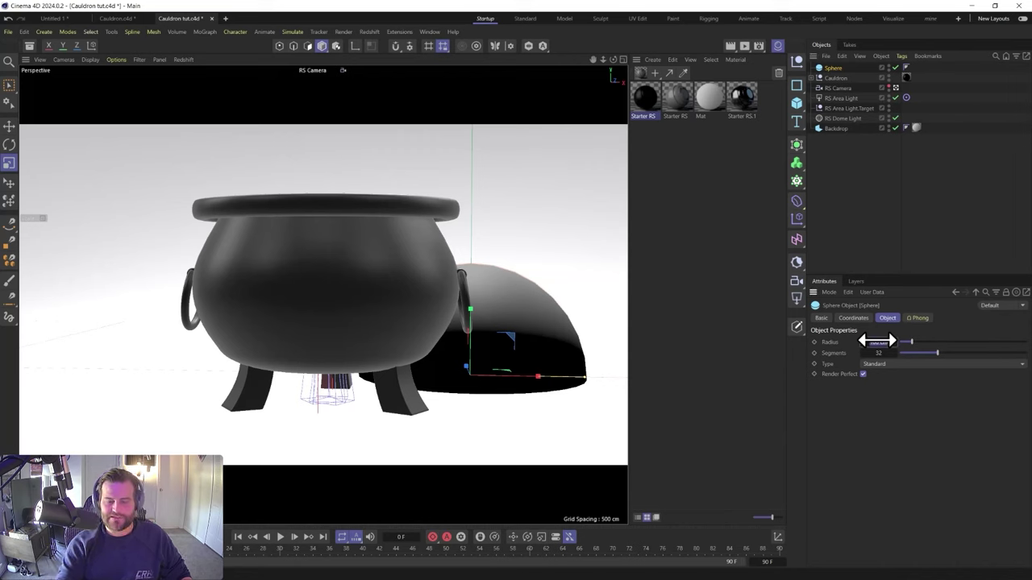
left_click_drag(877, 341, 874, 341)
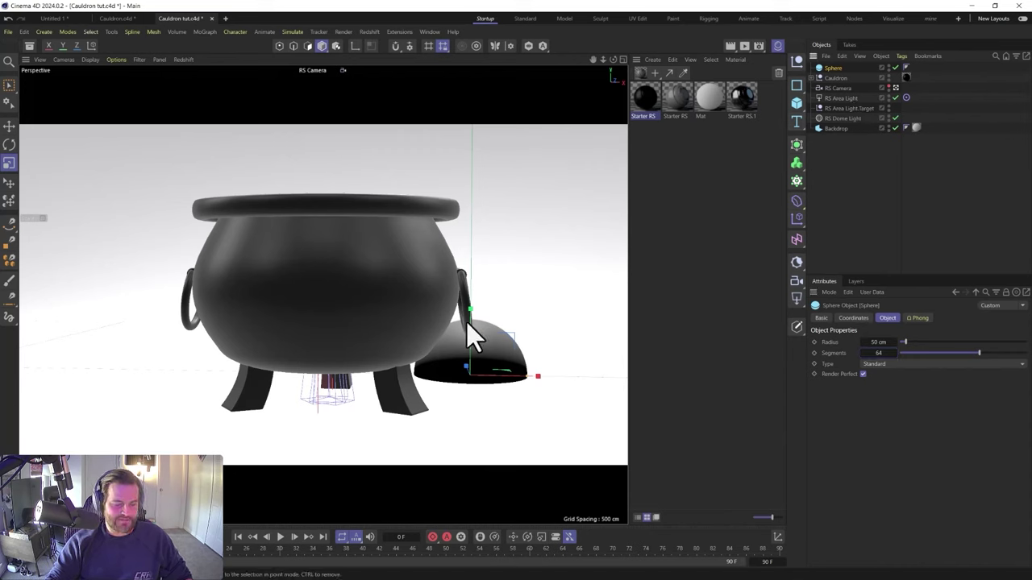
Make the sphere editable and move it up beside the cauldron, clear of the floor
key("c")
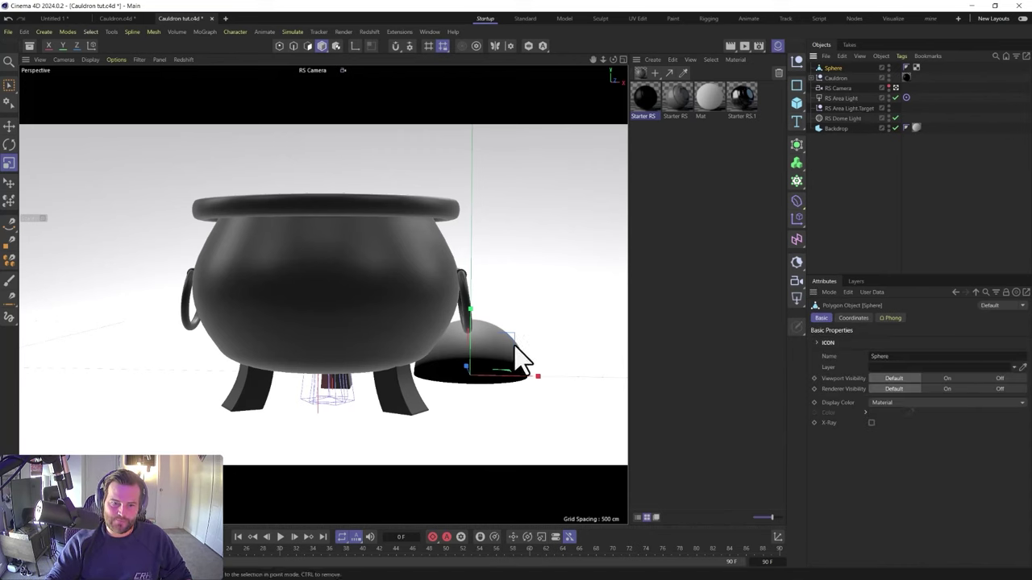
key("e")
left_click_drag(535, 322, 581, 233)
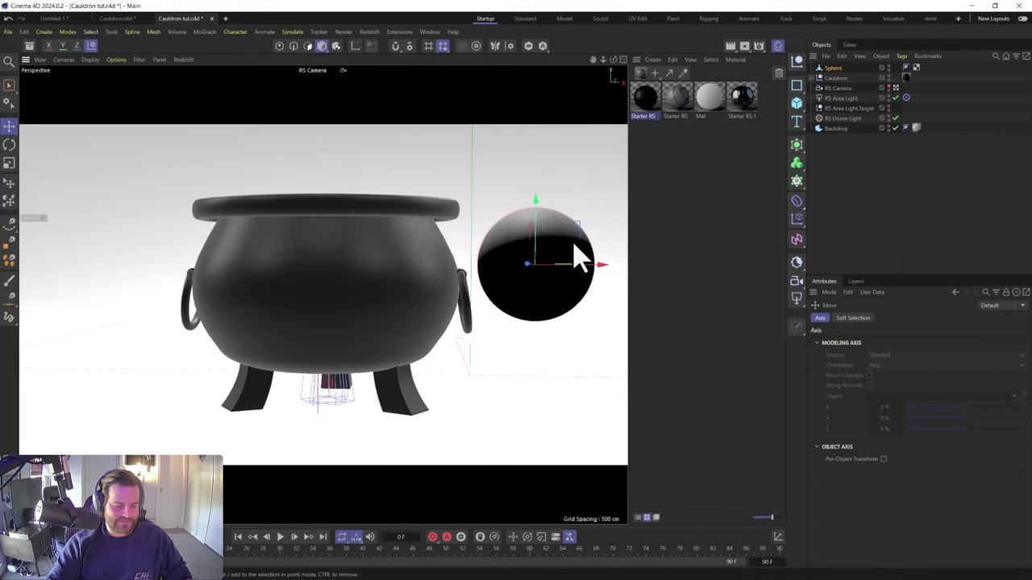
Scale the sphere narrower along its X and Z axes into an upright egg shape
key("t")
left_click_drag(601, 267, 575, 267)
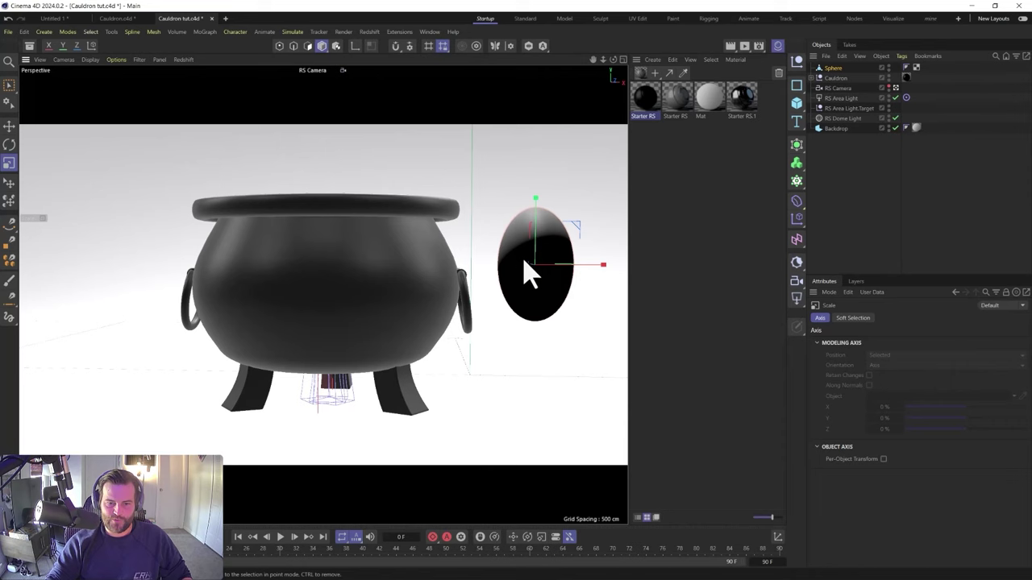
left_click_drag(532, 281, 355, 265, "alt")
left_click_drag(424, 286, 432, 257)
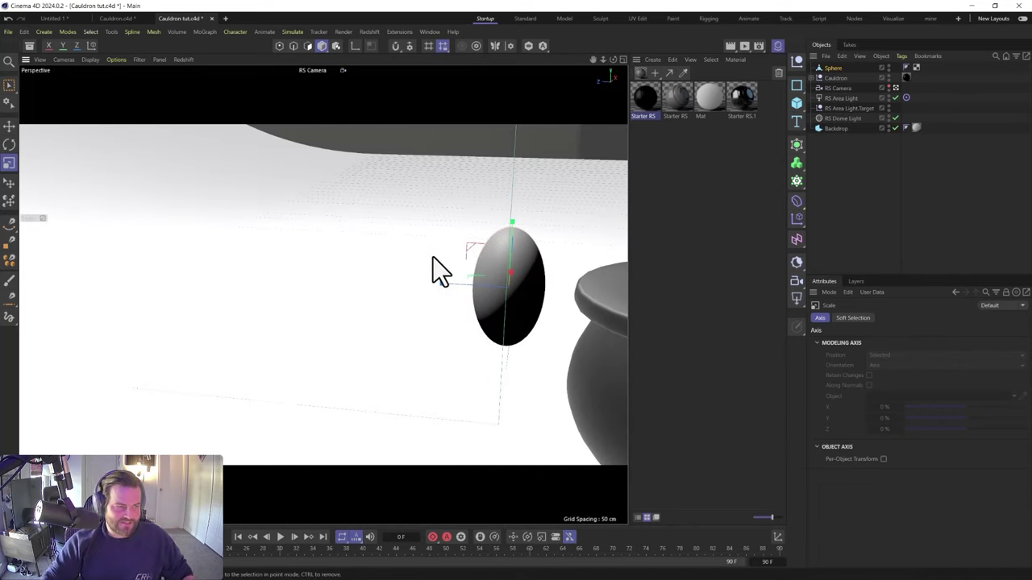
key("ctrl+shift+z")
key("ctrl+shift+z")
key("ctrl+shift+z")
key("ctrl+shift+z")
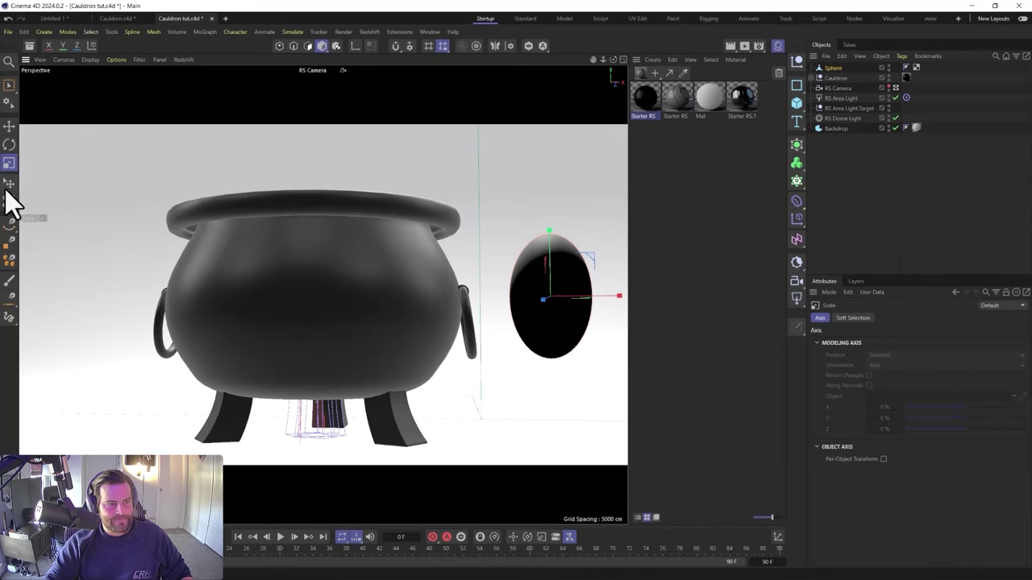
Set the Place tool's up direction to Z and place the egg-shaped sphere in front of the cauldron
left_click(9, 184)
left_click_drag(423, 275, 257, 298)
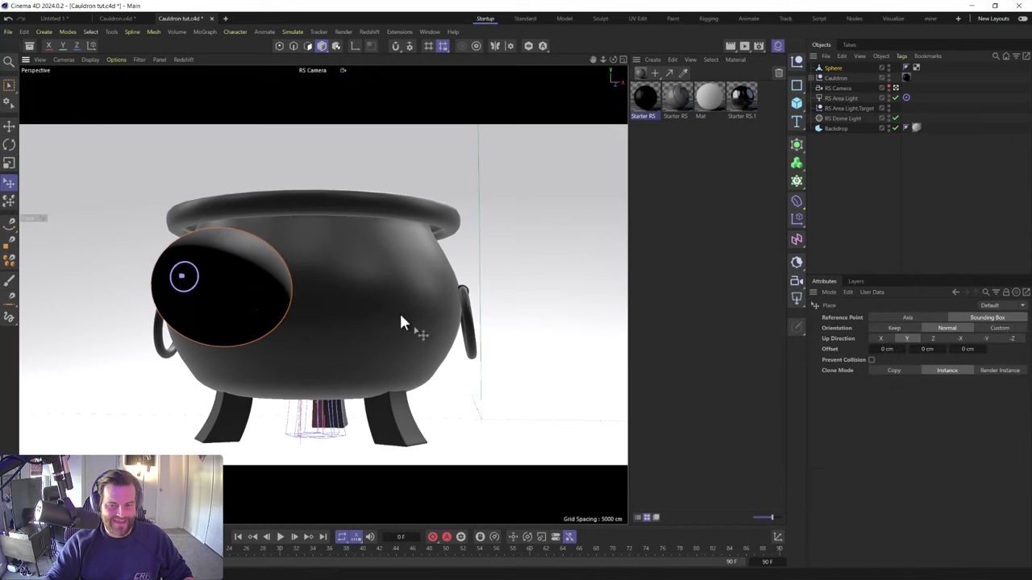
key("ctrl+z")
left_click(931, 338)
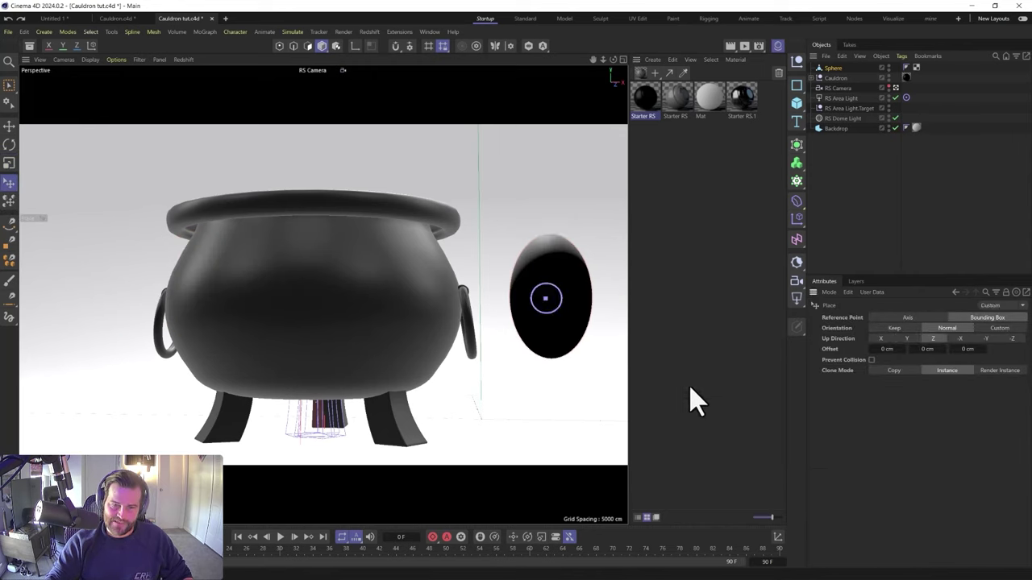
left_click_drag(216, 316, 254, 295)
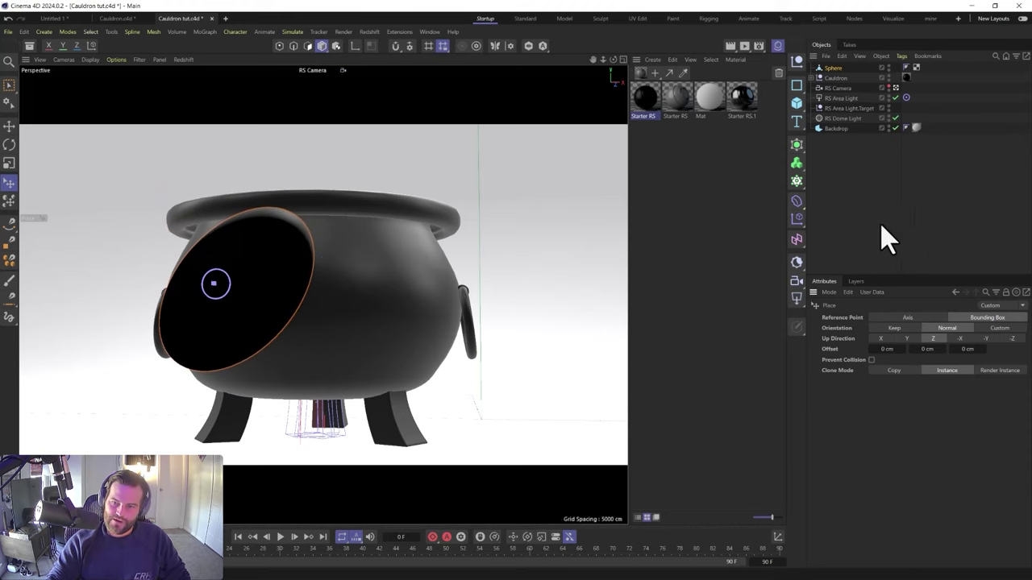
Set the sphere's H, P and B rotation values to 0°
left_click(834, 68)
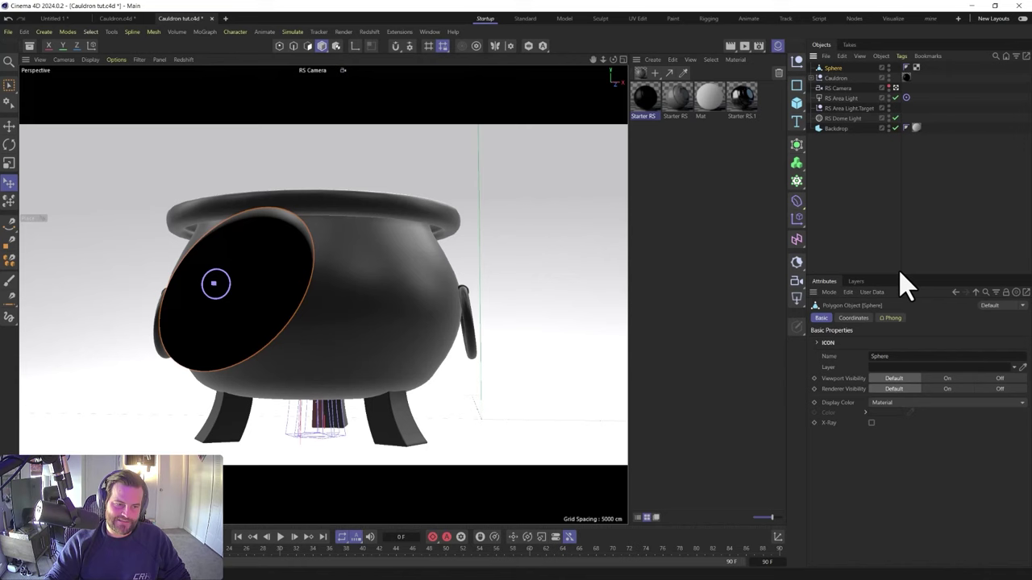
left_click(856, 317)
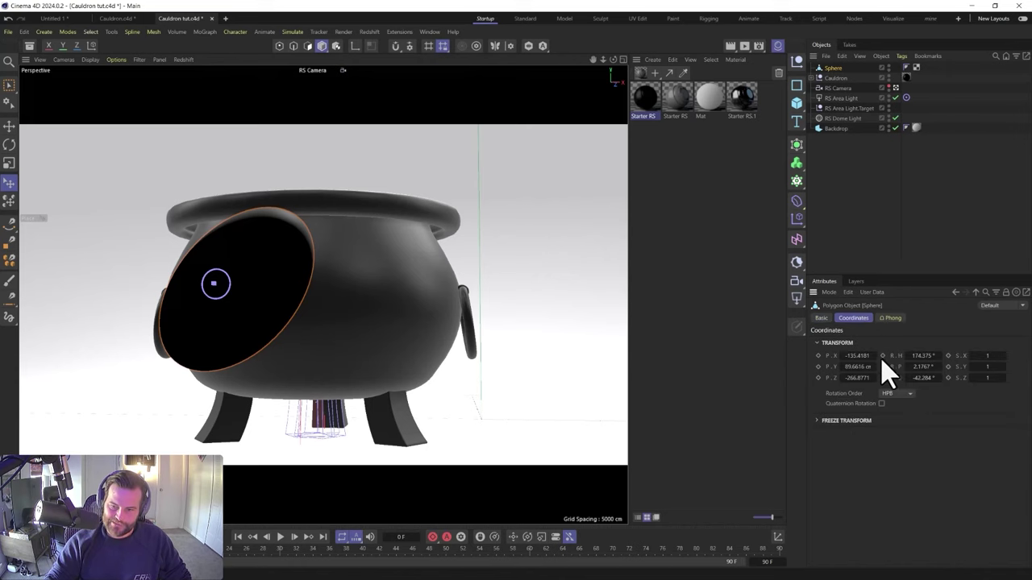
left_click(922, 355)
type("0")
left_click(922, 367)
type("0")
left_click(923, 378)
type("0")
key("Return")
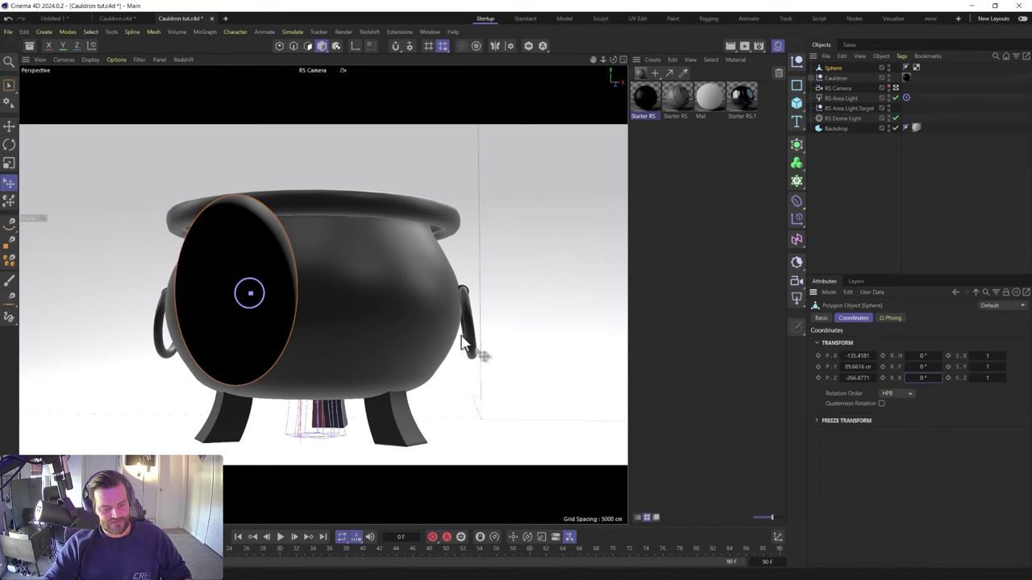
Scale the egg-shaped sphere down uniformly and move it closer to the front of the cauldron's body
key("t")
left_click_drag(530, 202, 443, 270)
key("e")
left_click_drag(222, 337, 411, 327, "alt")
left_click_drag(173, 292, 148, 316)
mouse_move(336, 293)
left_mouse_down()
mouse_move(303, 305)
mouse_move(321, 294)
left_mouse_up()
Push the sphere further into the cauldron's front wall so it sits as a bulging eye
key("t")
left_click_drag(274, 313, 252, 292, "alt")
key("r")
left_click_drag(307, 317, 387, 324, "alt")
key("e")
left_click_drag(161, 291, 142, 291)
left_click_drag(207, 310, 268, 331, "alt")
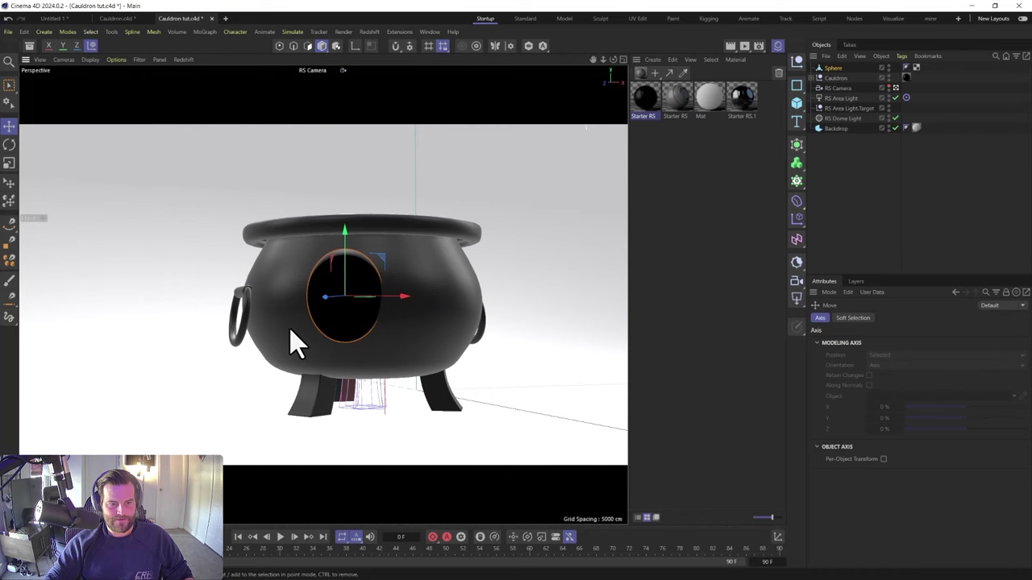
Rotate the eye sphere around its vertical axis to follow the curve of the cauldron's wall
key("r")
left_click_drag(358, 298, 396, 357)
left_click_drag(306, 317, 278, 346, "alt")
scroll(276, 339, "up", 5)
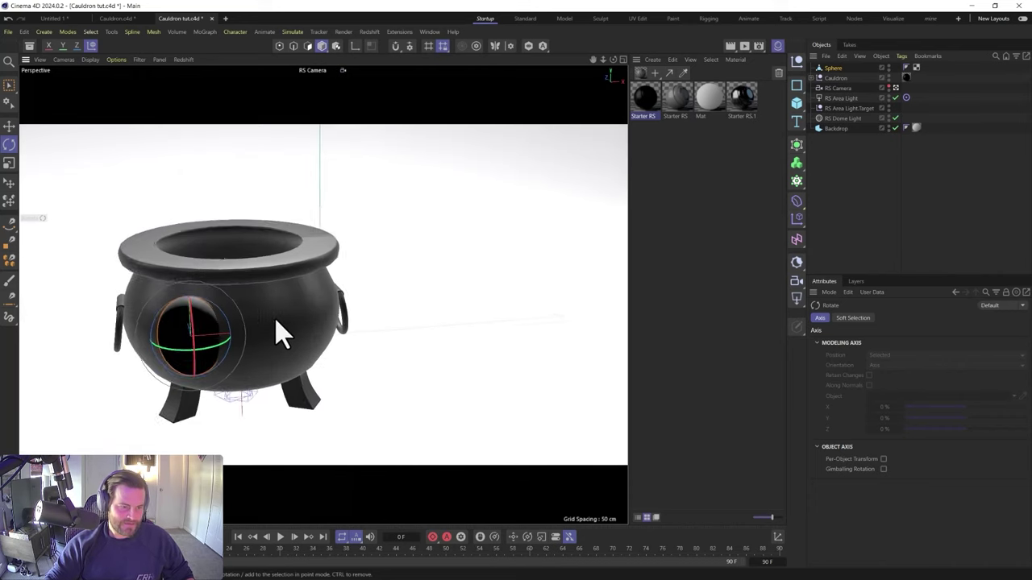
left_click_drag(181, 354, 208, 347)
key("e")
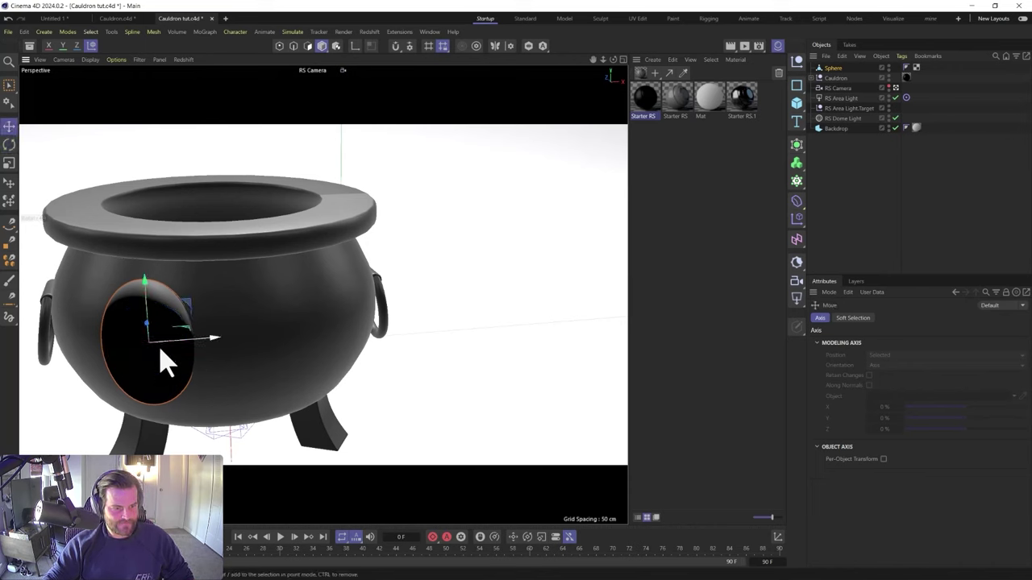
Toggle the move axes between world and object coordinates
key("w")
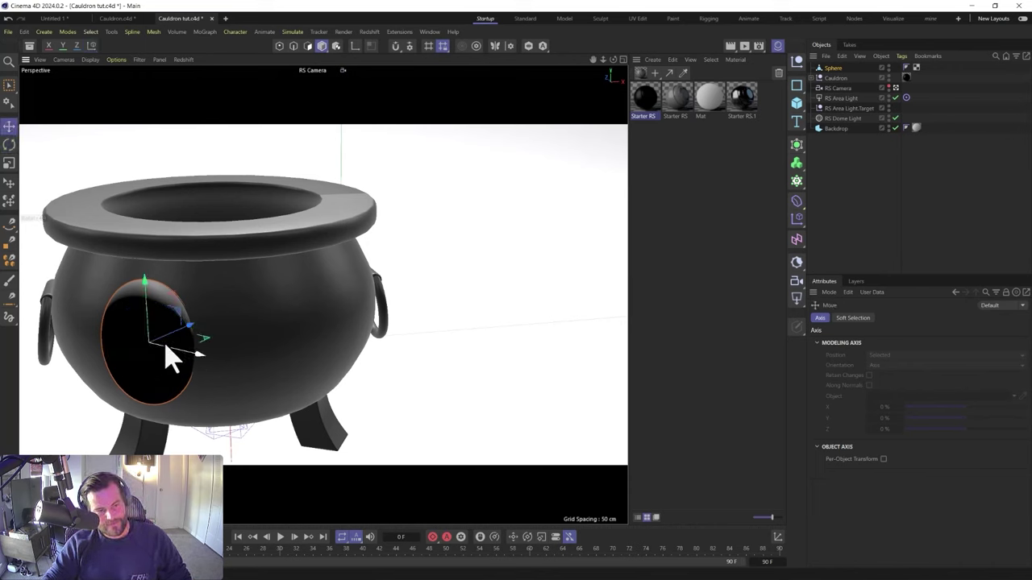
key("w")
key("w")
key("w")
key("w")
key("w")
key("w")
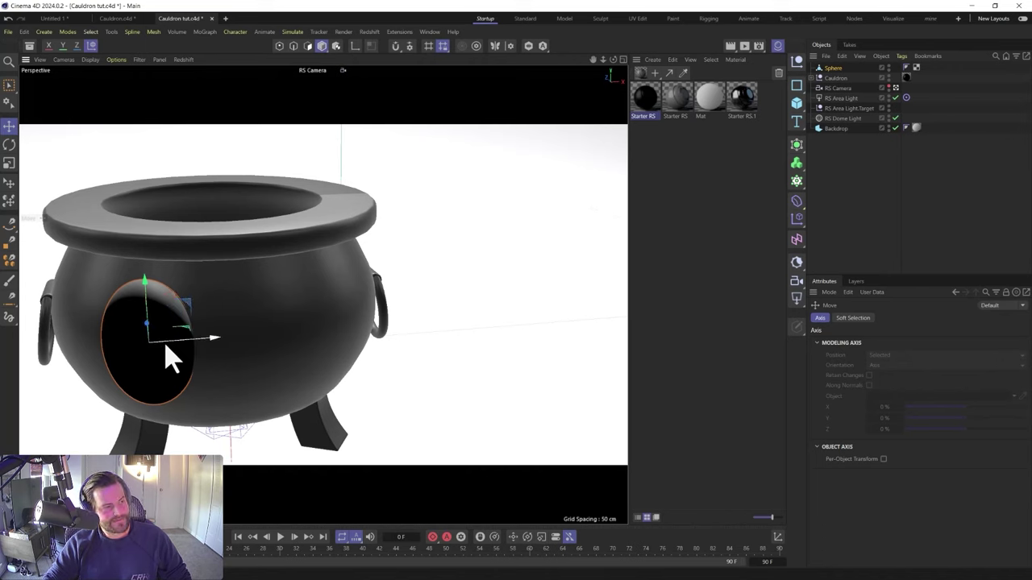
Nudge the eye sphere into place and duplicate it sideways along its axis to form the second eye
left_click_drag(176, 345, 173, 371)
key("r")
key("e")
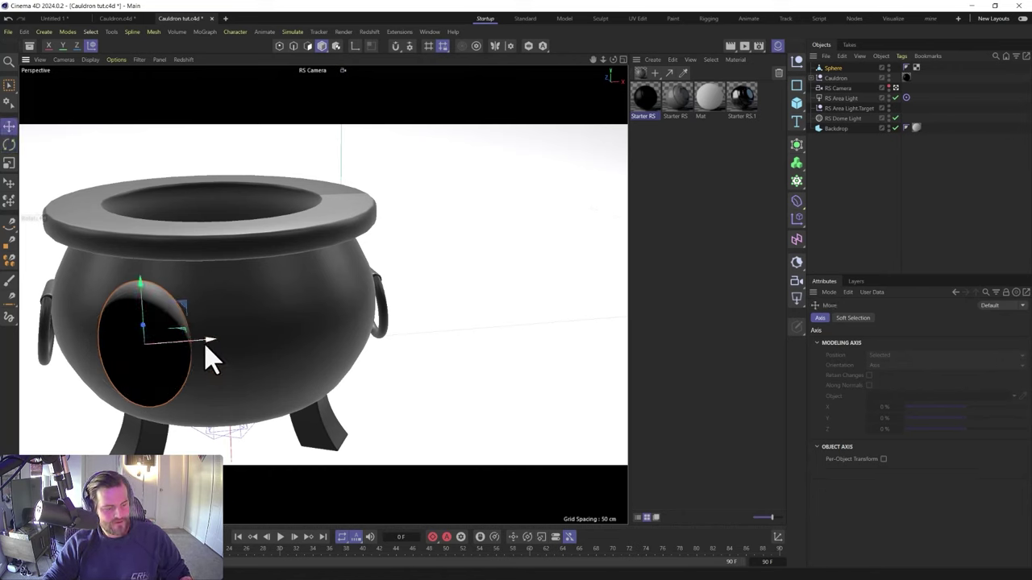
left_click_drag(204, 340, 333, 338, "ctrl")
Turn the first eye slightly around its vertical axis and move it in towards the second eye
key("r")
left_click(196, 362)
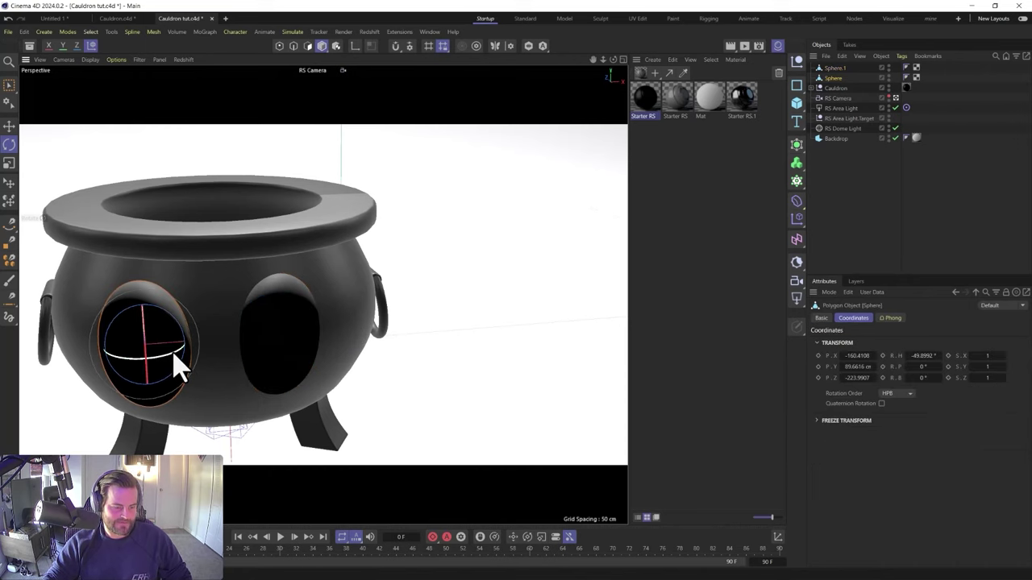
key("e")
left_click_drag(179, 364, 206, 366)
Rotate the second eye around its vertical axis so it follows the cauldron's curve on its side
key("r")
left_click(282, 362)
mouse_move(281, 362)
left_mouse_down()
mouse_move(272, 357)
mouse_move(299, 364)
left_mouse_up()
key("e")
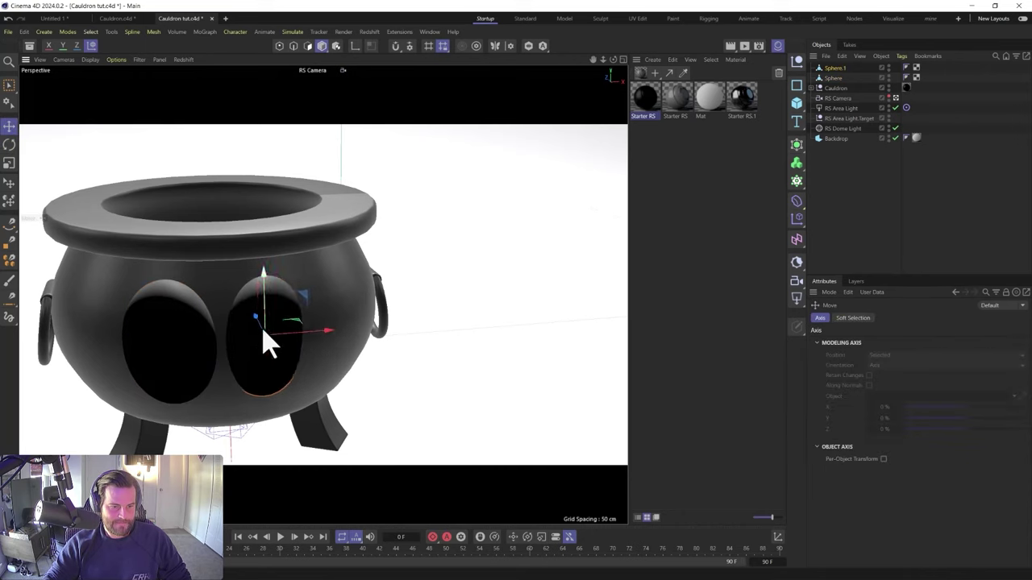
Scale the second eye smaller than the first and reposition it on the cauldron's front
key("t")
left_click_drag(355, 310, 341, 336)
key("e")
left_click_drag(273, 304, 270, 300)
mouse_move(251, 354)
left_mouse_down()
mouse_move(283, 354)
mouse_move(262, 358)
left_mouse_up()
key("ctrl+z")
left_click_drag(242, 403, 229, 360, "alt")
key("ctrl+shift+z")
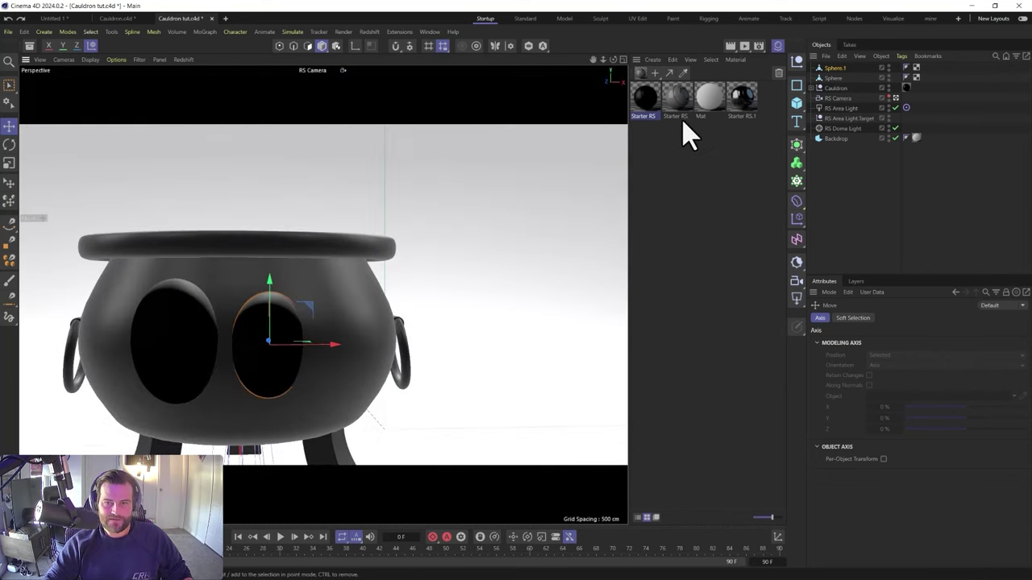
Create a new standard Redshift material and assign it to both eye spheres
left_click(642, 74)
left_click_drag(640, 98, 827, 68)
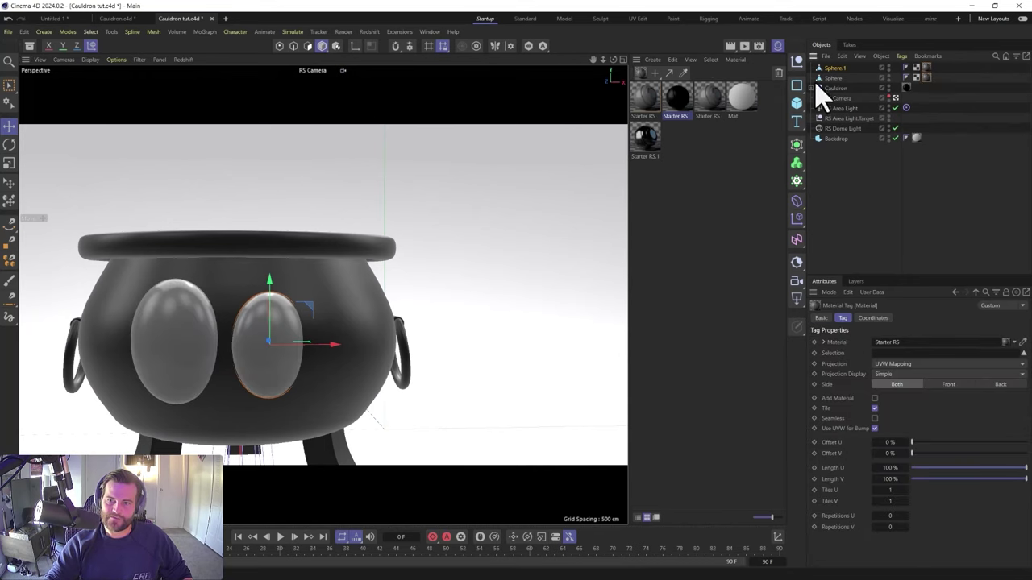
Give the eye material a white base colour, metalness 0.2, roughness 0.031 and IOR 1.8
double_click(675, 100)
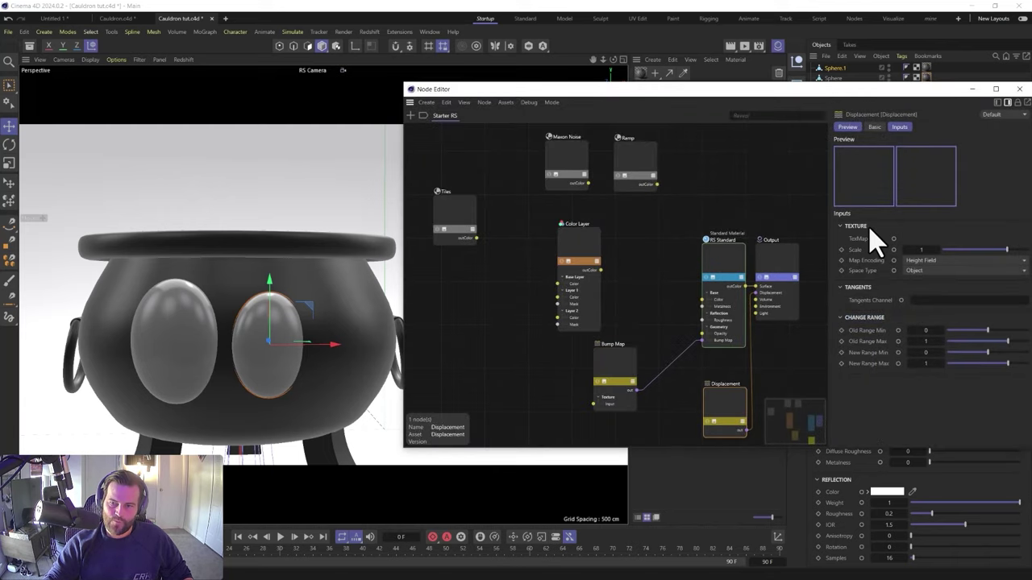
left_click(928, 239)
left_click(822, 289)
left_click(1021, 249)
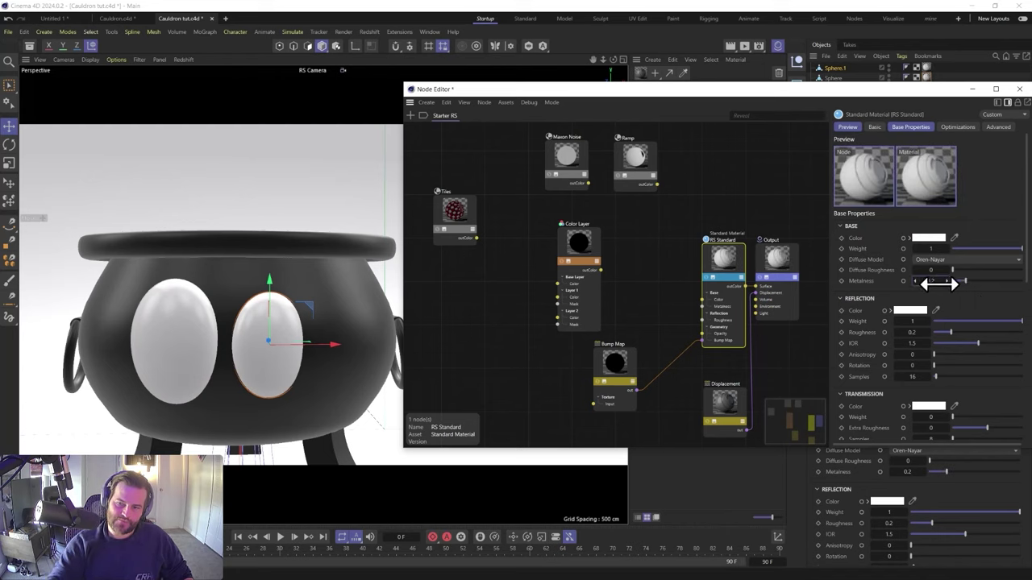
left_click_drag(951, 333, 939, 333)
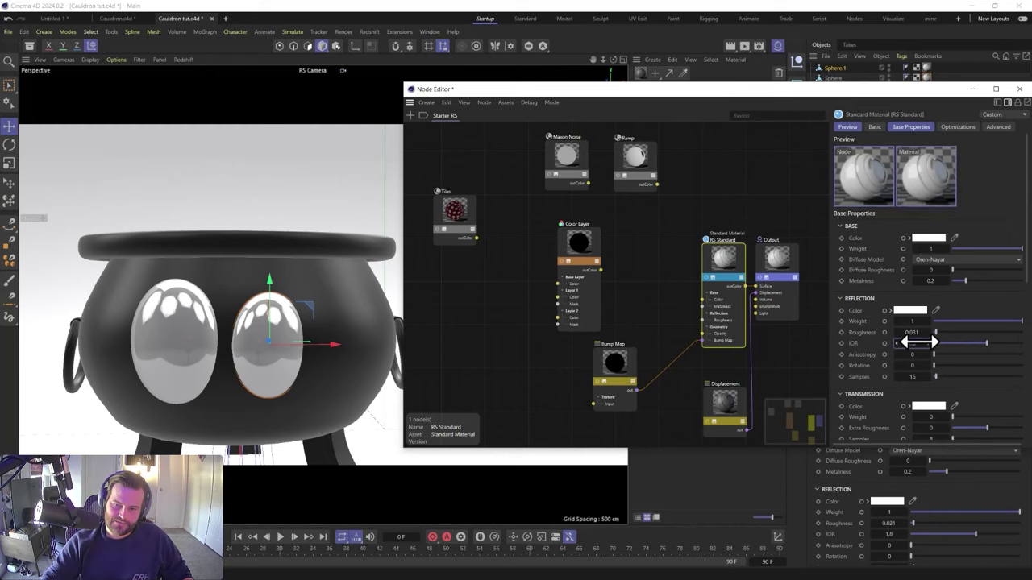
left_click(1019, 89)
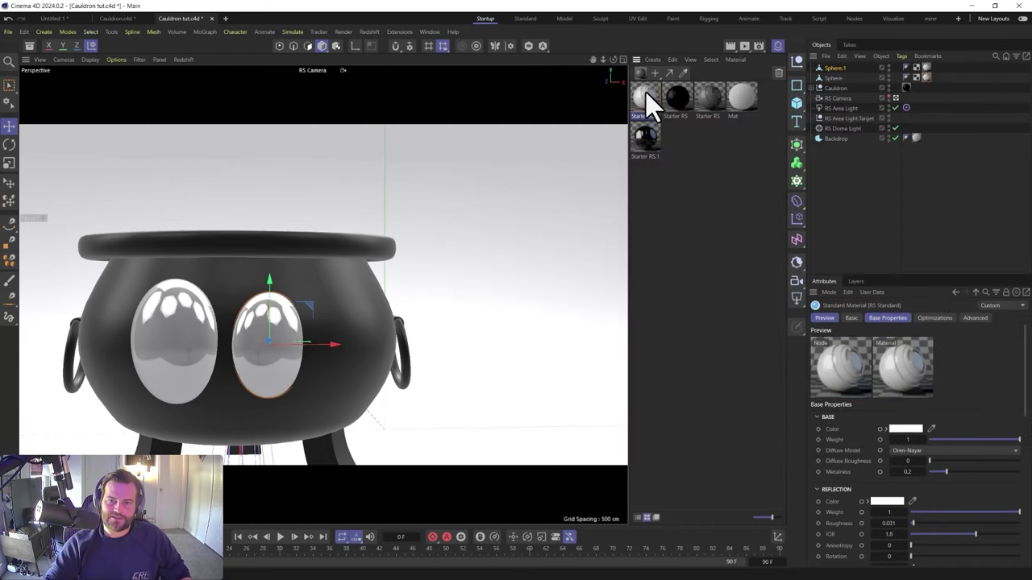
Preview the white eyes in the Redshift RenderView and place its window clear of the material list
left_click(368, 33)
left_click(384, 126)
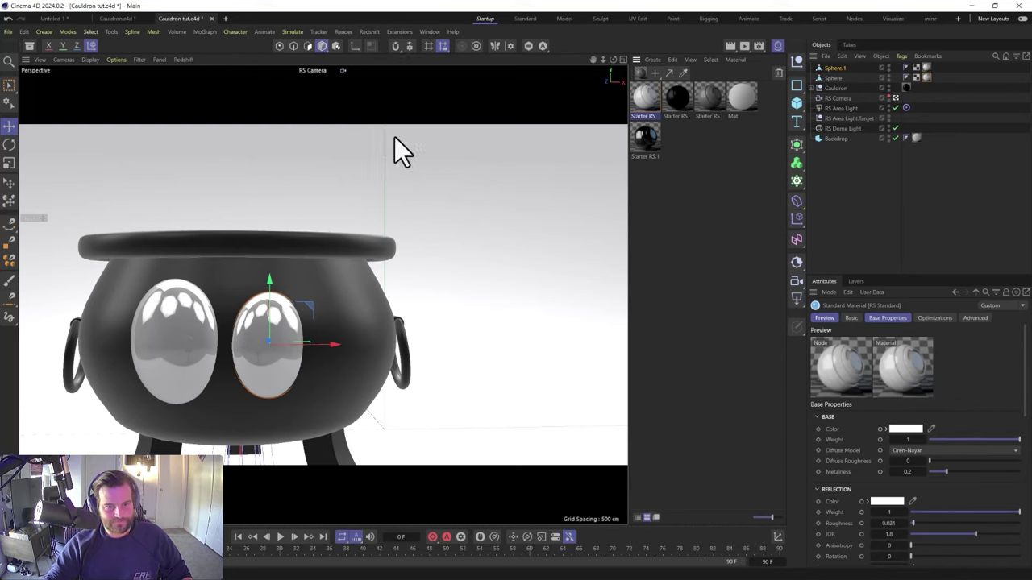
left_click(401, 142)
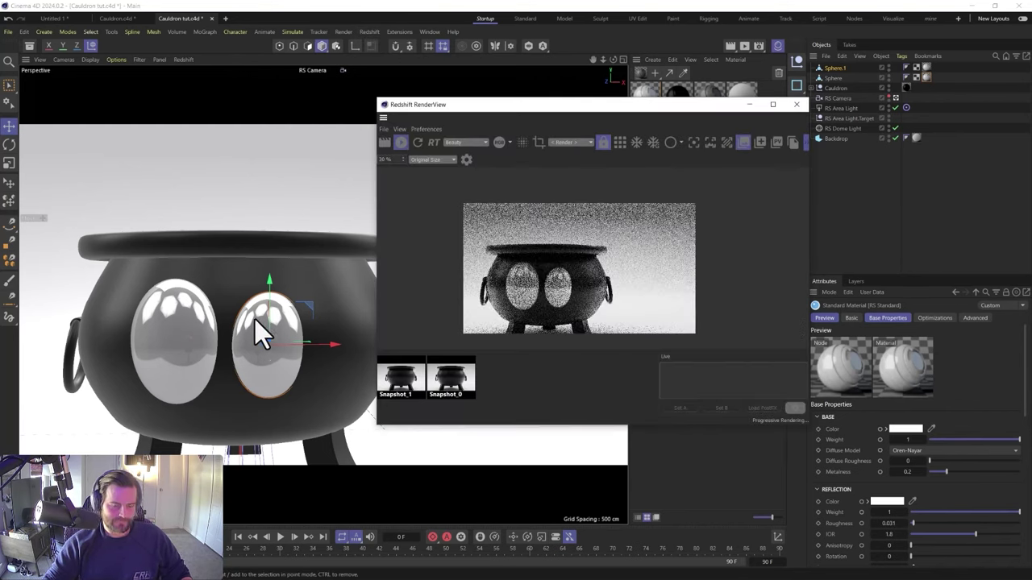
left_click_drag(225, 336, 344, 270, "alt")
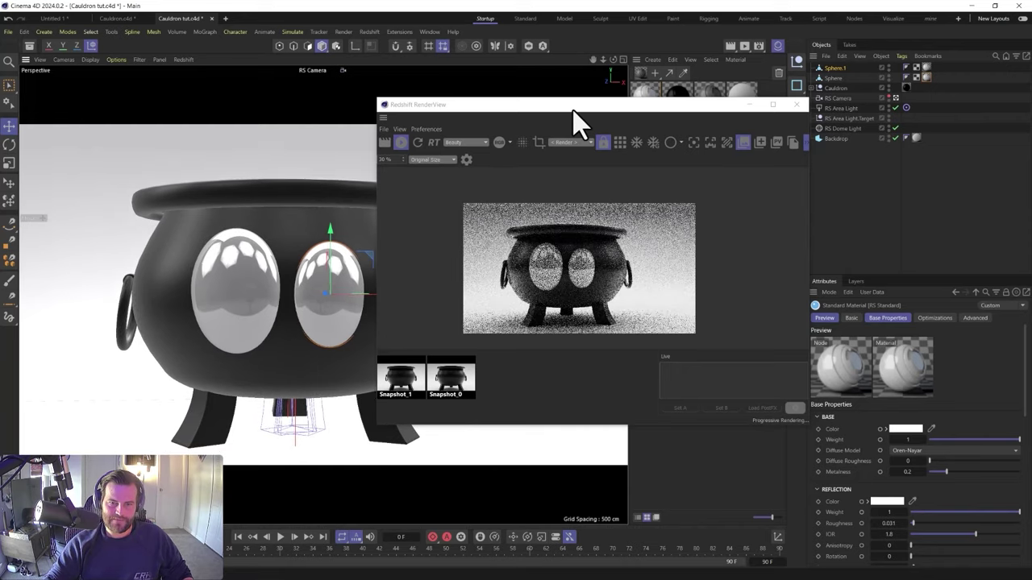
left_click_drag(574, 121, 390, 122)
Set the eye material's metalness to 0, roughness to 0.29 and IOR to about 1.3, then close the render preview
left_click(655, 95)
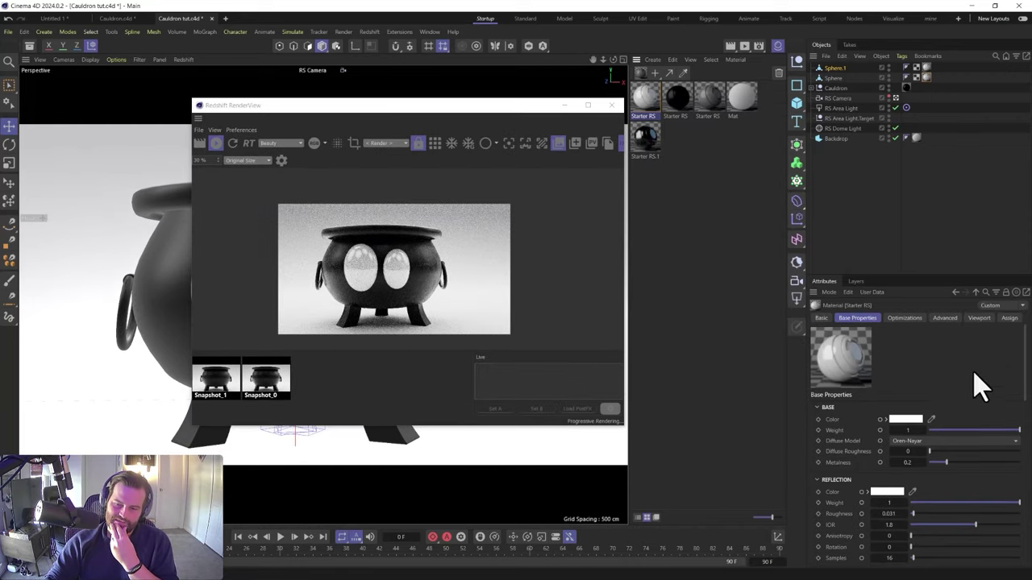
left_click_drag(959, 464, 897, 484)
left_click_drag(935, 515, 960, 527)
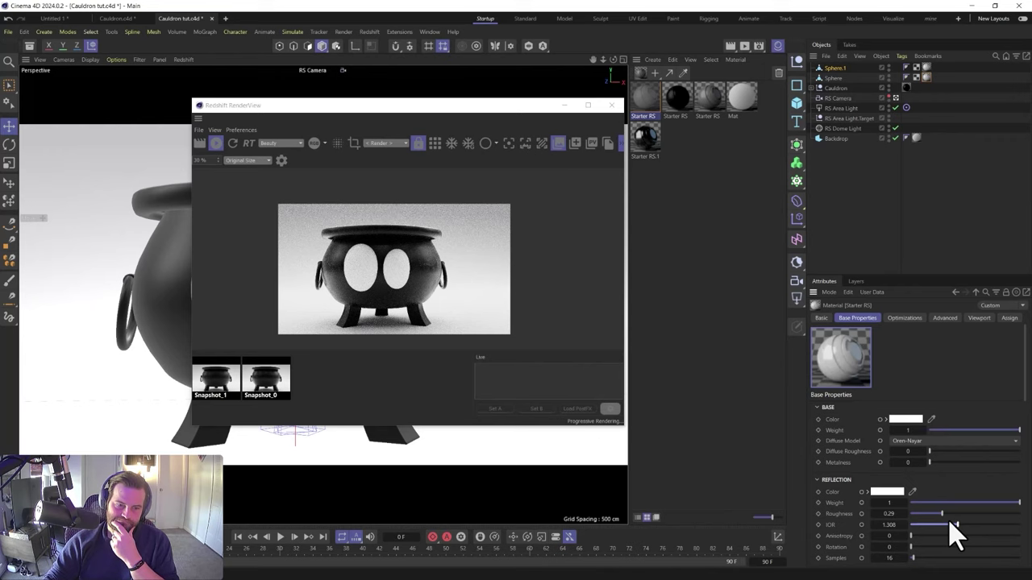
left_click(611, 105)
Duplicate the larger eye slightly outward as its pupil and replace the copy's material with a new one
left_click(832, 76)
mouse_move(220, 318)
left_mouse_down("alt")
mouse_move(273, 328)
mouse_move(227, 317)
left_mouse_up("alt")
left_click_drag(155, 284, 177, 292, "ctrl")
left_click_drag(673, 117, 645, 100, "ctrl")
left_click_drag(917, 75, 919, 70)
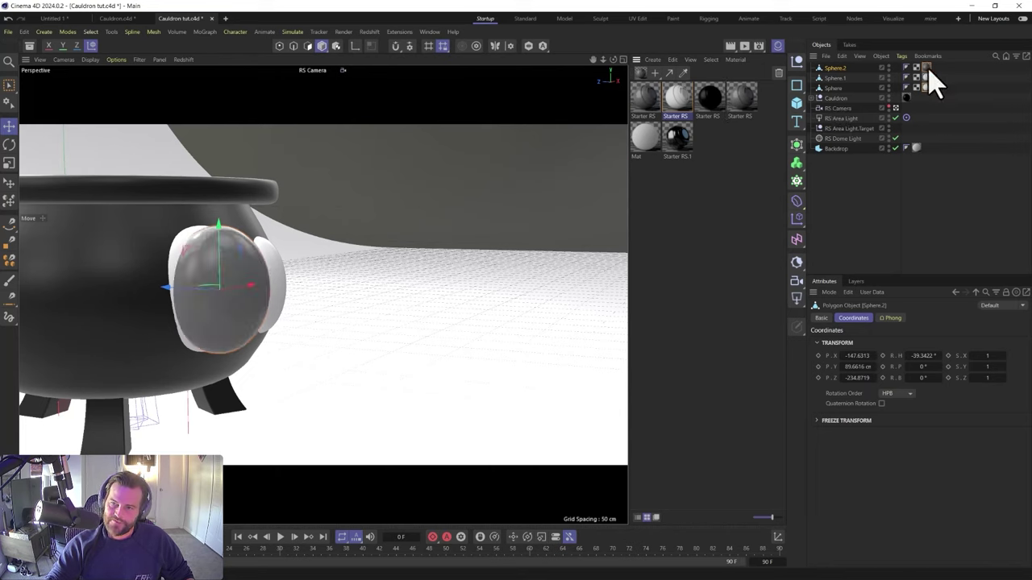
Make the pupil material near-black with colour value 1%, roughness 0.071 and IOR 1.719
left_click(650, 97)
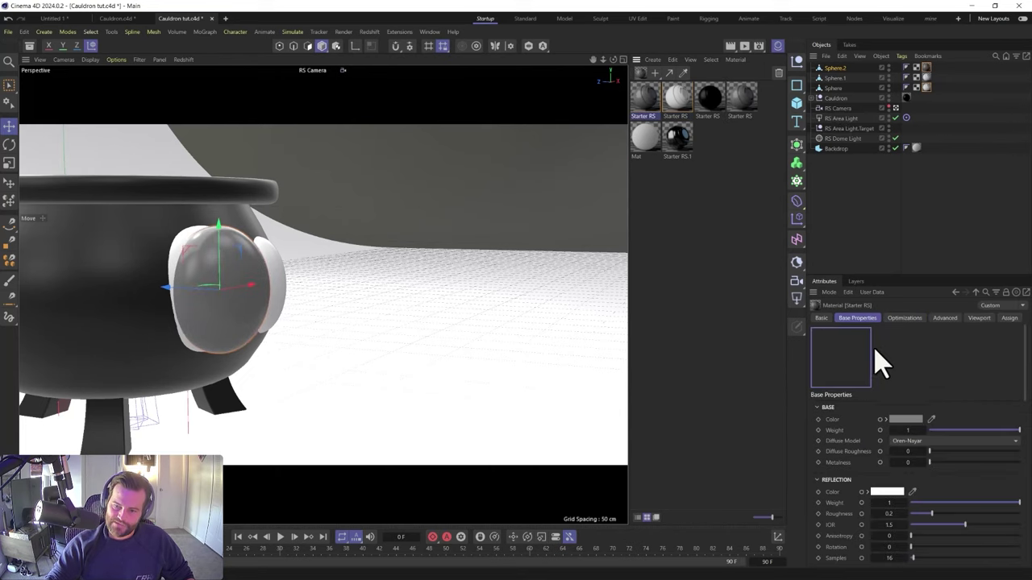
left_click(904, 420)
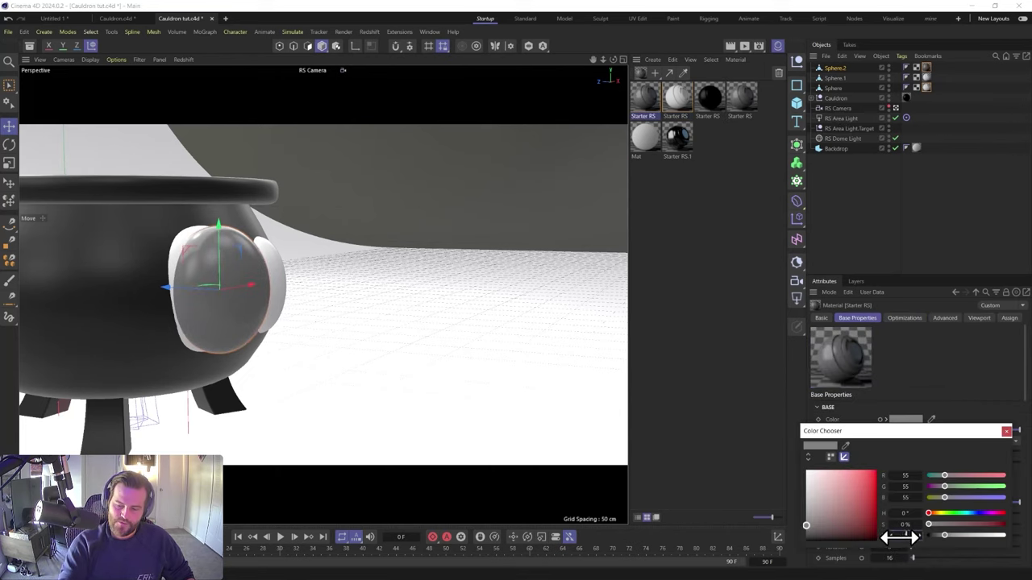
left_click_drag(899, 537, 885, 537)
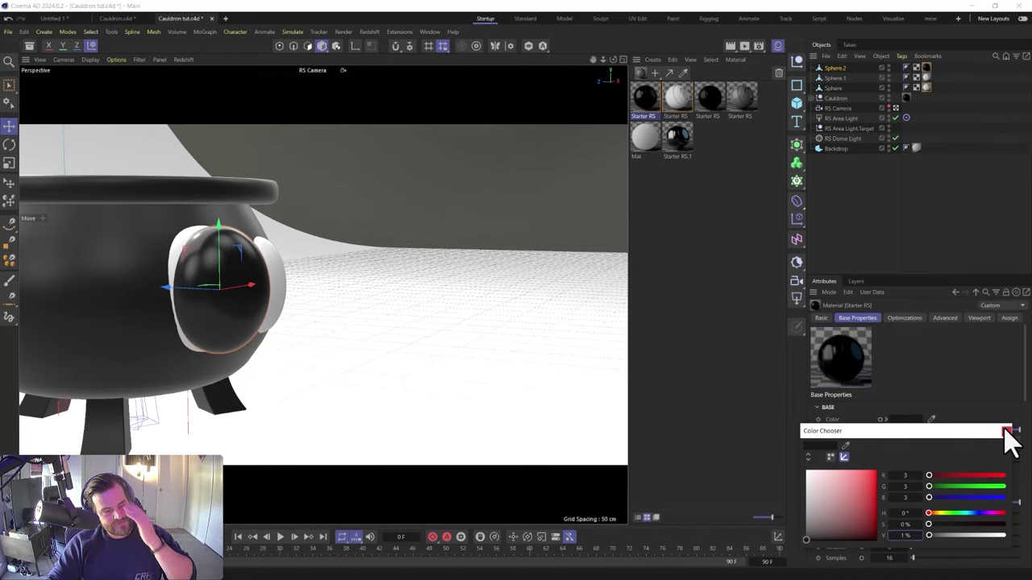
left_click(1006, 433)
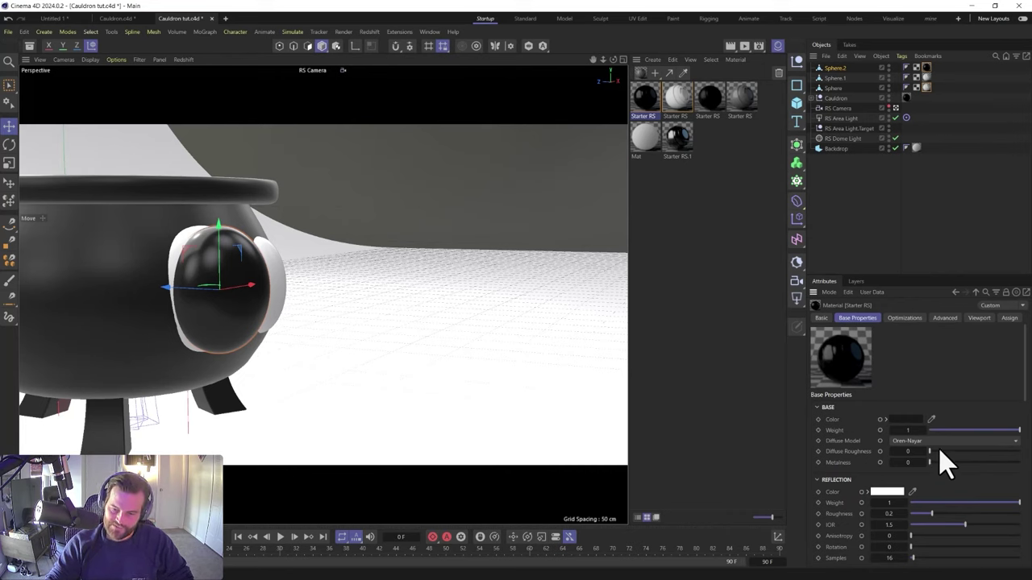
left_click_drag(921, 515, 917, 514)
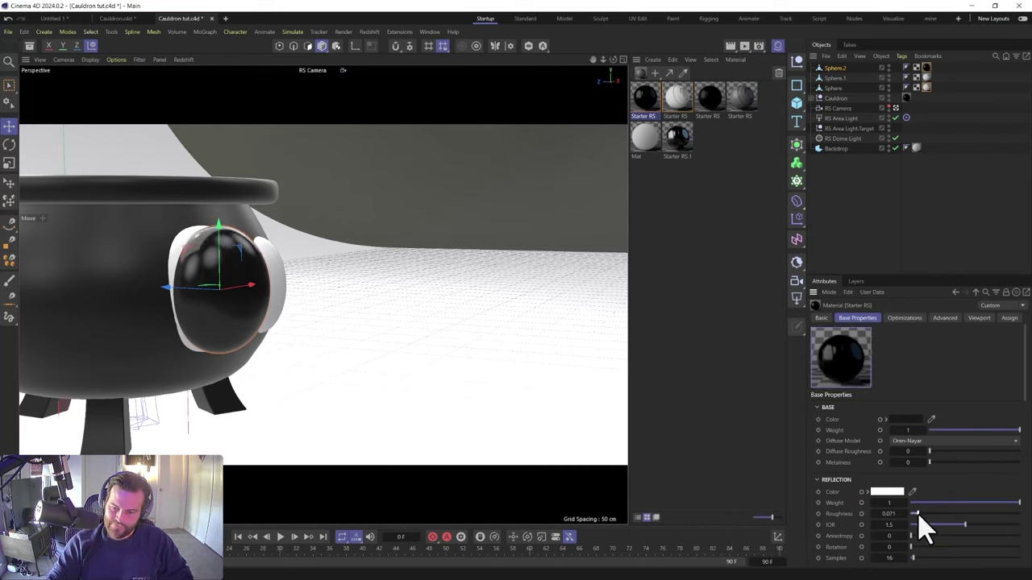
left_click(971, 525)
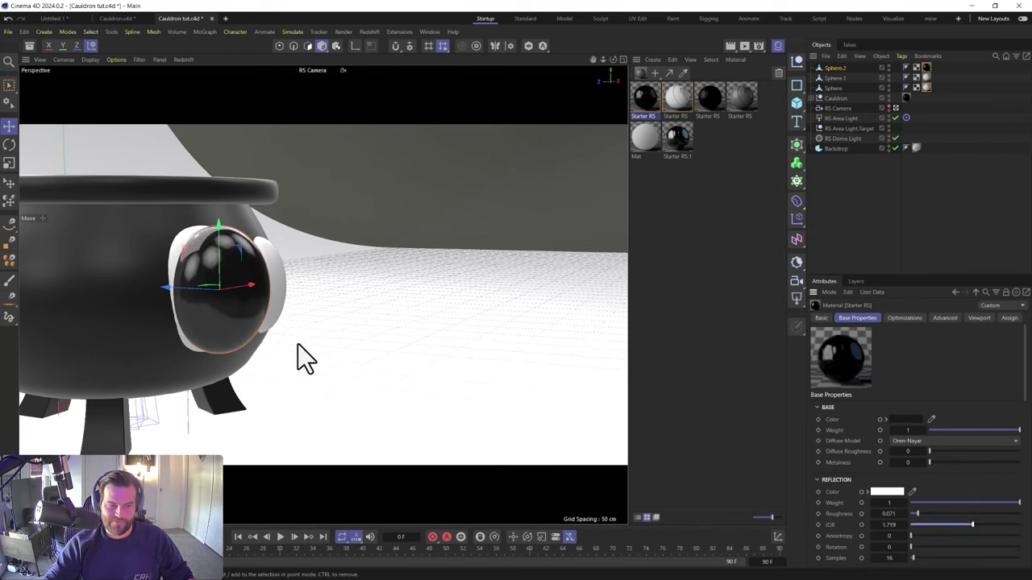
Scale the black pupil down so a white rim of the larger eye shows around it
key("t")
left_click_drag(348, 218, 216, 216)
left_click_drag(249, 324, 242, 278, "alt")
key("e")
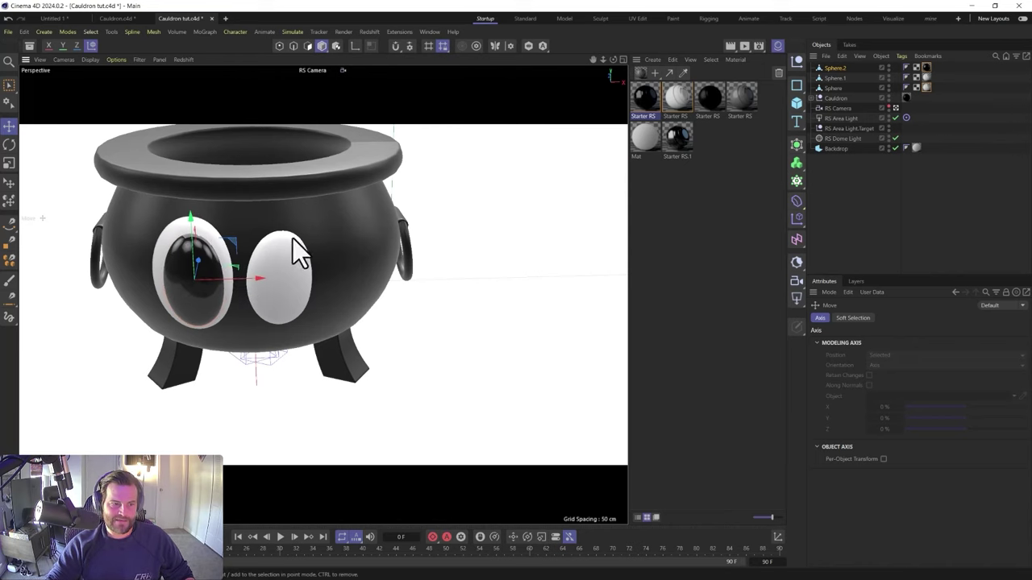
left_click_drag(249, 286, 329, 279, "ctrl")
key("t")
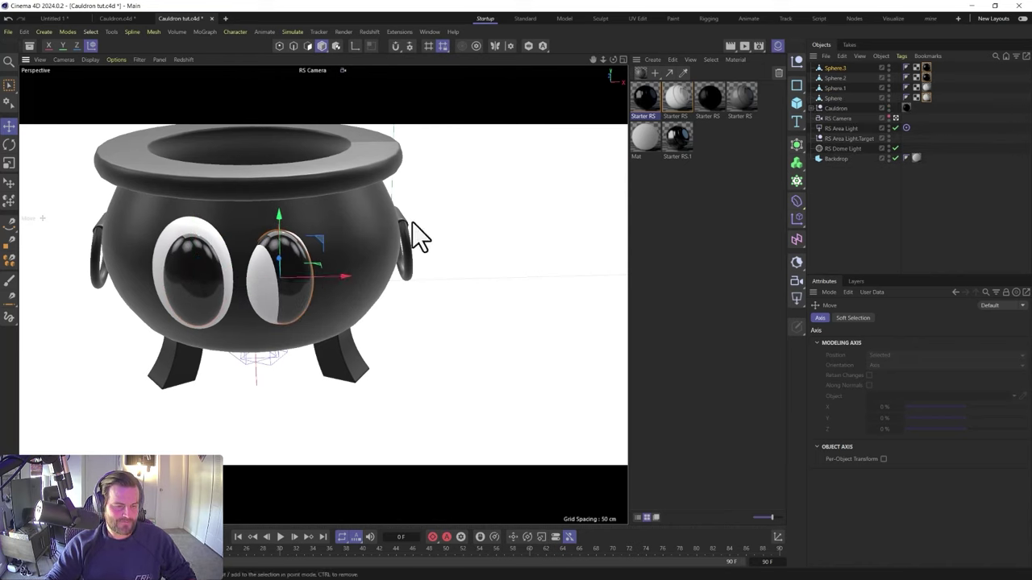
key("e")
left_click_drag(295, 316, 230, 262, "alt")
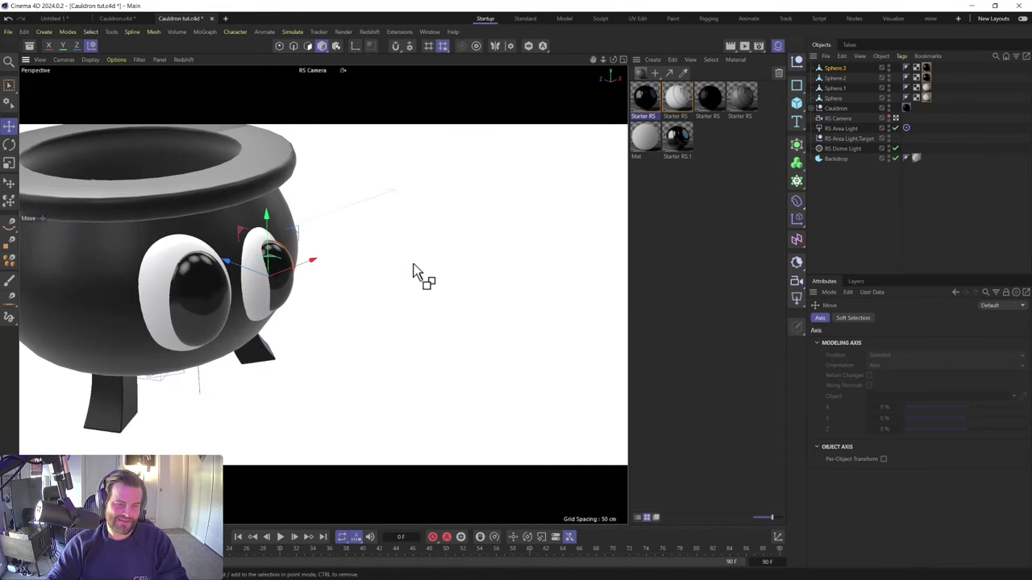
key("Delete")
Duplicate the smaller eye outward as a pupil with the black material and scale it down
left_click(269, 268)
left_click_drag(221, 260, 229, 264)
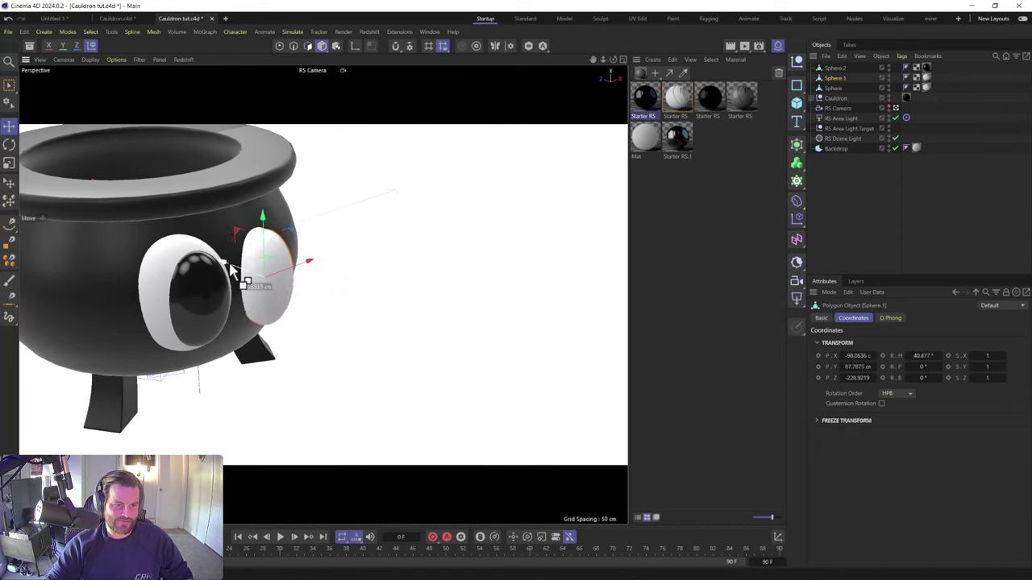
key("ctrl+z")
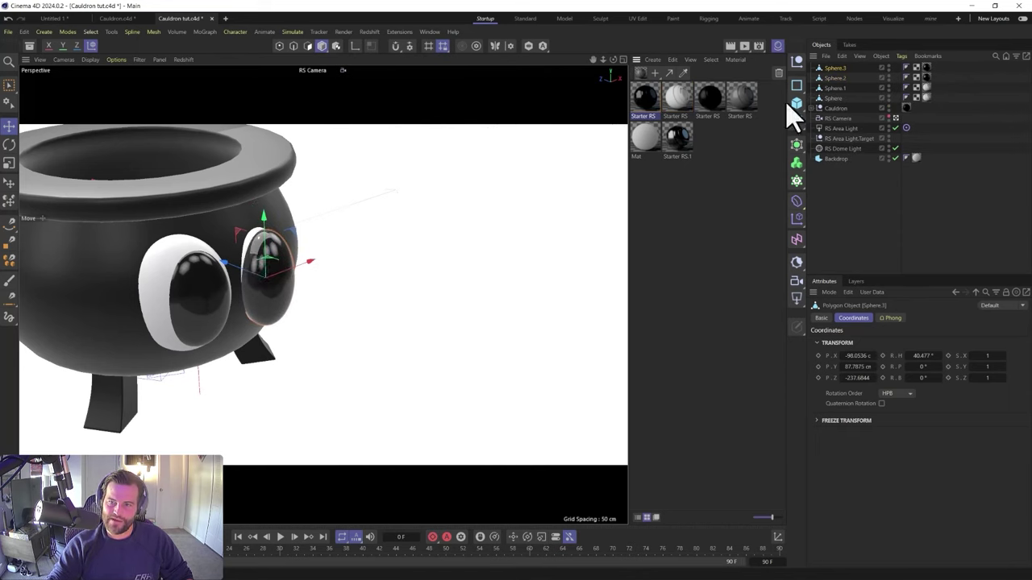
key("t")
left_click_drag(350, 212, 264, 210)
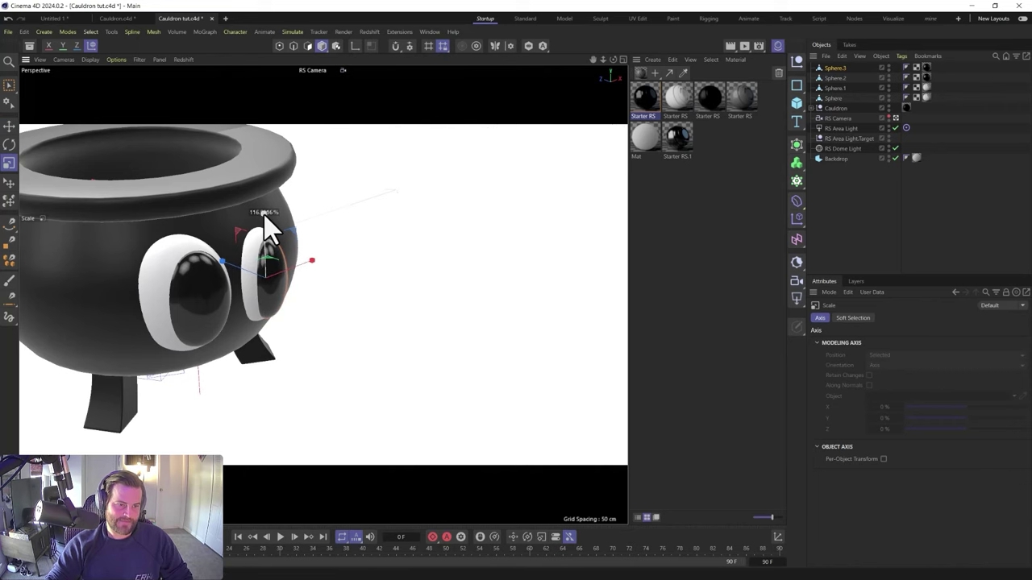
Move the smaller pupil so it sits centred within its white eye
key("e")
left_click_drag(294, 300, 219, 303, "alt")
left_click_drag(209, 233, 204, 229)
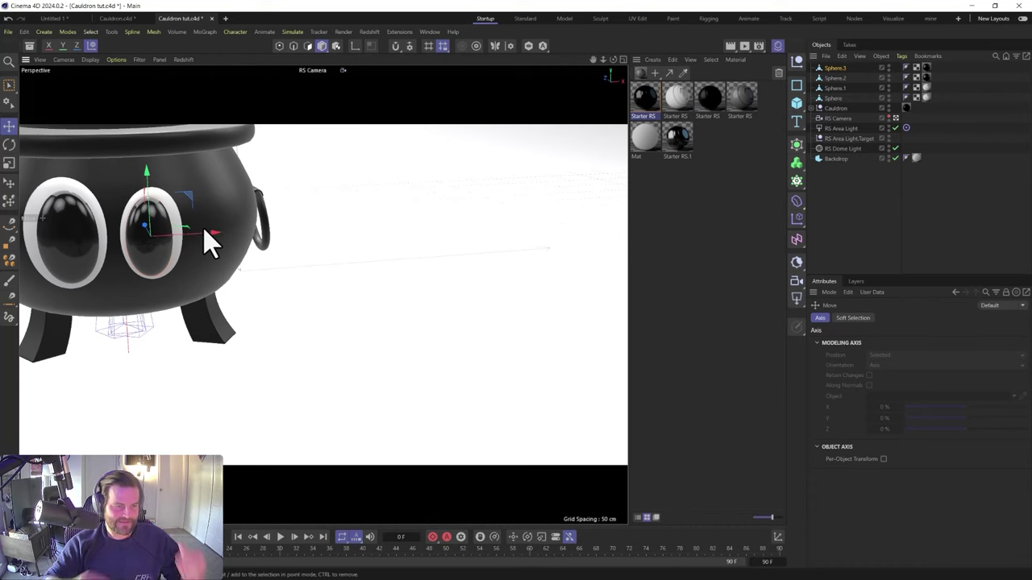
Preview the cauldron and its finished eyes from the front in the Redshift RenderView
middle_click_drag(206, 305, 327, 376, "alt")
left_click_drag(327, 375, 285, 295, "alt")
scroll(226, 324, "down", 1)
middle_click_drag(270, 311, 275, 294, "alt")
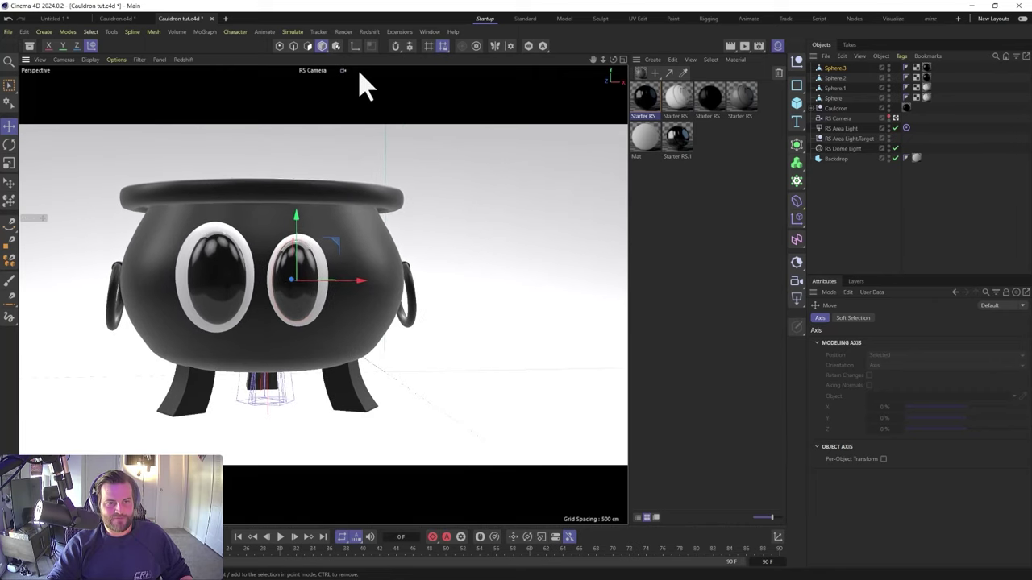
left_click(369, 33)
left_click(380, 114)
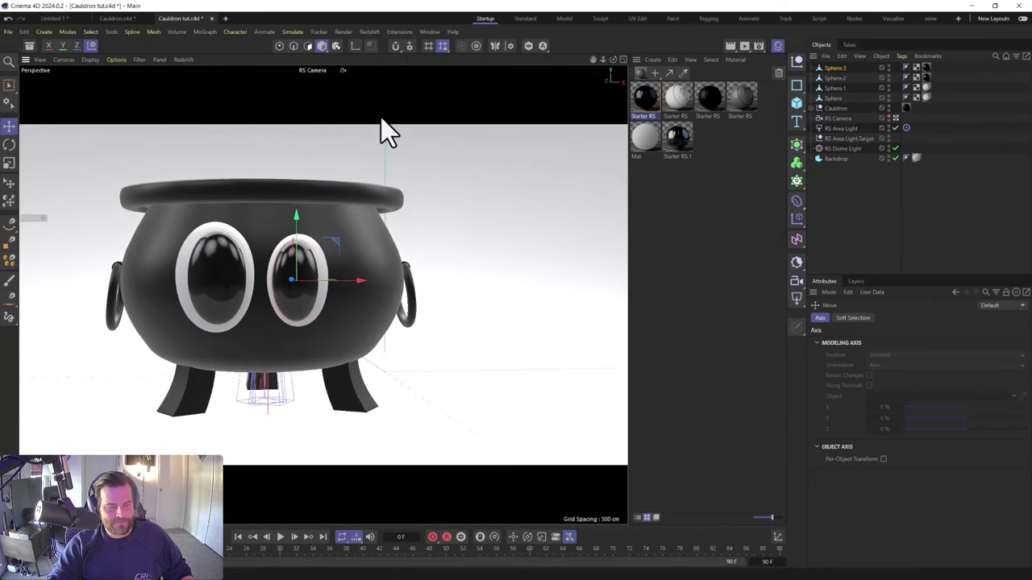
left_click(403, 145)
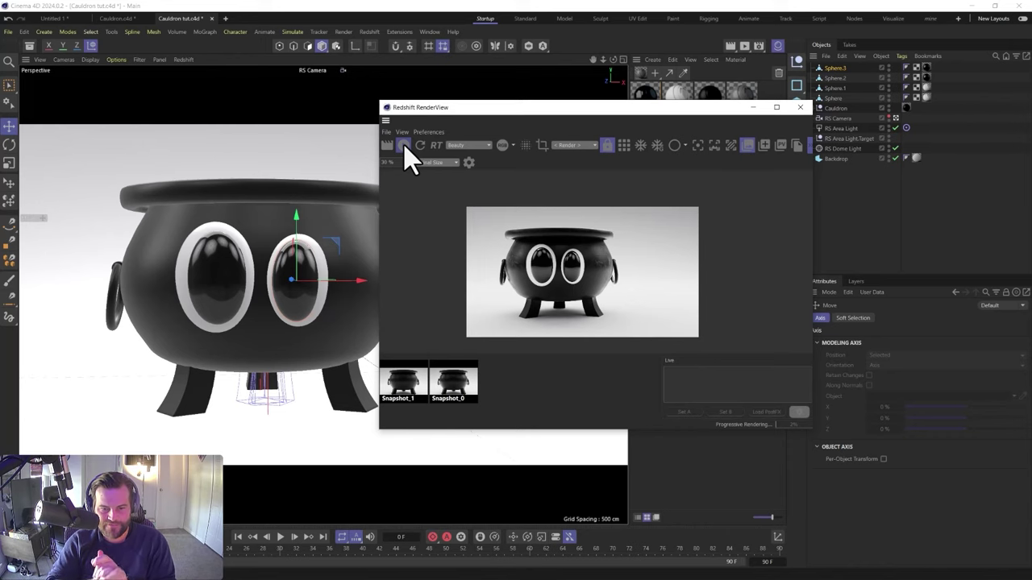
left_click(800, 107)
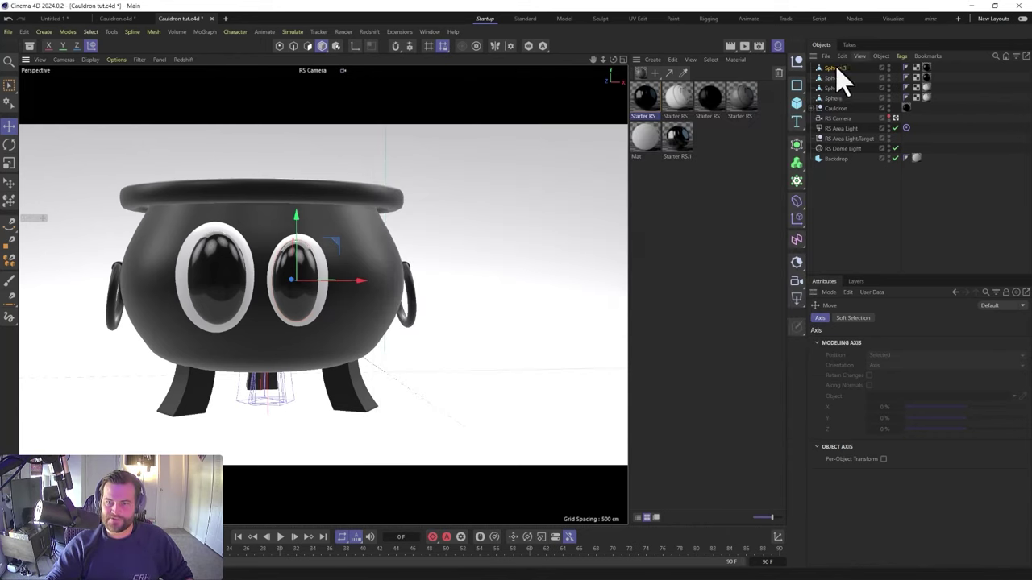
Add a capsule with radius 10 cm, height 80 cm, 12 height segments, 12 cap segments and 64 rotation segments
left_click(796, 103)
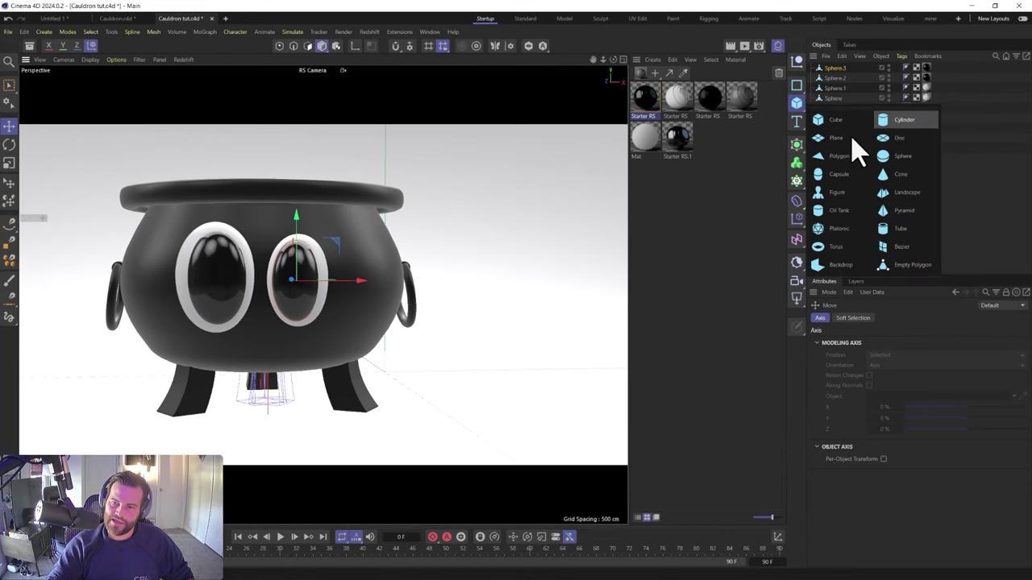
left_click(838, 175)
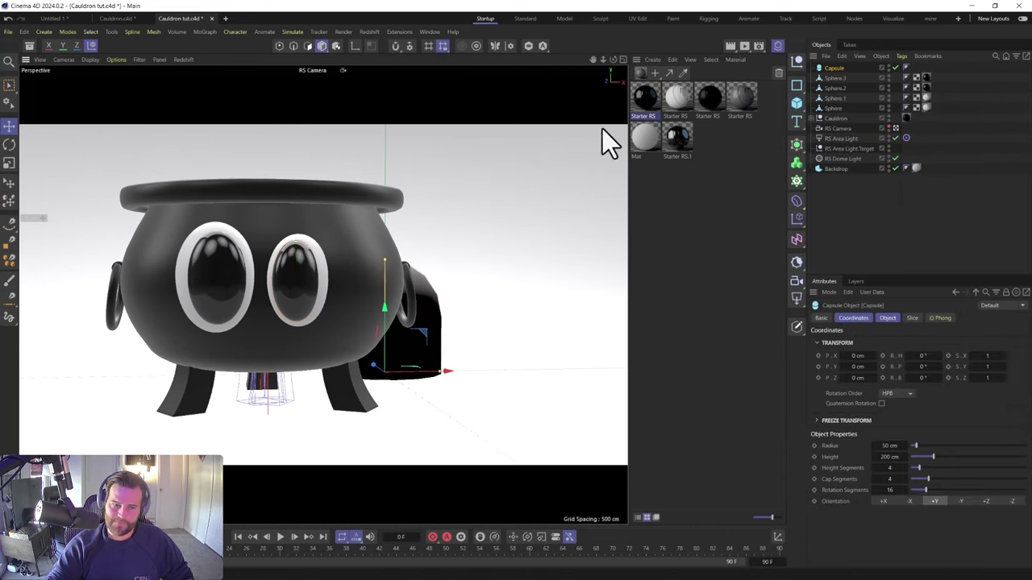
left_click(887, 318)
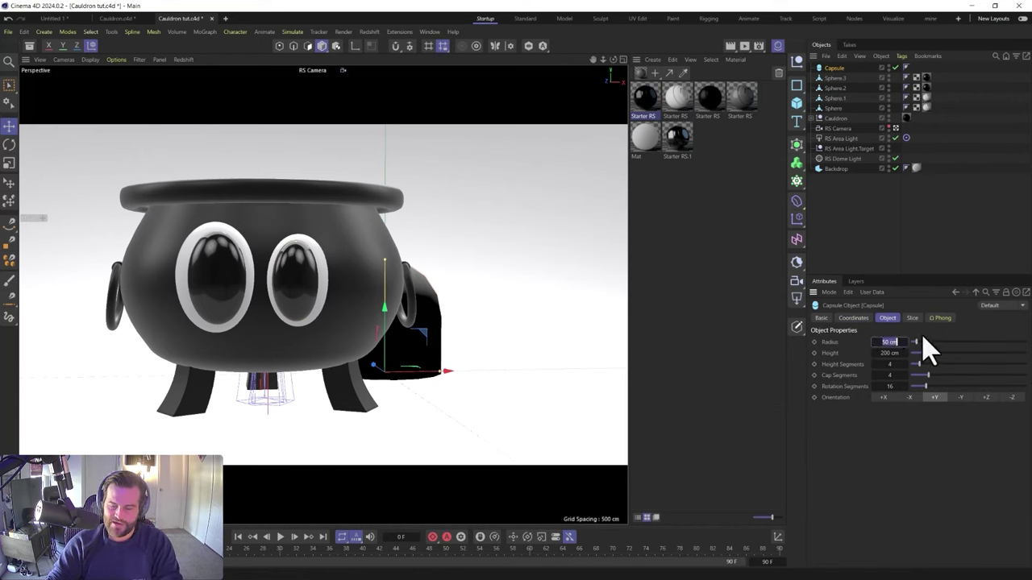
type("10")
key("Tab")
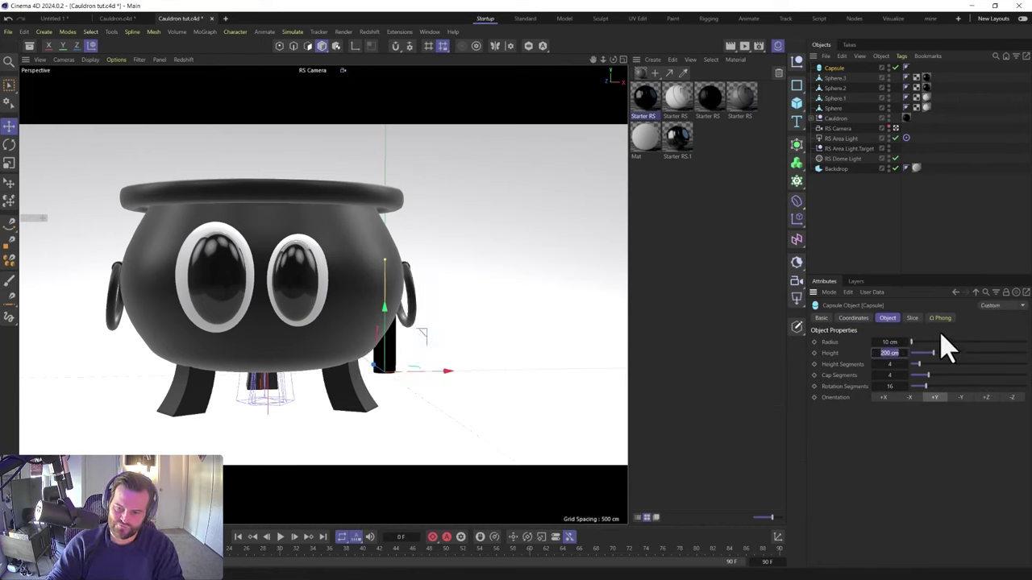
type("12")
key("Tab")
type("1")
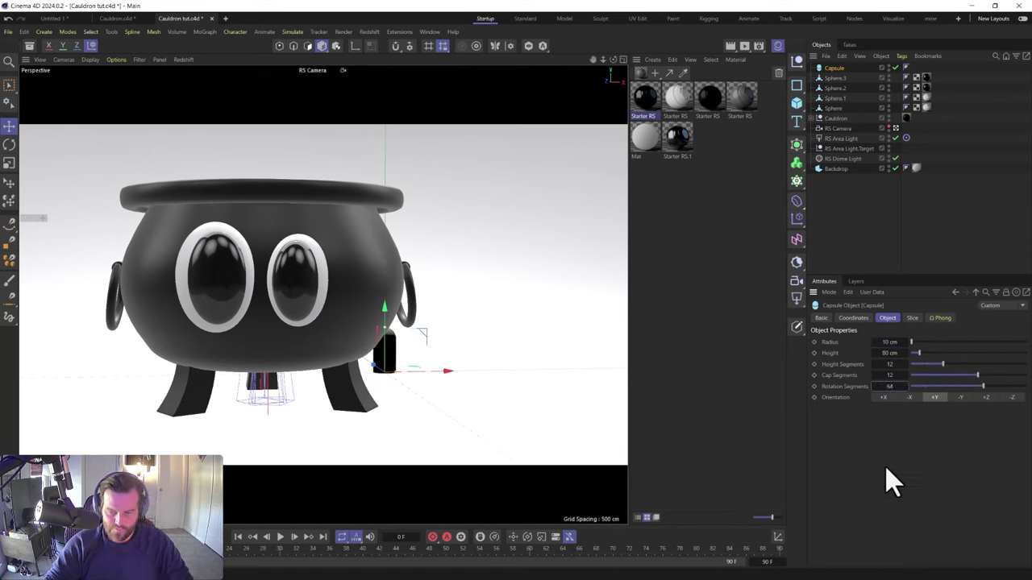
Move the capsule up beside the cauldron's handle and rotate it to lie horizontally
left_click_drag(401, 357, 485, 258)
key("r")
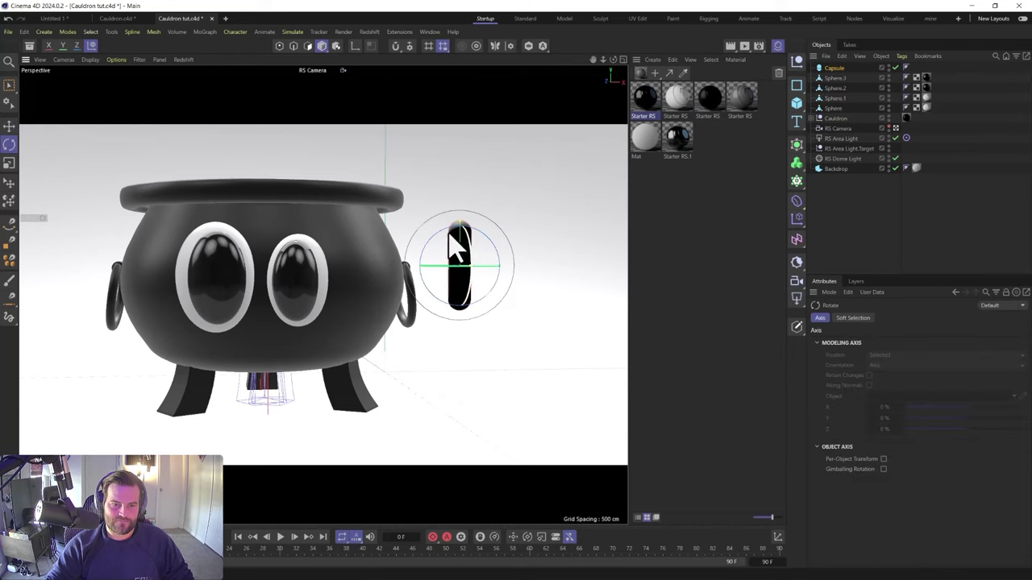
left_click_drag(449, 246, 407, 305)
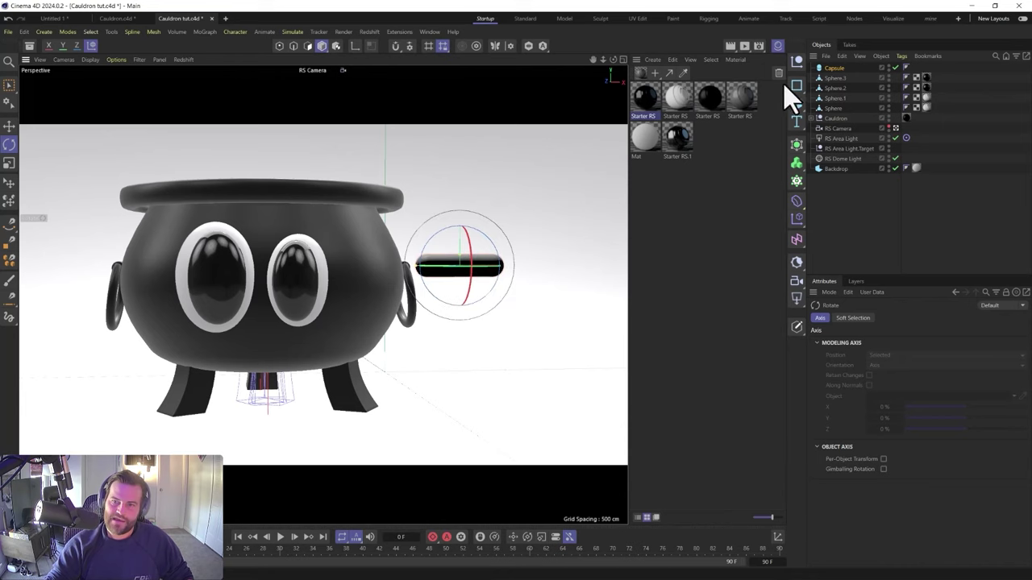
Add a Bend deformer as a child of the capsule, fit it to the parent and set its strength to 104°
left_click(830, 68)
left_click(798, 201)
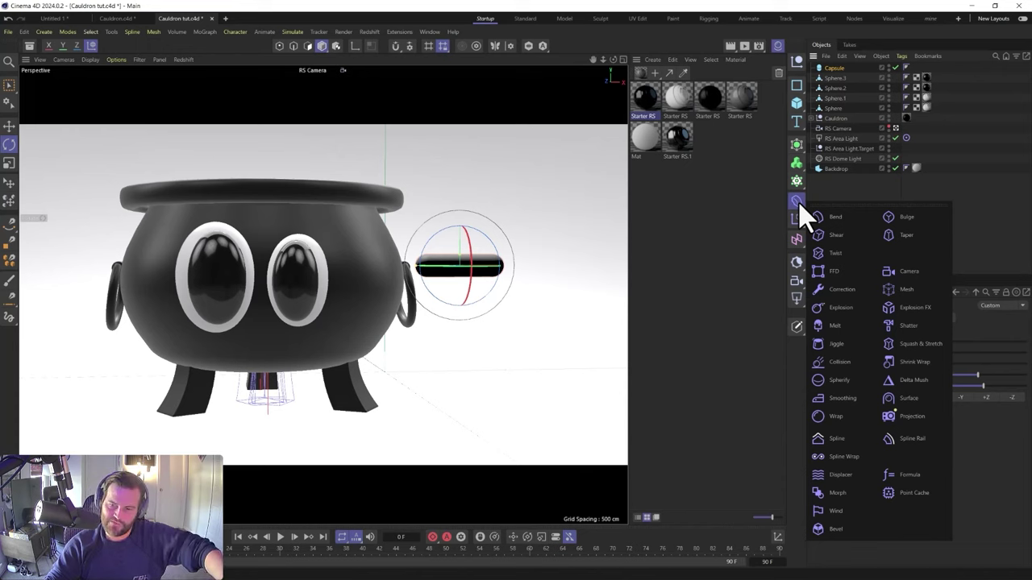
left_click(823, 219)
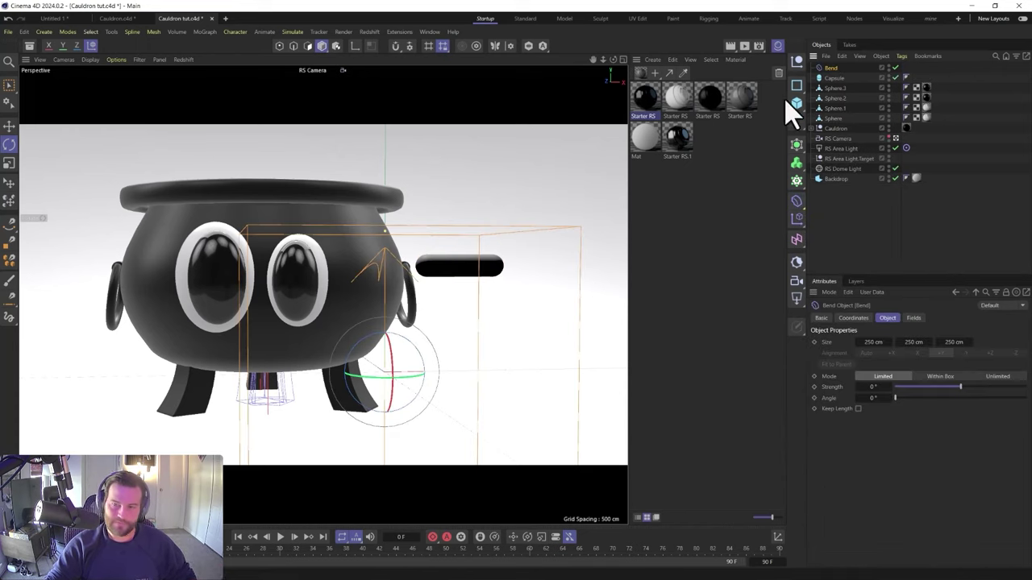
left_click_drag(835, 68, 837, 78)
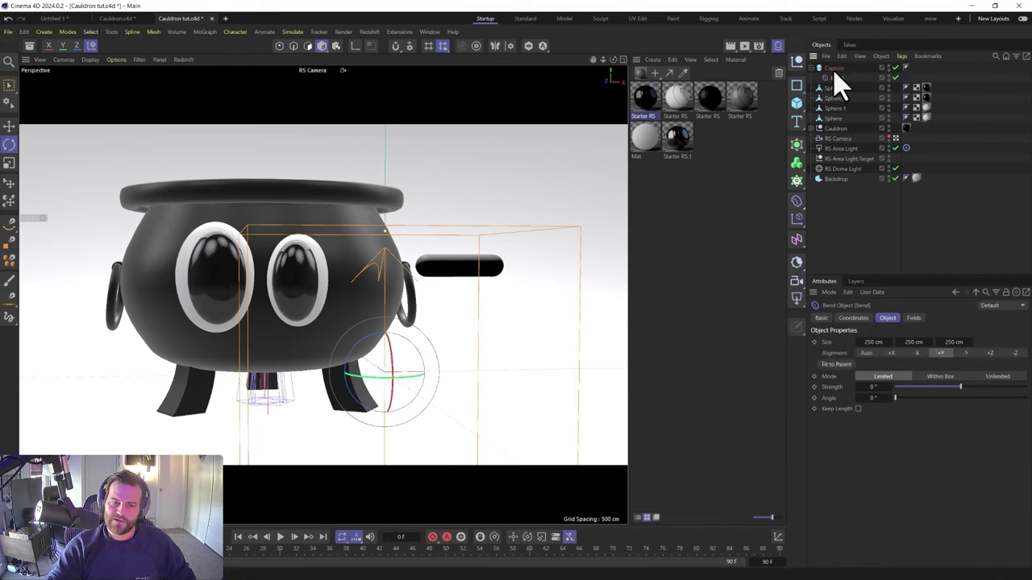
left_click(835, 363)
left_click_drag(972, 393, 981, 386)
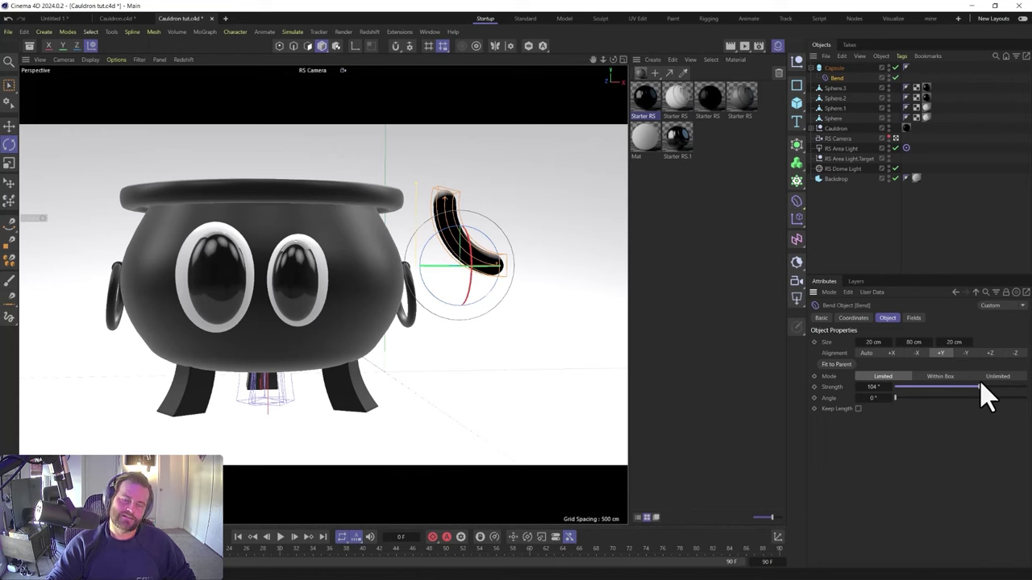
Position, rotate and scale down the bent capsule as an arched eyebrow above the smaller eye
left_click(834, 68)
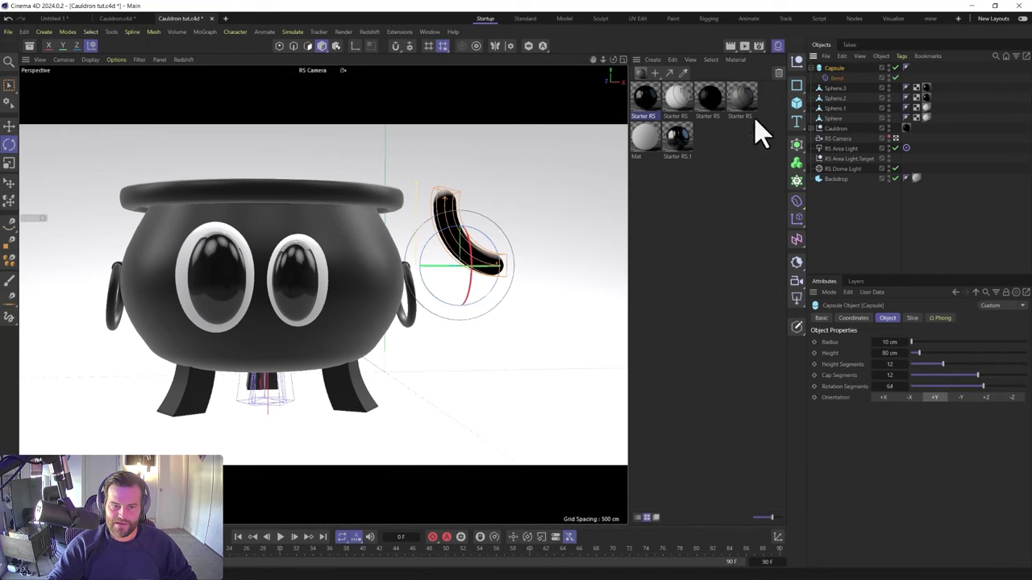
left_click_drag(449, 262, 333, 149)
key("e")
key("w")
key("r")
key("t")
left_click_drag(529, 169, 338, 279)
Duplicate the eyebrow above the larger eye and rotate the copy to follow that eye's curve
key("e")
left_click_drag(322, 150, 240, 166)
key("r")
left_click_drag(239, 201, 228, 154)
key("e")
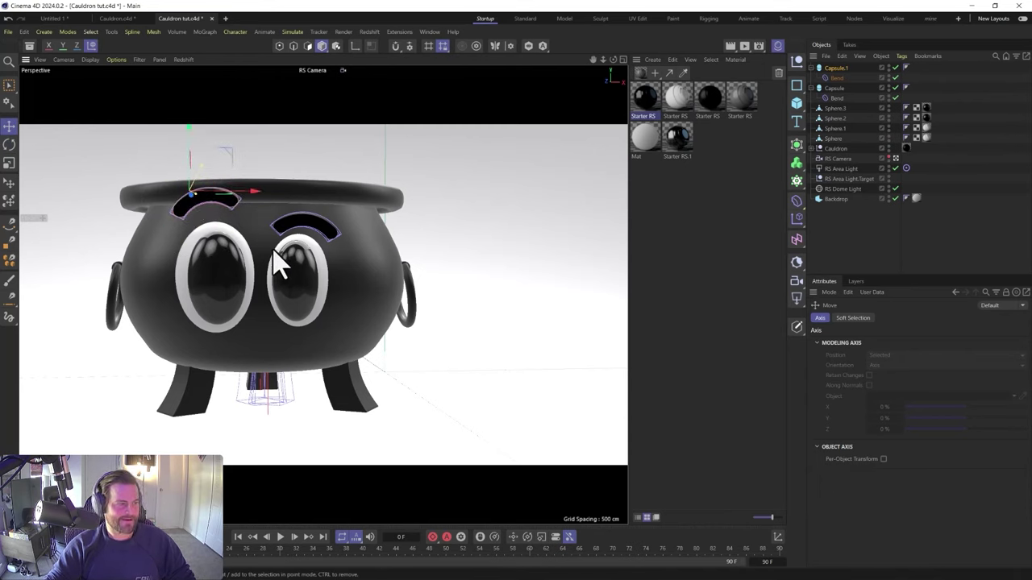
Apply the black Starter RS material to both eyebrows and start a preview render in the Redshift RenderView
left_click_drag(699, 102, 835, 88)
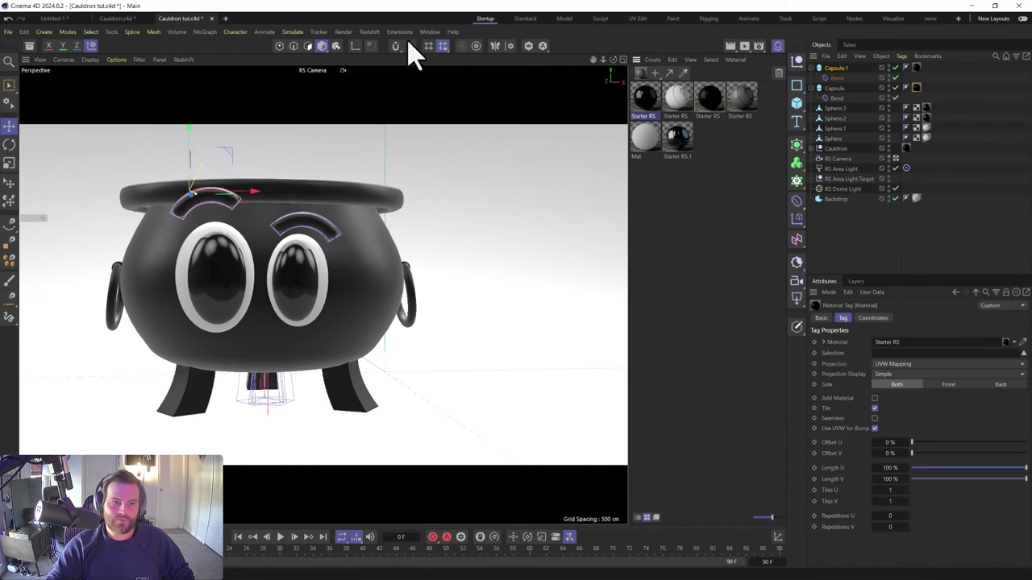
left_click(369, 32)
left_click(392, 127)
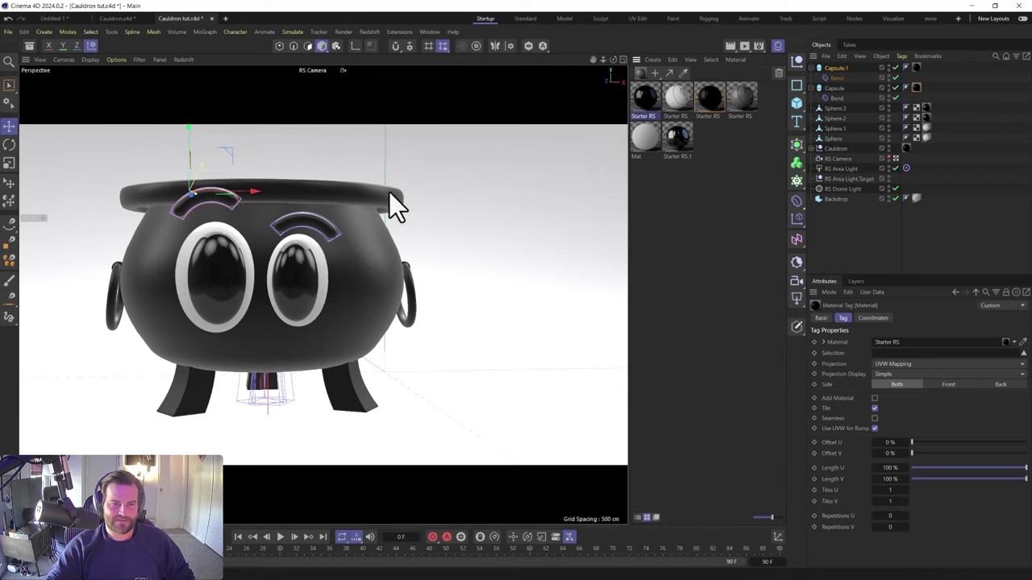
left_click(413, 144)
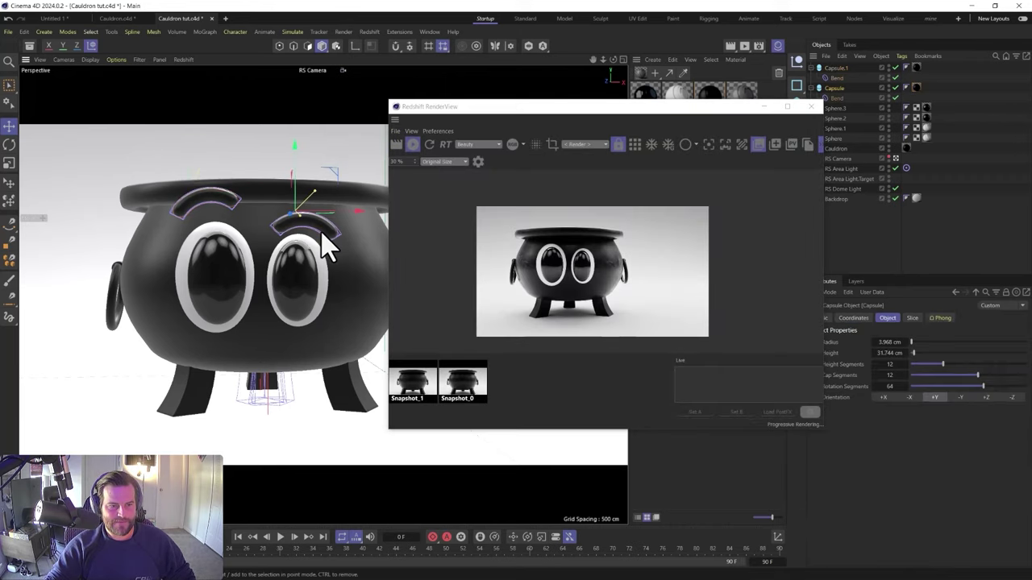
Tilt the eyebrow above the smaller eye slightly and close the render preview
left_click(328, 208)
key("r")
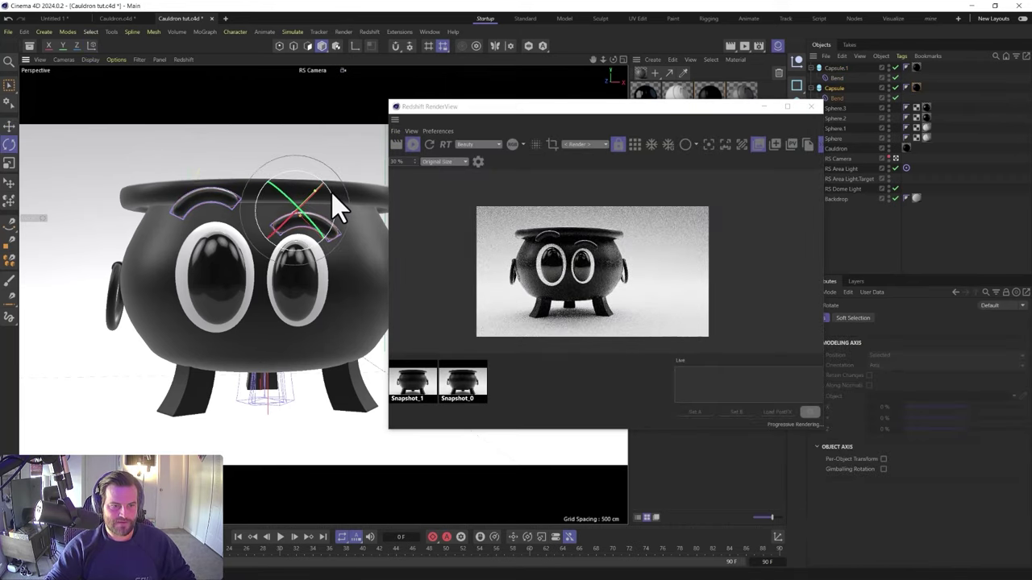
left_click_drag(331, 192, 334, 199)
key("e")
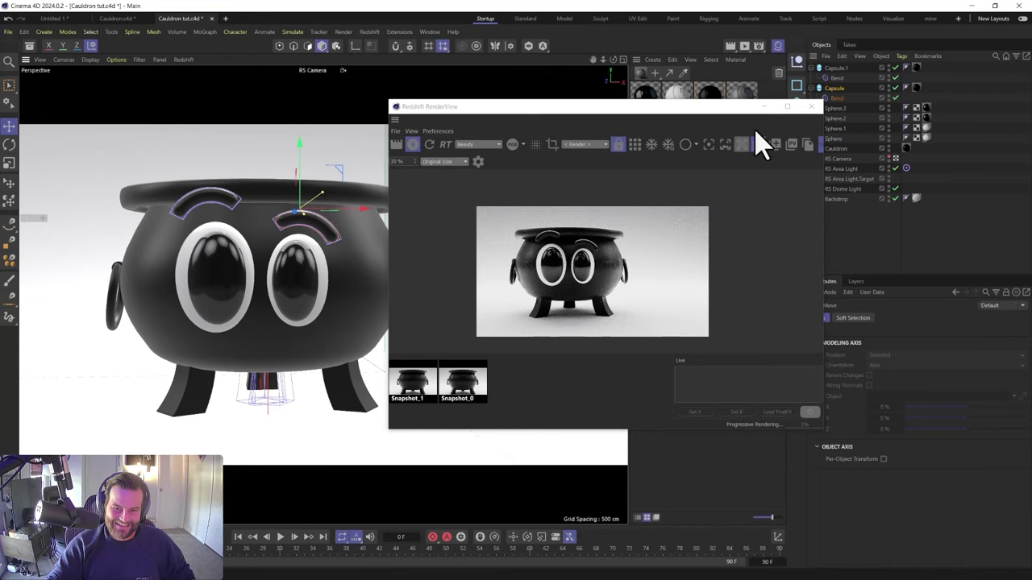
left_click(811, 107)
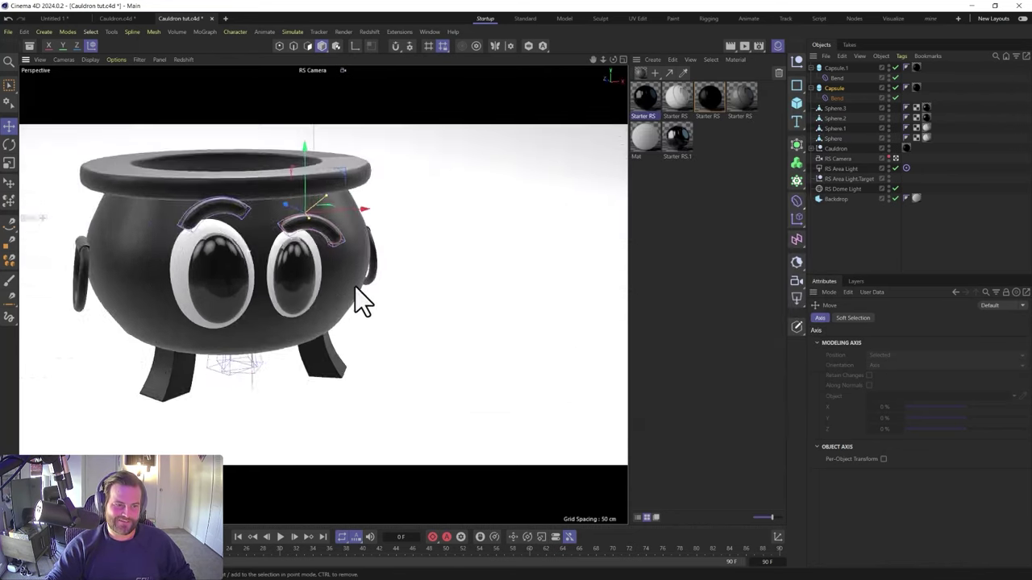
Select both eyebrows and move them back in depth against the cauldron's front surface
left_click_drag(318, 295, 432, 280, "alt")
left_click(836, 68, "ctrl")
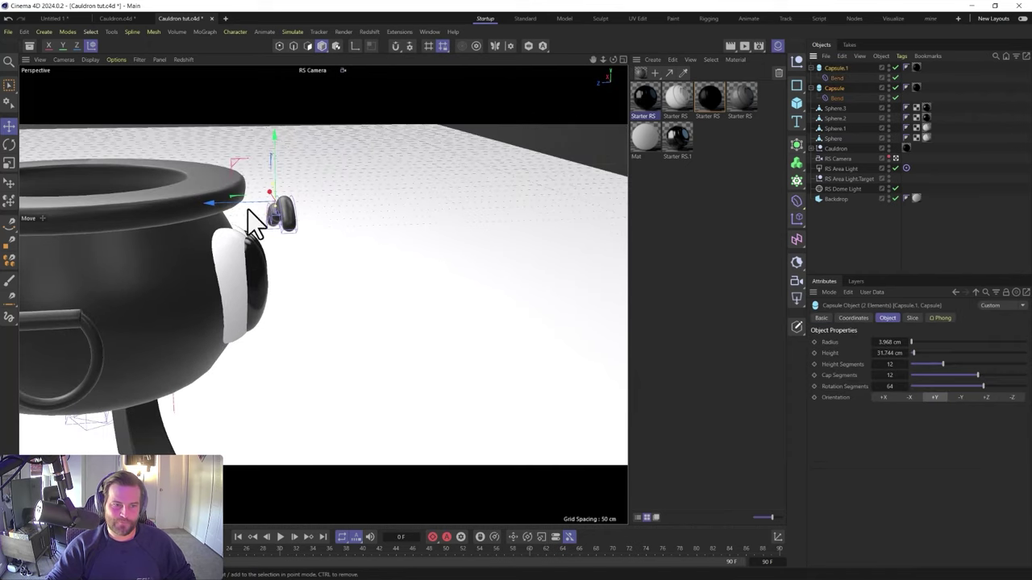
left_click_drag(223, 215, 191, 219)
left_click_drag(242, 266, 110, 257, "alt")
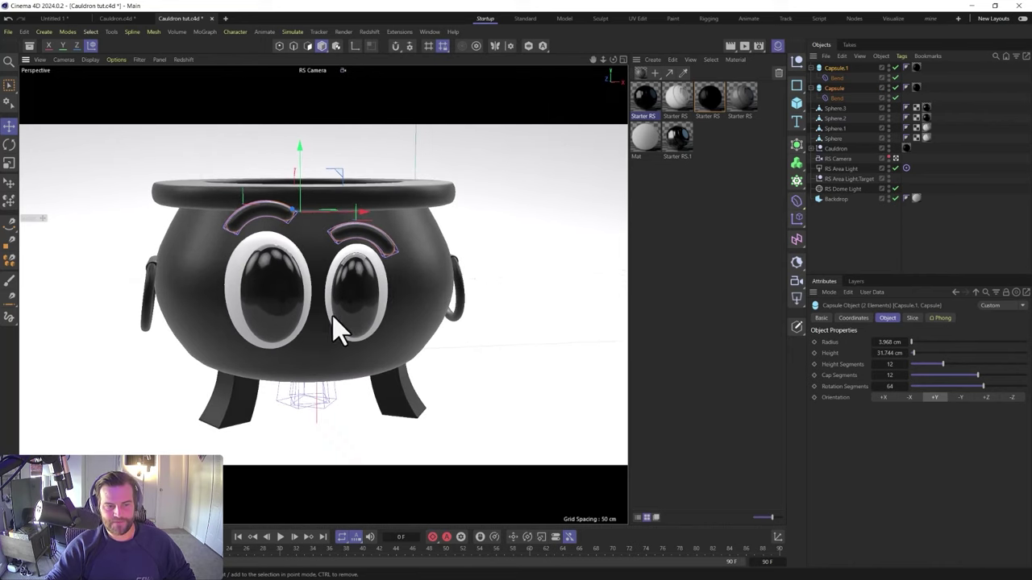
Duplicate one eyebrow below the eyes as a mouth with radius 1 cm and height 15 cm
left_click(294, 201)
left_click_drag(285, 169, 365, 324, "ctrl")
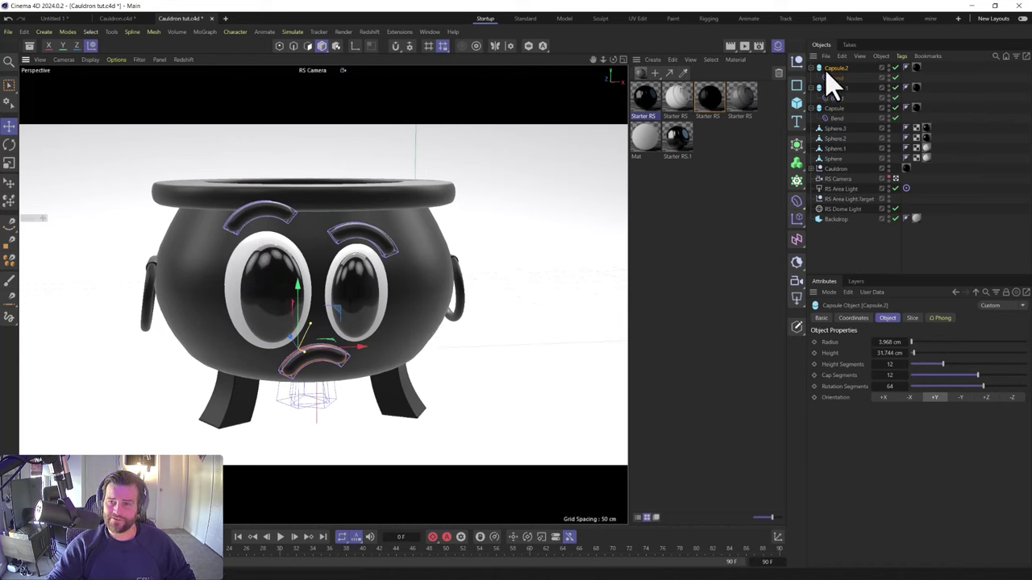
left_click(886, 341)
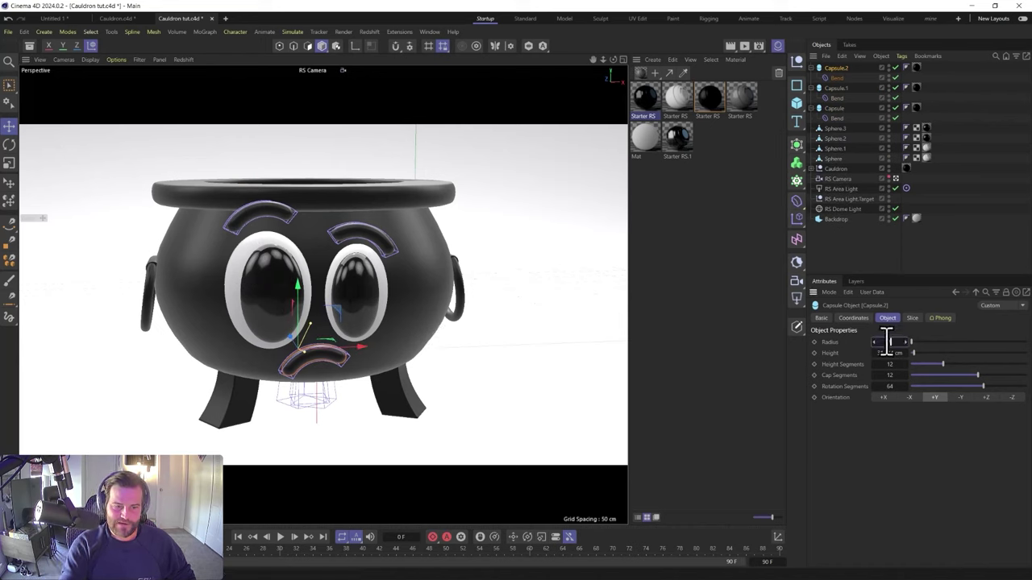
type("1")
key("Return")
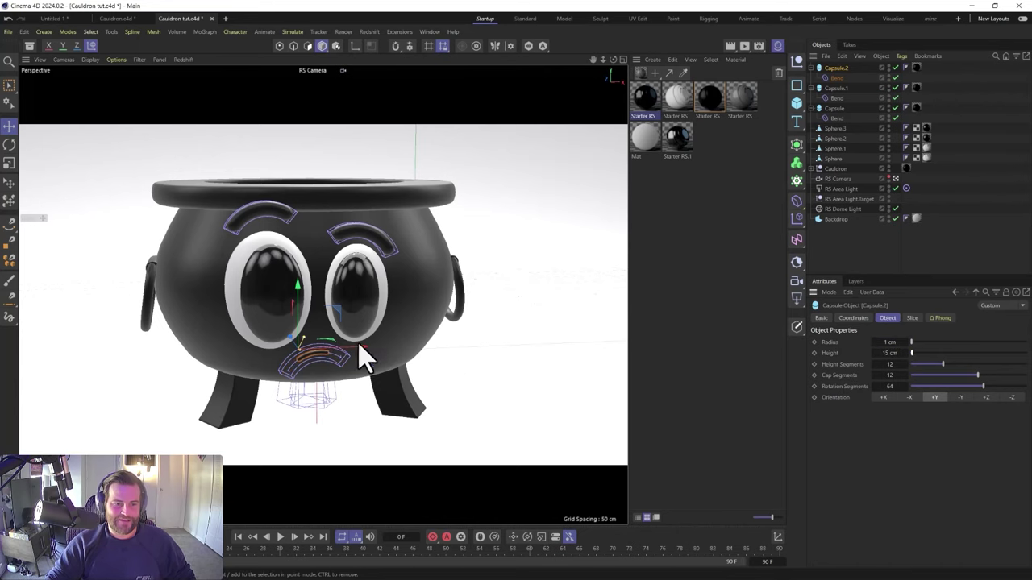
Start a Redshift preview render beside the model and apply the white eye material to the mouth
scroll(302, 307, "up", 5)
scroll(323, 342, "down", 5)
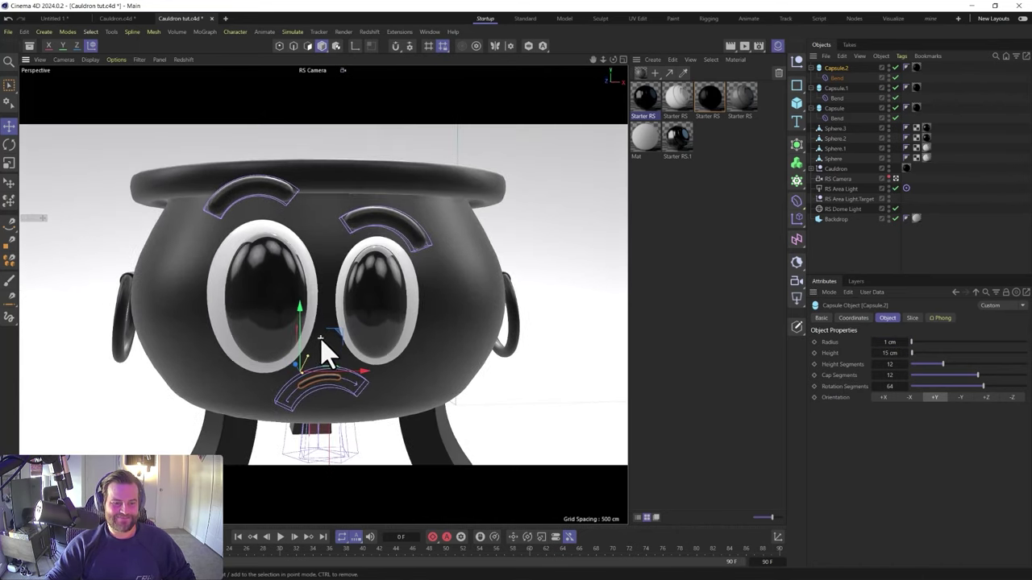
left_click(377, 45)
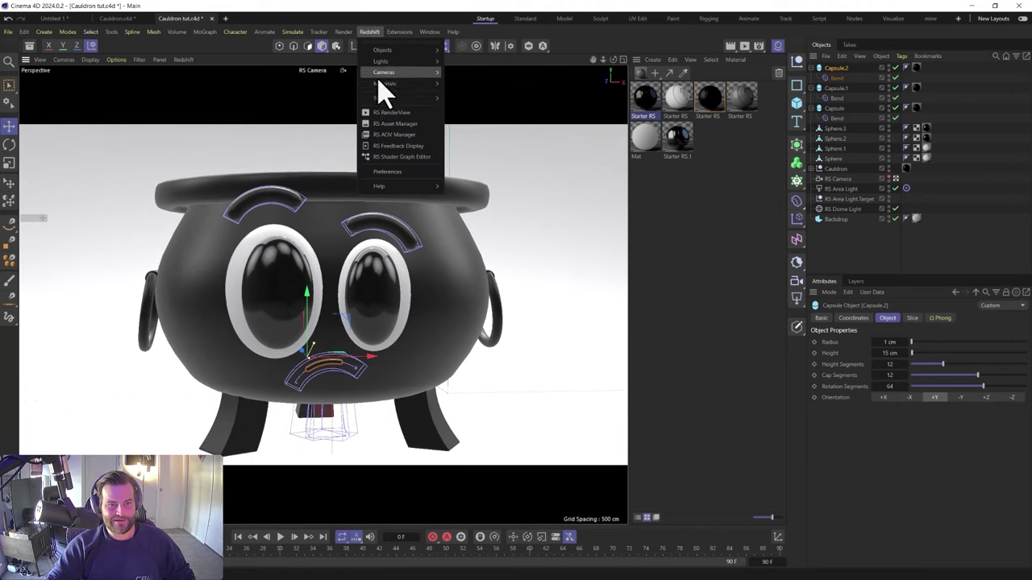
left_click(382, 117)
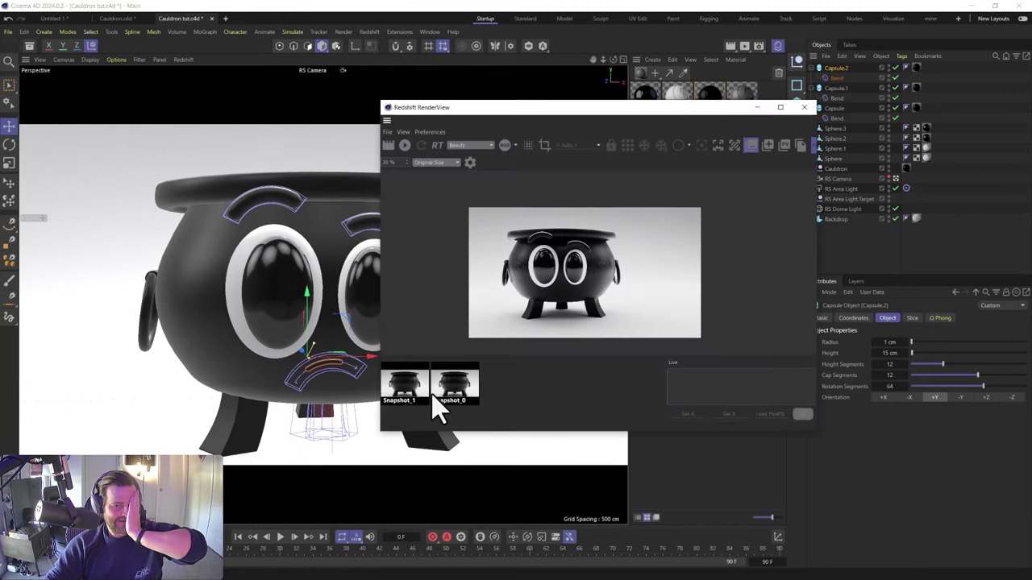
left_click_drag(507, 109, 272, 106)
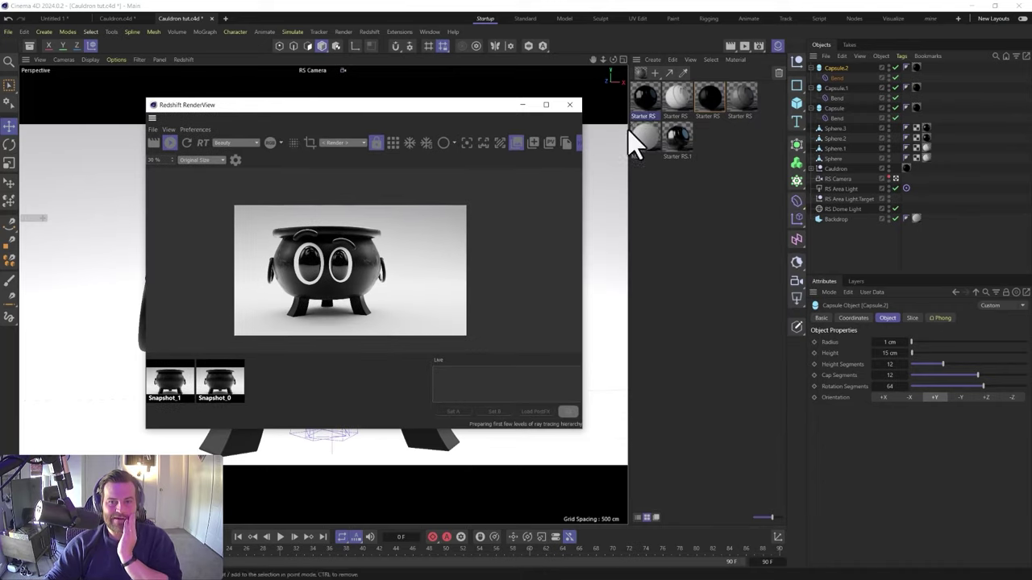
left_click_drag(671, 97, 917, 67)
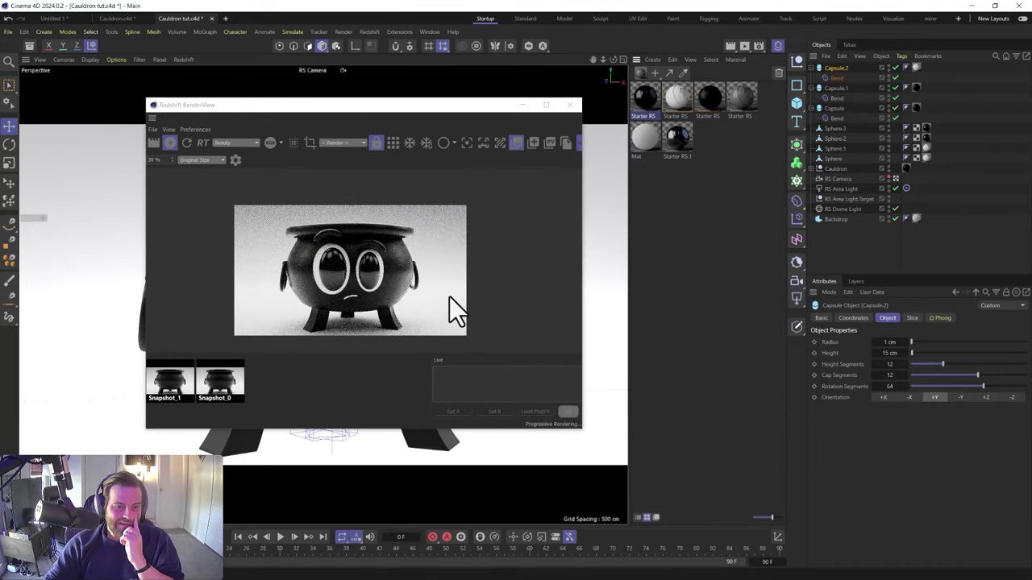
left_click_drag(420, 108, 819, 210)
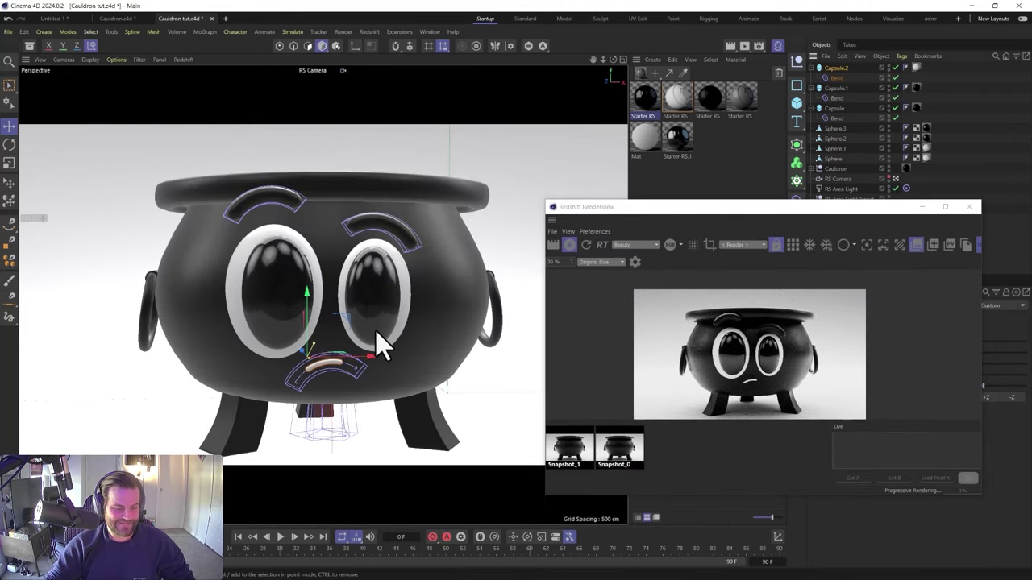
Rotate the mouth so it curves upward as a smile and move it beneath the eyes
key("r")
left_click_drag(345, 322, 285, 433)
key("e")
left_click_drag(361, 343, 360, 342)
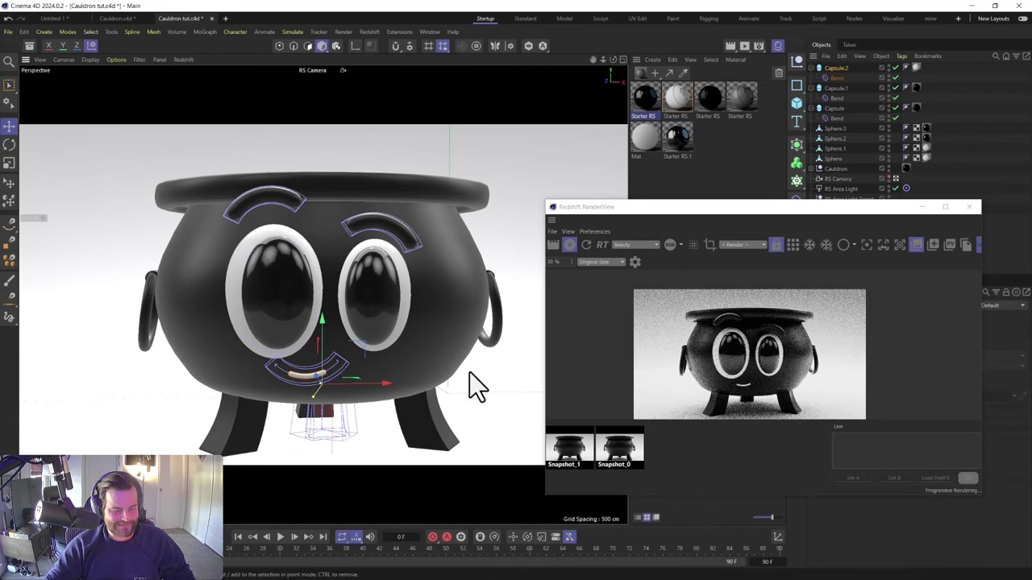
Shift the mouth beneath the left eye and tilt it into a lopsided smile
left_click_drag(364, 349, 387, 357)
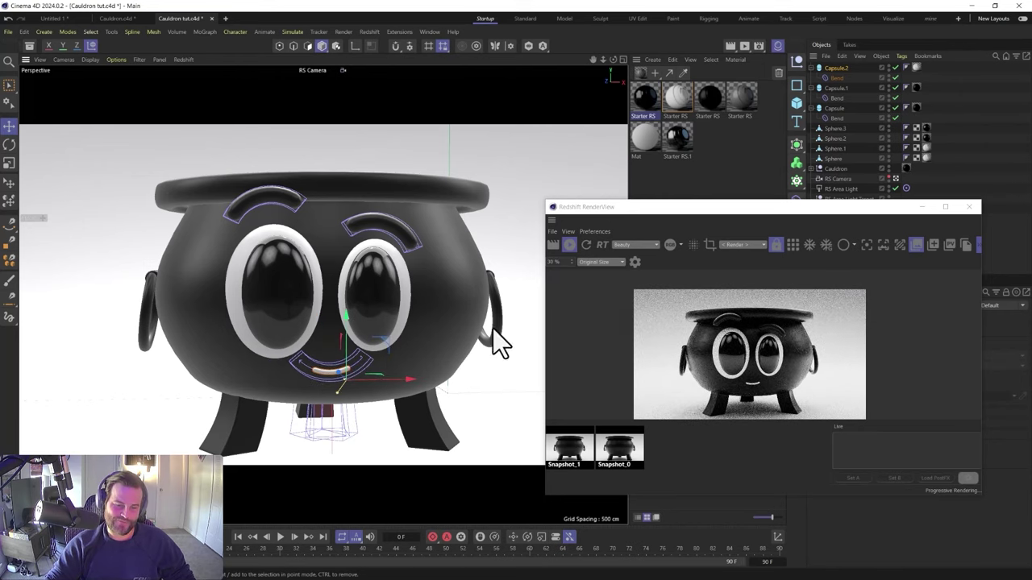
left_click_drag(389, 355, 351, 376)
key("r")
key("e")
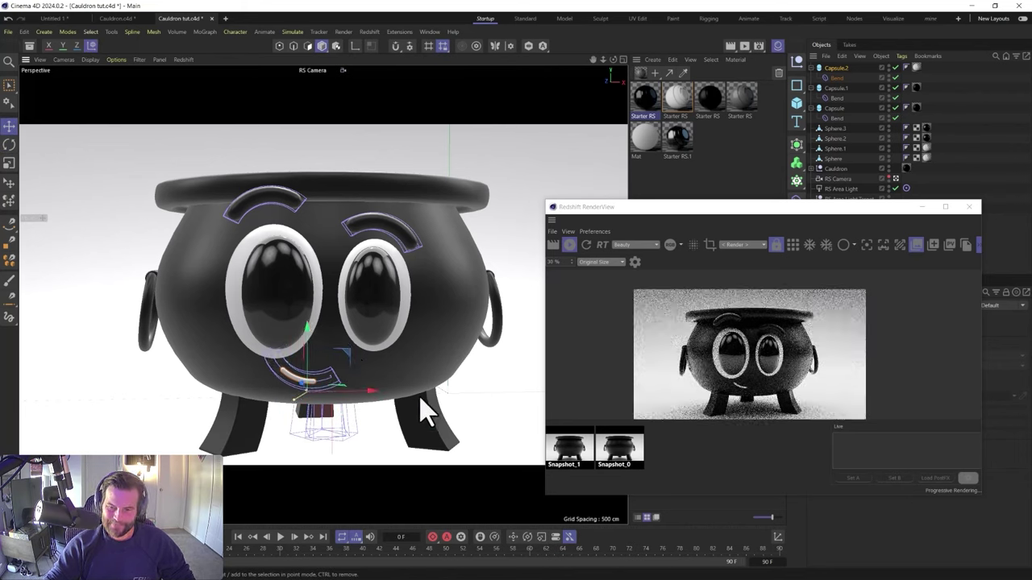
Rotate the mouth so it follows the curve of the cauldron's lower front surface
left_click_drag(504, 415, 329, 395, "alt")
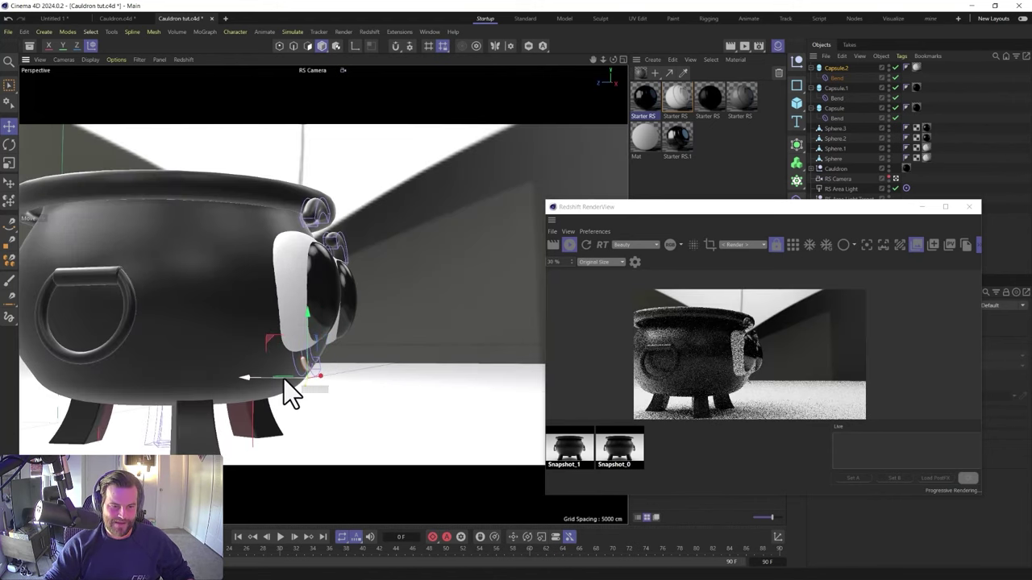
key("r")
left_click_drag(320, 397, 320, 398)
left_click_drag(268, 340, 166, 347, "alt")
left_click_drag(324, 343, 322, 346)
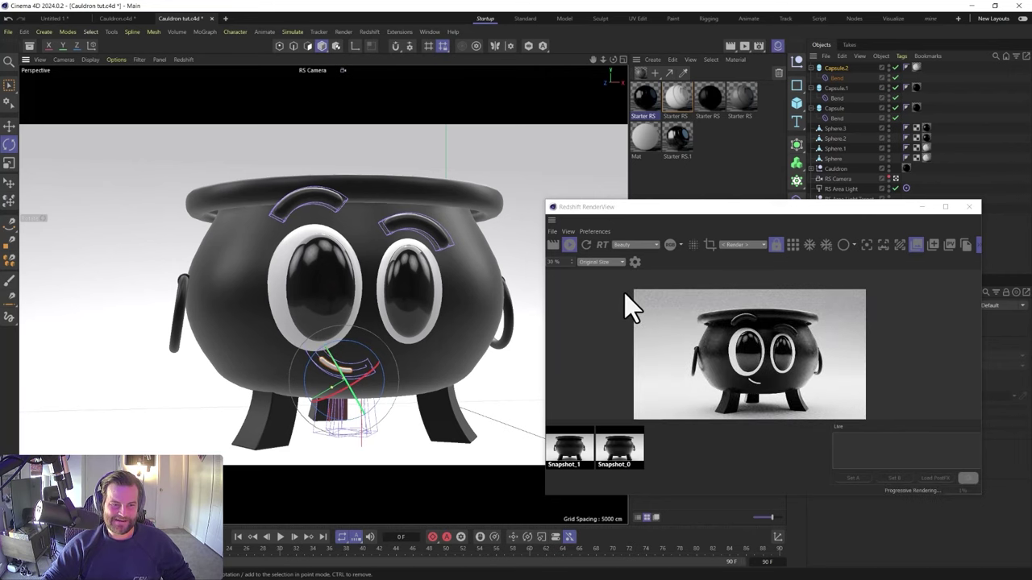
Close the Redshift preview and select the lathe's spline in the Cauldron group, showing it up close in the Front view
left_click(969, 207)
middle_click(533, 306)
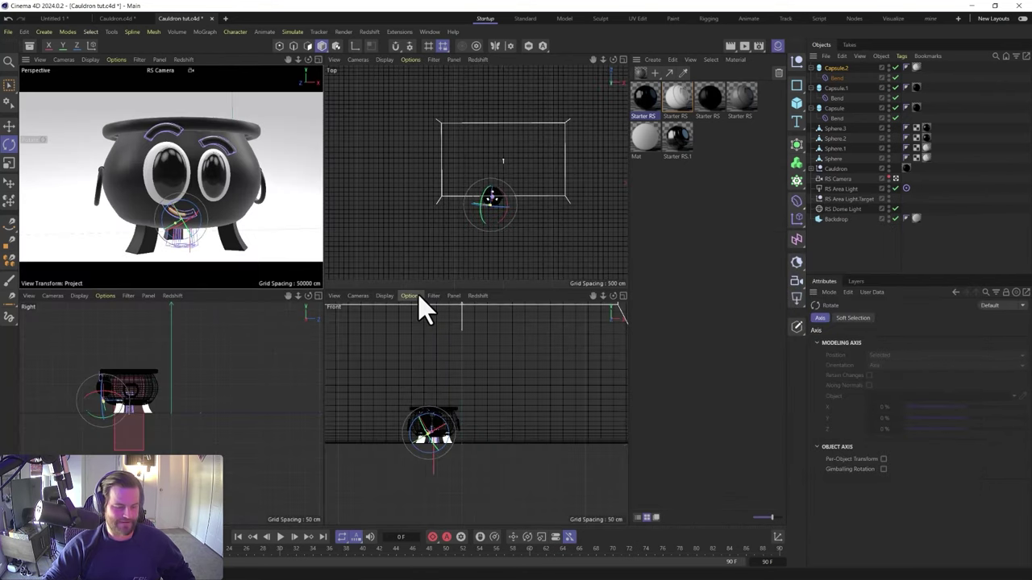
middle_click(237, 242)
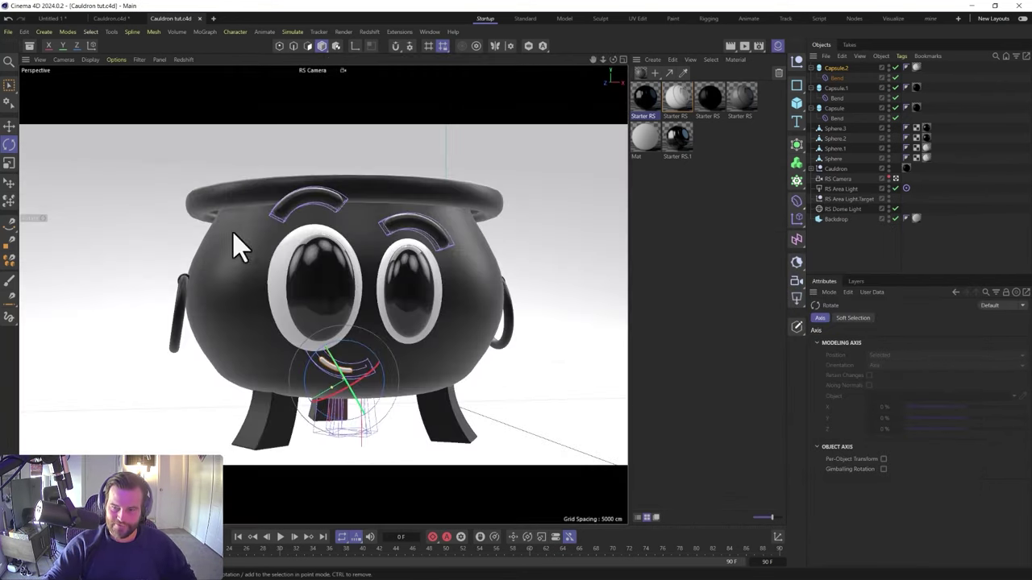
left_click(812, 169)
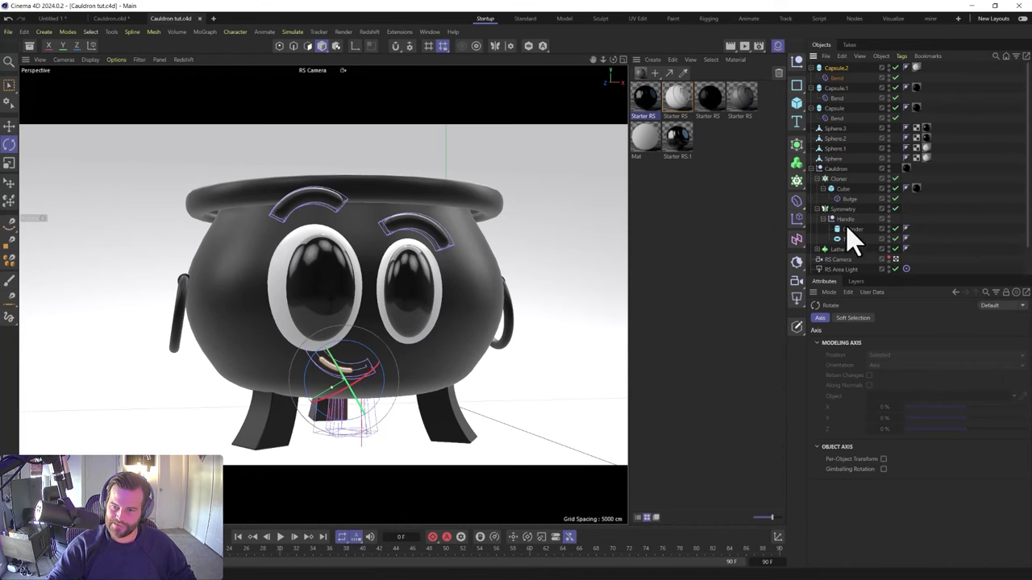
left_click(842, 260)
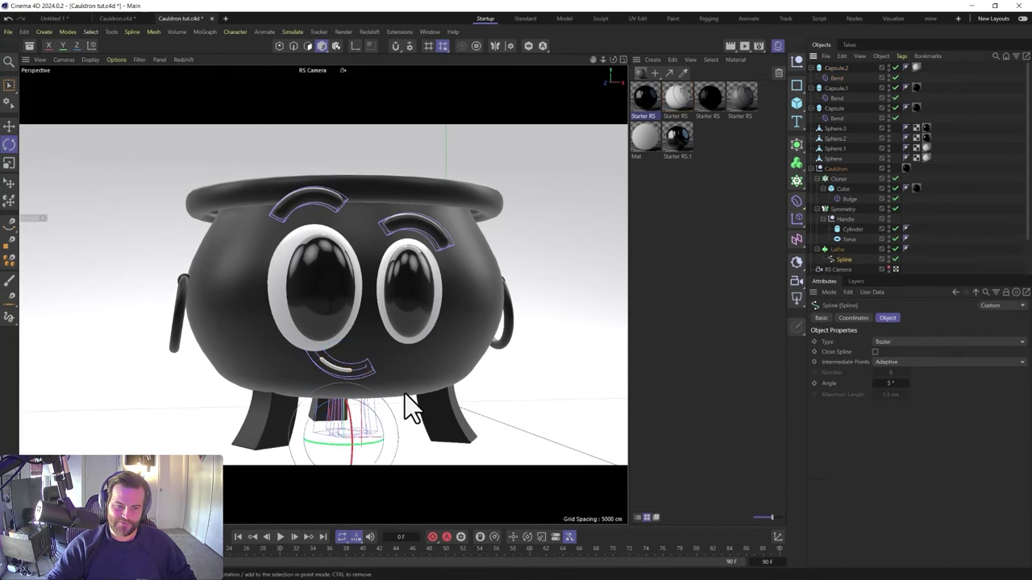
middle_click(410, 405)
scroll(445, 463, "up", 5)
scroll(439, 427, "up", 5)
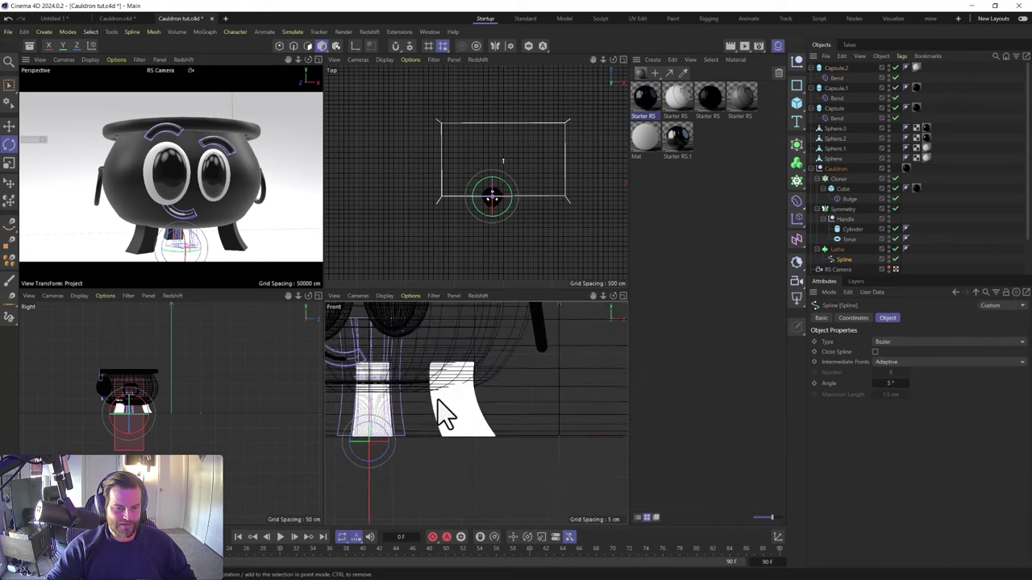
Isolate the cauldron's lathe body with viewport solo and set up its spline for point editing with Brush Selection
left_click(9, 84)
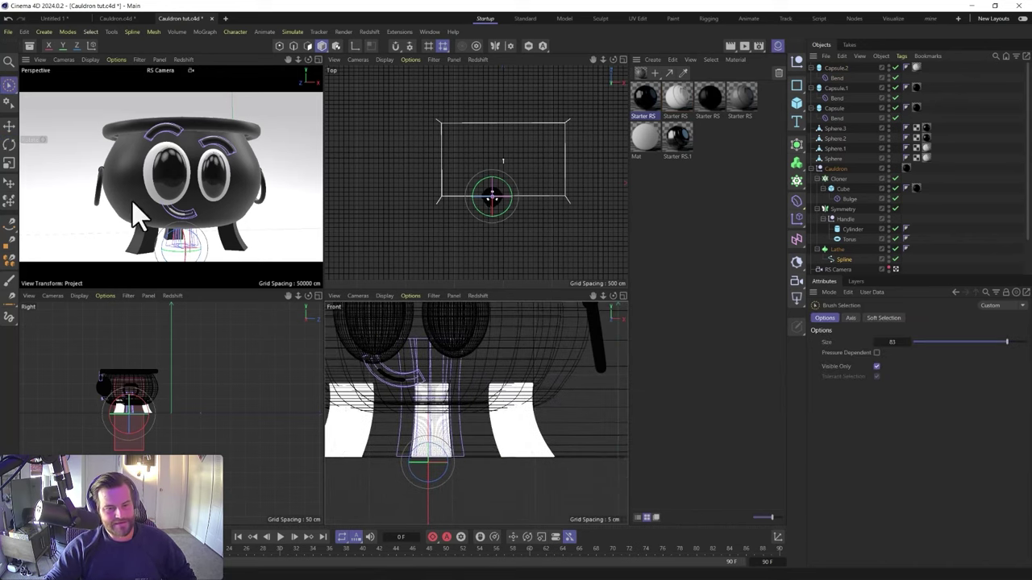
left_click(485, 436)
left_click(842, 258)
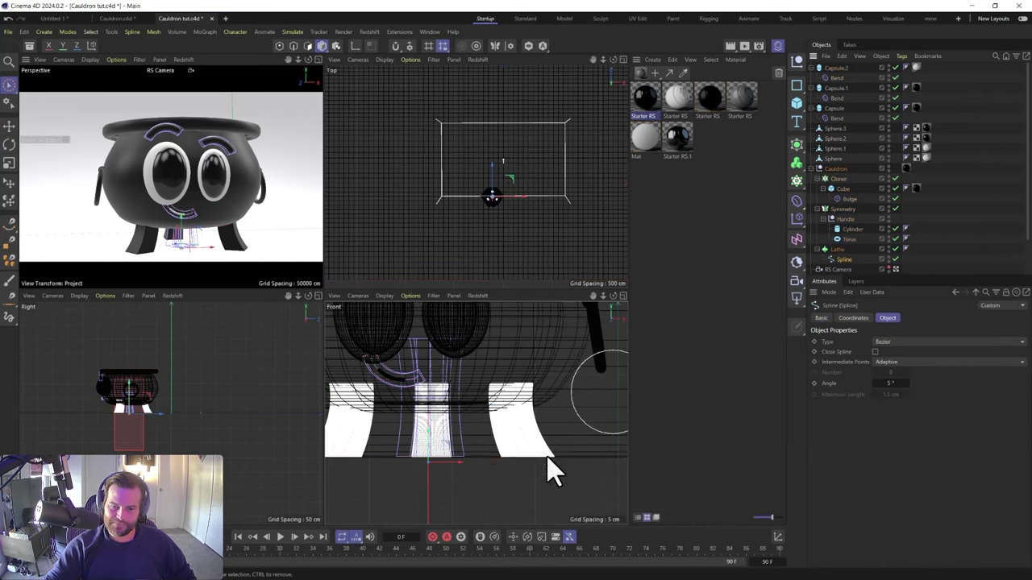
left_click(492, 430)
left_click(867, 259)
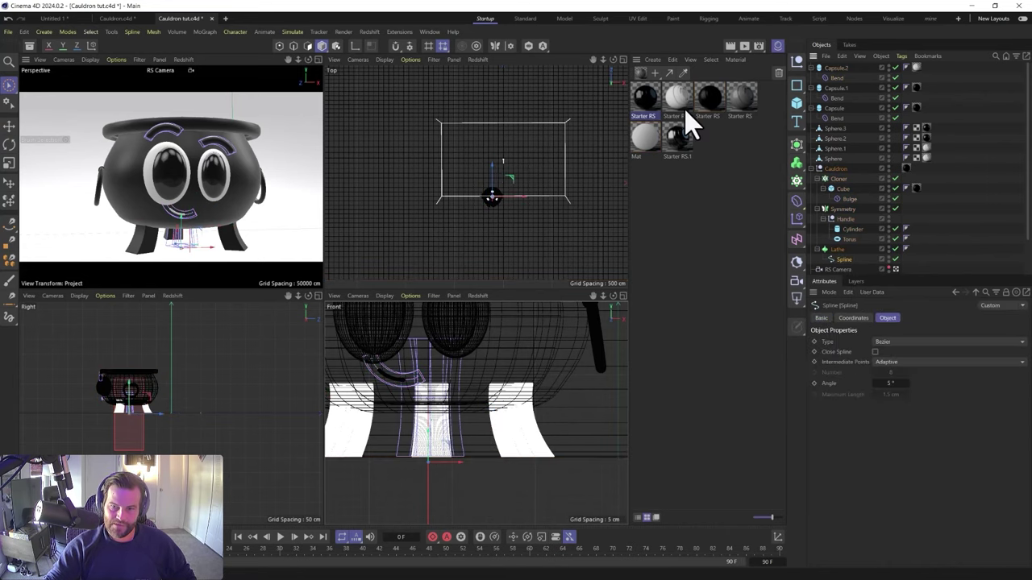
left_click(528, 45)
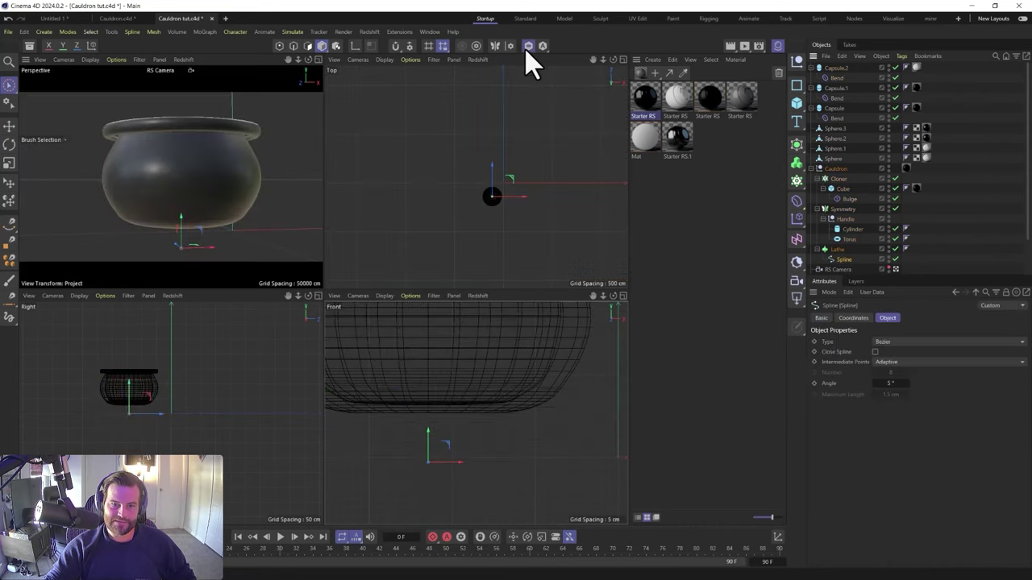
left_click(477, 400)
left_click(279, 46)
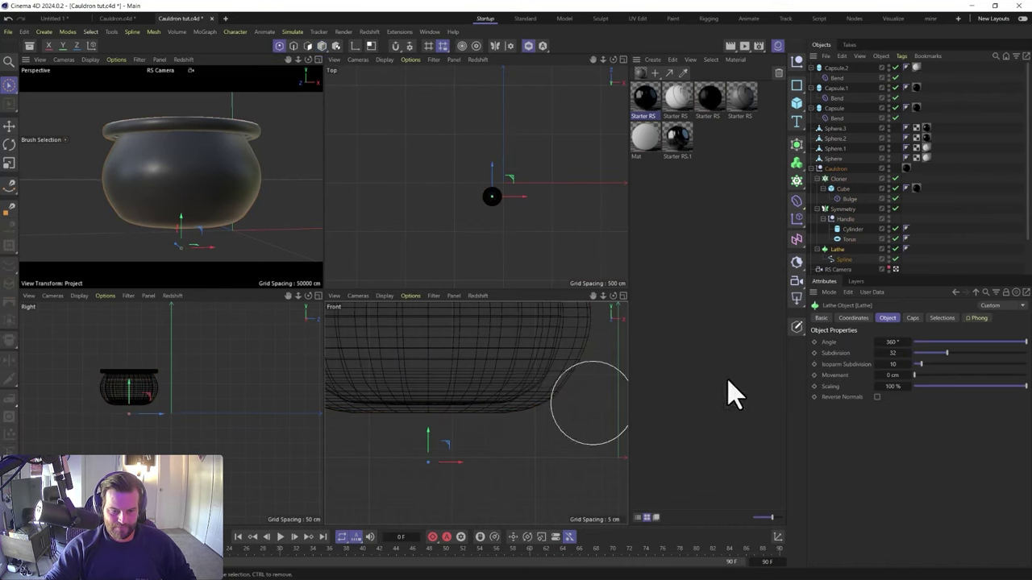
left_click(842, 258)
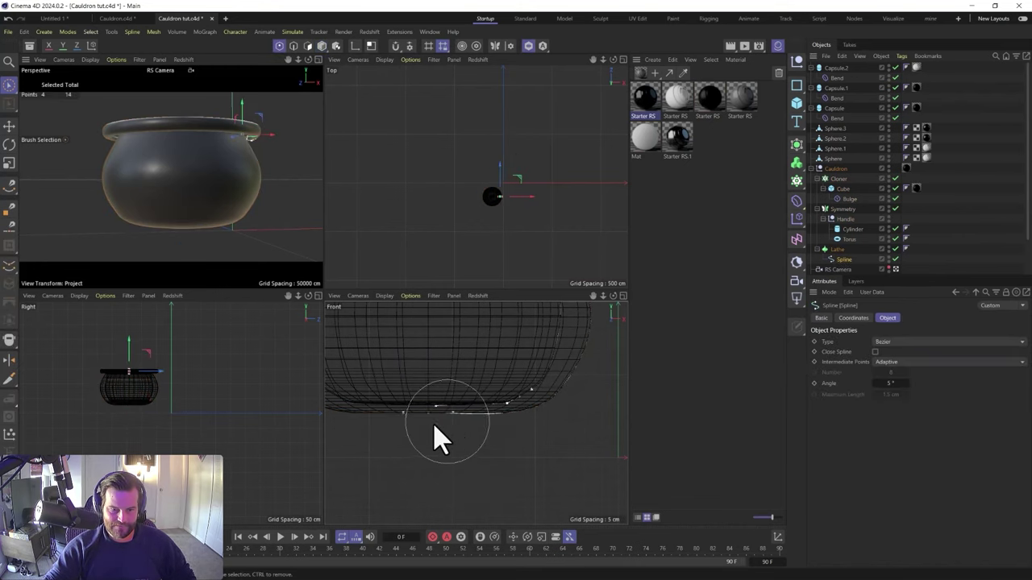
Reshape the lower points and tangent of the lathe spline so the cauldron's base sits lower and its belly bulges wider
mouse_move(428, 377)
left_mouse_down()
mouse_move(428, 387)
mouse_move(474, 391)
mouse_move(475, 401)
left_mouse_up()
left_click(583, 398)
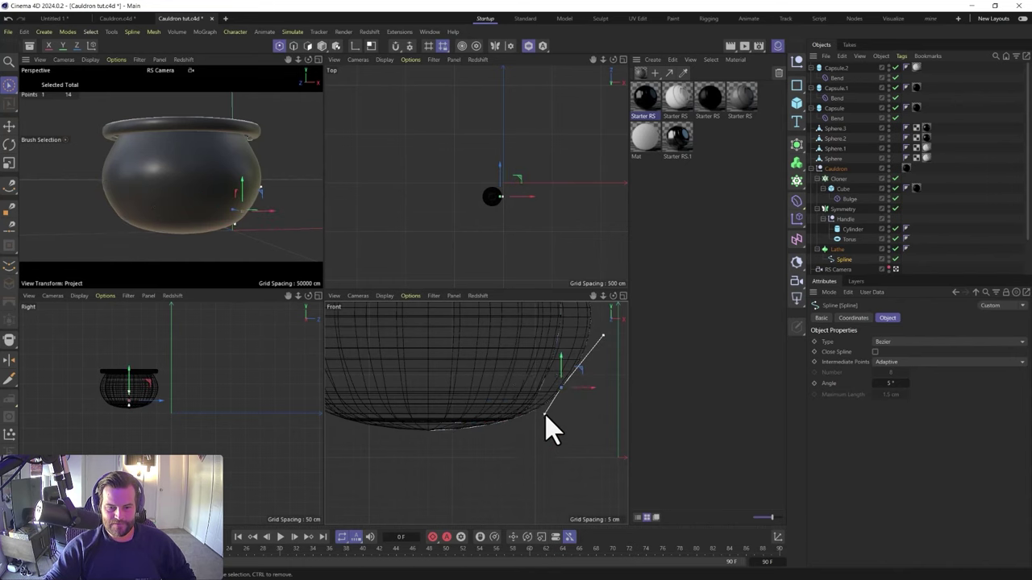
left_click(577, 362)
left_click_drag(574, 361, 585, 376)
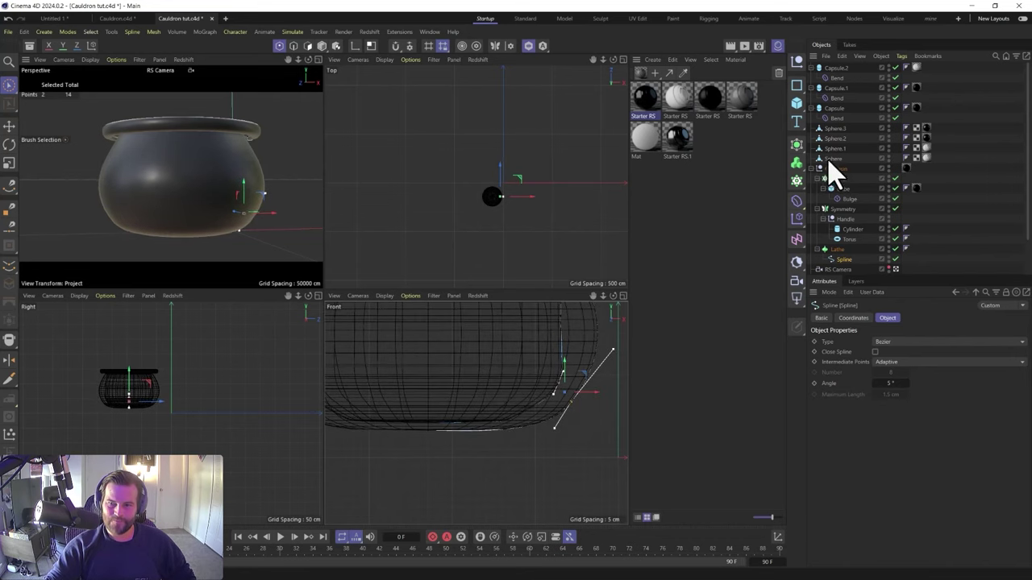
Turn off viewport solo and move the Handle null slightly so the side handles sit farther out from the widened body
left_click(529, 47)
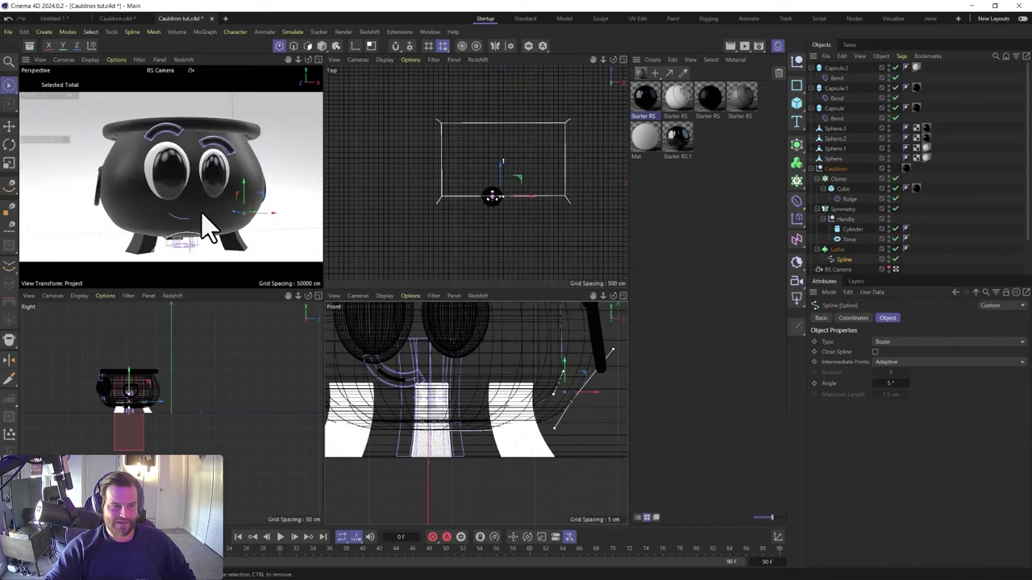
left_click_drag(220, 225, 193, 237, "alt")
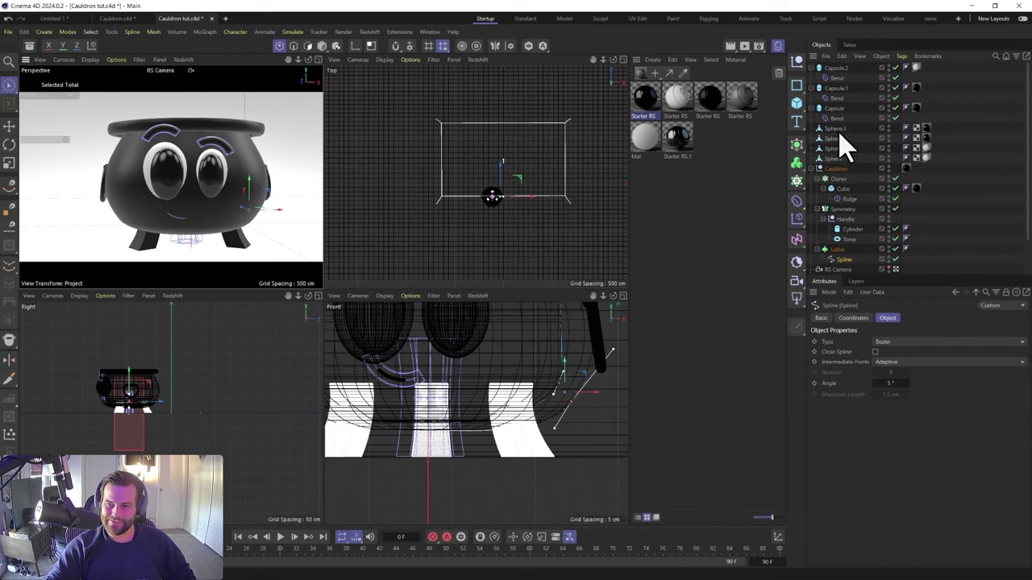
left_click(843, 219)
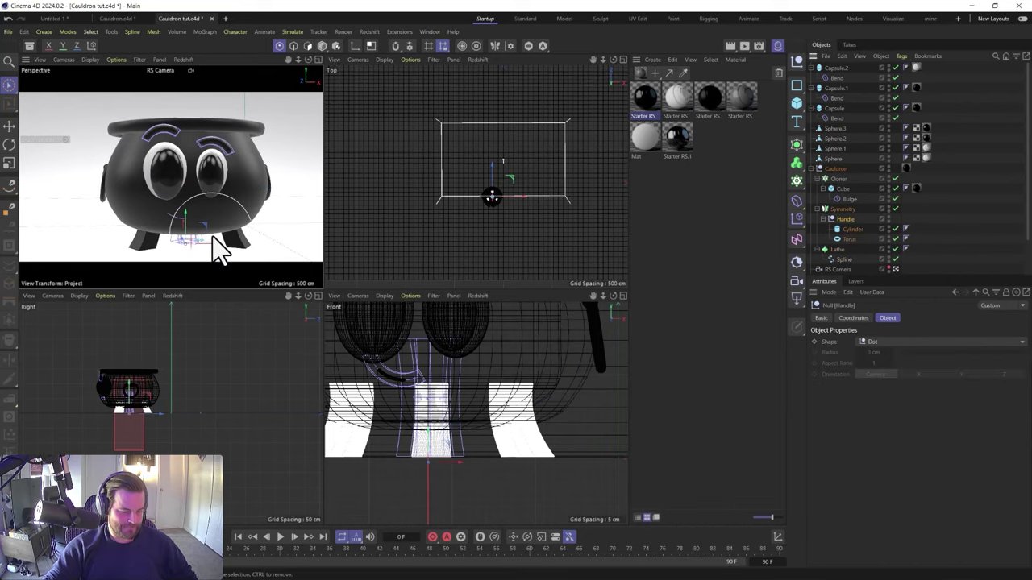
key("e")
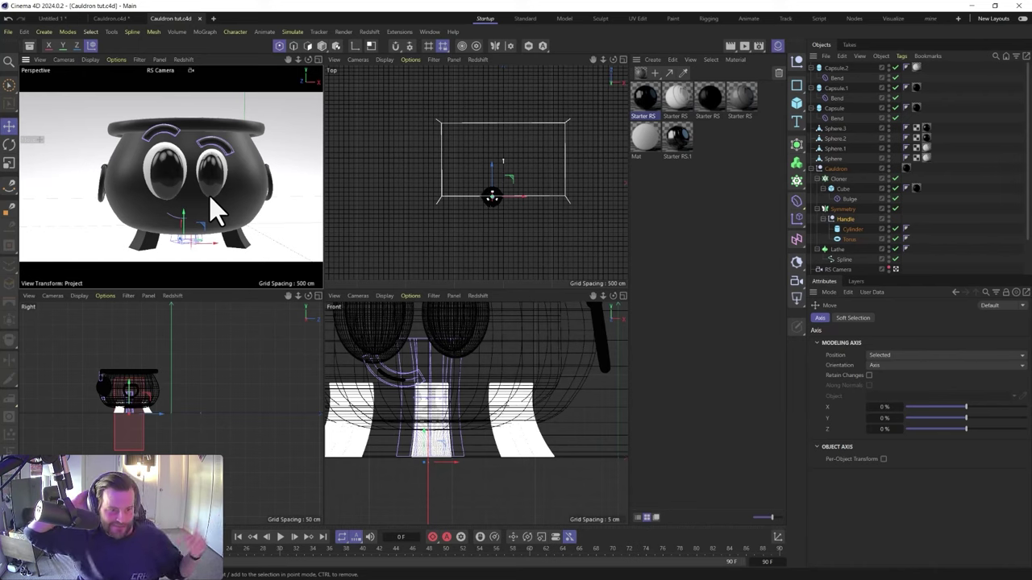
Select both white eye spheres, move them slightly down behind the pupils and adjust their scale
scroll(178, 186, "up", 5)
left_click_drag(226, 209, 132, 153, "alt")
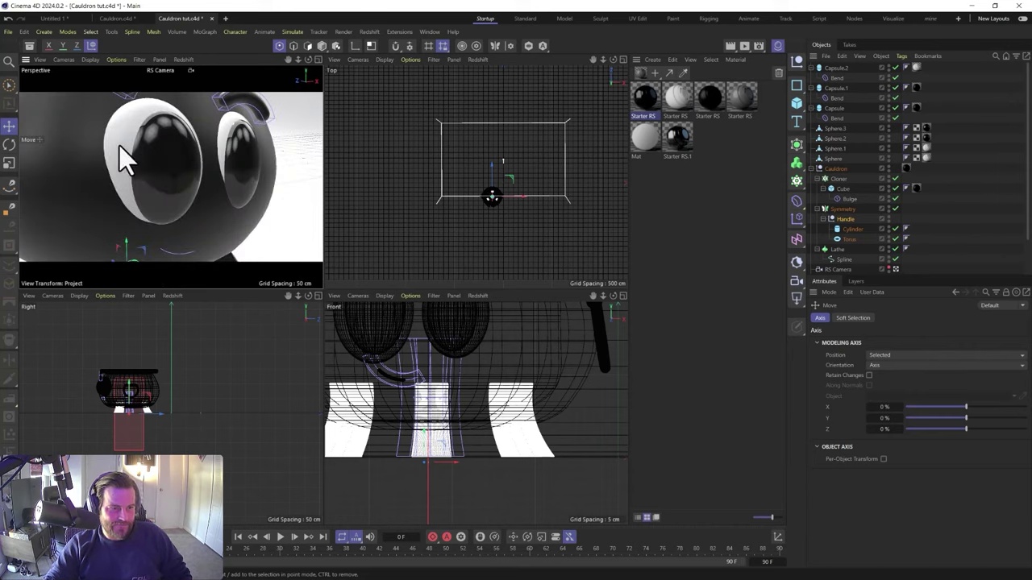
left_click(838, 148)
left_click(835, 159, "shift")
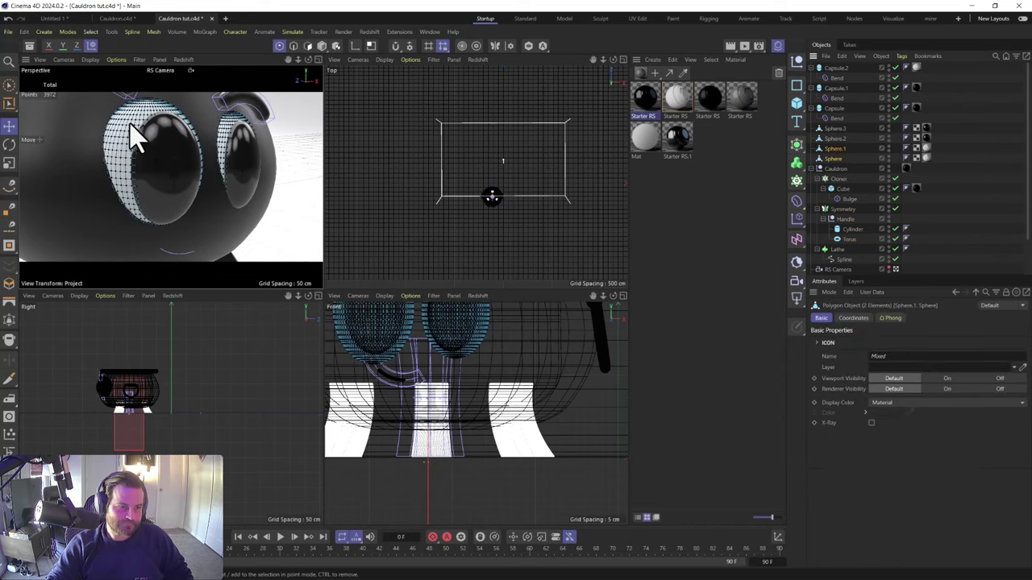
left_click(322, 47)
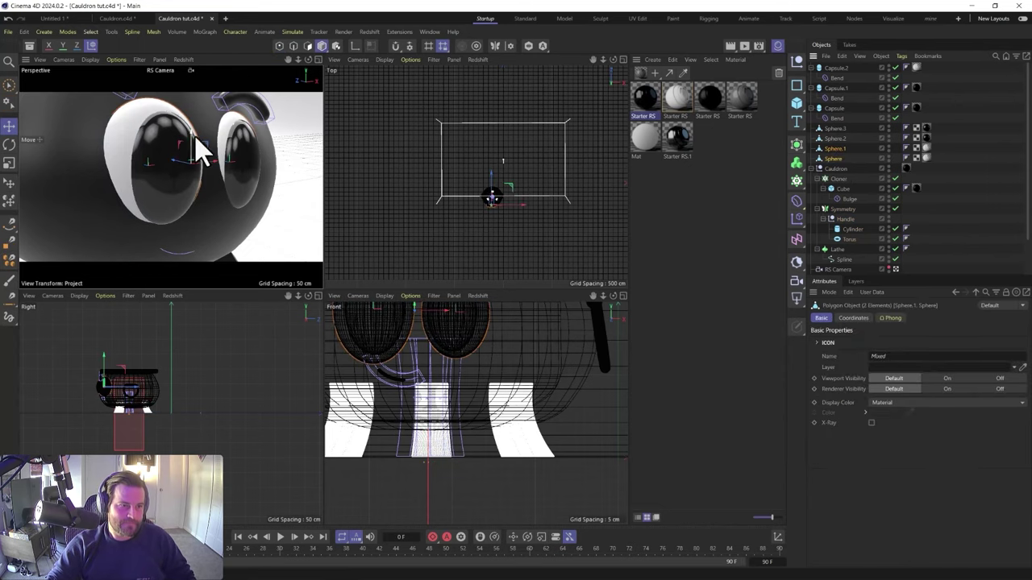
left_click_drag(197, 151, 196, 161)
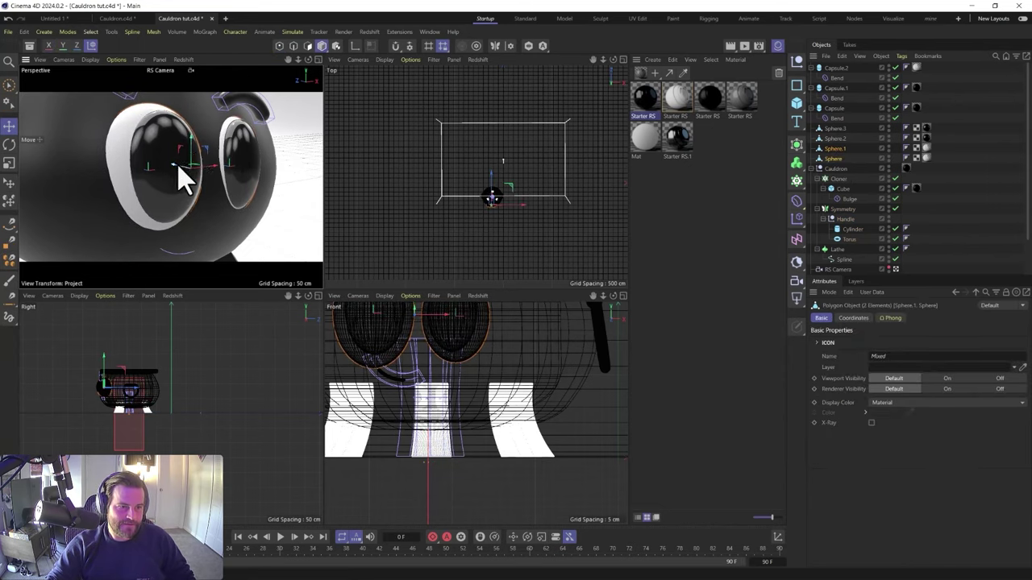
left_click_drag(208, 219, 150, 196, "alt")
key("t")
mouse_move(134, 231)
left_mouse_down()
mouse_move(143, 229)
mouse_move(139, 244)
left_mouse_up()
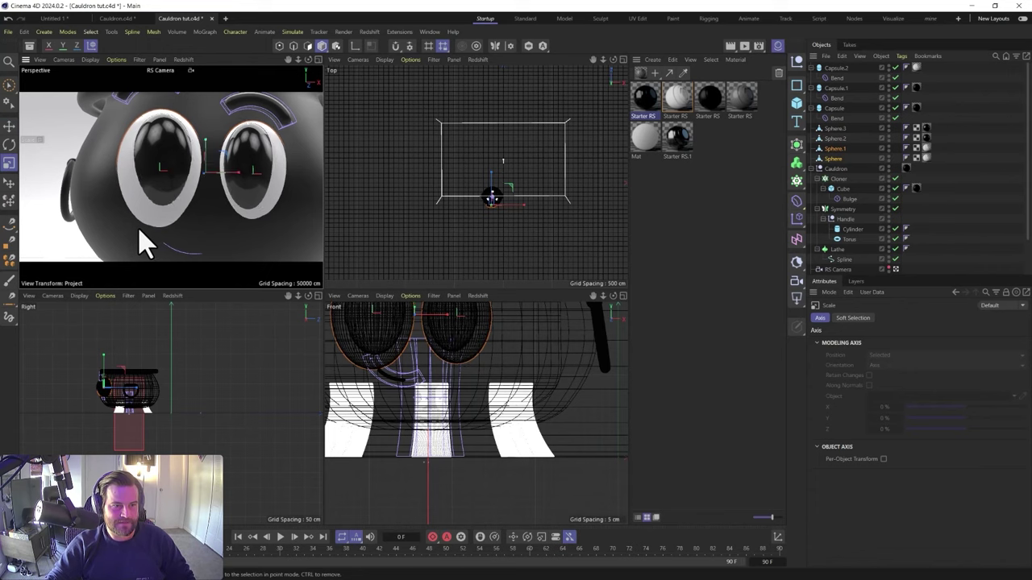
Try rotating both black pupils together with the Per-Object Transform option
left_click_drag(207, 198, 161, 194, "alt")
key("e")
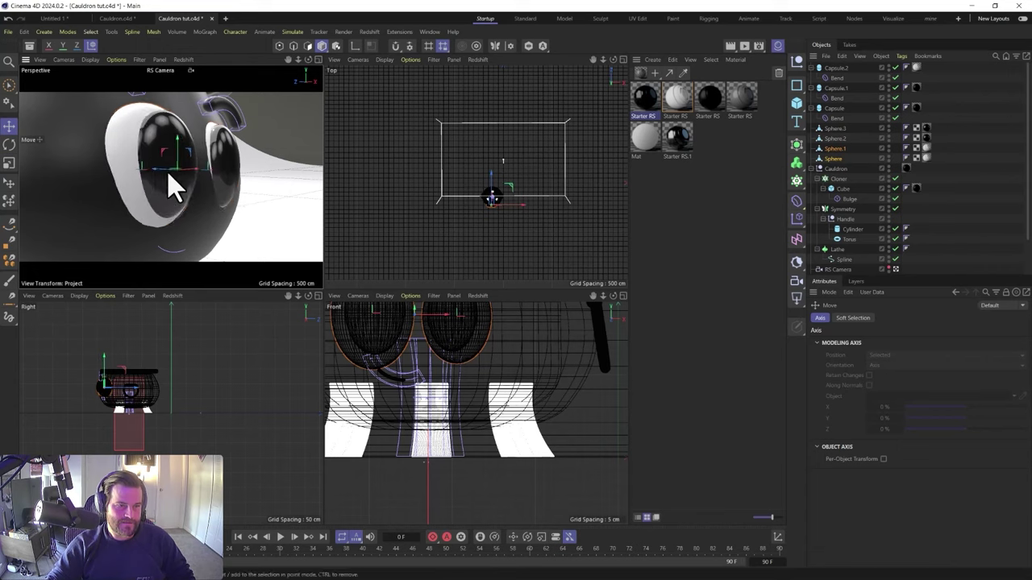
left_click(176, 179)
left_click(228, 169, "shift")
key("r")
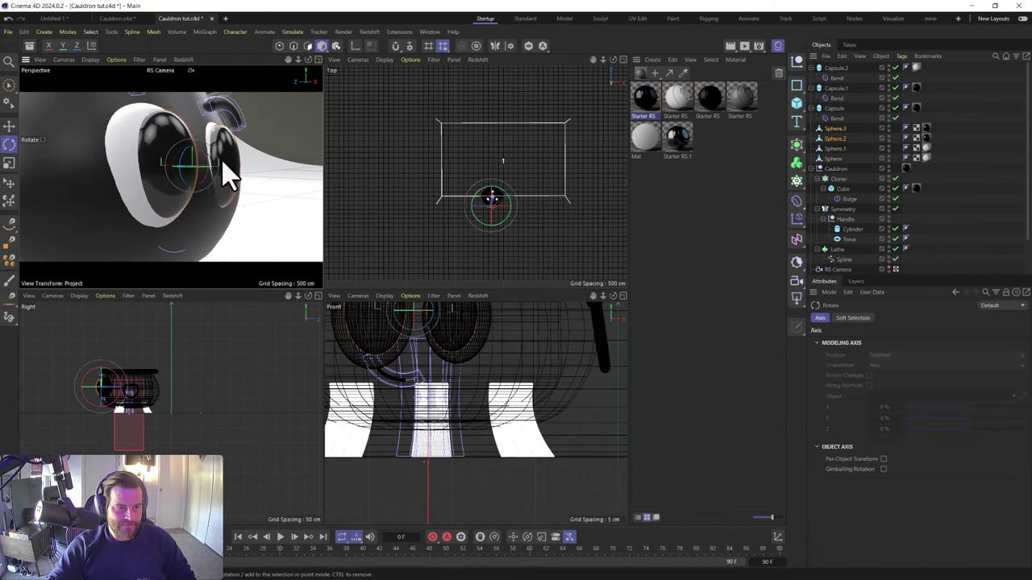
left_click_drag(207, 159, 211, 161)
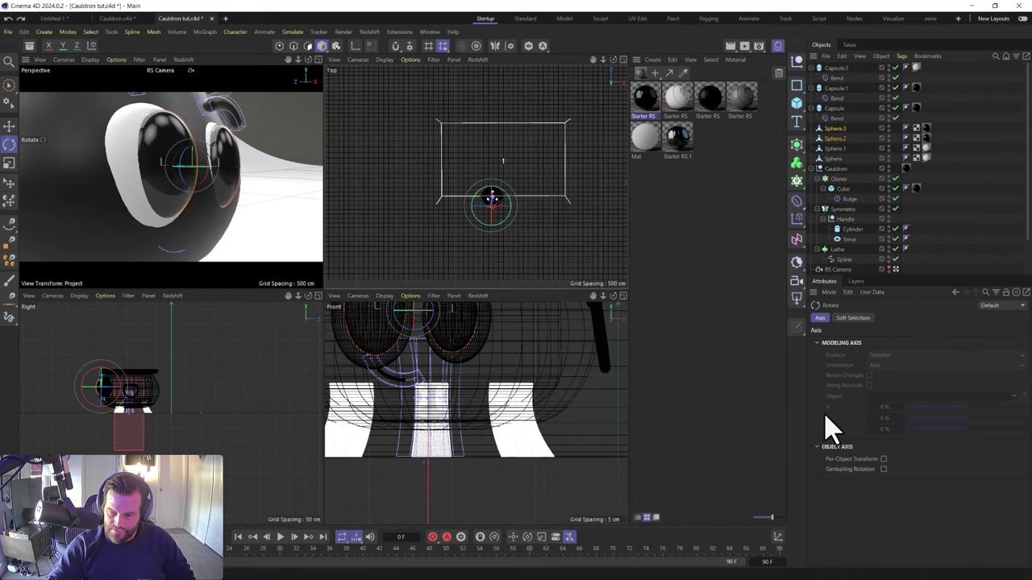
left_click(878, 459)
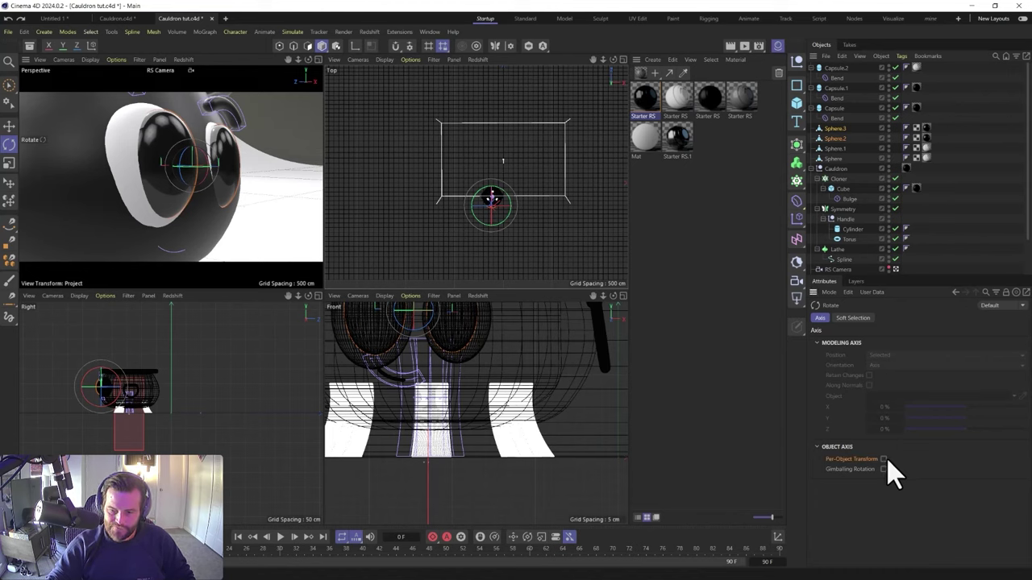
left_click_drag(212, 167, 212, 166)
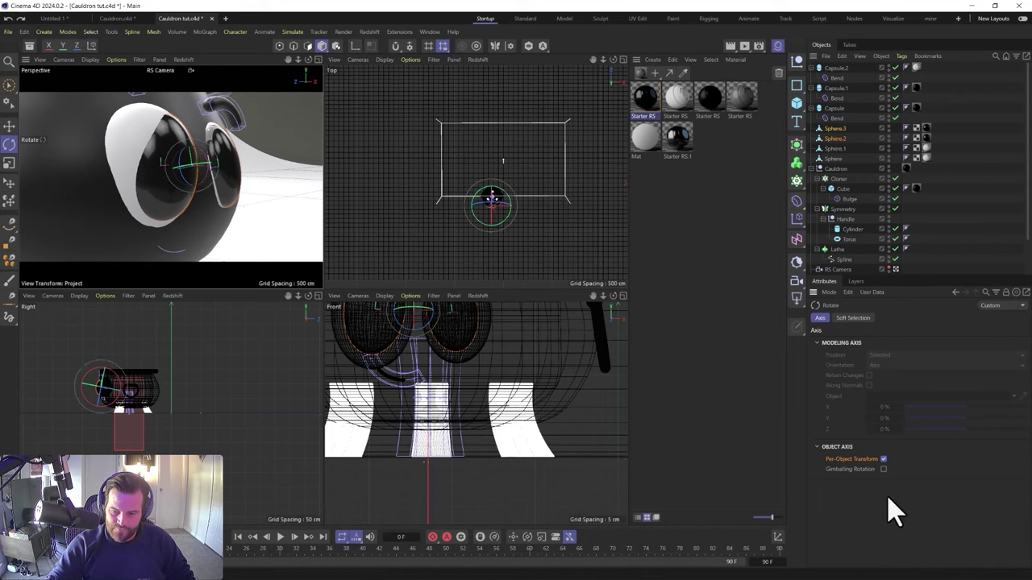
left_click(883, 470)
mouse_move(212, 169)
left_mouse_down()
mouse_move(201, 180)
mouse_move(214, 185)
mouse_move(212, 202)
mouse_move(212, 170)
mouse_move(214, 181)
left_mouse_up()
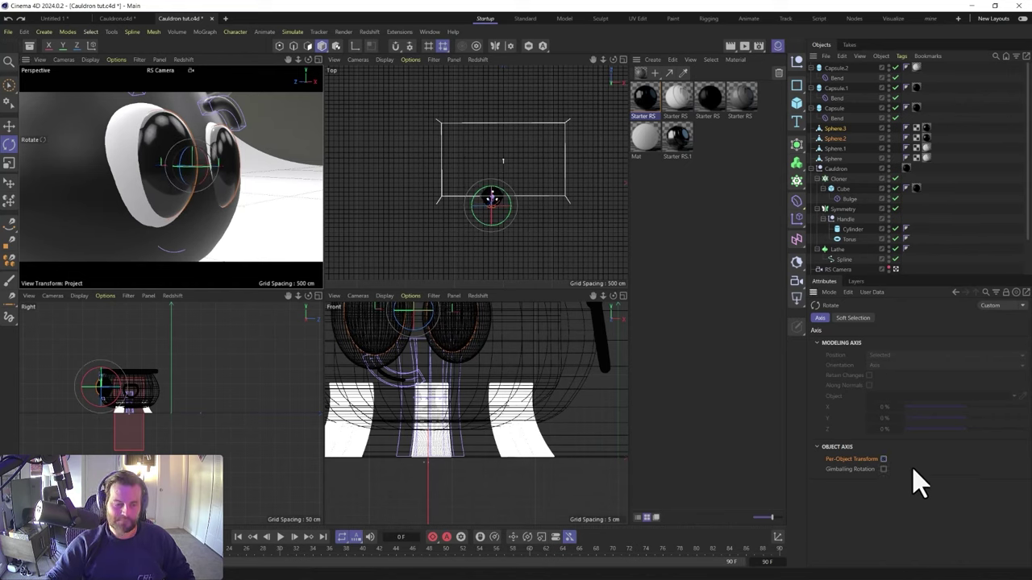
Try rotating each black pupil individually so it turns to follow its white eye sphere
left_click(172, 161)
left_click_drag(179, 162, 173, 165)
left_click(242, 173)
left_click_drag(236, 159, 230, 155)
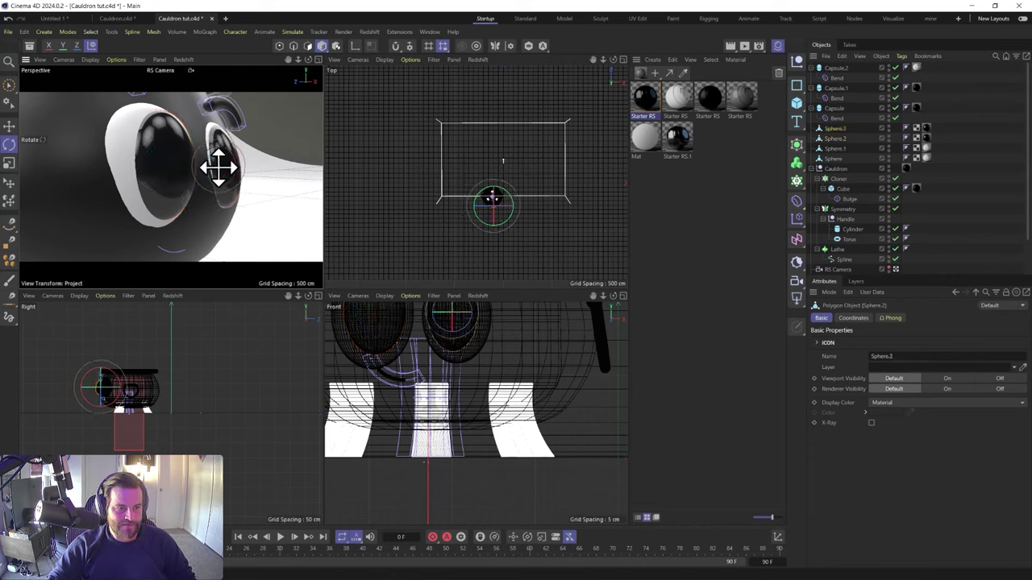
left_click_drag(221, 201, 153, 208, "alt")
mouse_move(239, 156)
left_mouse_down("alt")
mouse_move(204, 201)
mouse_move(251, 150)
left_mouse_up("alt")
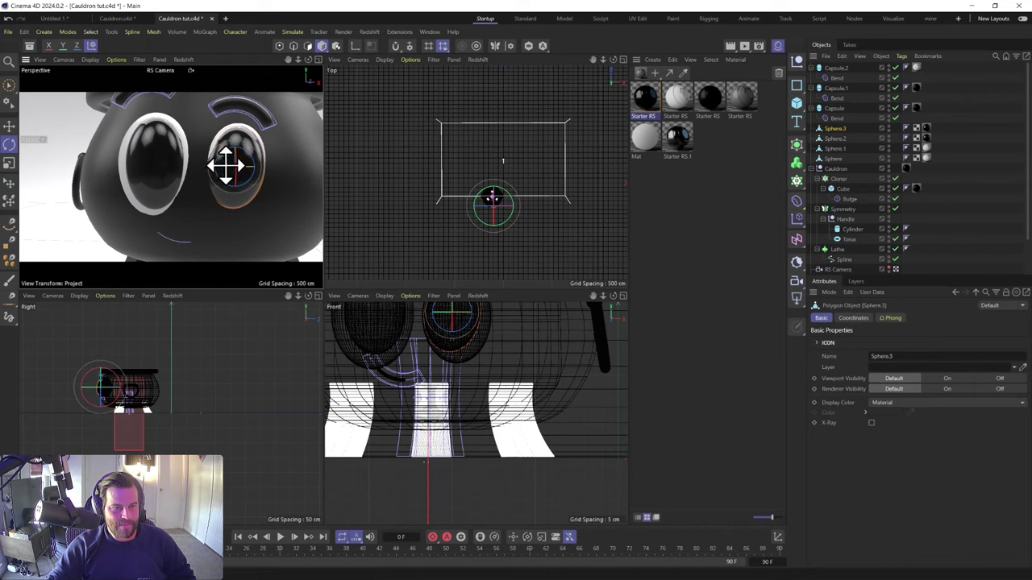
Try nudging and rotating only the smaller eye's pupil so it sits flush inside its eye white
key("e")
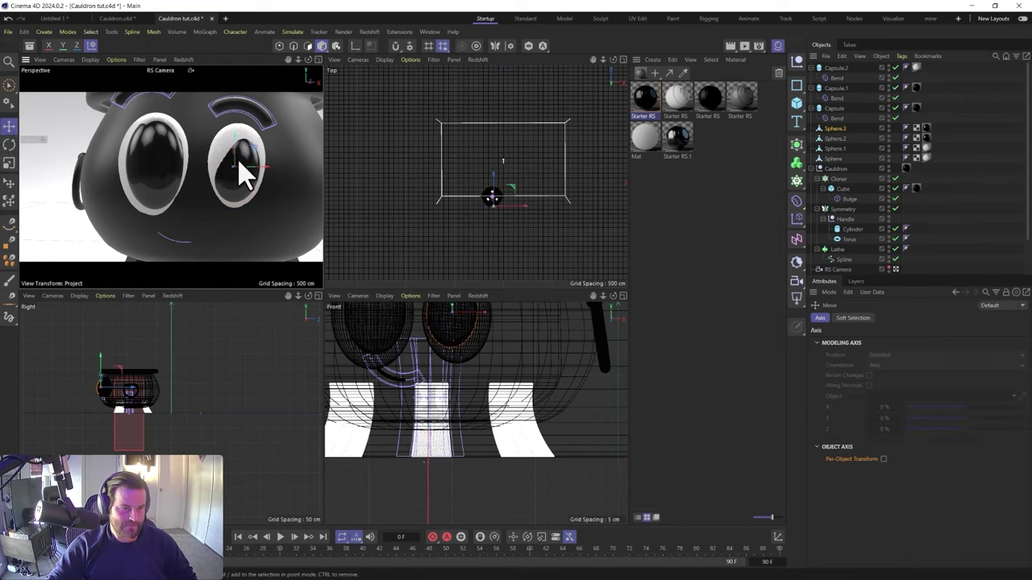
right_click_drag(238, 190, 264, 193, "alt")
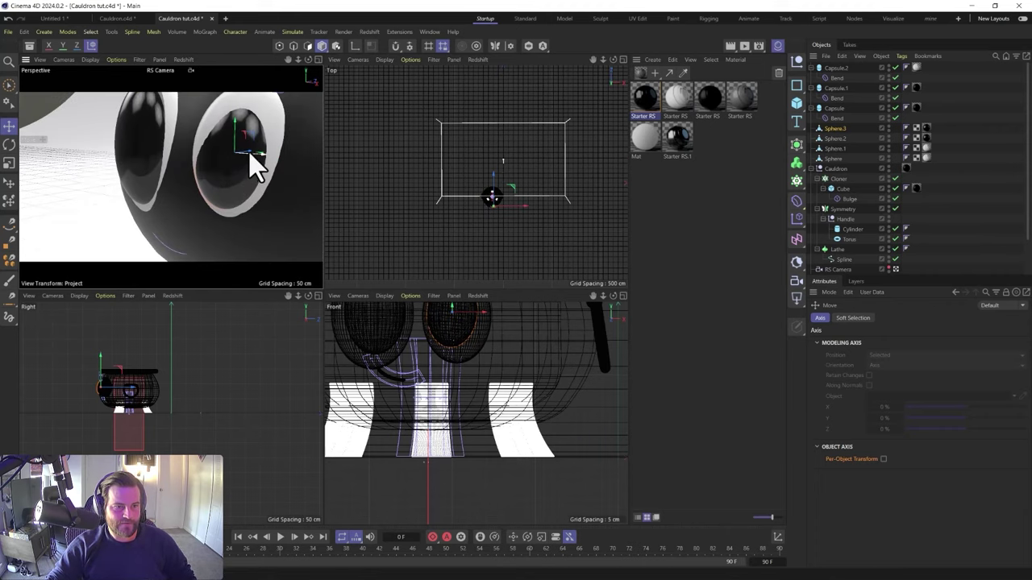
left_click_drag(254, 165, 227, 179, "alt")
key("r")
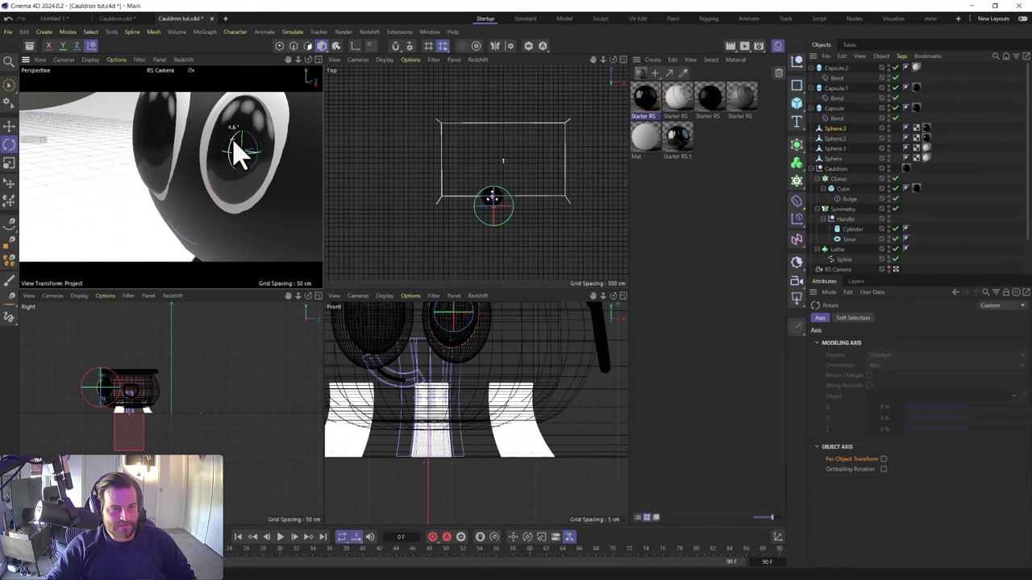
key("e")
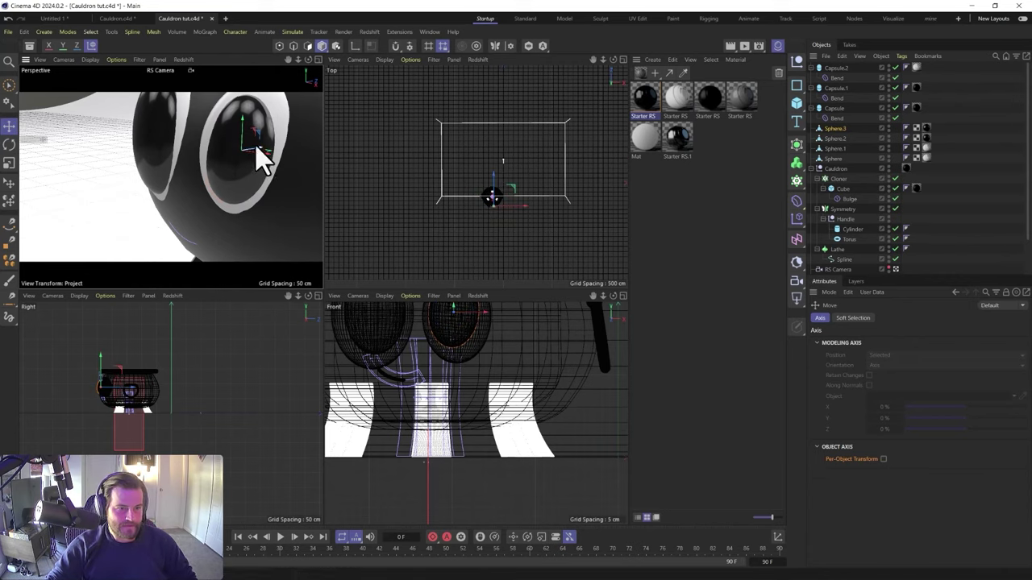
left_click_drag(258, 149, 296, 180)
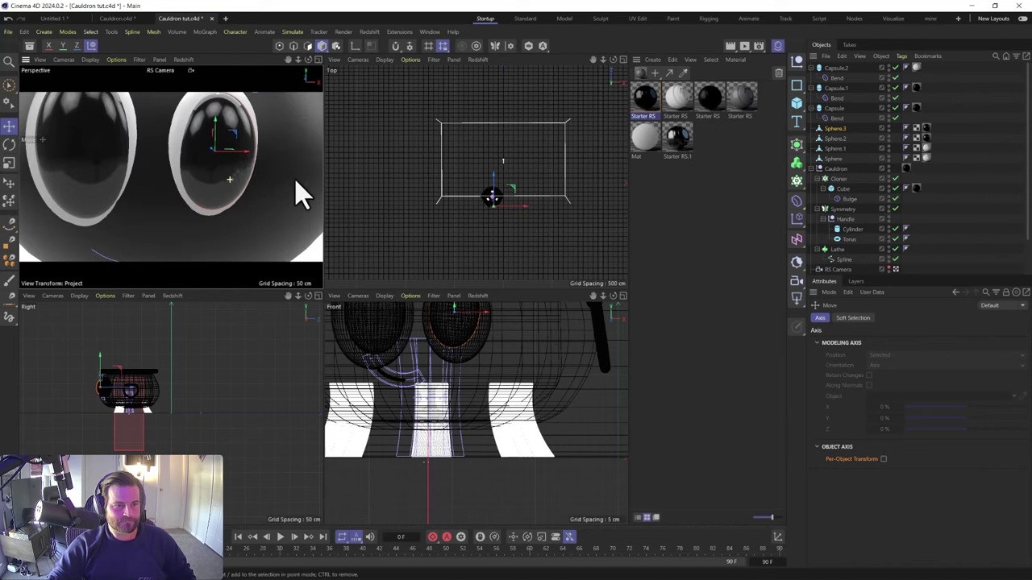
left_click_drag(247, 151, 243, 155)
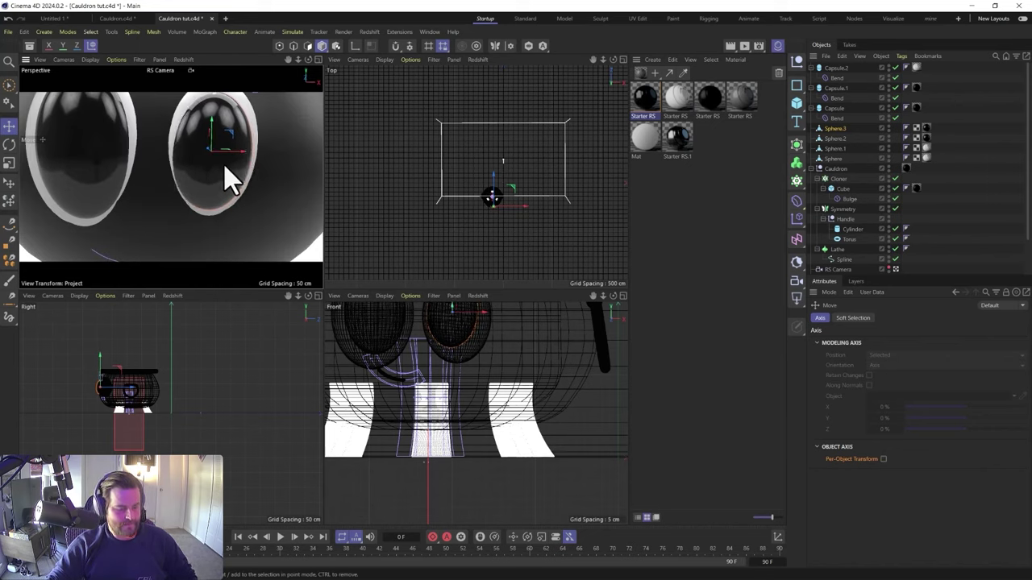
key("r")
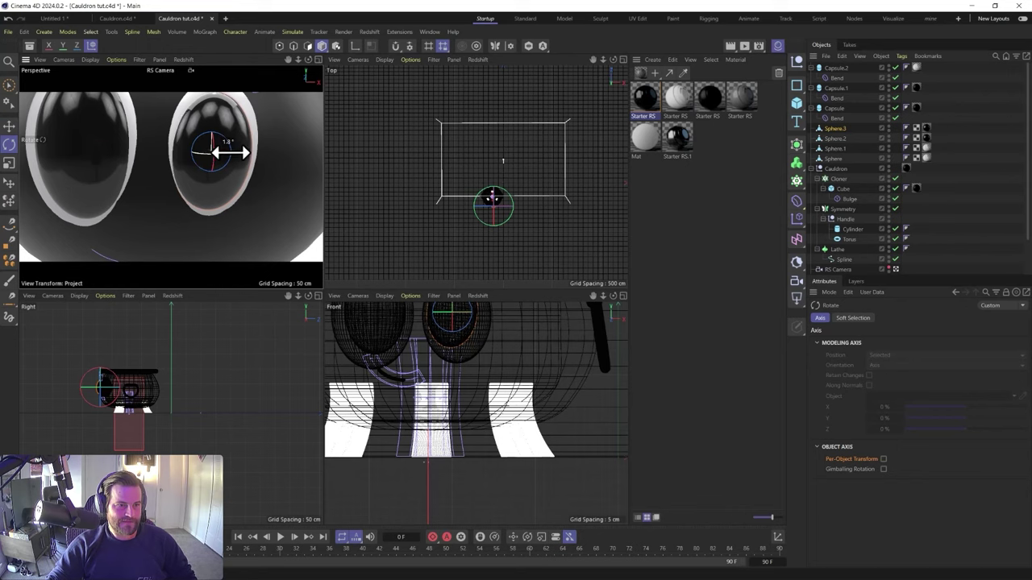
left_click_drag(228, 141, 222, 141)
scroll(182, 181, "down", 6)
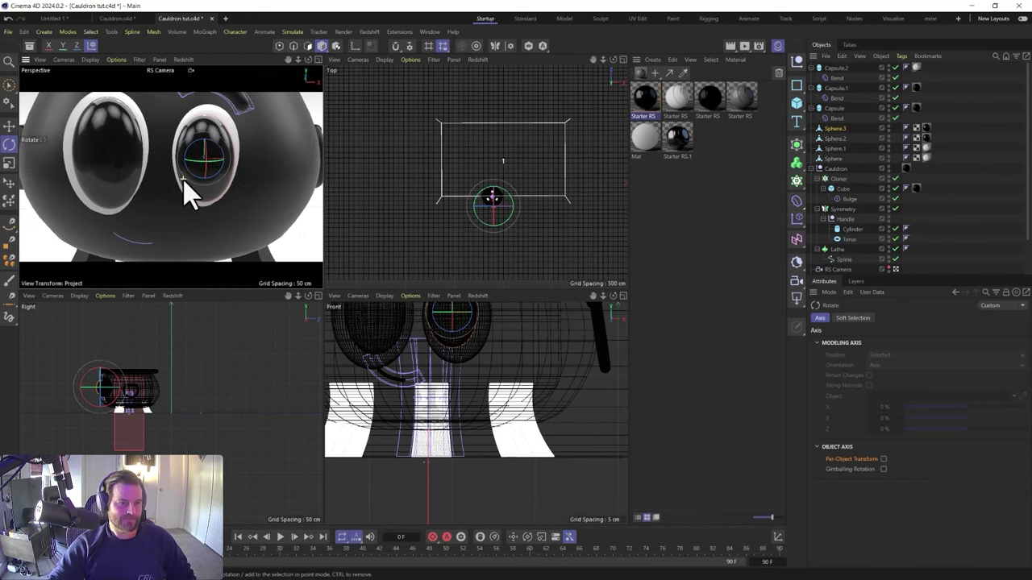
Render the cauldron in the Redshift RenderView and check how the rotated pupils look
left_click(369, 31)
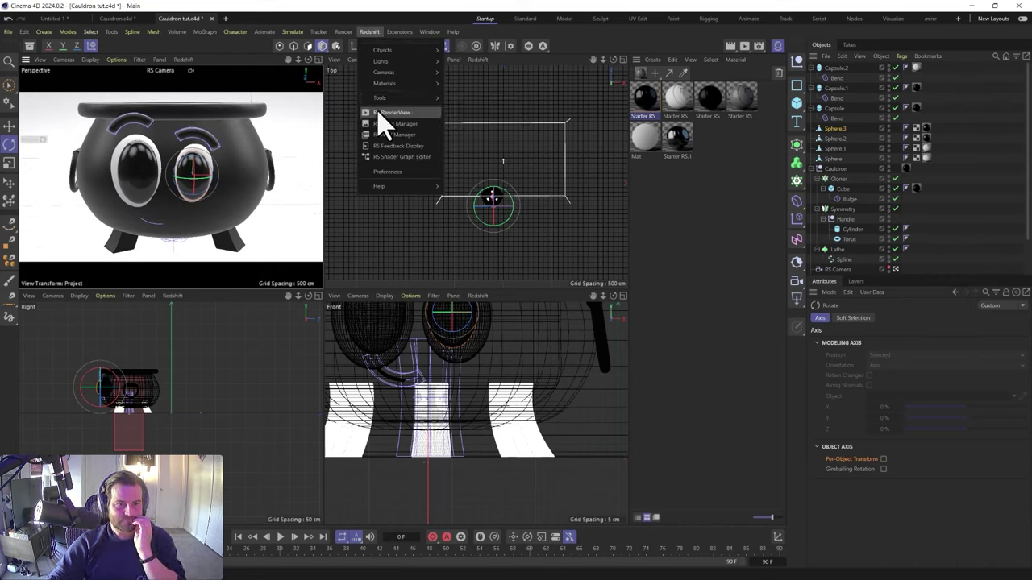
left_click(378, 113)
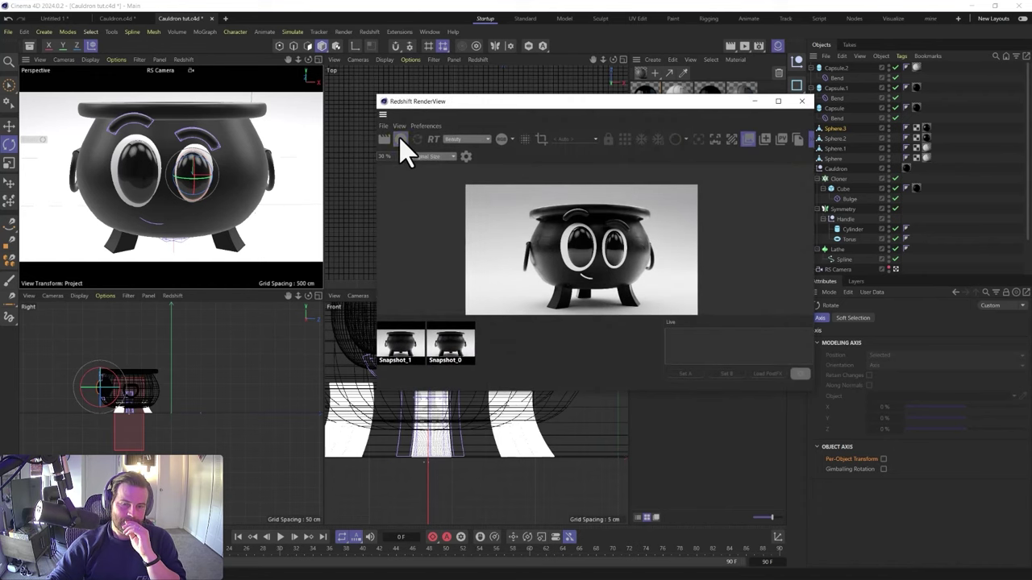
left_click(401, 138)
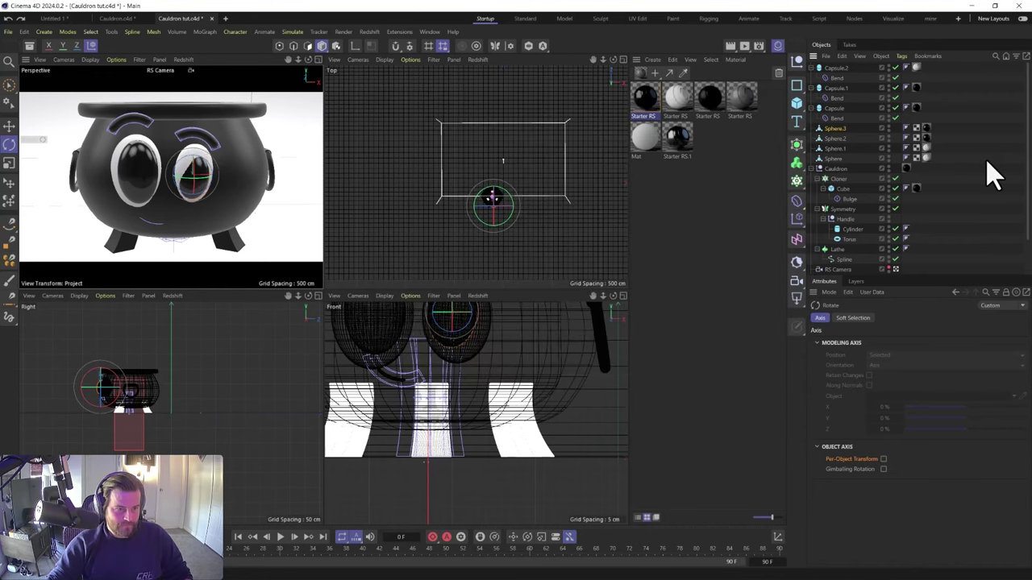
Undo the pupil rotations and the preceding eye adjustments, back to the state where the Handle null was selected
key("ctrl+z")
key("ctrl+z")
key("ctrl+z")
key("ctrl+z")
key("ctrl+z")
key("ctrl+z")
key("ctrl+z")
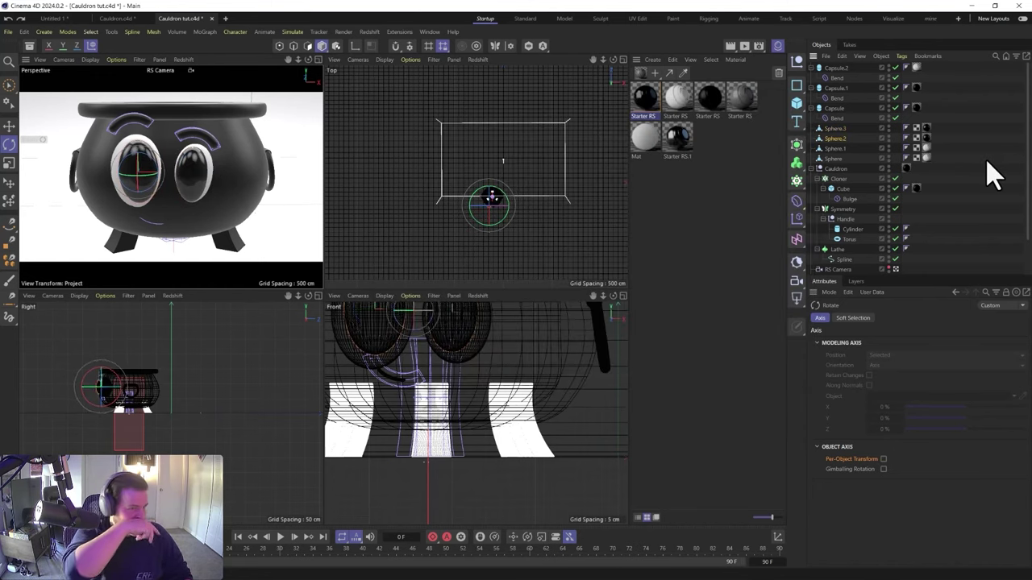
key("ctrl+z")
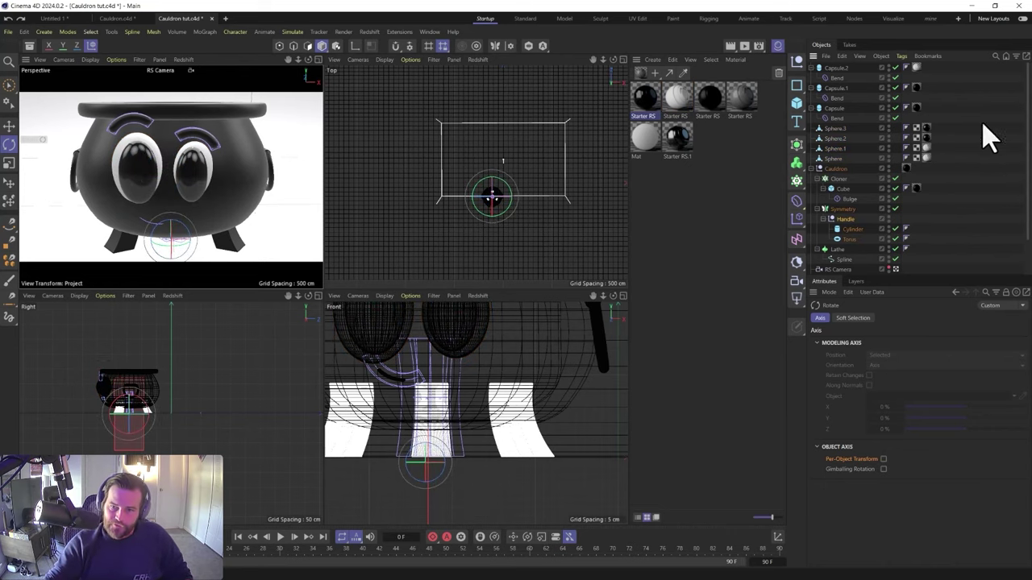
Select all four eye and pupil spheres together and move them slightly forward, out from the widened body
left_click(846, 220)
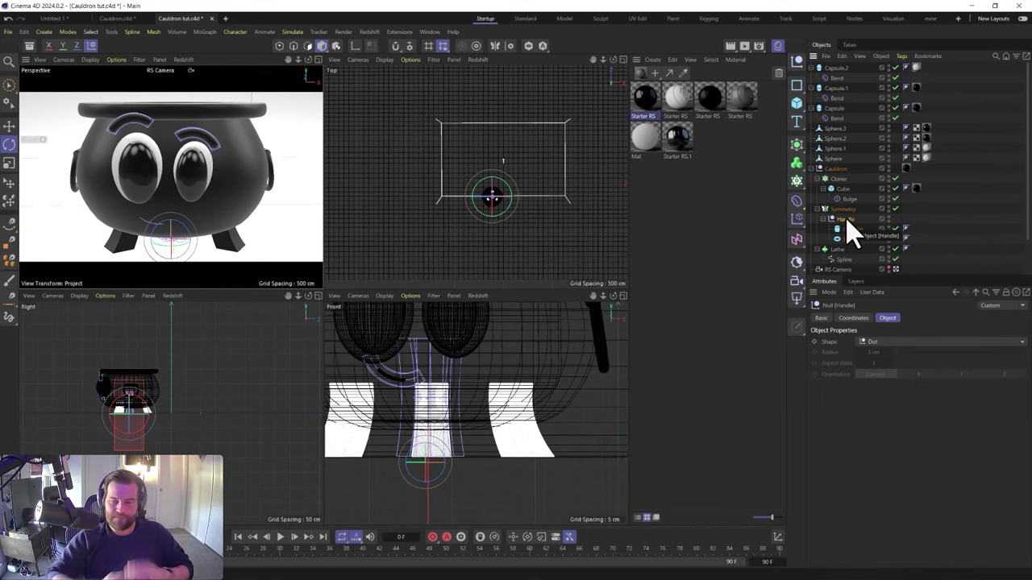
key("e")
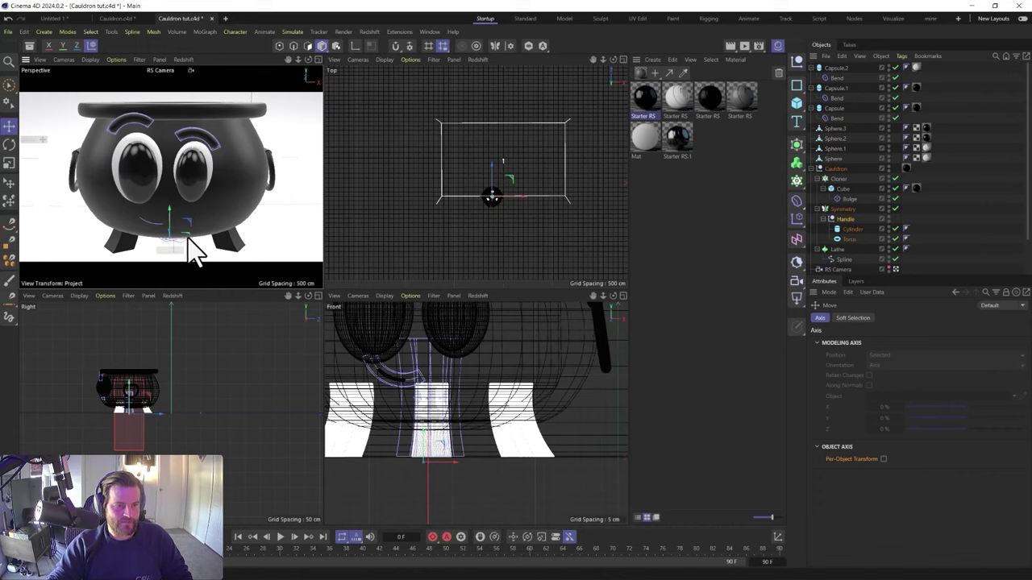
left_click(836, 129)
left_click(836, 159, "shift")
scroll(490, 198, "up", 5)
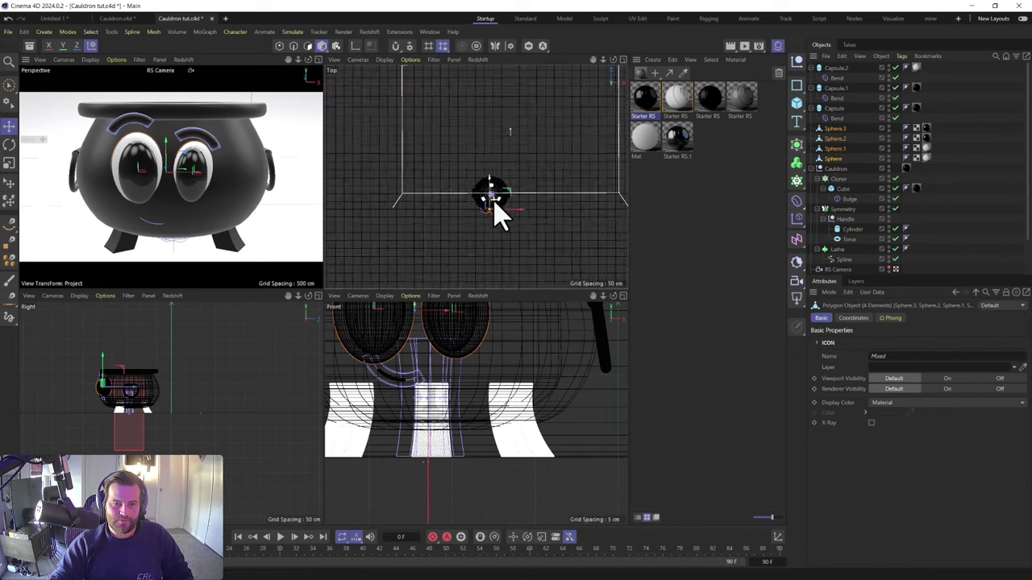
scroll(493, 219, "up", 5)
left_click_drag(476, 185, 482, 205)
scroll(209, 185, "up", 8)
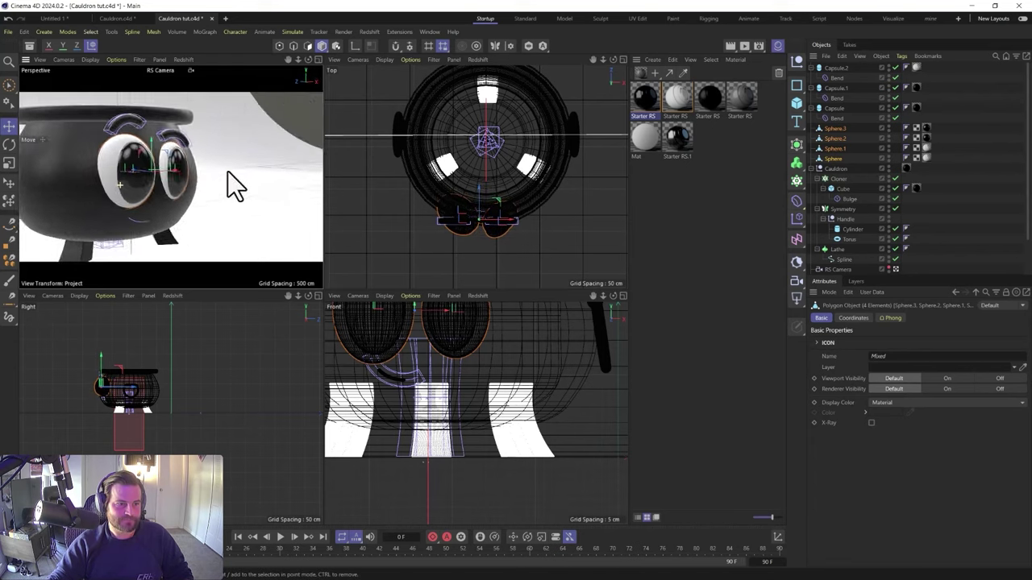
scroll(242, 176, "down", 8)
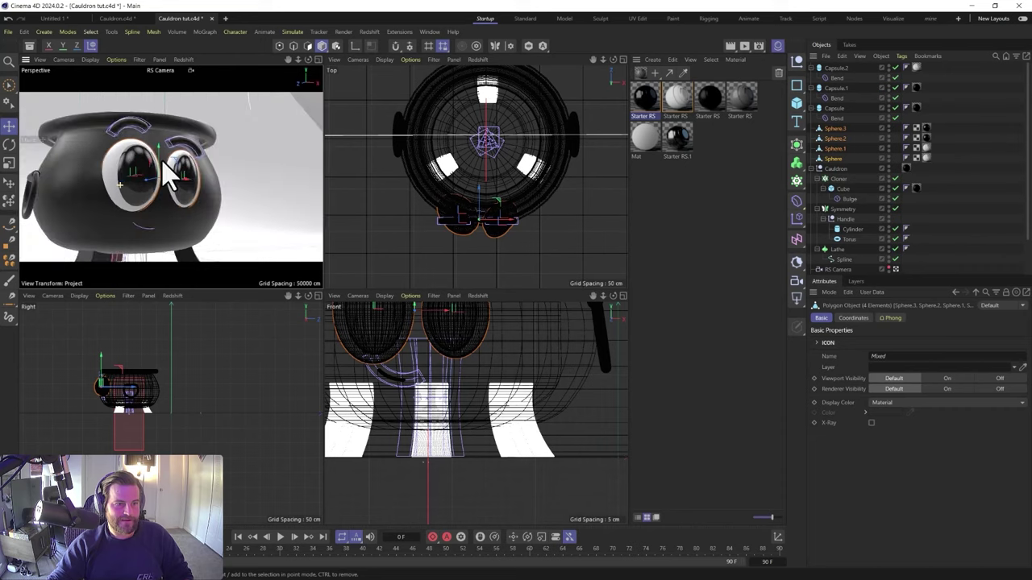
Move the smile capsule about 5 cm forward so it stands out from the cauldron's belly
left_click(836, 69)
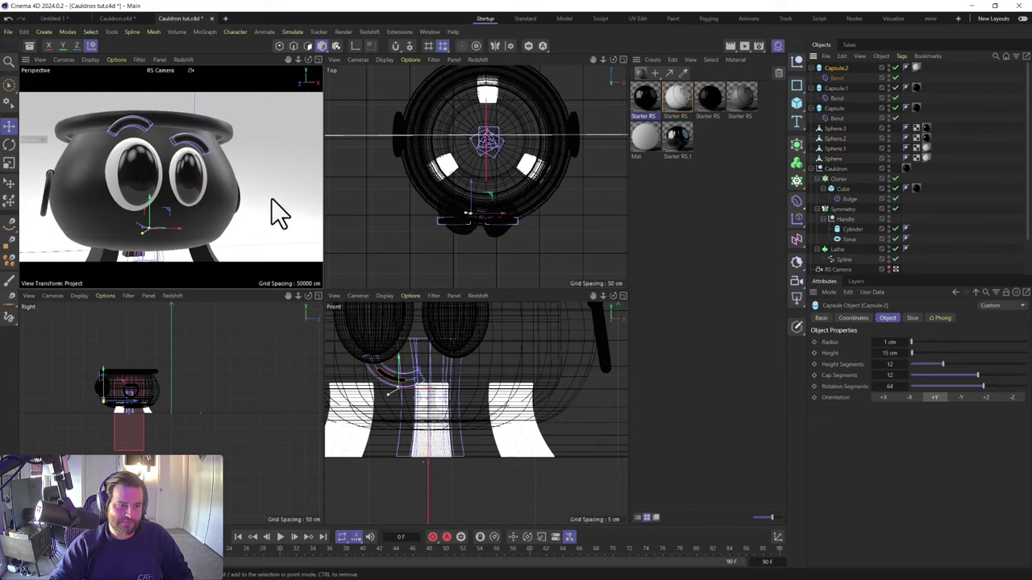
left_click_drag(472, 202, 476, 206)
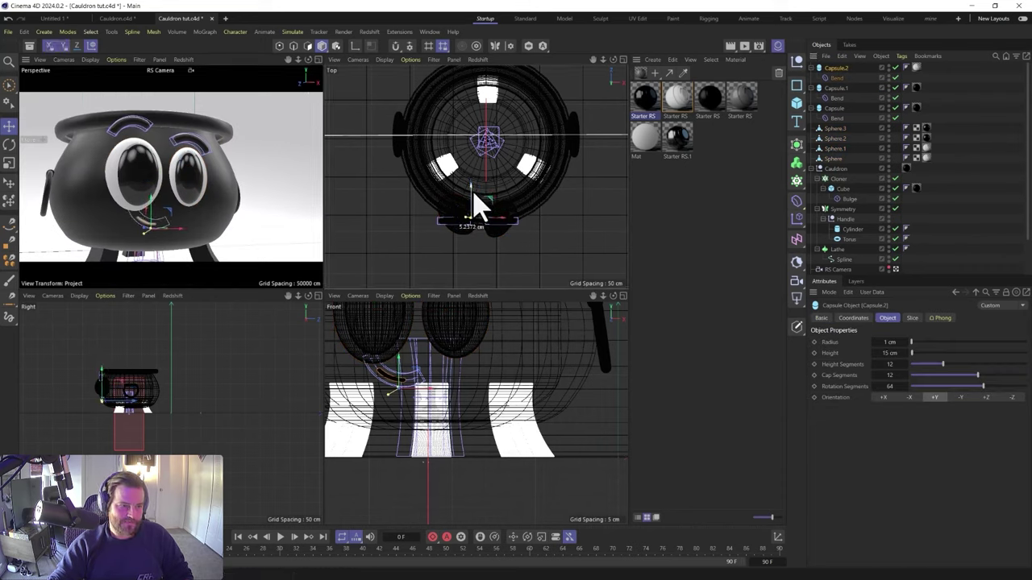
scroll(190, 226, "down", 4)
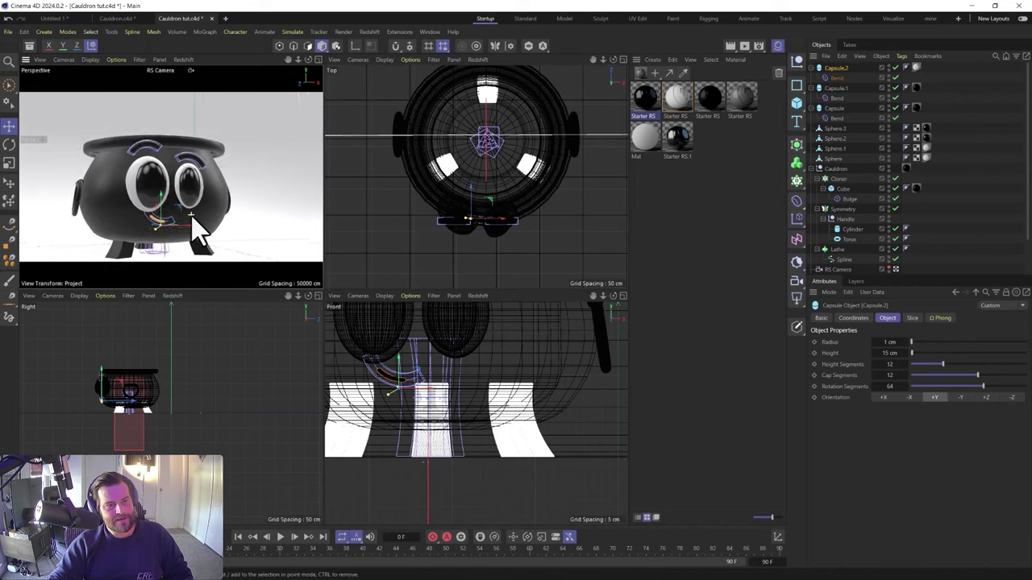
Render the adjusted face in the Redshift RenderView, close the preview and save the scene
left_click(369, 31)
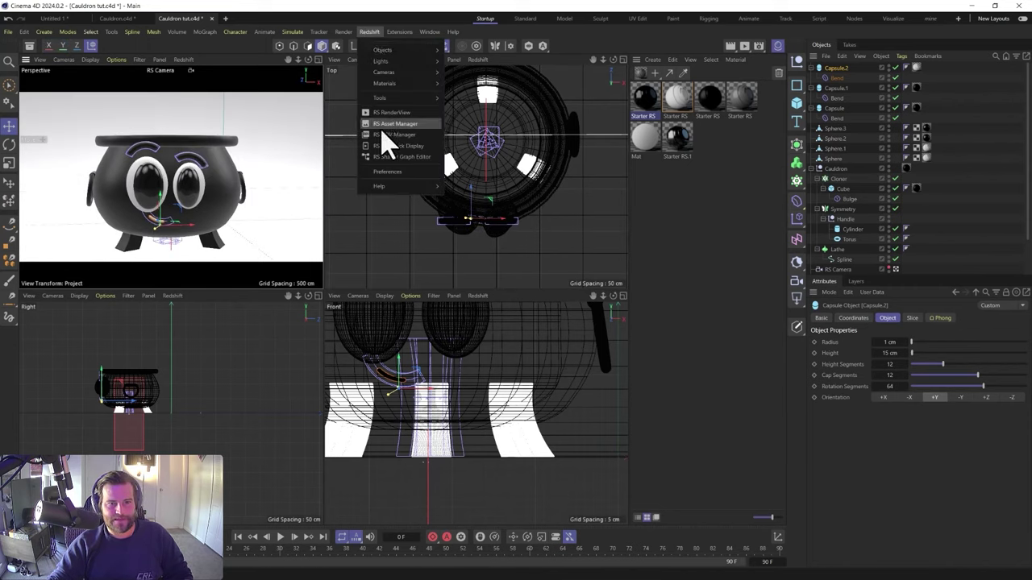
left_click(379, 115)
left_click(402, 146)
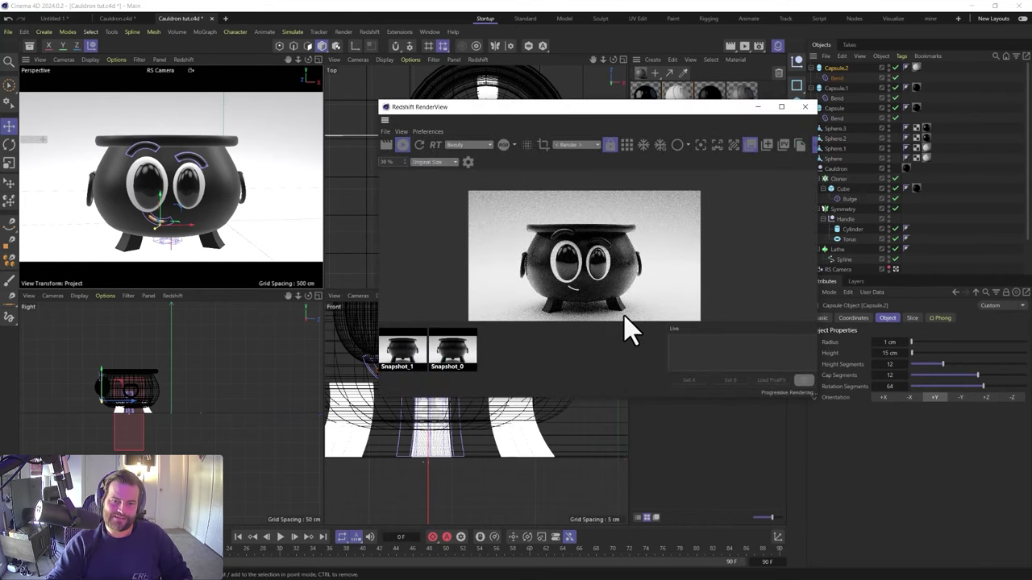
left_click(804, 107)
key("ctrl+s")
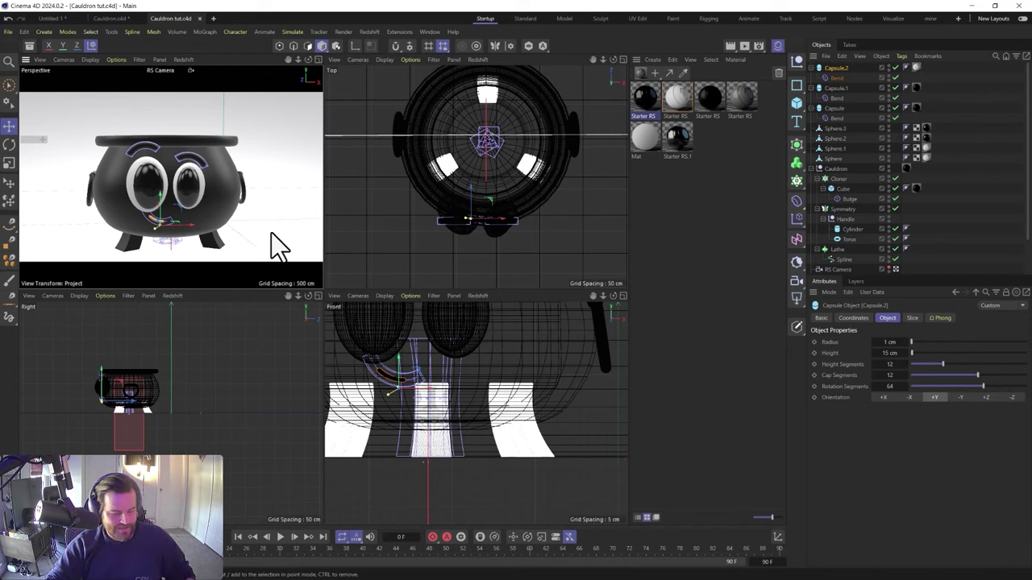
Add a new capsule primitive and isolate it with viewport solo
left_click(797, 105)
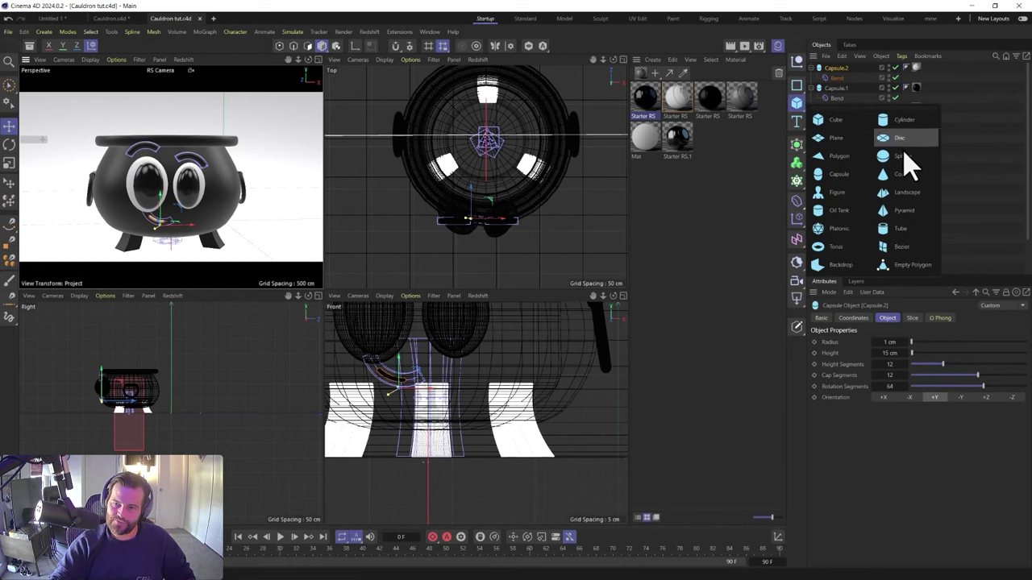
left_click(838, 175)
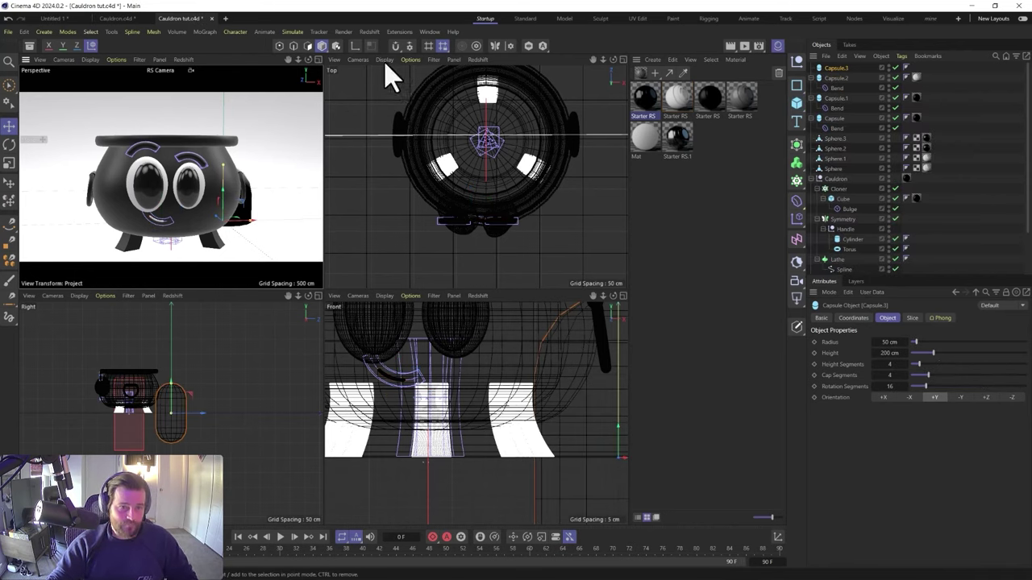
left_click(527, 46)
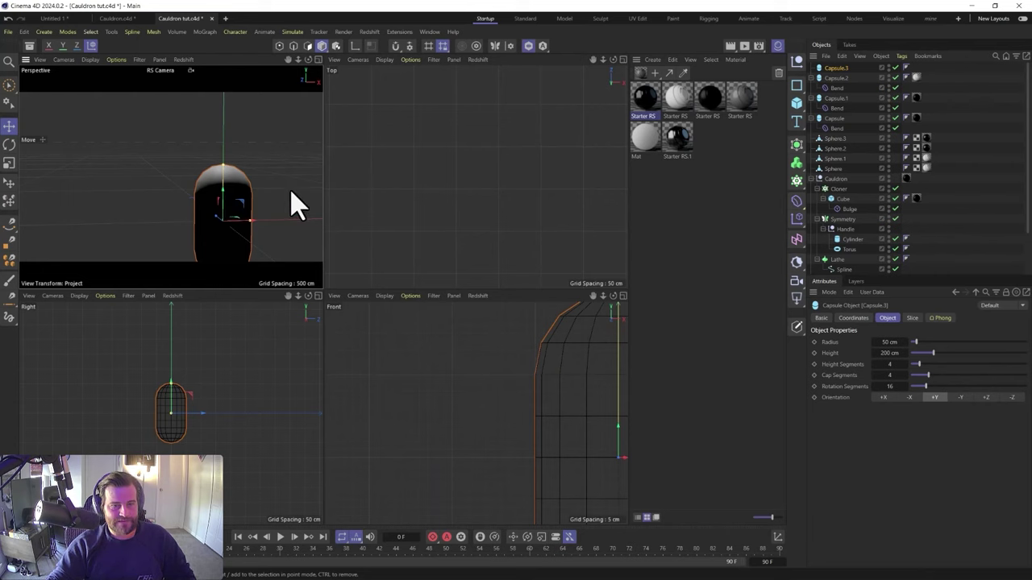
middle_click_drag(169, 245, 137, 206, "alt")
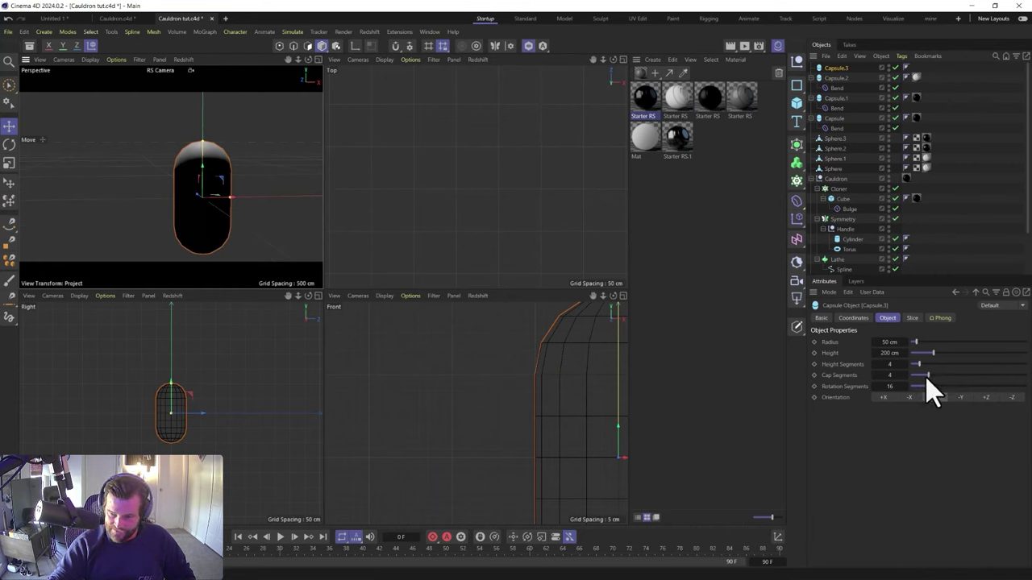
Set the new capsule's height to 12 cm and its radius to 2 cm
left_click_drag(891, 353, 901, 380)
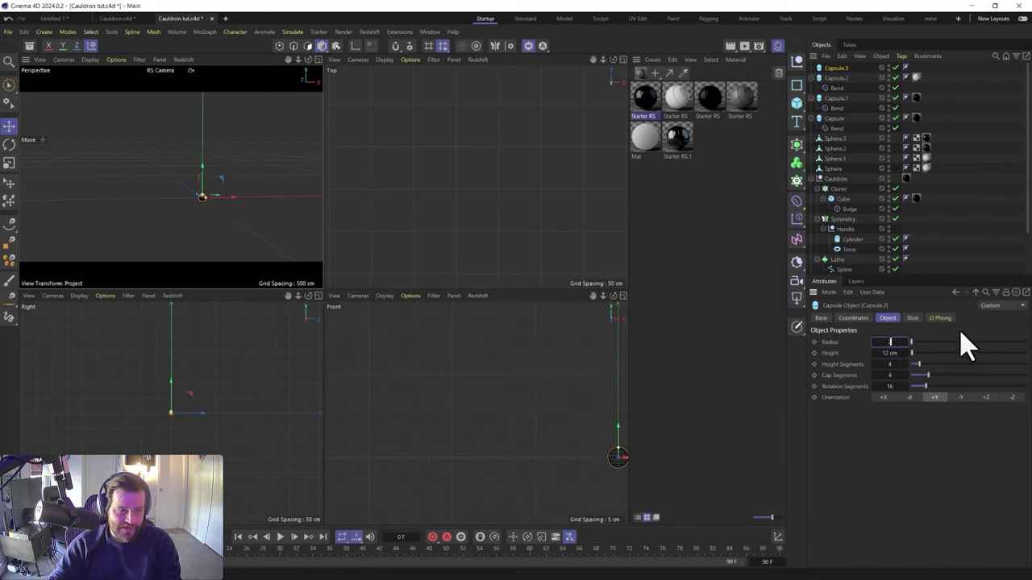
scroll(202, 208, "up", 5)
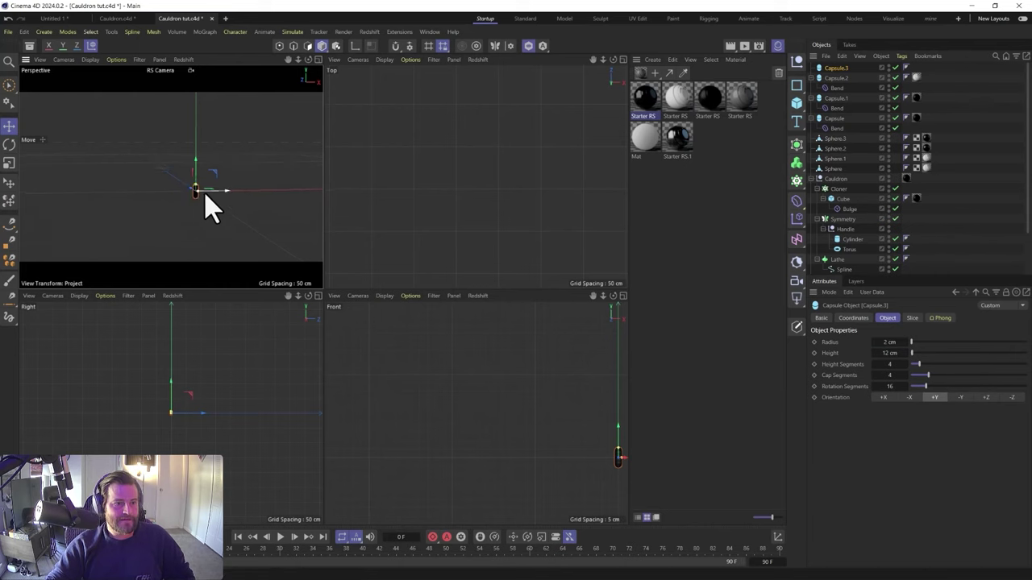
scroll(201, 201, "up", 3)
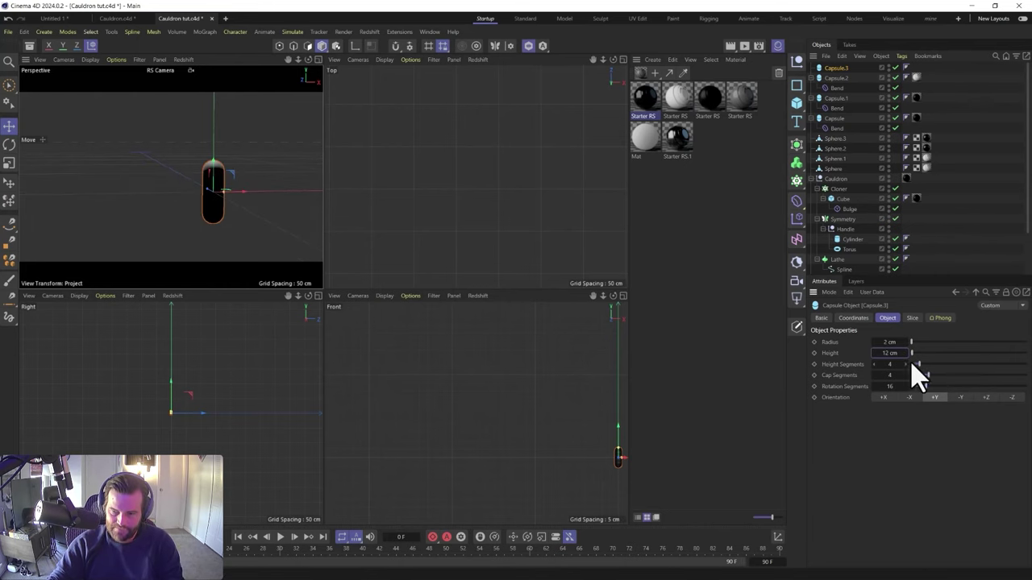
Set the new capsule's height to 20 cm and its radius to 5 cm
key("0")
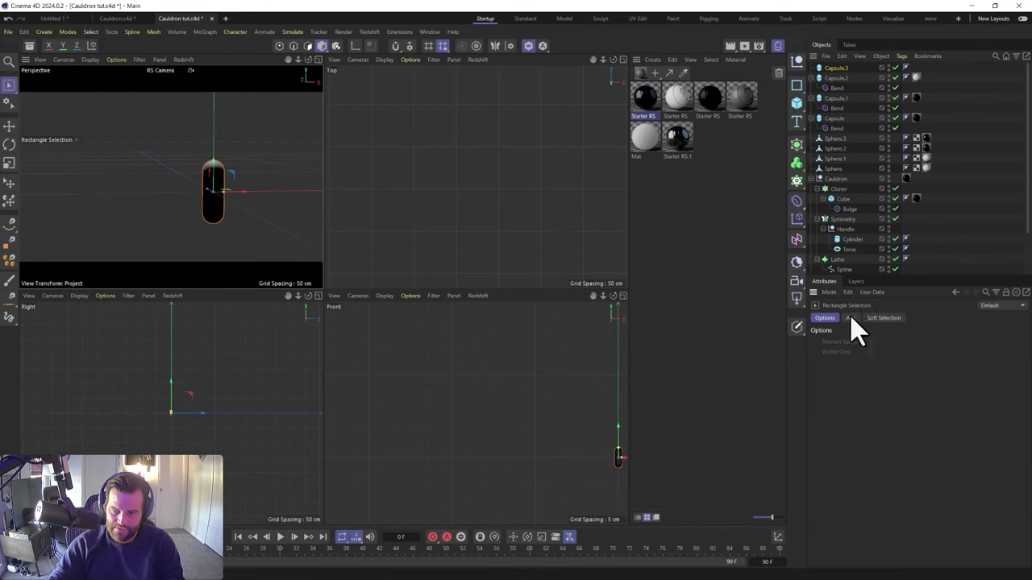
left_click(832, 68)
left_click(891, 354)
type("20")
left_click(896, 342)
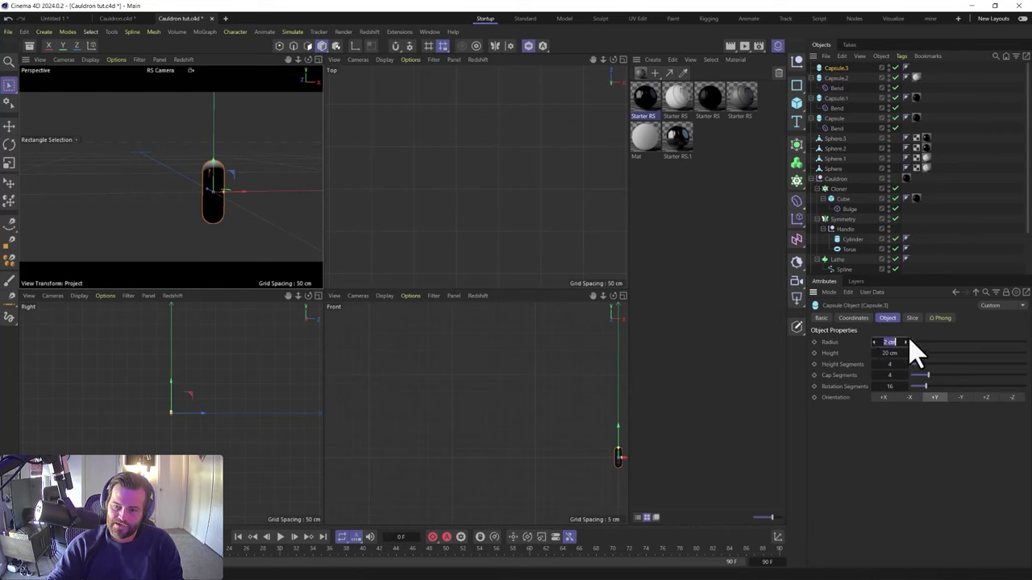
type("5")
key("Return")
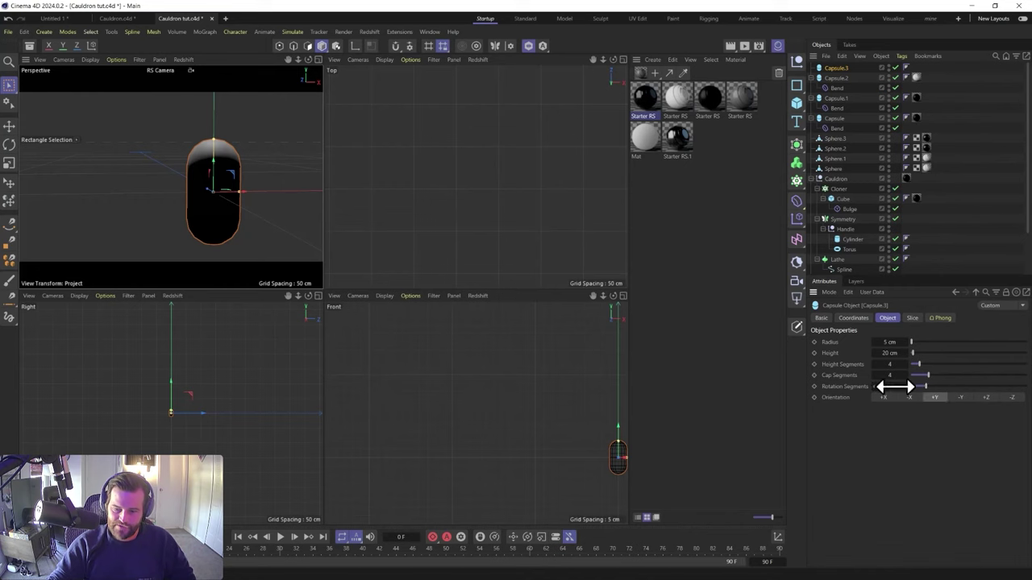
Set the capsule's height and cap segments to 12 and rotation segments to 32, and display mesh lines in the perspective view
left_click_drag(893, 375, 967, 344)
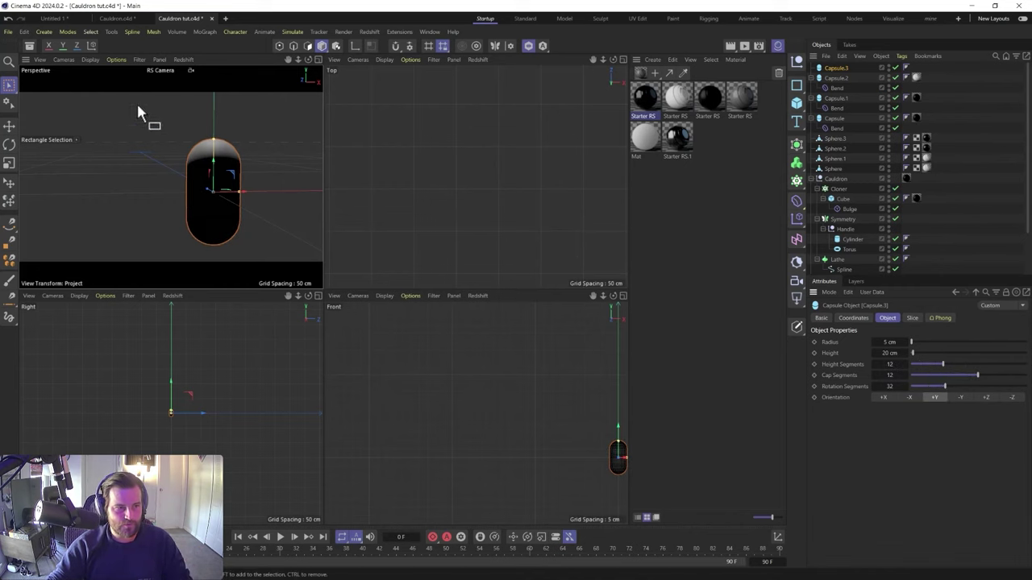
left_click(90, 59)
left_click(100, 105)
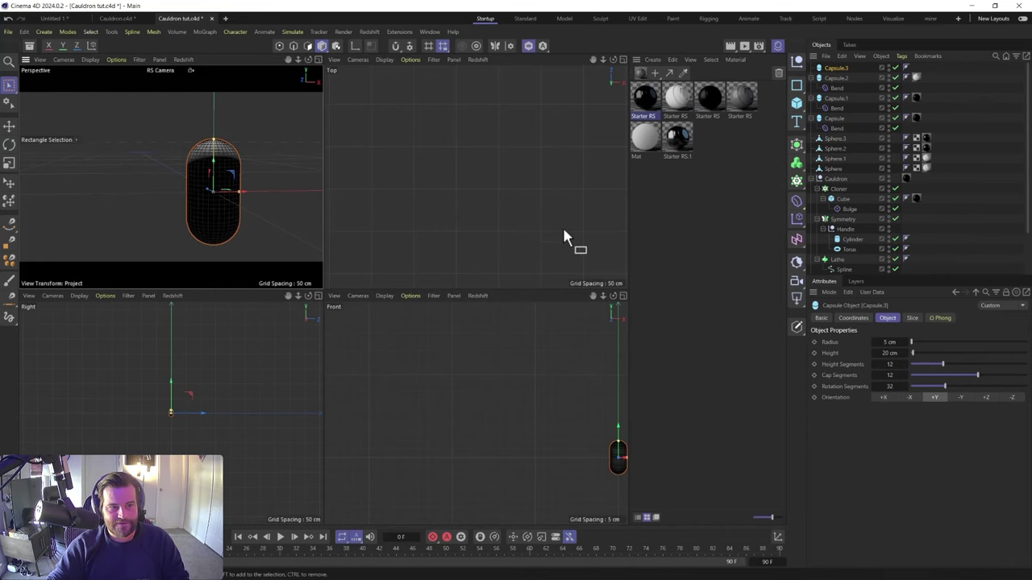
Add a Taper deformer to the capsule with 68 % strength and -Y alignment so its lower end narrows
left_click(798, 203)
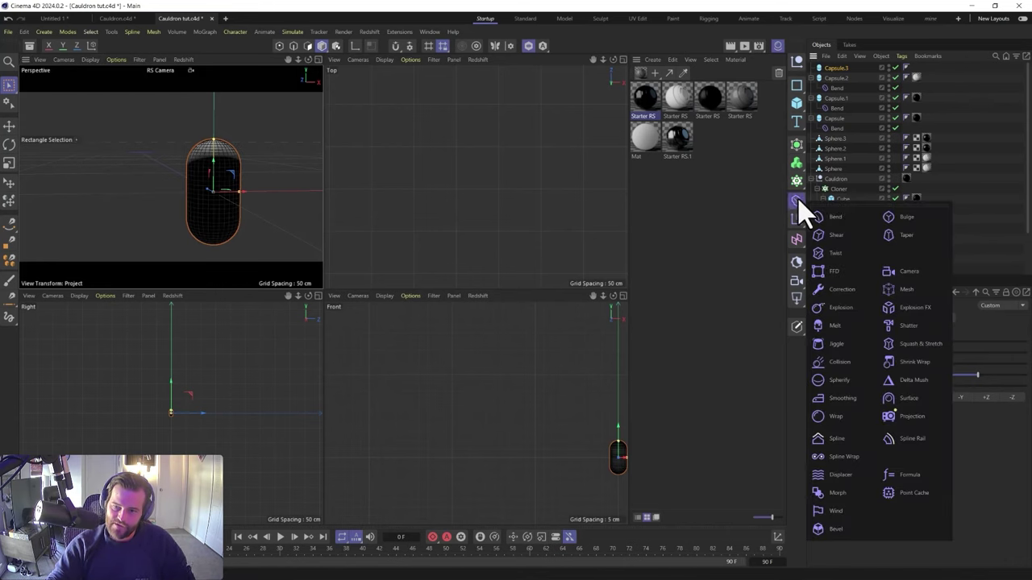
left_click(907, 236)
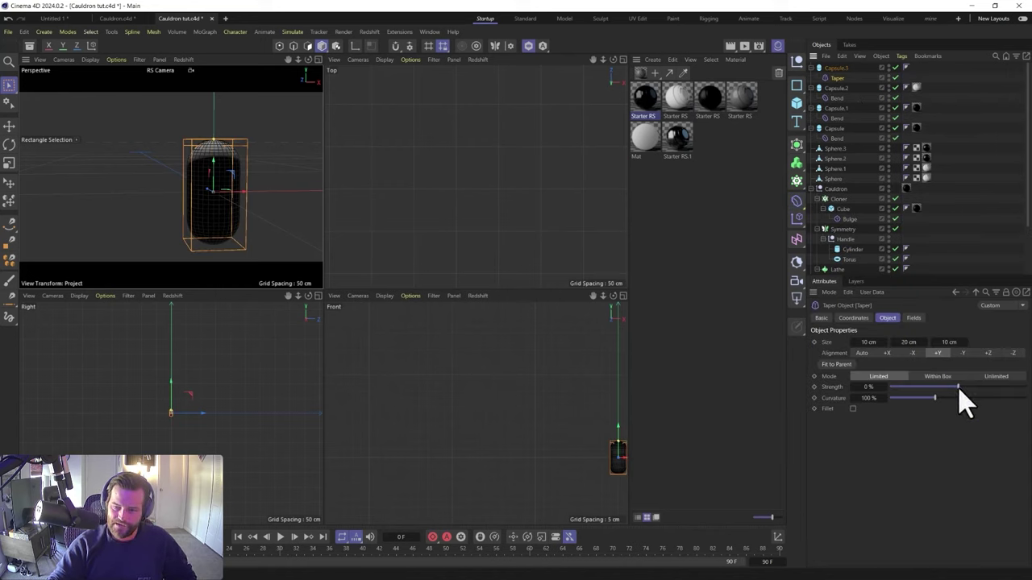
left_click_drag(958, 387, 1005, 387)
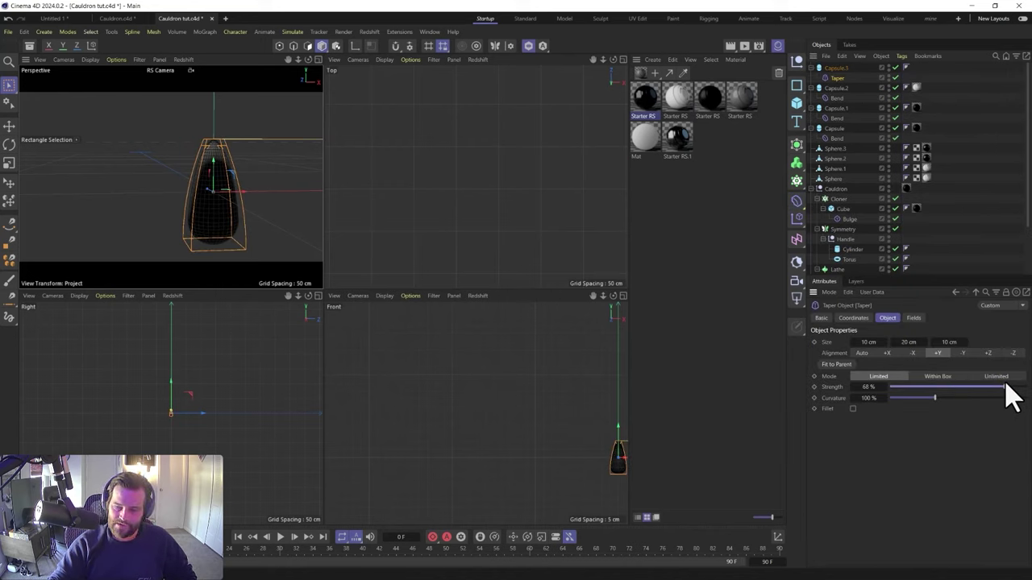
left_click(963, 354)
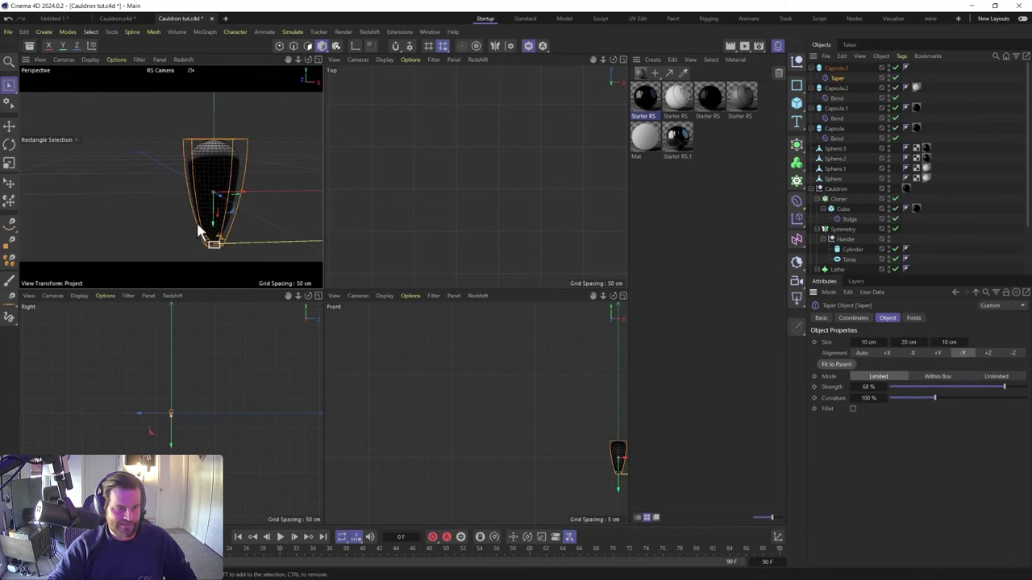
mouse_move(208, 212)
left_mouse_down("alt")
mouse_move(516, 286)
mouse_move(183, 198)
mouse_move(217, 218)
mouse_move(217, 168)
mouse_move(212, 220)
left_mouse_up("alt")
key("ctrl+z")
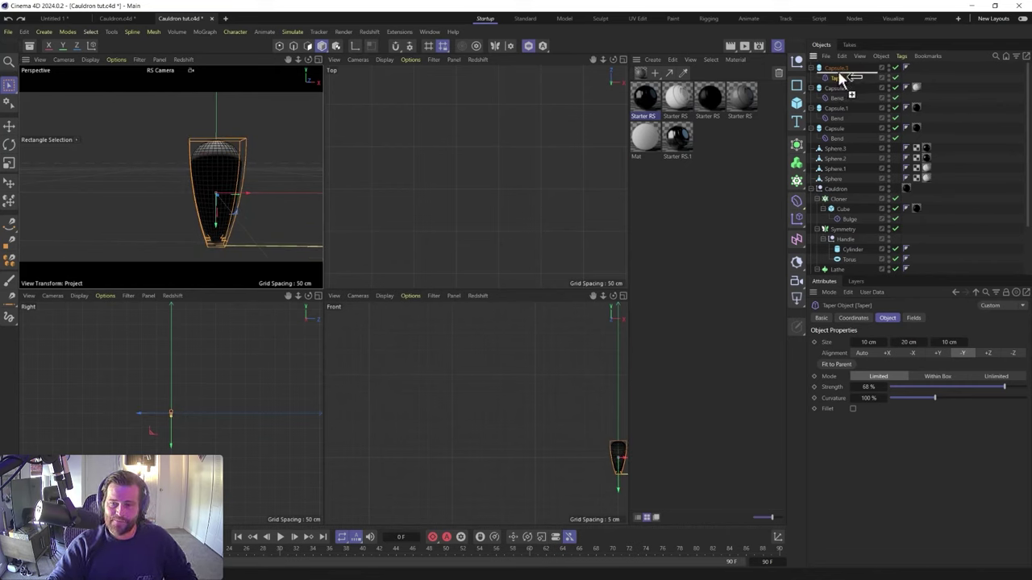
Try flaring the capsule's top with a duplicated Taper at +Y alignment, -100 % strength and 223 % curvature, and delete the duplicate
left_click_drag(839, 75, 839, 76, "ctrl")
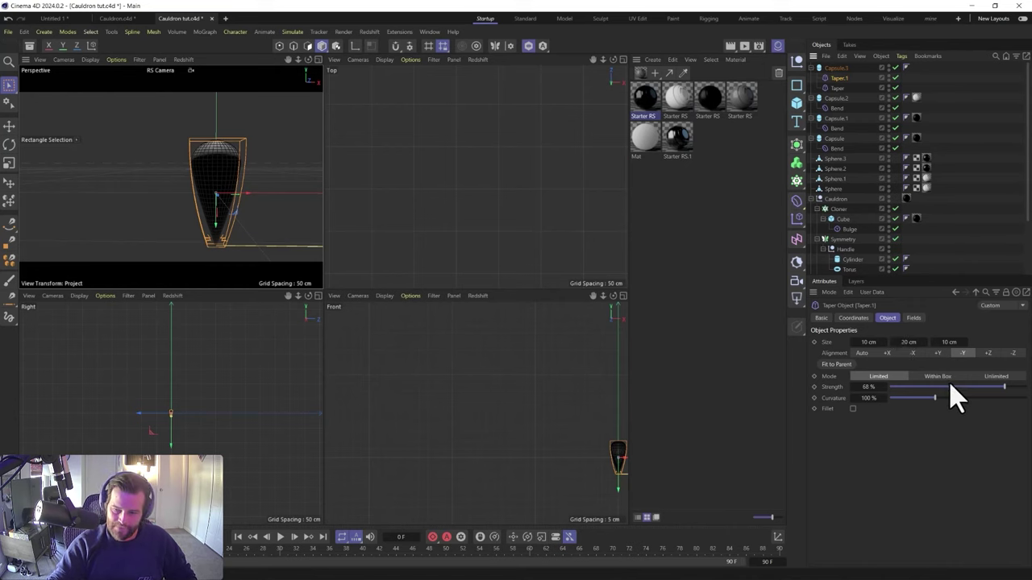
left_click(944, 357)
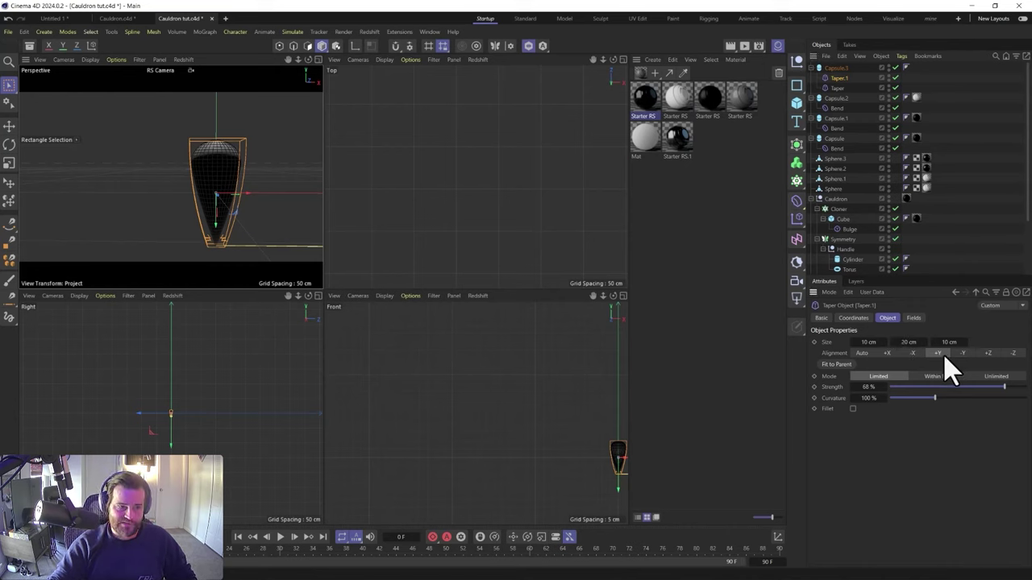
left_click(836, 365)
left_click_drag(214, 165, 206, 108)
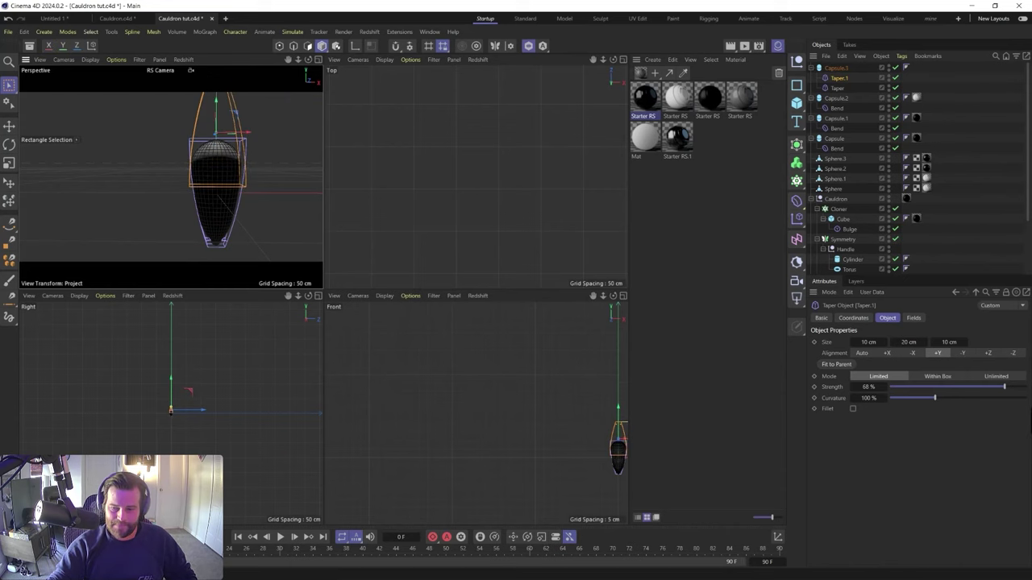
left_click_drag(977, 387, 779, 379)
left_click_drag(934, 398, 991, 396)
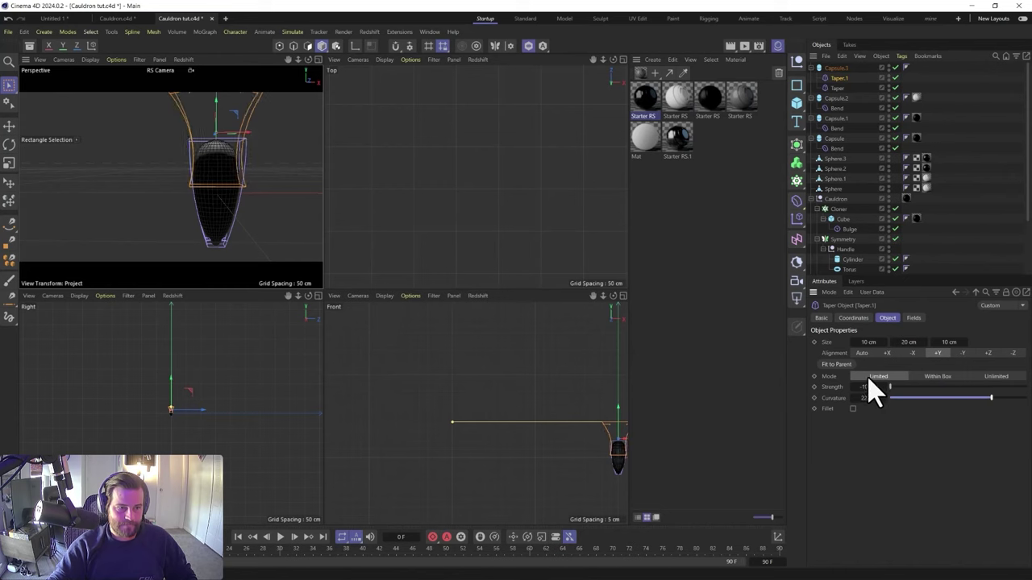
left_click_drag(215, 111, 221, 178)
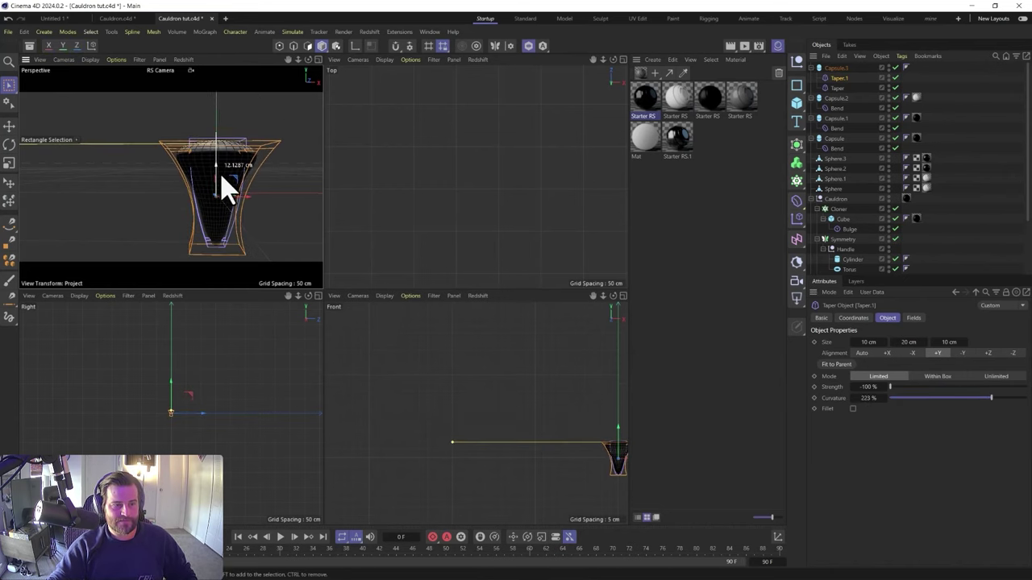
key("Delete")
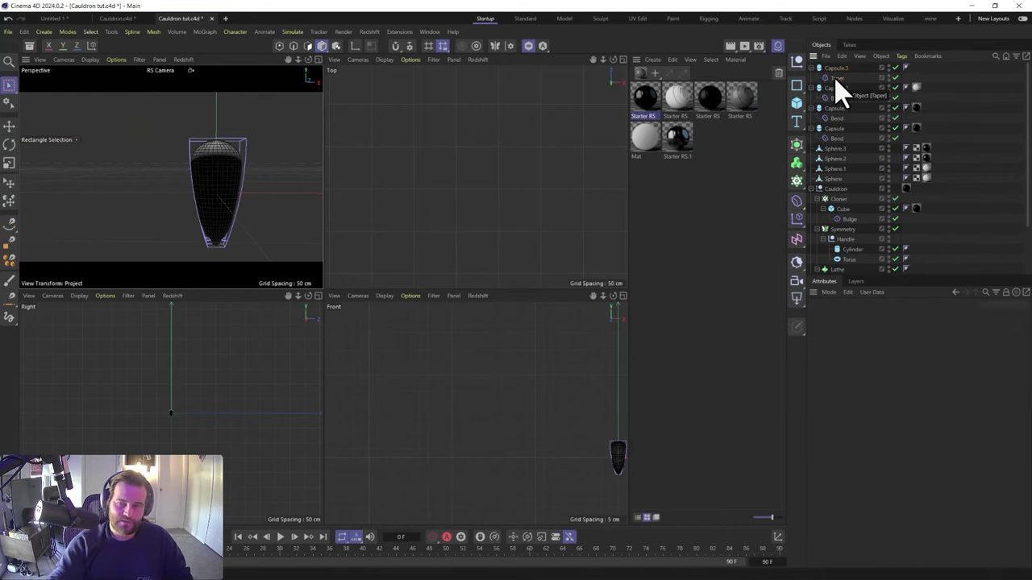
Add a second Taper deformer to the capsule with -100 % strength and raise it slightly to widen the upper end
left_click_drag(214, 194, 235, 189, "alt")
left_click(837, 68)
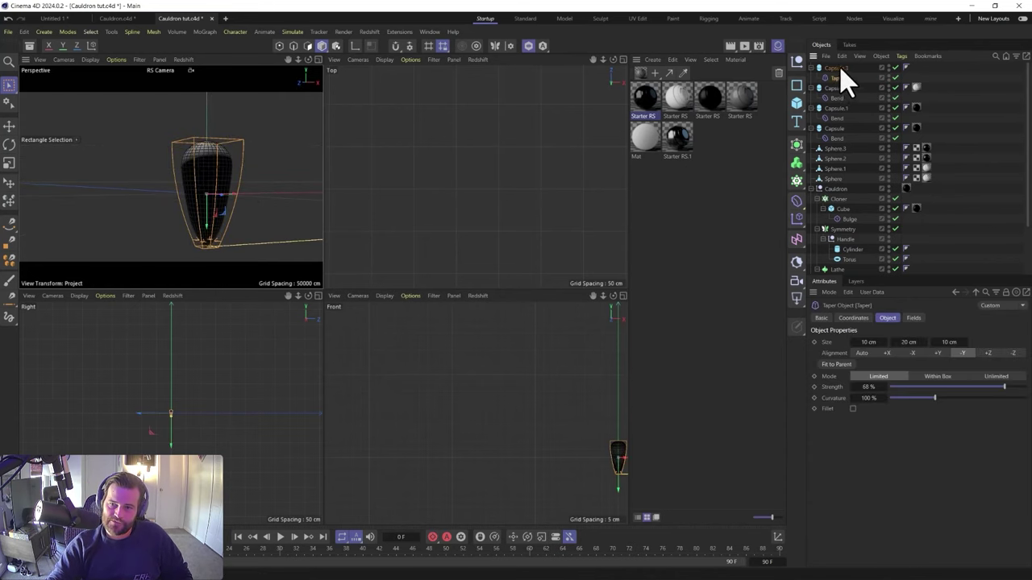
left_click(795, 201)
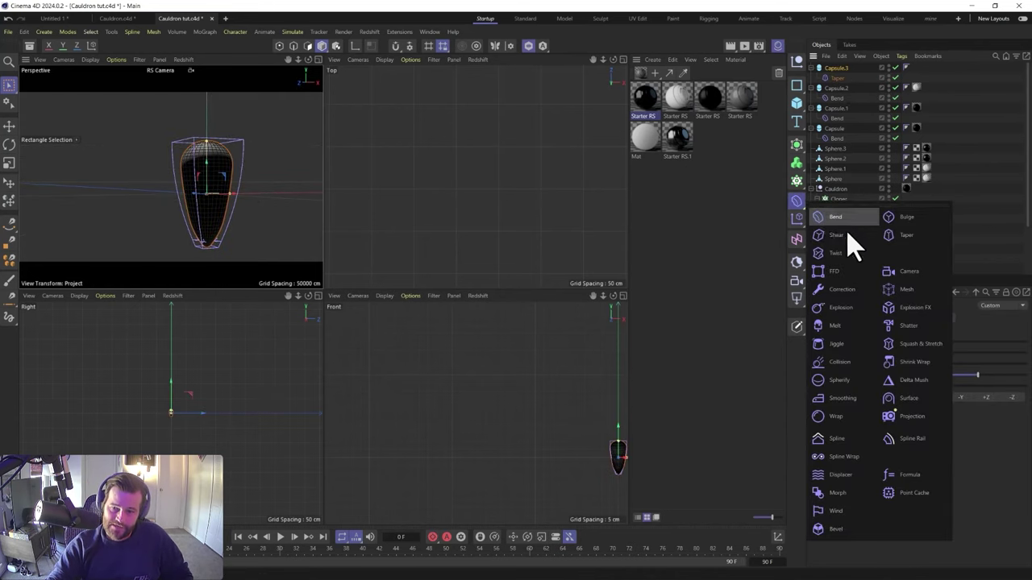
left_click(901, 237)
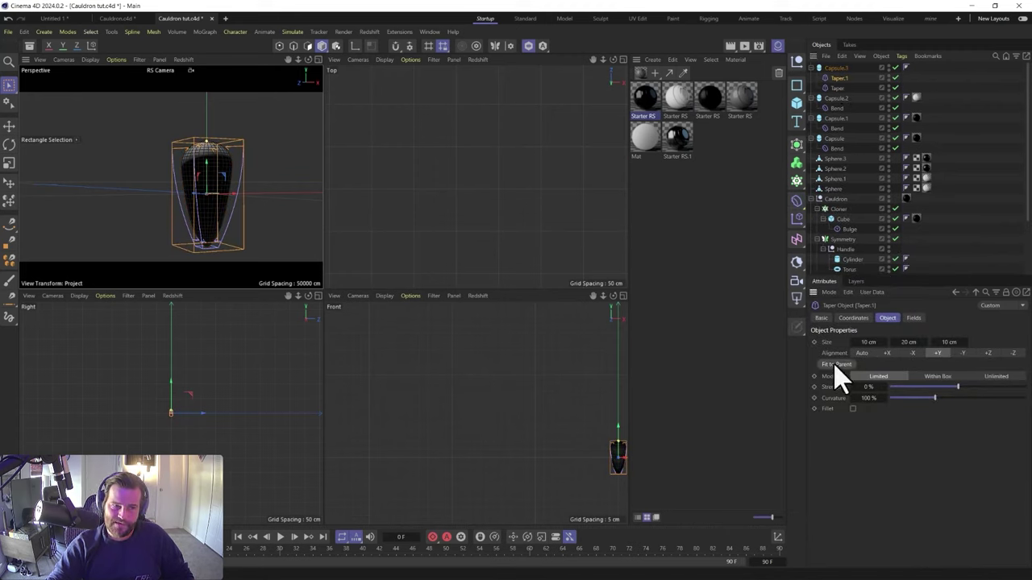
left_click_drag(959, 387, 718, 386)
mouse_move(213, 173)
left_mouse_down()
mouse_move(202, 152)
mouse_move(203, 162)
left_mouse_up()
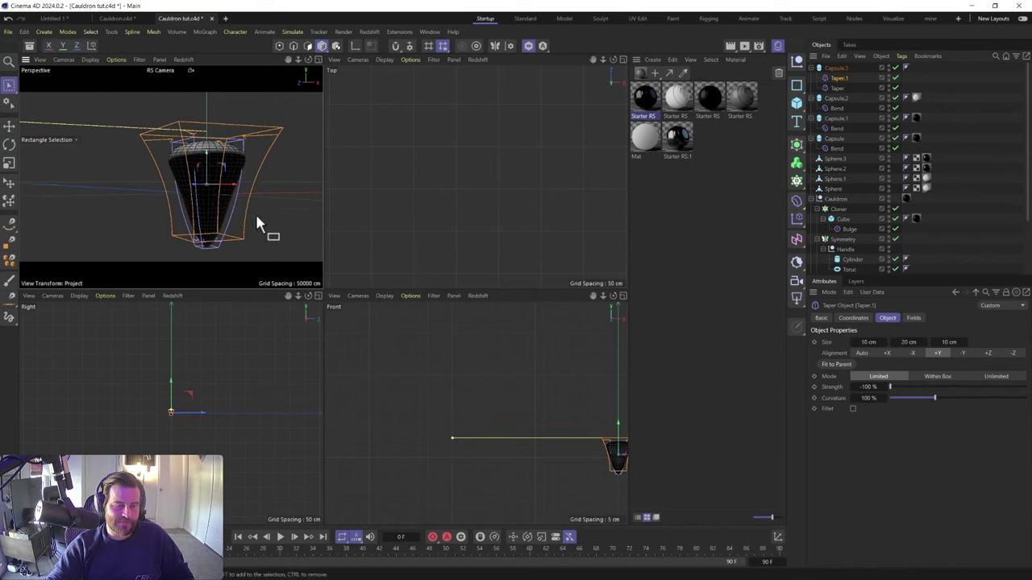
left_click_drag(252, 228, 195, 221, "alt")
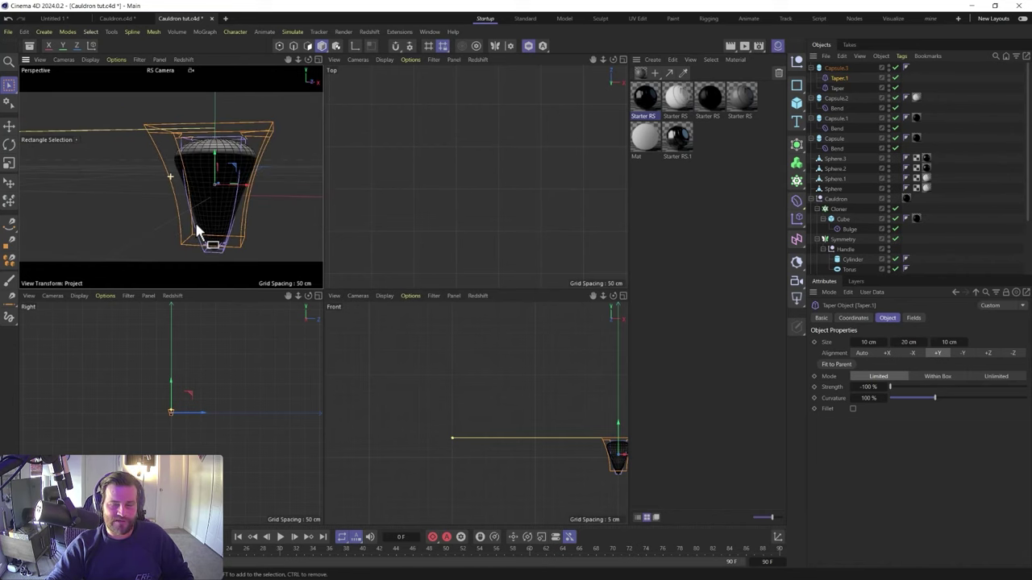
Merge the capsule and its two Taper deformers into a single polygon object with Connect Objects + Delete
left_click(842, 69)
left_click(839, 87, "shift")
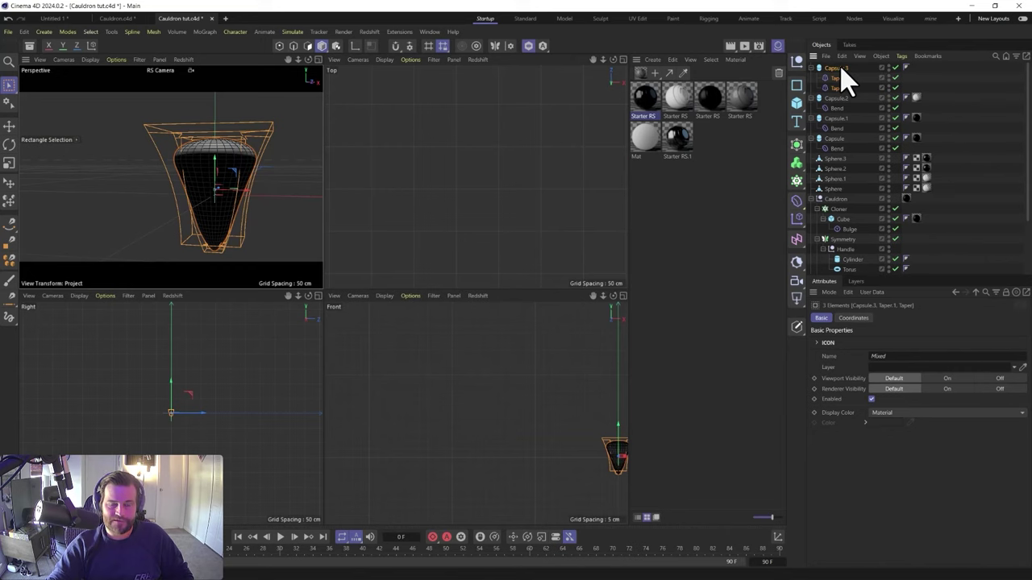
right_click(843, 70)
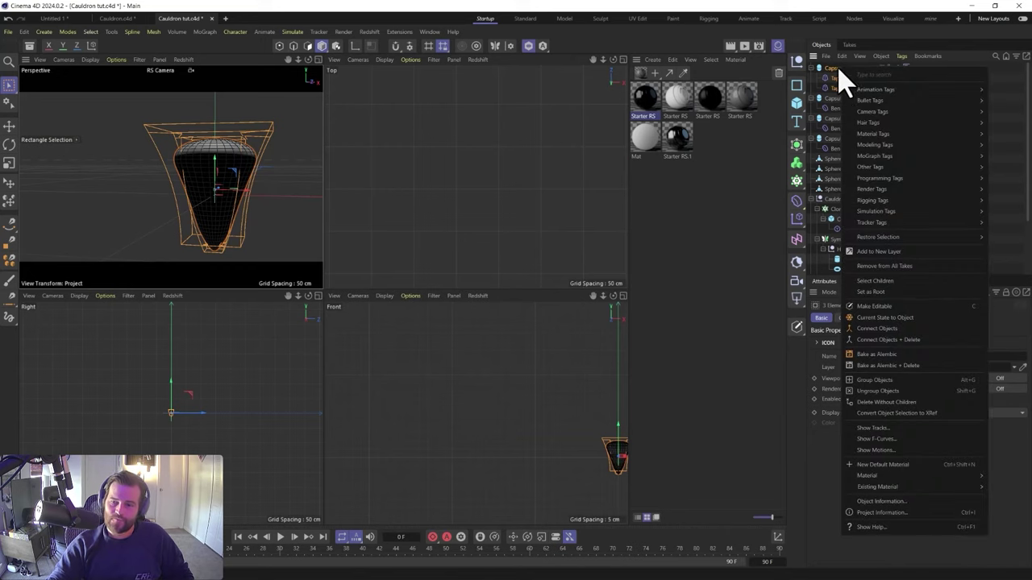
left_click(877, 339)
Scale the tapered capsule down along its Z axis to flatten its depth
left_click_drag(250, 182, 197, 171, "alt")
key("t")
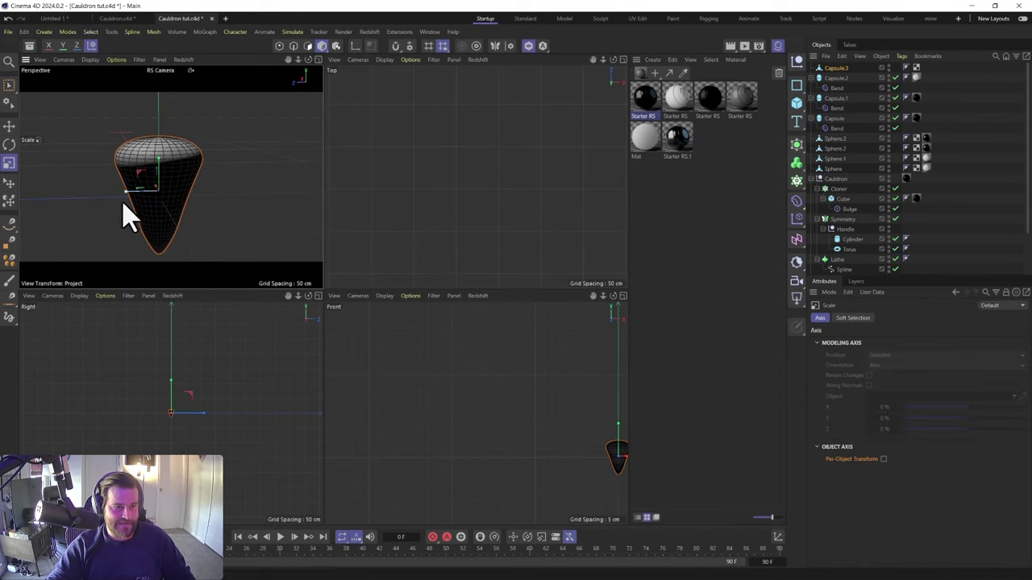
mouse_move(131, 196)
left_mouse_down()
mouse_move(147, 201)
mouse_move(141, 192)
left_mouse_up()
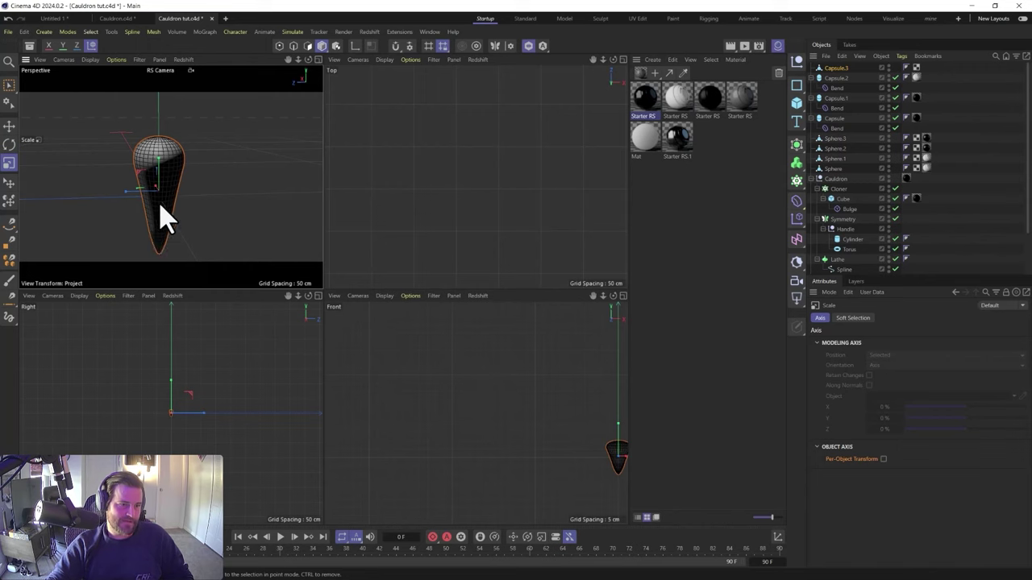
left_click_drag(167, 240, 53, 220, "alt")
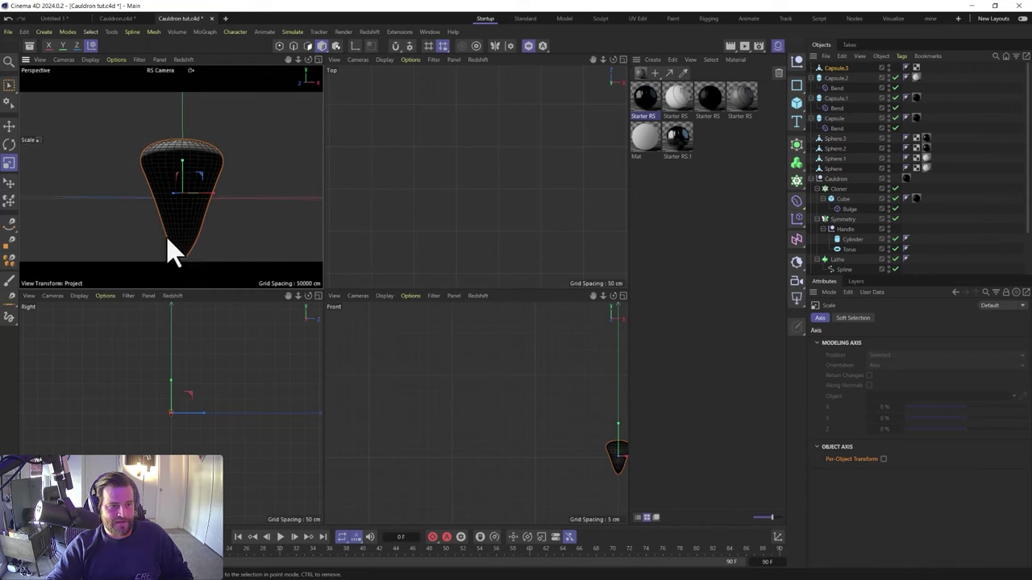
Switch to the Sculpt layout and soften the tapered capsule's pointed lower tip with the Smooth brush
left_click(838, 69)
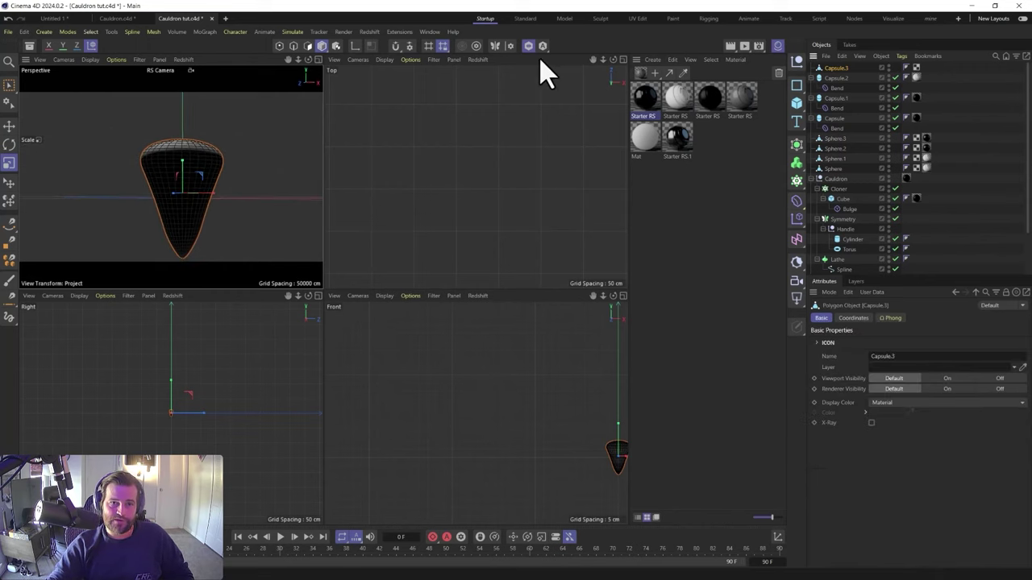
left_click(600, 18)
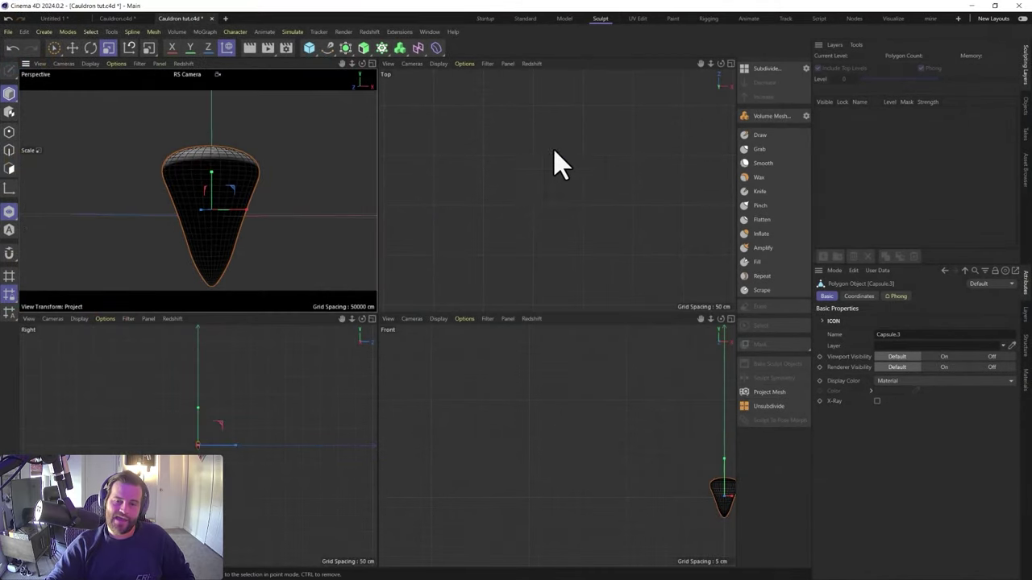
left_click(749, 164)
left_click_drag(216, 260, 220, 167, "alt")
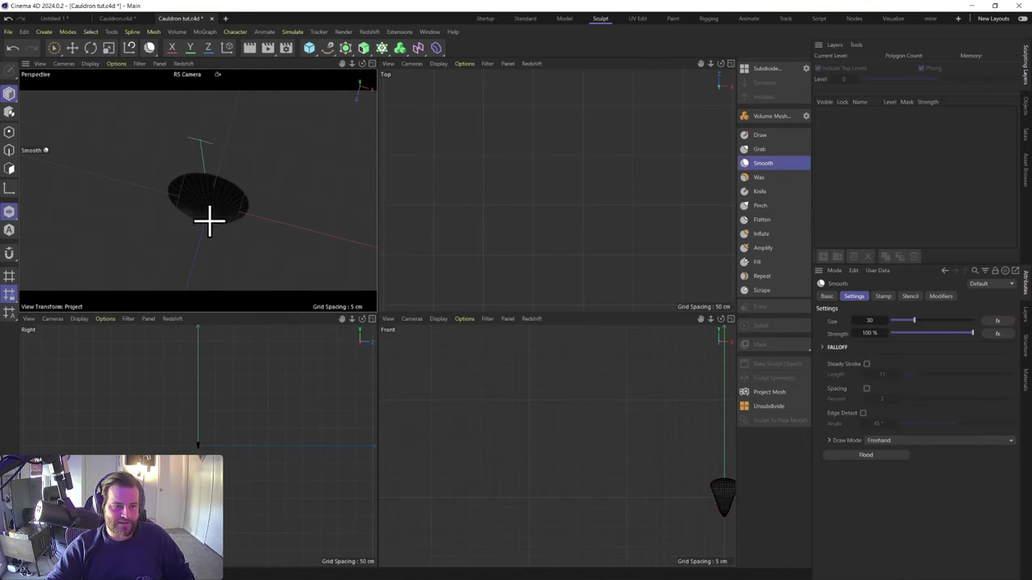
left_click_drag(234, 192, 221, 283, "alt")
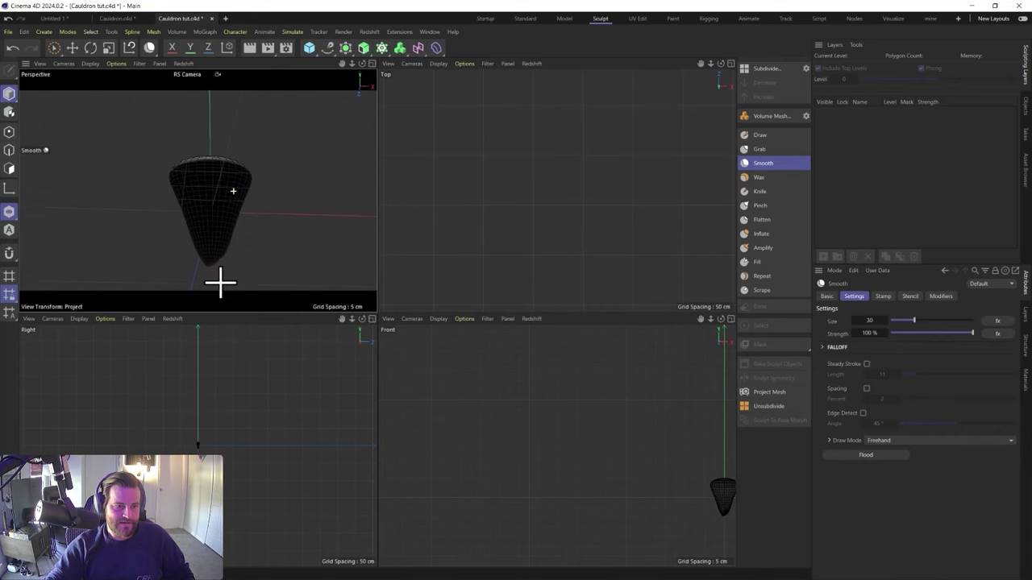
scroll(214, 253, "up", 5)
middle_click_drag(205, 254, 222, 156, "alt")
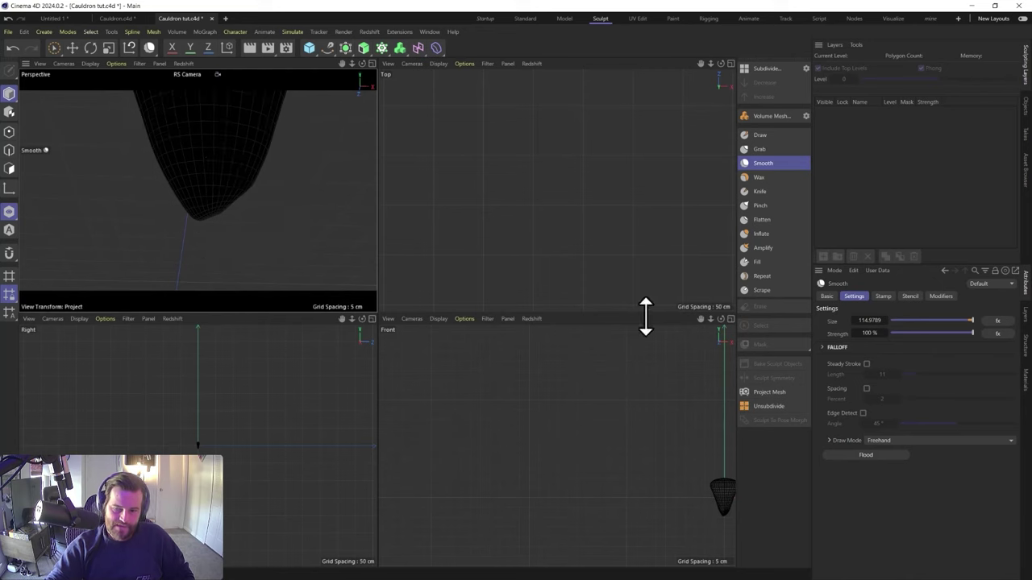
Soften the capsule's lower tip with the Smooth brush at 57.3 % strength and a size of 39
left_click(937, 333)
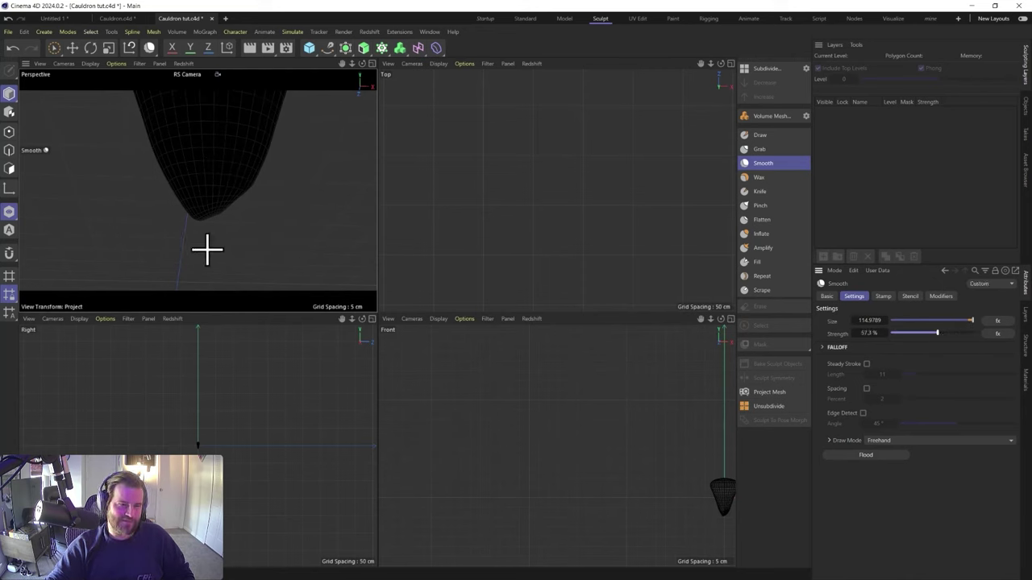
left_click_drag(197, 228, 210, 257, "alt")
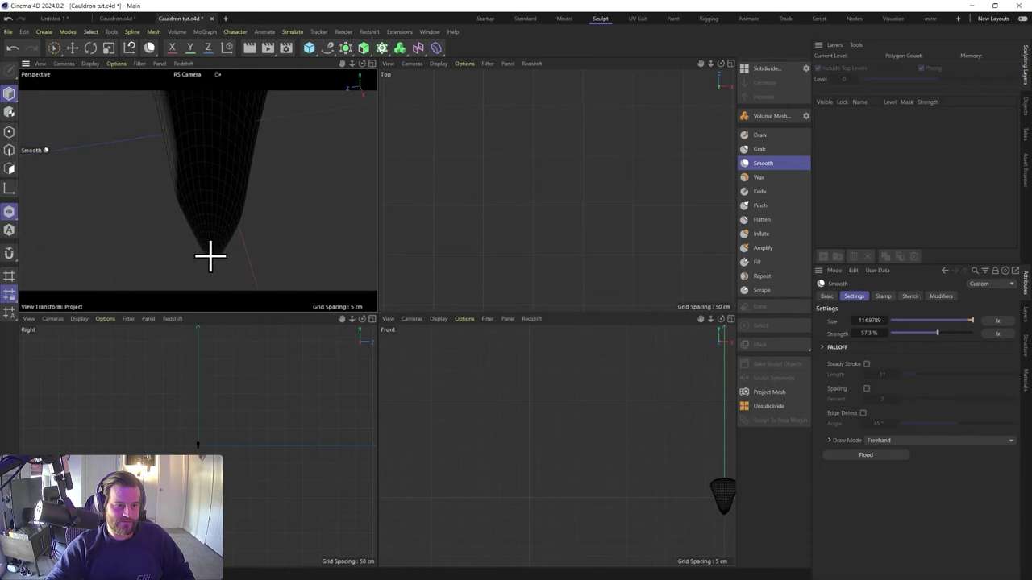
left_click(921, 321)
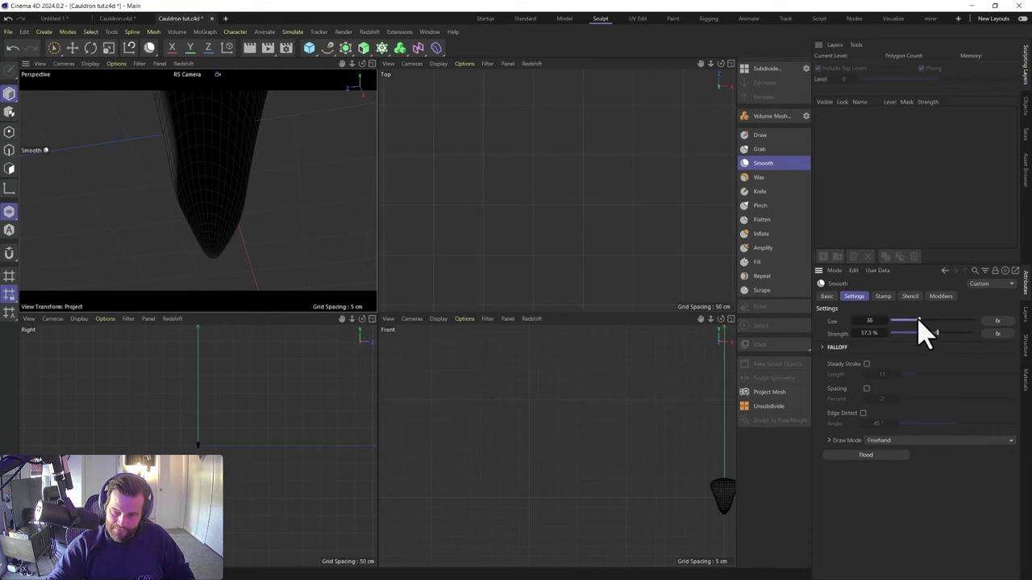
middle_click(218, 260)
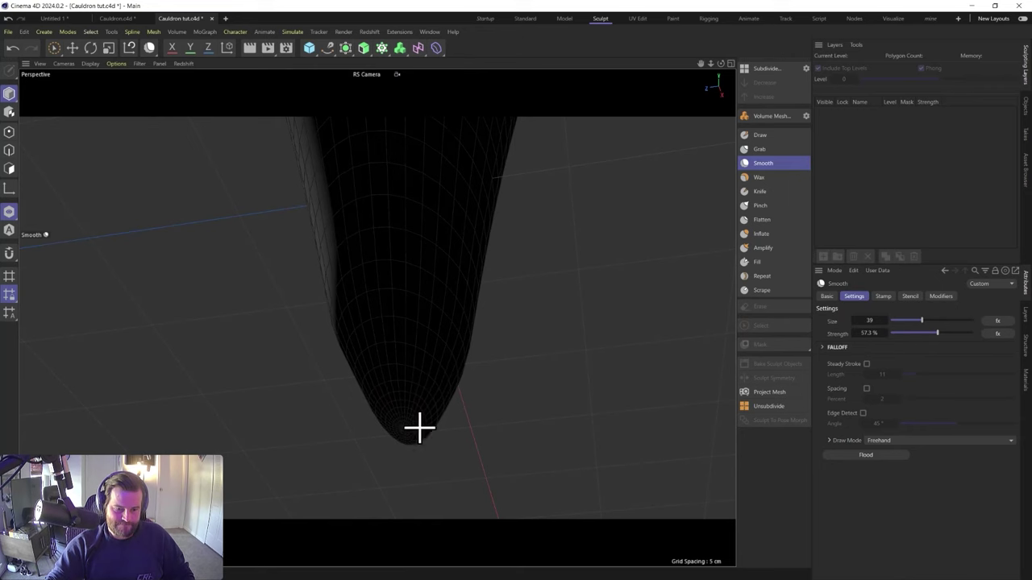
mouse_move(412, 417)
left_mouse_down("alt")
mouse_move(318, 363)
mouse_move(229, 344)
left_mouse_up("alt")
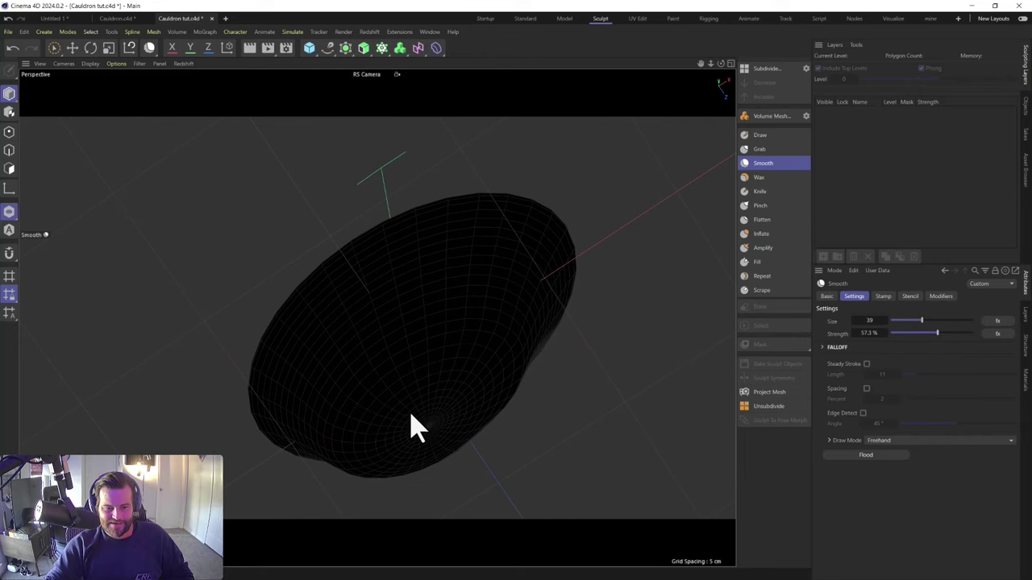
Level the capsule's domed top with the Flatten brush at size 100 and undo the last stroke
mouse_move(417, 388)
left_mouse_down("alt")
mouse_move(451, 503)
mouse_move(489, 504)
mouse_move(458, 463)
mouse_move(451, 471)
left_mouse_up("alt")
scroll(442, 253, "down", 3)
mouse_move(425, 228)
left_mouse_down("alt")
mouse_move(428, 299)
mouse_move(417, 287)
mouse_move(462, 334)
mouse_move(478, 377)
mouse_move(527, 186)
mouse_move(476, 295)
left_mouse_up("alt")
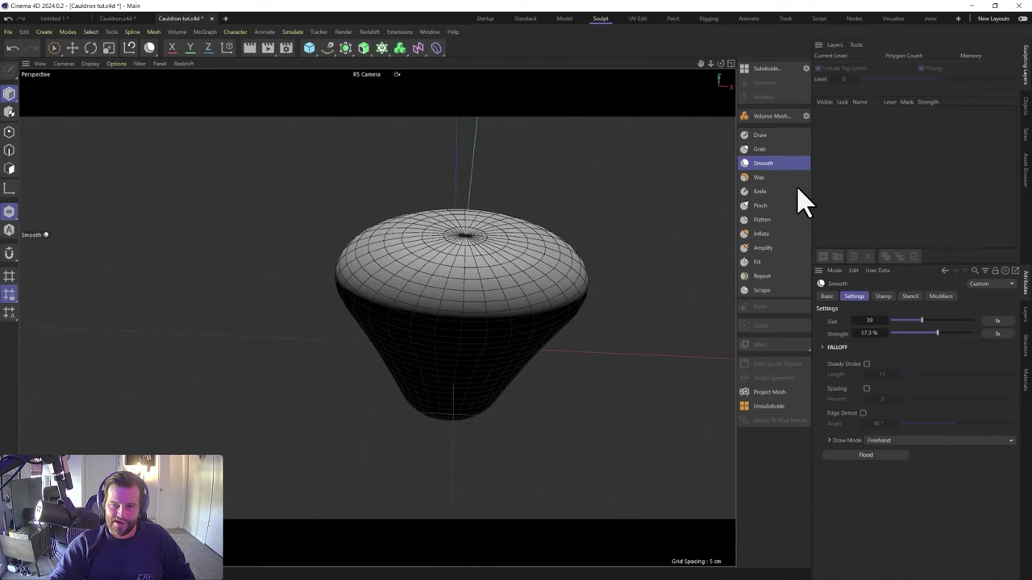
left_click(765, 219)
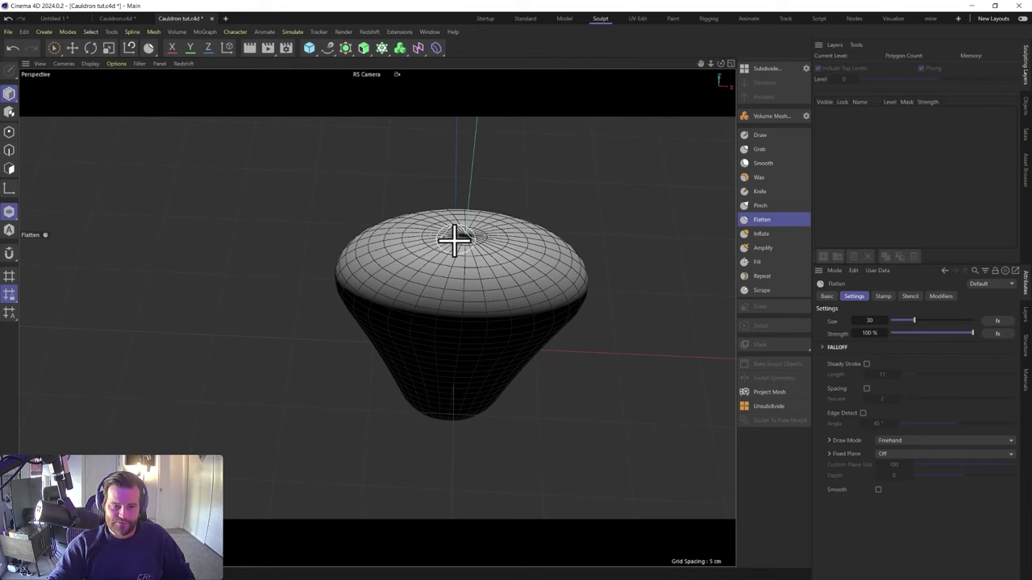
mouse_move(520, 222)
left_mouse_down()
mouse_move(422, 239)
mouse_move(486, 266)
mouse_move(398, 247)
mouse_move(495, 231)
mouse_move(470, 269)
mouse_move(504, 362)
mouse_move(478, 321)
left_mouse_up()
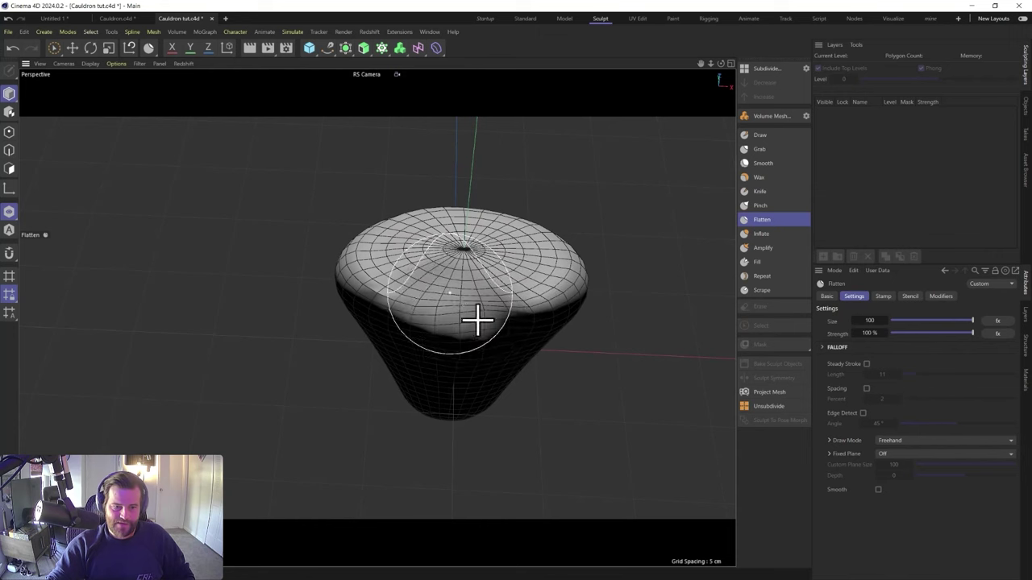
key("ctrl+z")
mouse_move(640, 369)
left_mouse_down("alt")
mouse_move(635, 299)
mouse_move(644, 320)
left_mouse_up("alt")
Round off the capsule's top and rim with the Smooth brush, enlarging the brush to about 142
left_click(763, 162)
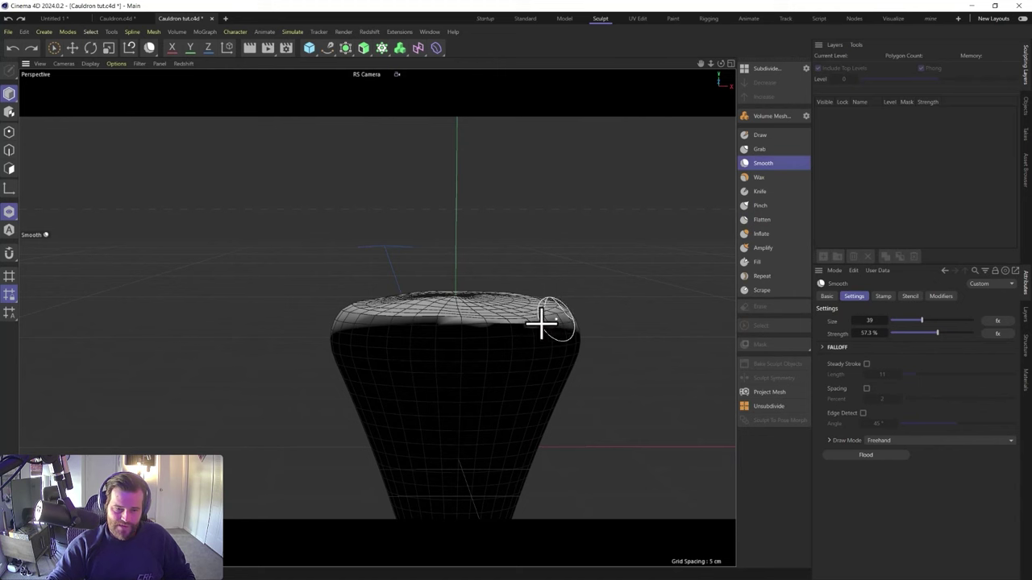
mouse_move(470, 338)
left_mouse_down("alt")
mouse_move(599, 360)
mouse_move(435, 350)
left_mouse_up("alt")
left_click_drag(343, 327, 382, 330, "alt")
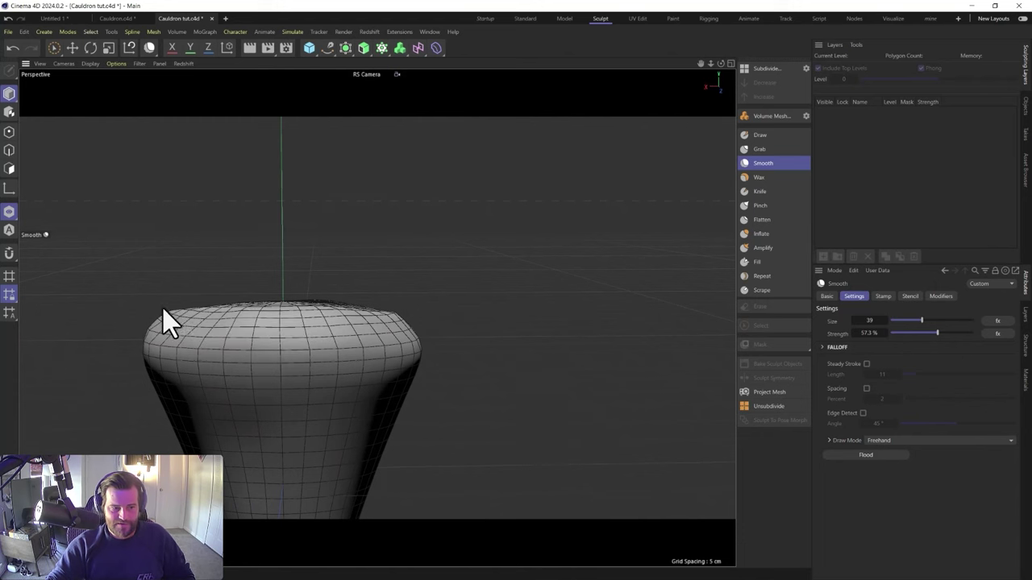
left_click_drag(169, 315, 352, 307, "alt")
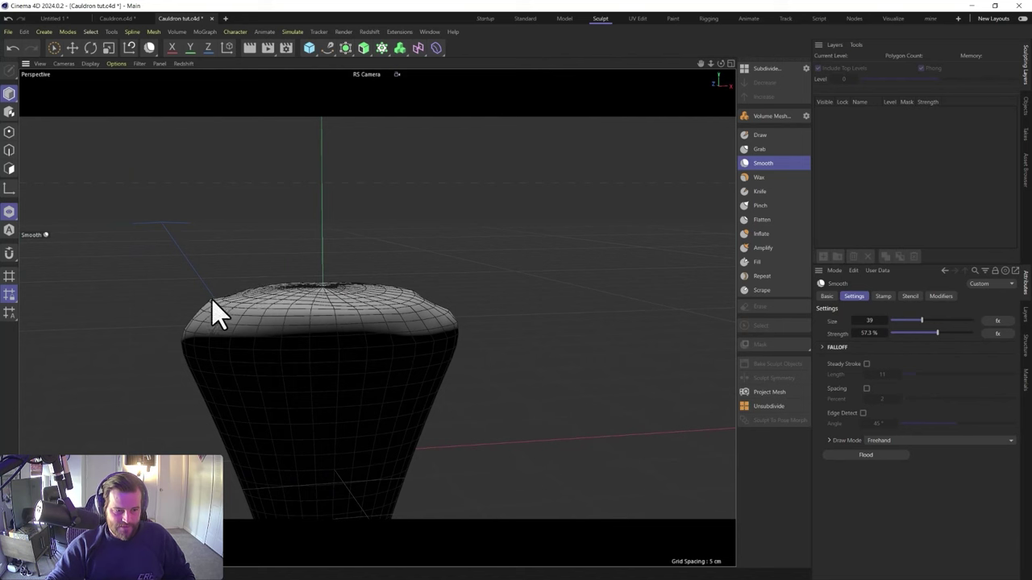
mouse_move(356, 313)
middle_mouse_down()
mouse_move(370, 300)
mouse_move(361, 311)
middle_mouse_up()
left_click_drag(321, 314, 323, 400, "alt")
mouse_move(320, 282)
left_mouse_down()
mouse_move(380, 263)
mouse_move(355, 294)
left_mouse_up()
mouse_move(337, 366)
left_mouse_down("alt")
mouse_move(282, 276)
mouse_move(336, 247)
mouse_move(366, 278)
left_mouse_up("alt")
left_click_drag(395, 379, 149, 395, "alt")
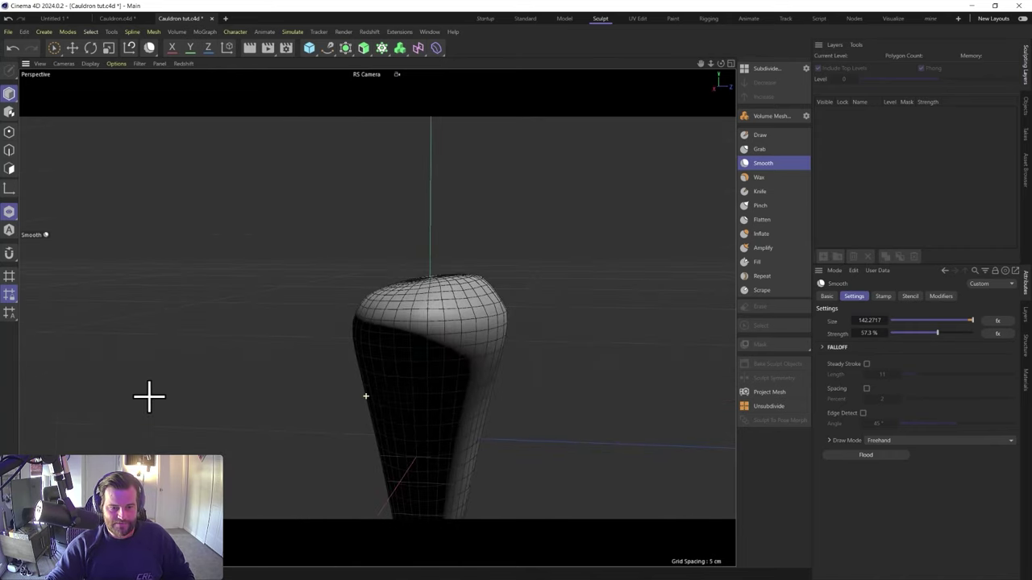
Carve rough grooves down the tapered capsule's side with the Knife brush at size 30 and 20 % strength
left_click(760, 194)
mouse_move(516, 379)
left_mouse_down("alt")
mouse_move(493, 391)
mouse_move(481, 433)
mouse_move(376, 309)
left_mouse_up("alt")
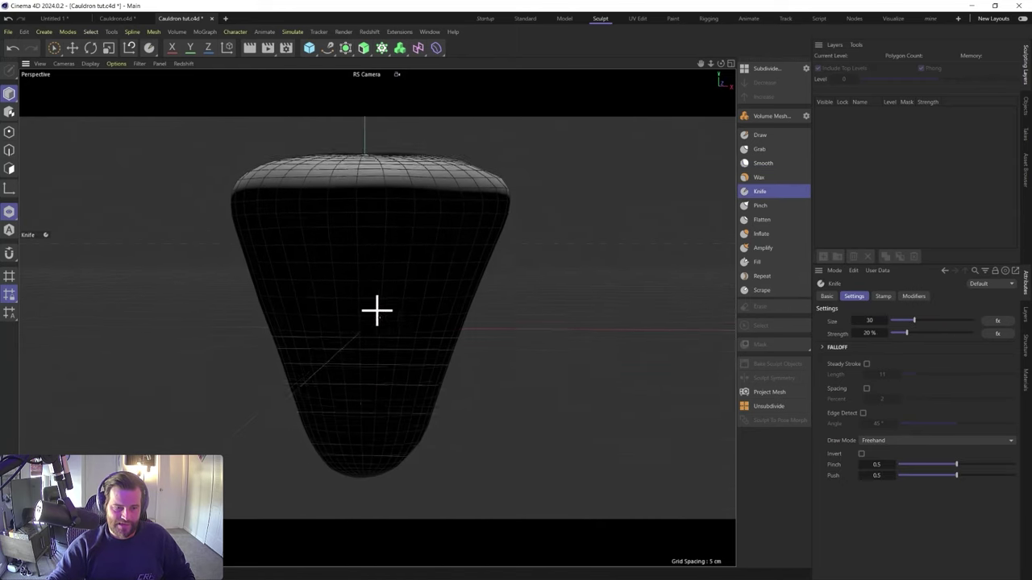
middle_click_drag(377, 311, 378, 303, "alt")
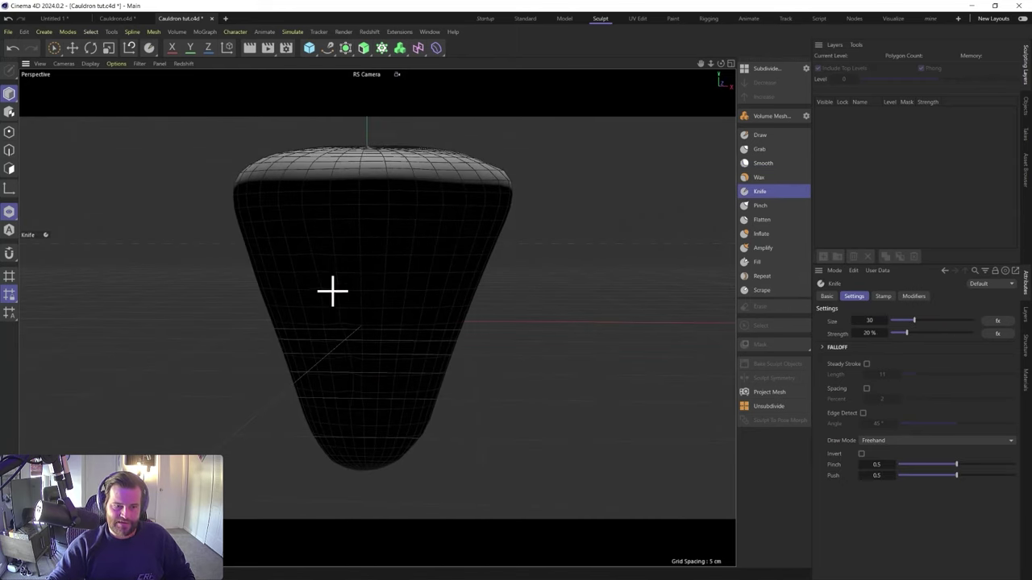
mouse_move(489, 311)
left_mouse_down("alt")
mouse_move(231, 309)
mouse_move(380, 281)
mouse_move(414, 379)
mouse_move(392, 274)
left_mouse_up("alt")
mouse_move(519, 244)
left_mouse_down()
mouse_move(465, 383)
mouse_move(508, 247)
left_mouse_up()
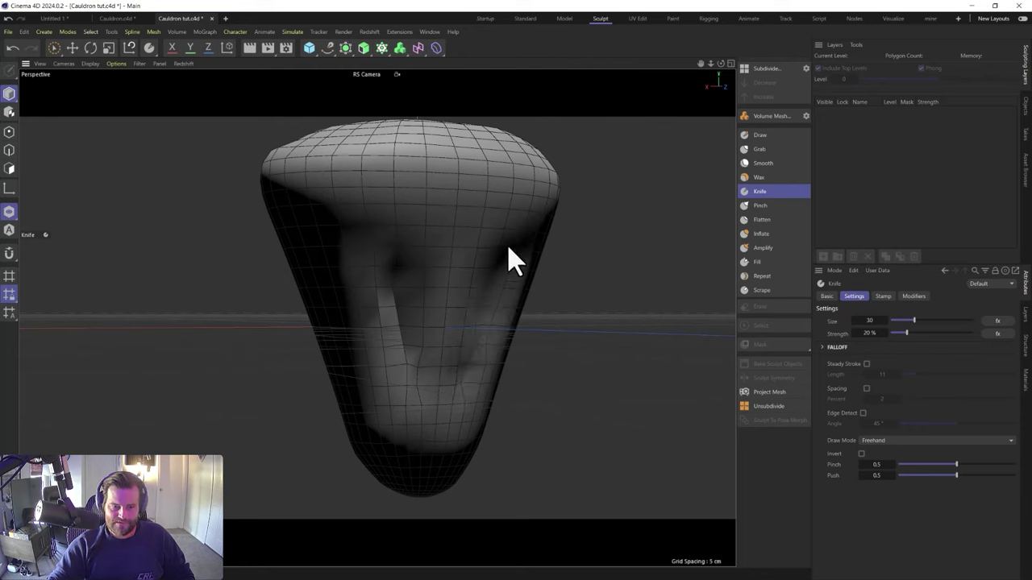
Soften the carved grooves with the Smooth brush at 16.7 % strength
left_click(764, 164)
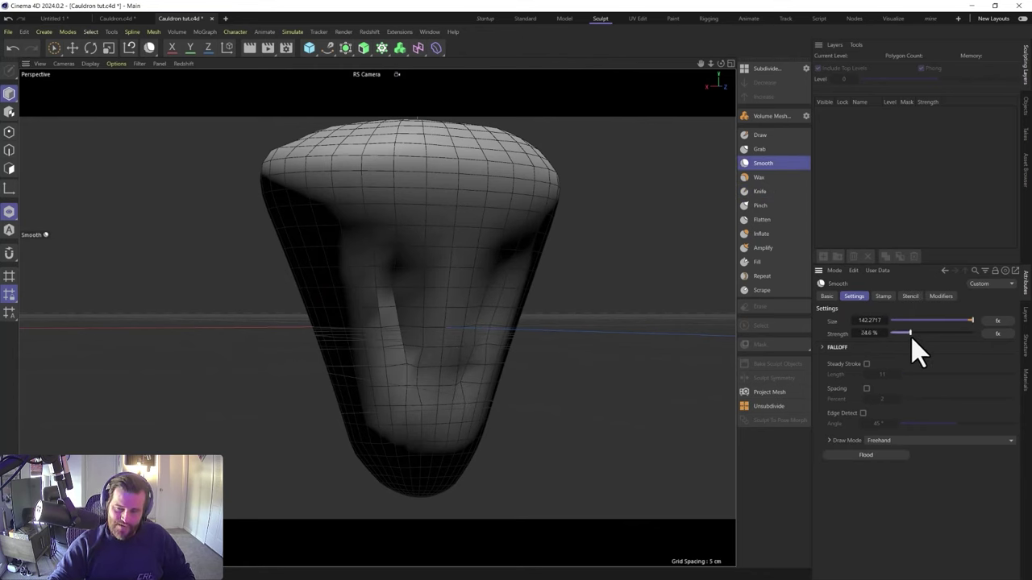
mouse_move(390, 393)
left_mouse_down()
mouse_move(389, 265)
mouse_move(494, 261)
left_mouse_up()
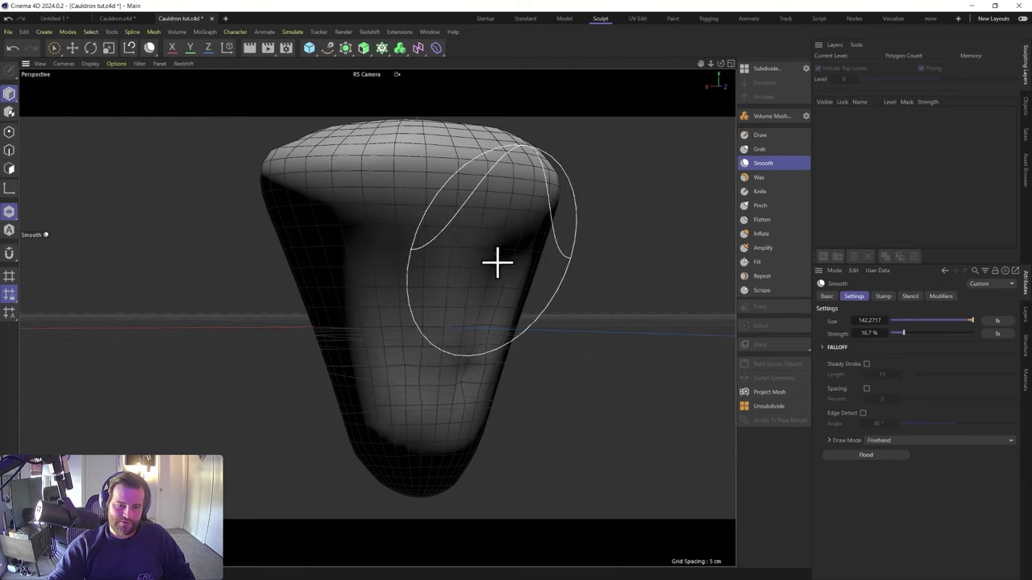
mouse_move(295, 322)
left_mouse_down("alt")
mouse_move(497, 344)
mouse_move(410, 315)
left_mouse_up("alt")
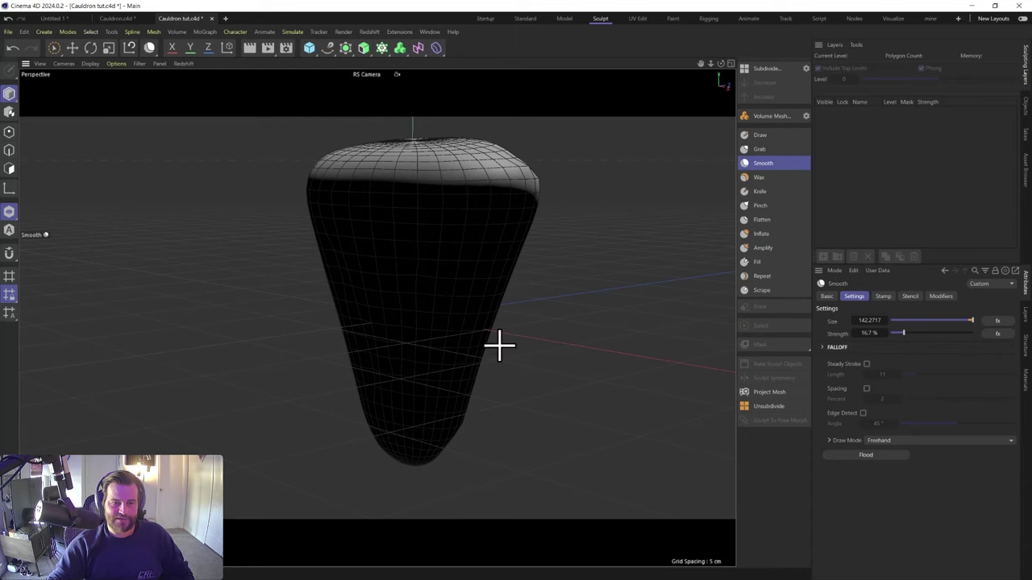
left_click_drag(498, 345, 518, 311, "alt")
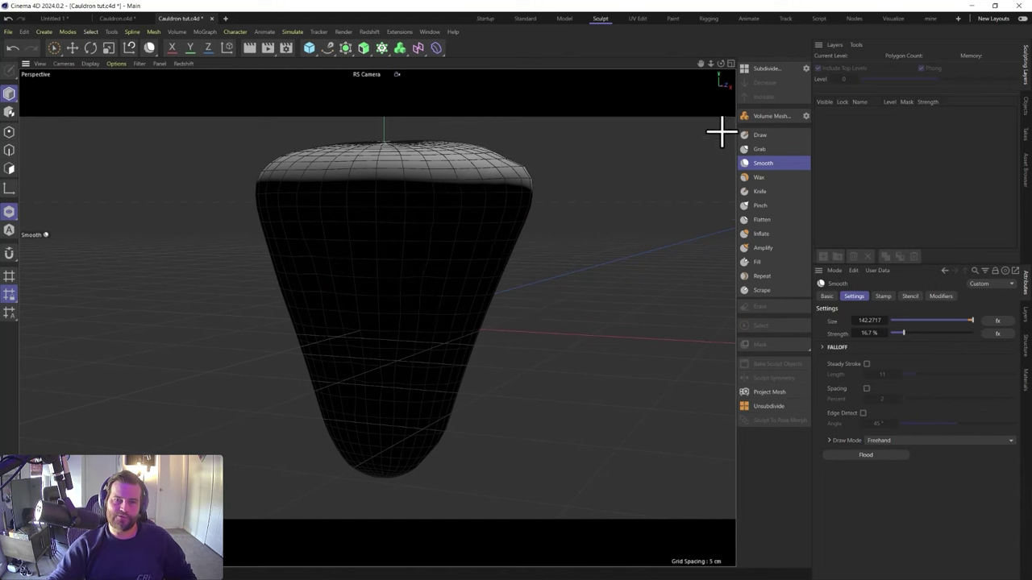
Switch to the Startup layout, create a new Starter RS material and assign it to the sculpted capsule
left_click(485, 18)
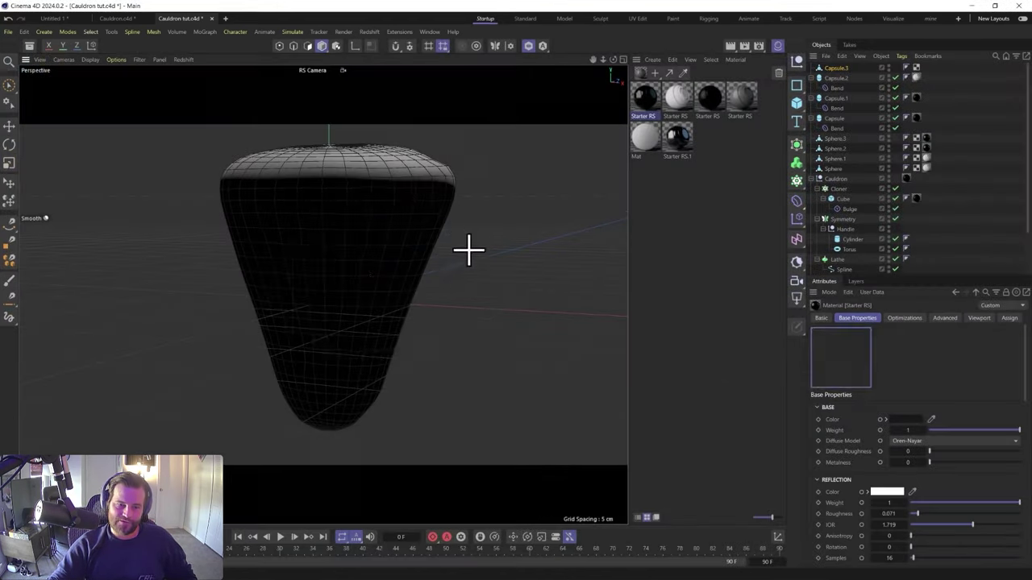
left_click(642, 72)
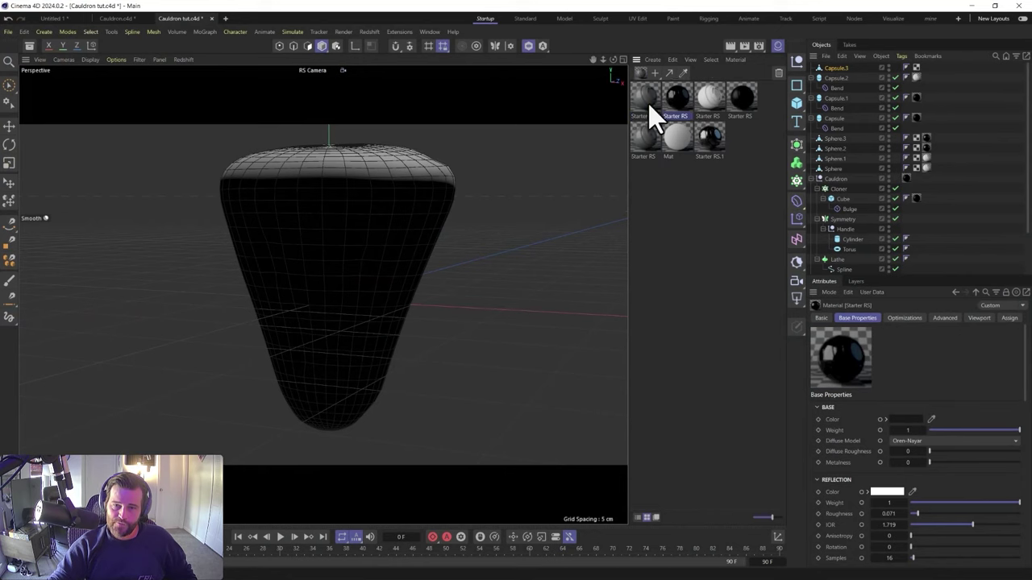
left_click_drag(821, 66, 834, 68)
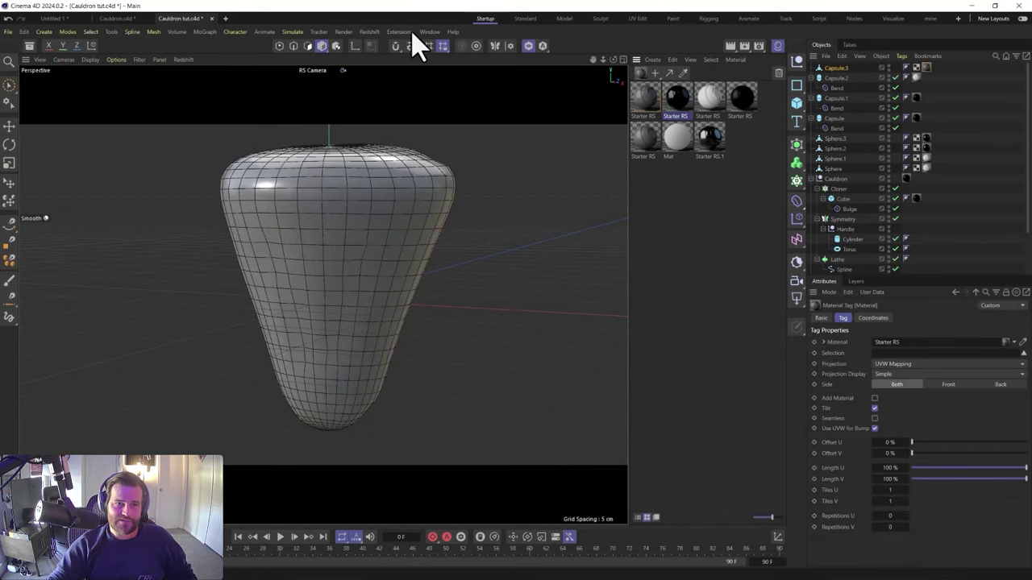
Start a live render in Redshift RenderView and examine the sculpted capsule's shape from several angles
left_click(369, 32)
left_click(393, 112)
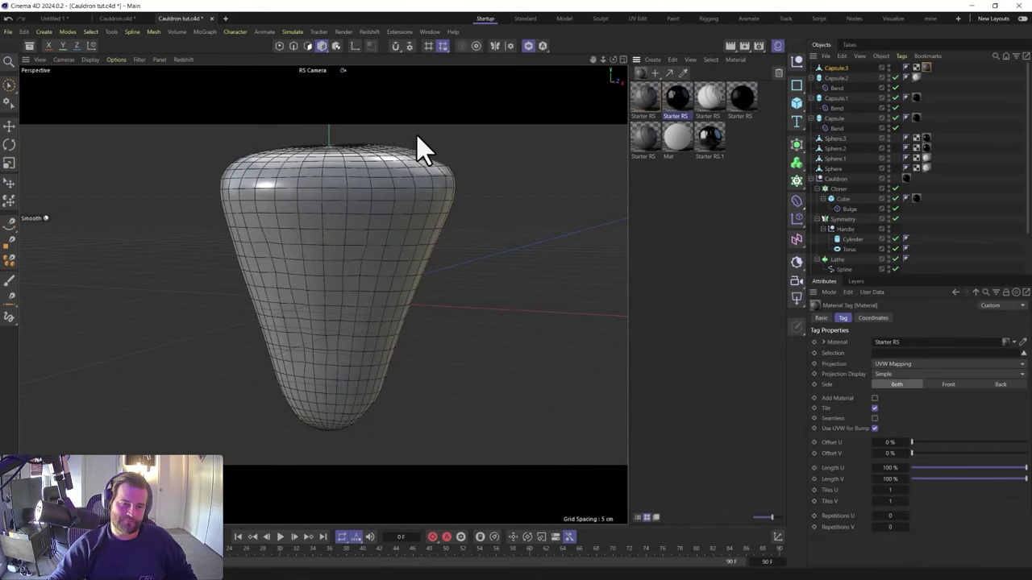
left_click(414, 143)
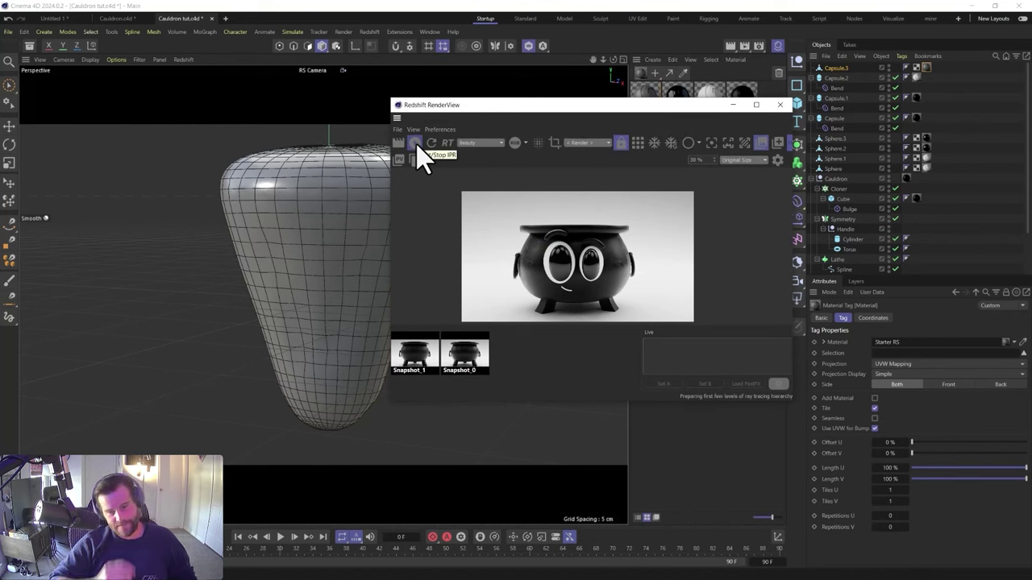
left_click_drag(304, 287, 513, 271, "alt")
left_click_drag(354, 216, 109, 197, "alt")
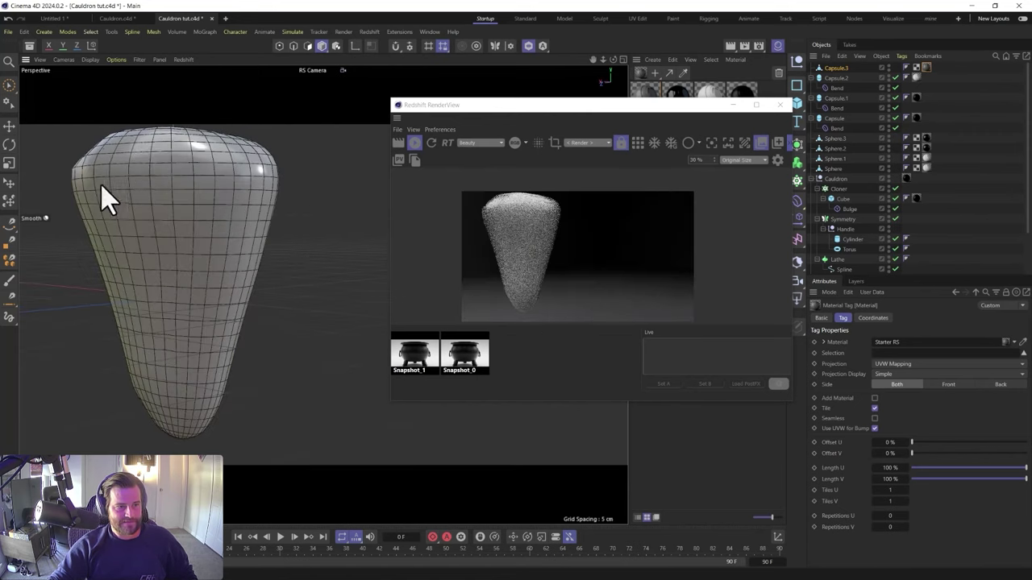
left_click_drag(198, 179, 218, 257, "alt")
left_click_drag(649, 113, 512, 161)
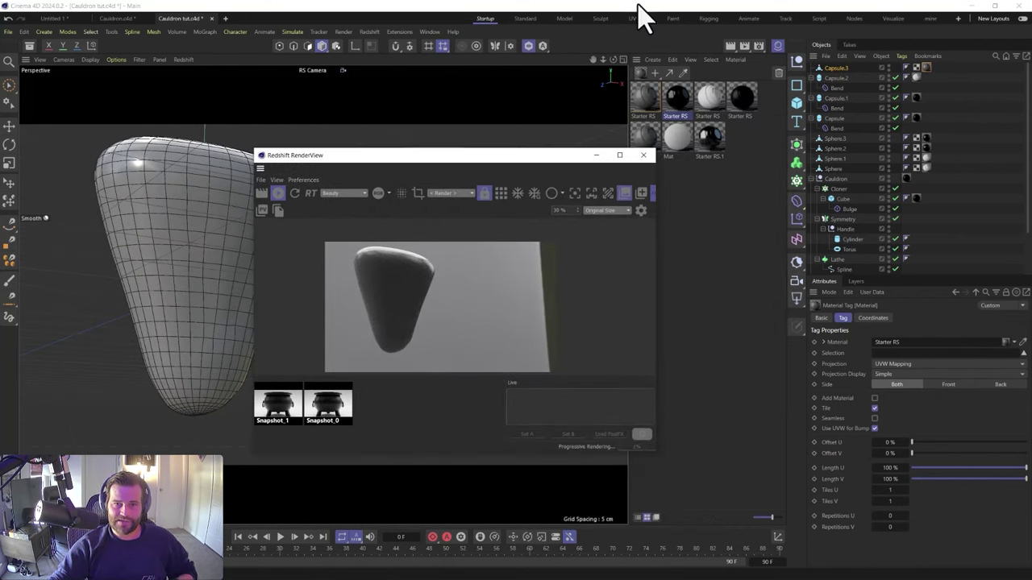
Return to the Sculpt layout and carve deeper vertical grooves into the capsule's front with the Knife brush
left_click(600, 17)
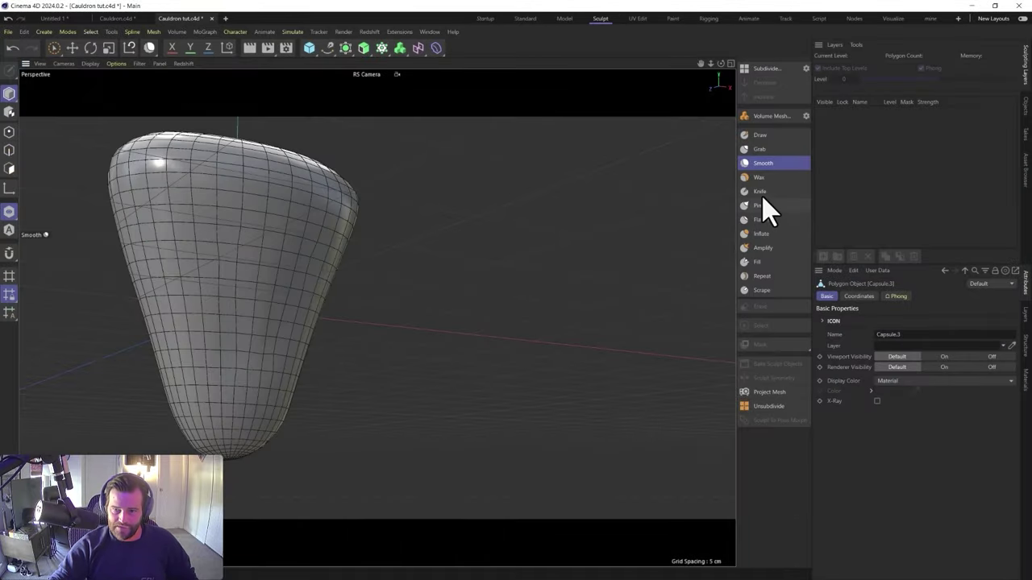
left_click(757, 192)
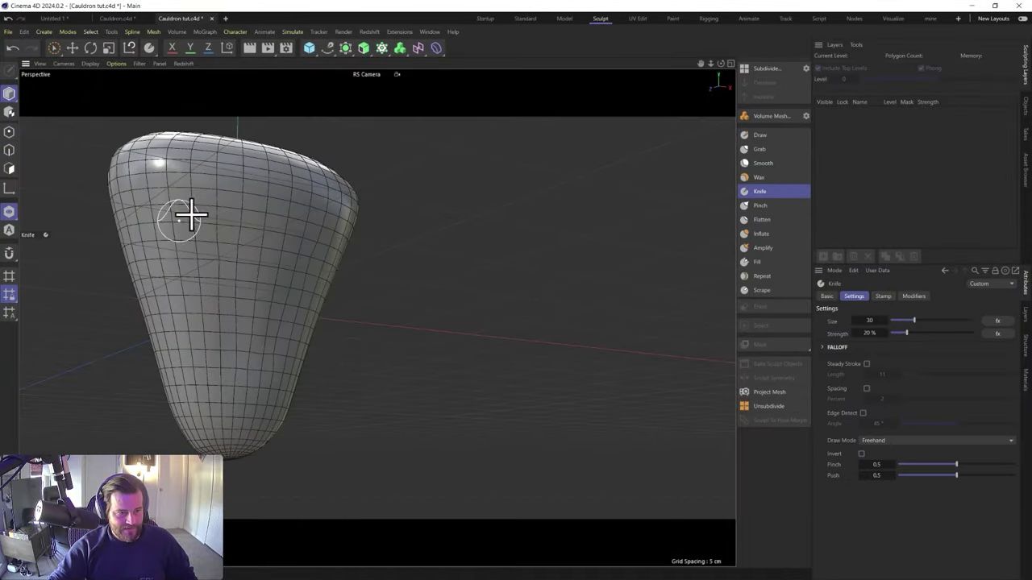
mouse_move(226, 220)
left_mouse_down()
mouse_move(242, 352)
mouse_move(212, 195)
mouse_move(235, 235)
mouse_move(232, 272)
mouse_move(214, 211)
left_mouse_up()
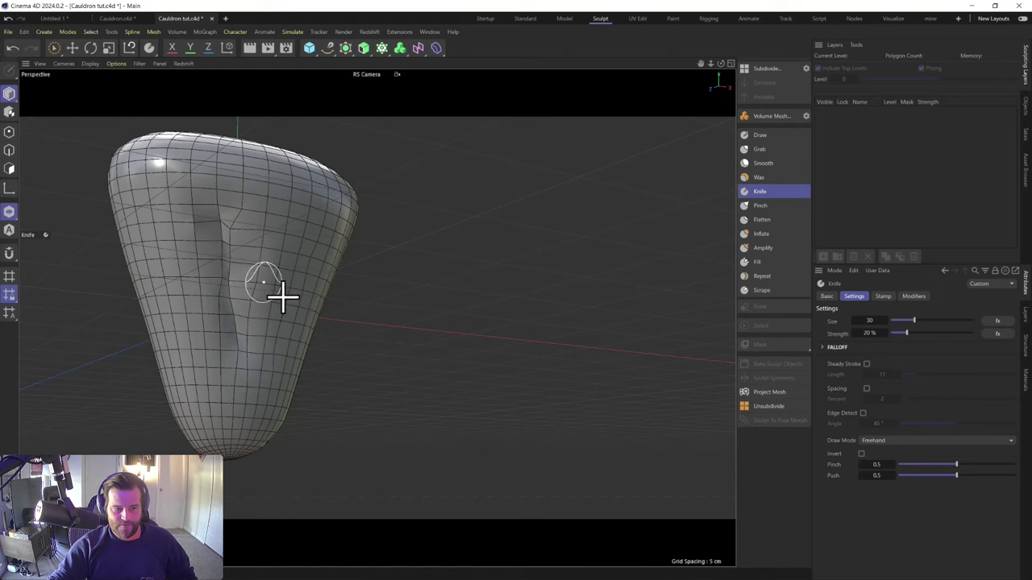
mouse_move(231, 299)
left_mouse_down("alt")
mouse_move(337, 323)
mouse_move(235, 325)
left_mouse_up("alt")
mouse_move(77, 304)
left_mouse_down("alt")
mouse_move(118, 311)
mouse_move(168, 234)
left_mouse_up("alt")
left_click_drag(226, 357, 21, 337, "alt")
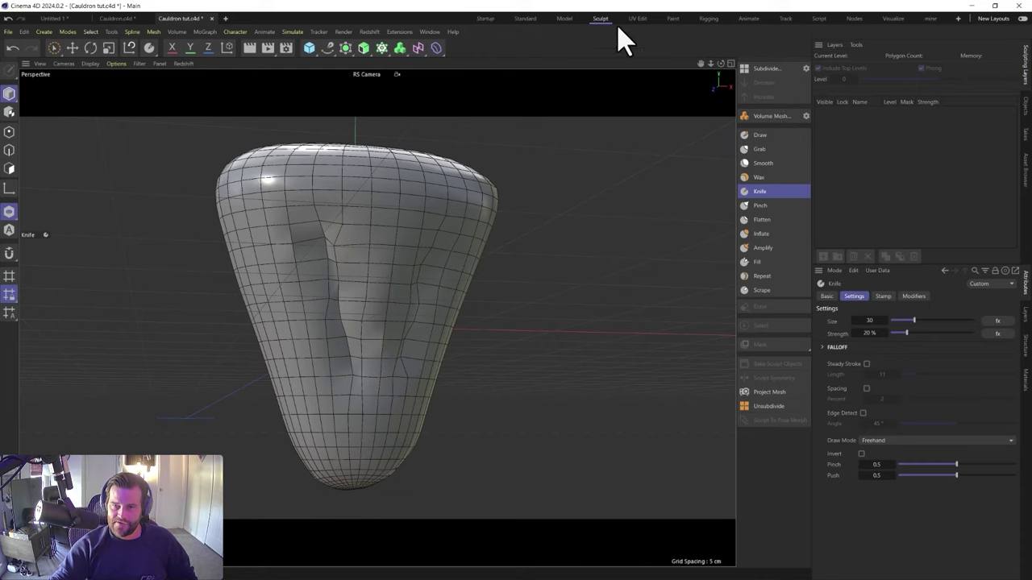
Switch to the Startup layout and place the sculpted capsule inside a Subdivision Surface generator
left_click(487, 18)
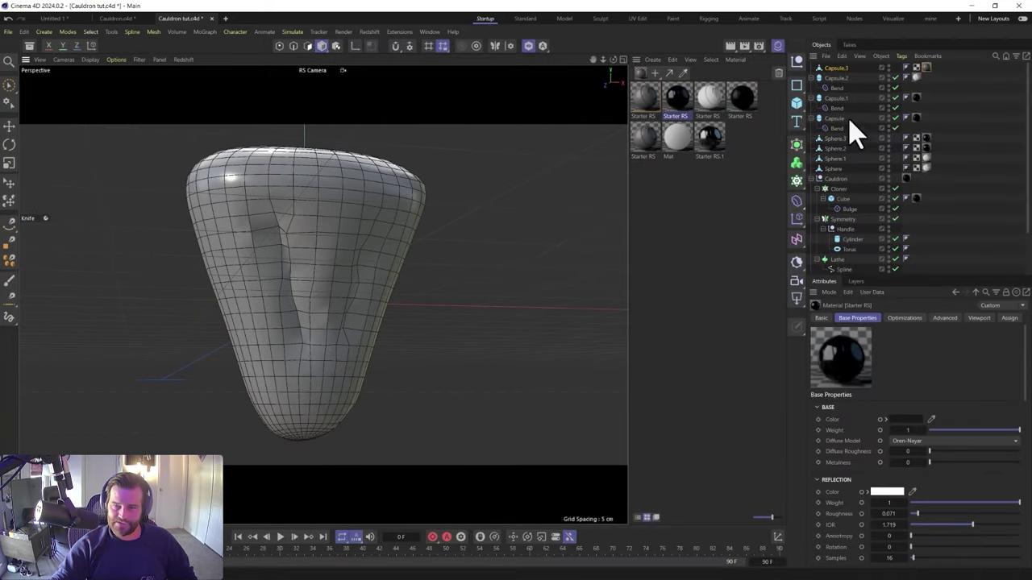
left_click(796, 145, "alt")
left_click_drag(224, 284, 351, 302, "alt")
Open Redshift RenderView and examine the subdivided, grooved capsule in the live render
left_click(369, 31)
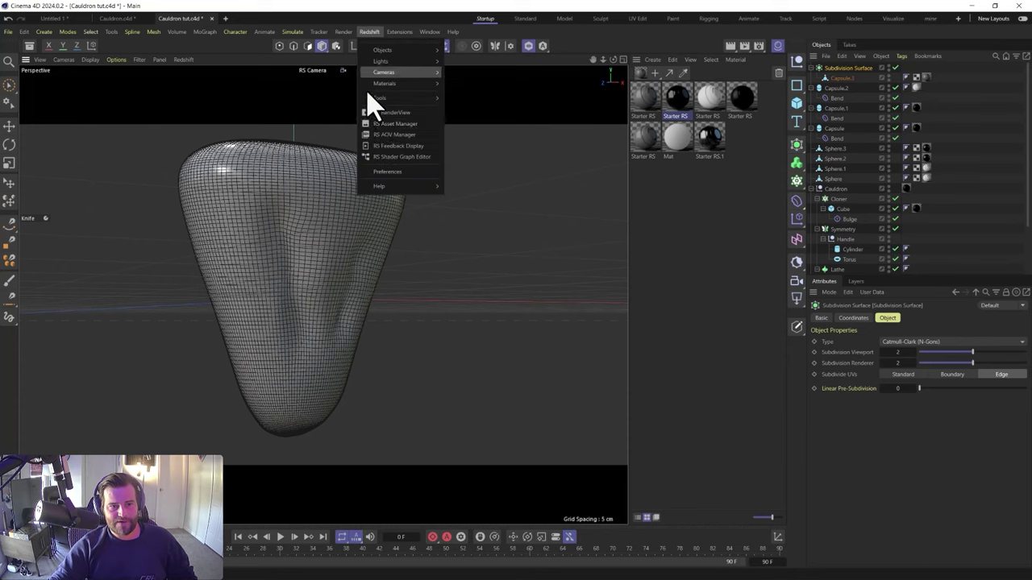
left_click(379, 114)
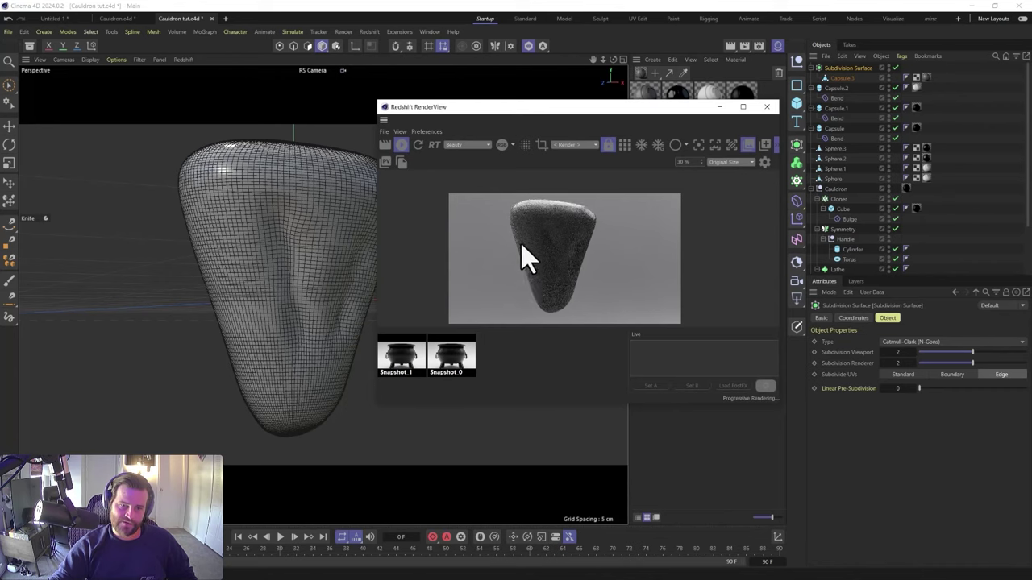
scroll(553, 276, "up", 2)
scroll(564, 202, "down", 3)
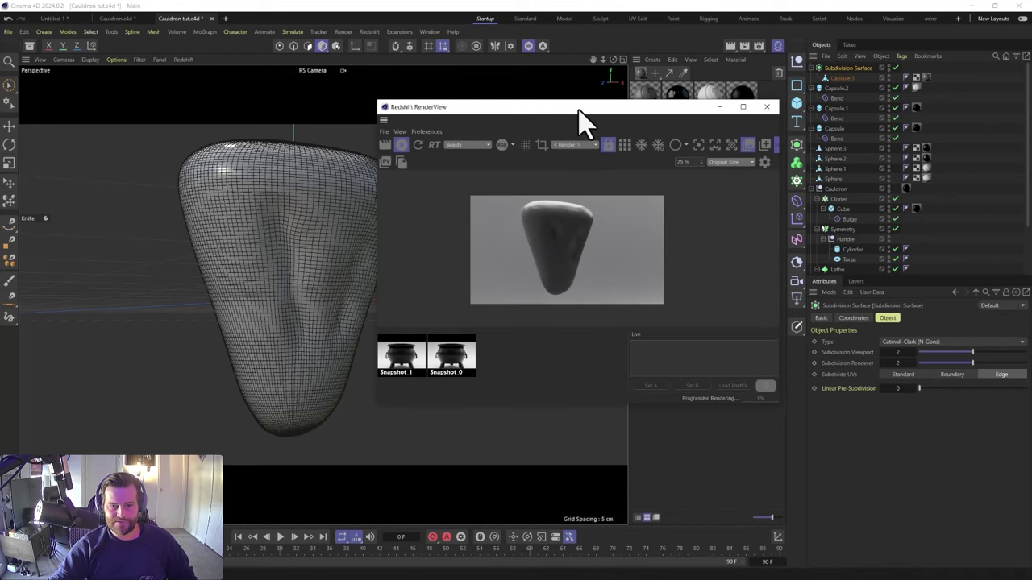
Open the capsule's Starter RS material in the Node Editor and move the RenderView window beside it
left_click_drag(579, 109, 555, 207)
double_click(645, 103)
left_click_drag(379, 223, 25, 110)
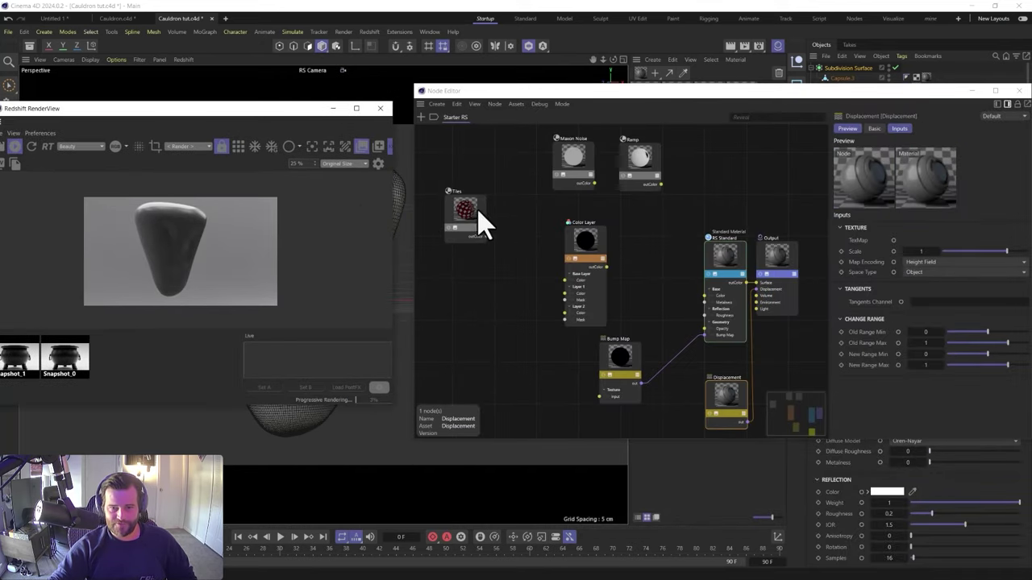
Connect the Ramp node's output to the base color of the RS Standard material
left_click(637, 165)
left_click_drag(625, 149, 629, 169)
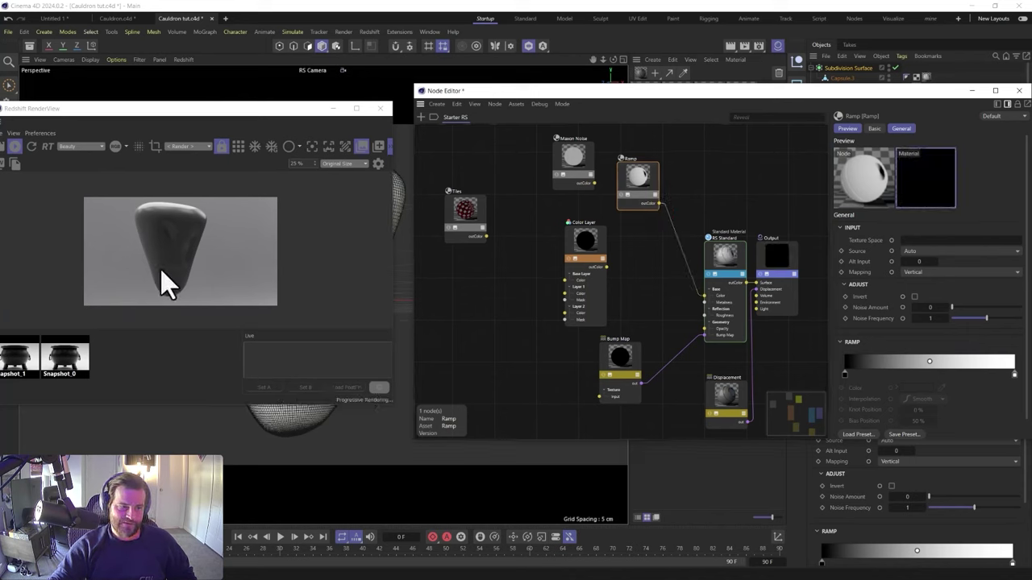
scroll(170, 306, "up", 1)
scroll(171, 304, "up", 2)
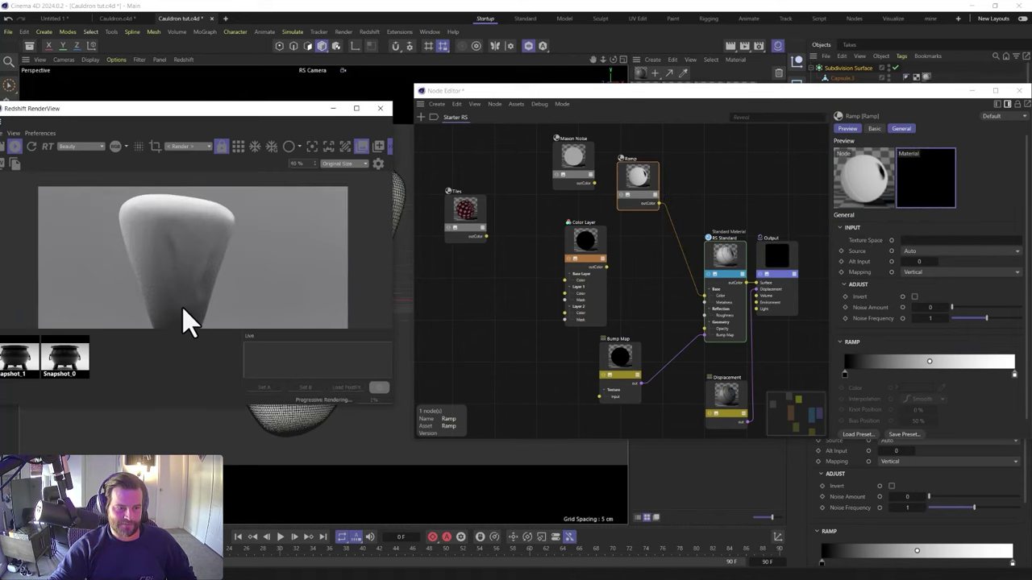
Make the ramp's black start knot white and add a saturated orange knot at about 46%
double_click(844, 375)
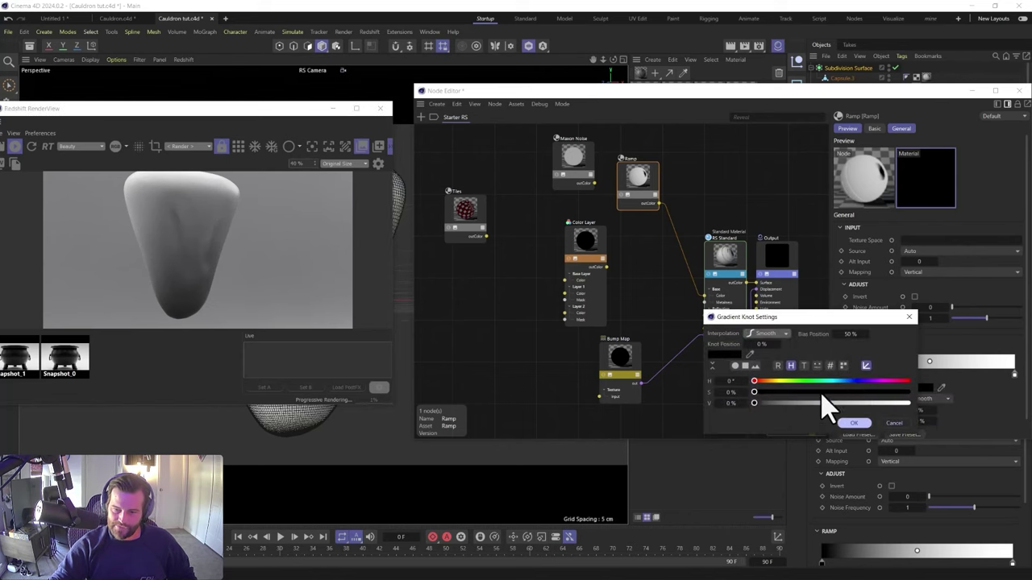
left_click(860, 427)
double_click(923, 374)
left_click_drag(806, 391, 847, 392)
left_click(763, 381)
left_click_drag(763, 380, 775, 383)
left_click_drag(872, 394, 908, 393)
left_click_drag(772, 380, 759, 380)
left_click(854, 422)
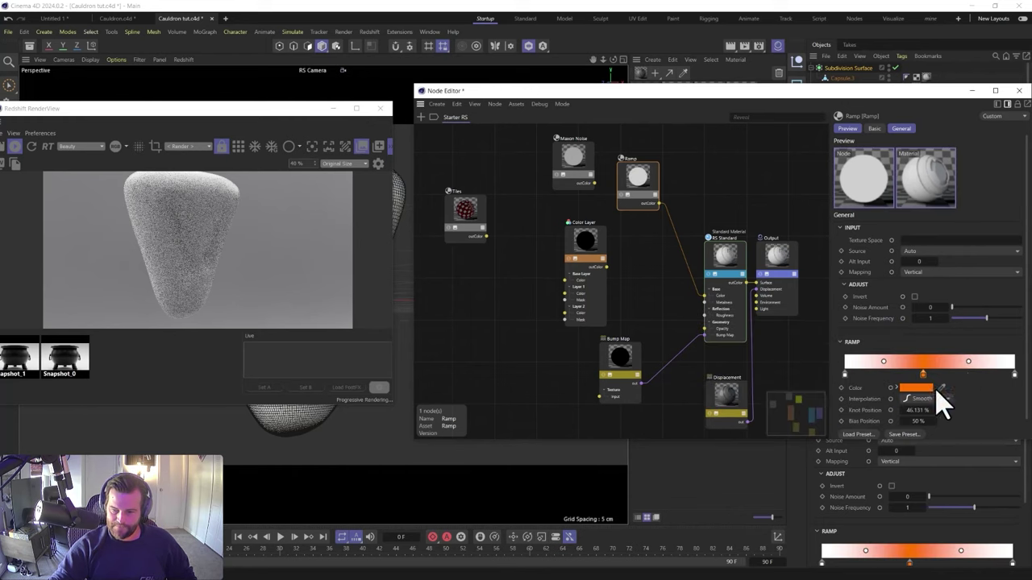
Change the ramp's white end knot at 100% to a saturated yellow
double_click(1013, 374)
left_click_drag(756, 382, 777, 382)
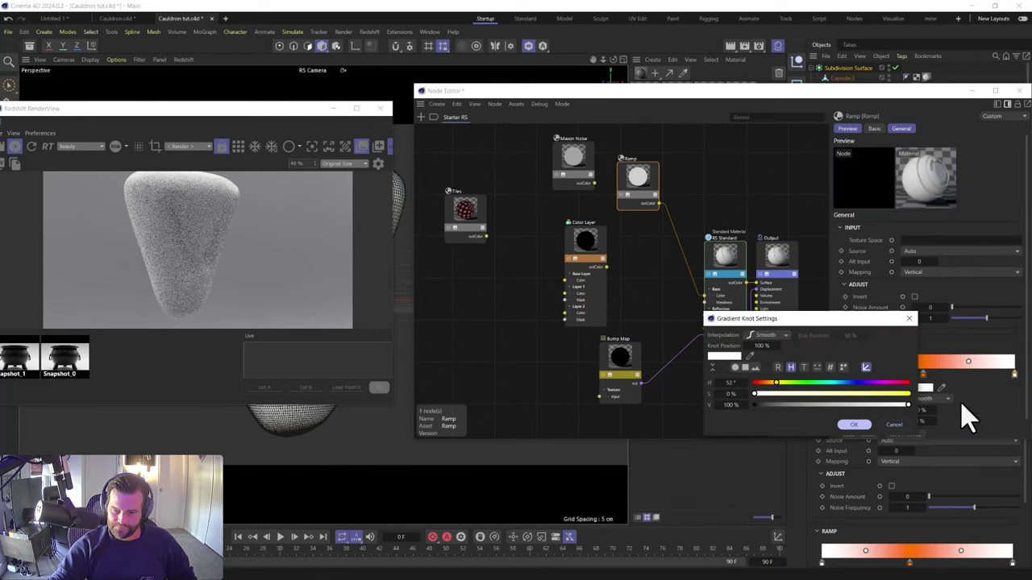
left_click(886, 394)
left_click(853, 424)
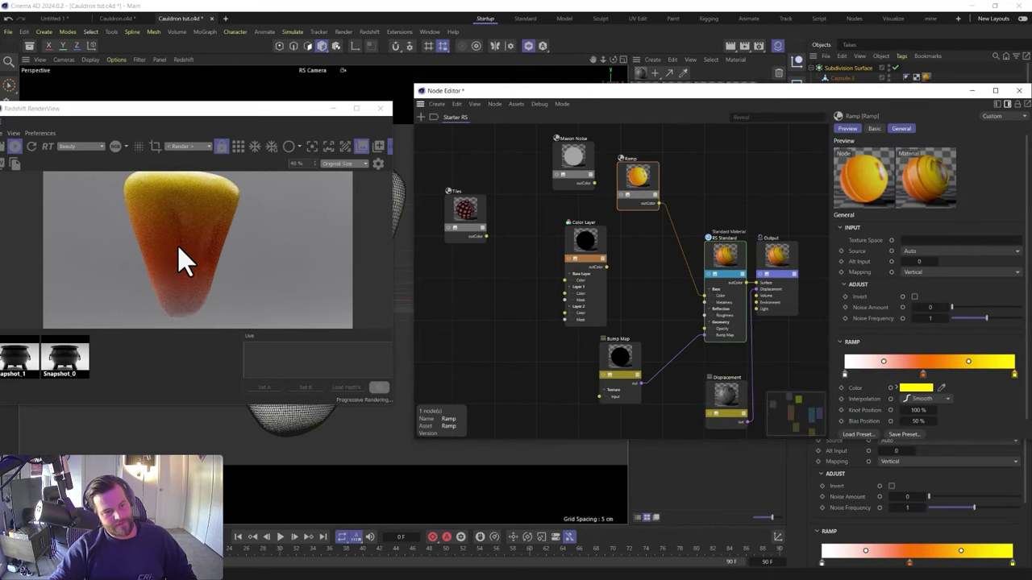
Duplicate the orange knot to both sides and tighten the transitions into white, orange and yellow bands, with the first orange knot at about 38%
left_click_drag(924, 380, 885, 366)
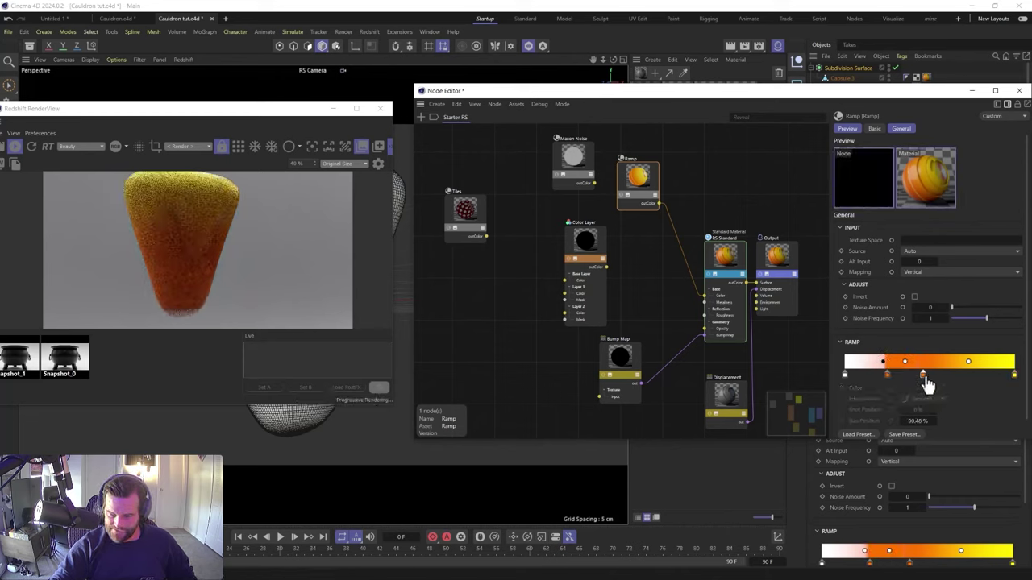
left_click(958, 373)
left_click_drag(983, 371, 965, 375)
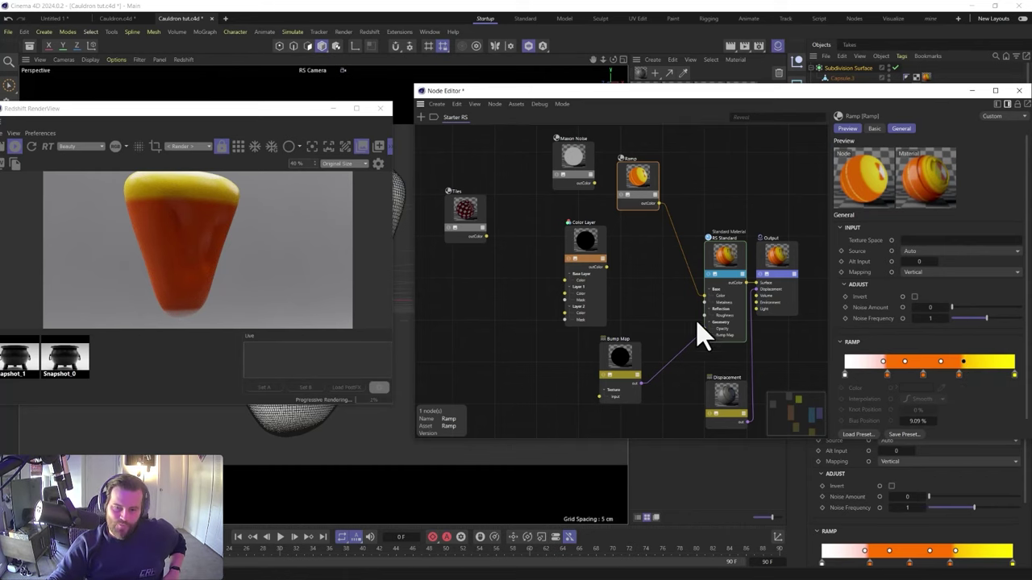
left_click_drag(886, 372, 909, 372)
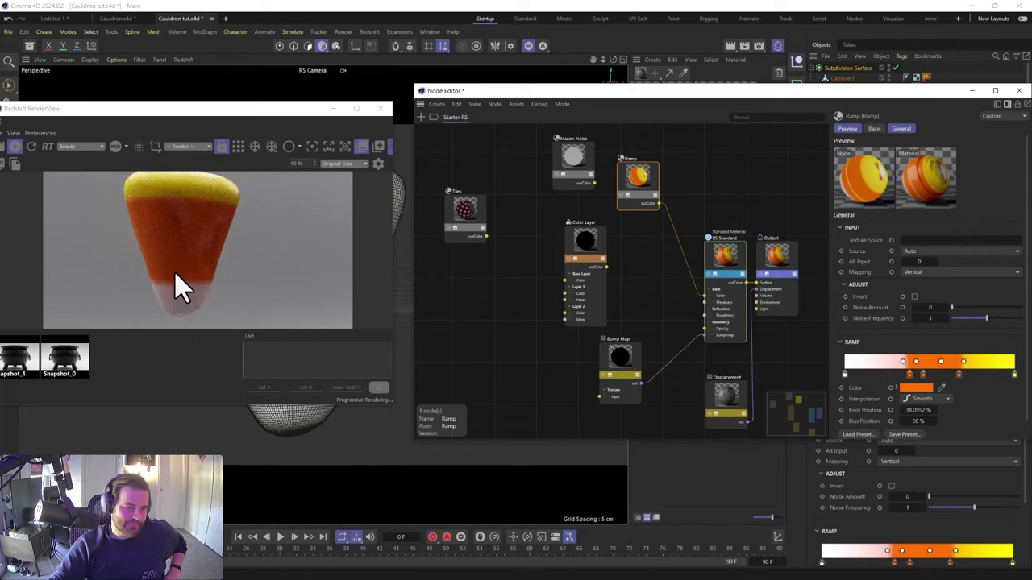
scroll(174, 271, "down", 1)
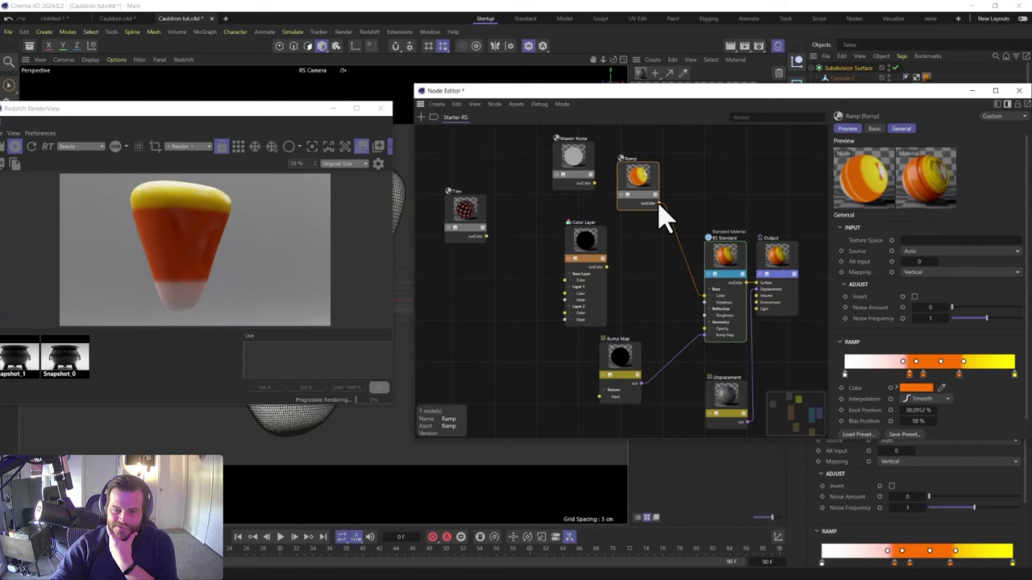
Feed the Ramp into the material's subsurface color and set subsurface weight to 1 and anisotropy to about -0.728
left_click(724, 258)
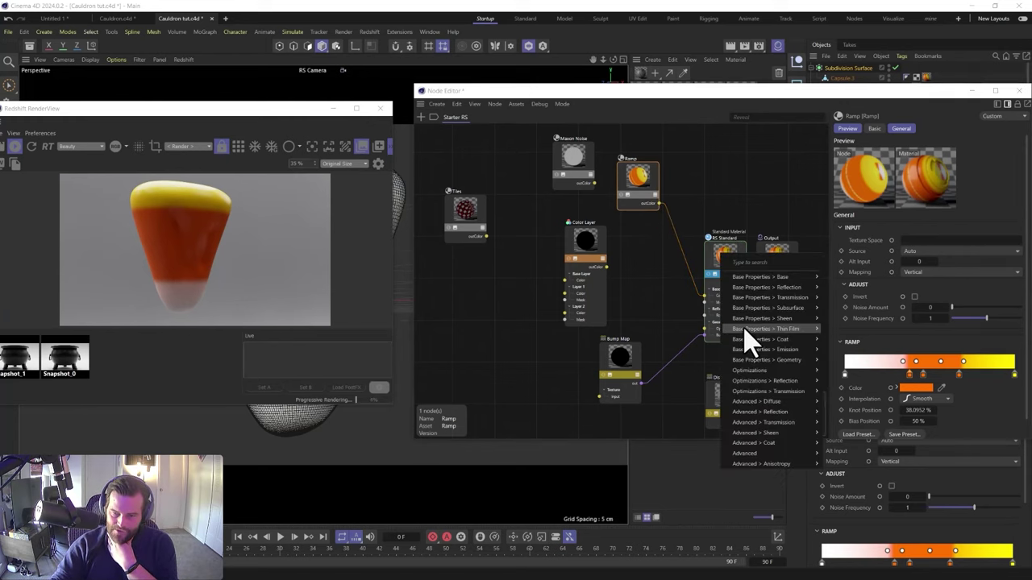
mouse_move(765, 310)
left_click(849, 308)
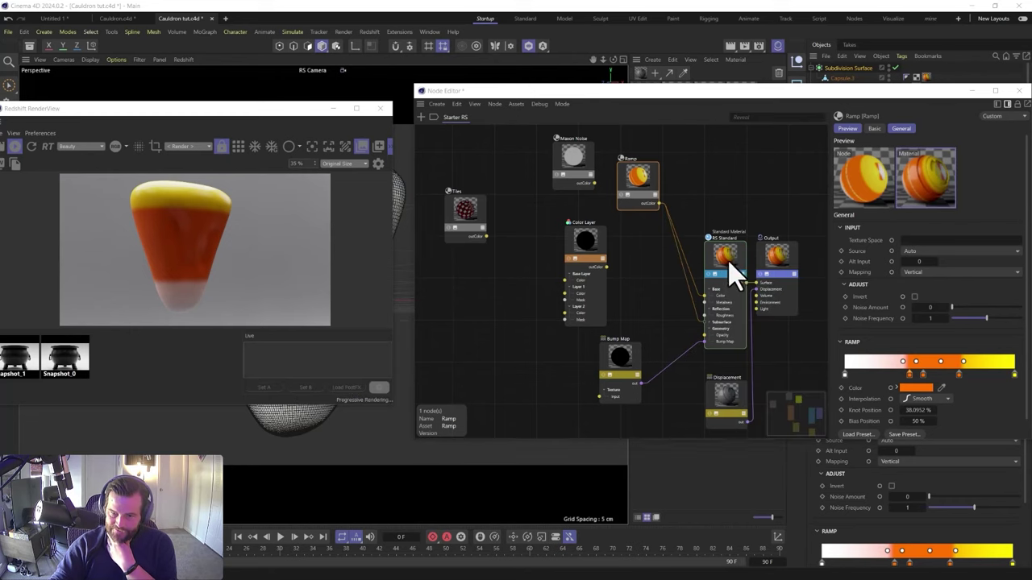
left_click(714, 274)
scroll(883, 395, "down", 3)
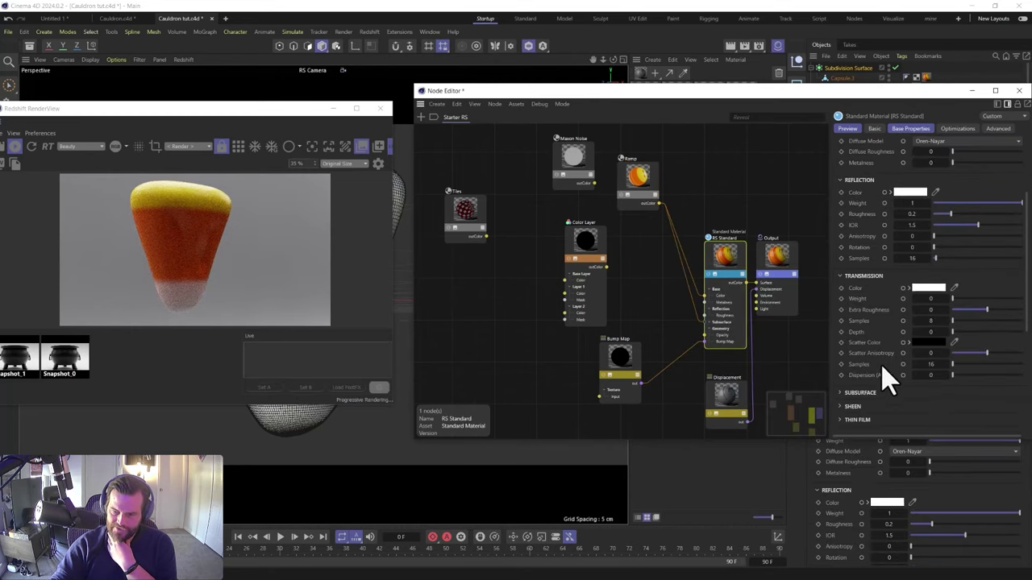
left_click(847, 395)
scroll(935, 355, "down", 3)
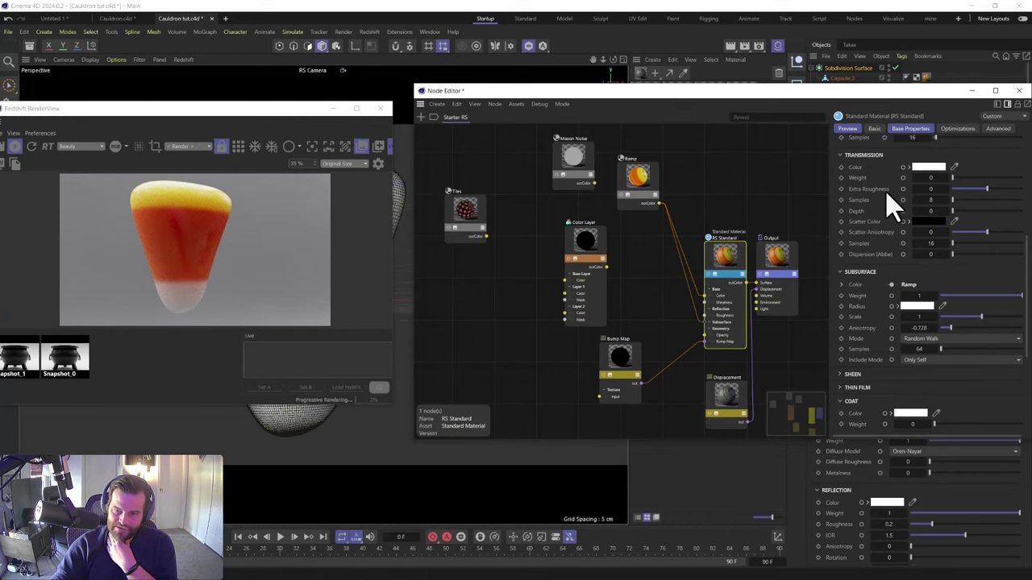
Set the material's reflection roughness to 0.304 and IOR to 1.182, and its coat weight to 0.486 with roughness 0.115
scroll(887, 242, "up", 4)
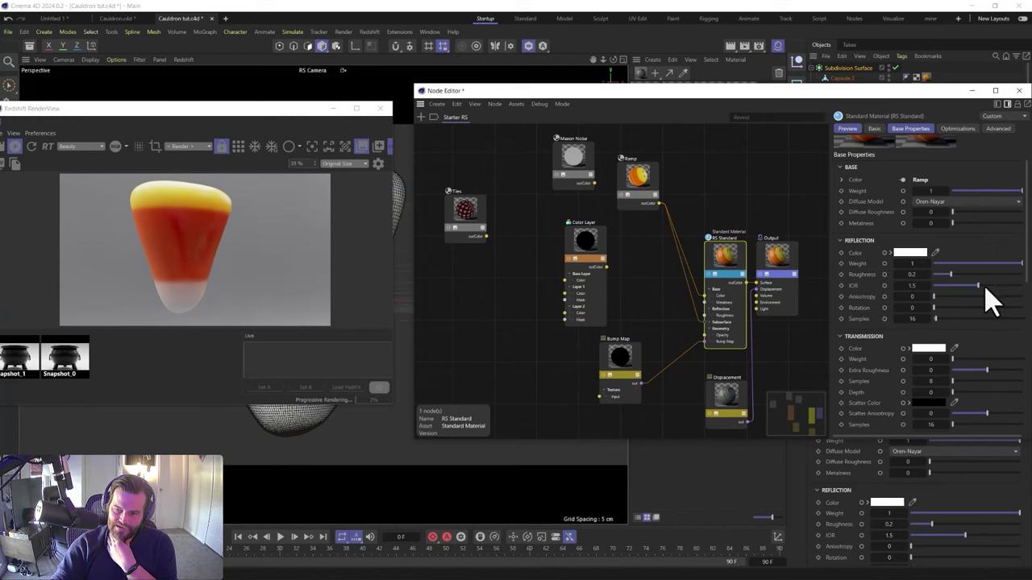
left_click_drag(976, 287, 968, 287)
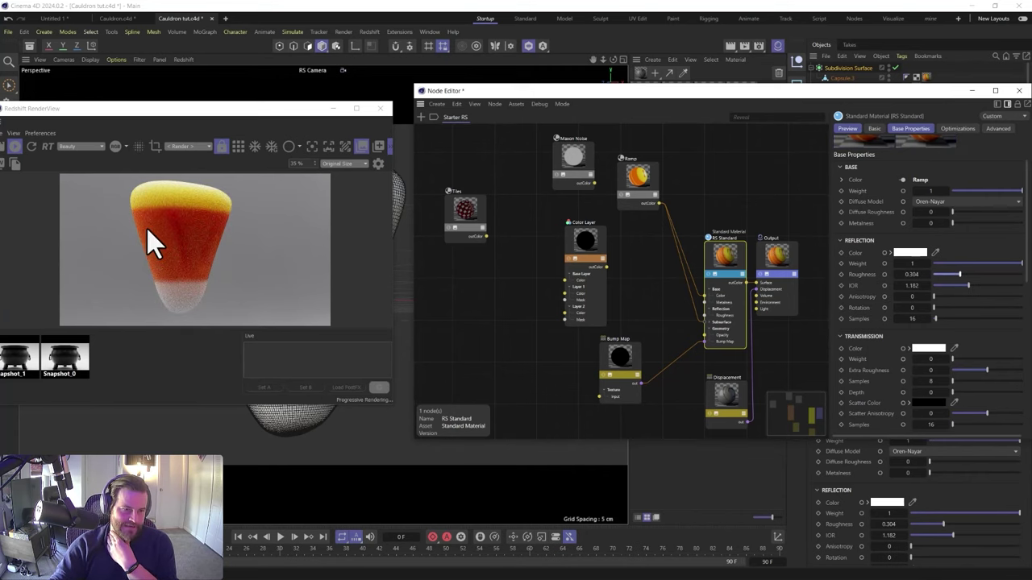
scroll(189, 257, "down", 1)
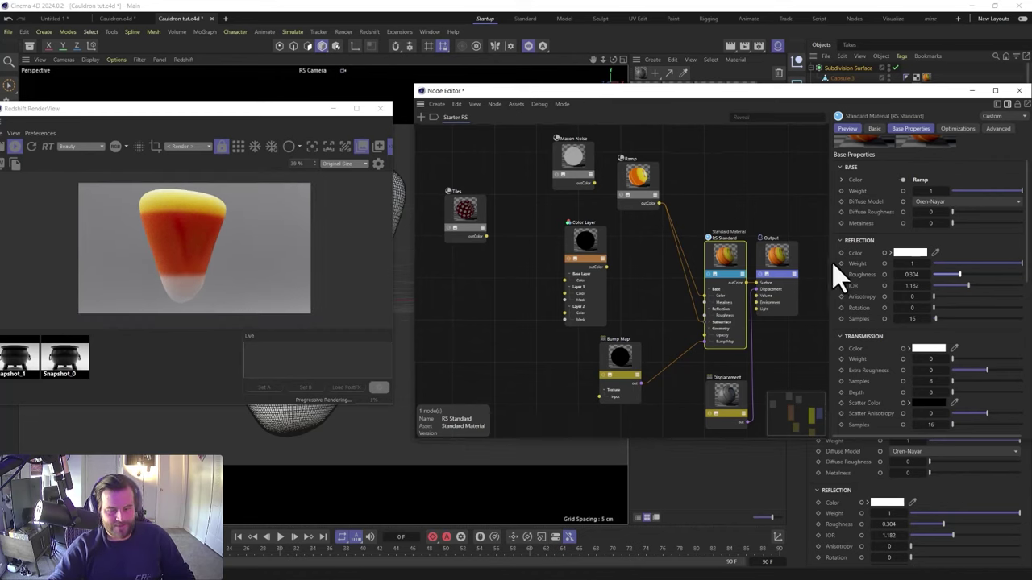
scroll(834, 265, "down", 5)
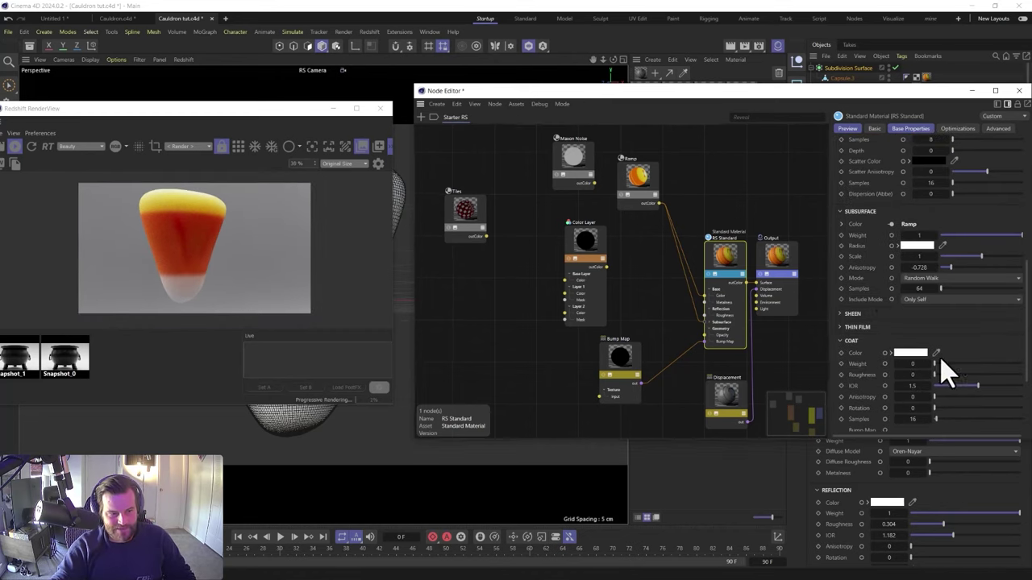
left_click_drag(934, 364, 978, 368)
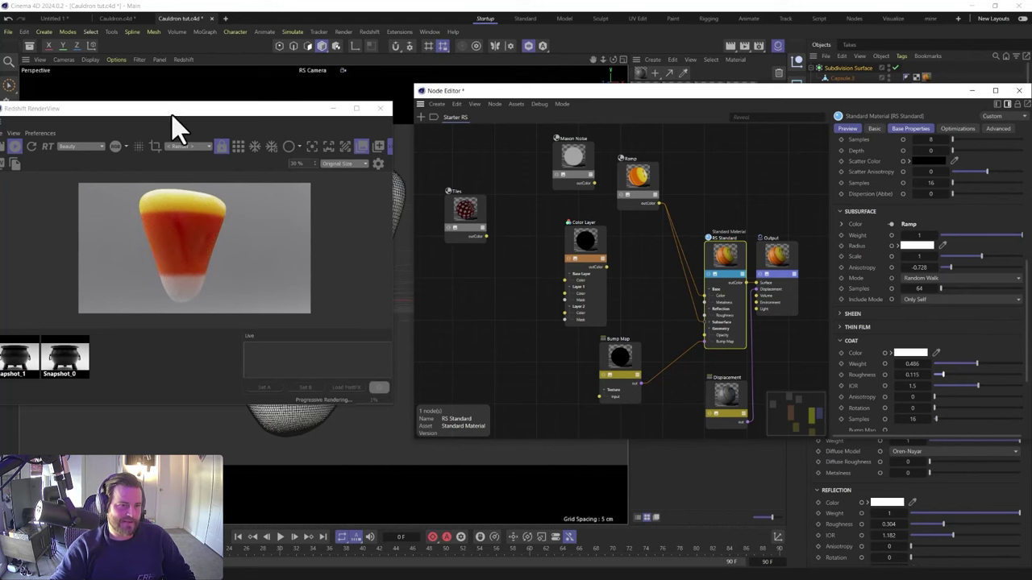
Close the Node Editor, collapse the Subdivision Surface and its capsule into one mesh with Connect Objects + Delete, and close RenderView
left_click_drag(177, 125, 553, 127)
left_click_drag(278, 266, 260, 279, "alt")
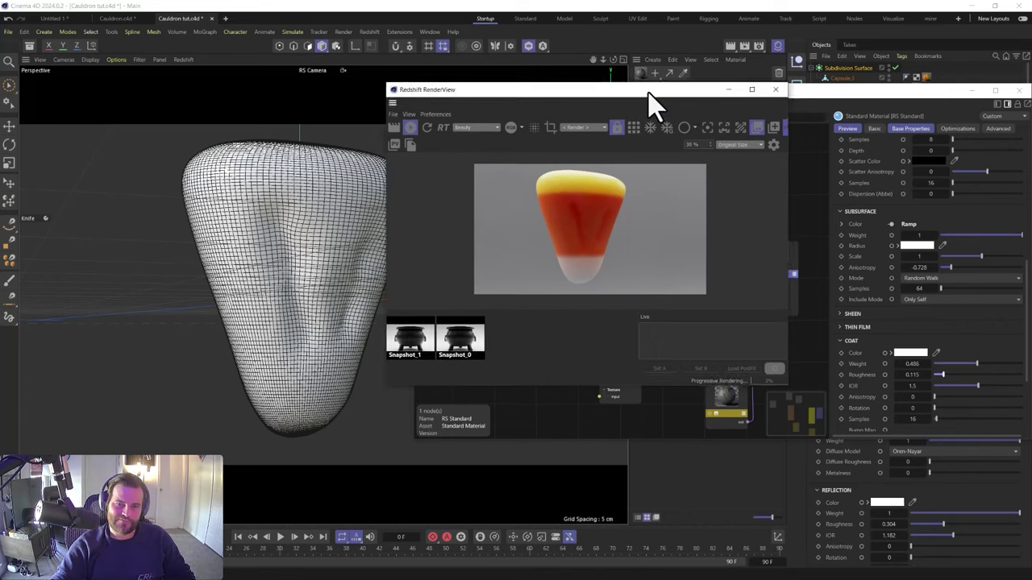
left_click_drag(652, 91, 381, 108)
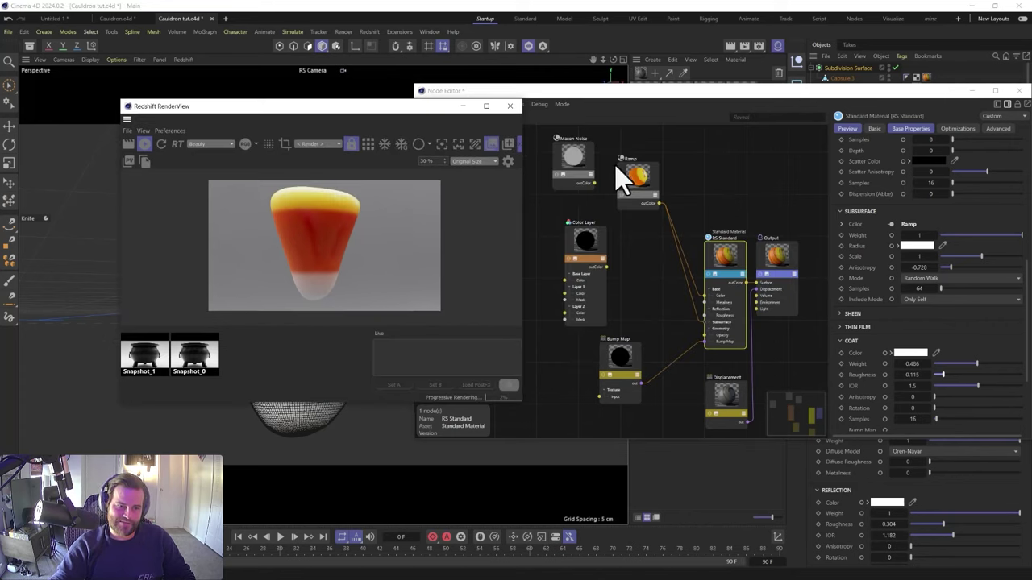
left_click(1018, 91)
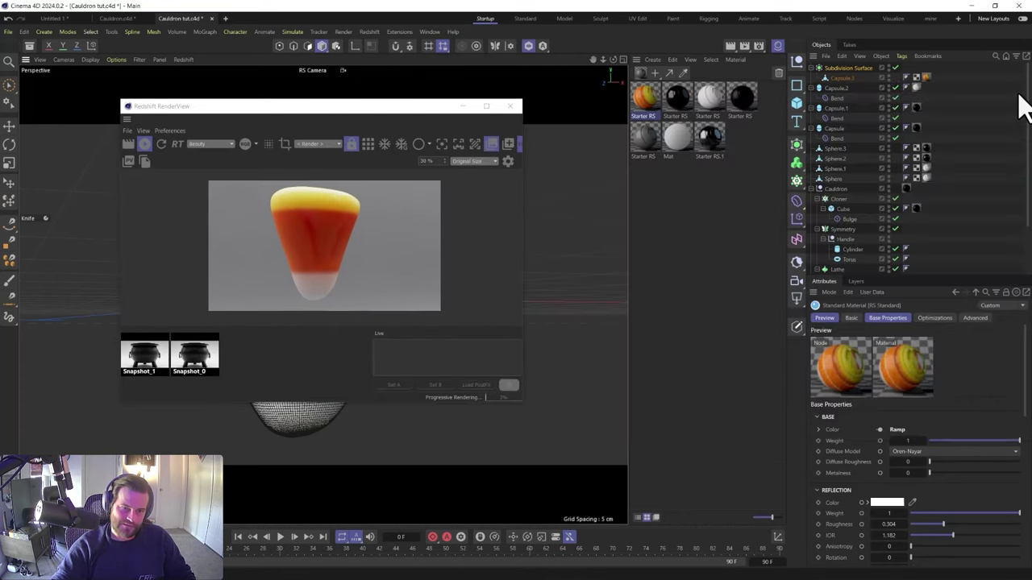
left_click(839, 70)
right_click(838, 71)
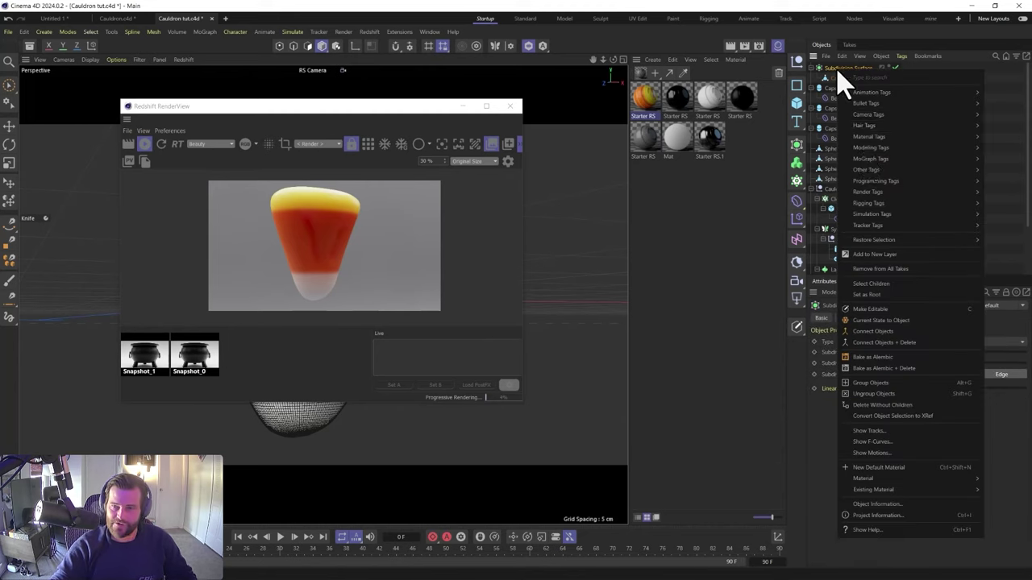
left_click(871, 355)
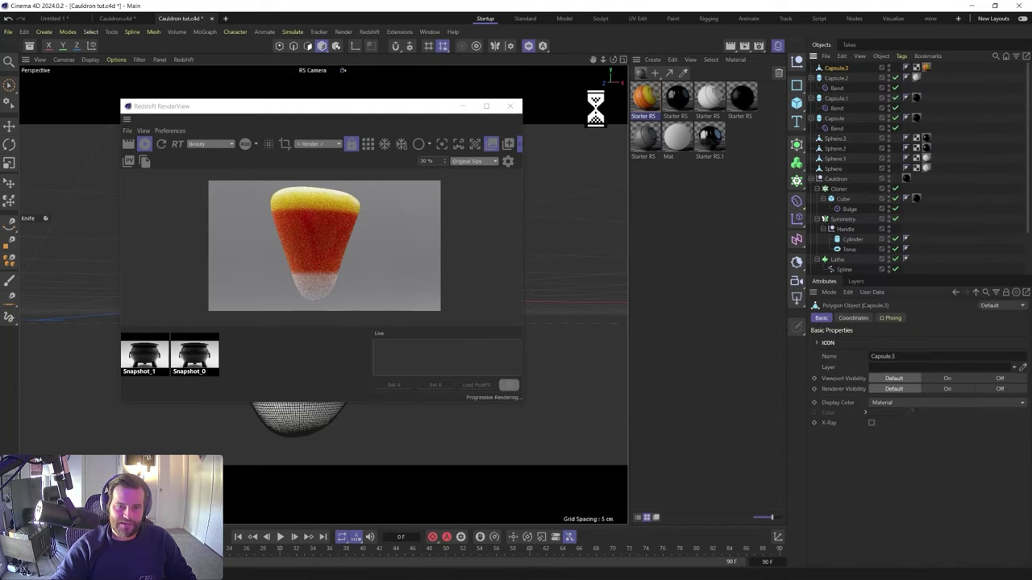
left_click(515, 110)
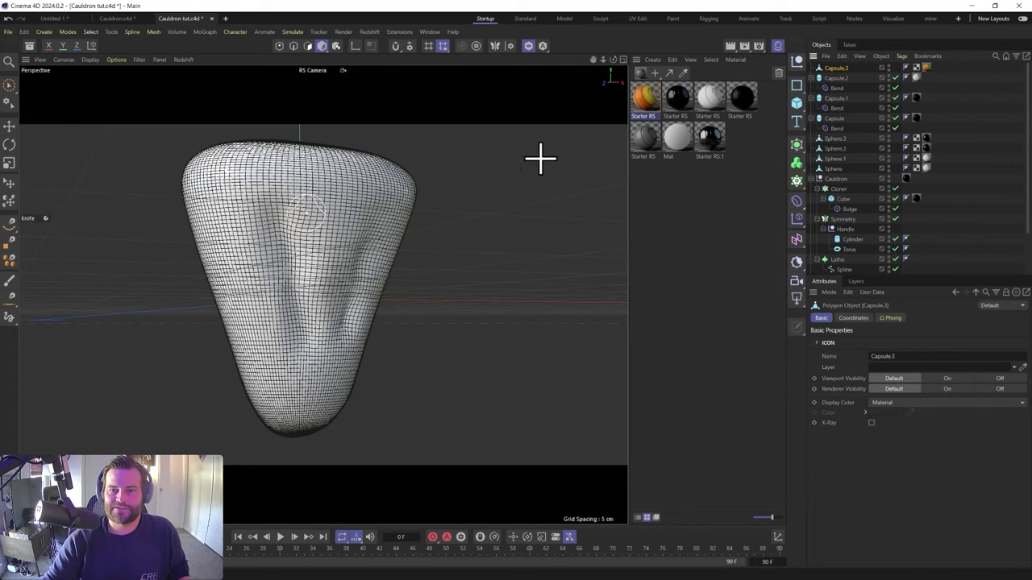
Place the capsule in a Remesh generator with 40% mesh density and collapse them using Connect Objects + Delete
left_click(797, 143)
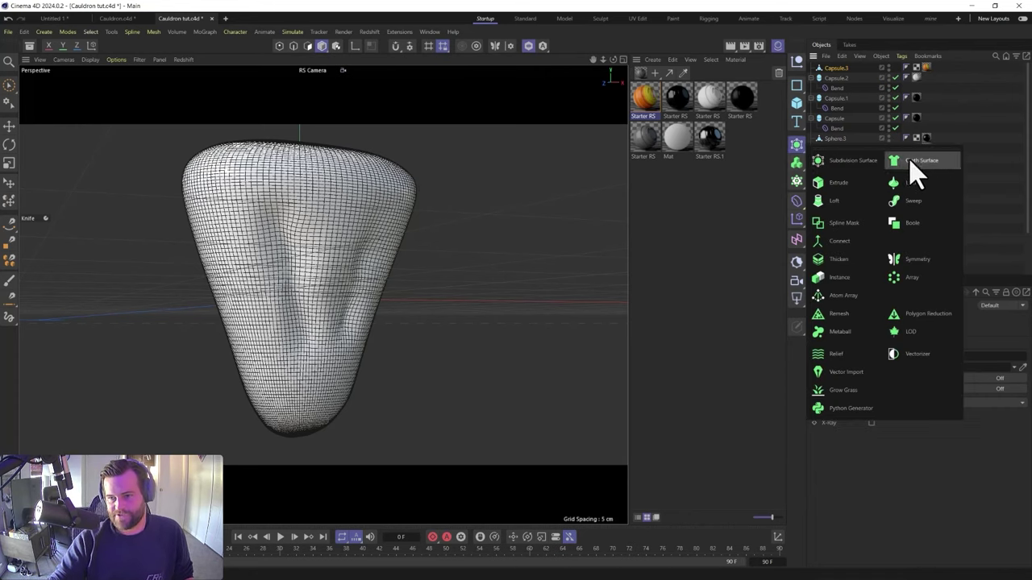
left_click(854, 314, "alt")
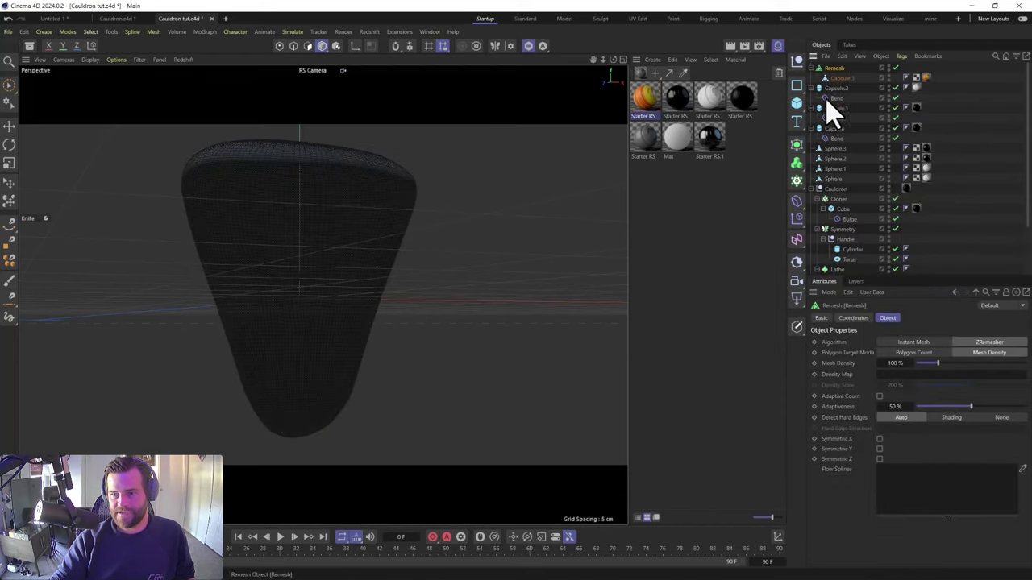
left_click(901, 363)
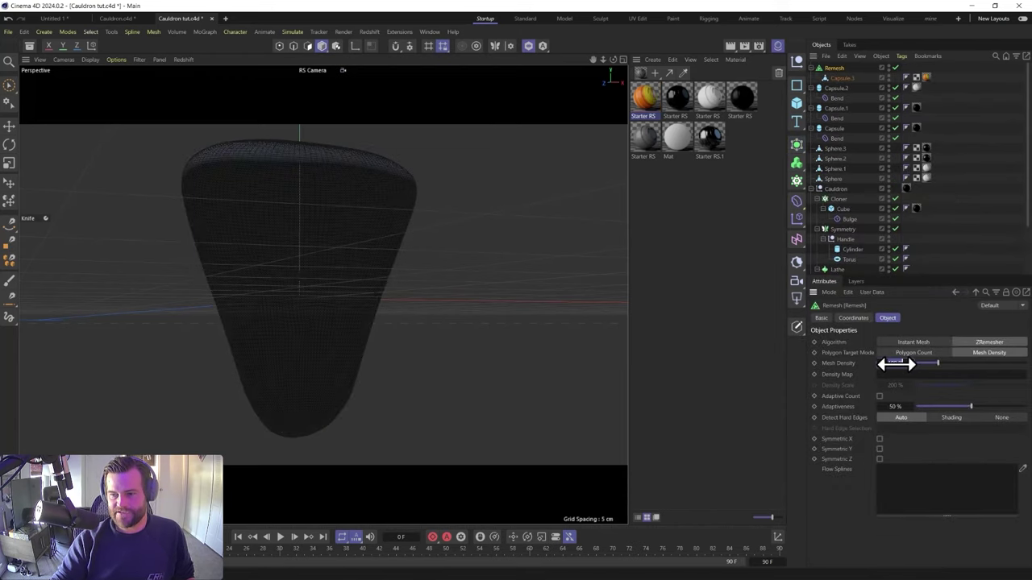
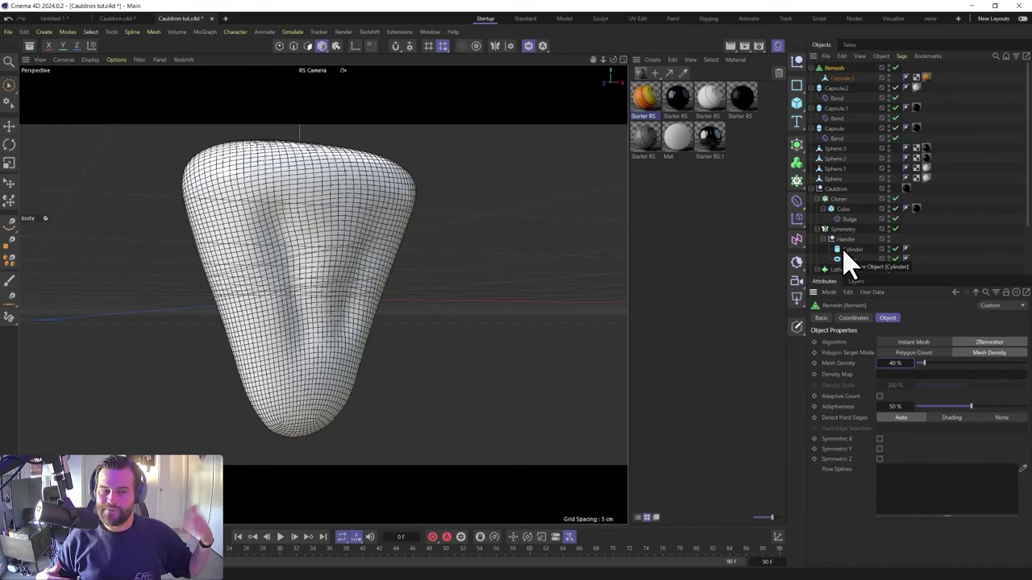
right_click(837, 80)
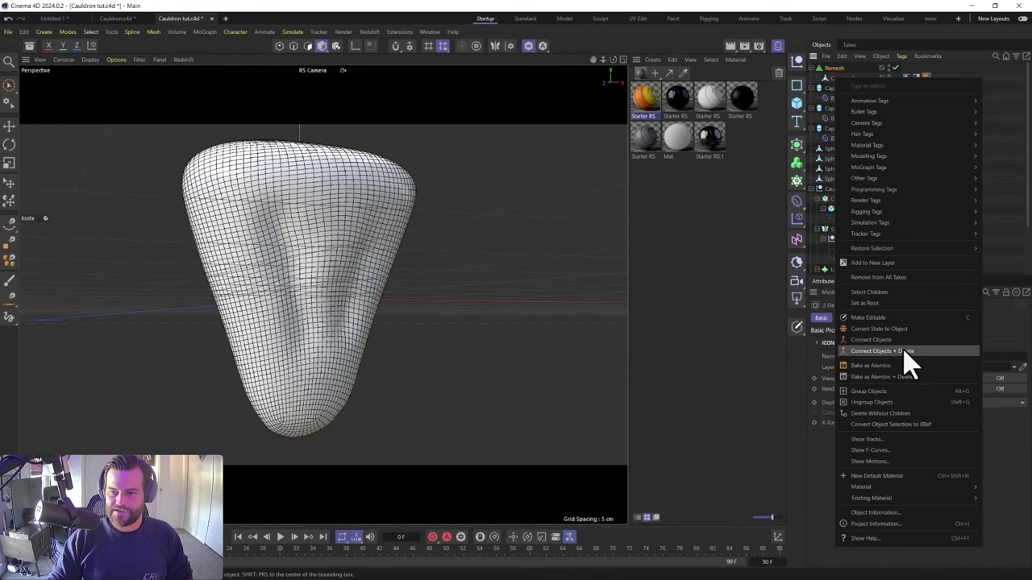
left_click(905, 359)
Rename the remeshed capsule object to CC and save the project
double_click(840, 69)
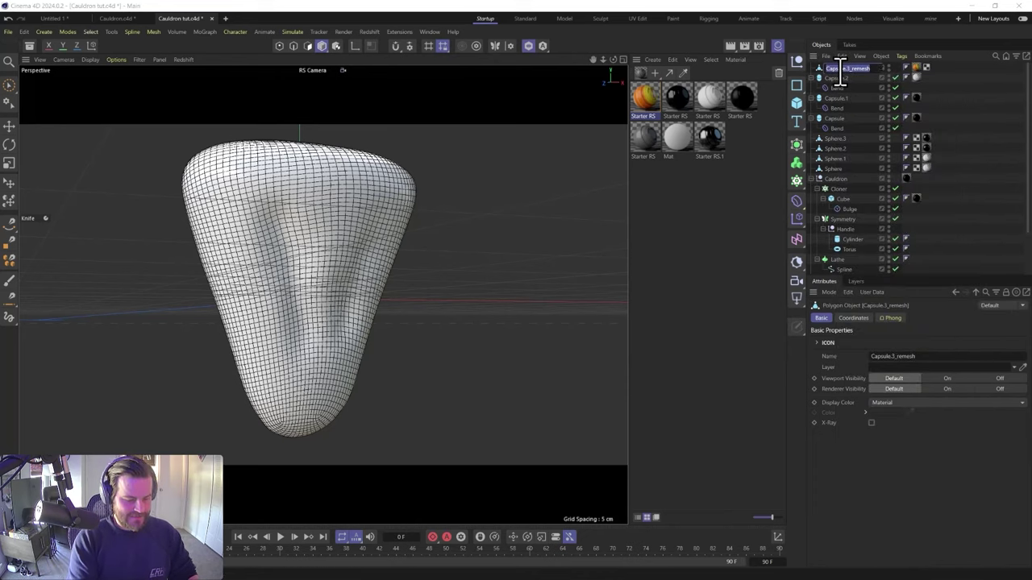
type("CC")
key("Return")
key("ctrl+s")
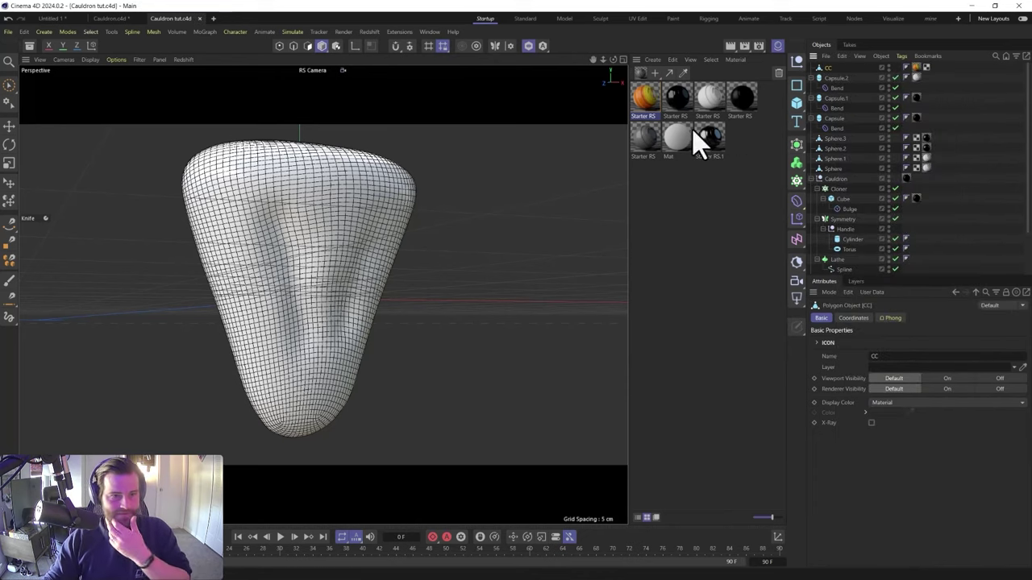
Switch to the four-view layout, turn off viewport solo mode and frame the whole cauldron in the perspective view
middle_click(312, 253)
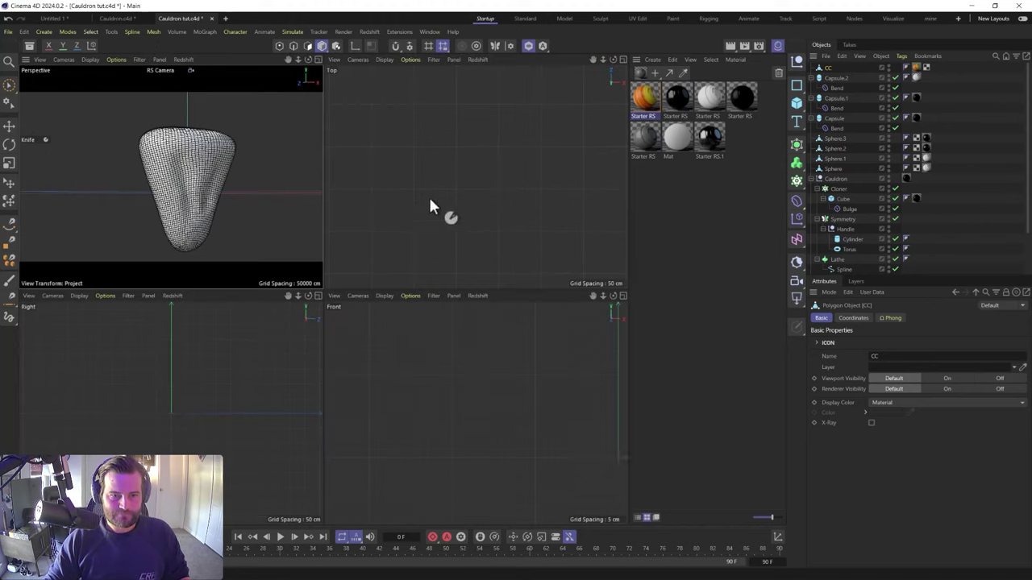
left_click(528, 46)
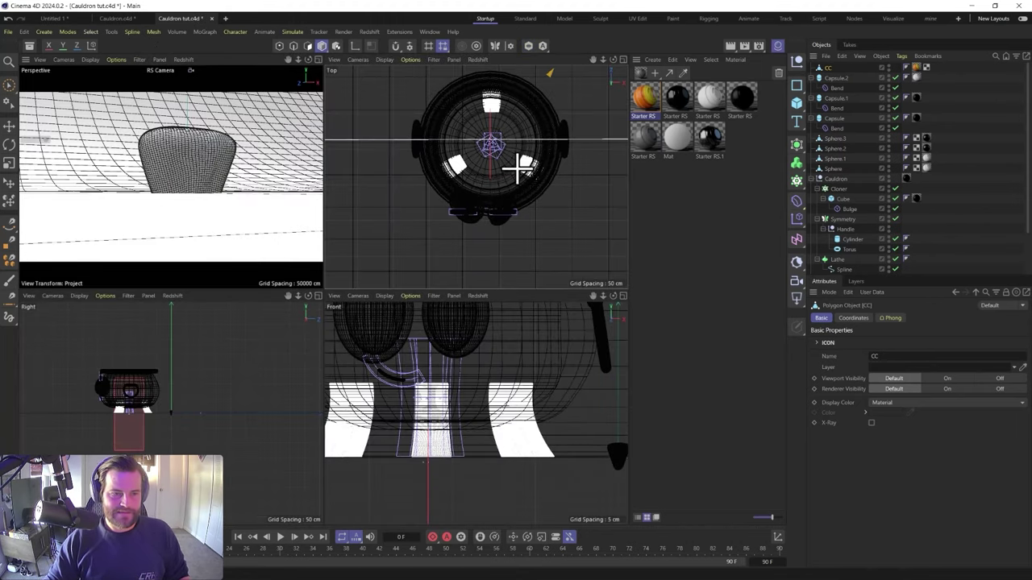
scroll(224, 150, "down", 1)
right_click_drag(238, 166, 494, 255, "alt")
middle_click_drag(283, 178, 232, 239, "alt")
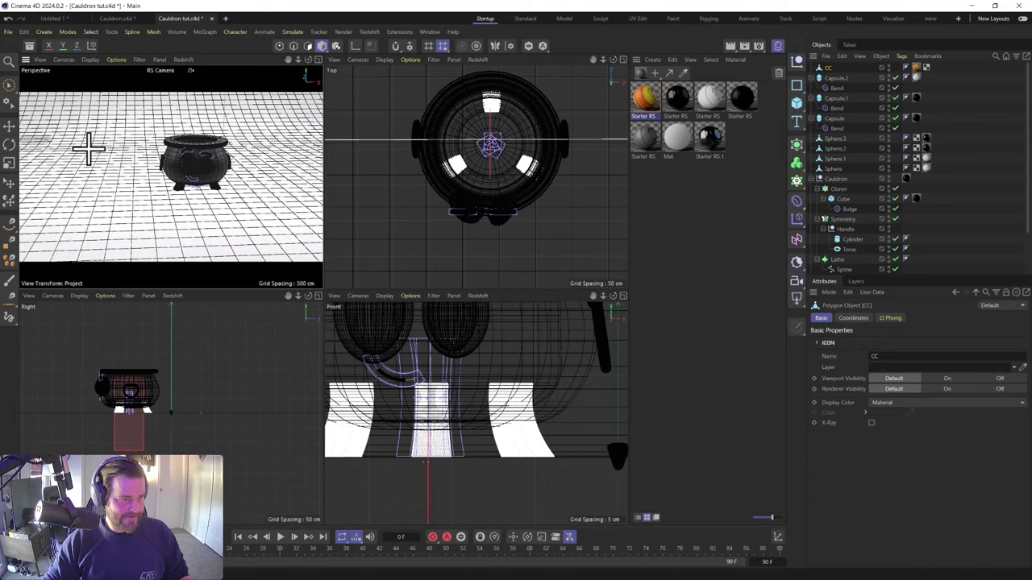
Create a Cloner and make the CC candy corn object its child
left_click(9, 184)
left_click(244, 189)
scroll(237, 184, "up", 4)
scroll(209, 179, "down", 3)
scroll(211, 193, "up", 2)
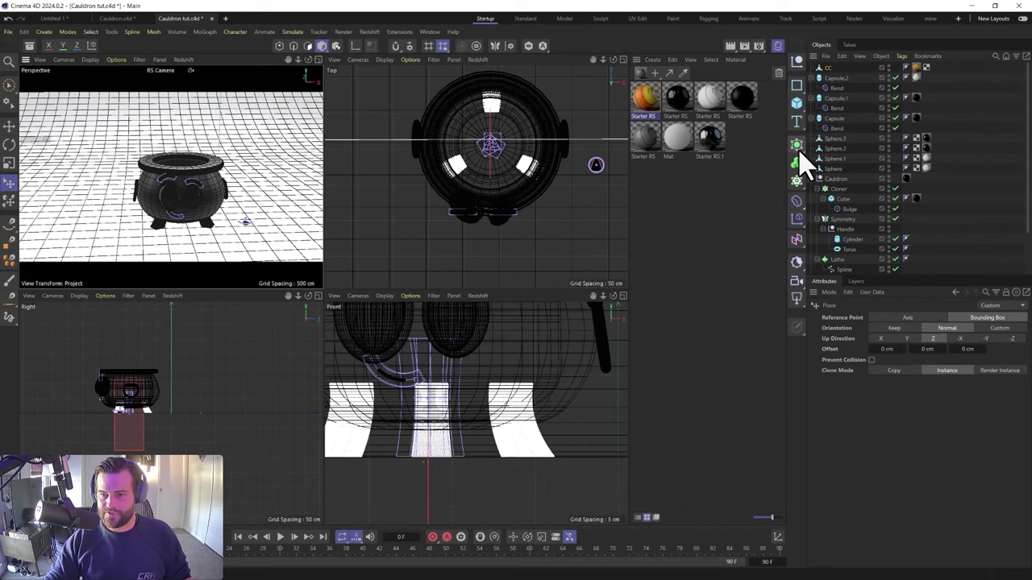
left_click(796, 180)
left_click_drag(830, 68, 840, 79)
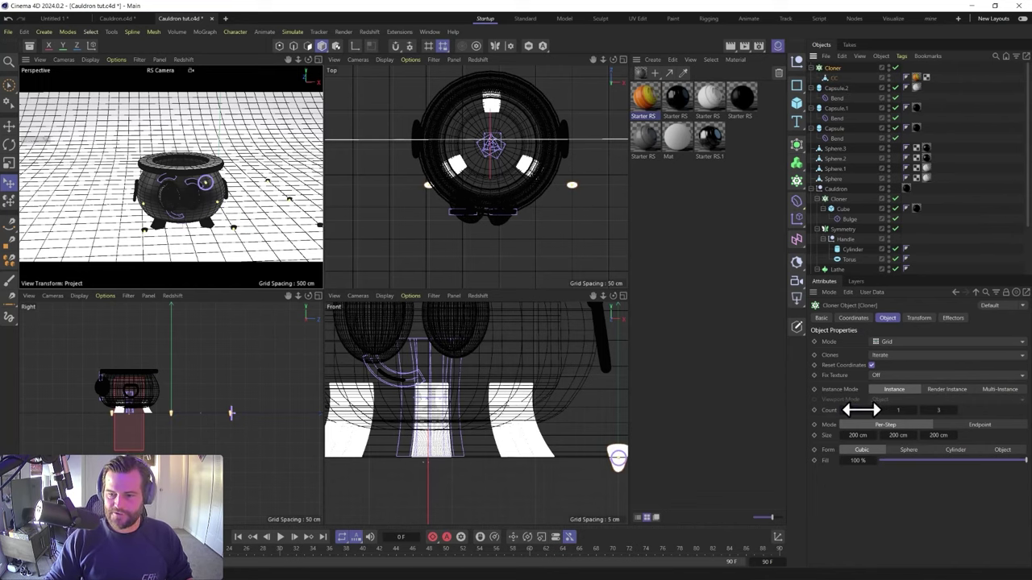
Set the candy corn Cloner's per-step grid size to 15 cm on all three axes
left_click(858, 435)
type("15")
left_click(937, 435)
type("15")
key("Return")
left_click(907, 434)
type("15")
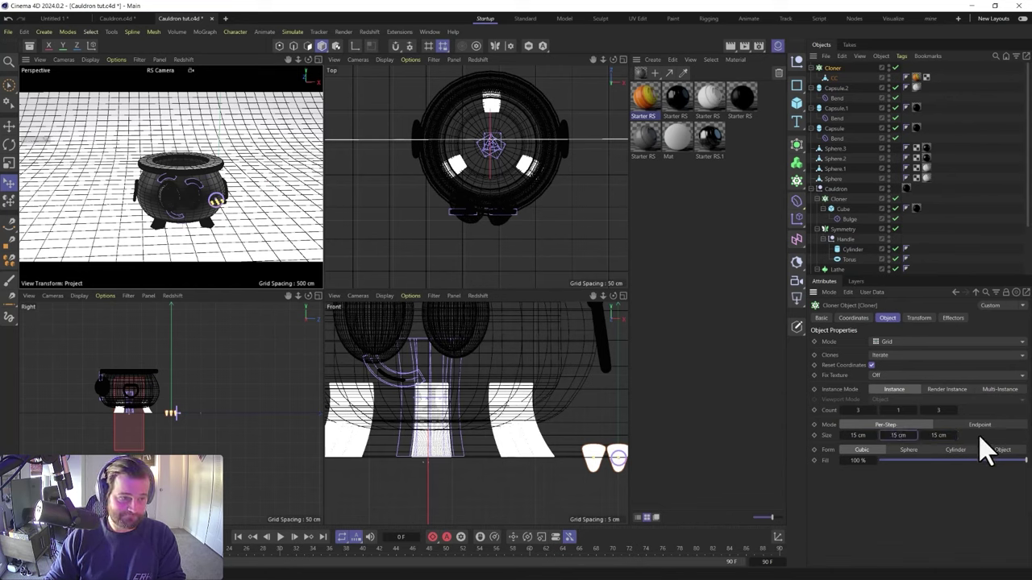
Set the candy corn Cloner's grid count to 8 × 30 × 8
left_click(860, 411)
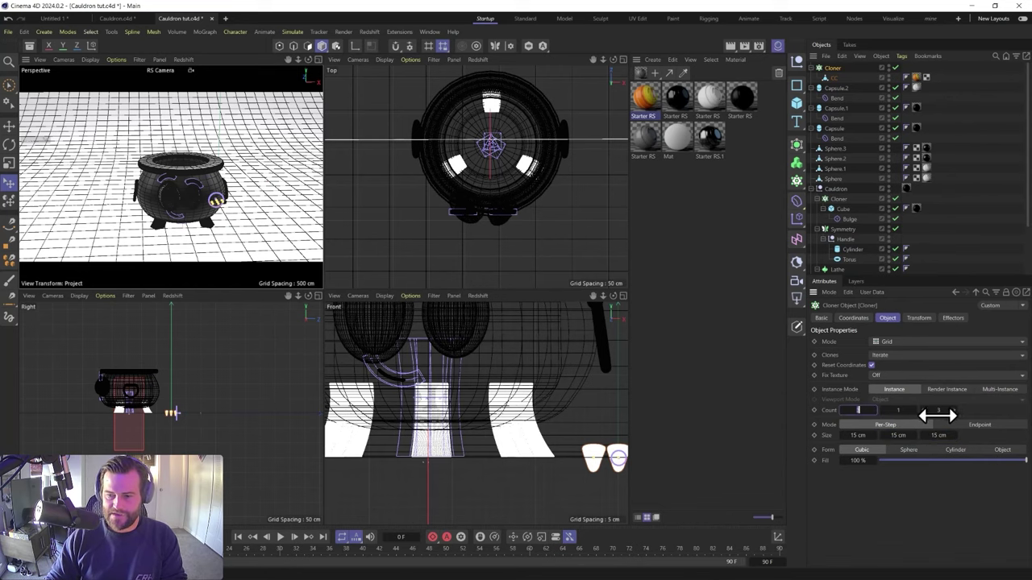
type("8")
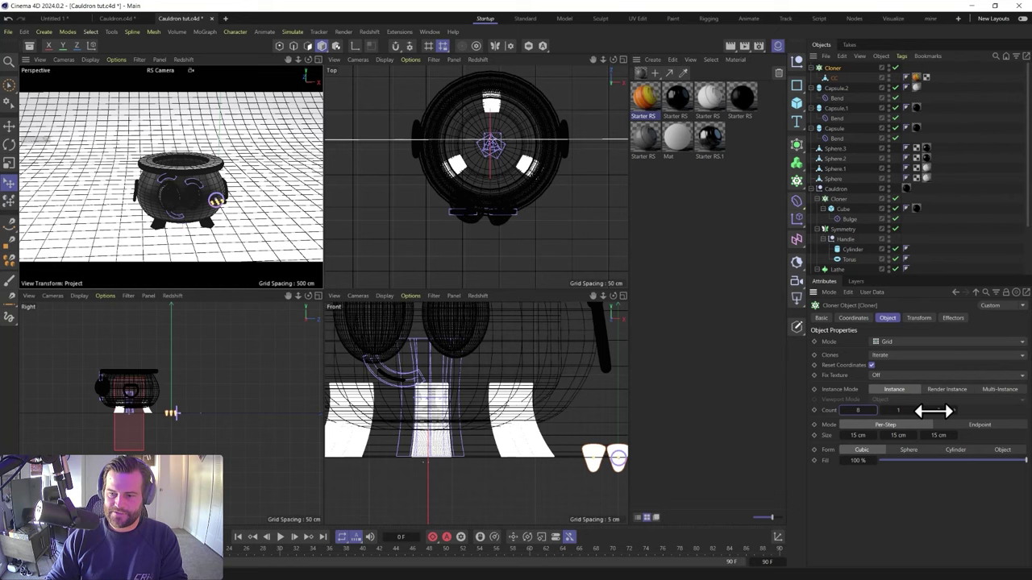
left_click(937, 410)
type("8")
left_click(901, 410)
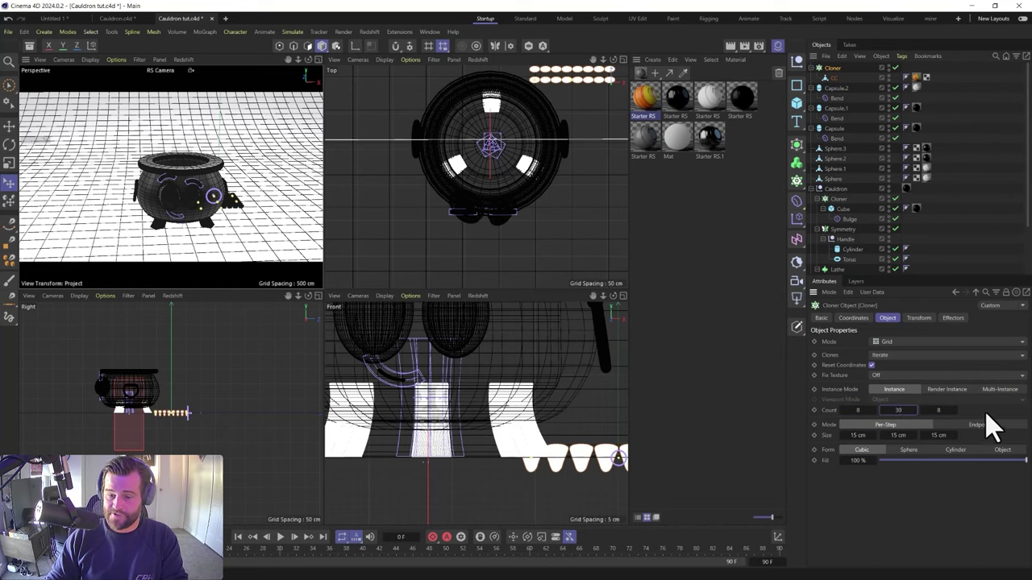
type("30")
key("Return")
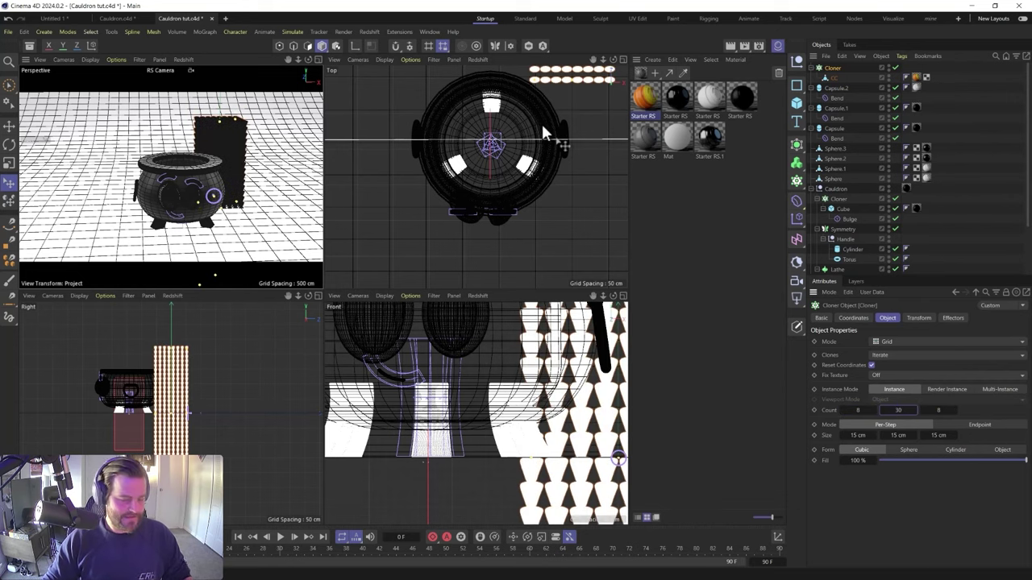
Center the candy corn Cloner over the cauldron and raise it above the opening
key("e")
scroll(544, 131, "down", 3)
left_click_drag(555, 103, 548, 128)
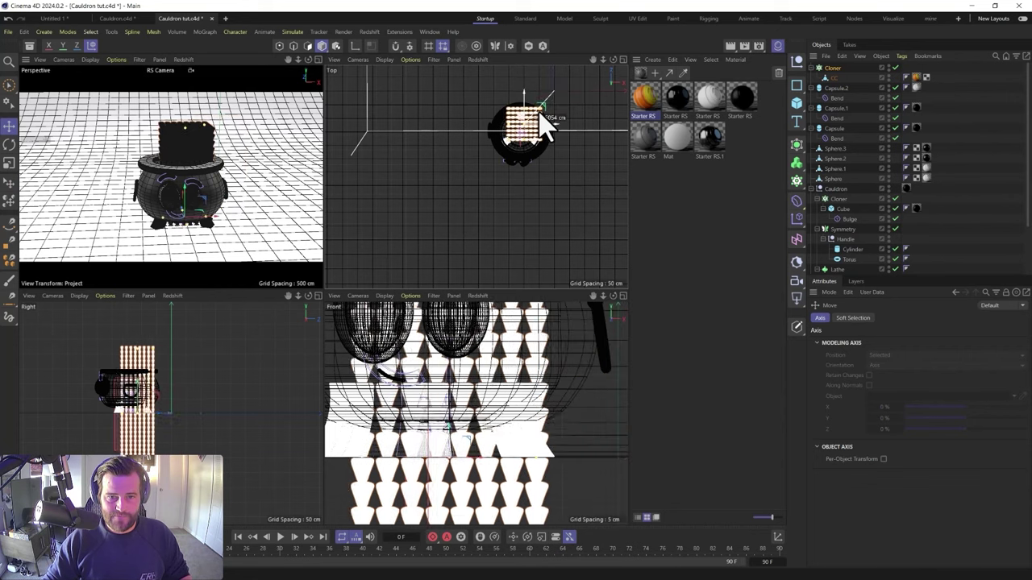
left_click_drag(185, 184, 180, 80)
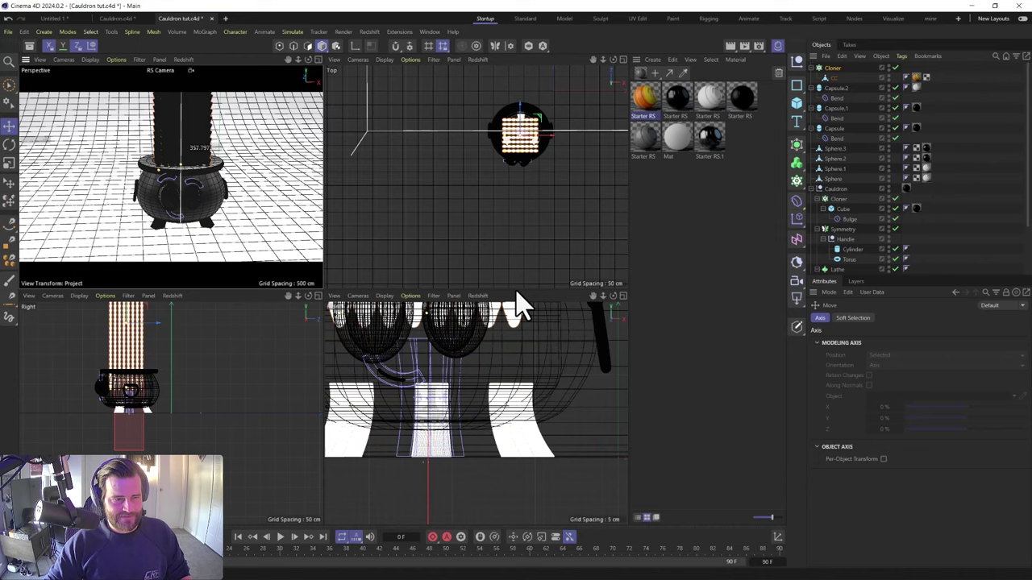
Set the Cloner's vertical count to 20 and lower the block of clones to just above the cauldron's rim
left_click(865, 67)
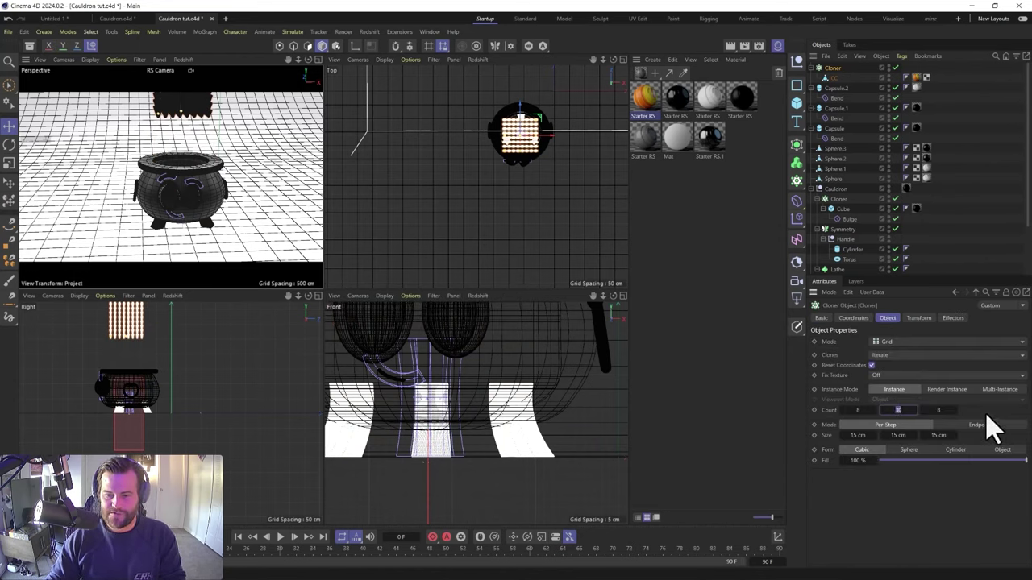
type("20")
key("Return")
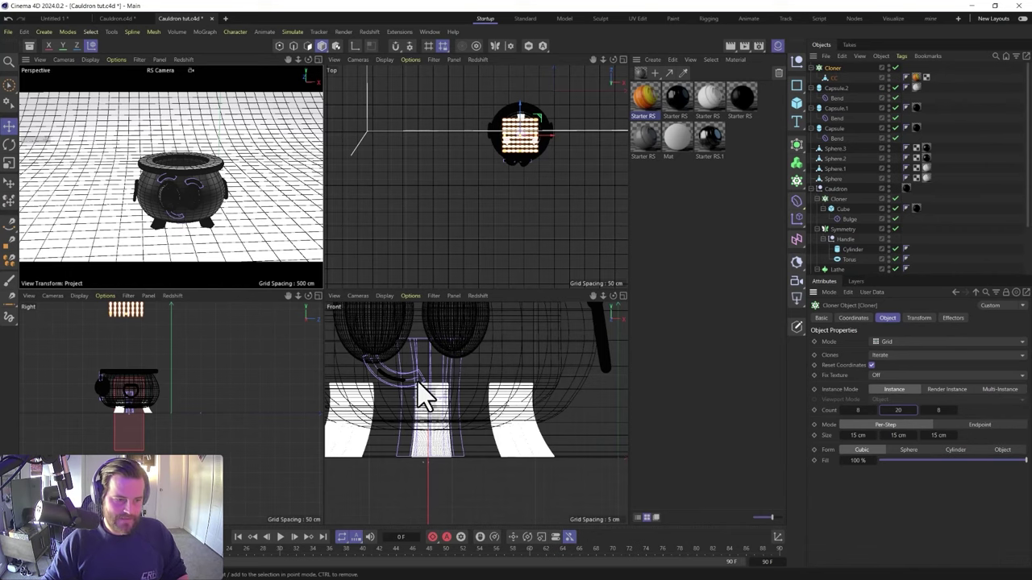
scroll(163, 337, "down", 5)
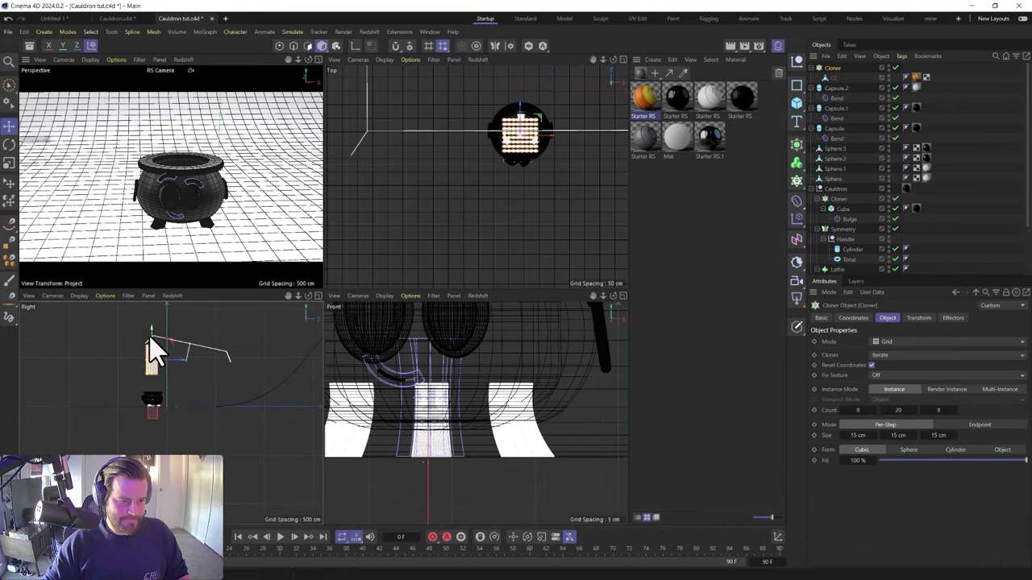
left_click_drag(151, 339, 151, 353)
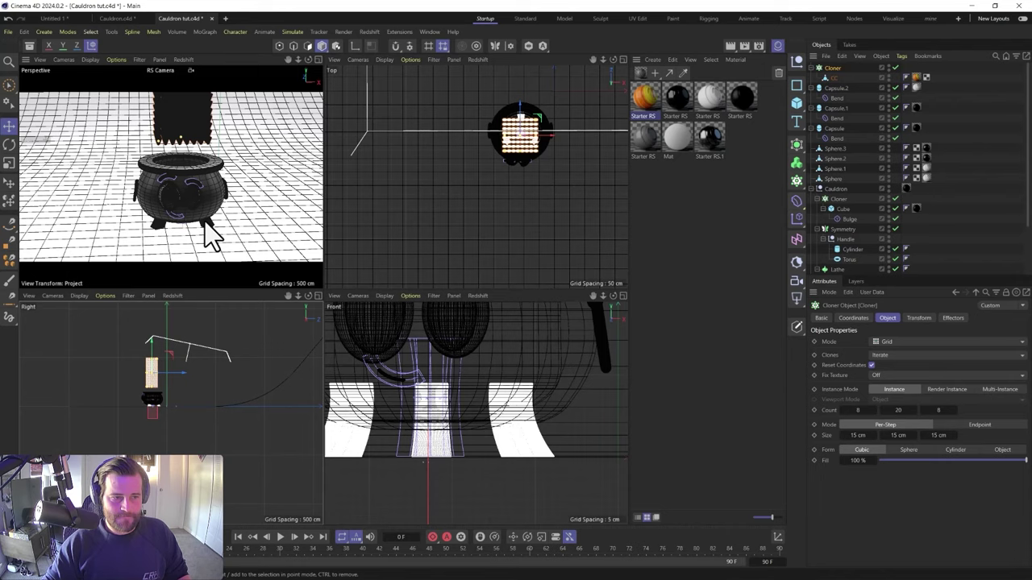
scroll(202, 211, "up", 2)
scroll(202, 194, "up", 5)
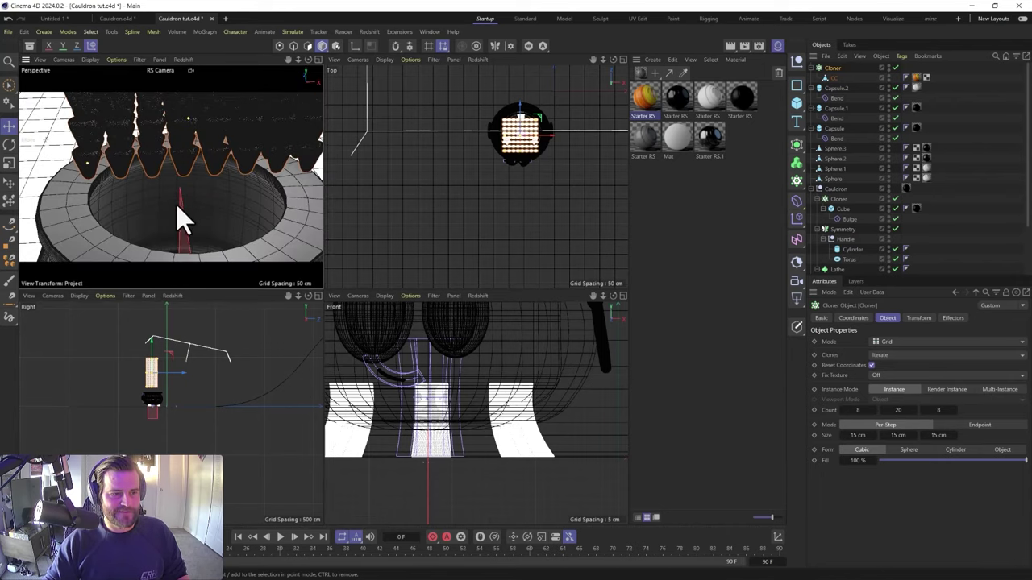
Set the Cloner's two horizontal counts to 5 each so the candy column fits inside the cauldron's opening
left_click(857, 411)
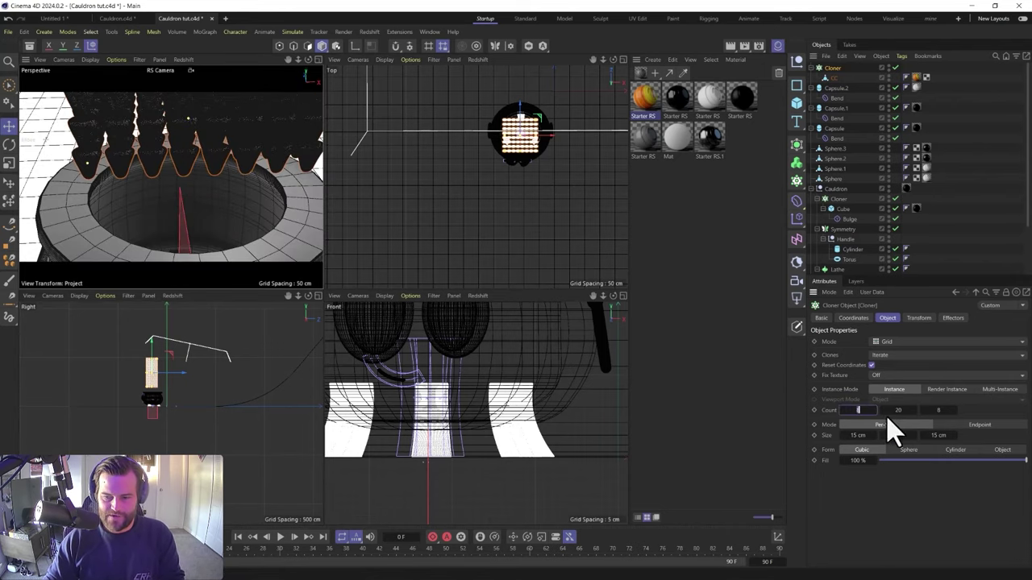
type("5")
left_click(945, 412)
type("5")
key("Return")
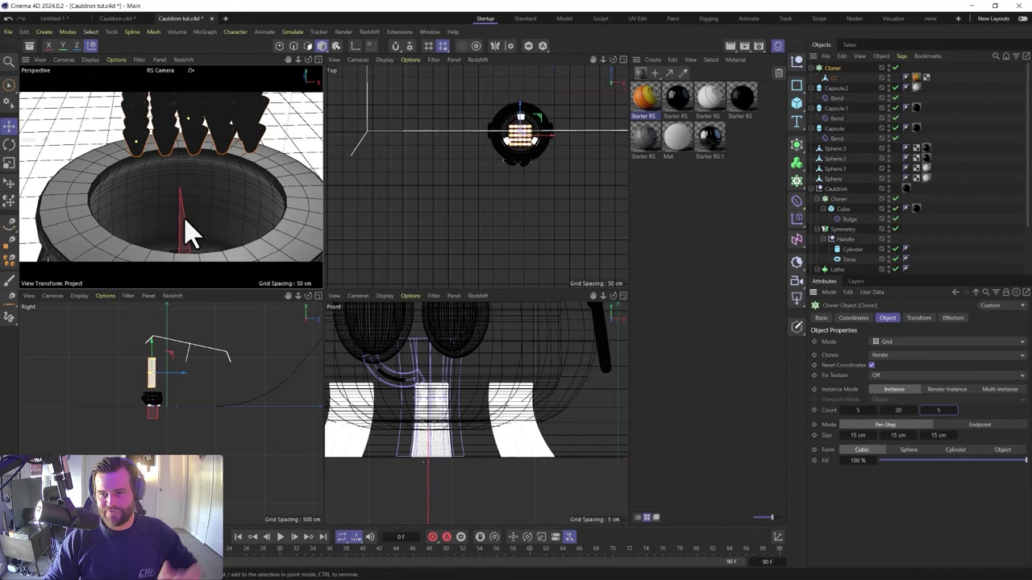
Add a cylinder, centre it inside the cauldron just below the rim, and flatten it to about 23.5 cm high
left_click(796, 103)
left_click(896, 122)
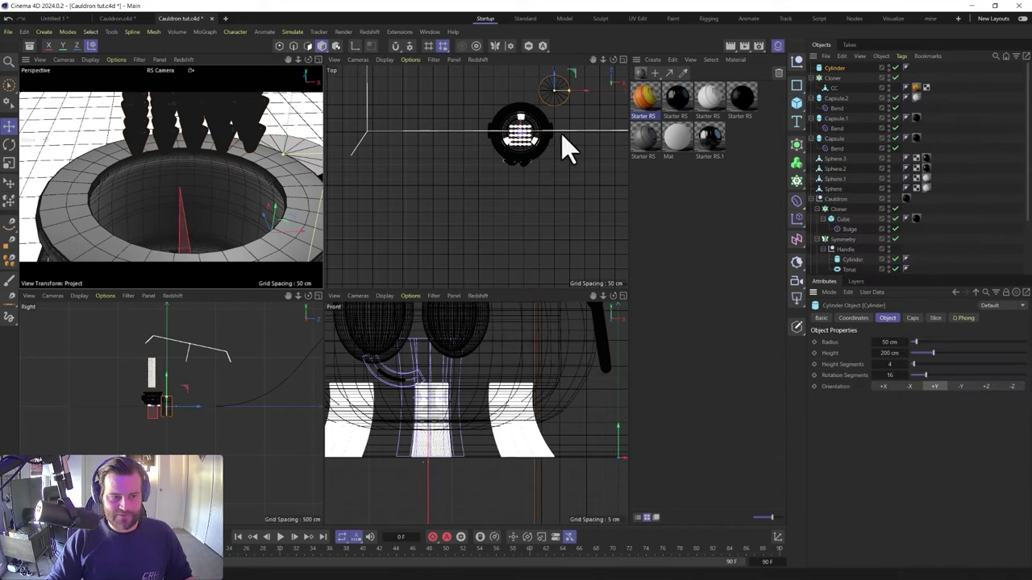
left_click_drag(200, 244, 198, 244)
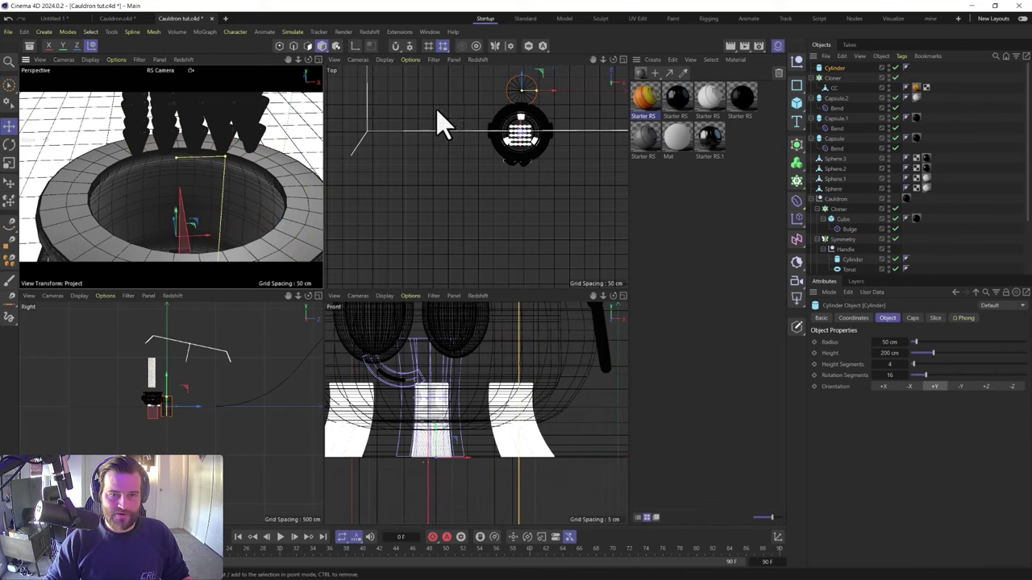
left_click_drag(538, 71, 546, 129)
scroll(155, 397, "up", 6)
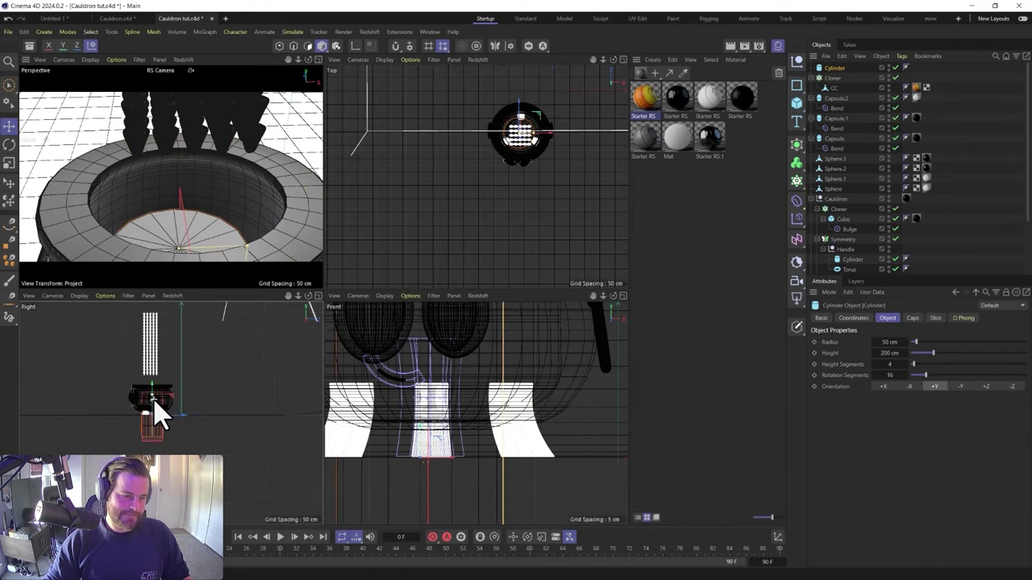
left_click_drag(154, 436, 143, 364)
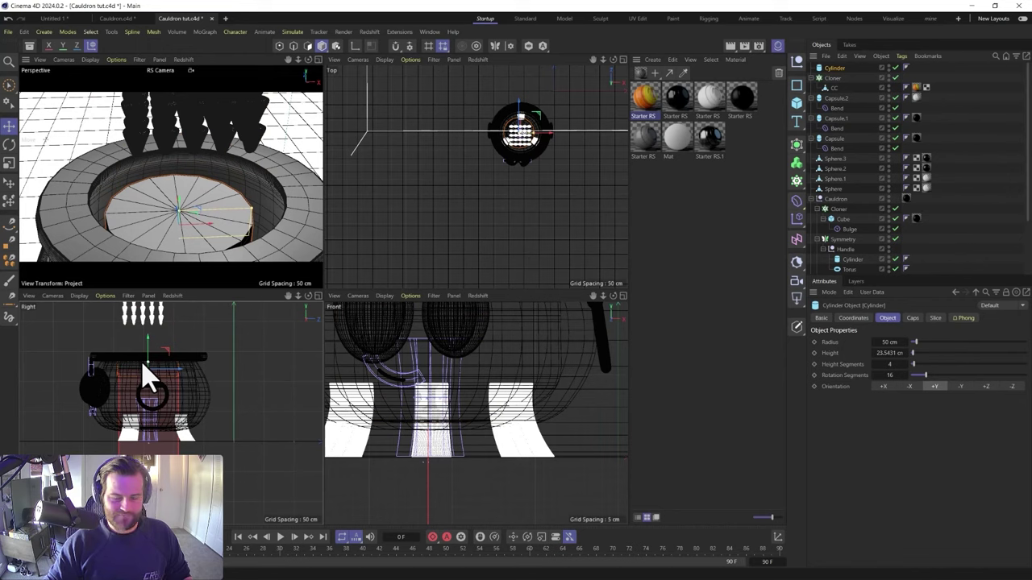
Set the cylinder's height to 20 cm and its height and rotation segments to 64 each
key("Return")
left_click(889, 364)
type("64")
key("Tab")
type("64")
key("Return")
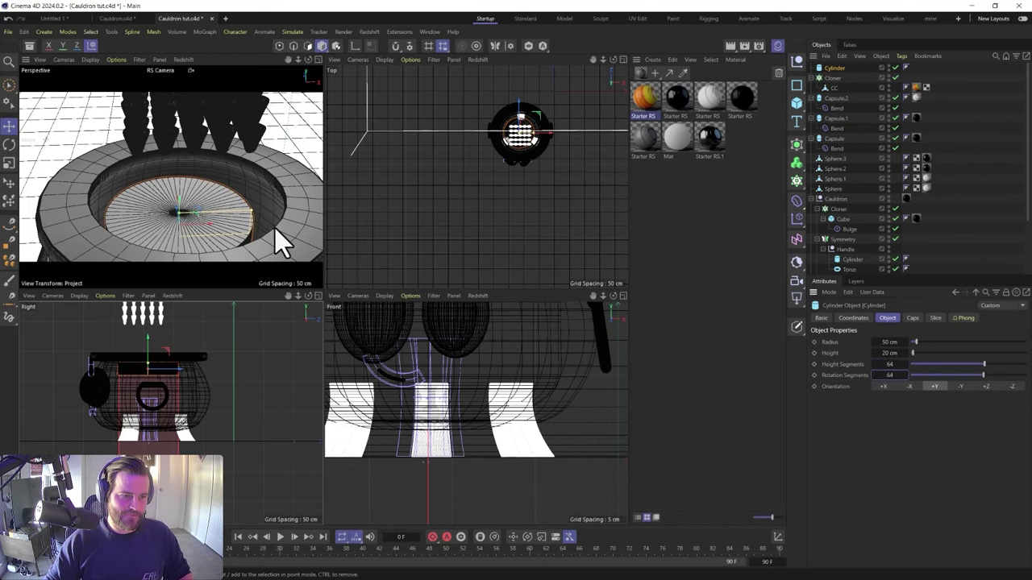
Widen the cylinder to a radius of about 75.8 cm so it fills the cauldron's opening
left_click_drag(252, 212, 293, 210)
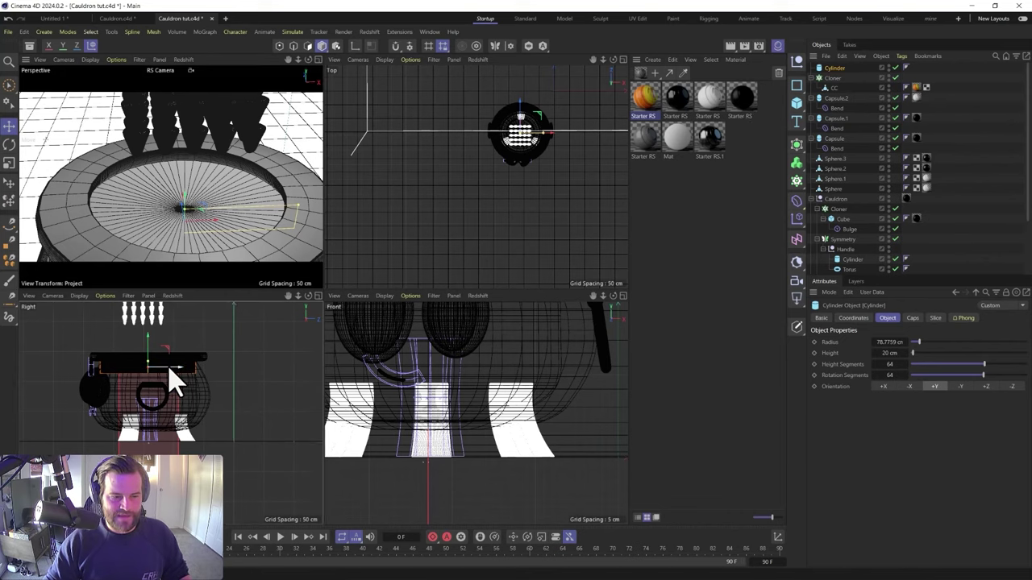
scroll(168, 368, "up", 5)
scroll(248, 373, "down", 2)
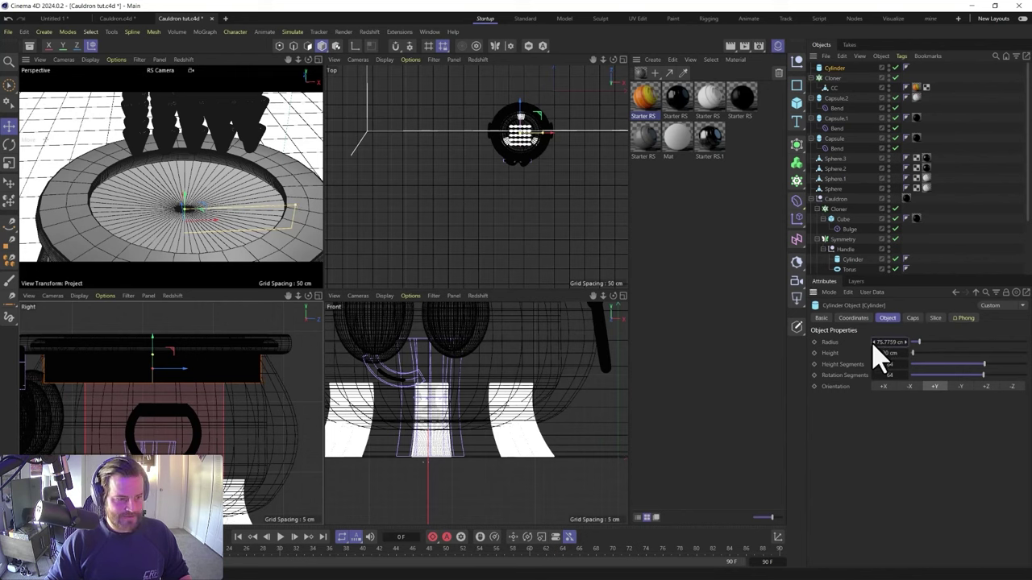
Raise the cylinder's cap segments to 9
left_click_drag(181, 214, 281, 160, "alt")
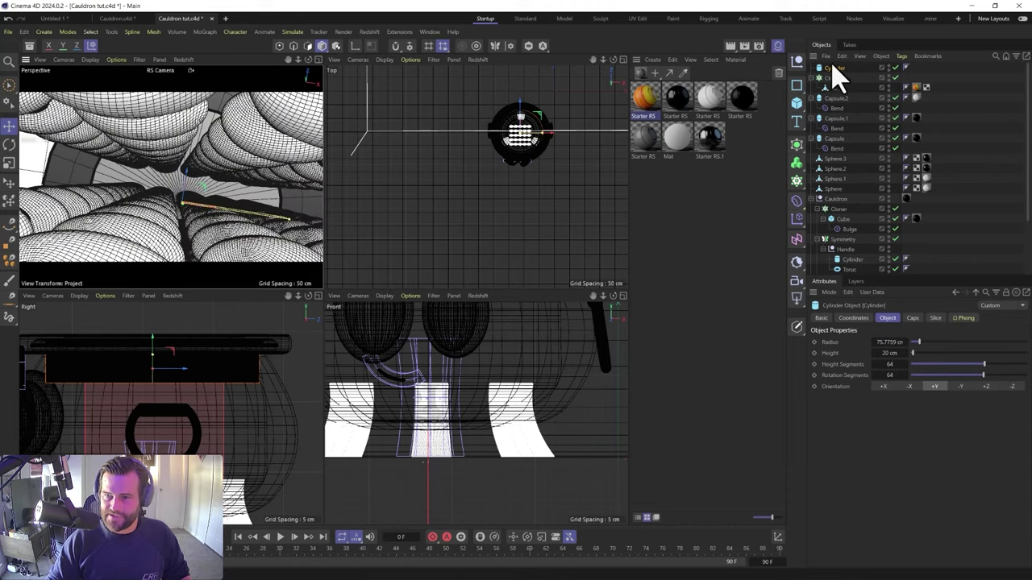
left_click(912, 317)
left_click_drag(892, 352, 945, 351)
Set the candy cloner's vertical spacing per step to 18 cm
left_click_drag(159, 175, 183, 69, "alt")
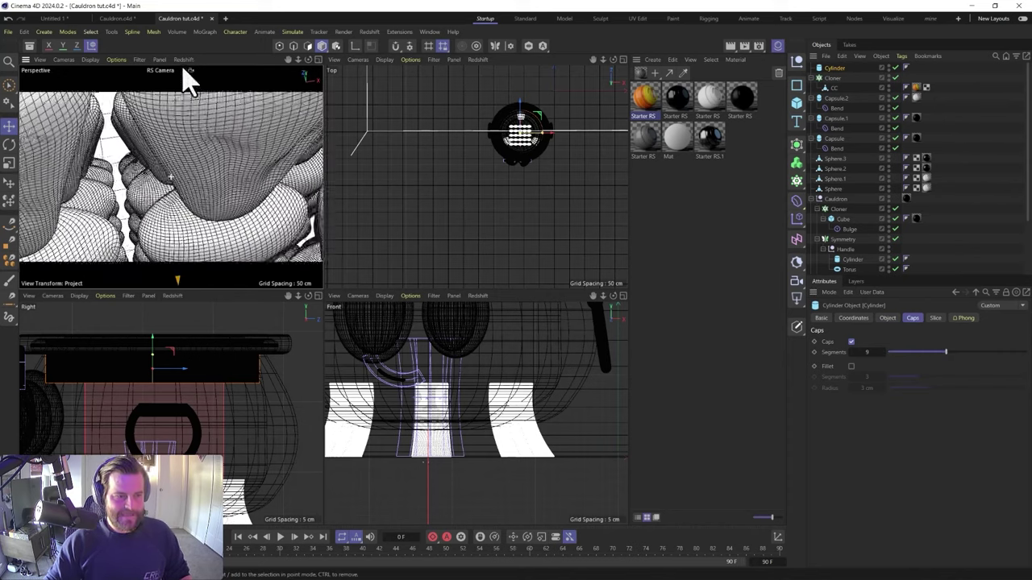
scroll(207, 249, "down", 10)
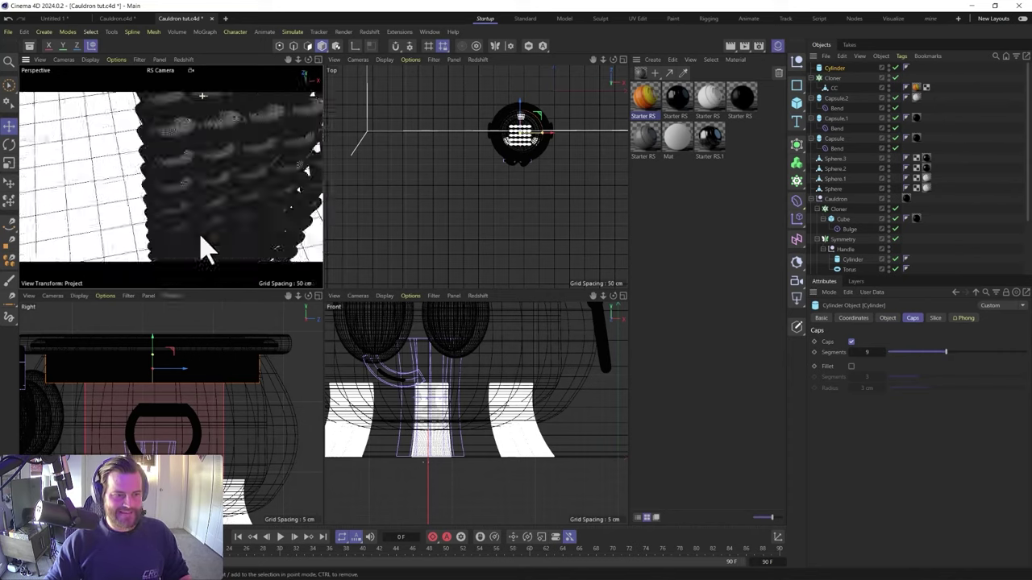
left_click(833, 77)
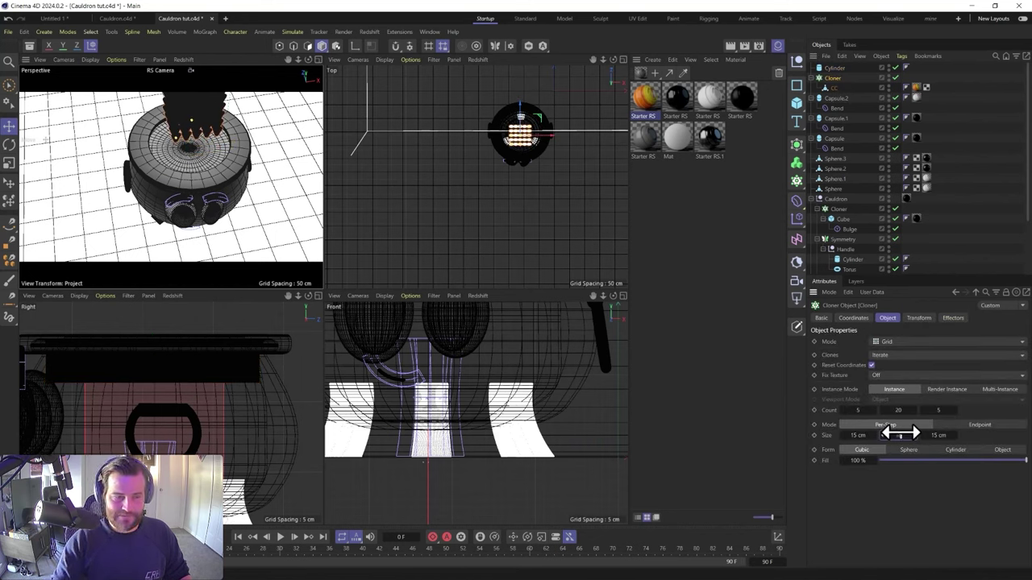
left_click_drag(900, 434, 904, 432)
scroll(190, 161, "up", 4)
scroll(175, 151, "down", 3)
Add a Collider simulation tag to the new cylinder inside the cauldron
right_click(844, 72)
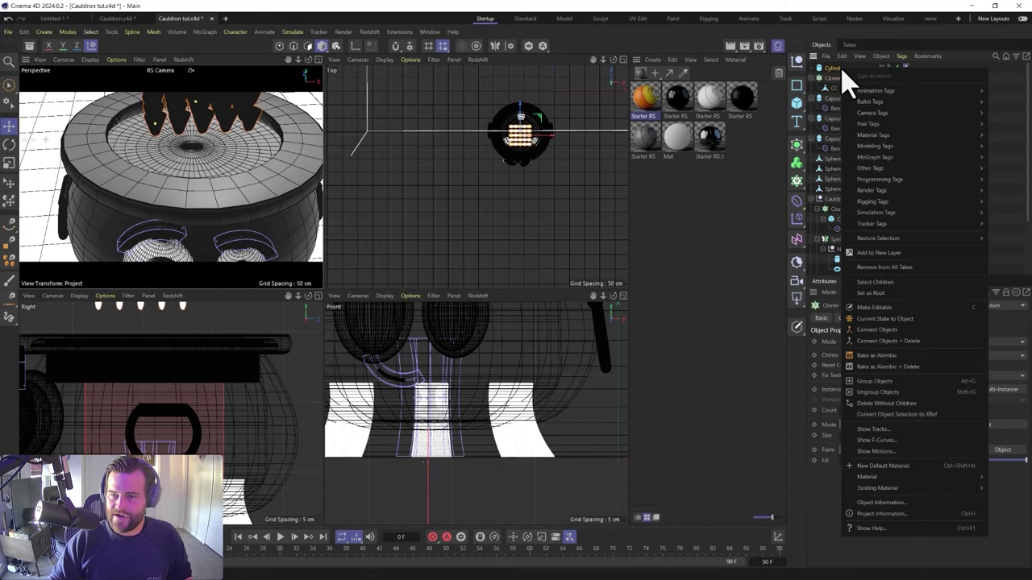
mouse_move(884, 214)
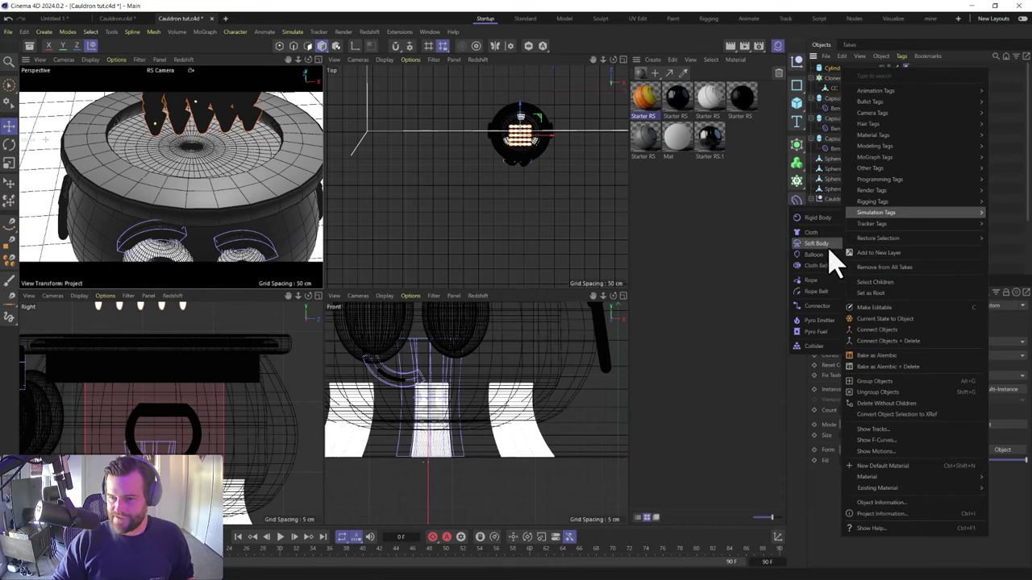
left_click(820, 346)
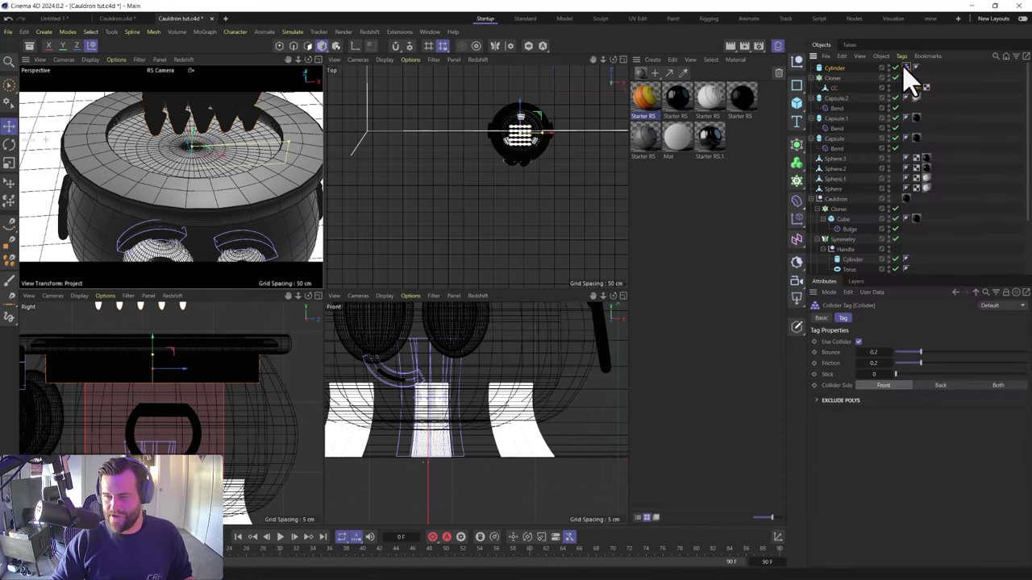
Copy the Collider tag to the capsules, spheres, Cauldron group, handle cylinder and torus, and Backdrop, and lower the fill cylinder slightly
mouse_move(957, 115)
left_mouse_down("ctrl")
mouse_move(952, 98)
mouse_move(927, 98)
mouse_move(933, 118)
left_mouse_up("ctrl")
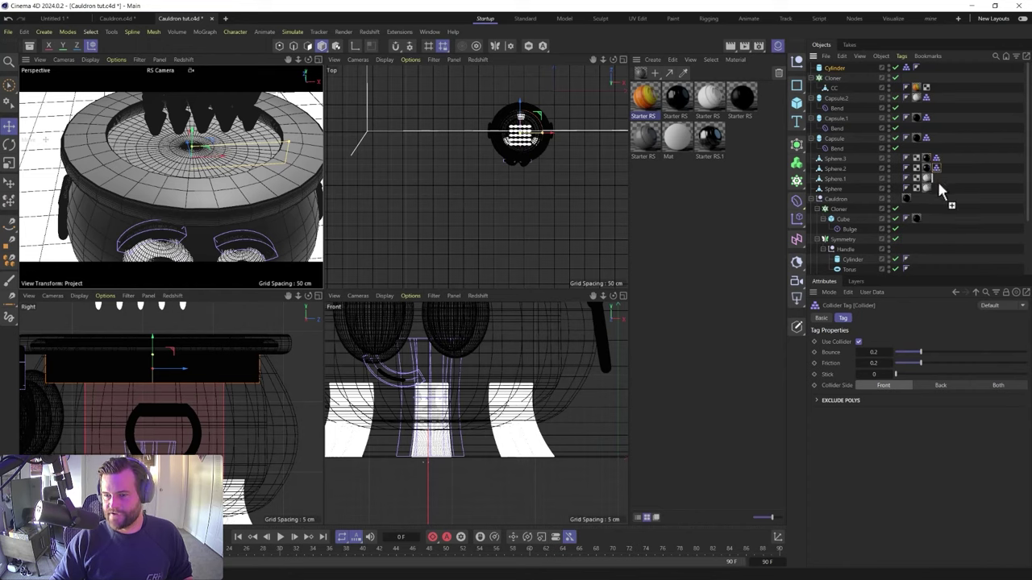
left_click_drag(942, 203, 921, 202, "ctrl")
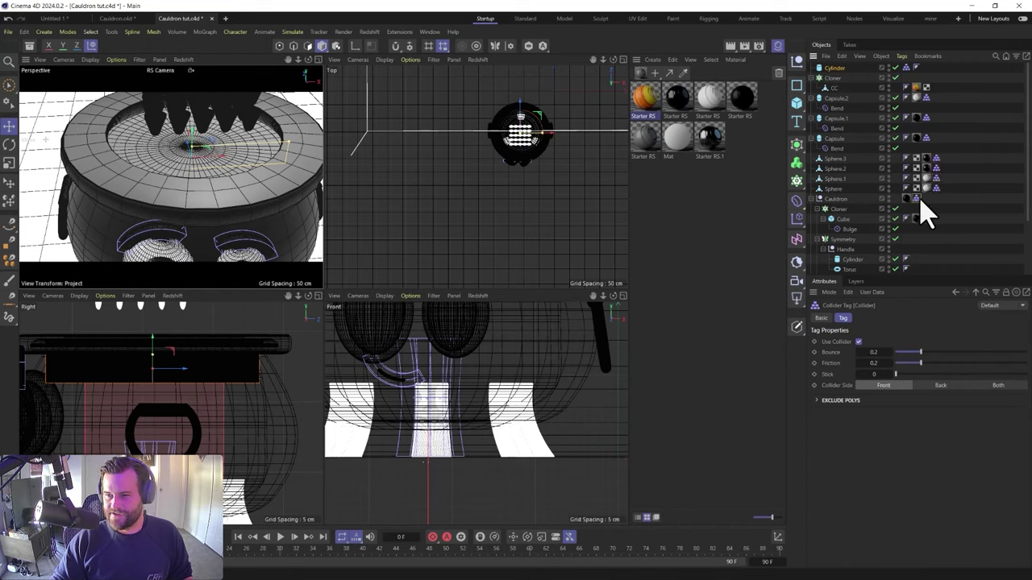
mouse_move(932, 249)
left_mouse_down("ctrl")
mouse_move(935, 259)
mouse_move(918, 257)
mouse_move(920, 269)
mouse_move(937, 265)
left_mouse_up("ctrl")
scroll(934, 249, "down", 3)
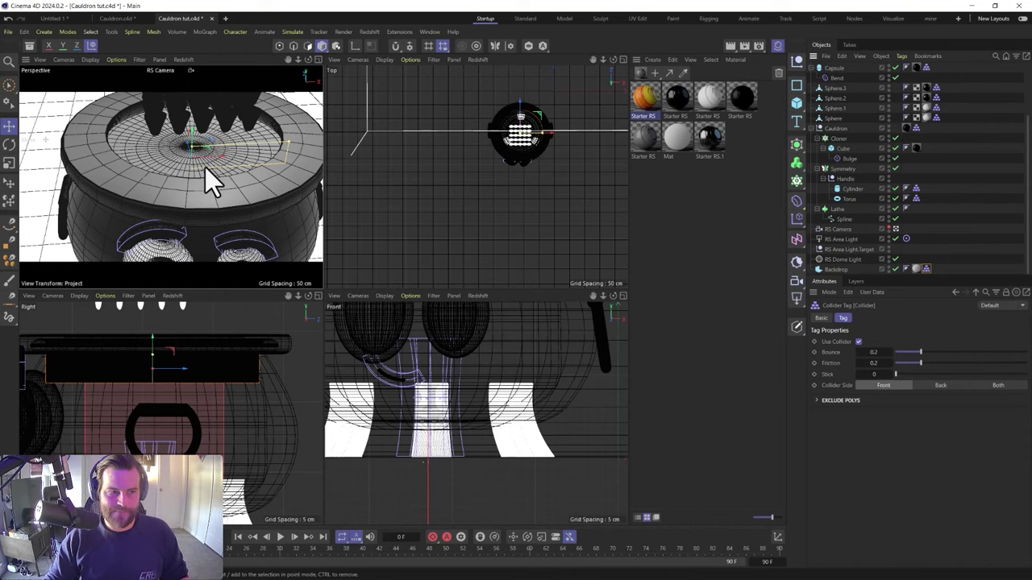
left_click(190, 148)
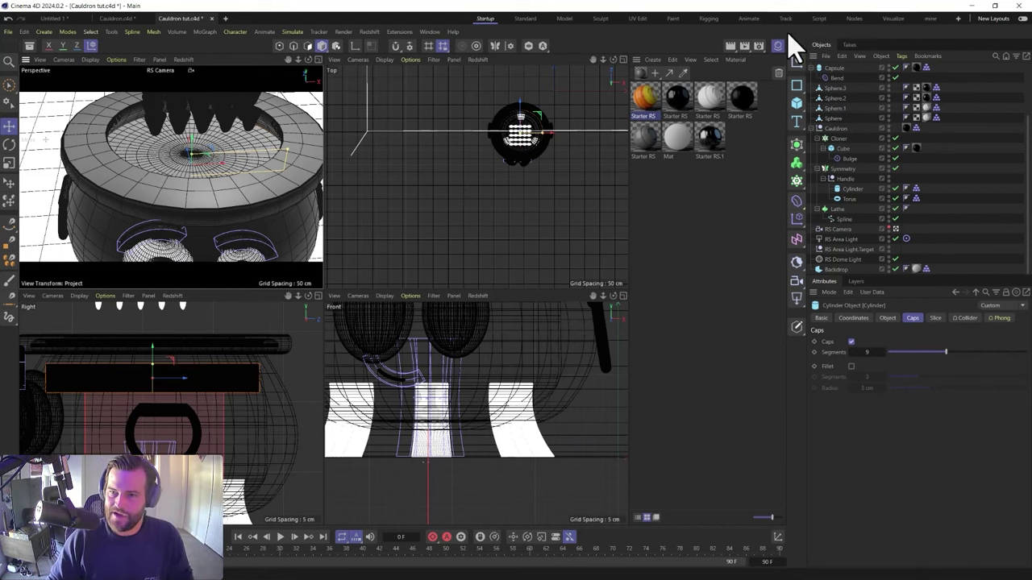
Add a Rigid Body simulation tag to the CC candy object inside the cloner
scroll(842, 116, "up", 3)
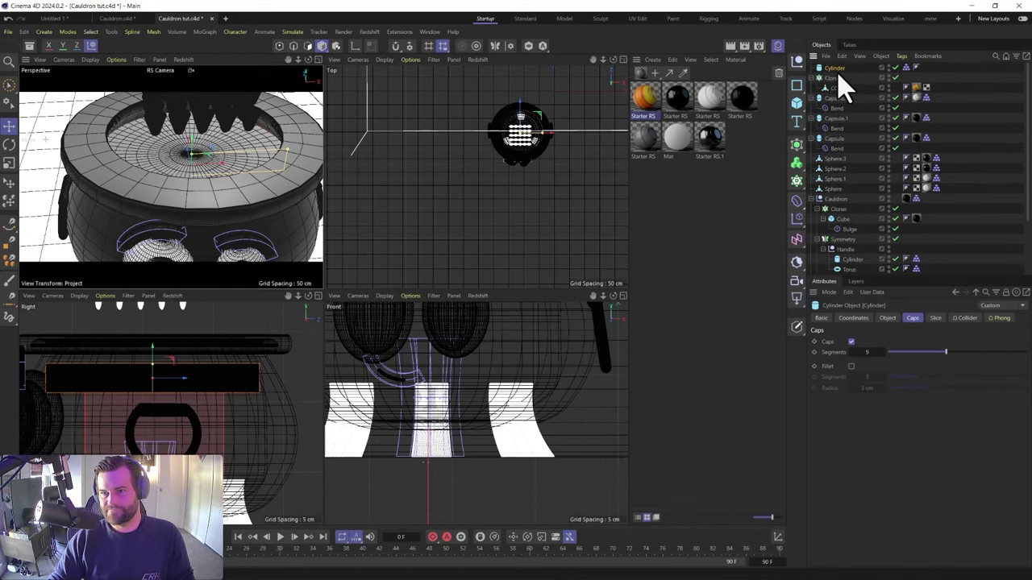
left_click(838, 97)
right_click(839, 96)
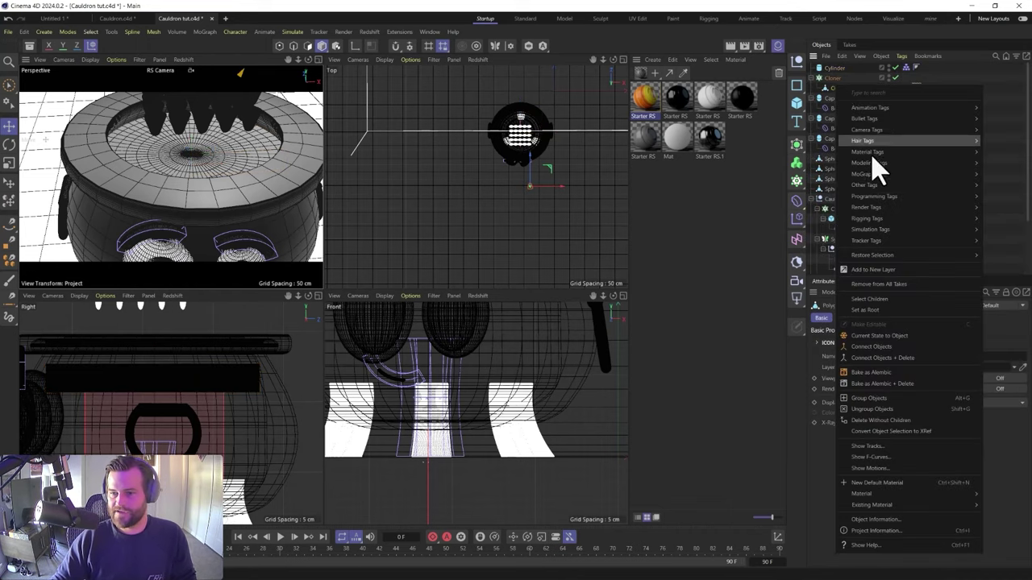
mouse_move(882, 232)
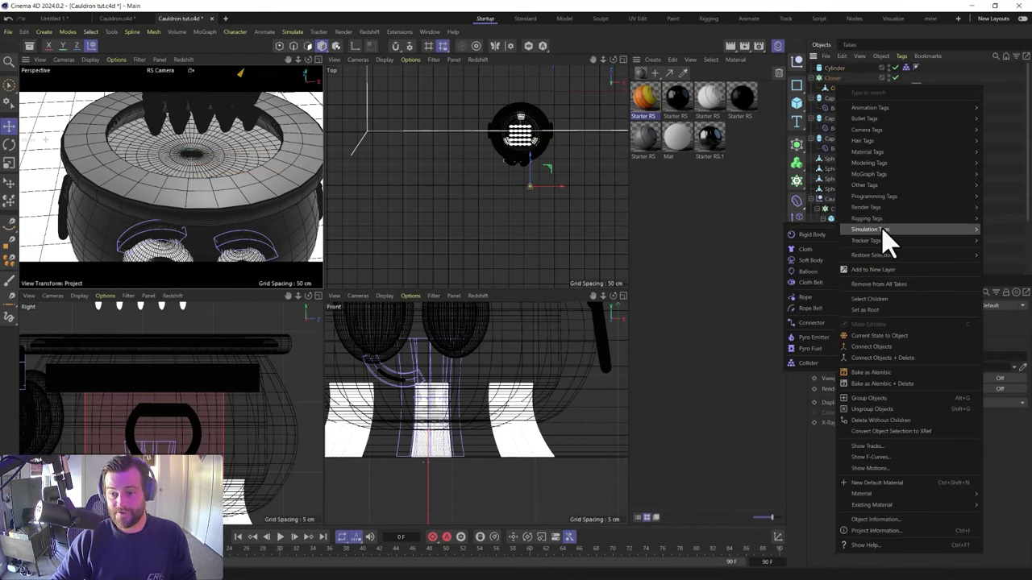
left_click(808, 234)
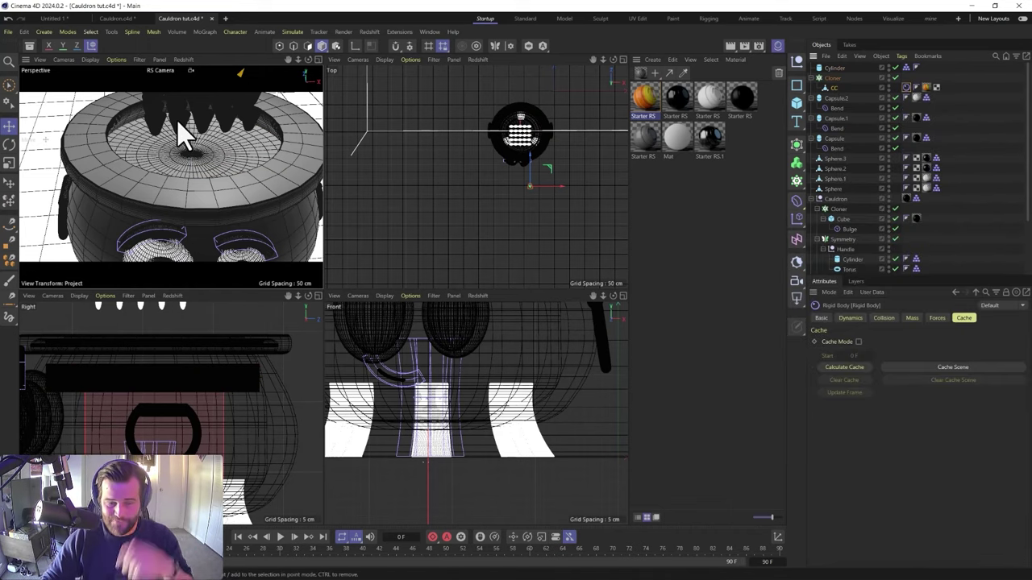
Frame the whole cauldron in the enlarged perspective view, play the simulation and return to the start
middle_click(192, 161)
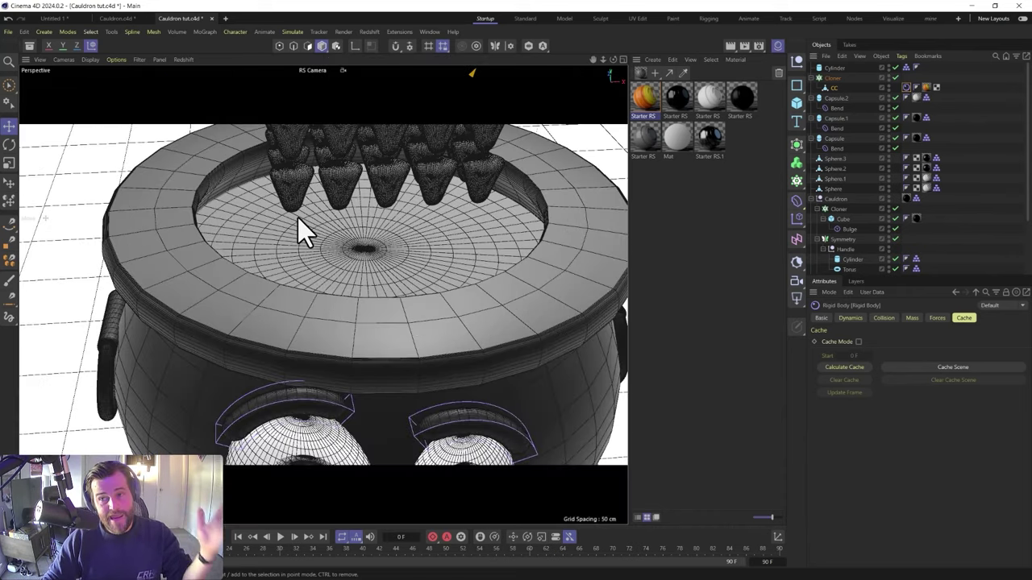
scroll(342, 264, "down", 4)
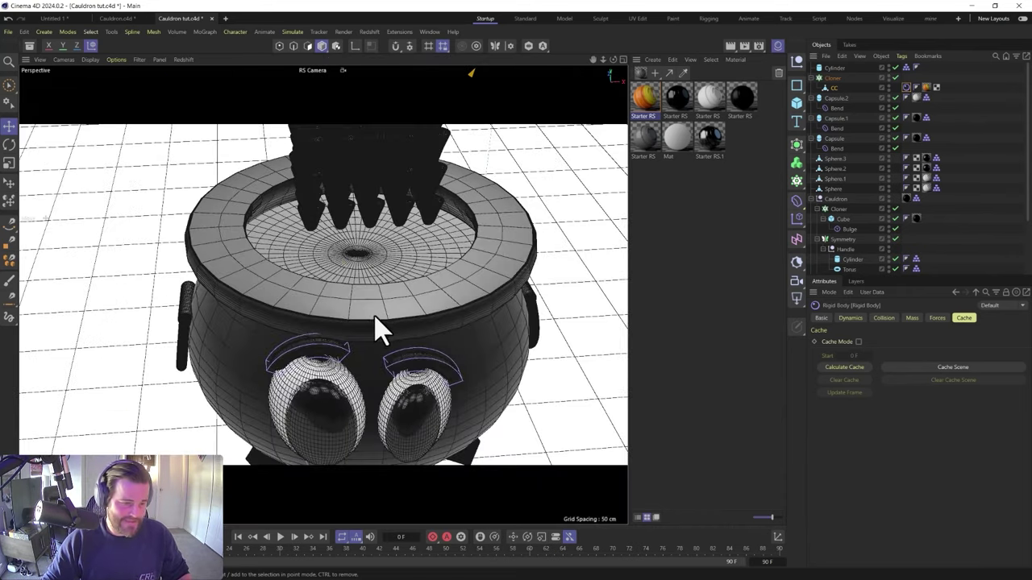
left_click_drag(372, 340, 348, 285, "alt")
right_click_drag(403, 287, 392, 350, "alt")
left_click_drag(374, 359, 383, 350, "alt")
middle_click_drag(386, 363, 350, 299, "alt")
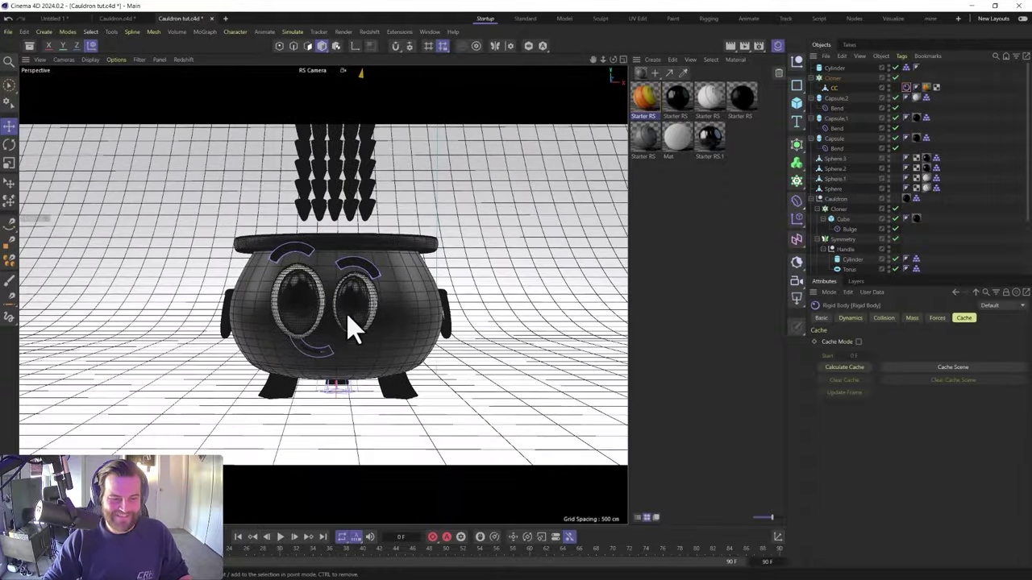
left_click(279, 538)
left_click(238, 538)
Move the Rigid Body tag from CC to its parent Cloner and set the cloner's instance mode to Multi-Instance
left_click_drag(914, 97, 906, 77)
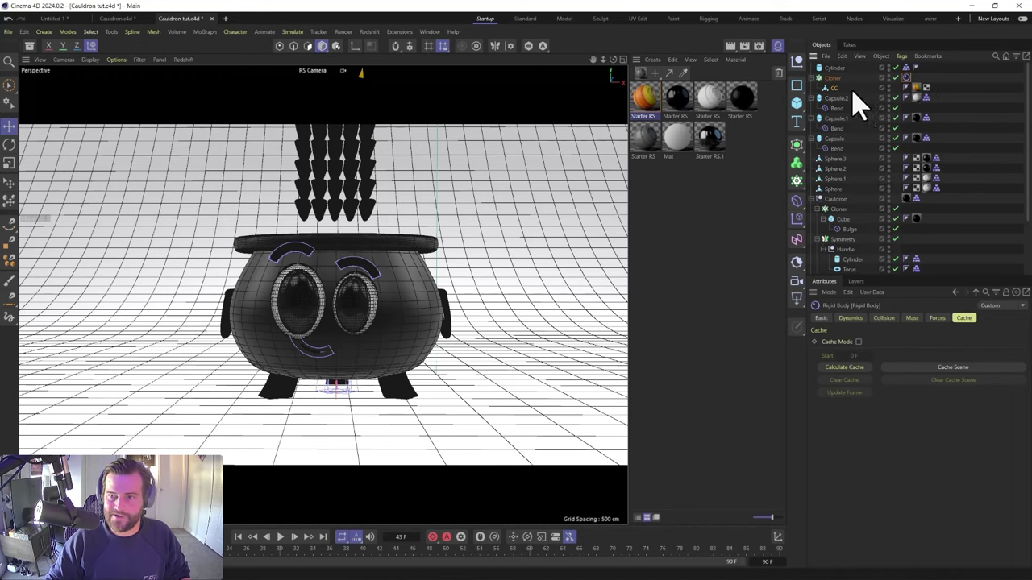
left_click(835, 80)
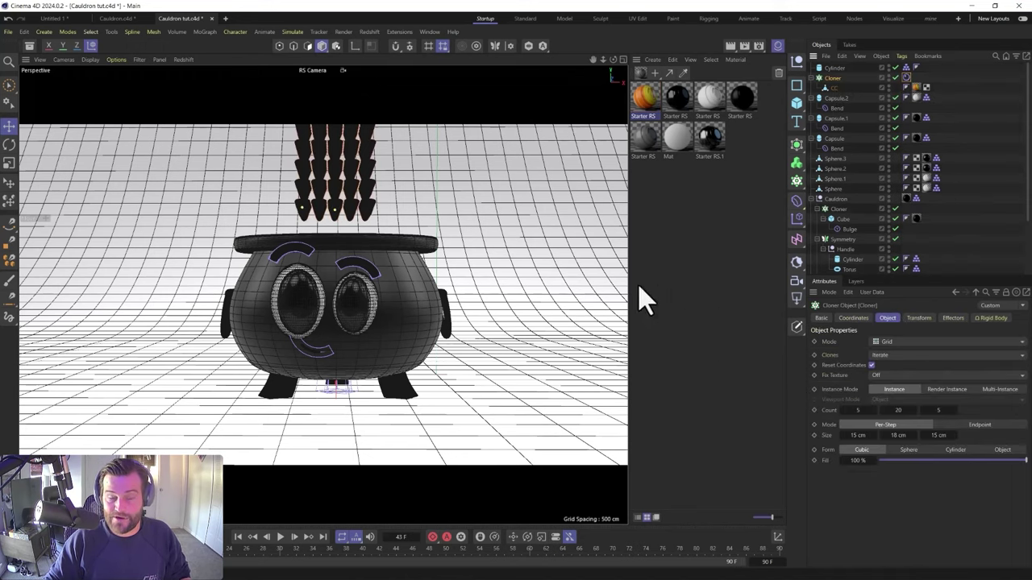
left_click(999, 391)
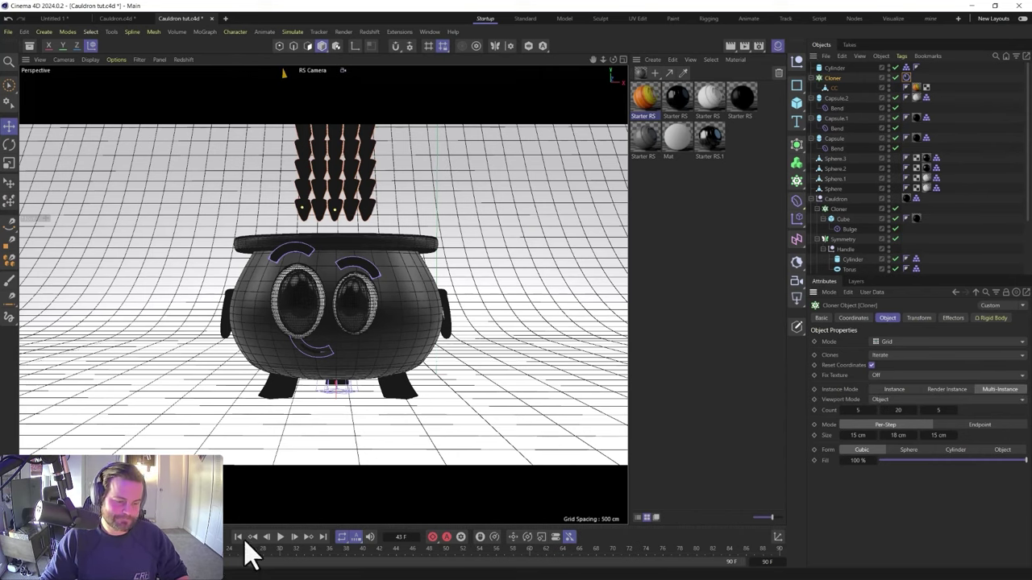
Play the simulation, stop it once the candies have fallen, and inspect the cauldron's opening from above
left_click(280, 538)
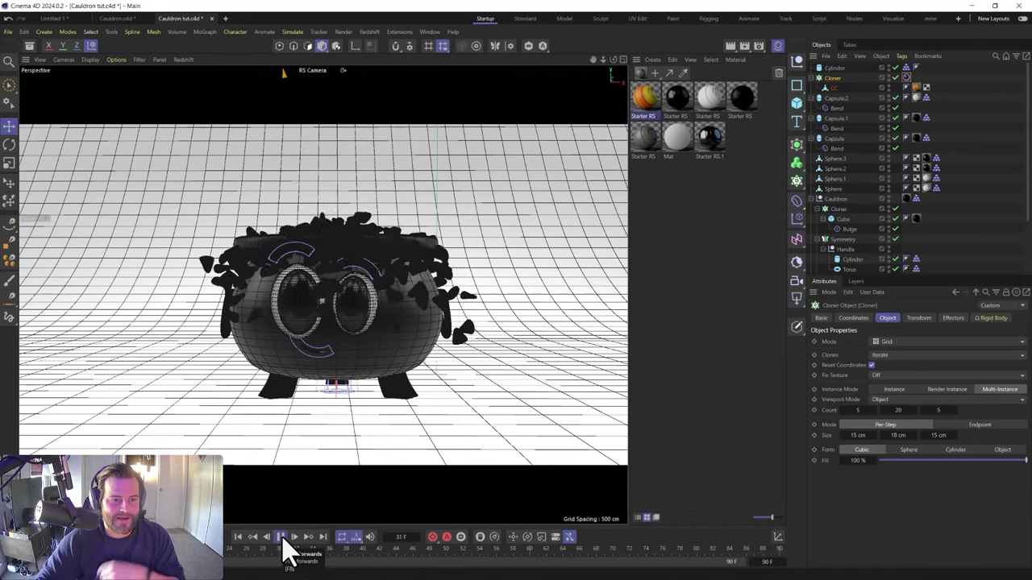
left_click(282, 539)
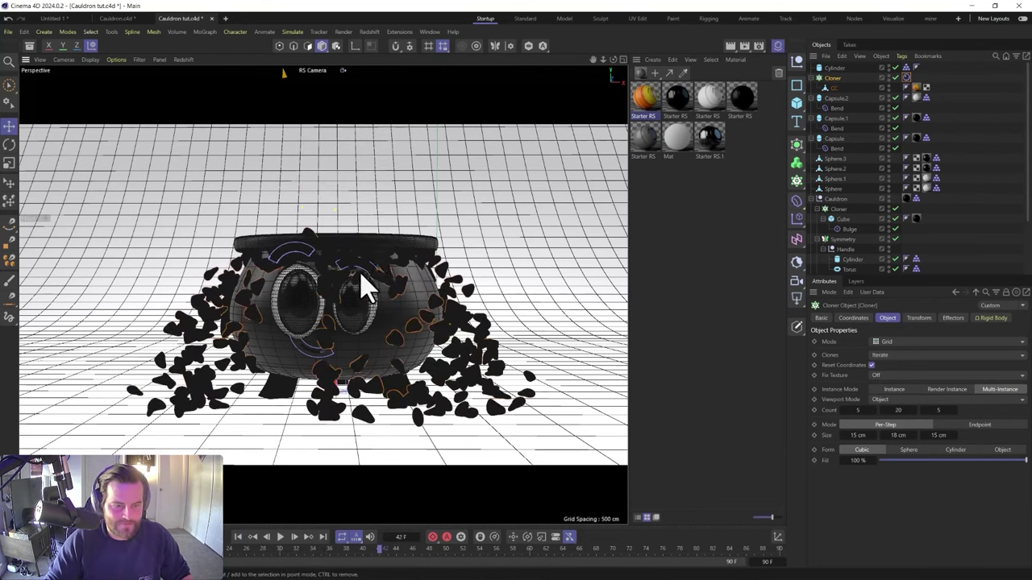
left_click_drag(362, 290, 361, 334, "alt")
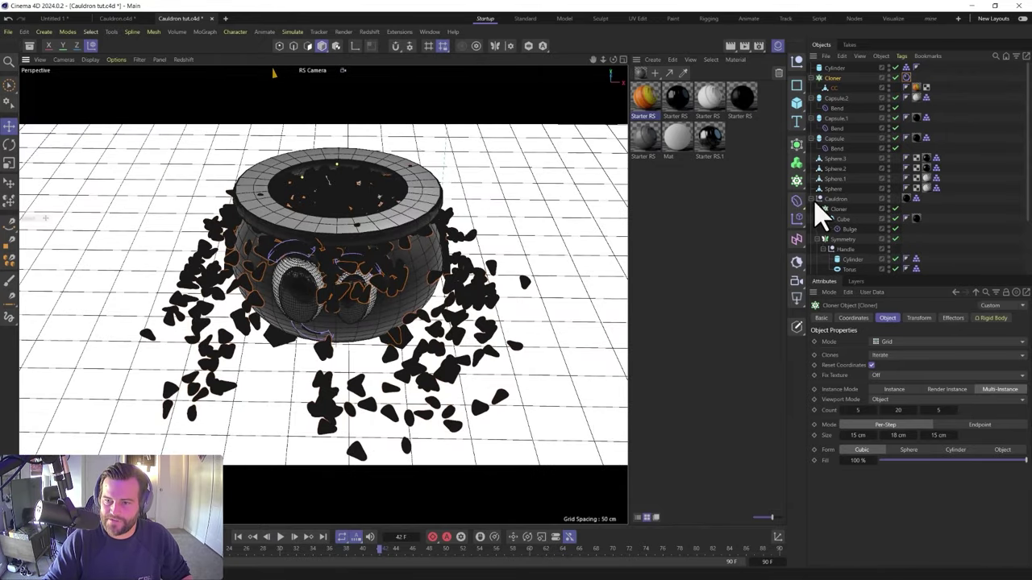
left_click(905, 199)
scroll(905, 205, "down", 3)
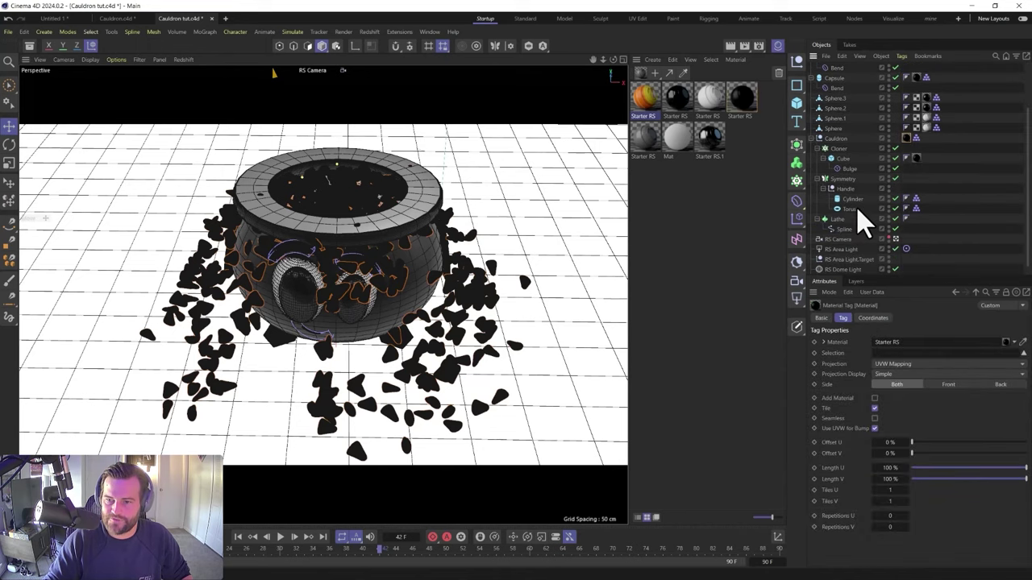
left_click_drag(917, 212, 920, 219, "ctrl")
left_click(917, 220)
key("Delete")
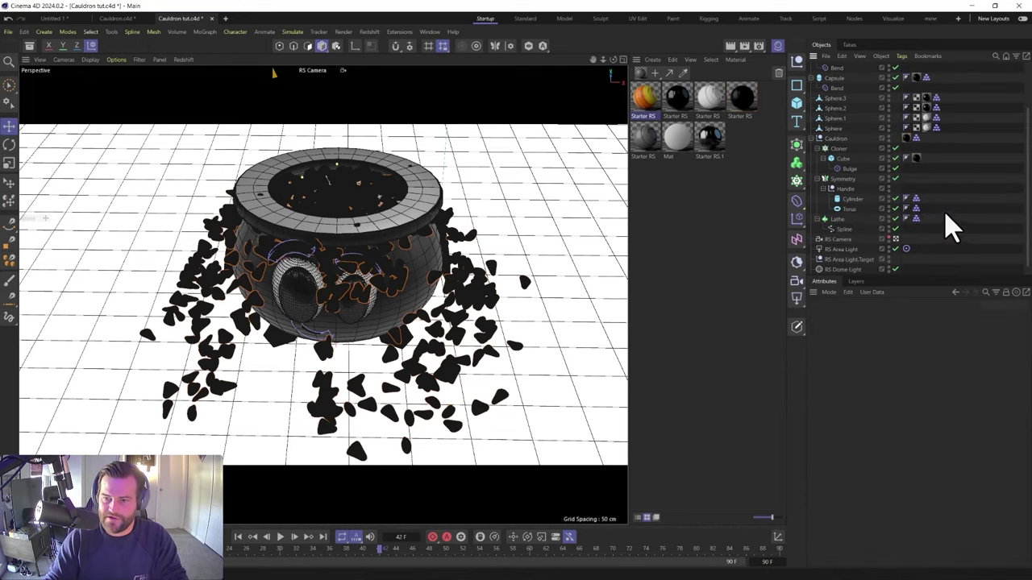
key("ctrl+z")
key("ctrl+z")
key("ctrl+z")
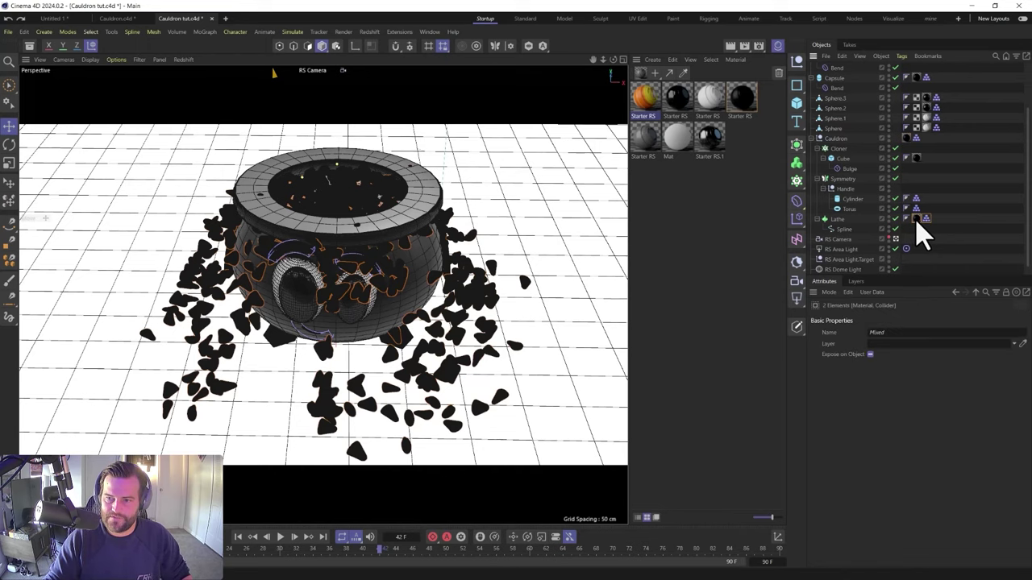
Copy the handle torus's Collider tag onto the cauldron's Lathe object
left_click(917, 208)
left_click_drag(924, 225, 918, 221, "ctrl")
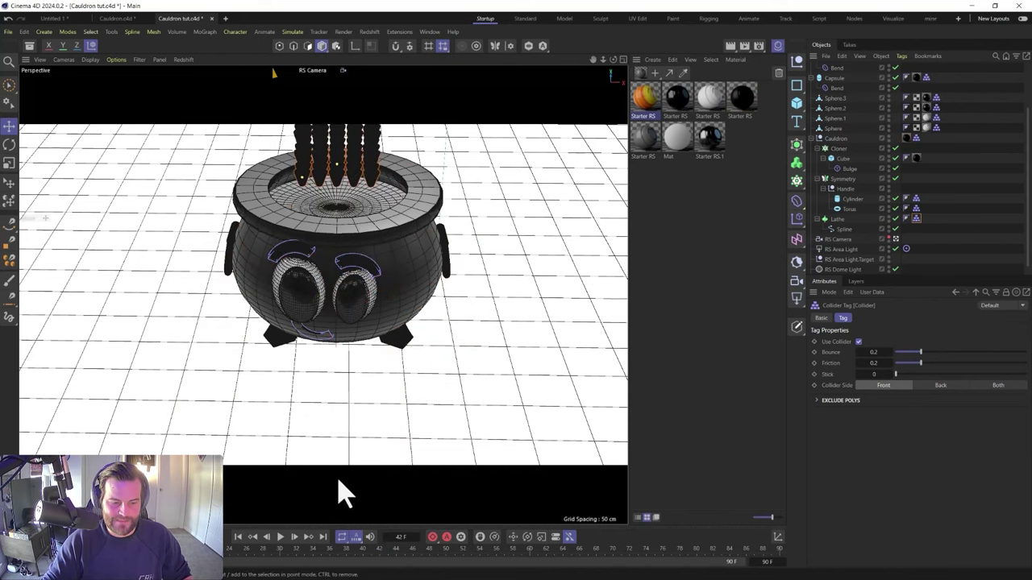
Play the simulation as a test, then set the collision friction of the candy Cloner's Rigid Body tag to 2
left_click(280, 537)
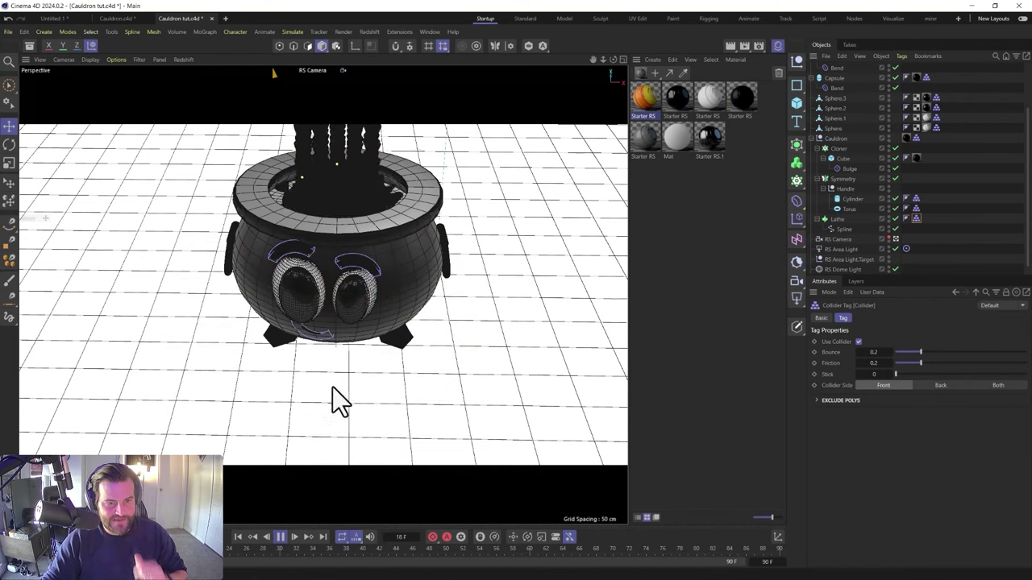
left_click(281, 538)
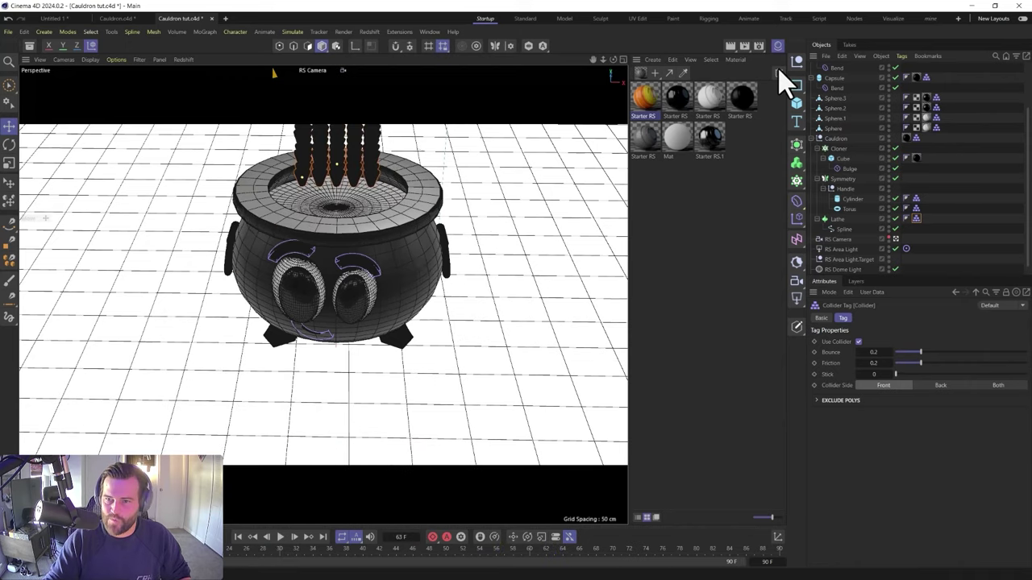
scroll(836, 126, "up", 3)
left_click(906, 77)
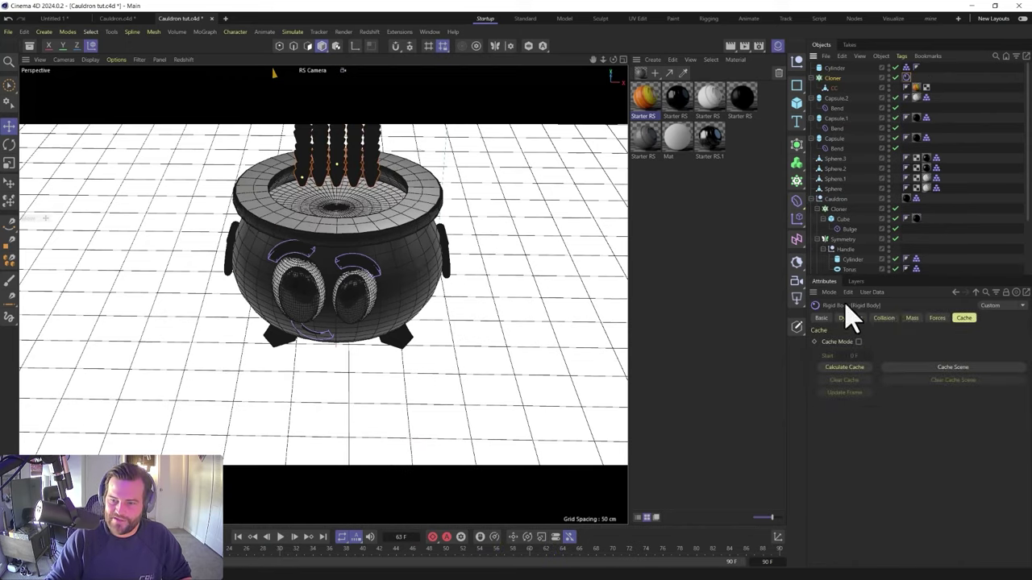
left_click(887, 317)
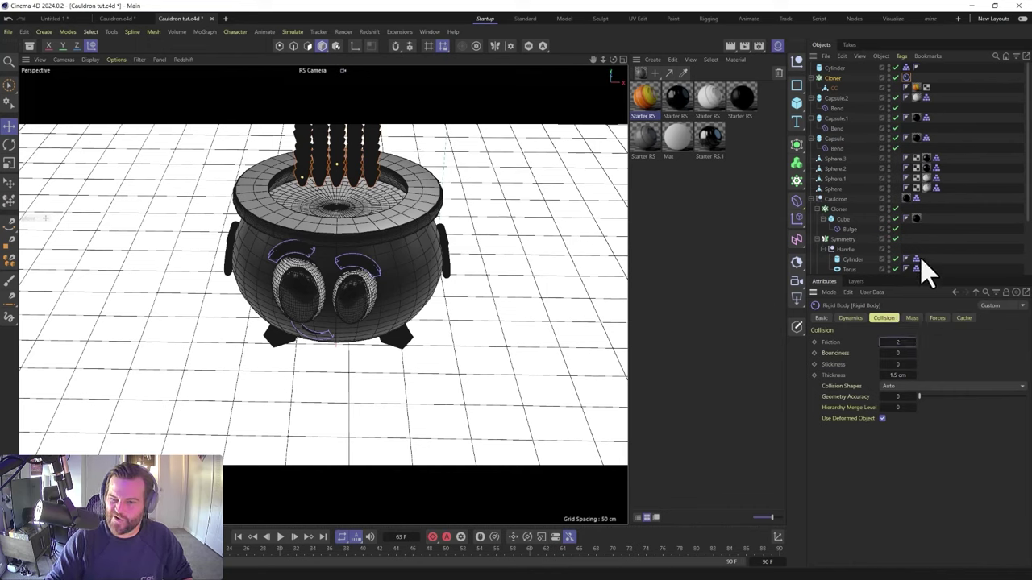
Set the Collider friction to 1 on the separate Cylinder at the head of the object list and 1.5 on the cauldron's Lathe
left_click(906, 77)
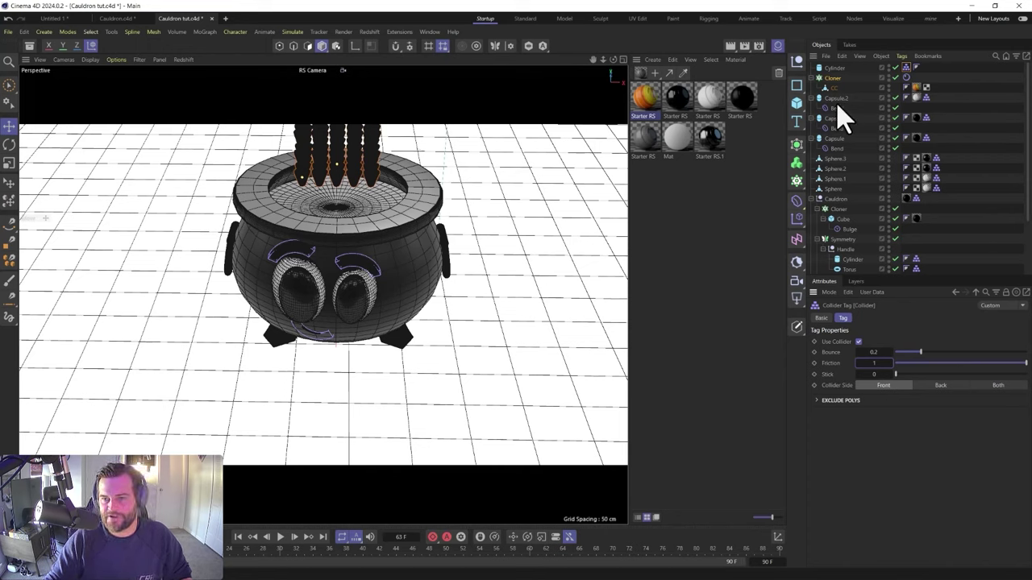
scroll(870, 242, "down", 2)
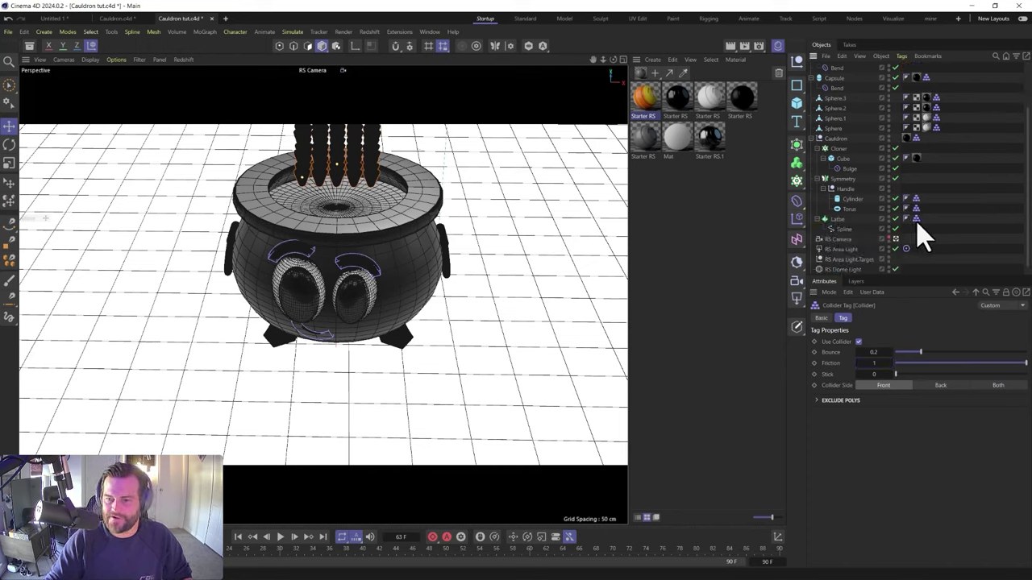
left_click(916, 219)
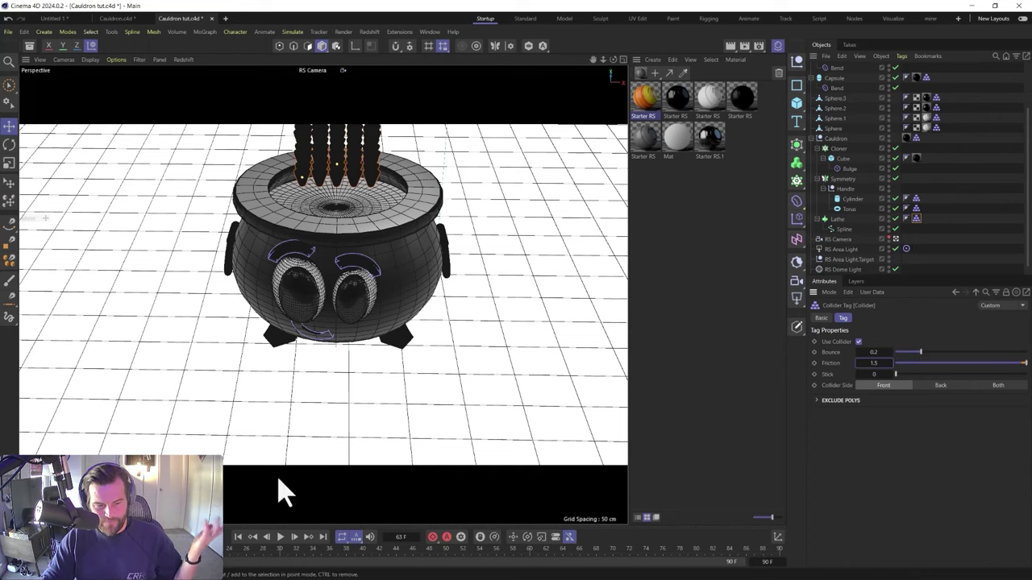
Play the simulation until the candies settle, stop it and view the cauldron from the front
left_click(280, 537)
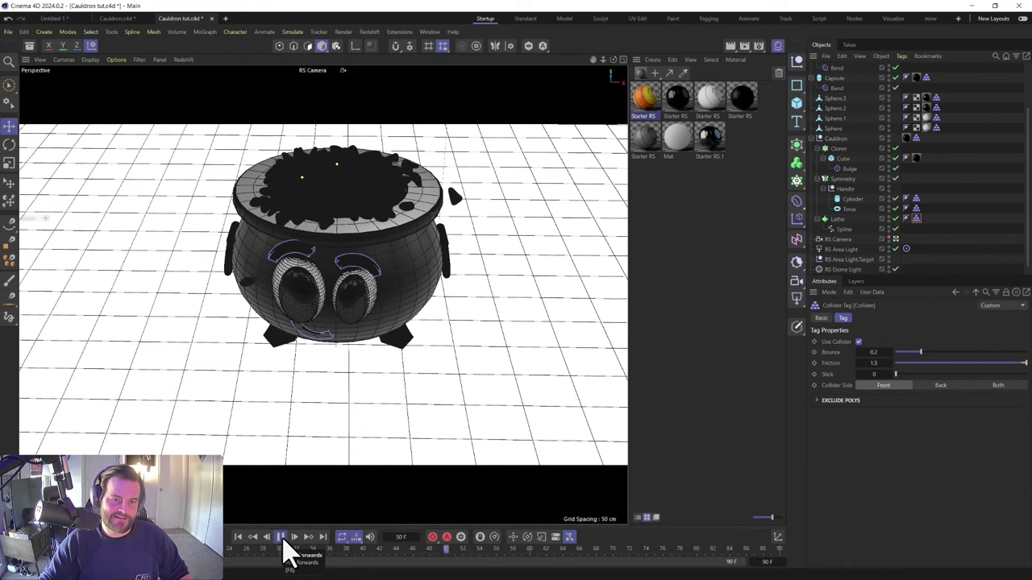
left_click(281, 536)
left_click_drag(319, 347, 322, 257, "alt")
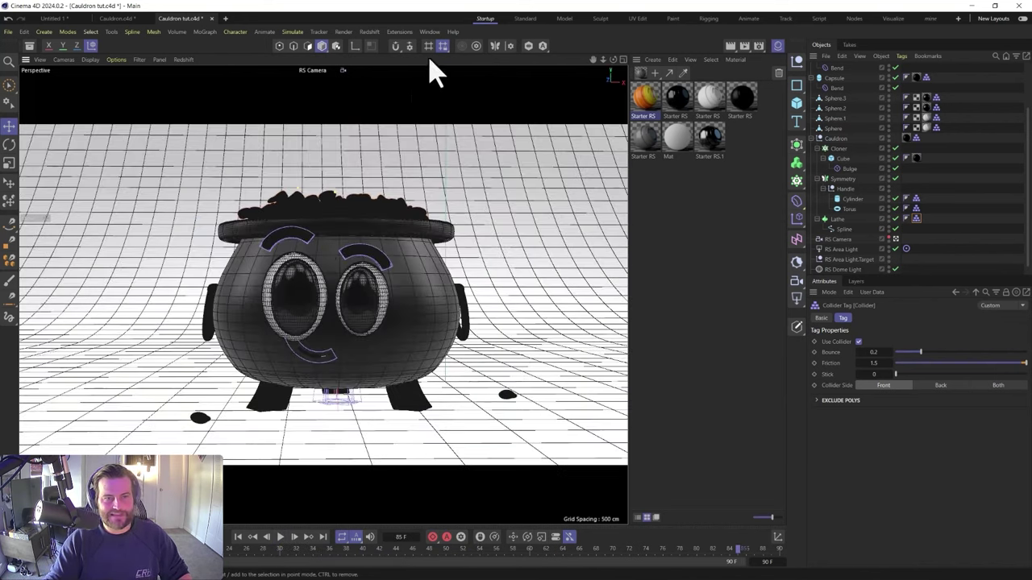
Preview the filled cauldron in the Redshift RenderView, then close the preview
left_click(399, 32)
mouse_move(368, 33)
left_click(388, 114)
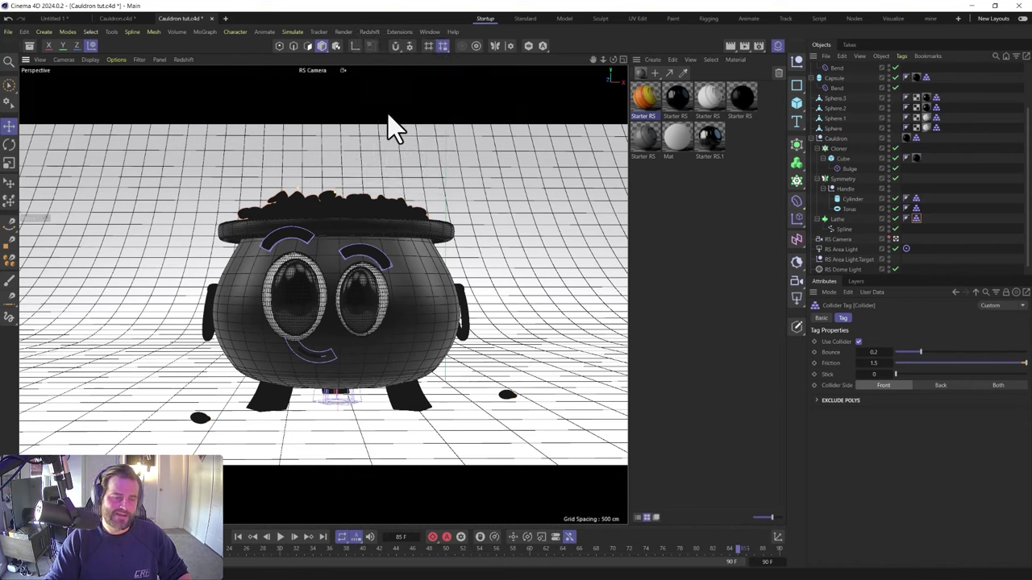
left_click(411, 145)
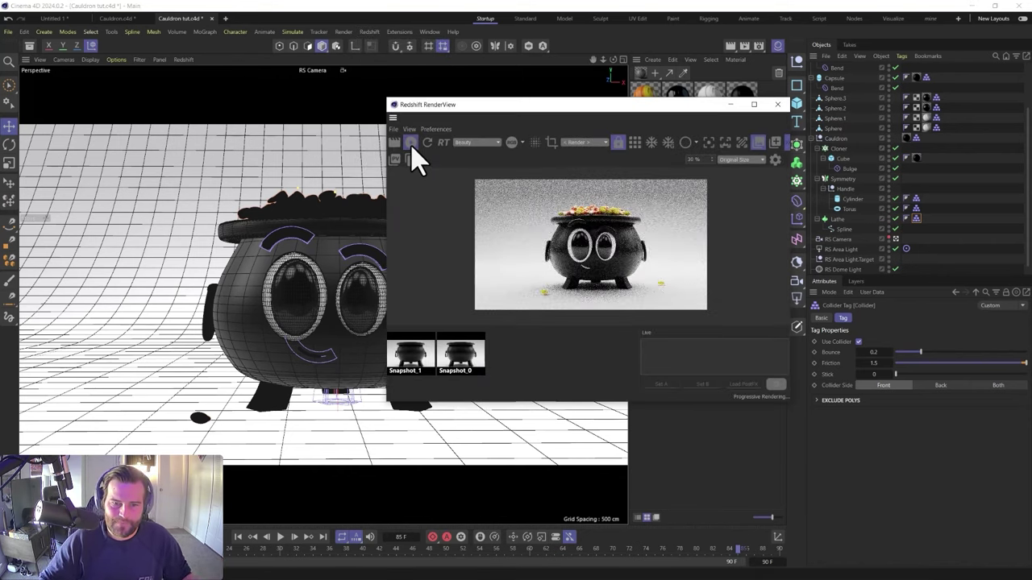
left_click(777, 104)
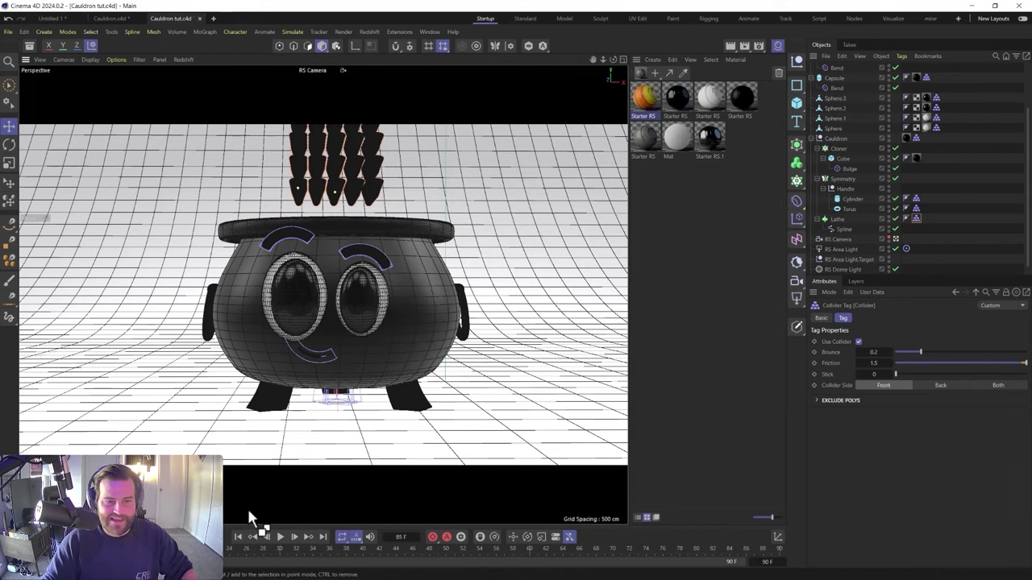
Set the candy Cloner's vertical grid count to 50
scroll(843, 161, "up", 3)
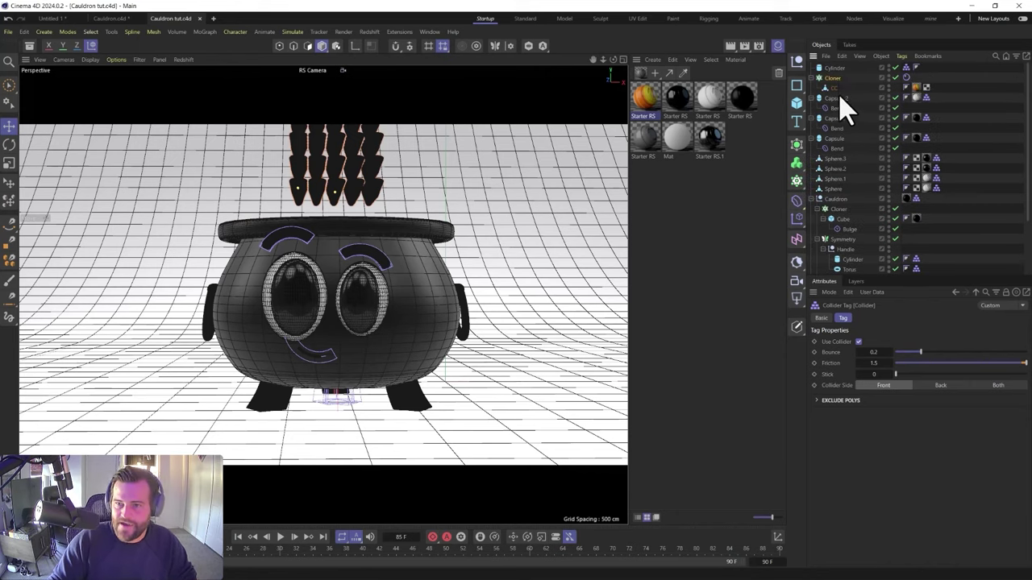
left_click(838, 78)
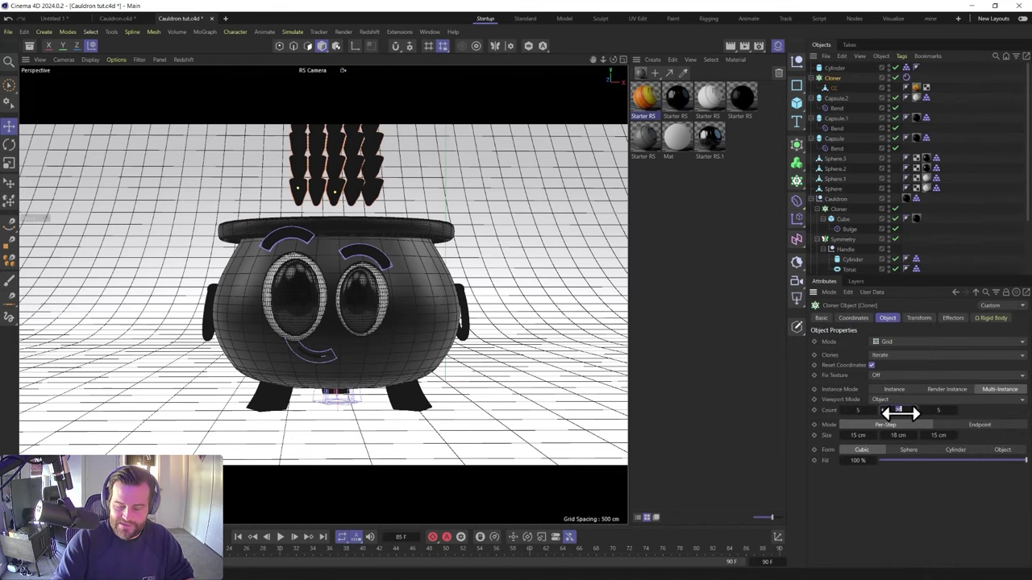
key("Return")
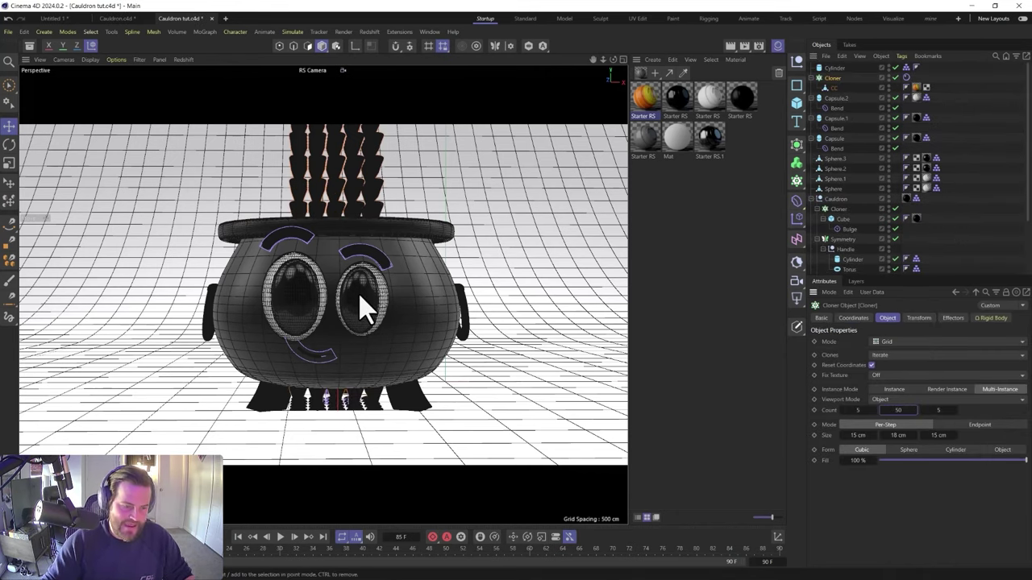
Move the candy Cloner up until its lowest clones start above the cauldron's rim, then play the simulation to test the drop
key("e")
middle_click(341, 395)
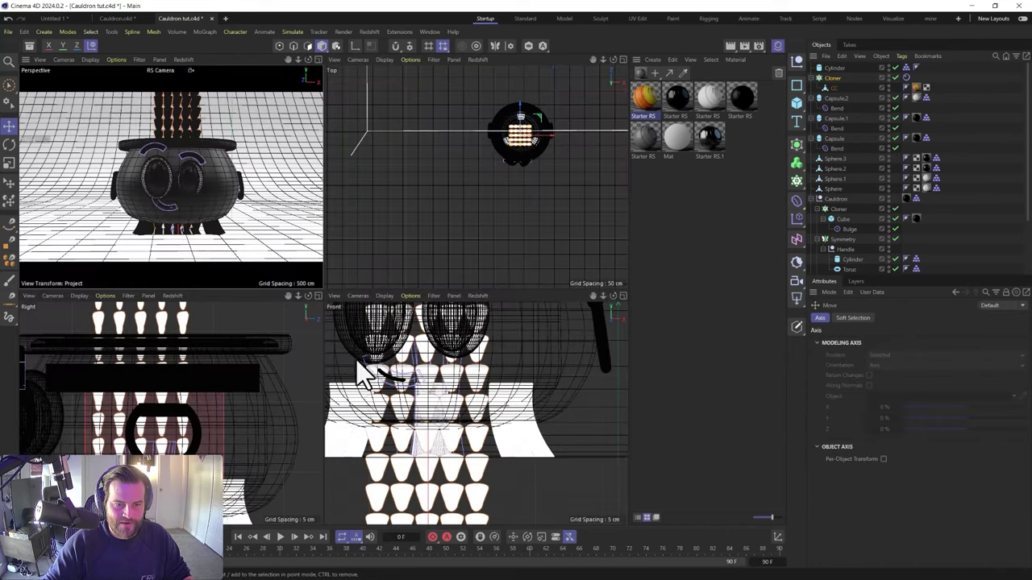
scroll(231, 453, "down", 6)
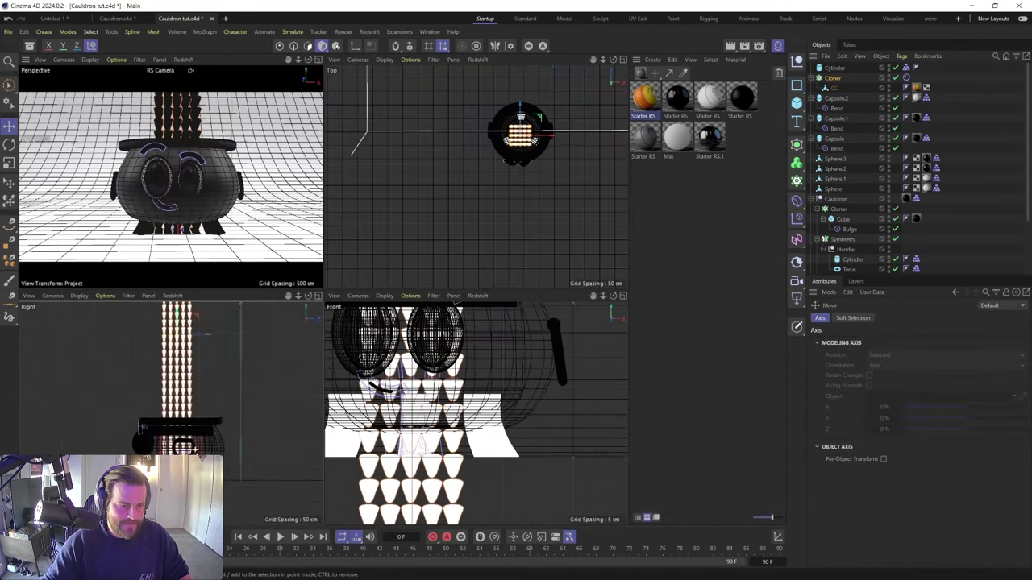
mouse_move(193, 407)
left_mouse_down()
mouse_move(193, 318)
mouse_move(191, 327)
left_mouse_up()
middle_click(194, 222)
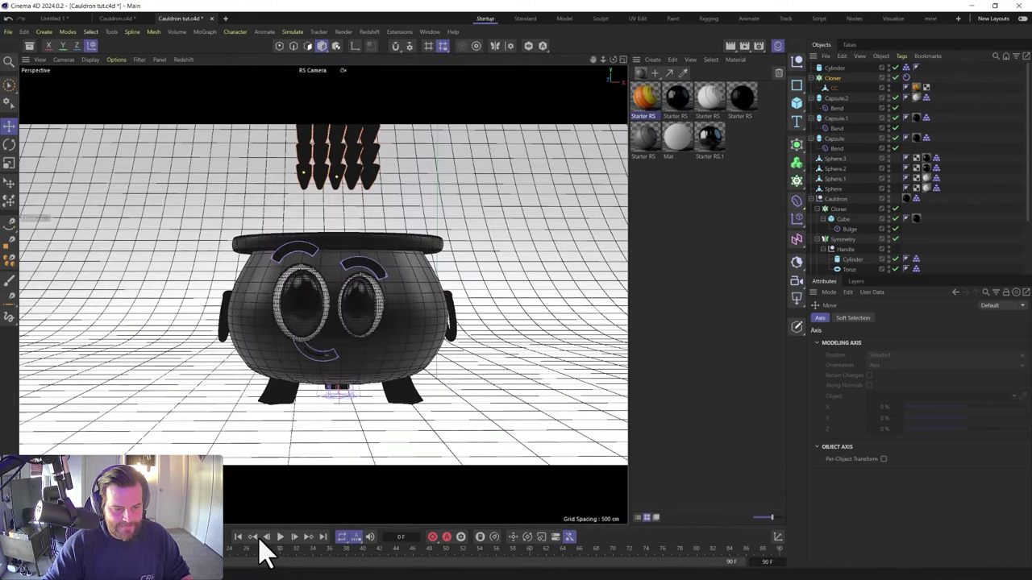
left_click(282, 538)
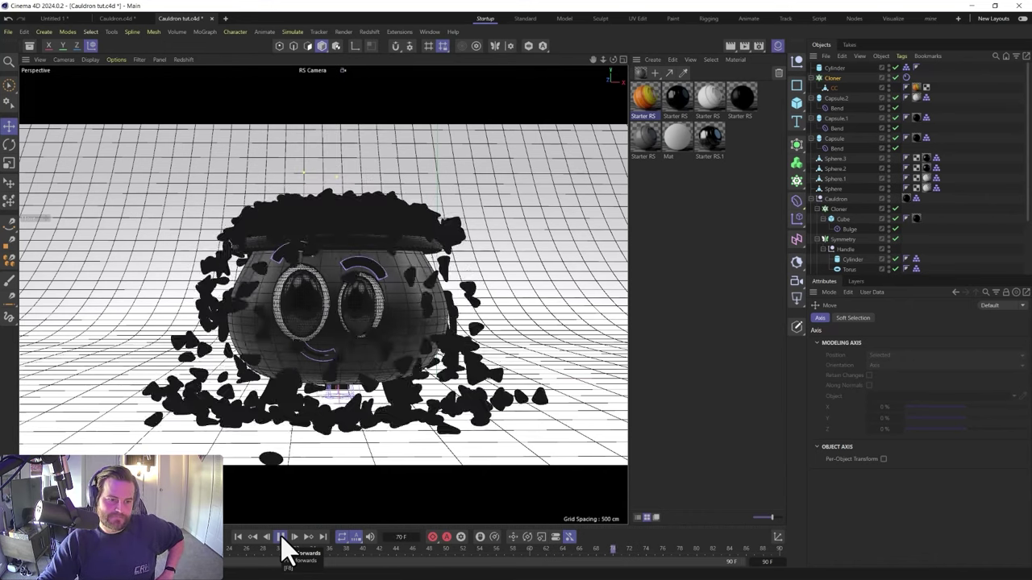
left_click(282, 539)
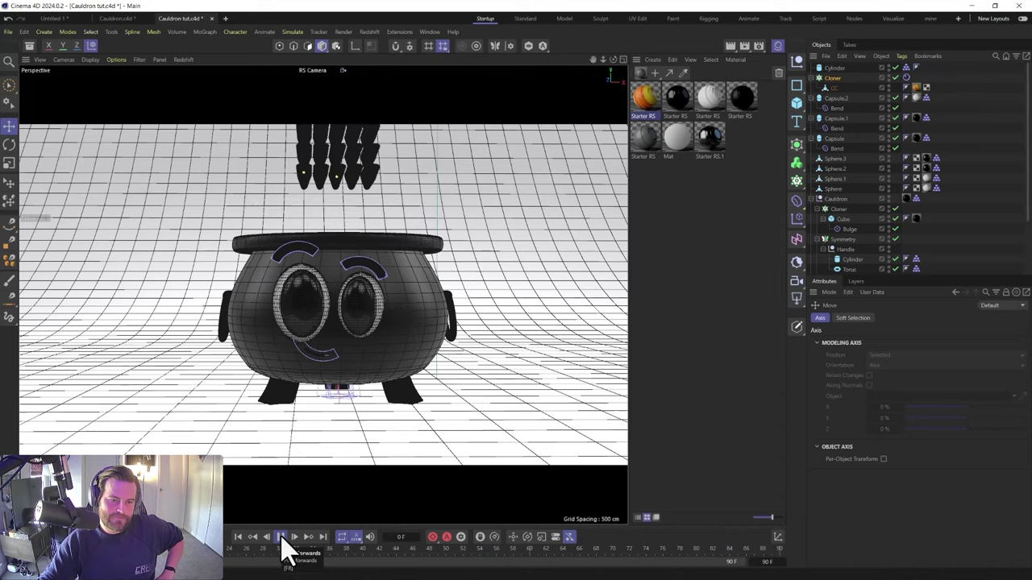
Set the friction of the Backdrop's Collider tag to 5 and play the simulation again
scroll(875, 258, "down", 3)
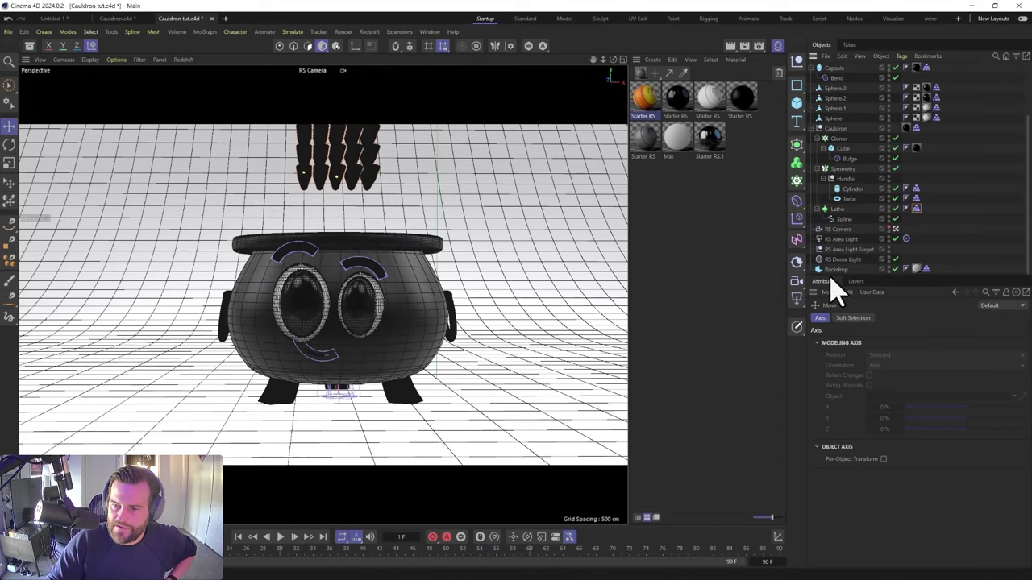
left_click(836, 269)
left_click(925, 270)
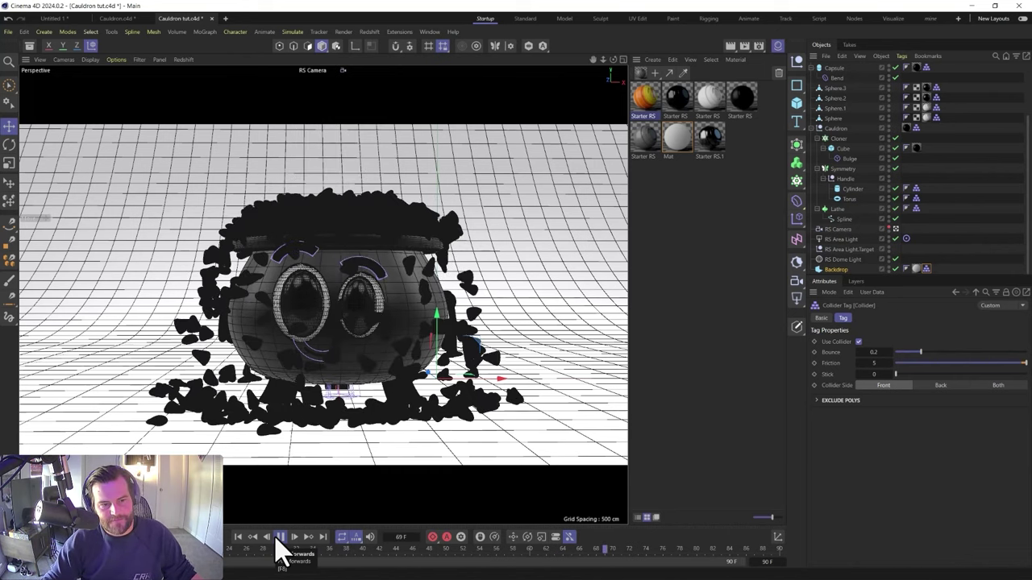
left_click(279, 538)
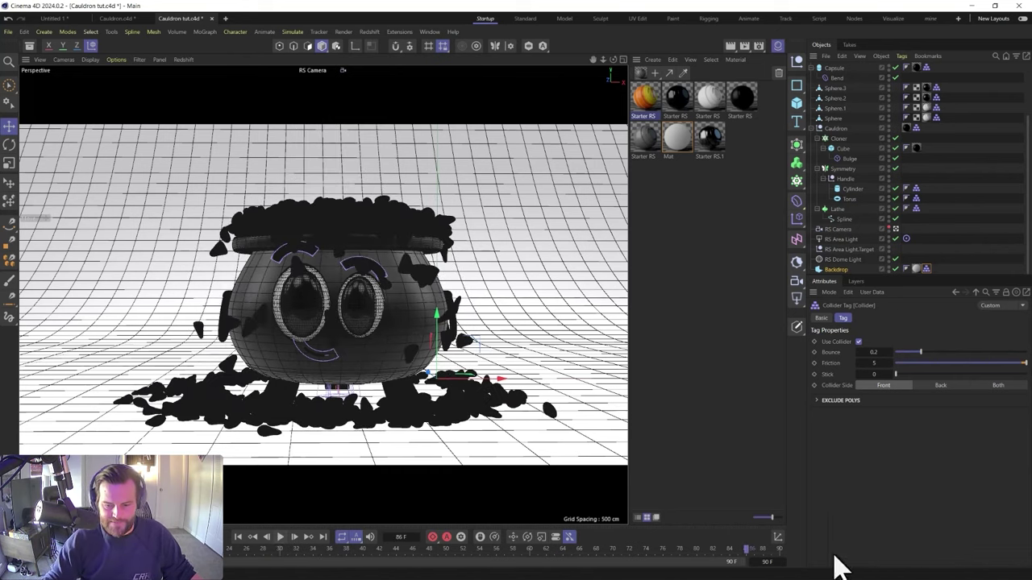
Extend the project's end to frame 240, play the simulation from the start and return to the first frame
key("Return")
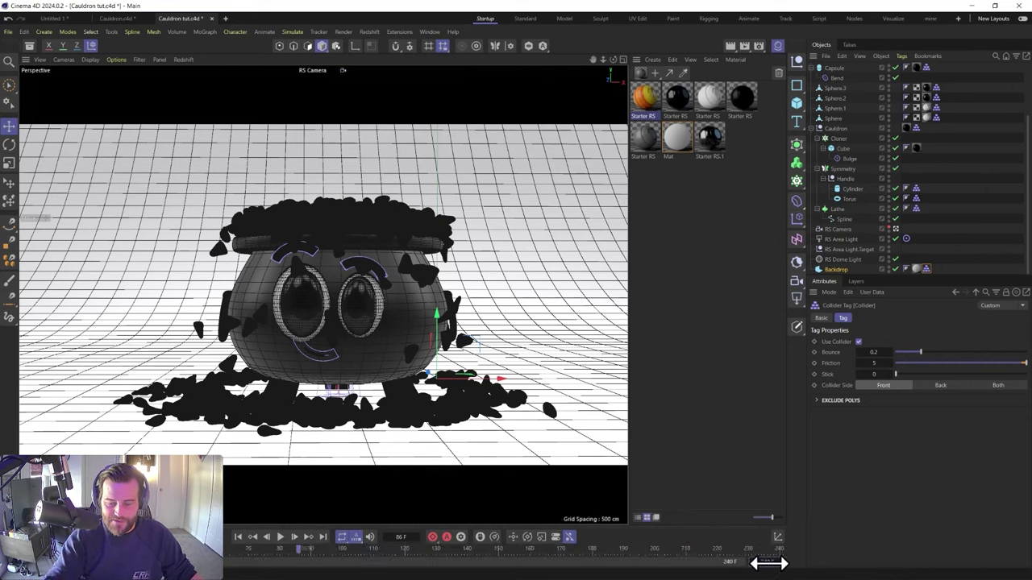
left_click(237, 536)
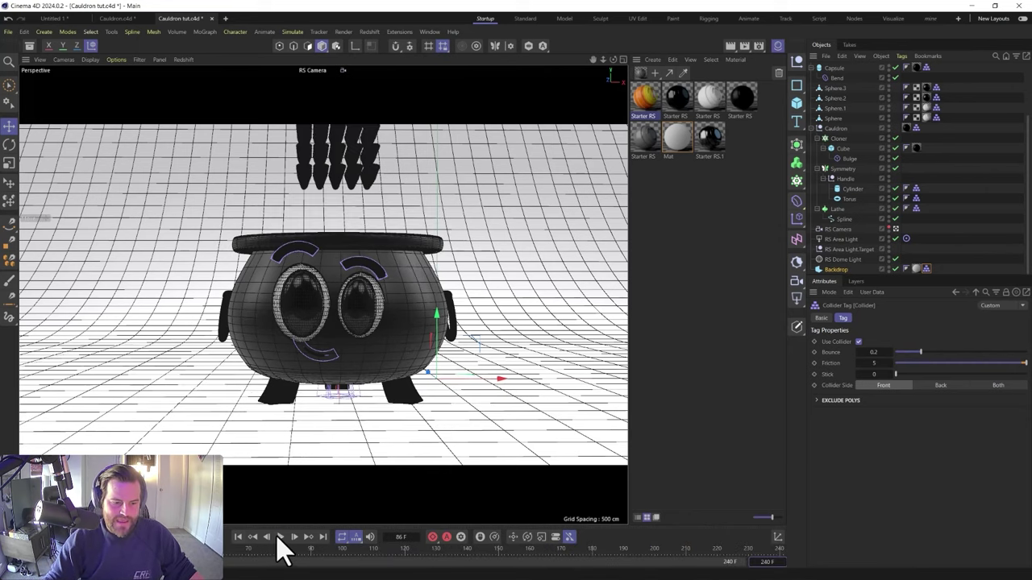
left_click(278, 537)
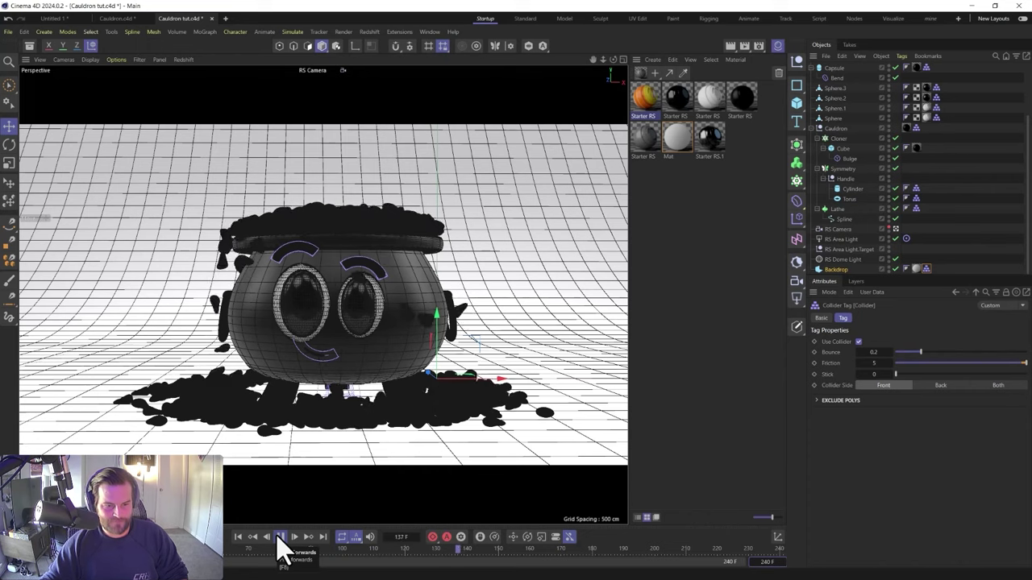
left_click(279, 537)
left_click(239, 536)
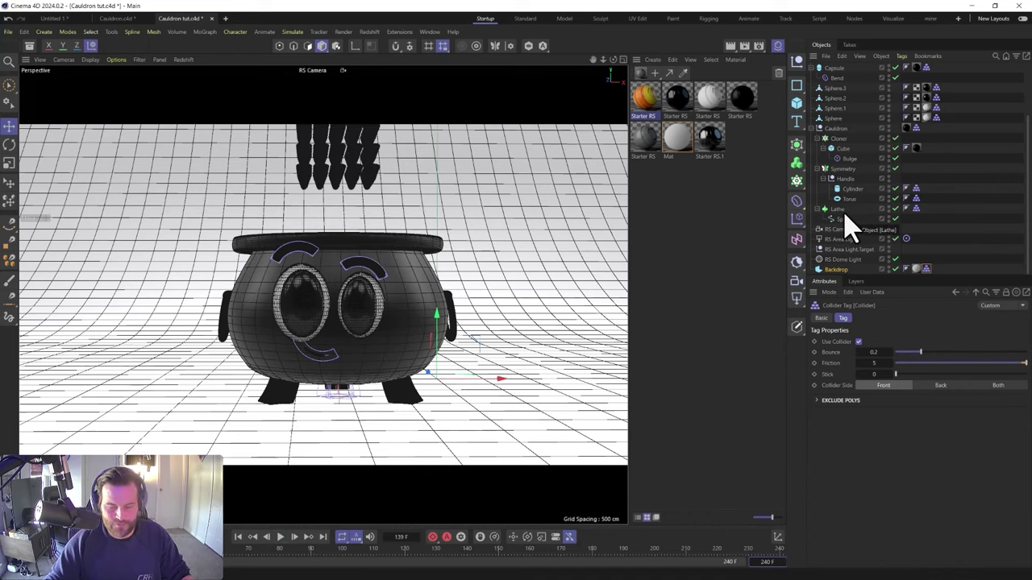
Set the project's simulation damping to 10 %, check the scene settings and open the Cloner's Rigid Body collision settings
key("ctrl+d")
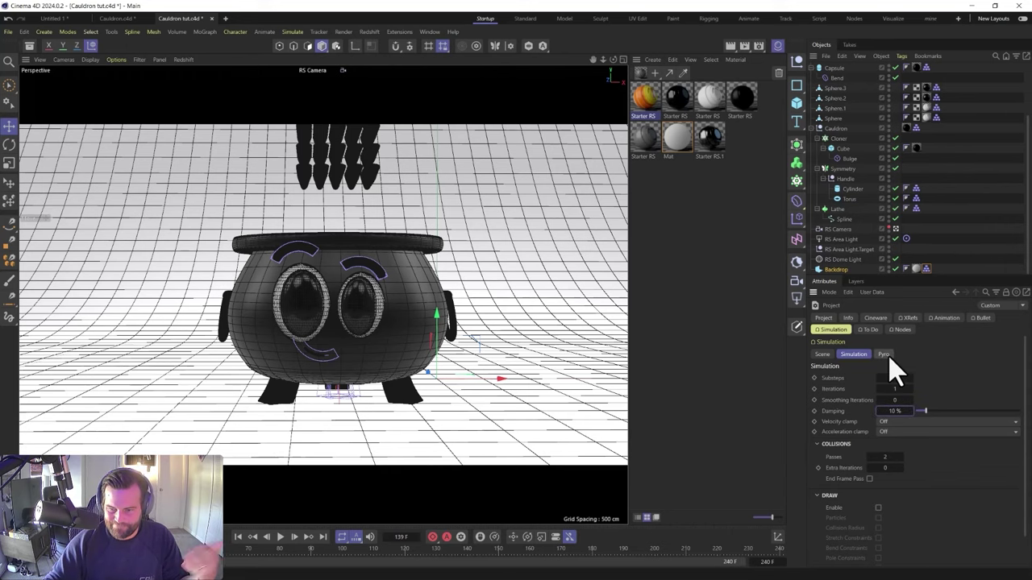
left_click(823, 355)
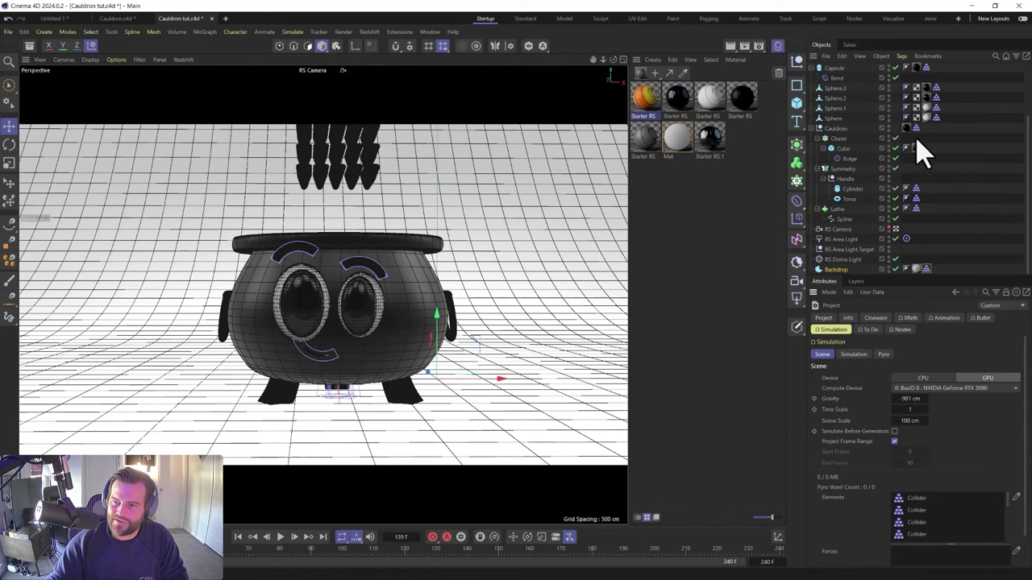
scroll(922, 151, "up", 4)
left_click(905, 78)
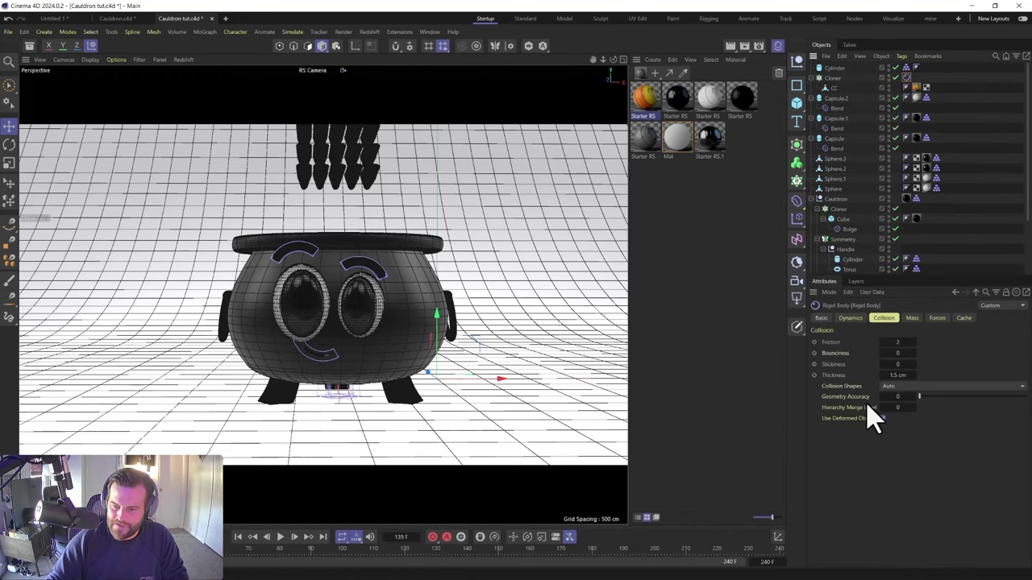
Play the simulation nearly to the end of the timeline, stop it and return to the first frame
left_click(280, 536)
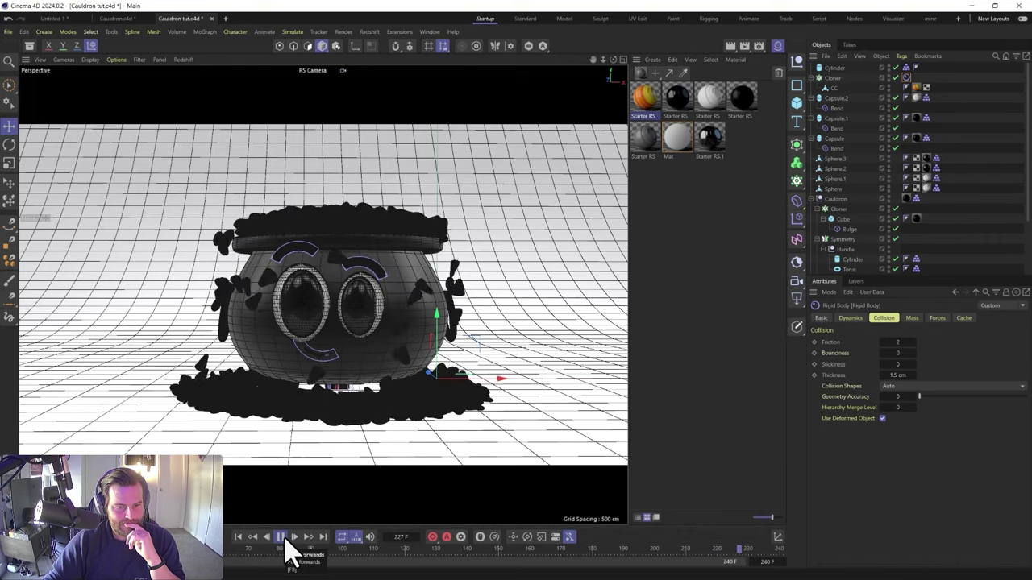
left_click(283, 538)
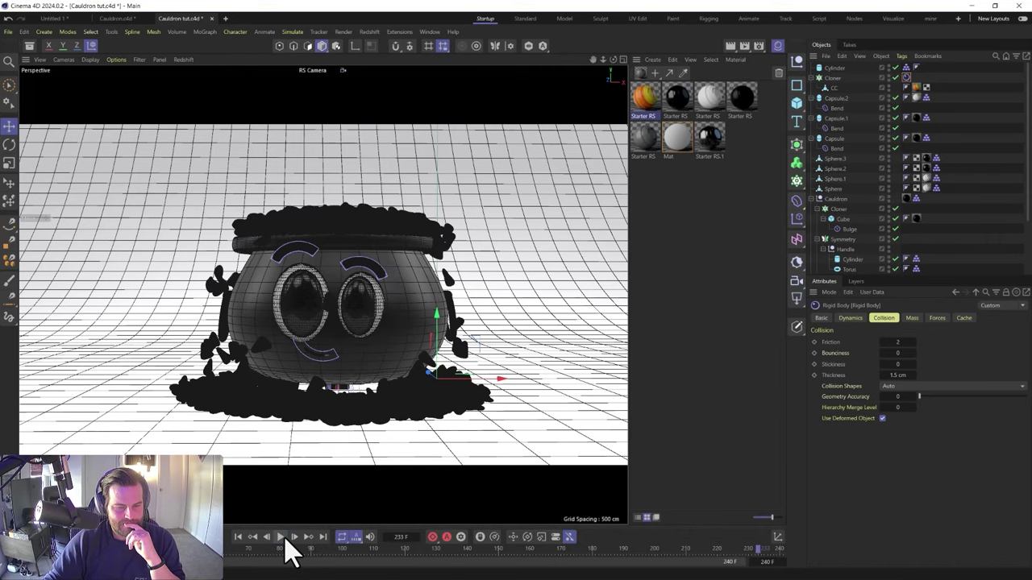
left_click(239, 538)
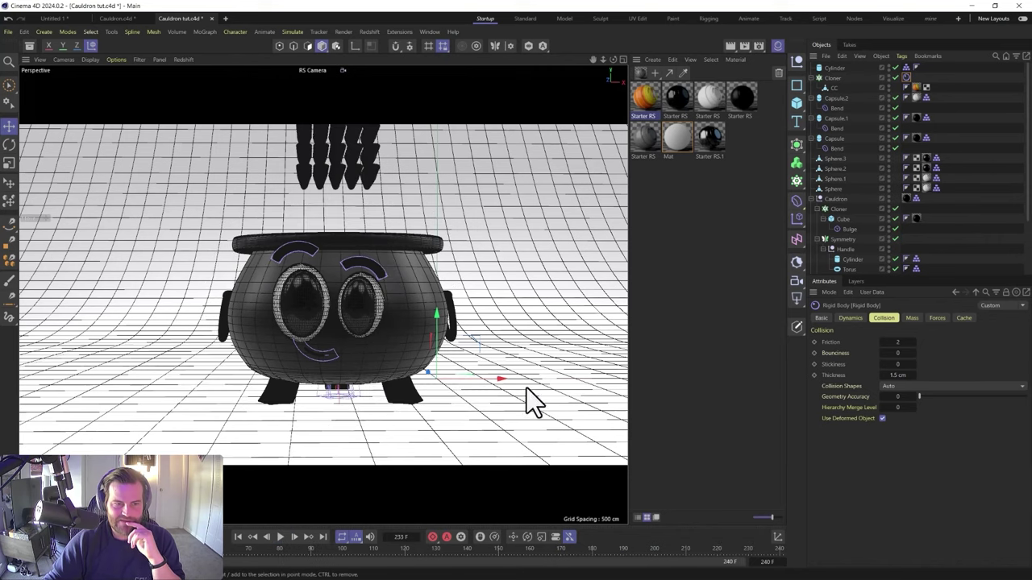
Set the candy Cloner's vertical grid count to 20
left_click(838, 78)
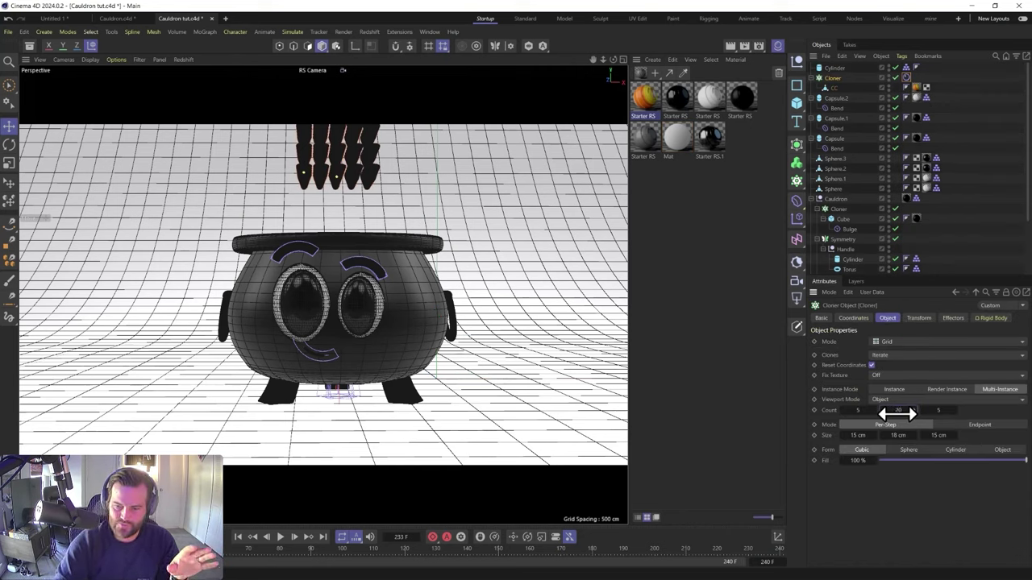
left_click_drag(897, 414, 884, 410)
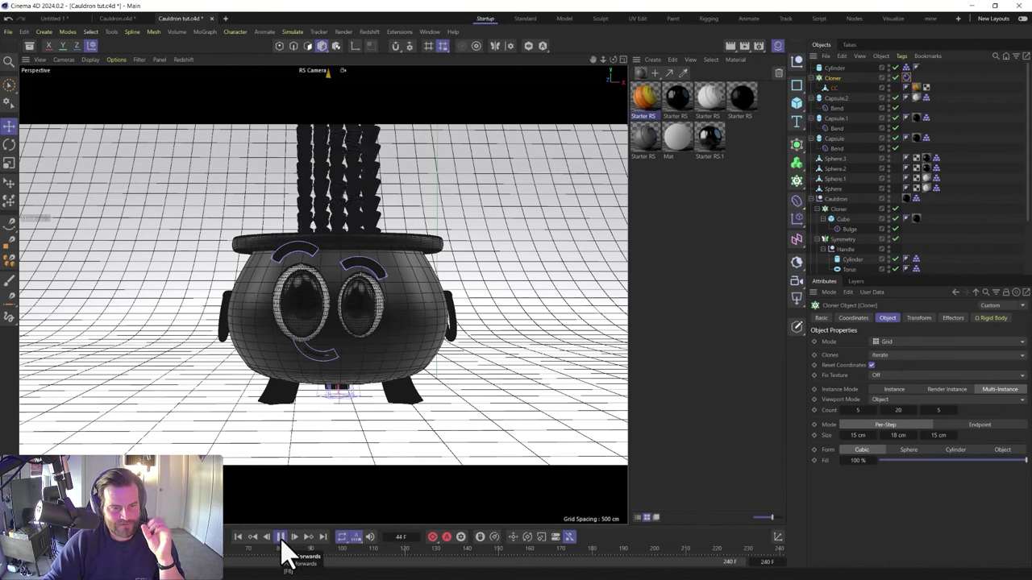
Play the simulation on to frame 102, stop it and set the project's end to frame 100
left_click(281, 537)
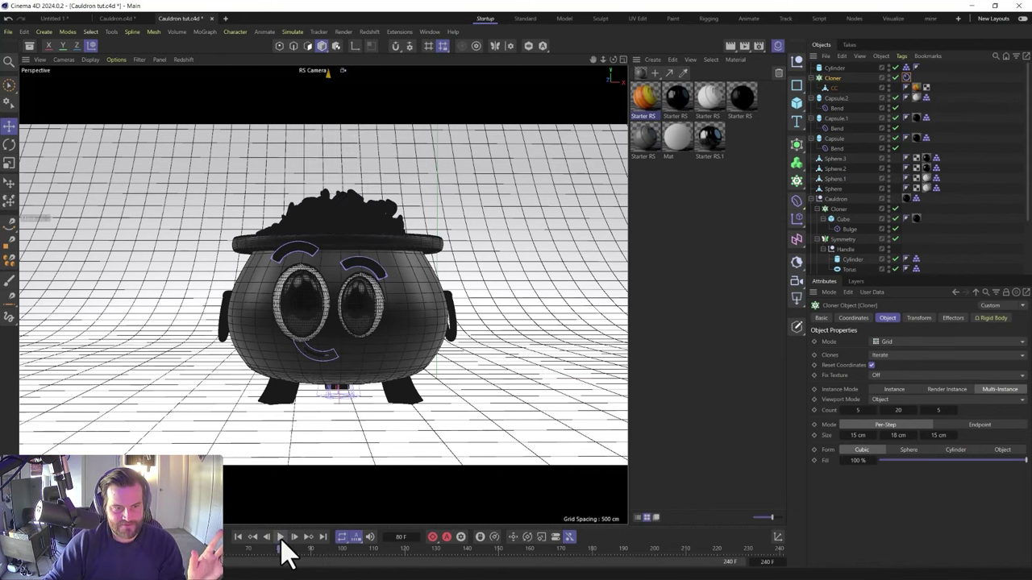
left_click(281, 538)
left_click(281, 538)
left_click(281, 537)
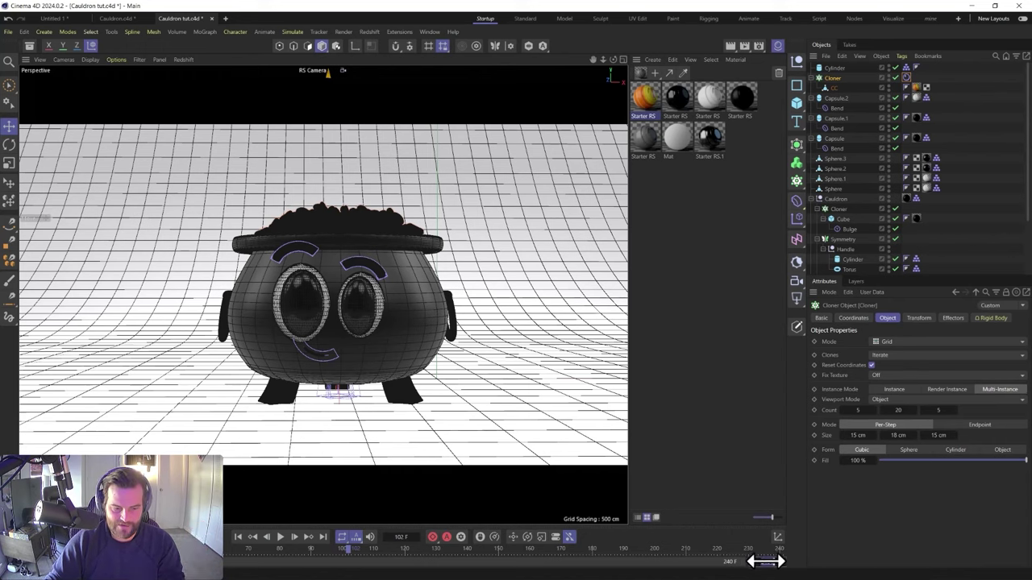
type("100")
key("Return")
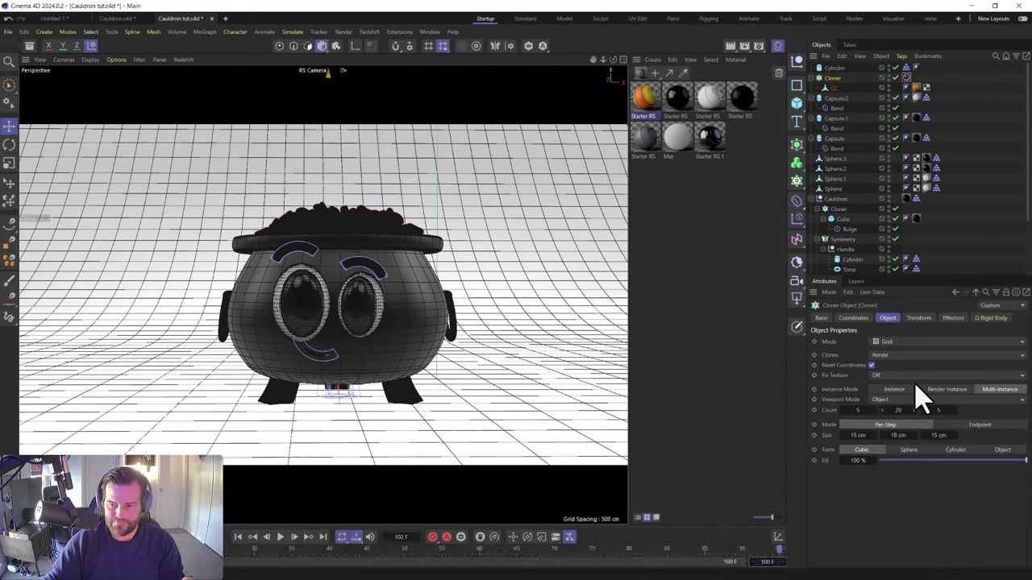
Cache the whole scene's simulation from the candy Cloner's Rigid Body tag and scrub the timeline to frame 95
left_click(907, 79)
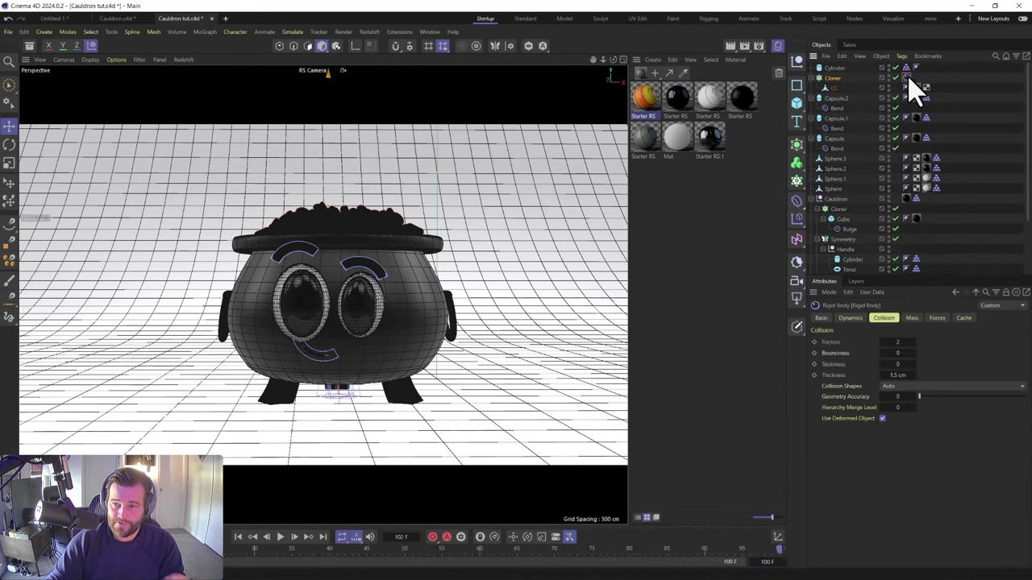
left_click(962, 318)
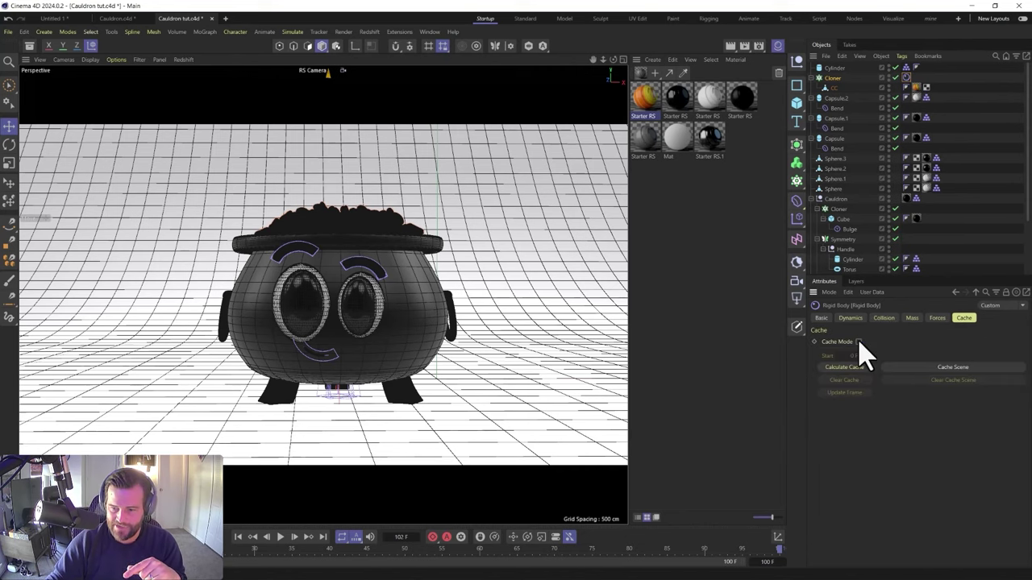
left_click(931, 366)
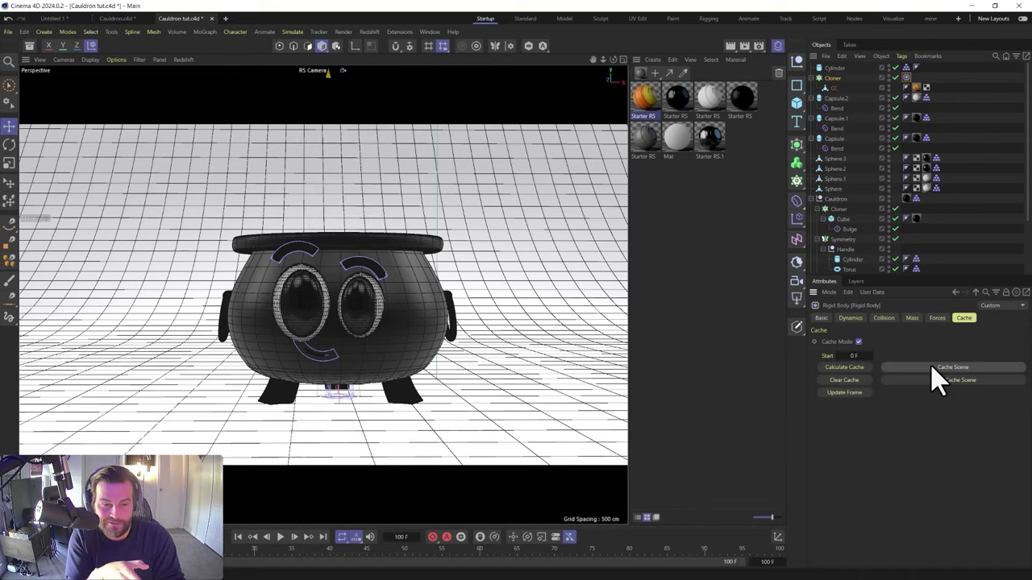
left_click_drag(686, 549, 745, 552)
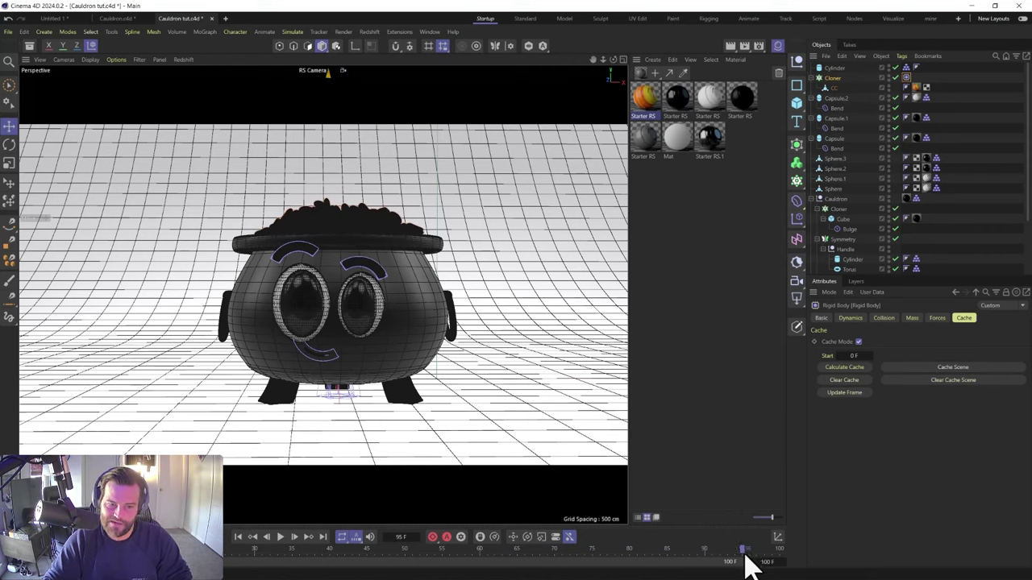
Copy the CC candy corn out of the Cloner to the top level and place it with instances across the floor in front of the cauldron
left_click_drag(835, 87, 838, 66)
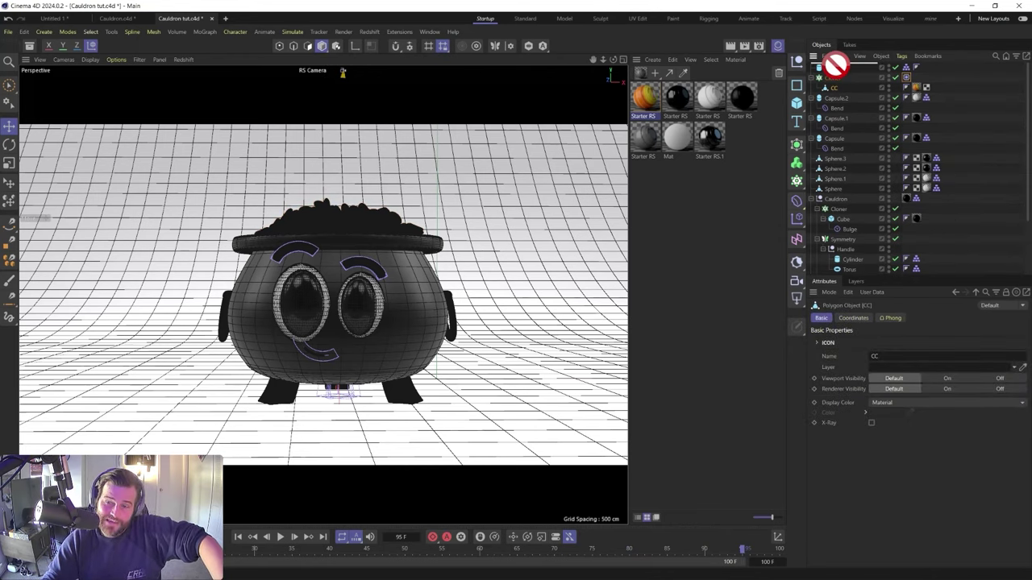
left_click_drag(835, 62, 835, 63)
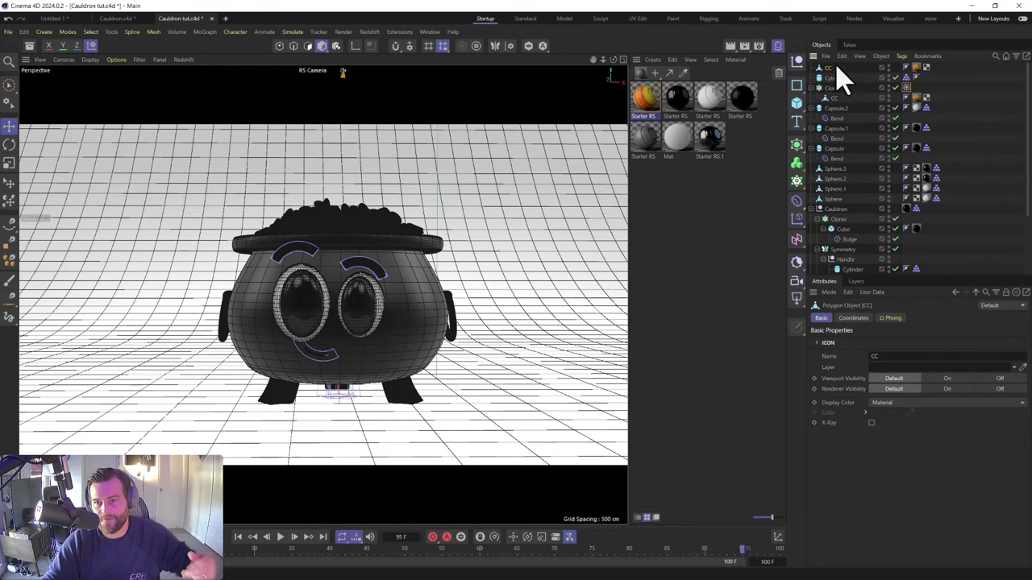
left_click(9, 182)
left_click(138, 409)
left_click(230, 454)
left_click(288, 445)
left_click(346, 438)
left_click(412, 443)
left_click(485, 433)
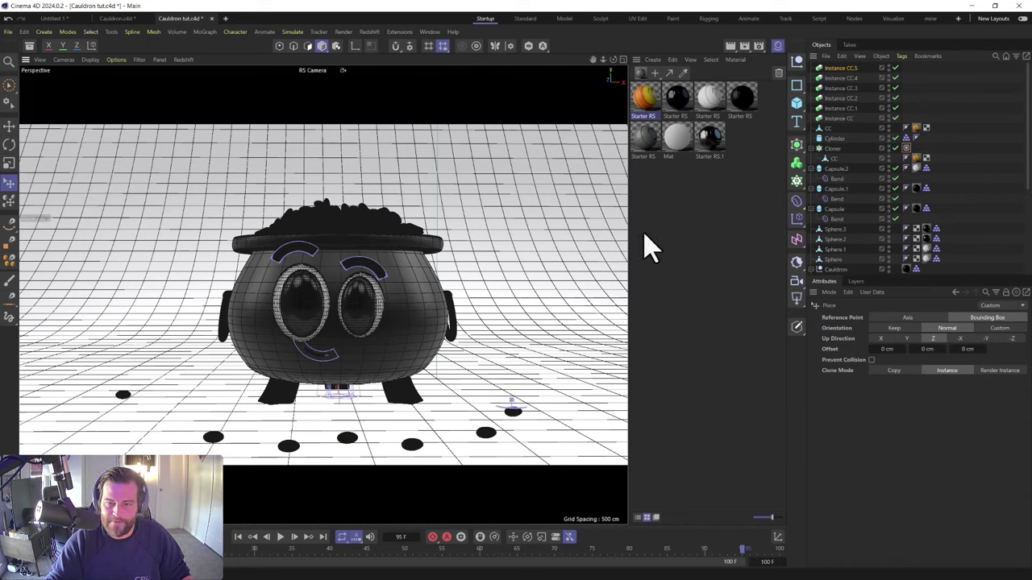
Place nine more candy corn instances on the floor around both sides of the cauldron
left_click(545, 385)
left_click(500, 387)
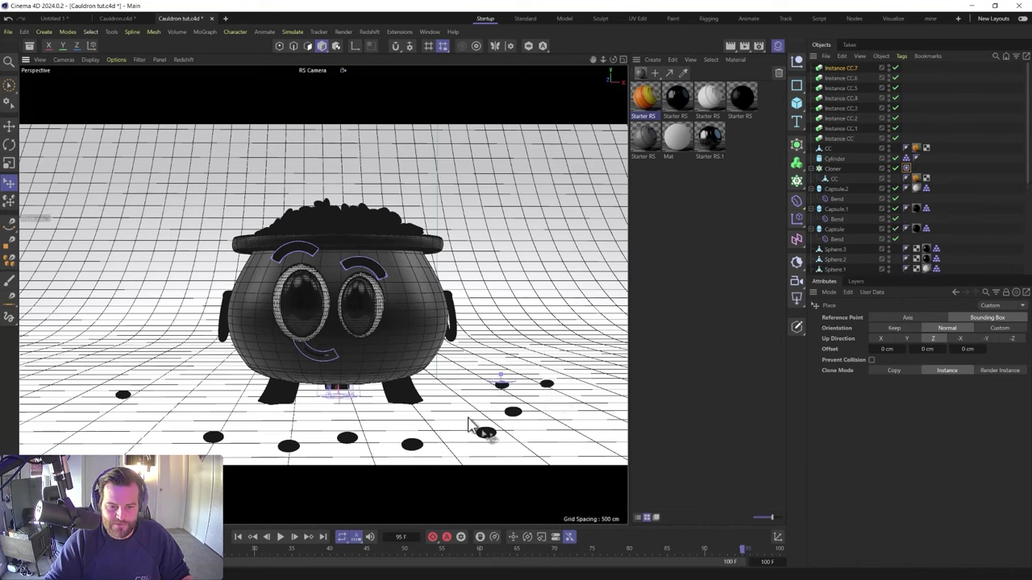
left_click(468, 414)
left_click(548, 417)
left_click(202, 402)
left_click(193, 366)
left_click(178, 396)
left_click(167, 421)
left_click(121, 410)
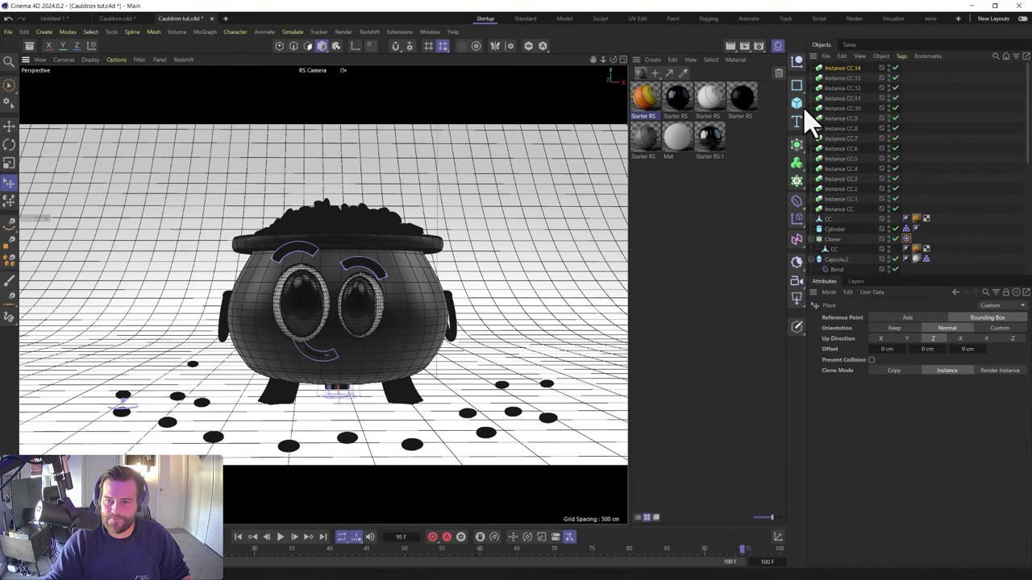
Try to settle all fifteen candy corn instances on the floor together with Dynamic Place, and undo the last placement
left_click(848, 210)
left_click(844, 68, "shift")
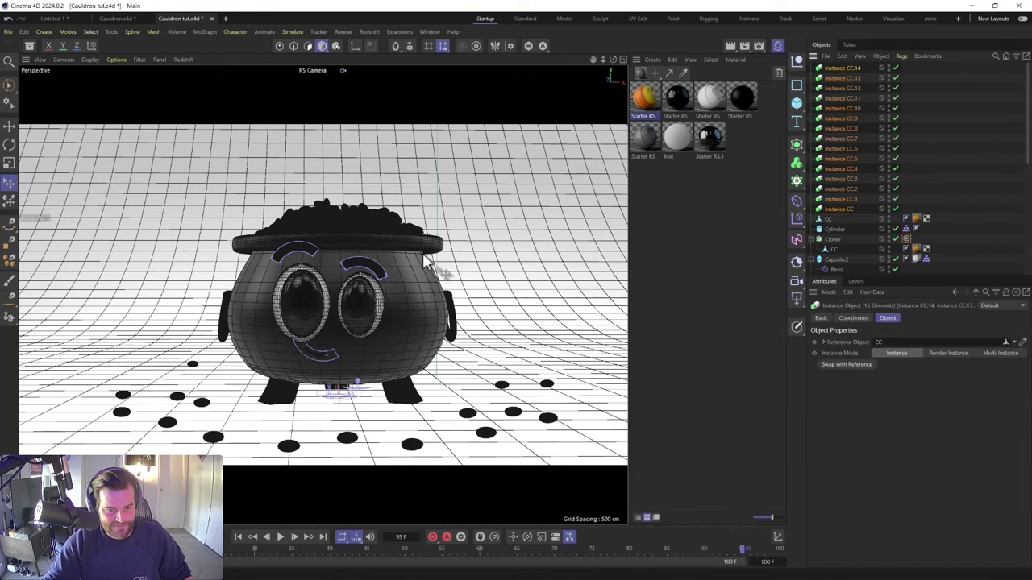
left_click(9, 201)
key("e")
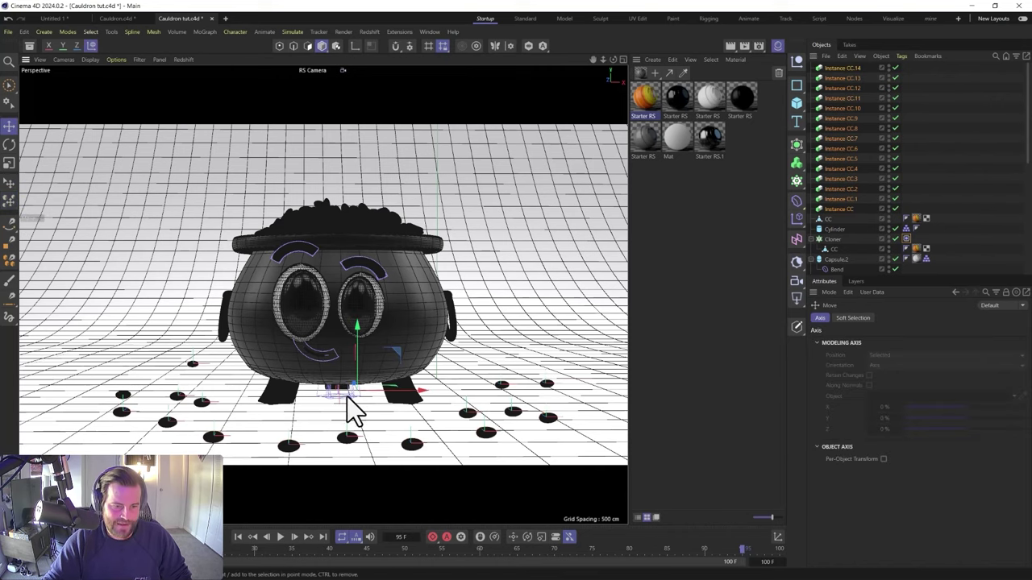
left_click(9, 199)
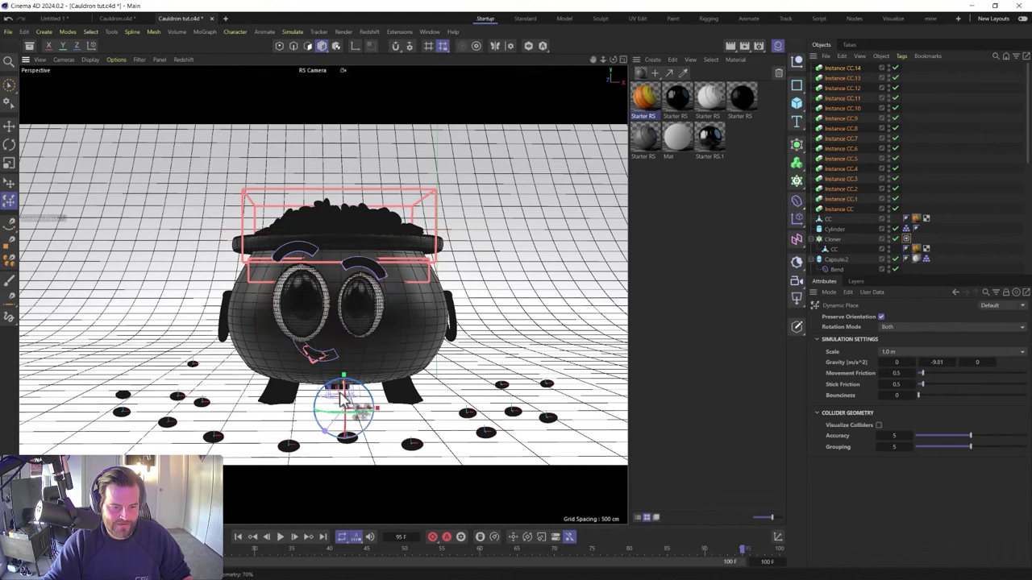
left_click_drag(347, 400, 375, 369, "alt")
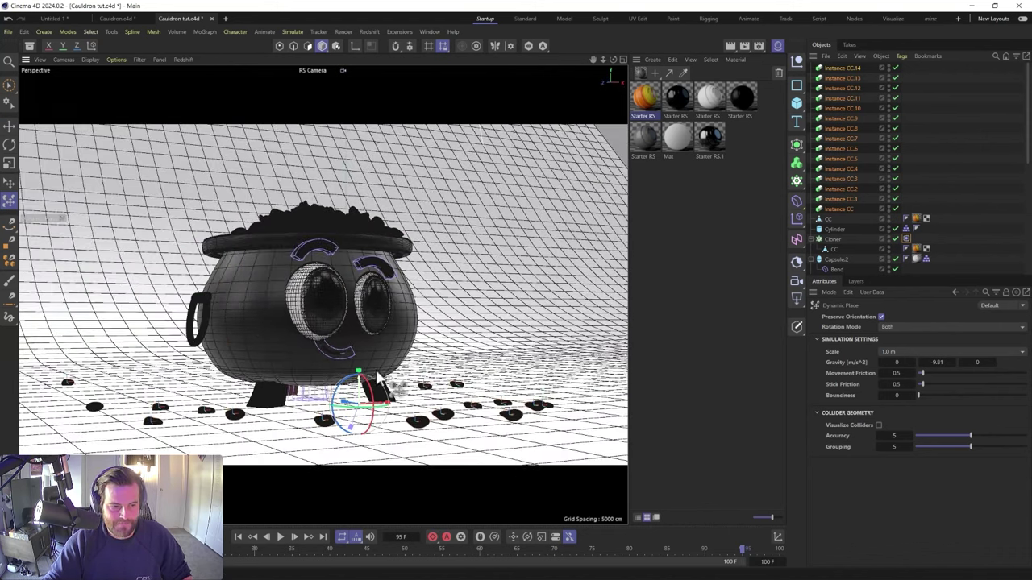
left_click(838, 210)
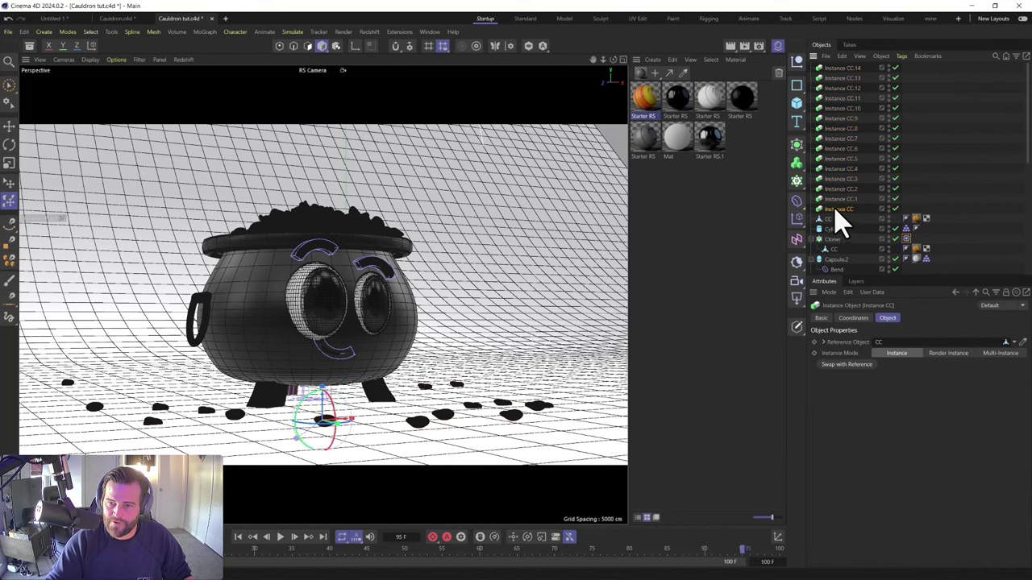
left_click(842, 68, "shift")
mouse_move(362, 400)
left_mouse_down()
mouse_move(360, 389)
mouse_move(352, 407)
mouse_move(358, 348)
mouse_move(366, 380)
left_mouse_up()
key("ctrl+z")
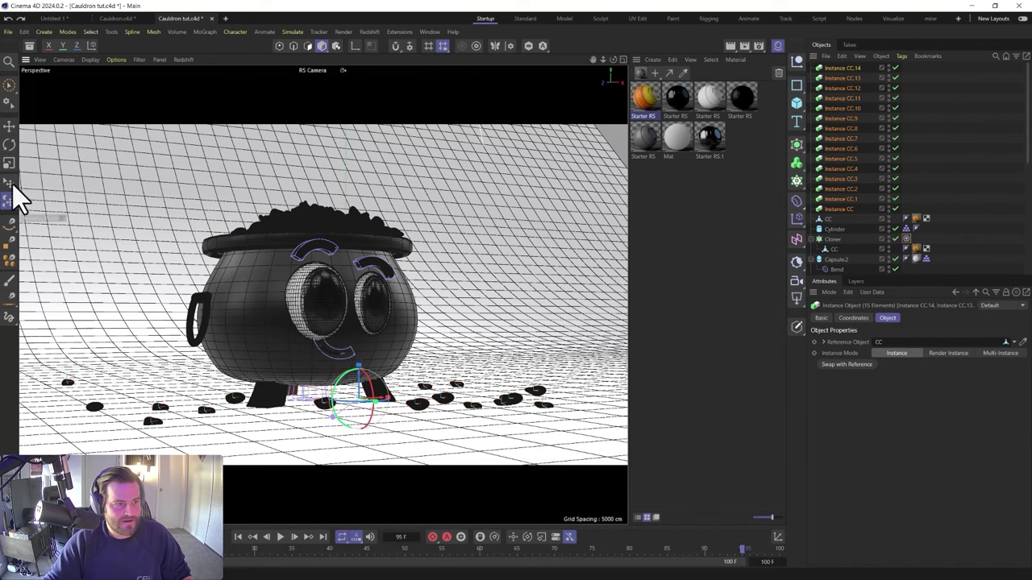
Raise all candy corn instances above the floor, add the original CC to the selection and drop them with Dynamic Place
left_click(8, 126)
left_click_drag(318, 361, 310, 341)
left_click(97, 410, "shift")
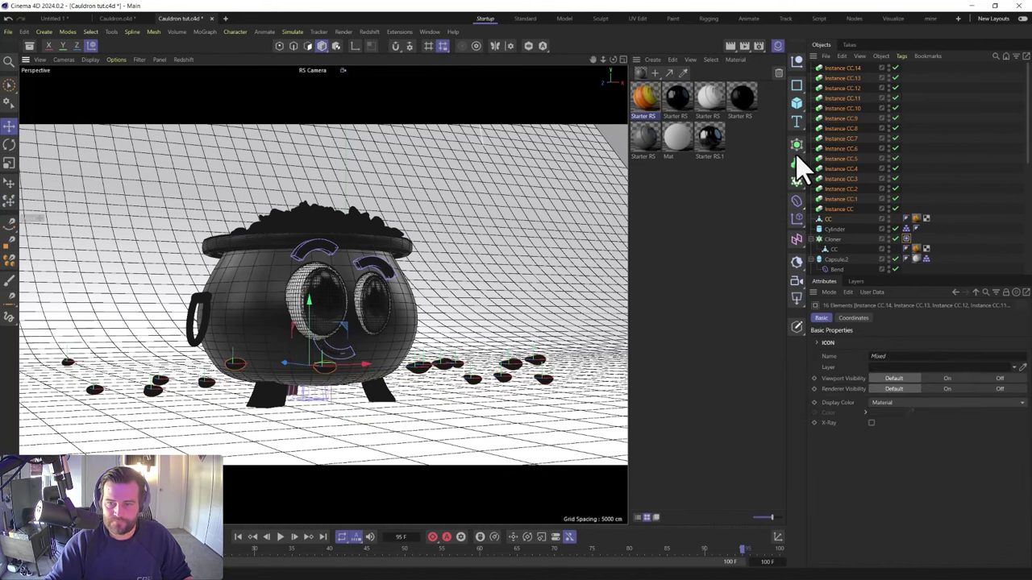
left_click(9, 200)
left_click_drag(349, 354, 358, 298)
mouse_move(352, 403)
left_mouse_down()
mouse_move(321, 441)
mouse_move(330, 433)
mouse_move(287, 376)
mouse_move(350, 342)
left_mouse_up()
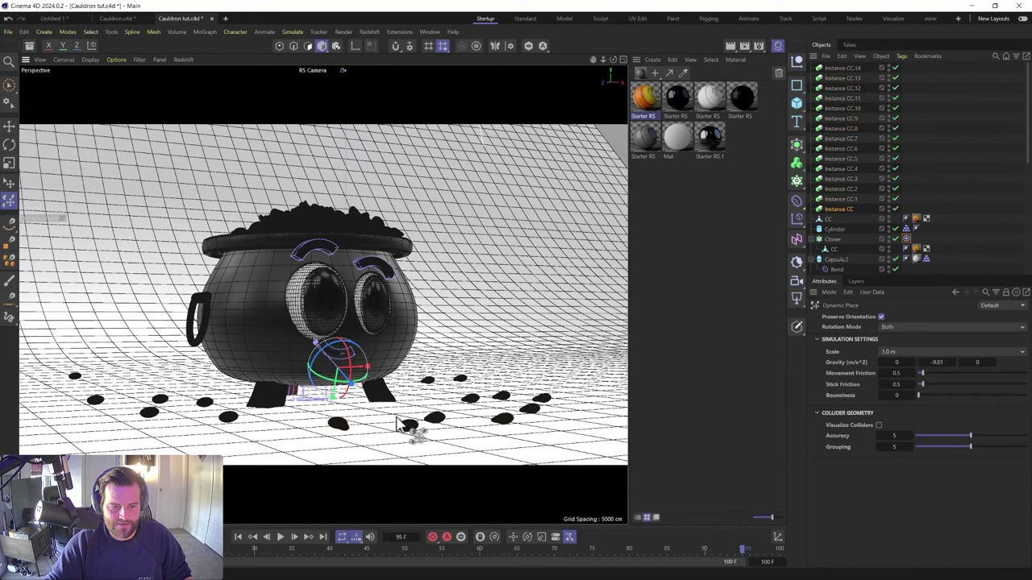
Nudge one candy corn beside the cauldron with Dynamic Place and rotate several individual pieces on the floor to vary their orientation
left_click(437, 419)
left_click_drag(441, 427, 475, 441)
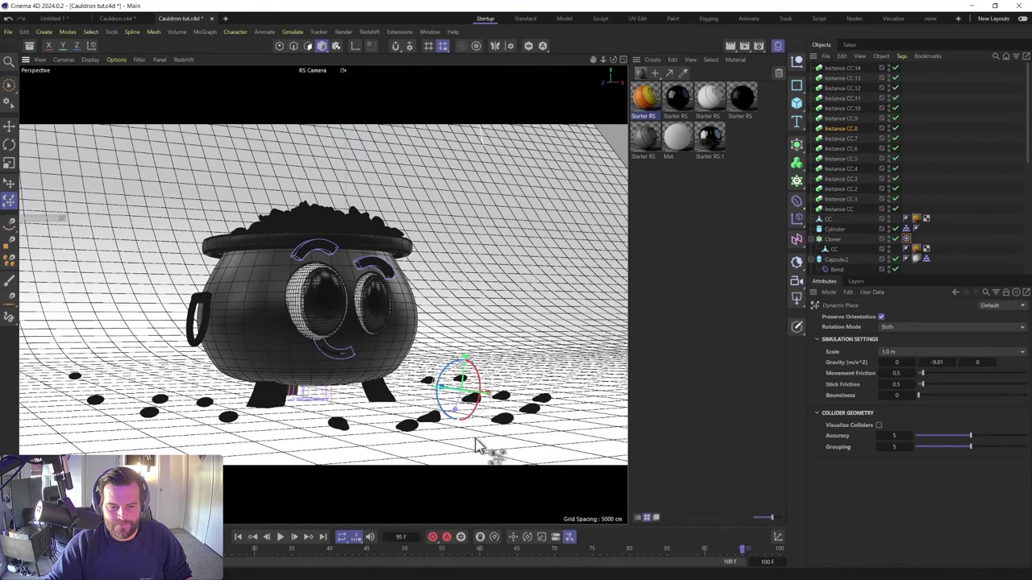
left_click(522, 413)
key("r")
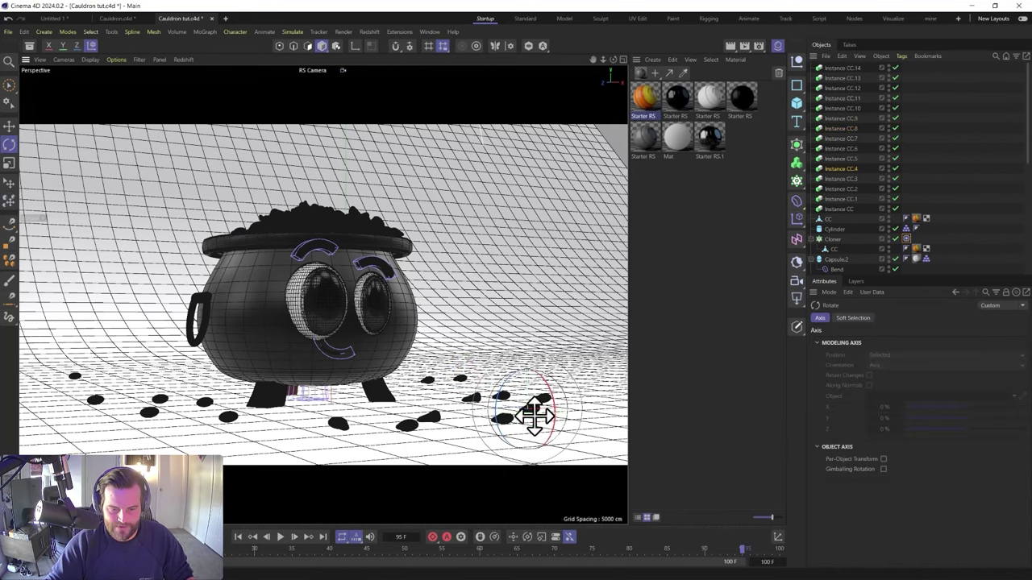
left_click(153, 409)
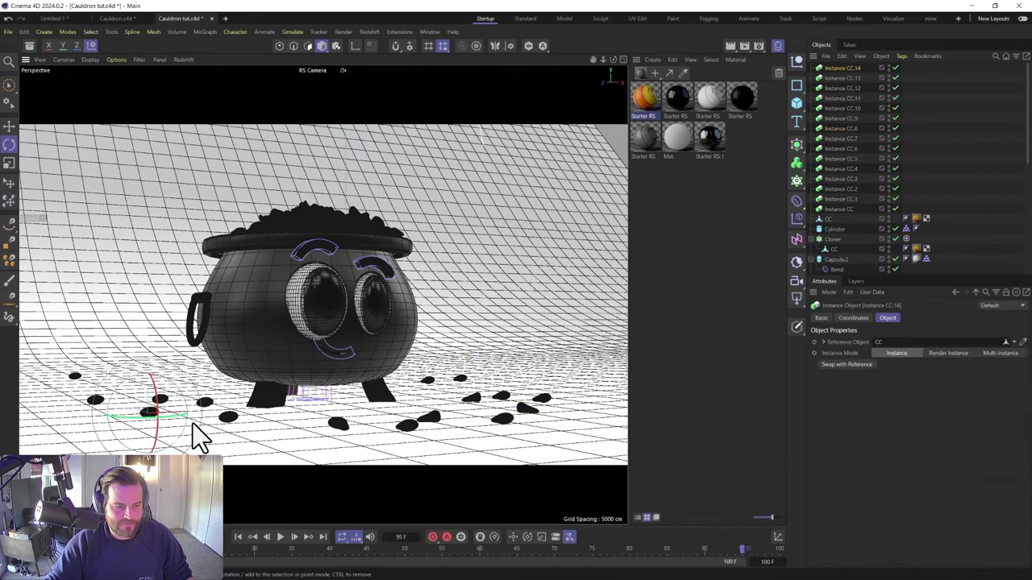
left_click(96, 399)
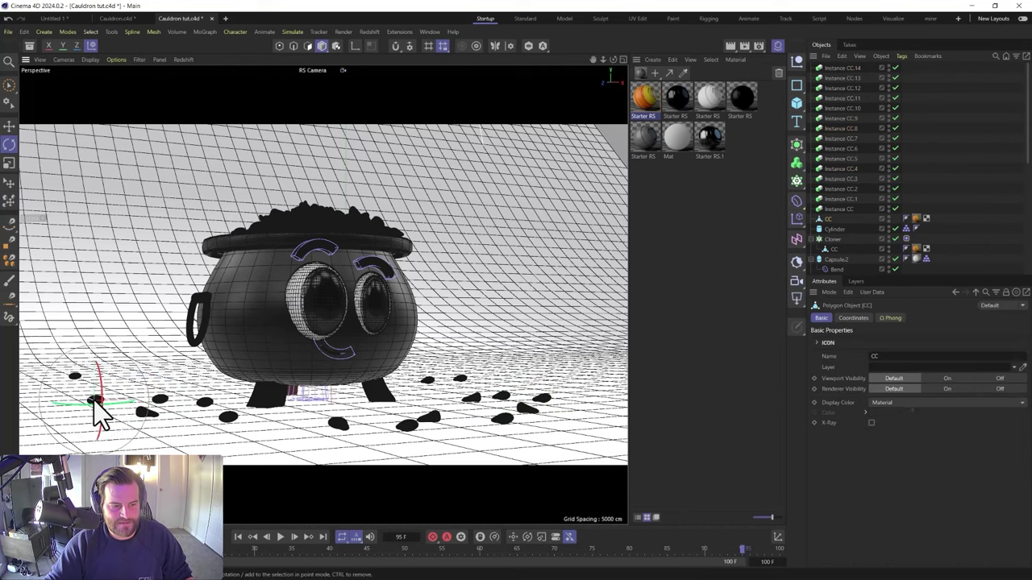
left_click_drag(97, 421, 511, 288)
left_click(231, 422)
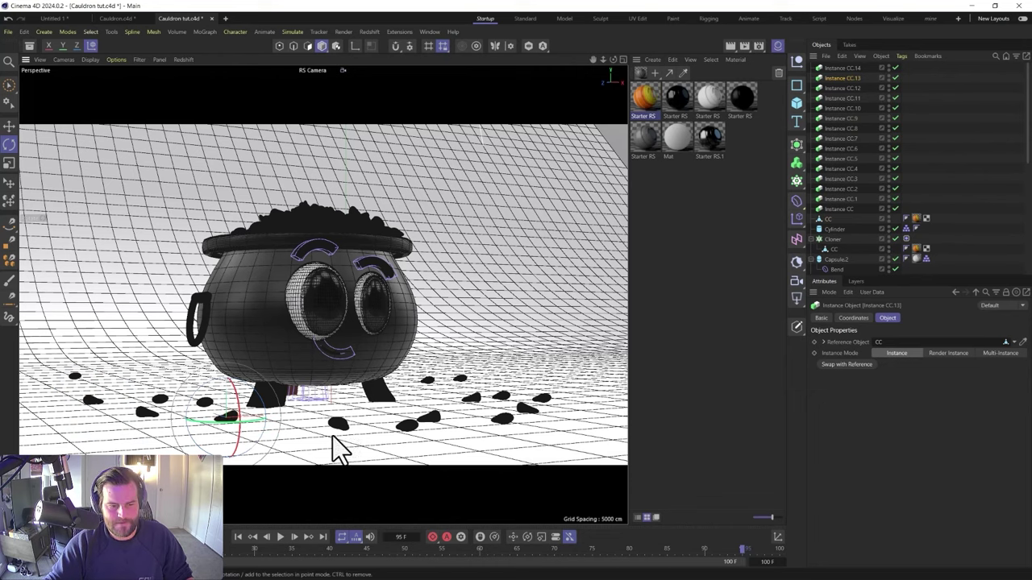
left_click(499, 420)
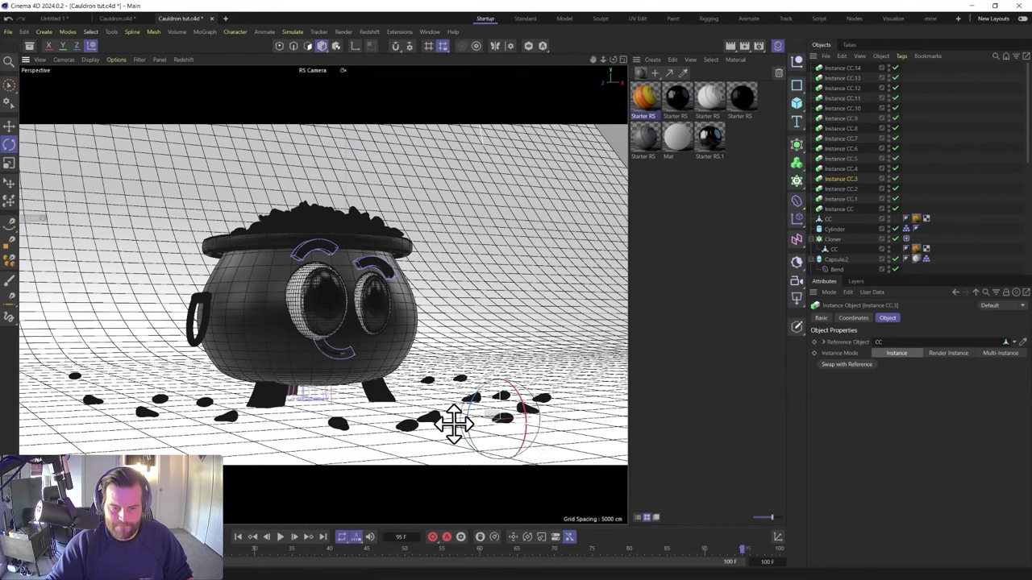
left_click(429, 385)
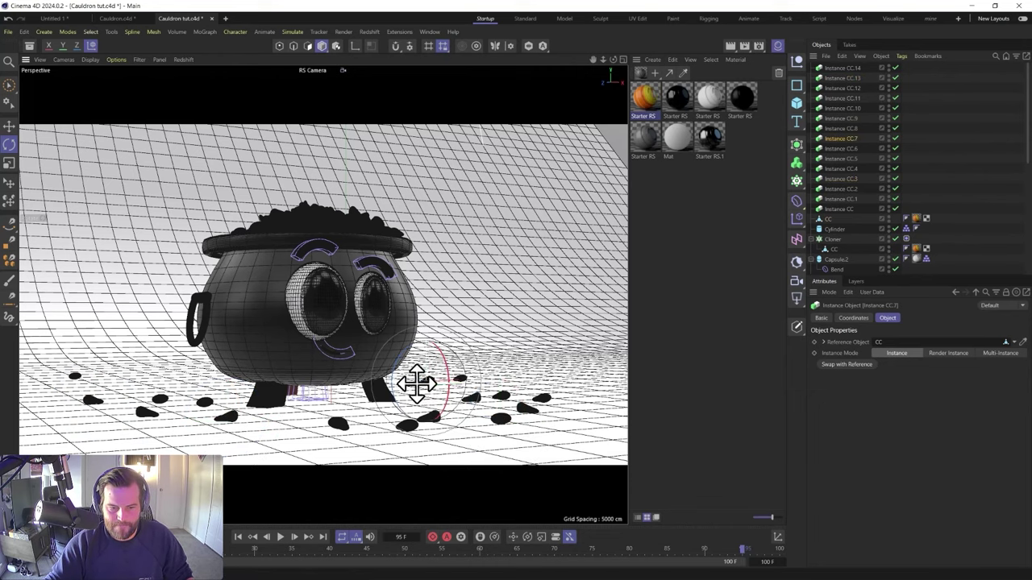
Select the RS Camera and open the Redshift RenderView to live-render the cauldron with the scattered candy corn
scroll(845, 230, "down", 6)
left_click(837, 229)
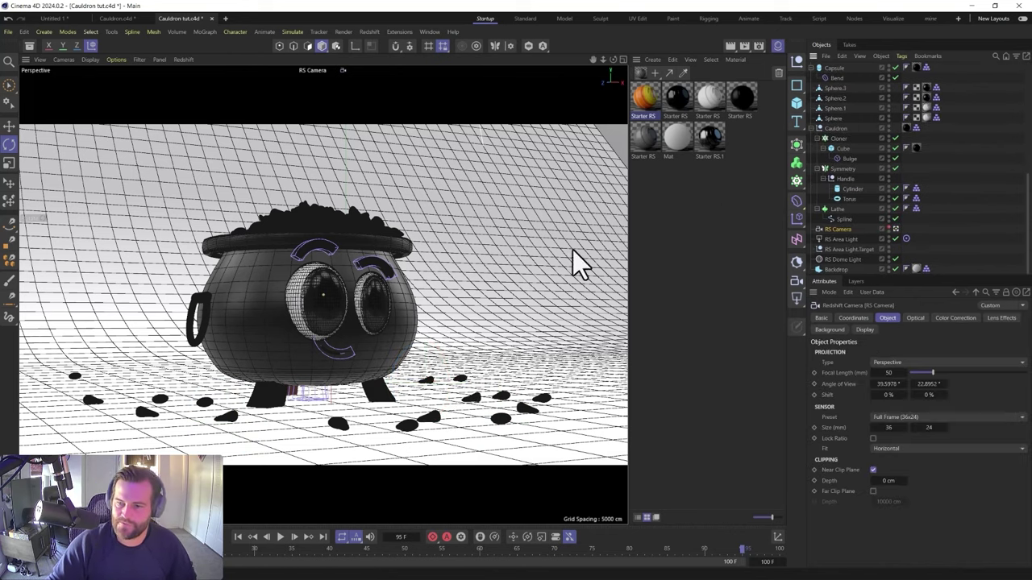
left_click_drag(403, 311, 330, 300, "alt")
left_click(373, 32)
left_click(391, 115)
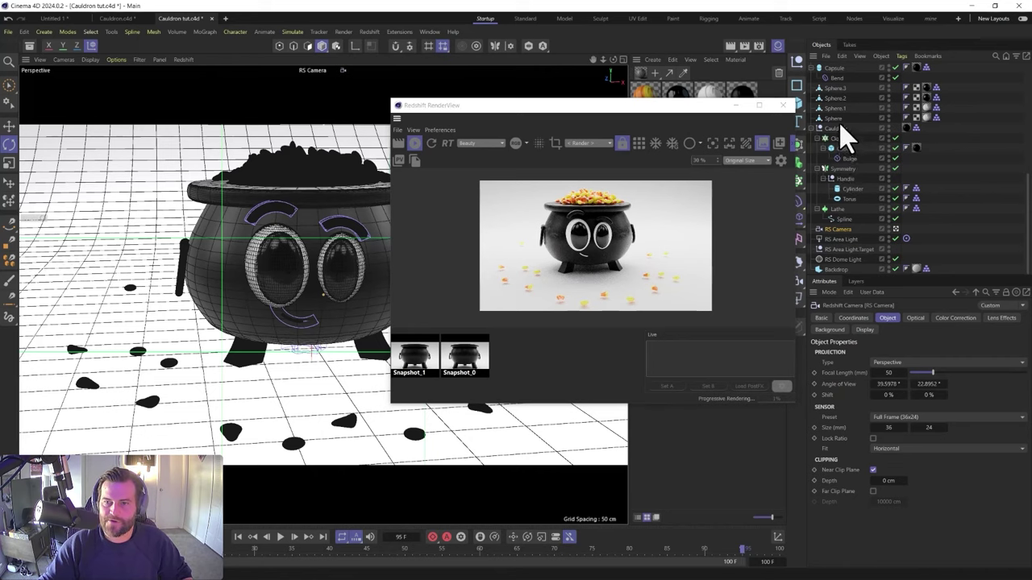
Select the CC object with all fifteen of its instances and move them down slightly onto the floor
scroll(835, 145, "up", 5)
left_click(840, 160)
scroll(840, 166, "up", 2)
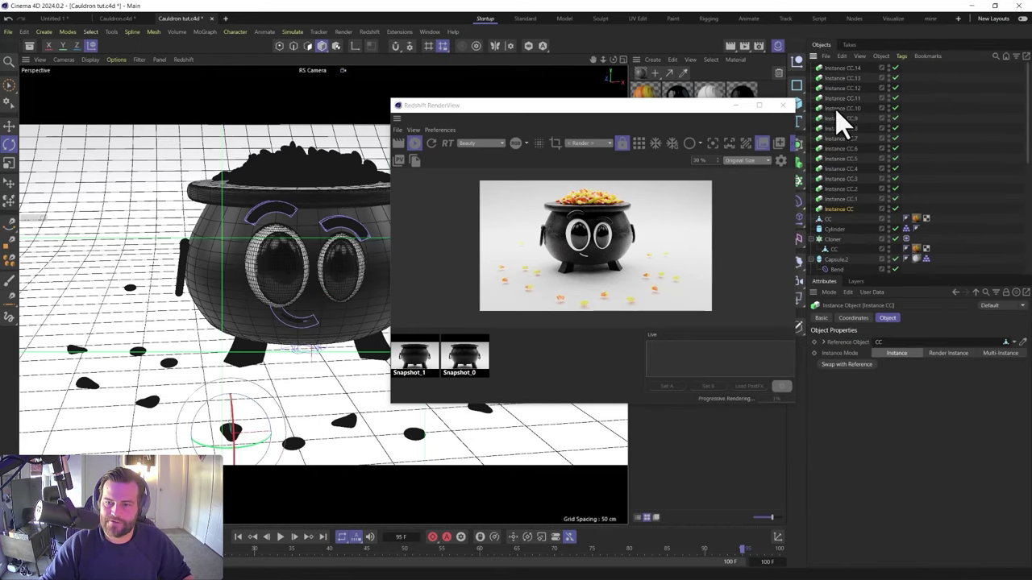
left_click(832, 219)
left_click(839, 69, "shift")
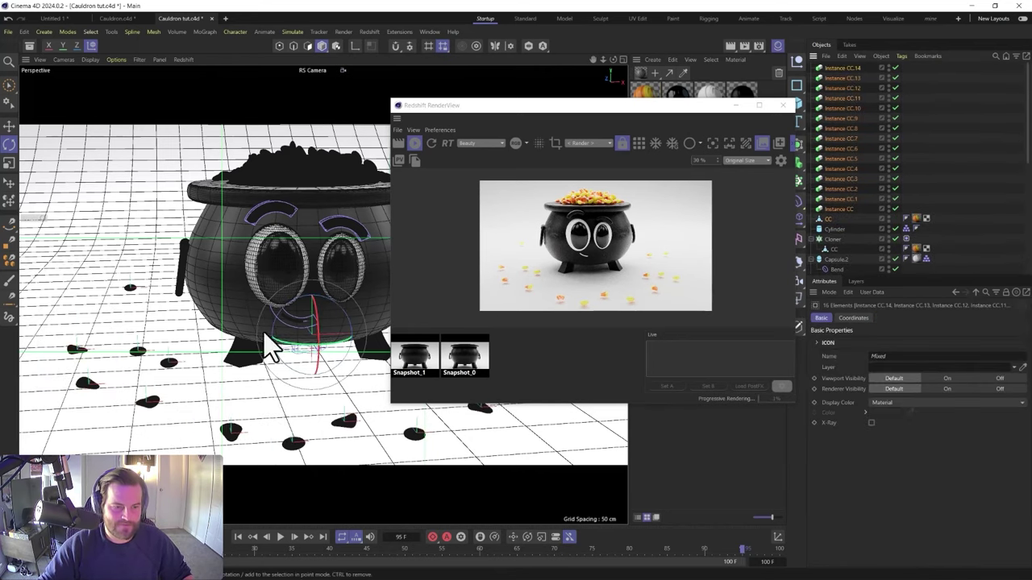
key("e")
left_click_drag(313, 274, 312, 281)
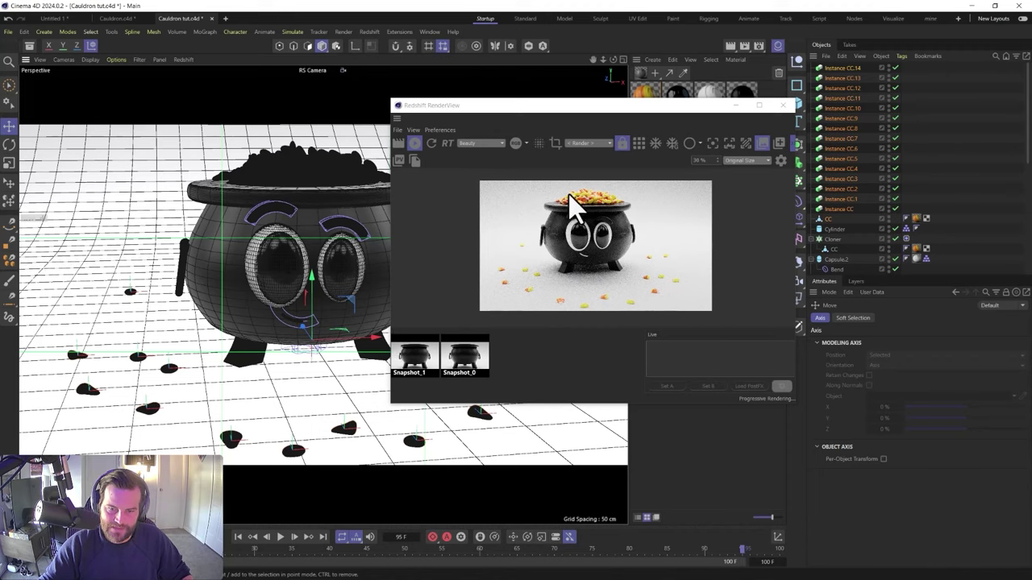
Reduce the coat weight of the orange candy corn material to 0.3
left_click_drag(602, 110, 421, 86)
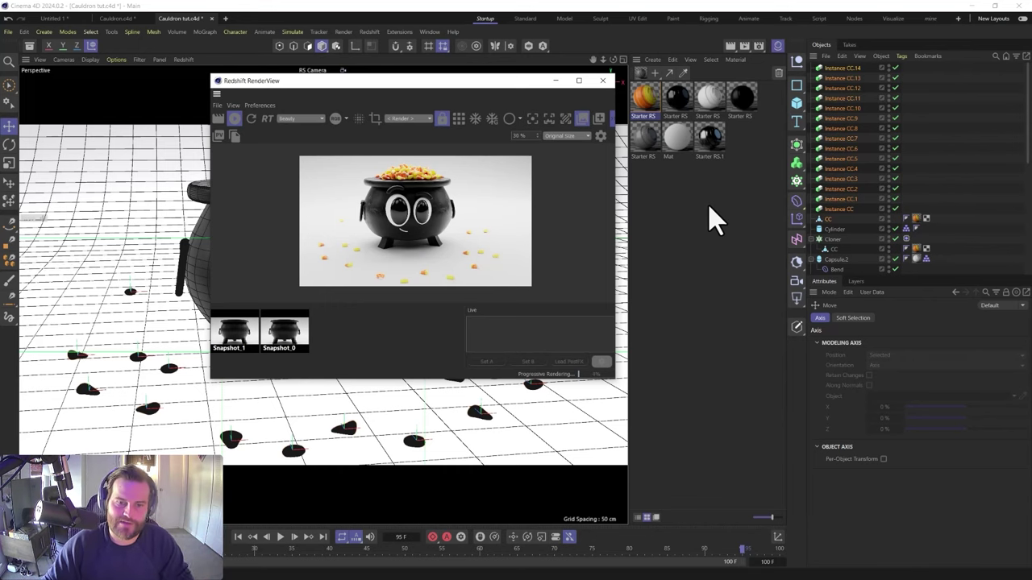
left_click(654, 110)
scroll(826, 488, "down", 5)
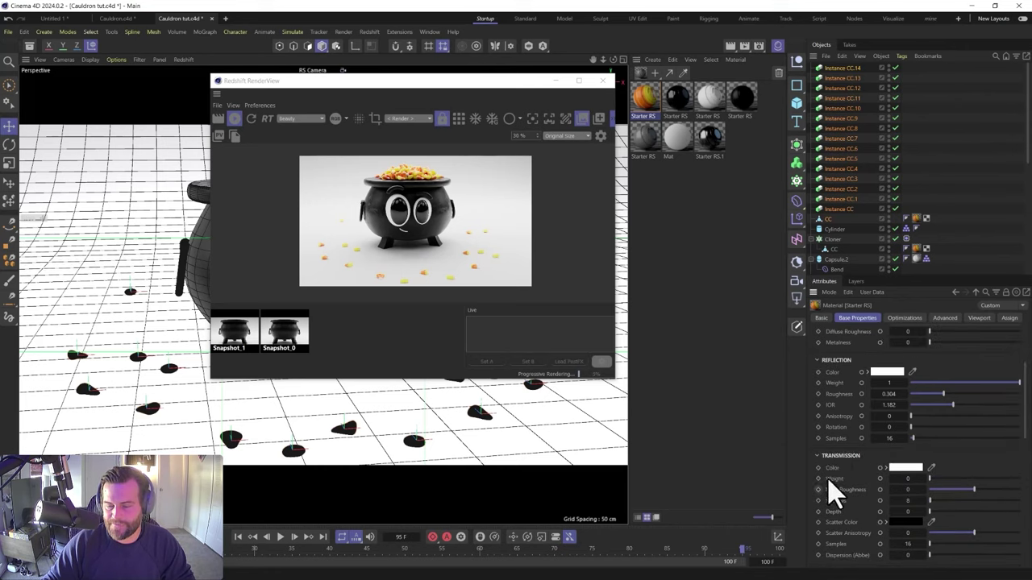
scroll(854, 484, "down", 5)
scroll(853, 501, "down", 3)
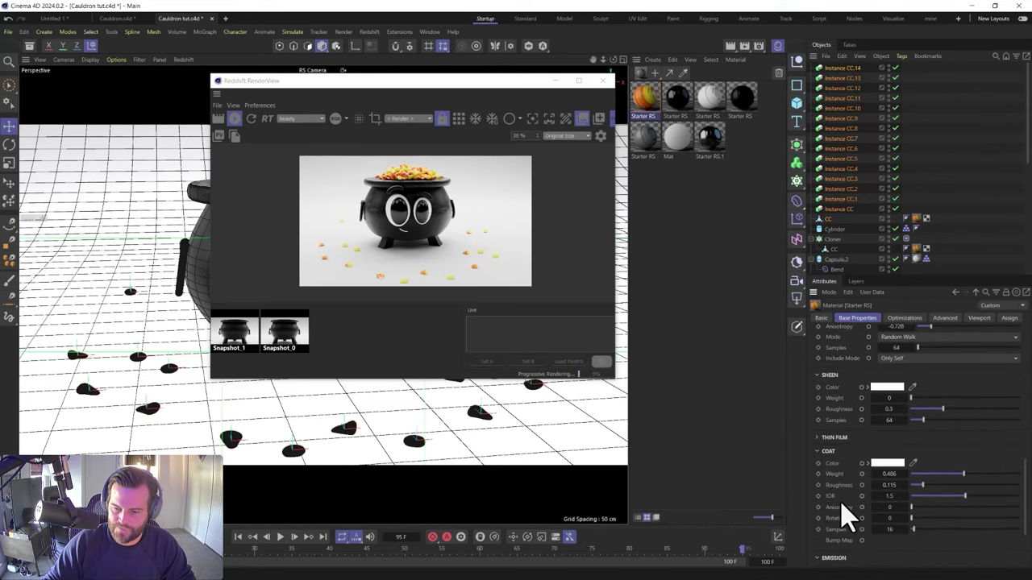
left_click_drag(946, 475, 926, 475)
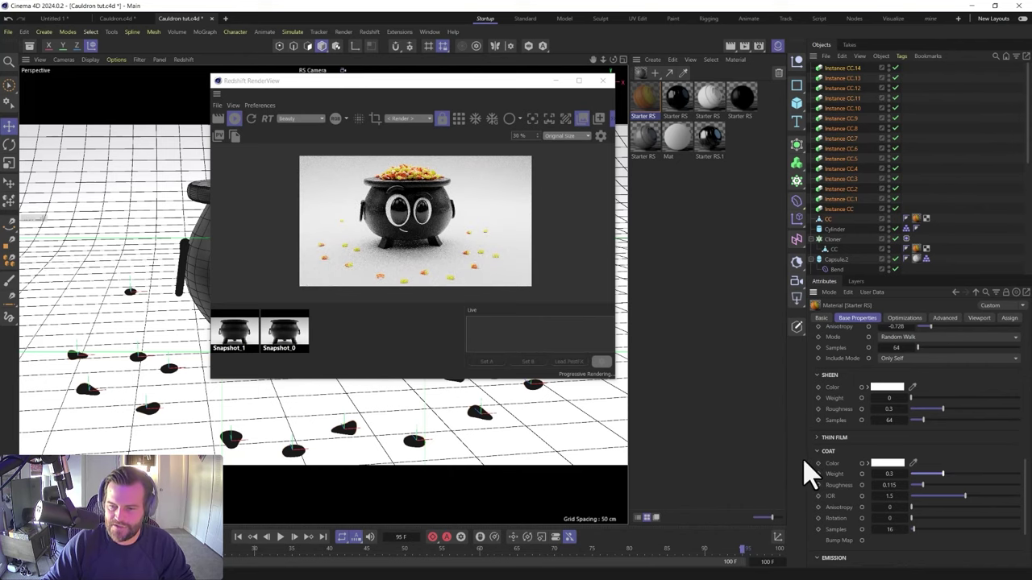
Reduce the candy corn material's subsurface scale to 0.464
scroll(846, 442, "down", 4)
scroll(855, 439, "up", 2)
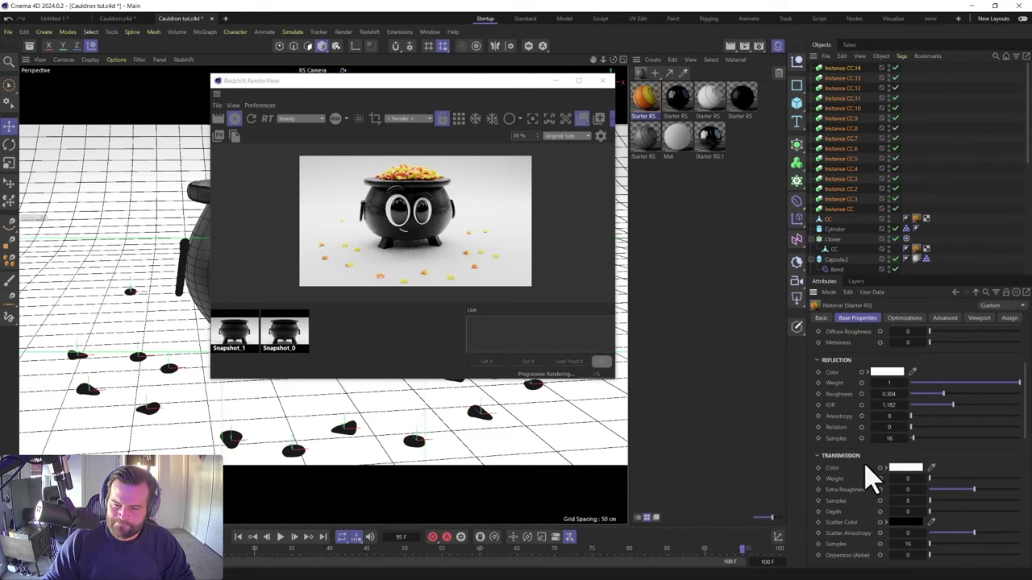
scroll(866, 471, "down", 5)
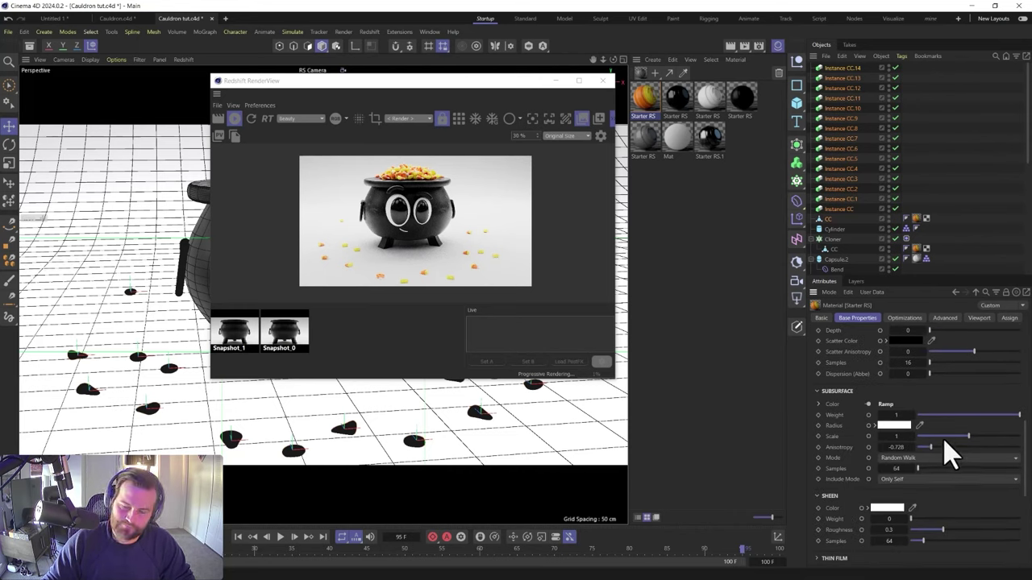
left_click(940, 437)
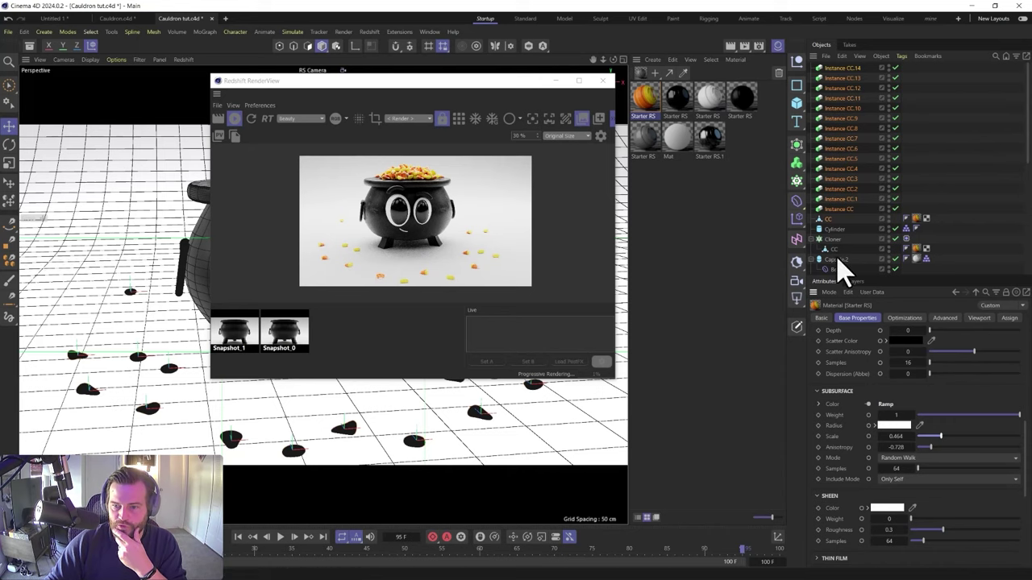
Disable the RS Dome Light and reduce the RS Area Light's spread to 0.184
scroll(838, 266, "down", 5)
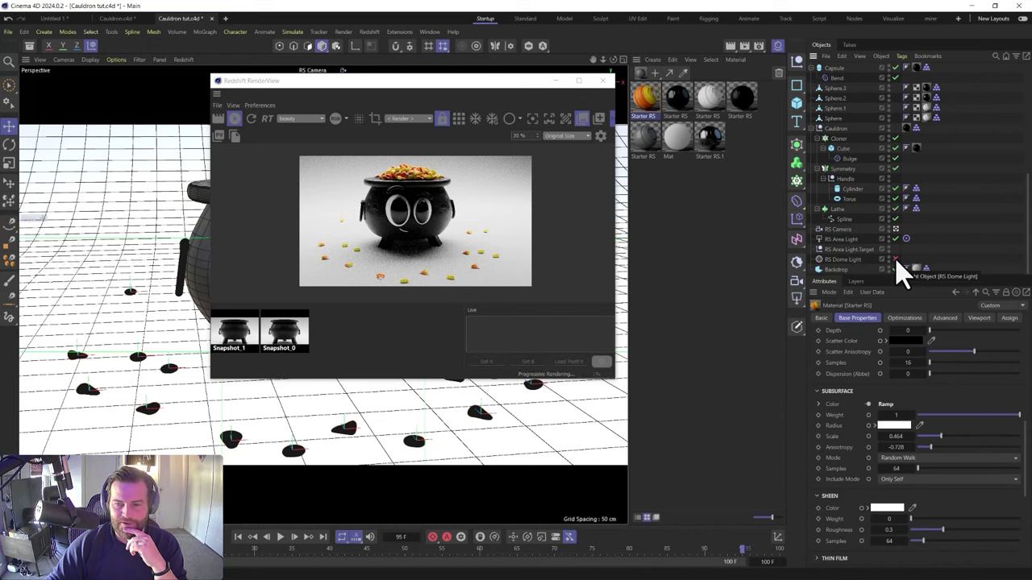
left_click(844, 239)
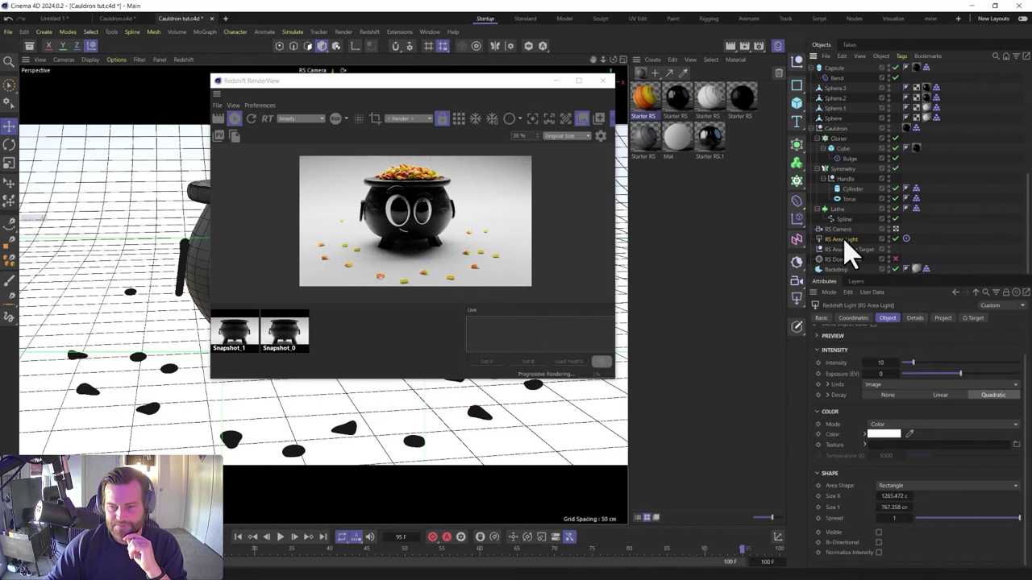
left_click_drag(1009, 520, 935, 521)
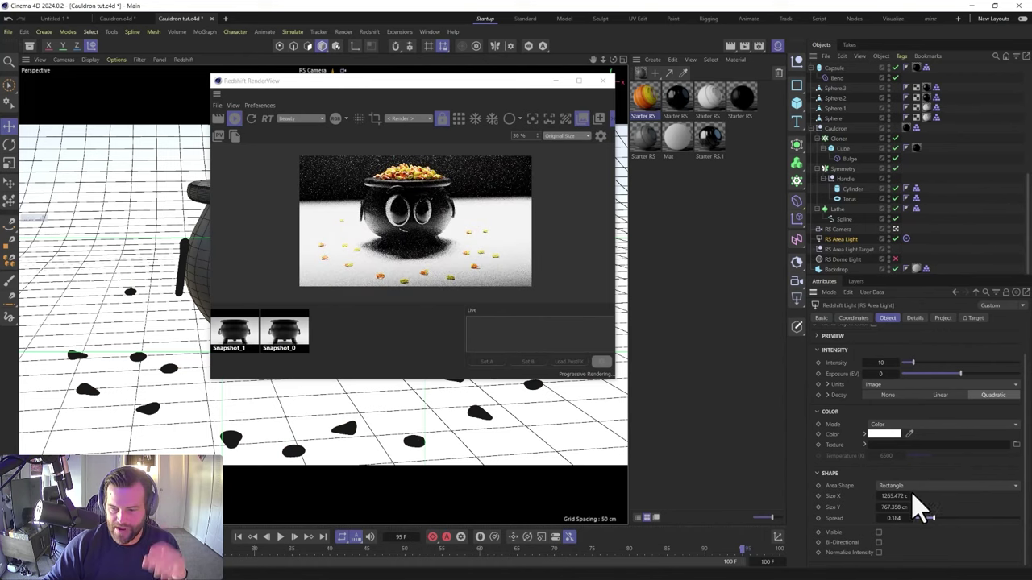
Set both the X and Y size of the RS Area Light to 500 cm
type("500")
left_click(892, 507)
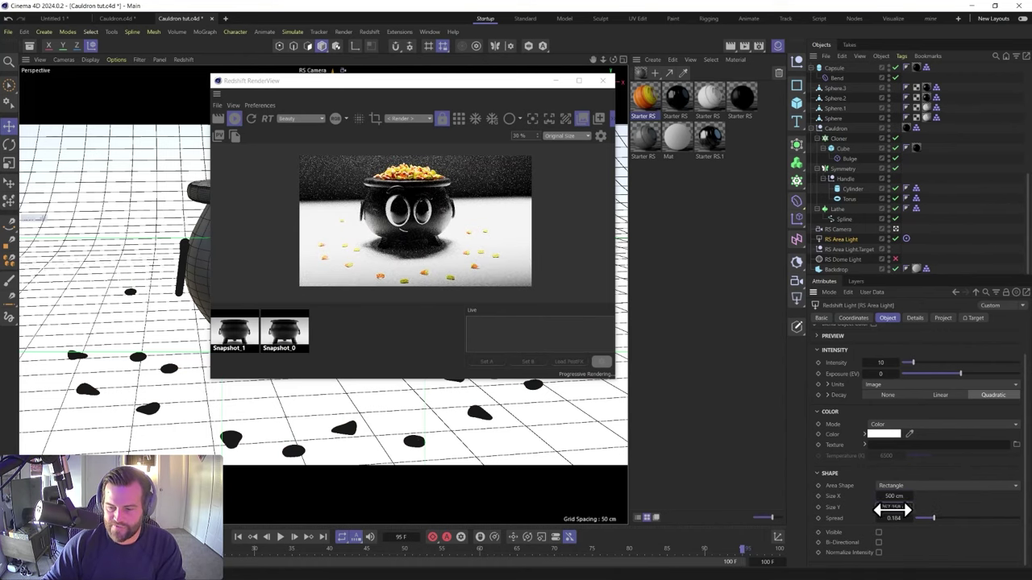
type("500")
key("Return")
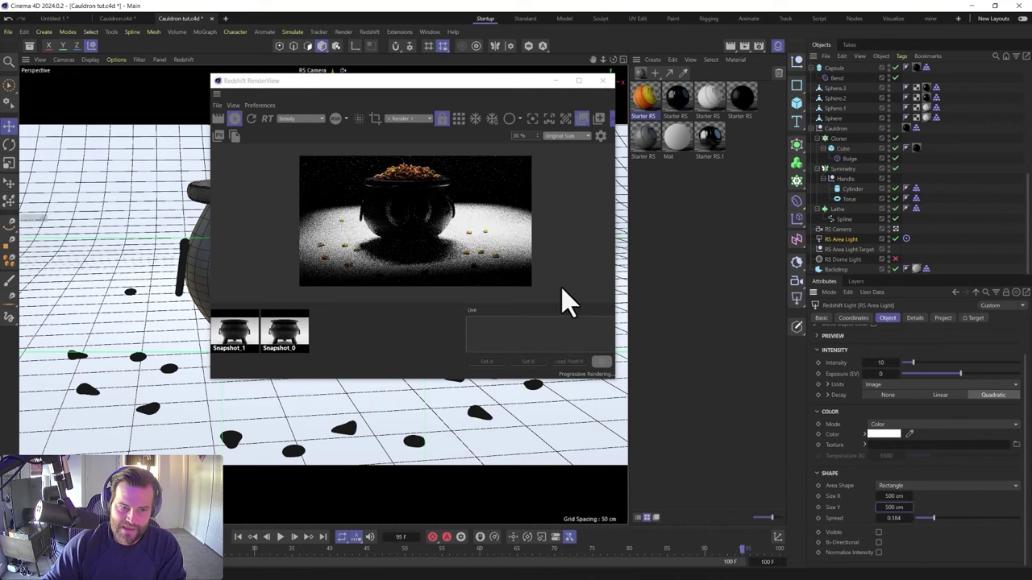
Raise the RS Area Light's target to the height of the cauldron's rim and shift it slightly sideways
left_click(848, 248)
left_click_drag(482, 85, 842, 117)
left_click_drag(376, 236, 374, 135)
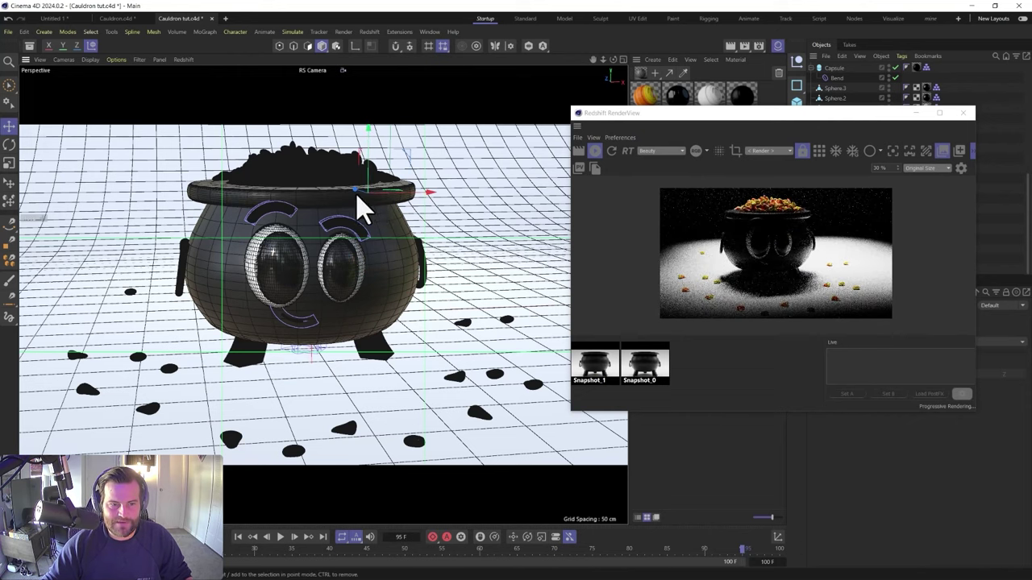
left_click_drag(354, 191, 381, 200)
left_click_drag(794, 113, 851, 278)
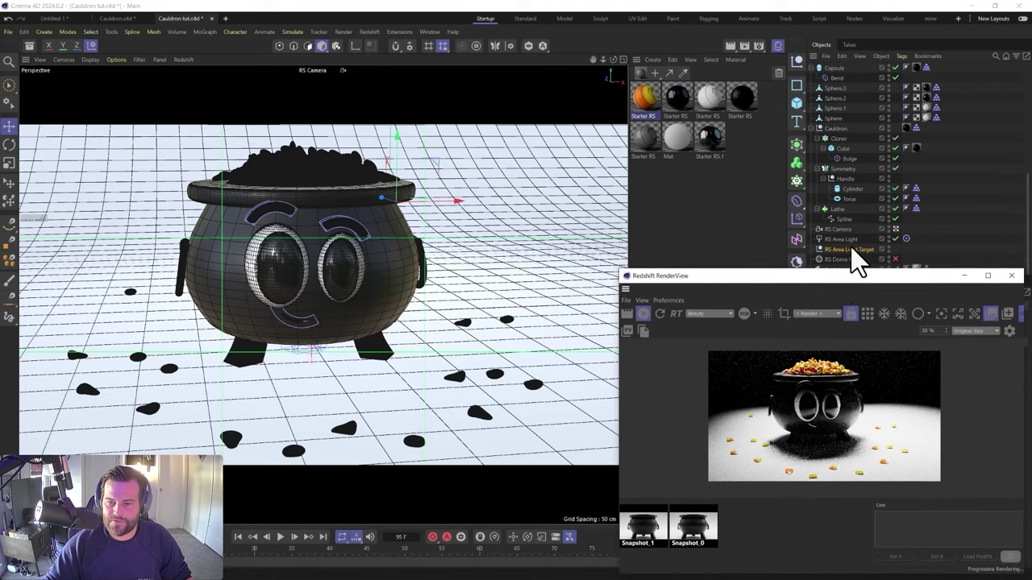
Show all four views, reposition the RS Area Light behind the cauldron and shrink its Y size to about 173 cm
middle_click(247, 290)
scroll(516, 149, "down", 5)
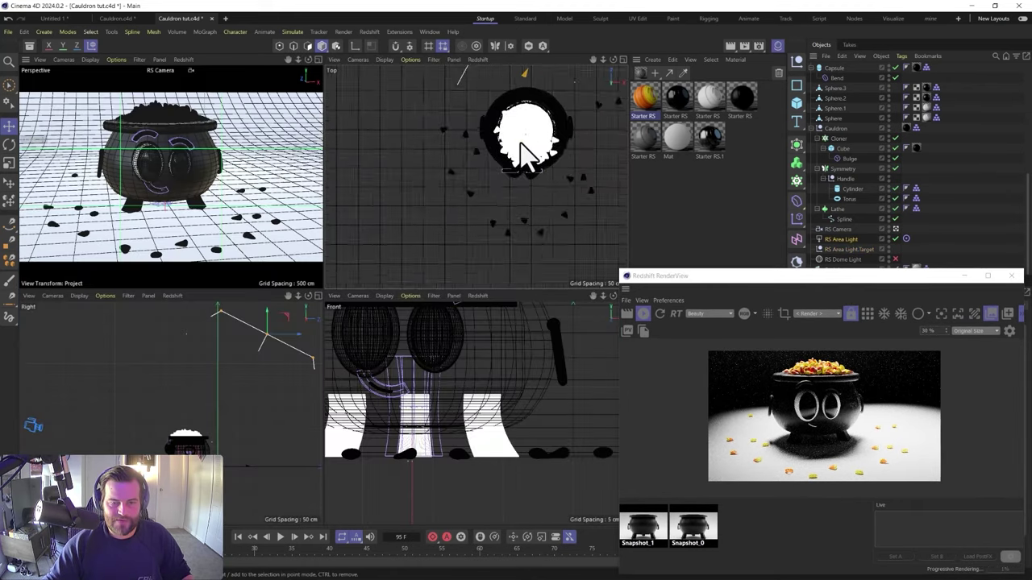
middle_click_drag(519, 184, 474, 270, "alt")
left_click_drag(491, 209, 499, 185)
Center the RS Area Light's target sideways on the cauldron and bring it forward just in front of the pot
left_click(847, 249)
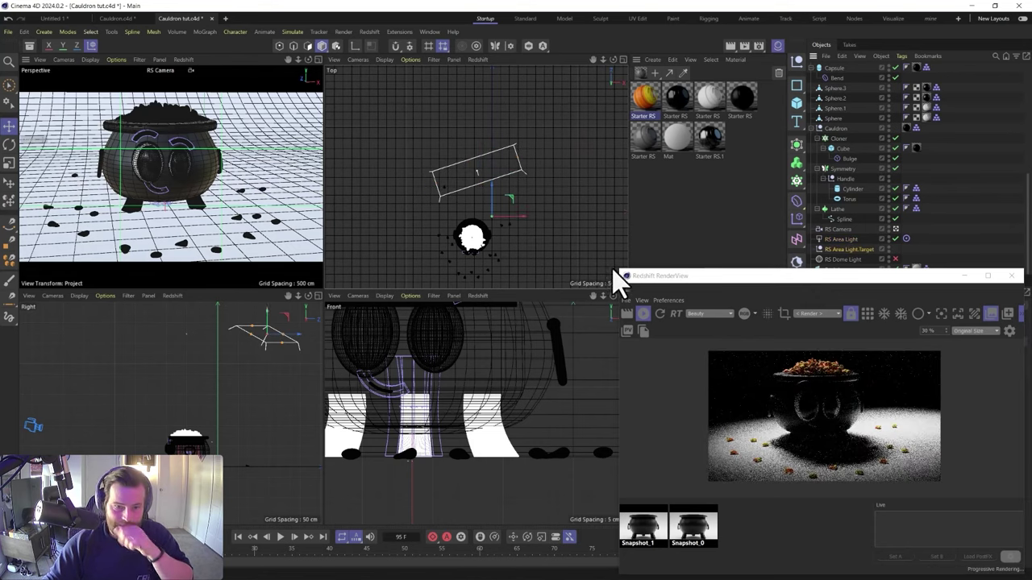
left_click_drag(507, 200, 491, 220)
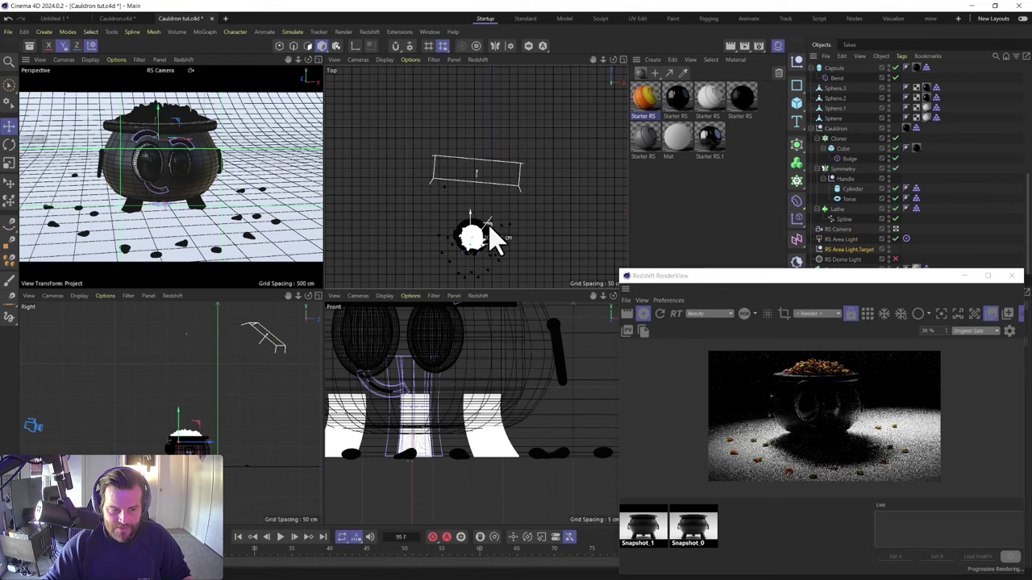
left_click_drag(203, 435, 180, 432)
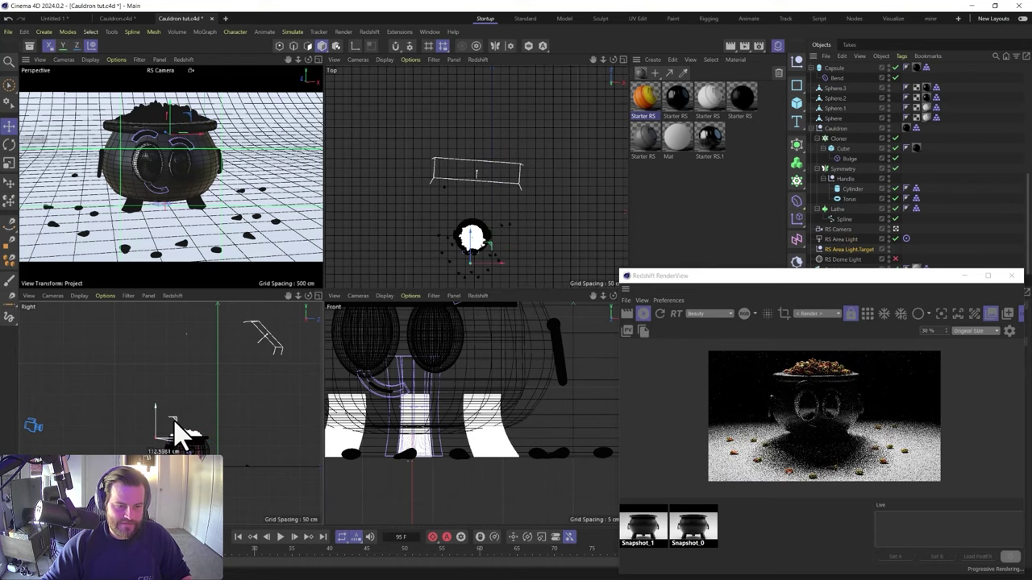
Move the RS Area Light about 324 cm down and back behind the cauldron, and check the rim lighting in the render
left_click_drag(261, 339, 299, 394)
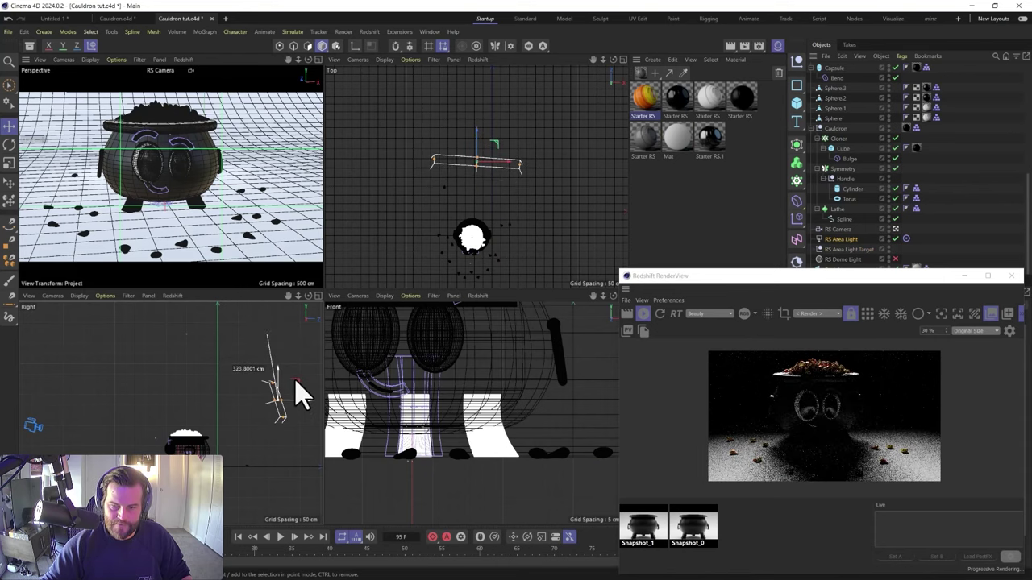
left_click_drag(749, 277, 234, 78)
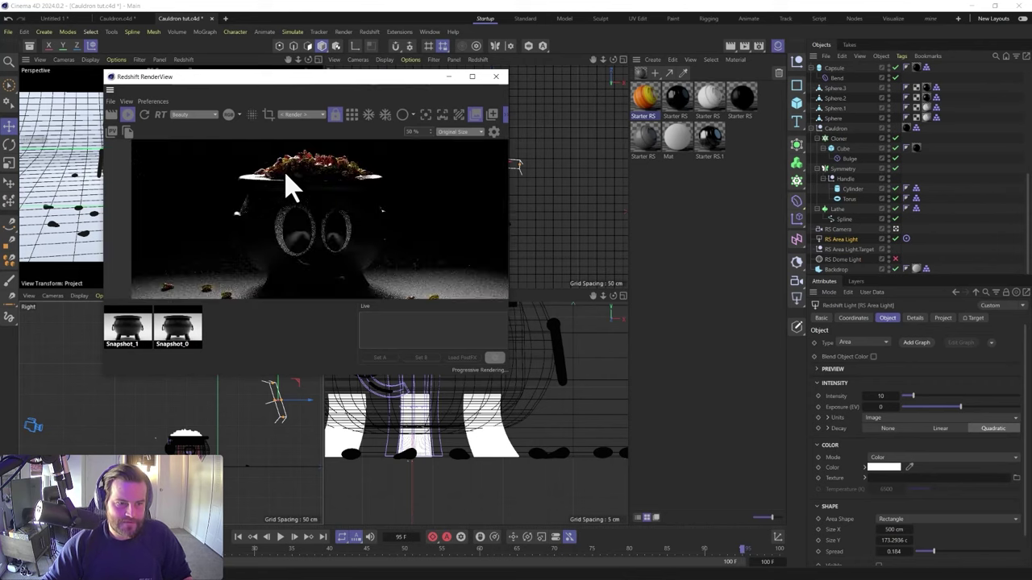
scroll(335, 193, "down", 1)
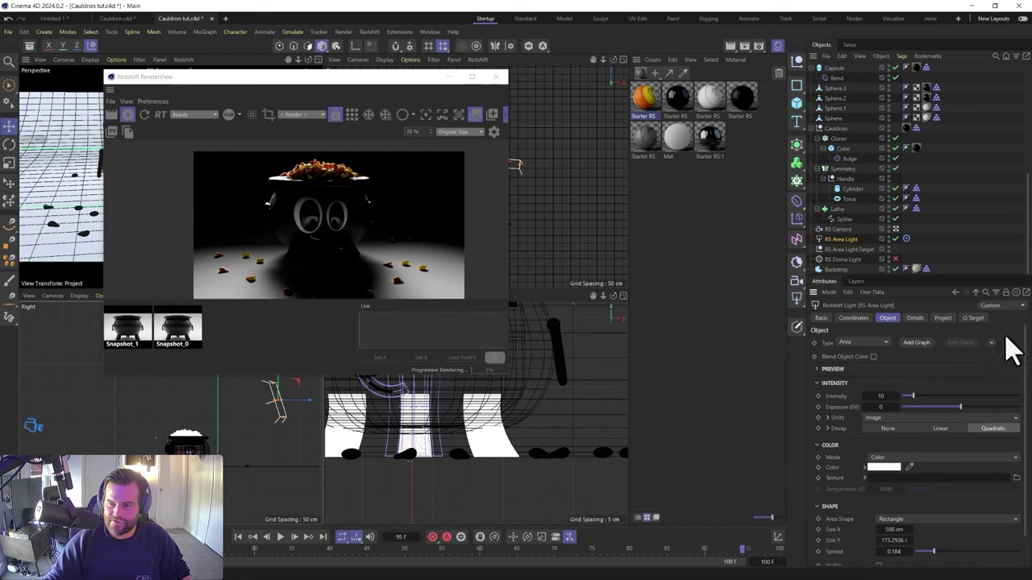
Add a second RS Area Light and give it a target tag with a null
scroll(843, 100, "up", 5)
scroll(842, 161, "down", 5)
left_click(798, 306)
scroll(840, 161, "up", 5)
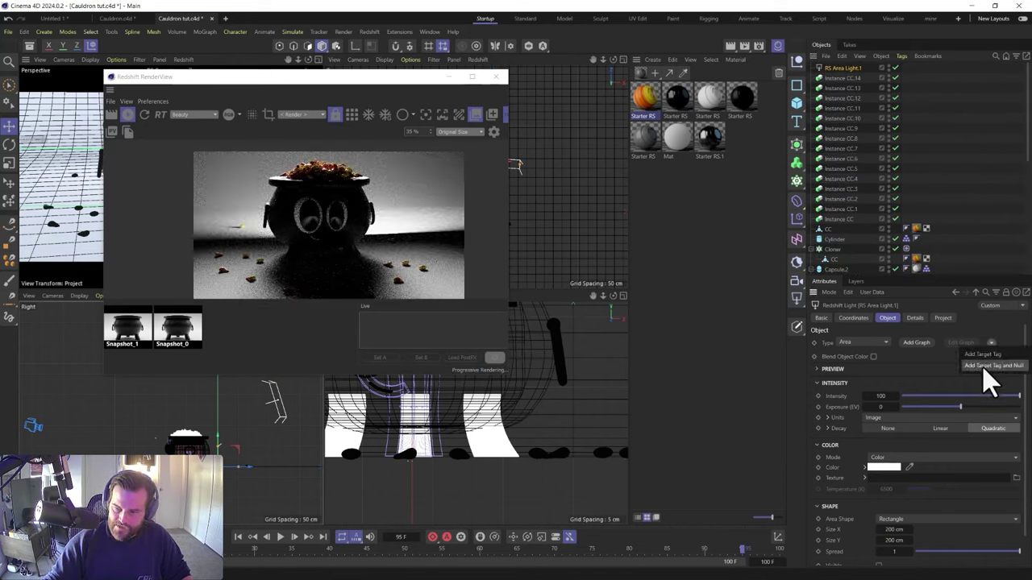
left_click(982, 366)
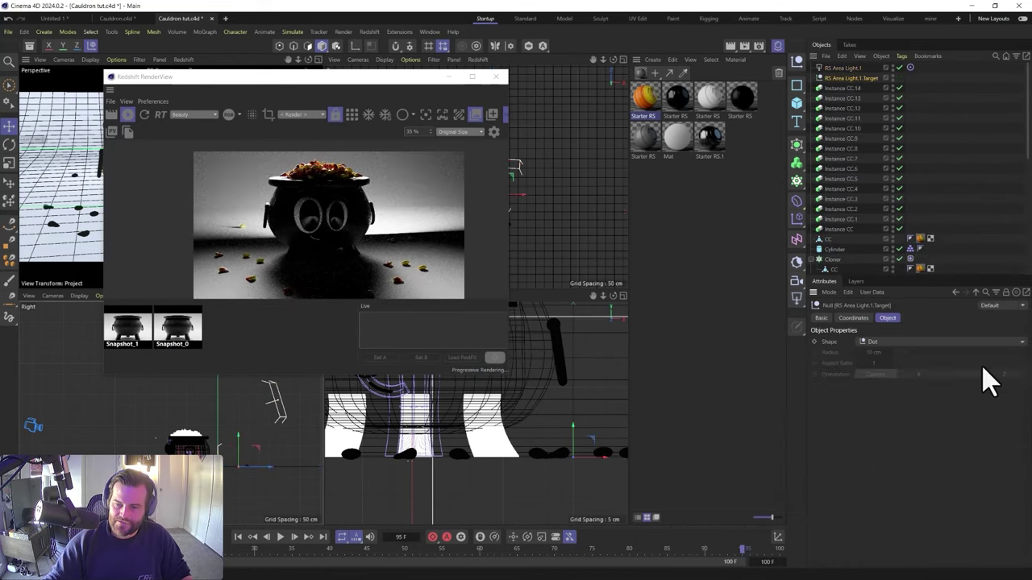
Move the second area light's target null onto the cauldron
left_click(838, 68)
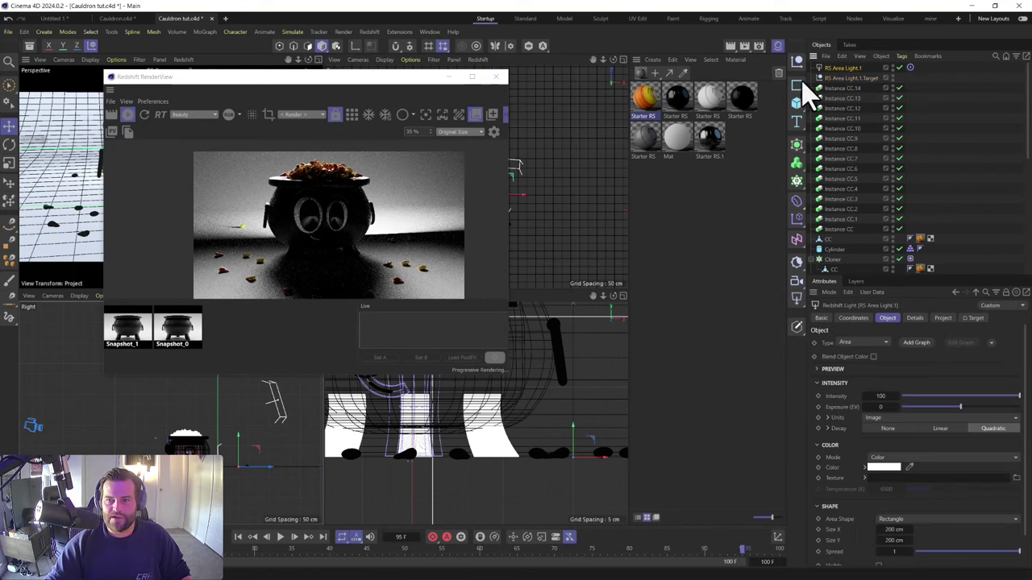
left_click_drag(321, 81, 423, 326)
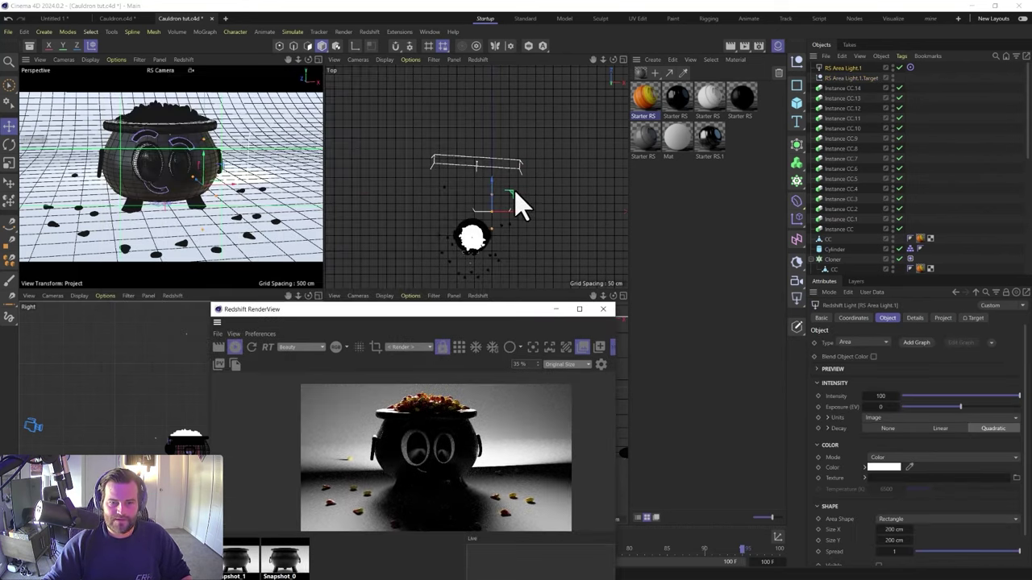
left_click(846, 77)
left_click_drag(521, 193, 493, 237)
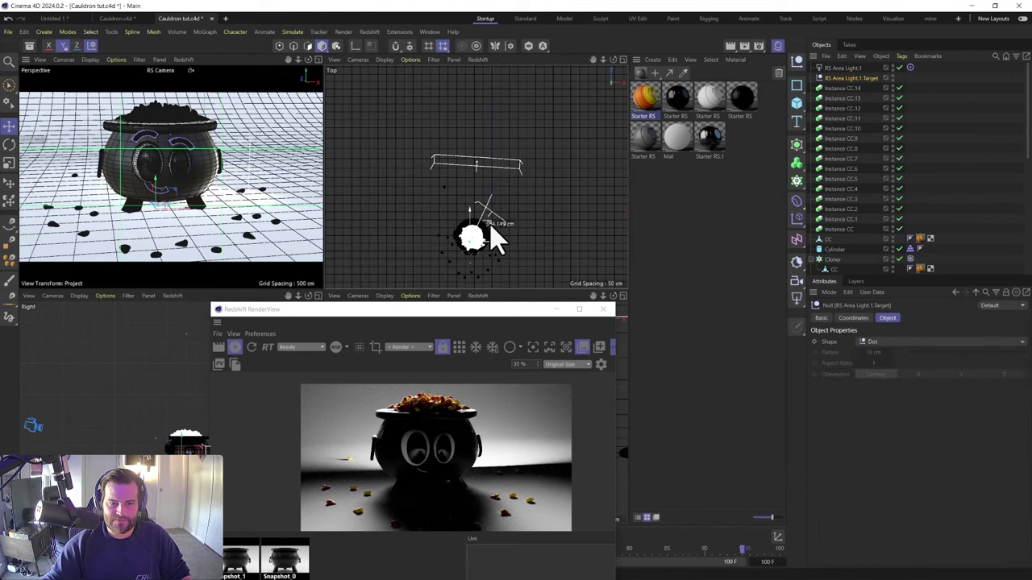
Place the second area light in front of the cauldron toward its right side and raise it slightly
left_click(842, 69)
left_click_drag(516, 202, 548, 295)
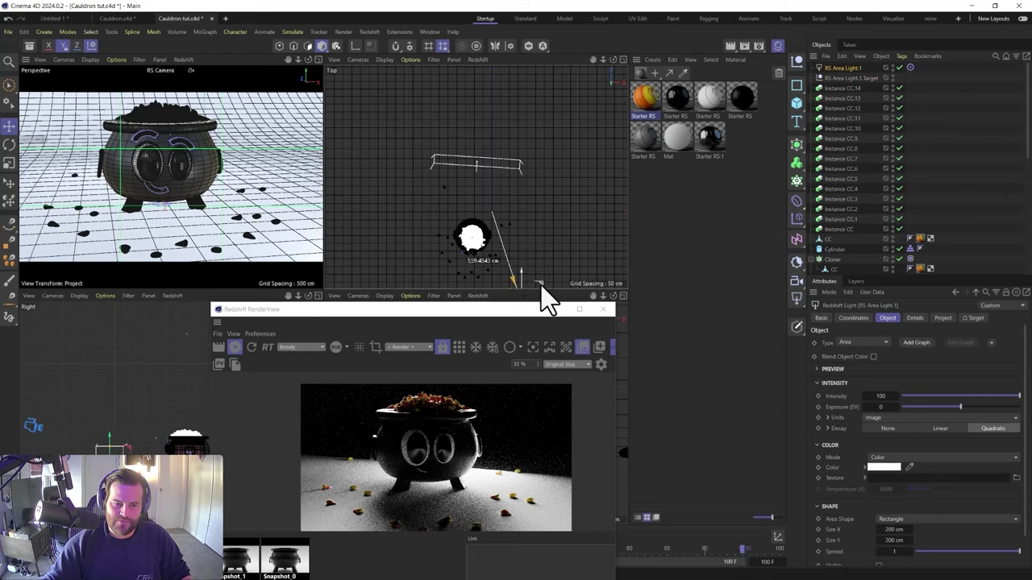
left_click_drag(481, 312, 737, 87)
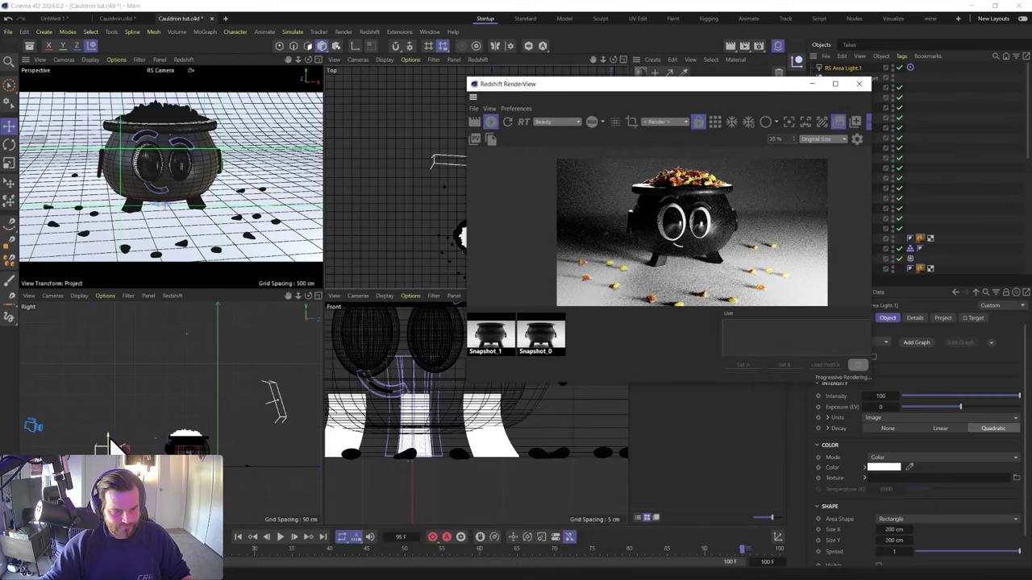
left_click_drag(104, 411, 105, 406)
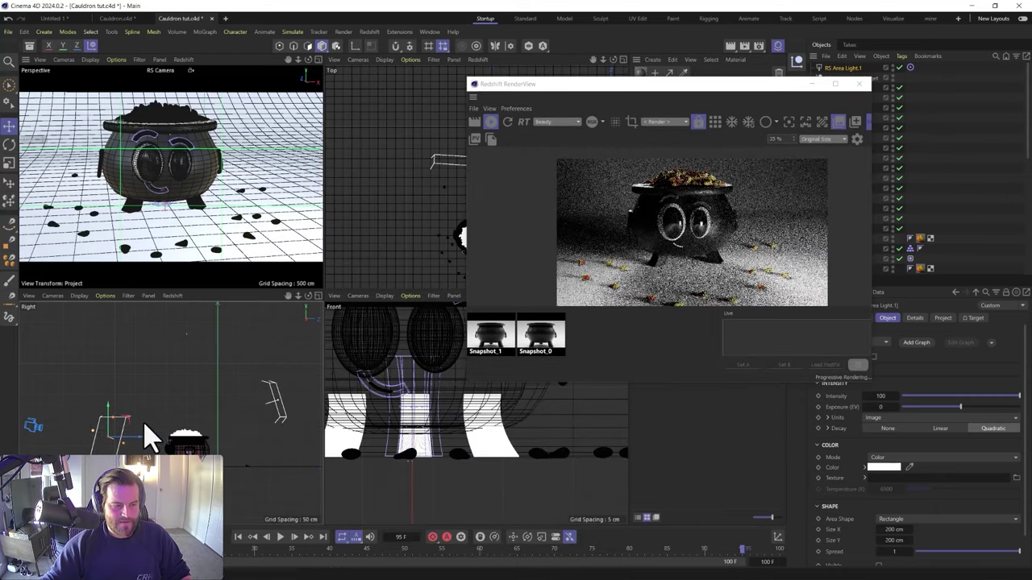
Check the eye reflections in the render and bring the second area light closer to the cauldron's front right
scroll(645, 210, "up", 5)
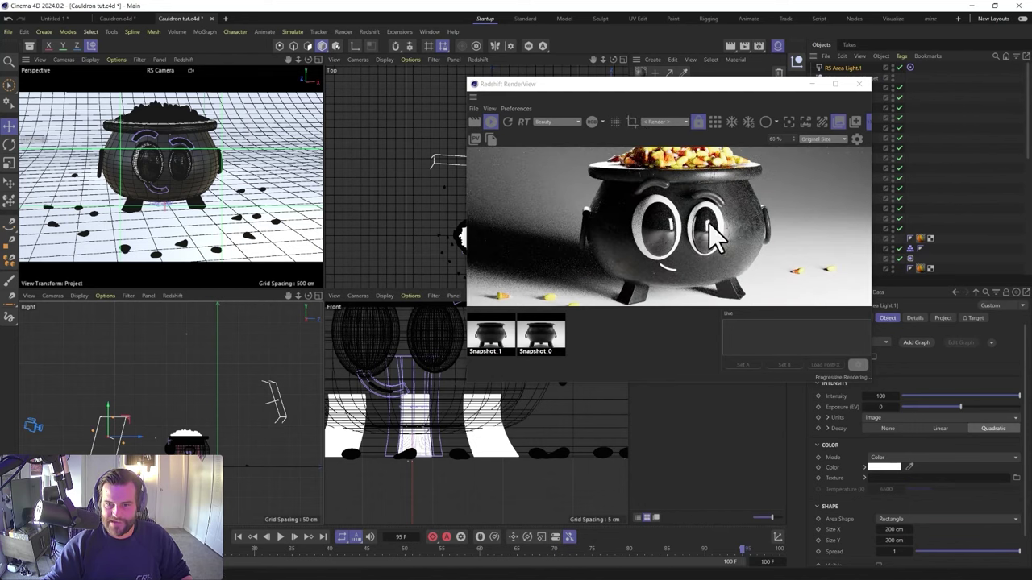
left_click_drag(645, 90, 602, 322)
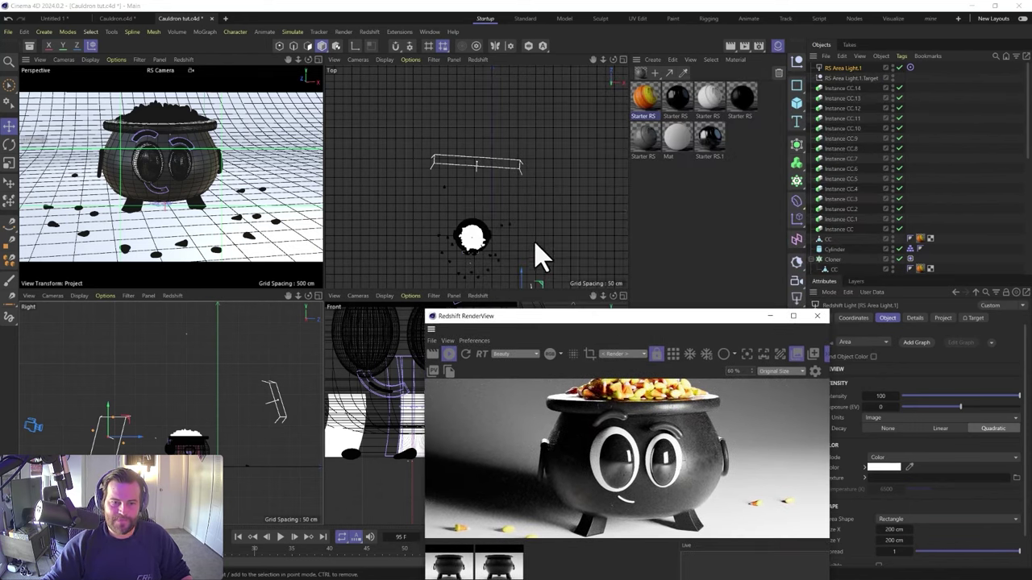
middle_click_drag(532, 244, 535, 121, "alt")
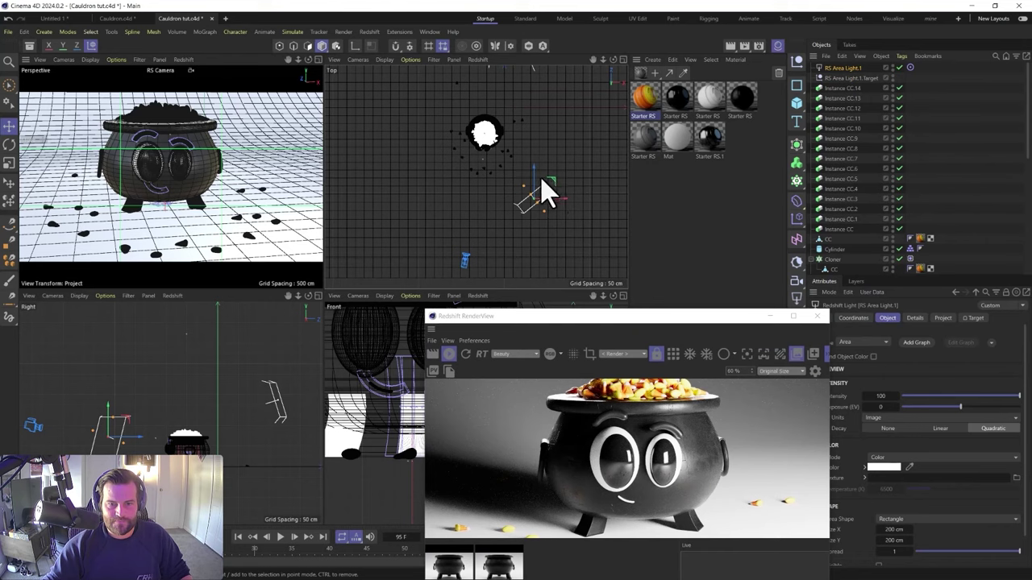
left_click_drag(535, 182, 554, 166)
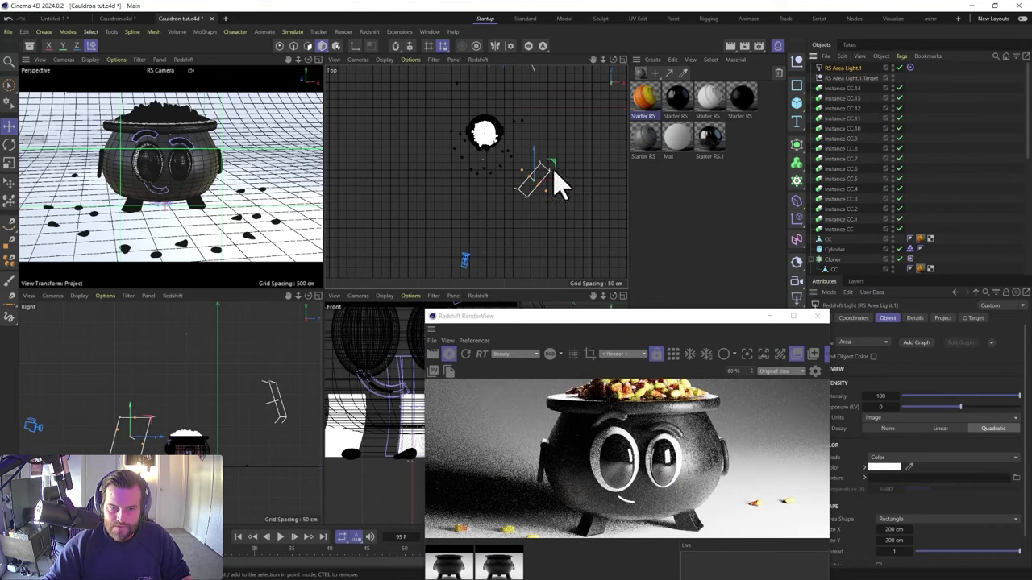
Narrow the second area light's X size to about 101 cm and raise the light by about 182 cm
left_click_drag(524, 177, 531, 179)
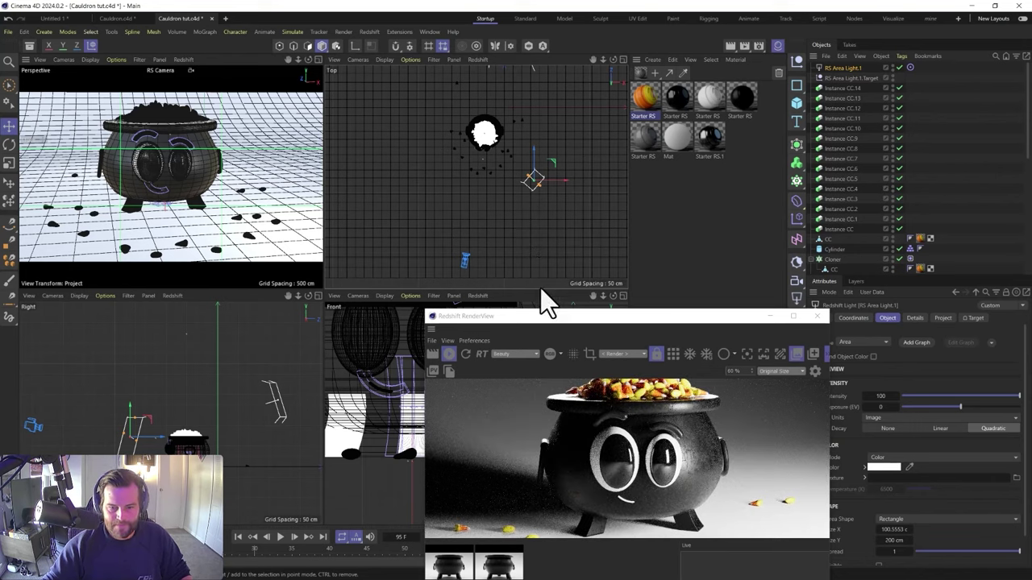
left_click_drag(132, 421, 144, 372)
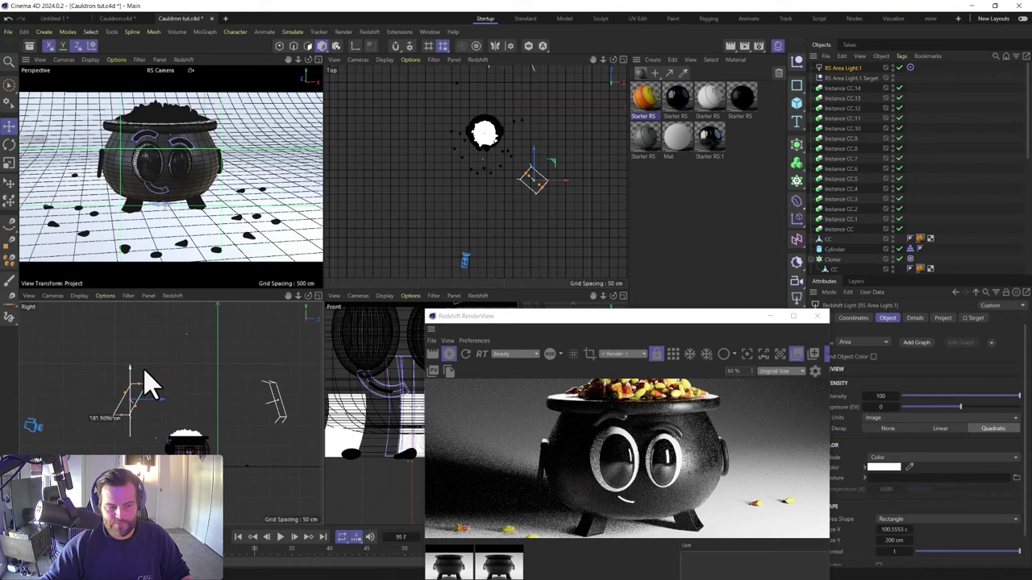
Move the second area light closer beside the cauldron's right side and place a copy of it on the left side
mouse_move(553, 162)
left_mouse_down()
mouse_move(561, 137)
mouse_move(565, 150)
left_mouse_up()
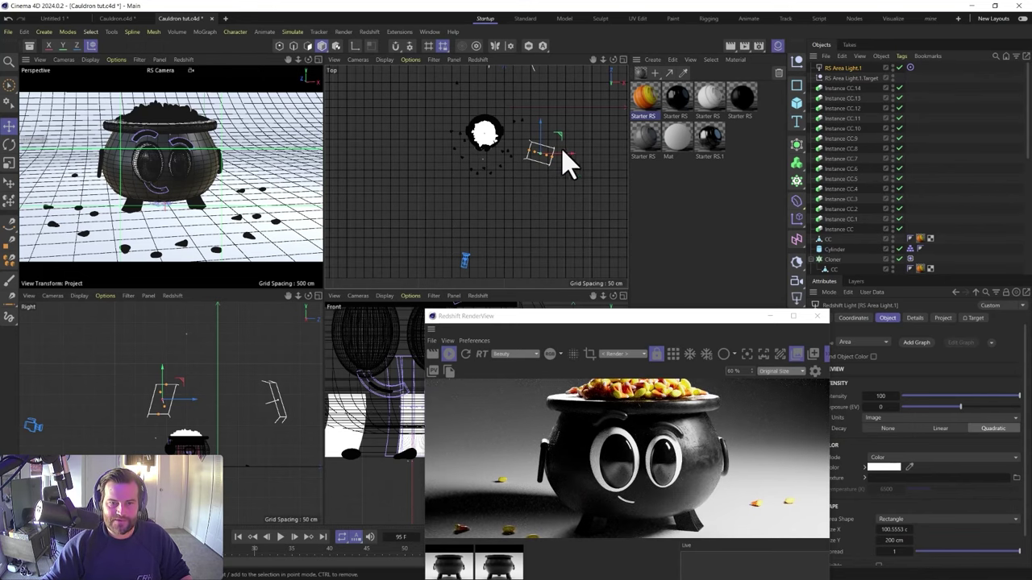
left_click_drag(563, 143, 426, 143)
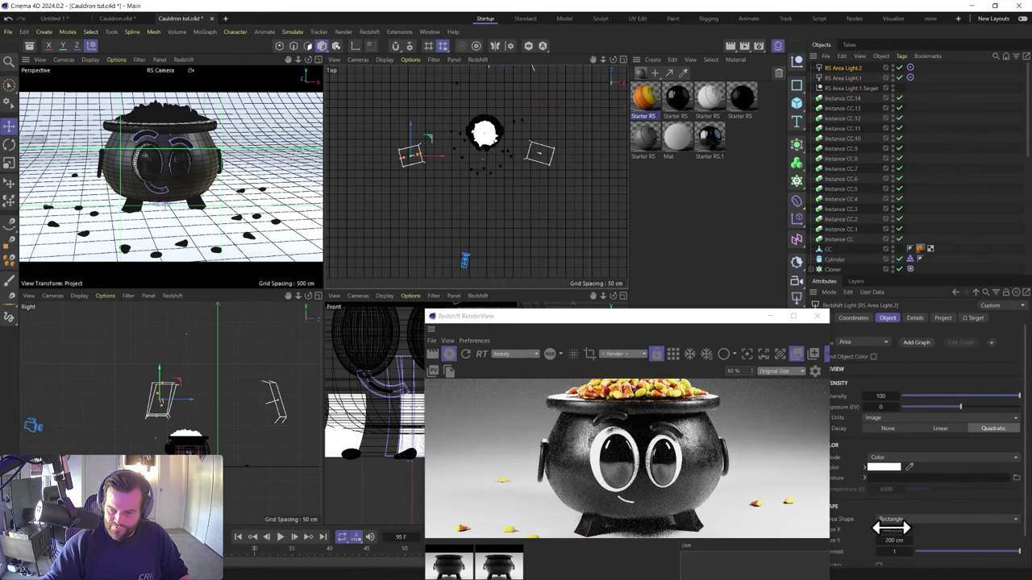
Widen the copied area light's X size to about 471 cm and set its intensity to 13.77
left_click_drag(890, 531, 891, 533)
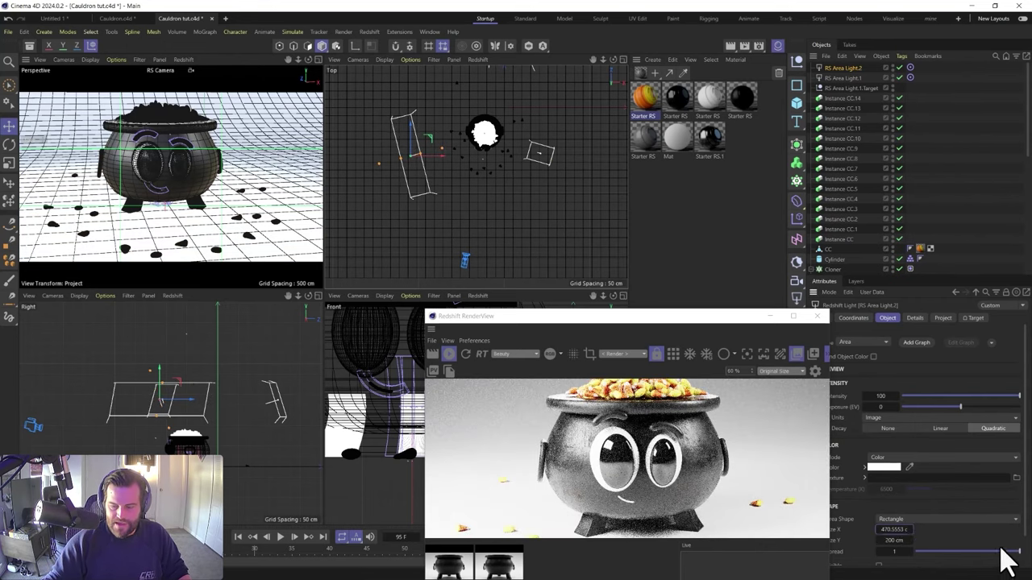
left_click(914, 397)
left_click(907, 396)
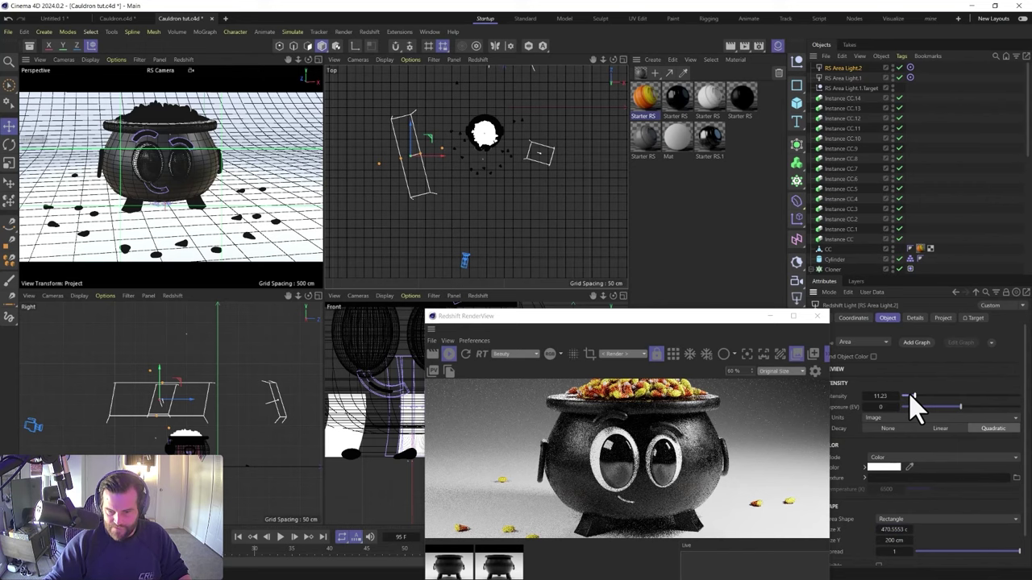
left_click(917, 396)
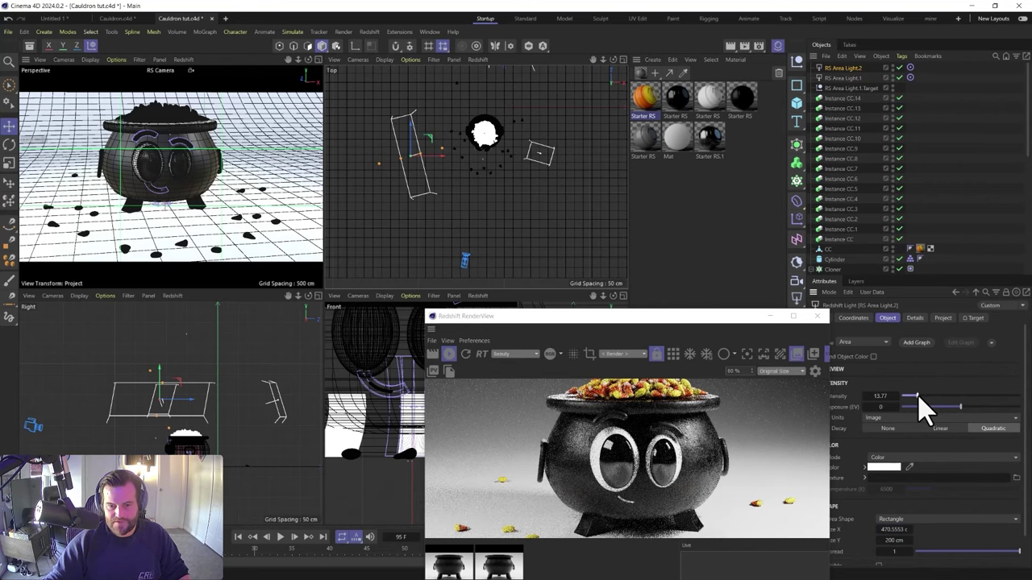
Move the third area light outward, lower it, and bring it forward to the cauldron's front left
left_click_drag(433, 147, 401, 129)
left_click_drag(170, 382, 167, 421)
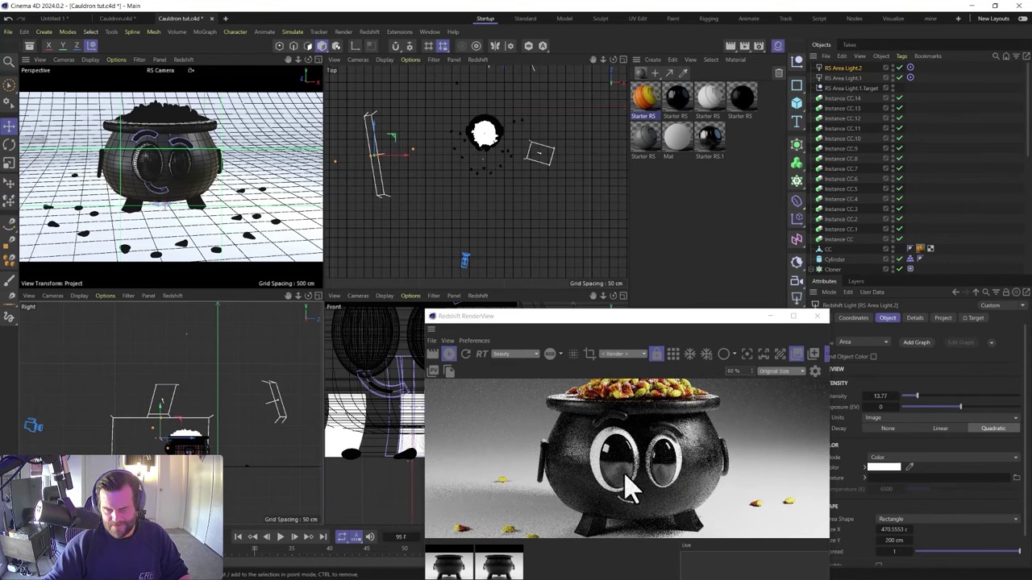
left_click_drag(374, 133, 357, 200)
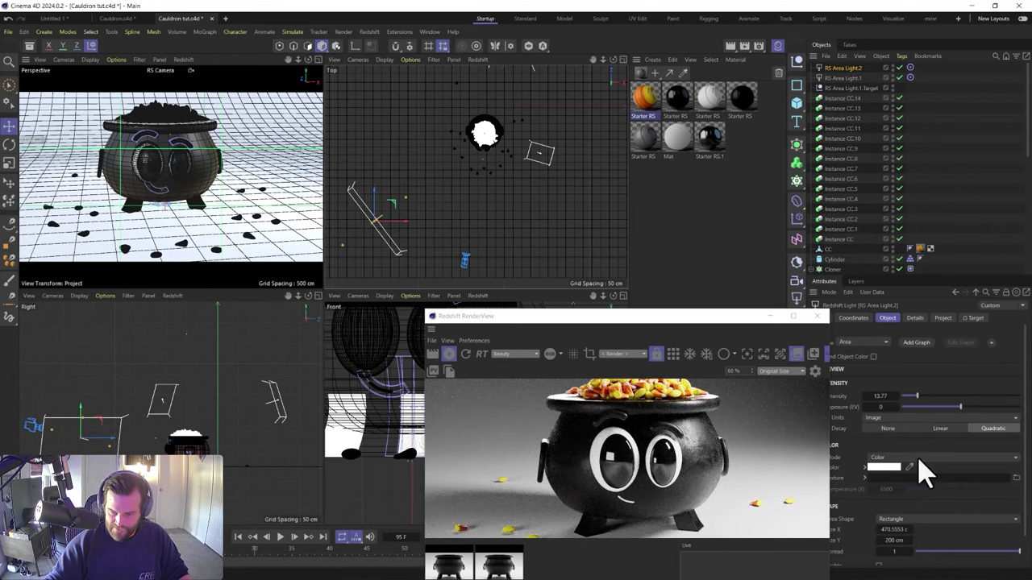
Change the third area light's shape to Disc and set its Y size to 741 cm
left_click(909, 522)
left_click(894, 486)
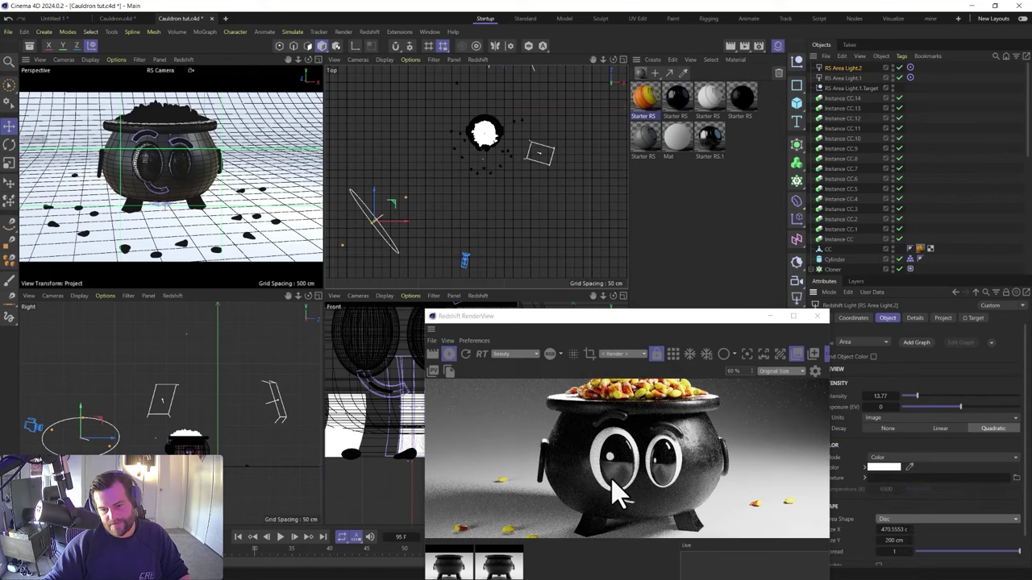
left_click_drag(889, 540, 871, 556)
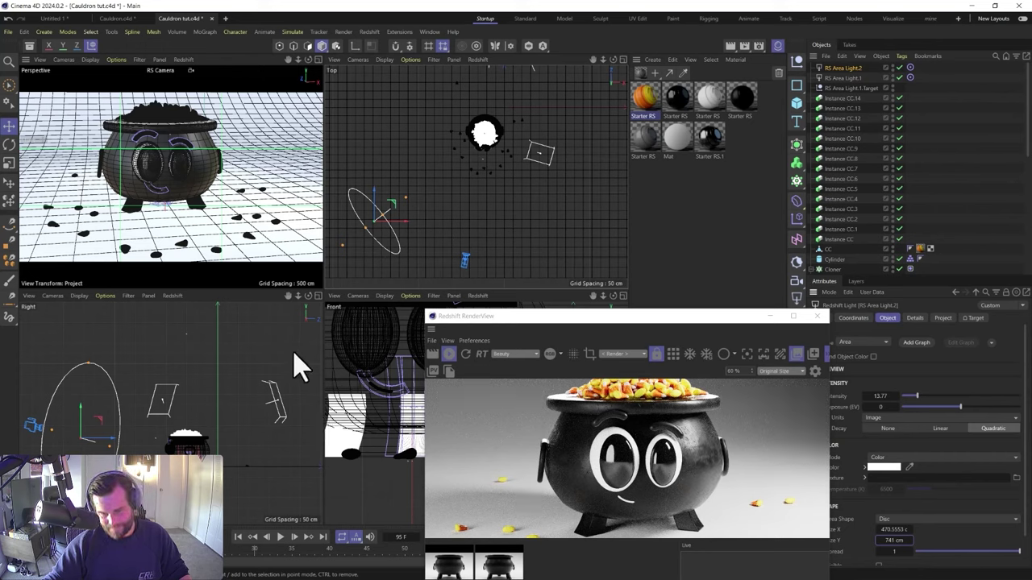
Orbit the camera to face the cauldron more frontally and adjust the backdrop's depth behind it
left_click_drag(184, 230, 162, 190, "alt")
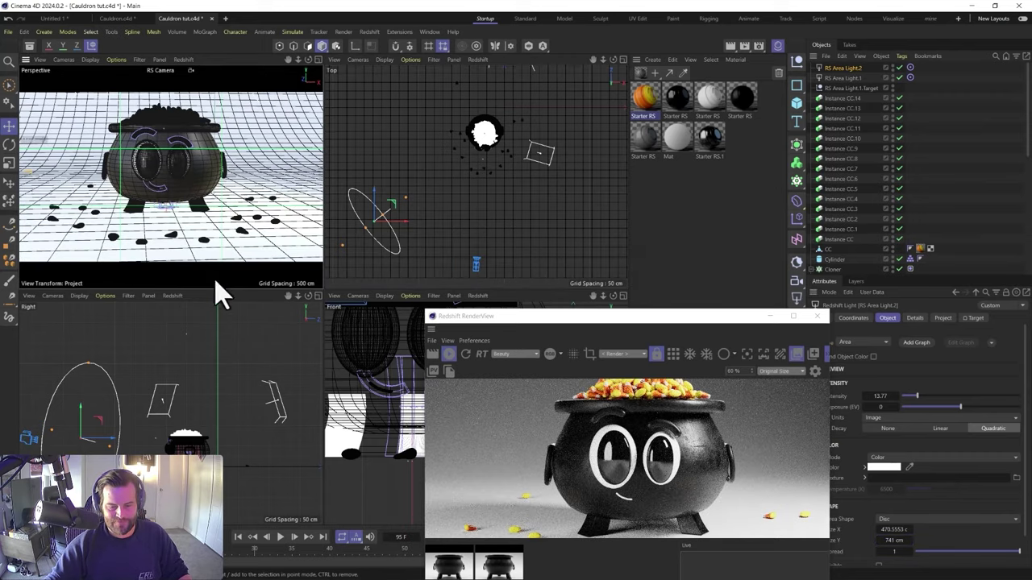
left_click(266, 265)
left_click_drag(506, 80, 486, 114)
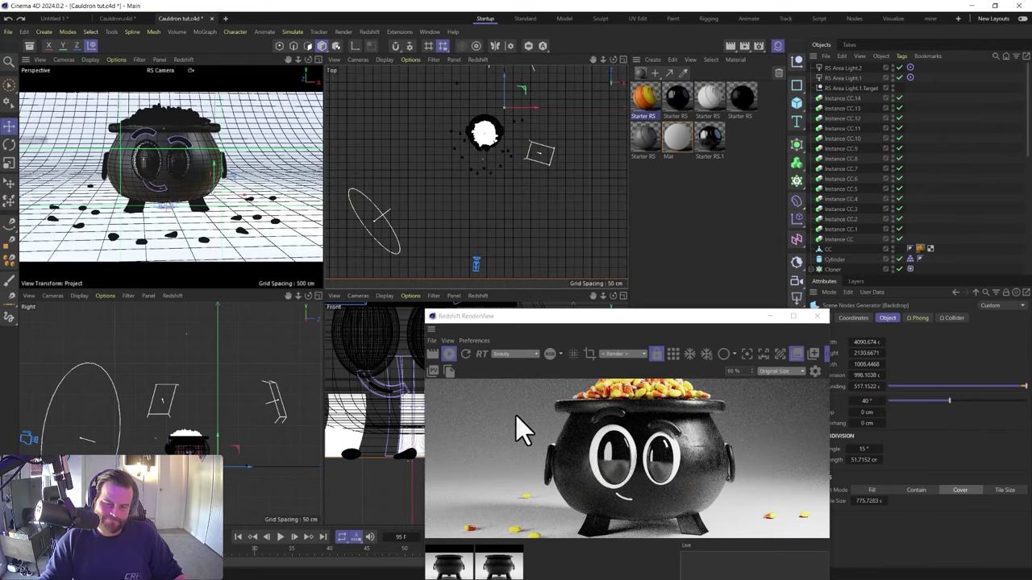
Exclude the Backdrop from the third area light's illumination
left_click(117, 421)
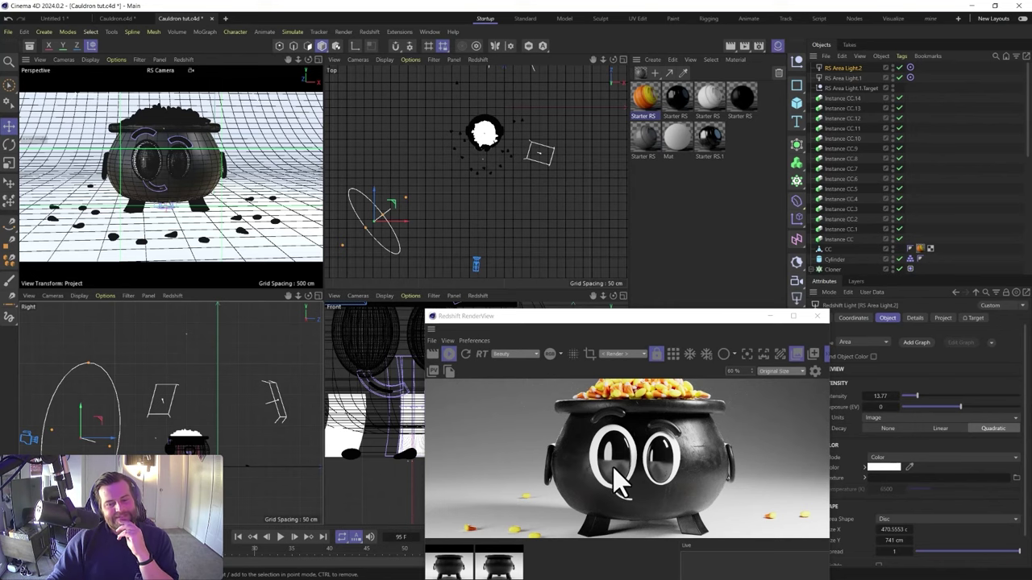
left_click_drag(610, 314, 389, 167)
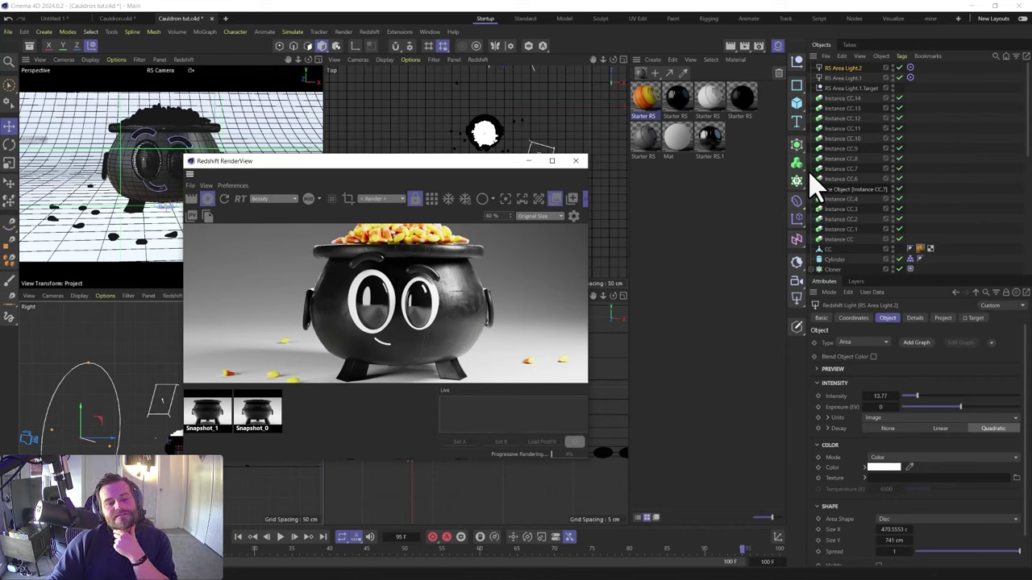
scroll(854, 185, "down", 2)
scroll(852, 105, "up", 2)
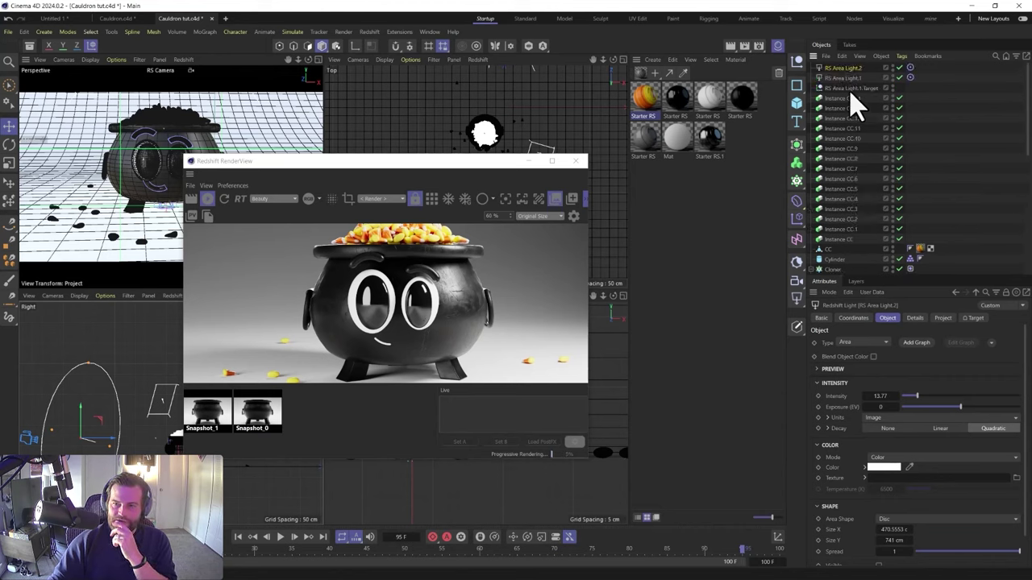
left_click(941, 318)
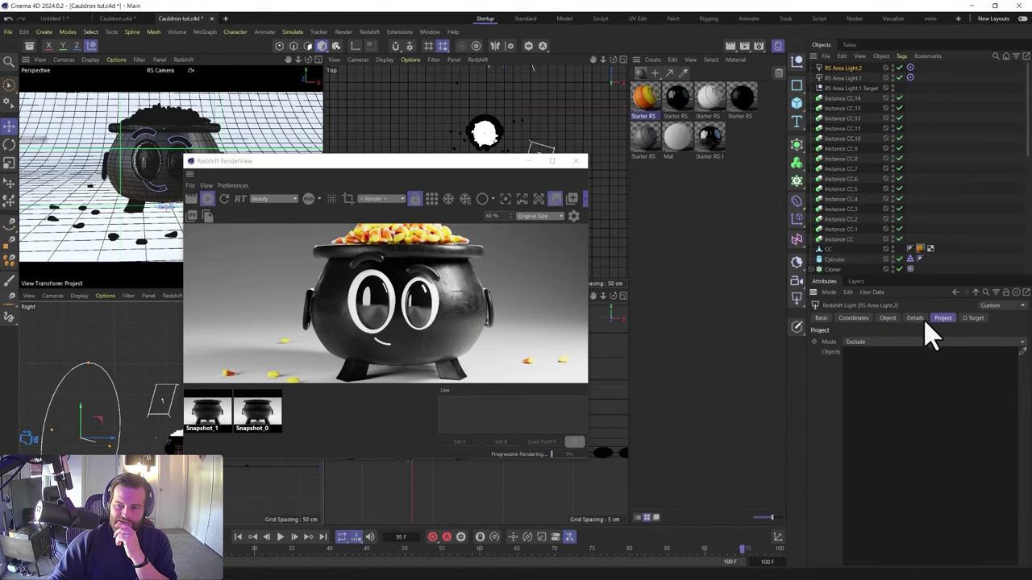
scroll(870, 242, "down", 5)
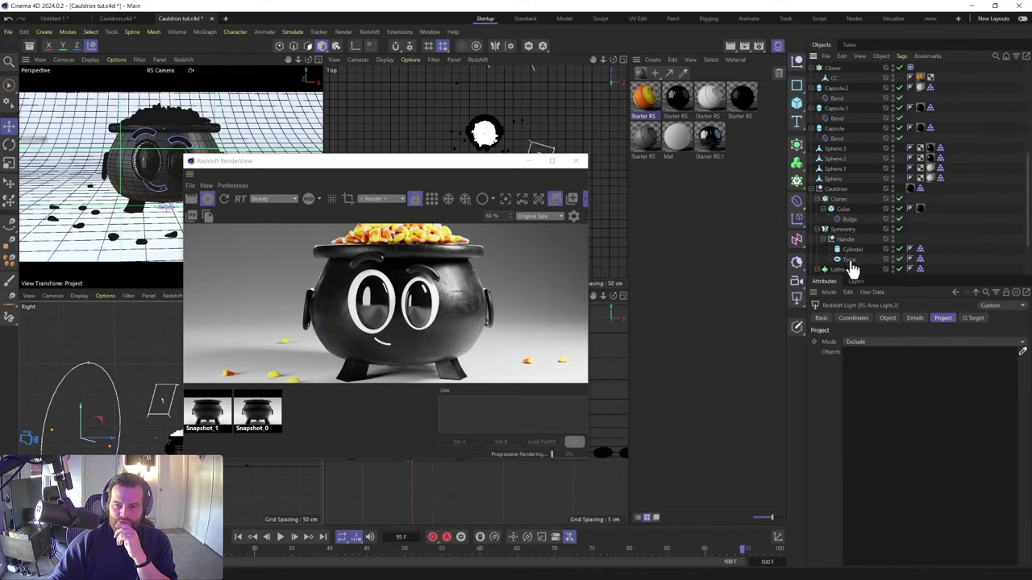
scroll(844, 271, "down", 2)
left_click(843, 269)
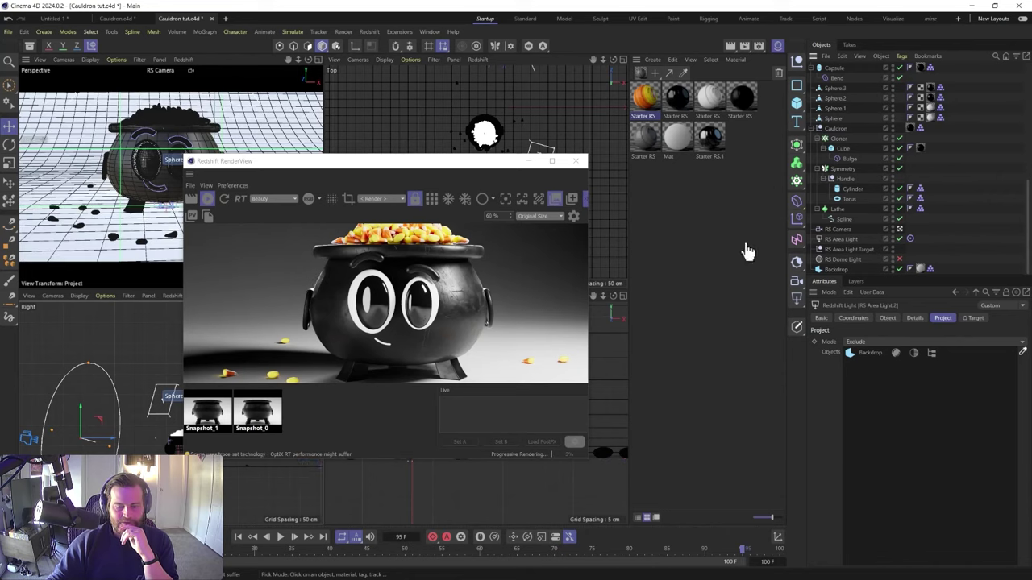
Examine the eye reflections and backdrop shading in the render and review the third area light's detail settings
scroll(839, 95, "up", 5)
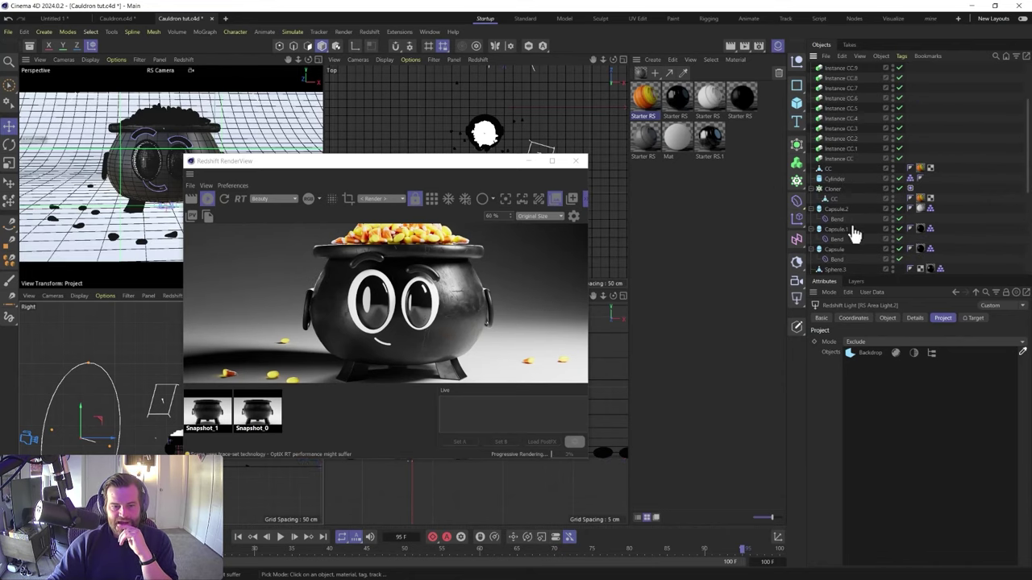
scroll(852, 231, "down", 5)
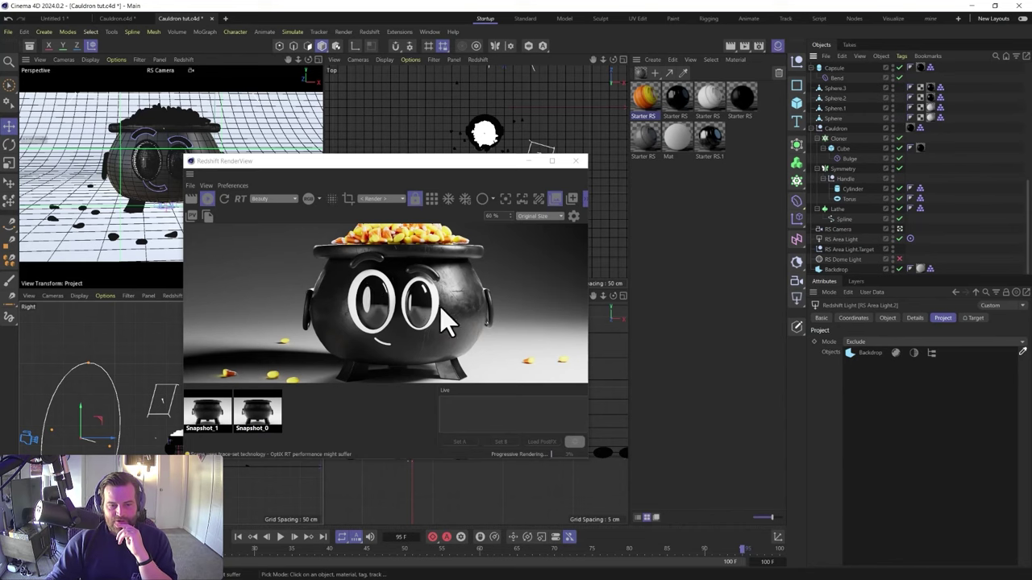
scroll(427, 362, "down", 2)
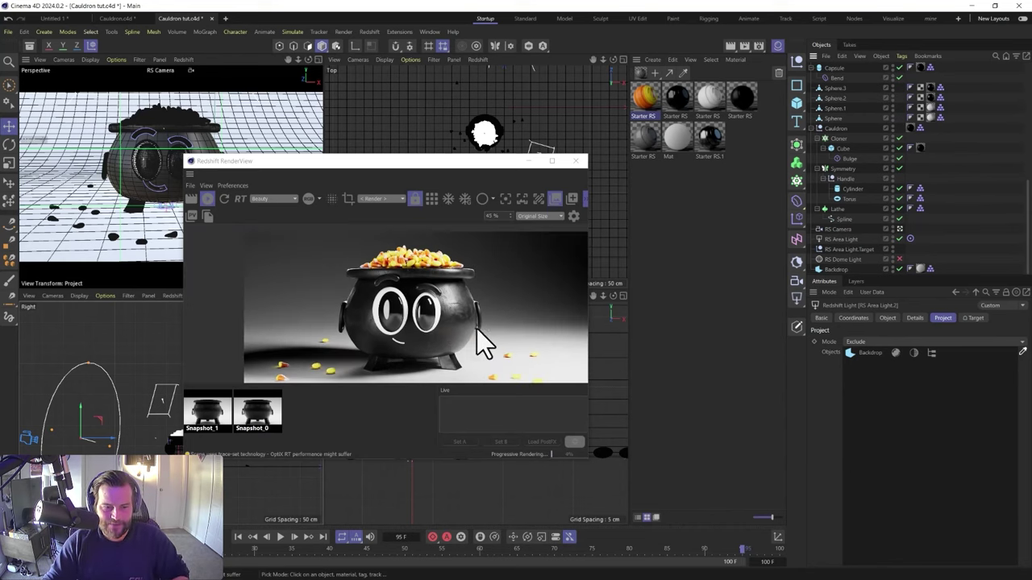
scroll(387, 354, "up", 3)
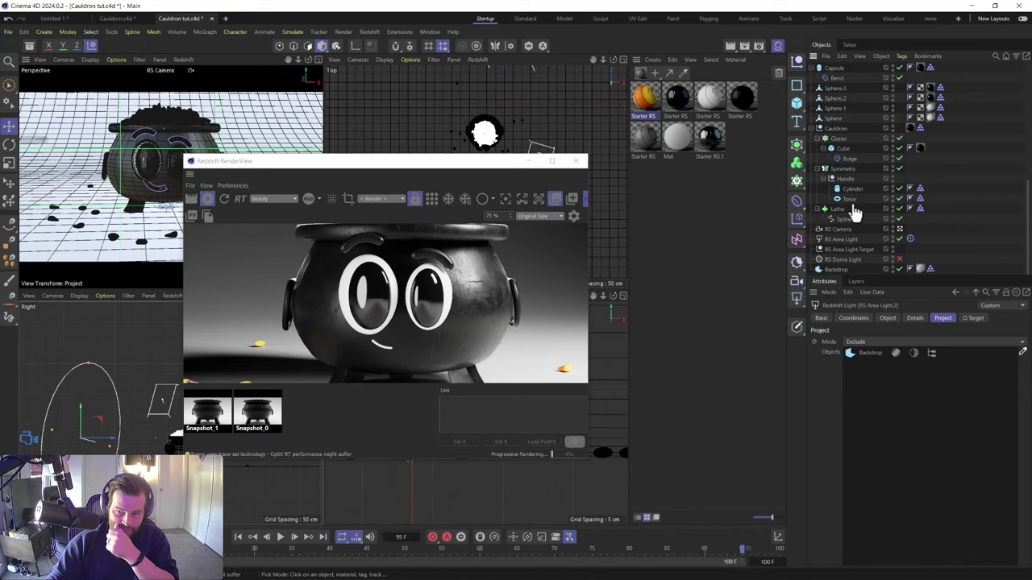
scroll(857, 212, "up", 5)
left_click_drag(844, 81, 921, 338)
left_click(919, 319)
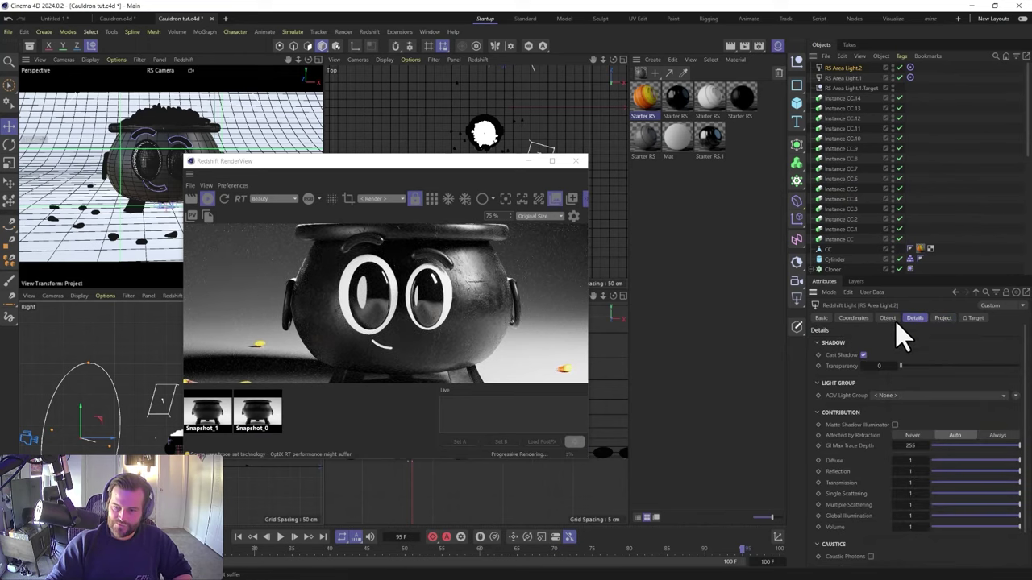
Make the second area light a disc of about 194 by 416 cm and lower its intensity to 19.28
left_click(887, 318)
left_click(842, 78)
left_click(906, 519)
left_click(905, 492)
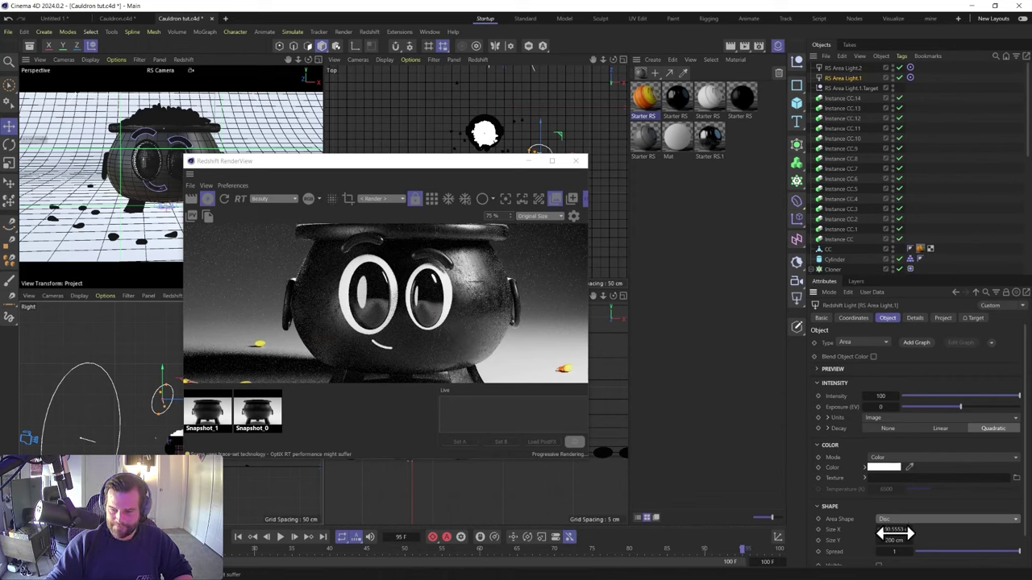
left_click_drag(891, 538, 890, 541)
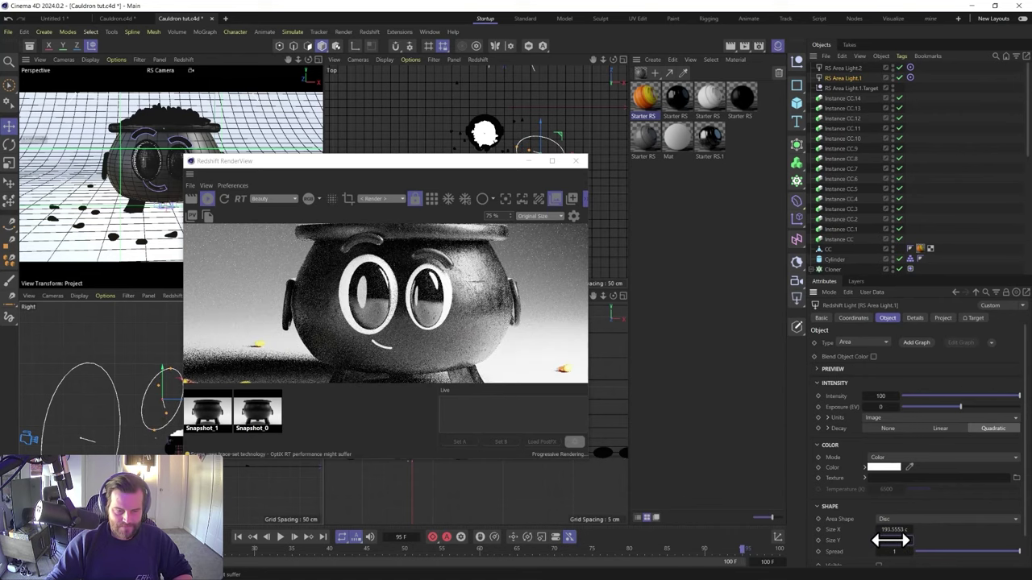
left_click(964, 396)
left_click_drag(964, 396, 925, 396)
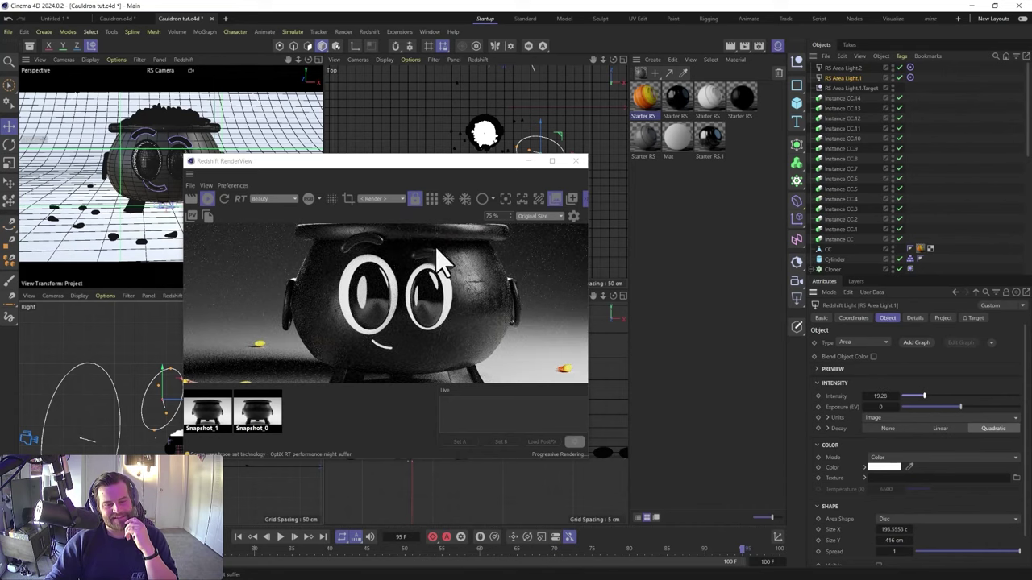
Set the backdrop material's reflection weight to 1 and its reflection roughness to 0.829
scroll(438, 341, "down", 2)
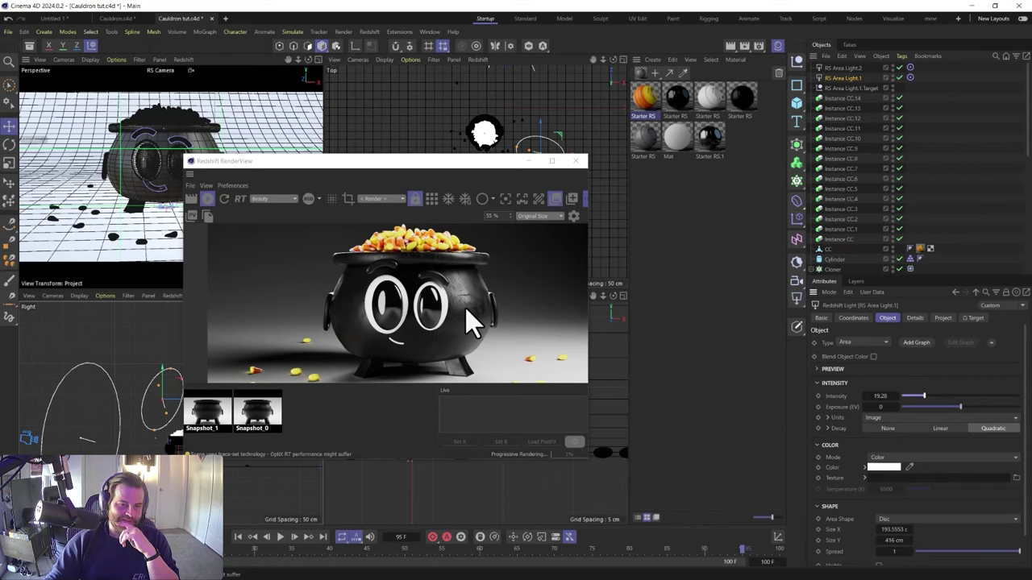
scroll(471, 322, "down", 1)
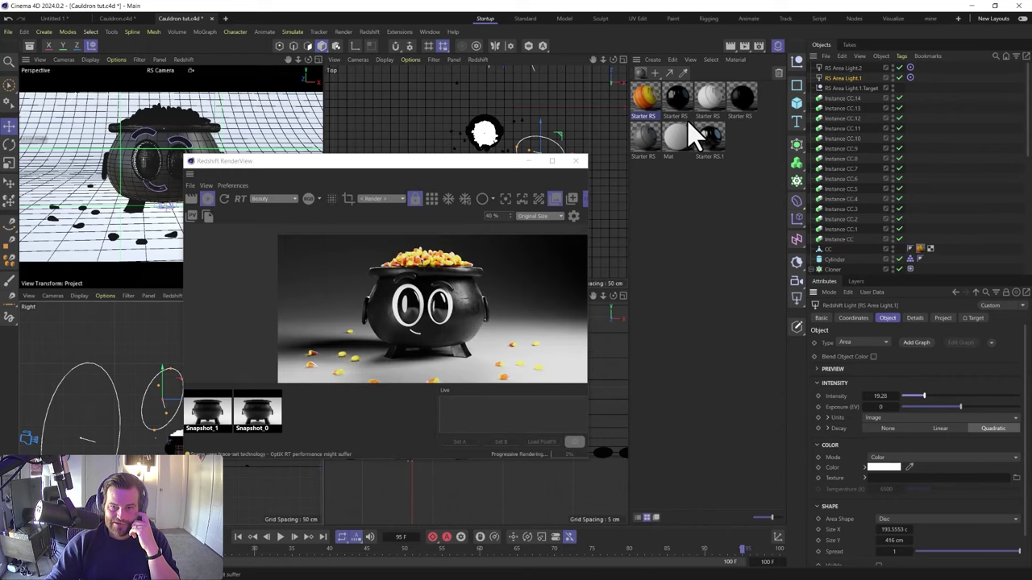
left_click(677, 147)
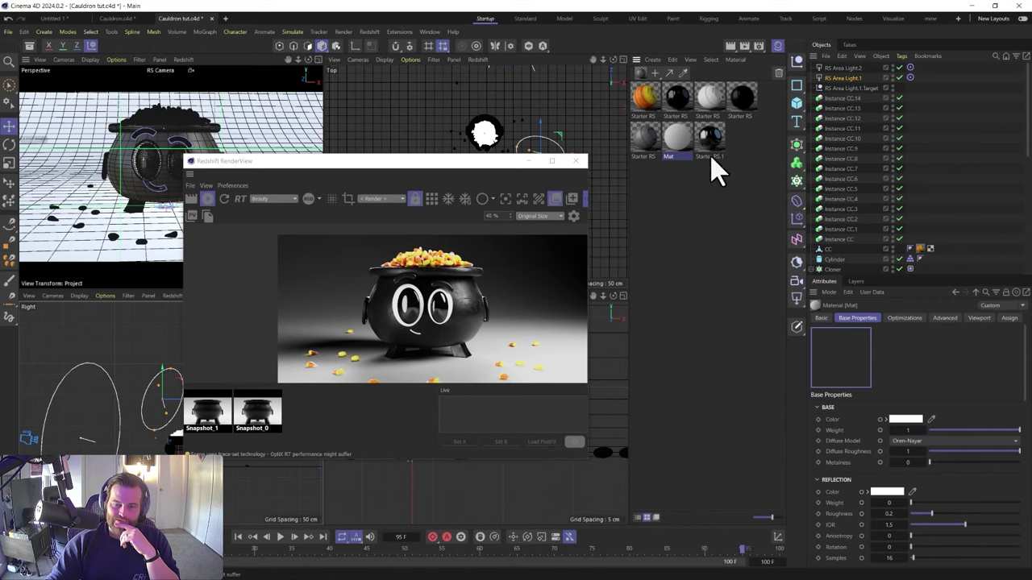
scroll(887, 206, "down", 10)
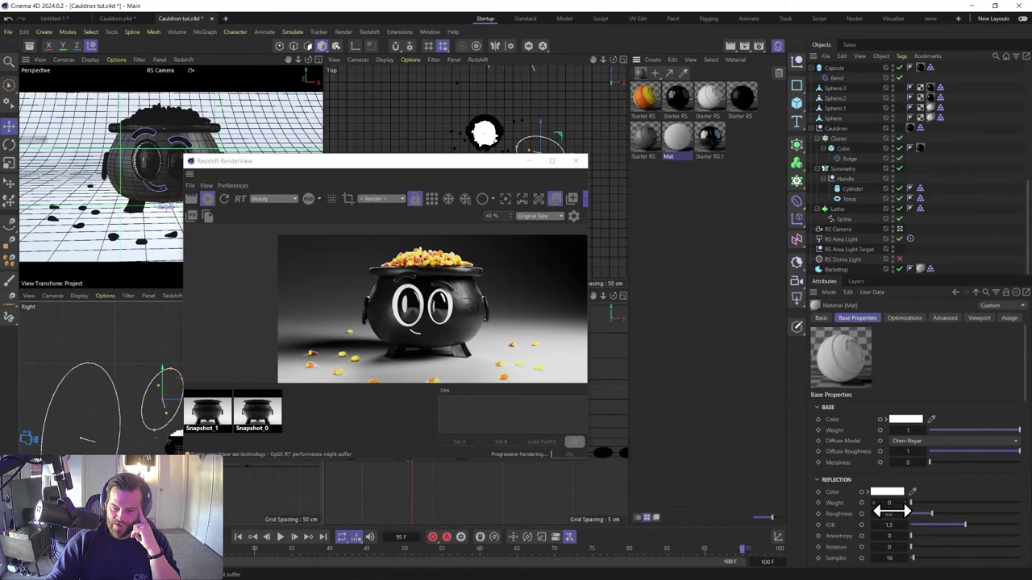
left_click_drag(920, 503, 1029, 504)
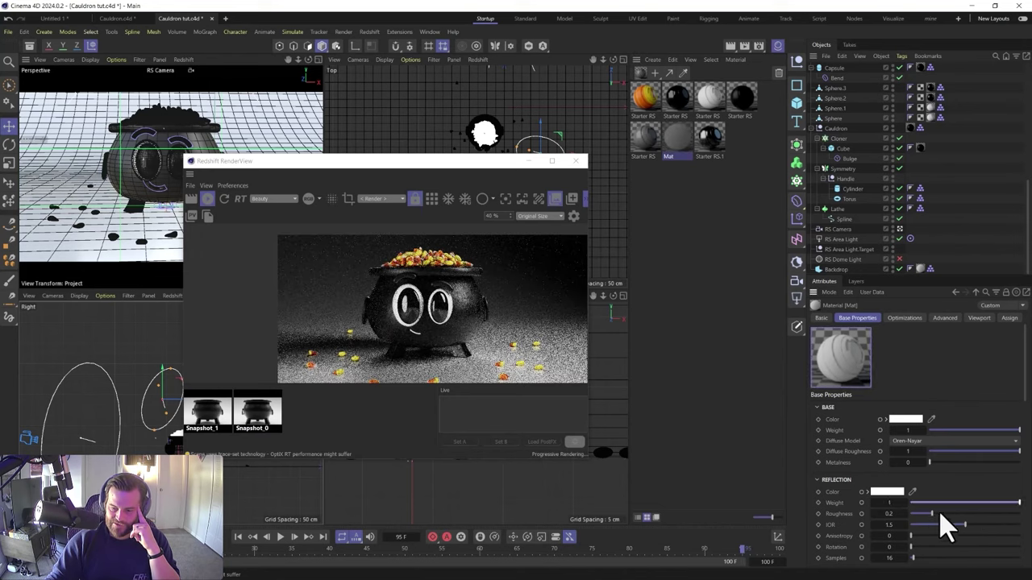
left_click_drag(939, 513, 1002, 515)
Change the backdrop material's base color to a purple with RGB 60, 29, 213
left_click(904, 419)
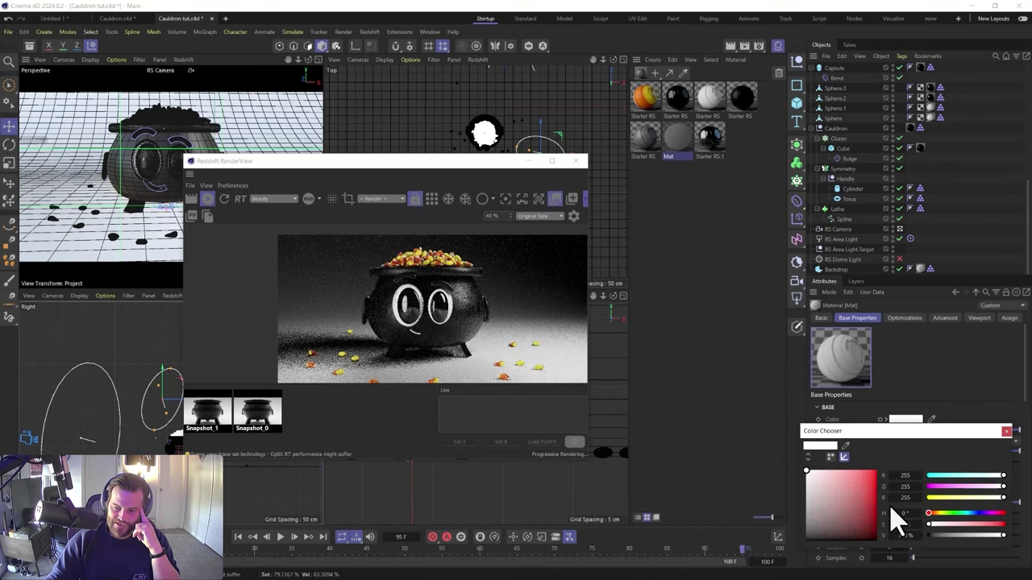
left_click_drag(991, 512, 977, 516)
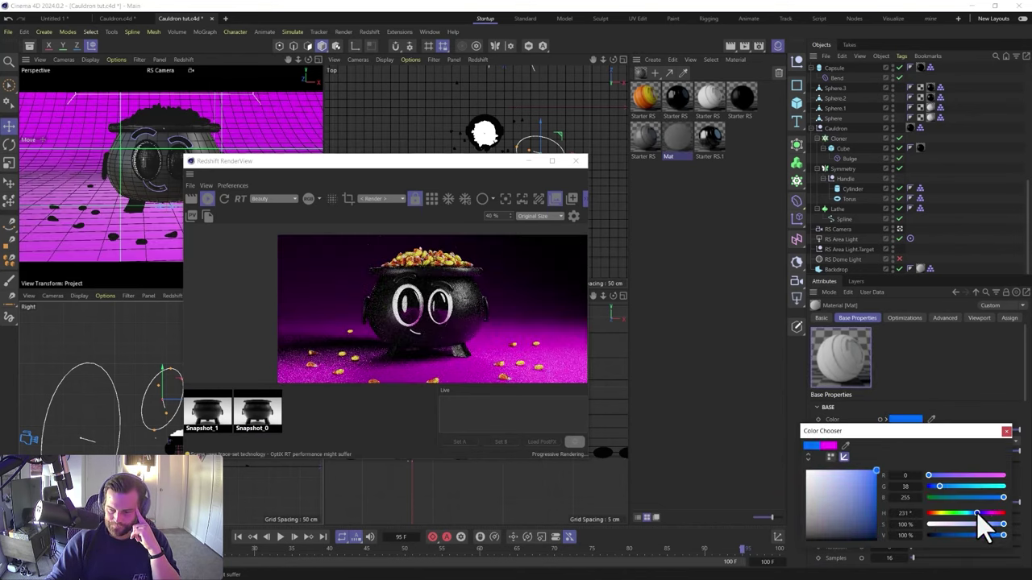
left_click(951, 475)
left_click_drag(850, 503, 874, 505)
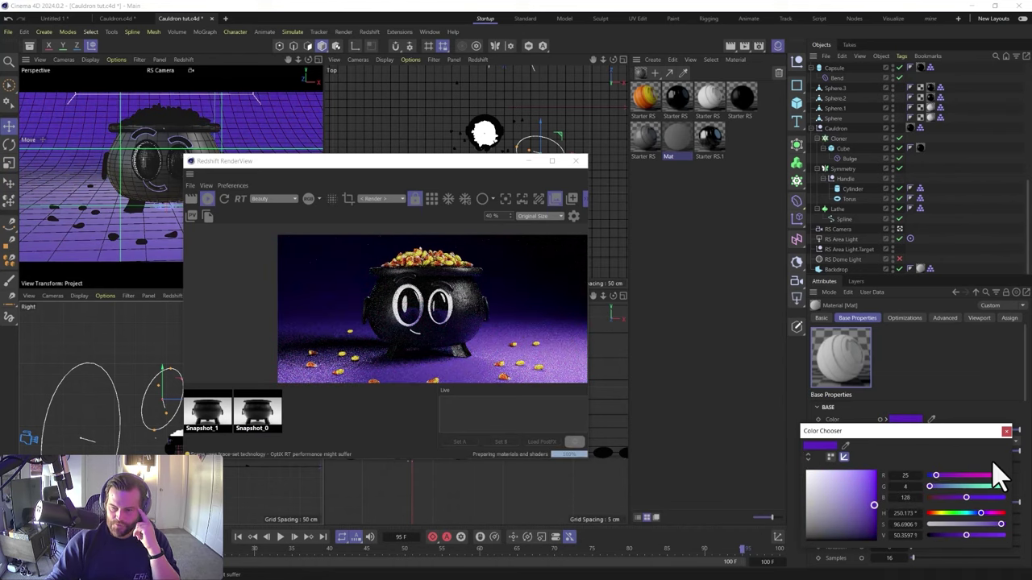
left_click(866, 482)
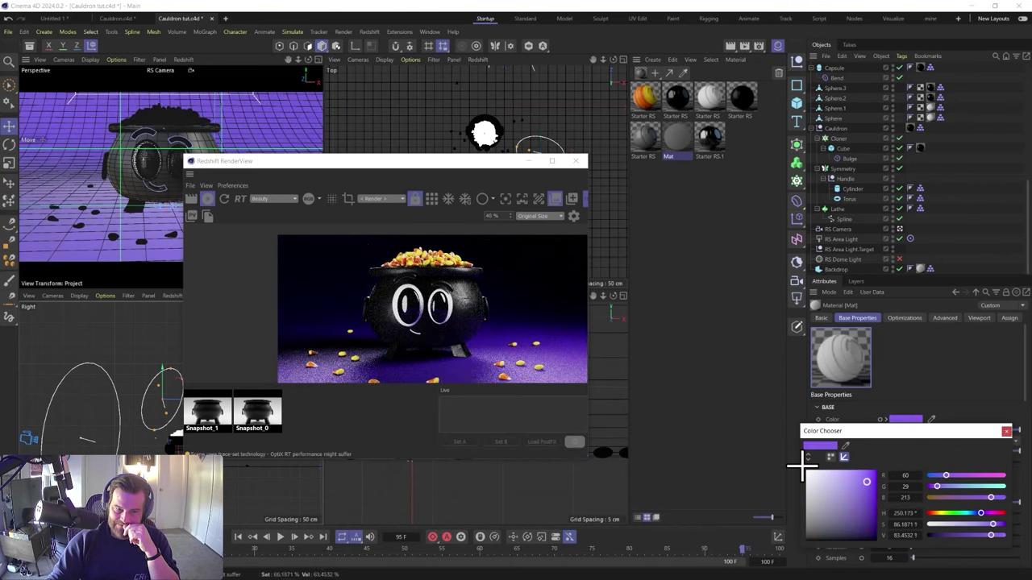
left_click(1006, 431)
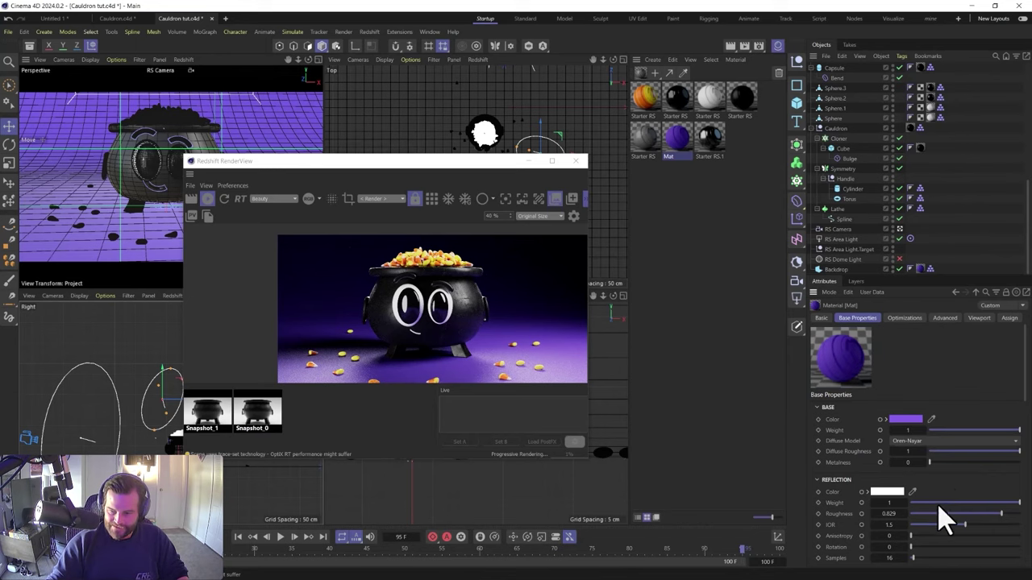
Lower the backdrop material's reflection roughness to 0.436
left_click_drag(1000, 514, 959, 515)
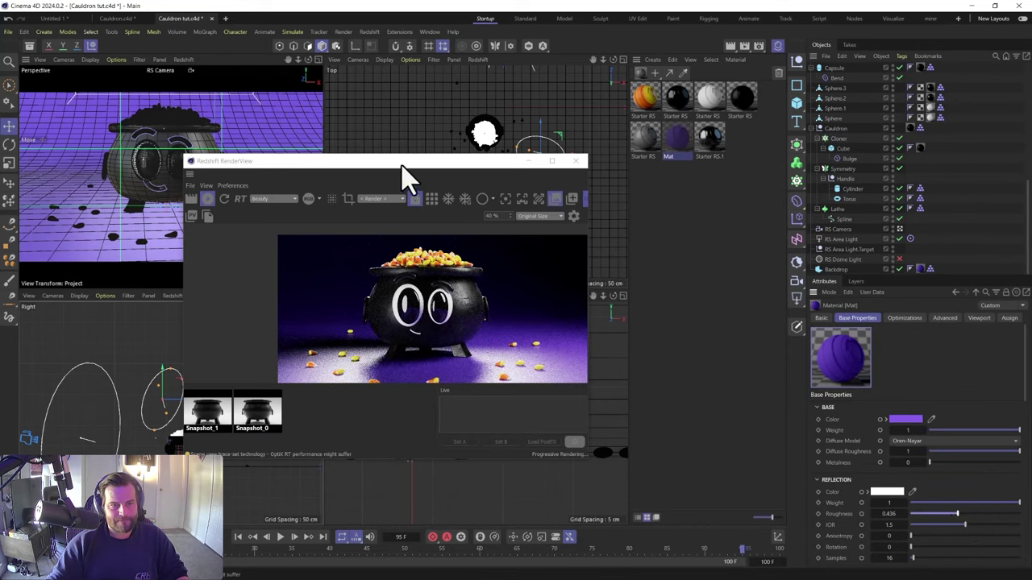
left_click_drag(402, 165, 534, 248)
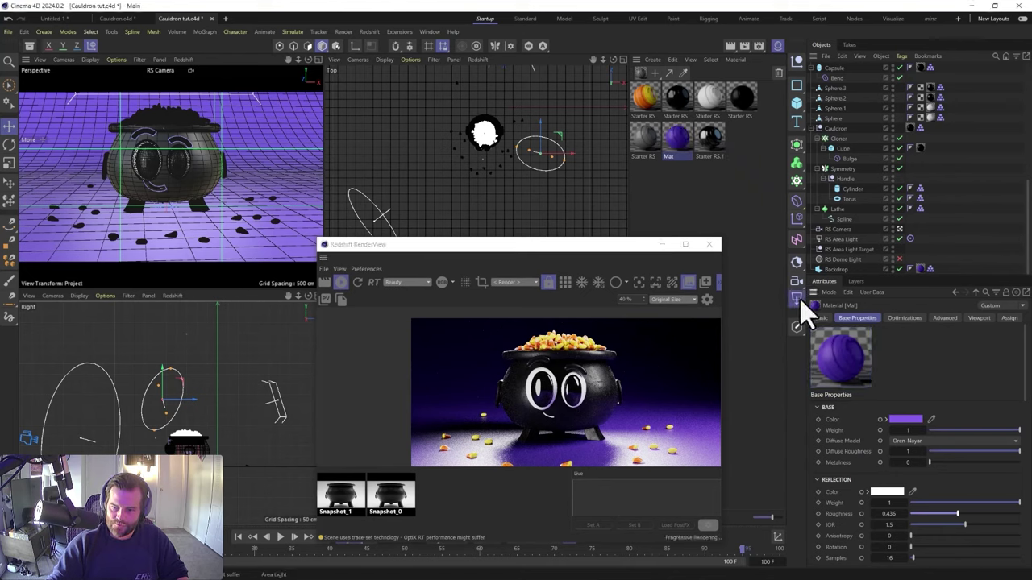
Add an area light, move it into line with the cauldron just behind it, and delete the redundant RS Area Light.3
scroll(847, 185, "up", 9)
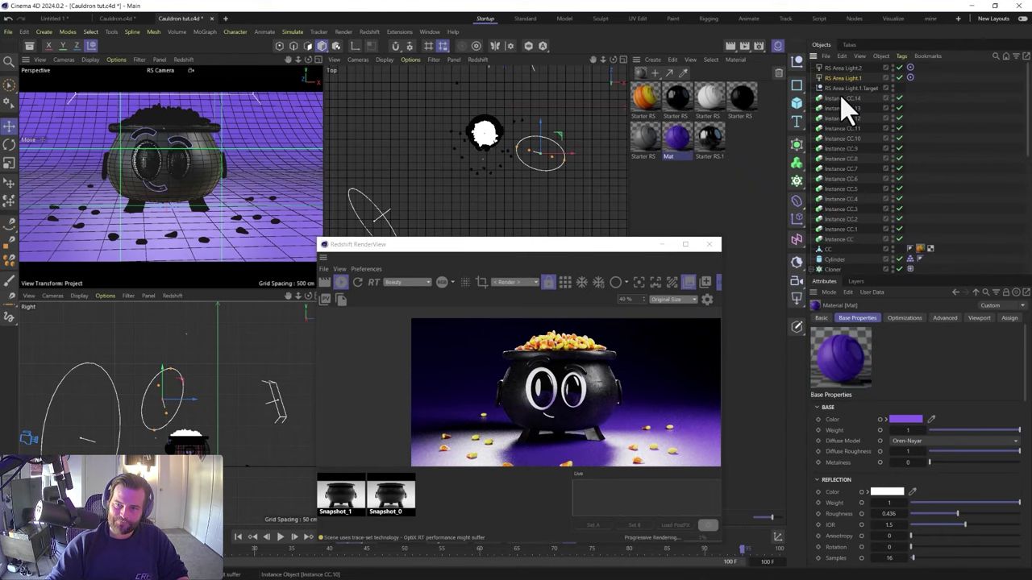
left_click(835, 69)
scroll(834, 208, "down", 6)
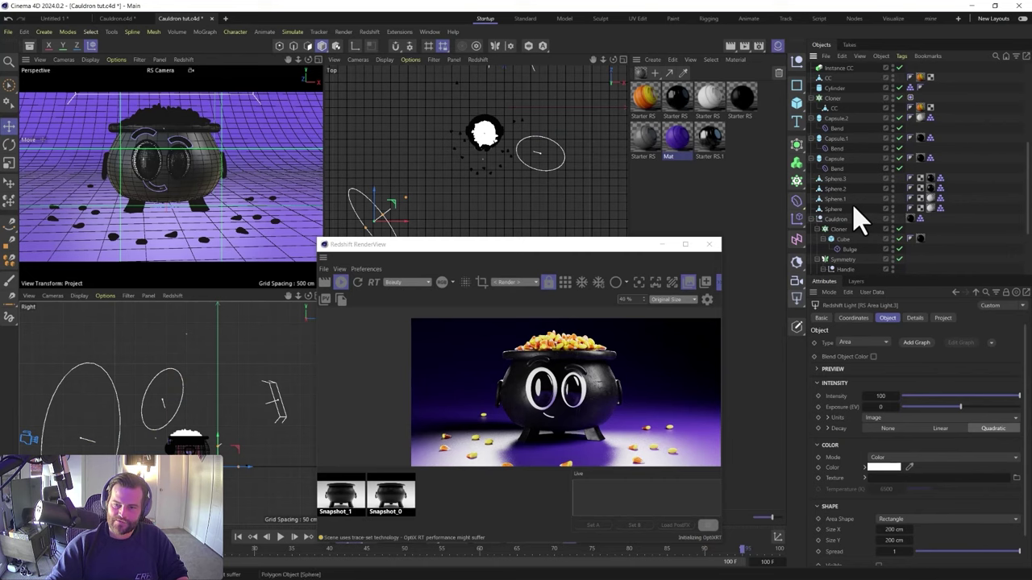
scroll(843, 153, "up", 5)
left_click(843, 69)
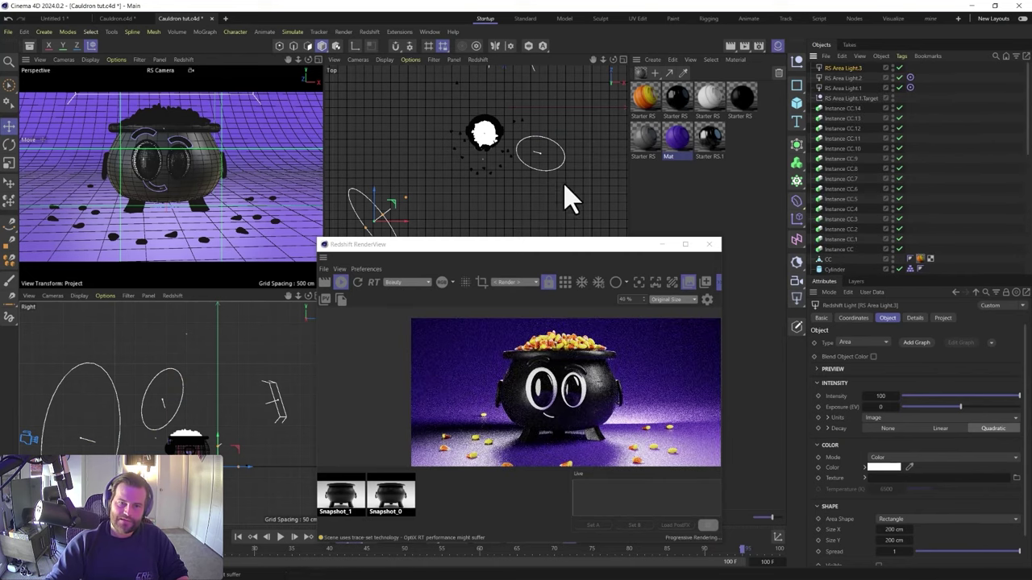
left_click(798, 302)
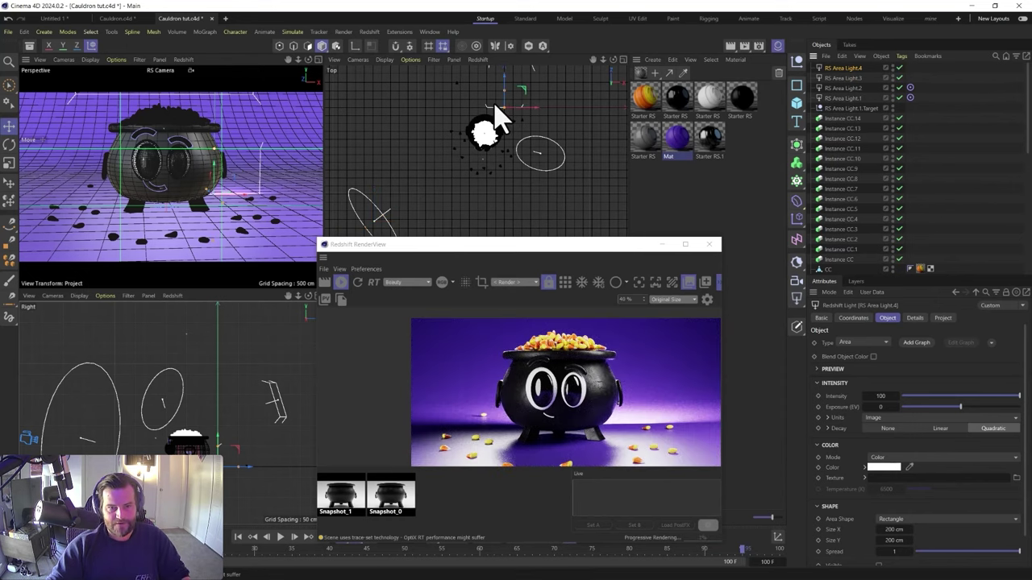
left_click_drag(232, 175, 189, 101)
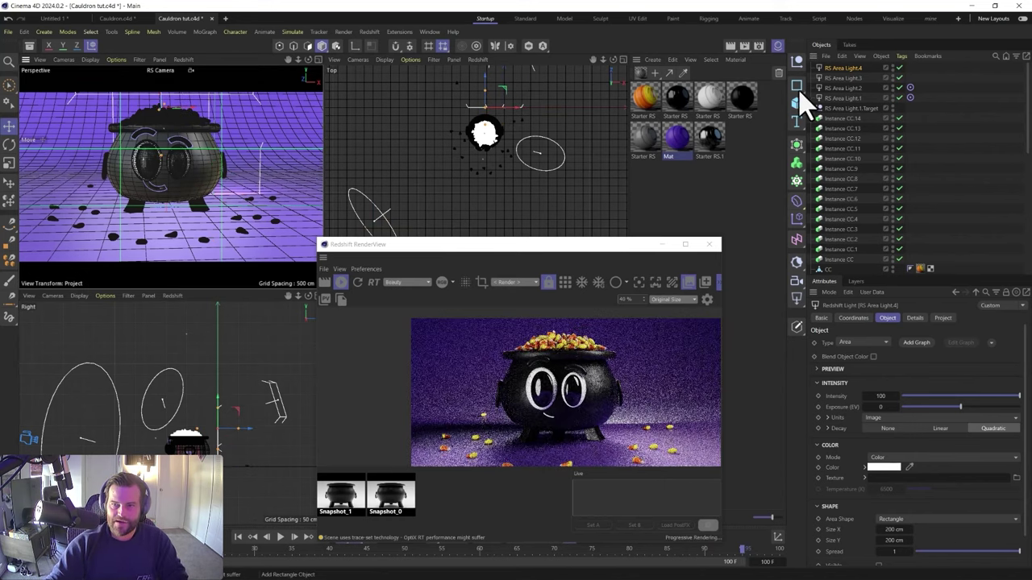
key("Delete")
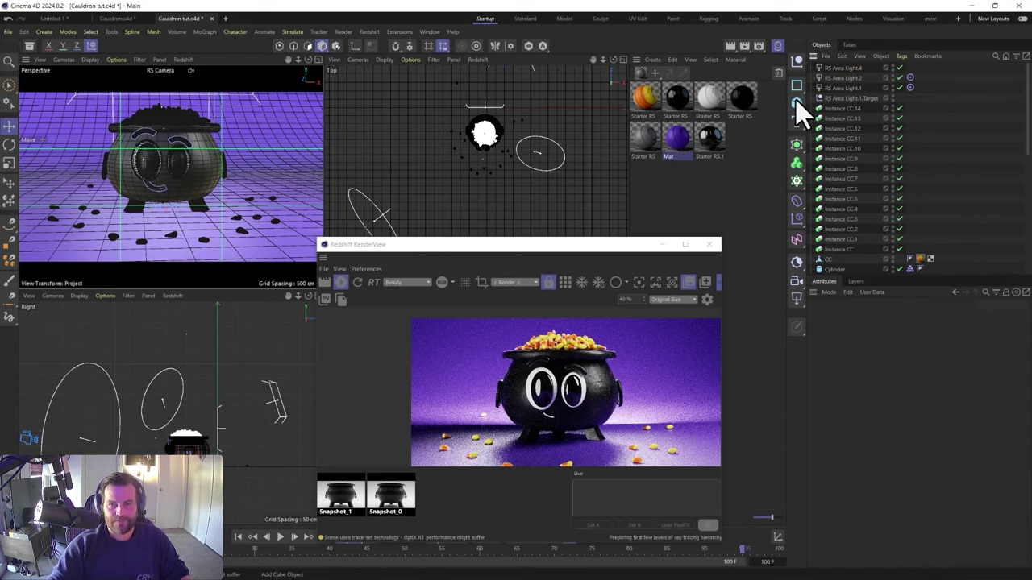
Widen RS Area Light.4 to 734 cm, then raise and tilt it above the cauldron
left_click(840, 67)
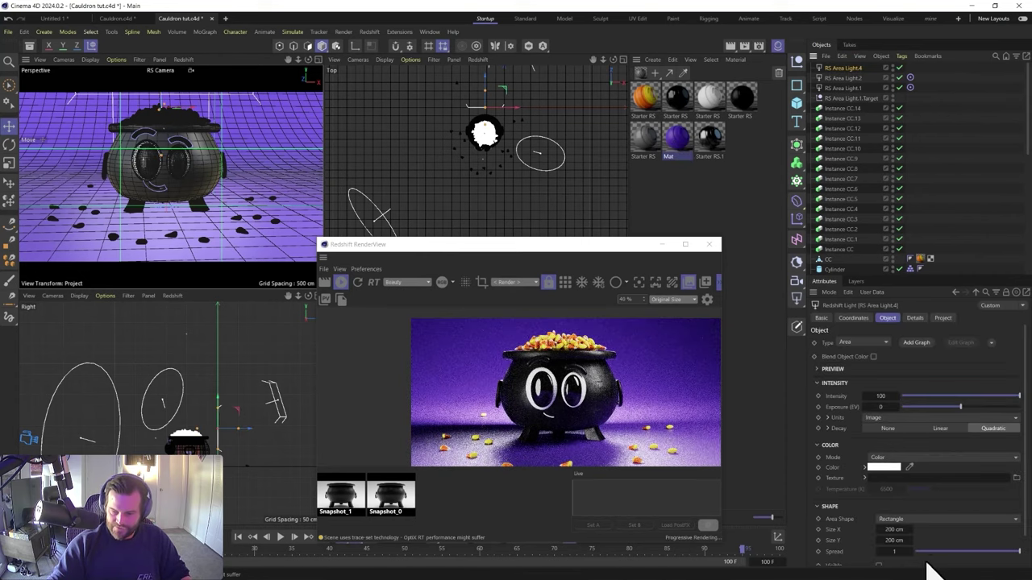
left_click_drag(887, 530, 887, 532)
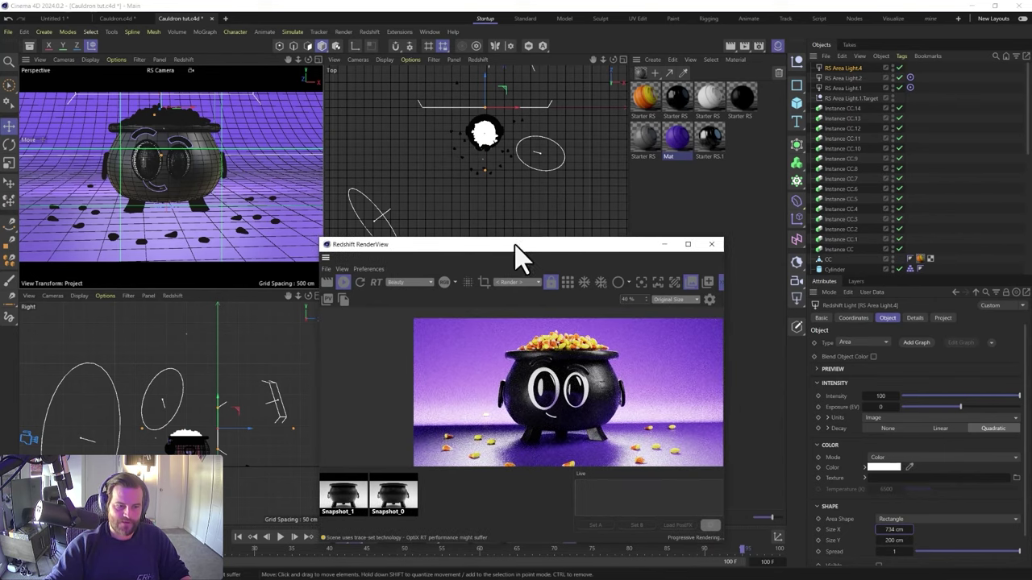
left_click_drag(521, 246, 828, 175)
key("r")
left_click_drag(246, 324, 226, 373)
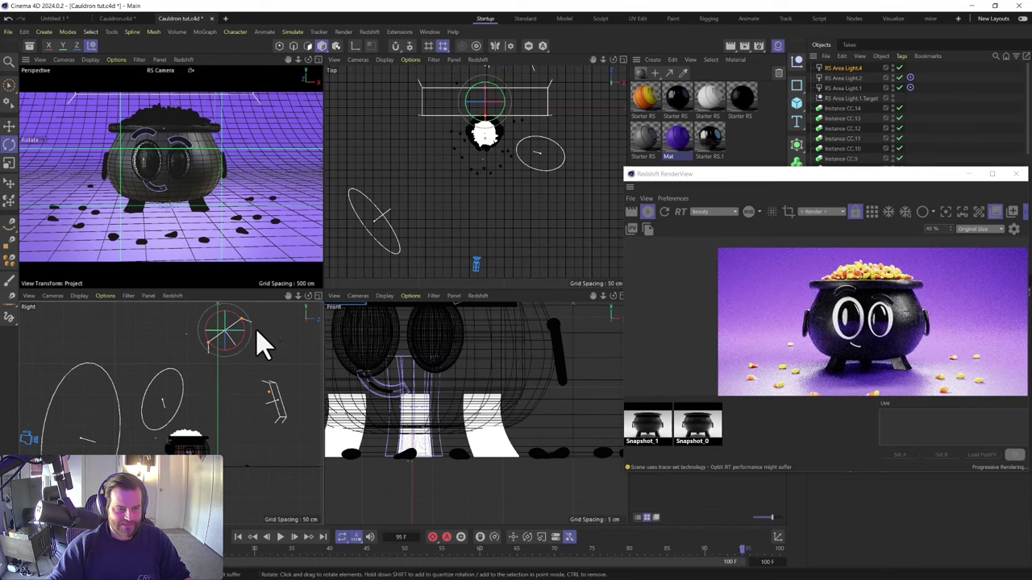
Resize RS Area Light.4 to 440 cm in X and 262 cm in Y
left_click_drag(700, 176, 272, 167)
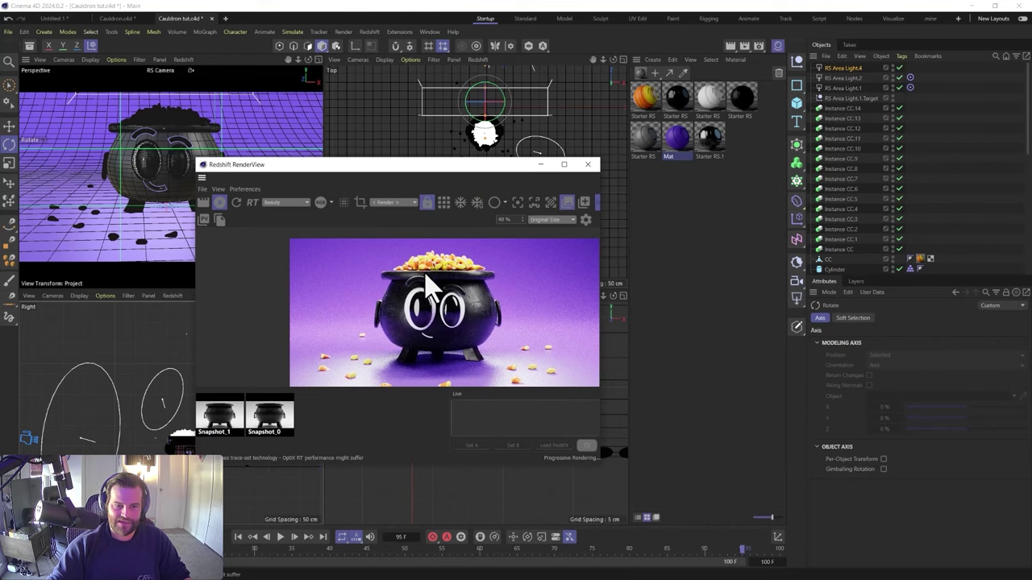
left_click(842, 69)
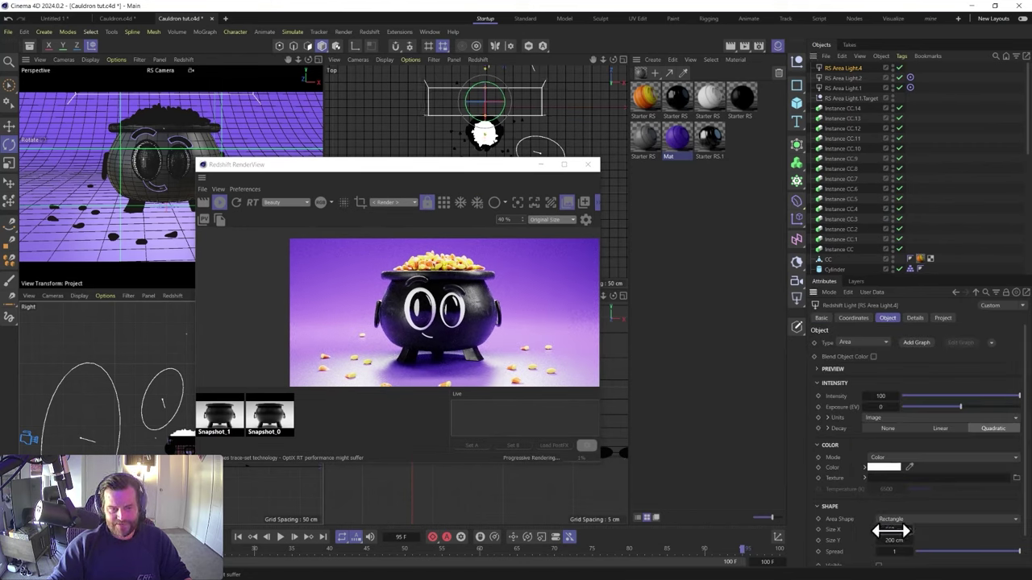
left_click_drag(889, 530, 891, 531)
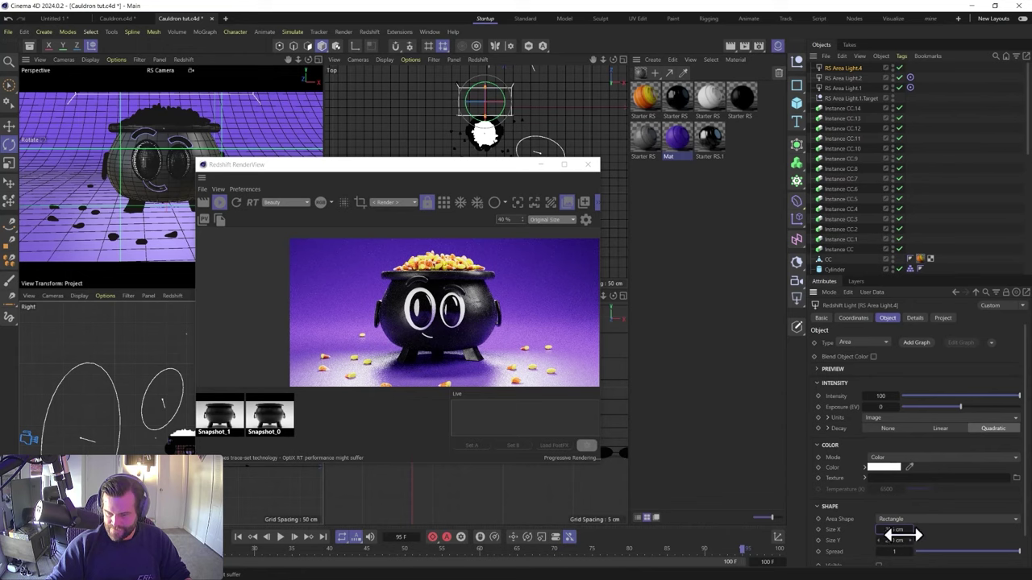
left_click_drag(895, 532, 894, 536)
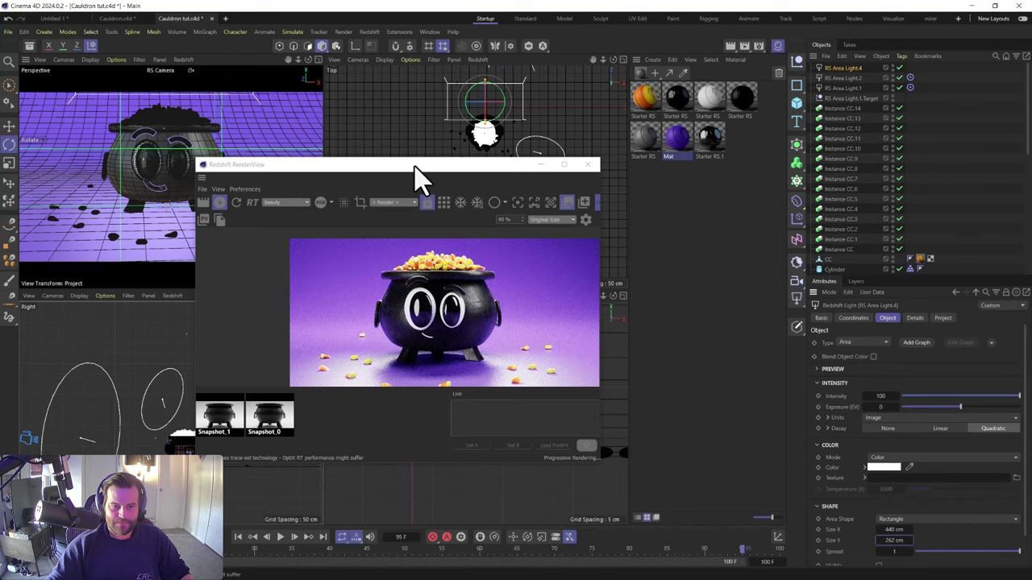
Set the purple backdrop material's reflection roughness to 0.637
left_click(679, 138)
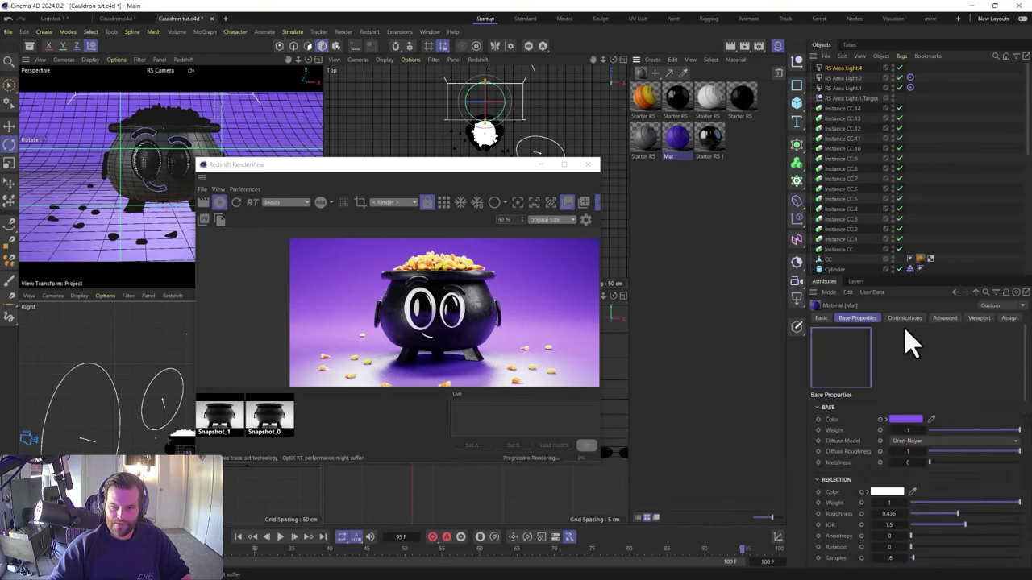
left_click(978, 515)
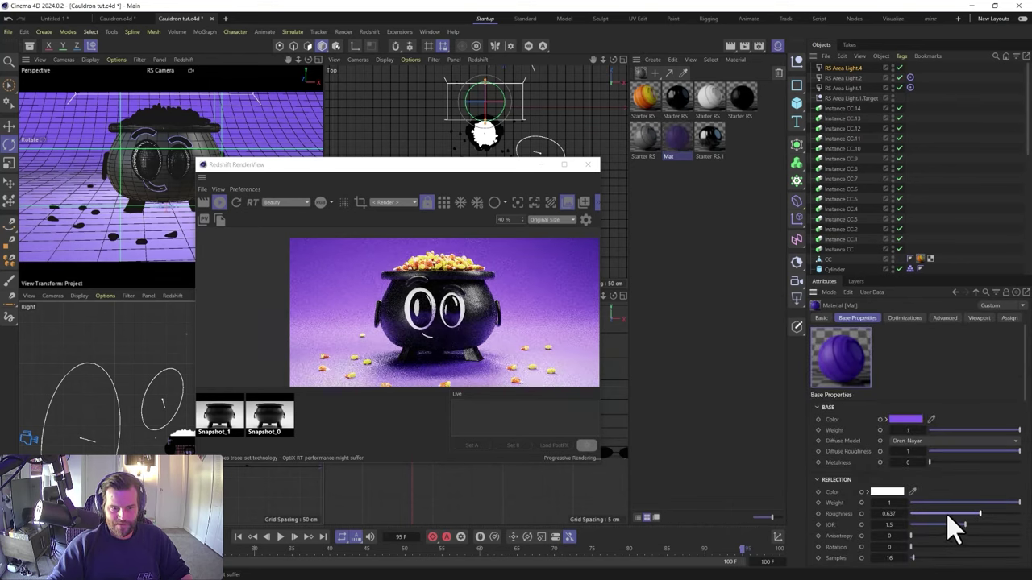
left_click_drag(373, 166, 530, 114)
Reframe the RS Camera shot around the cauldron with small orbit adjustments
left_click_drag(216, 192, 212, 188, "alt")
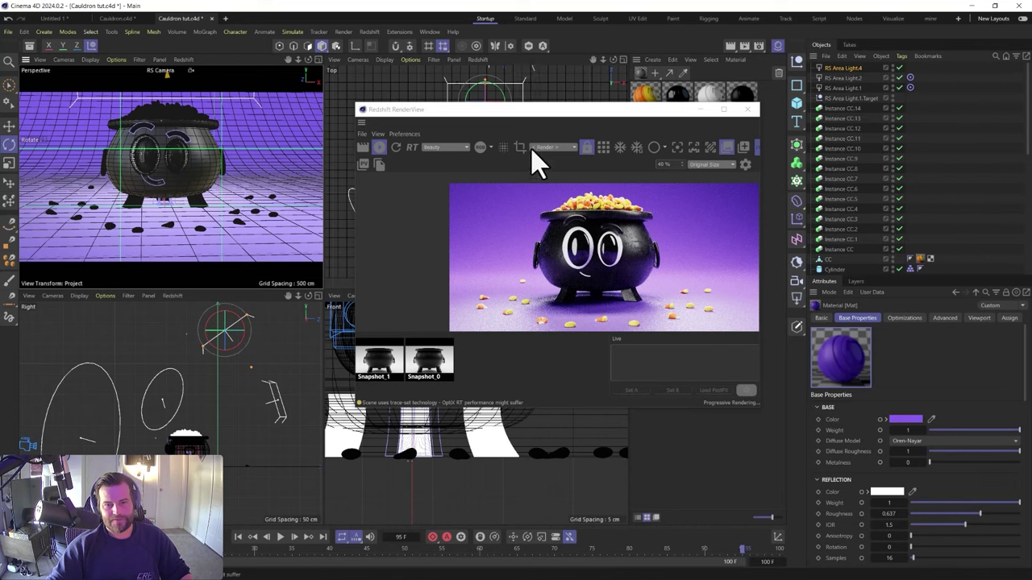
scroll(592, 292, "up", 1)
scroll(592, 293, "down", 7)
scroll(552, 256, "up", 1)
left_click_drag(205, 161, 179, 191, "alt")
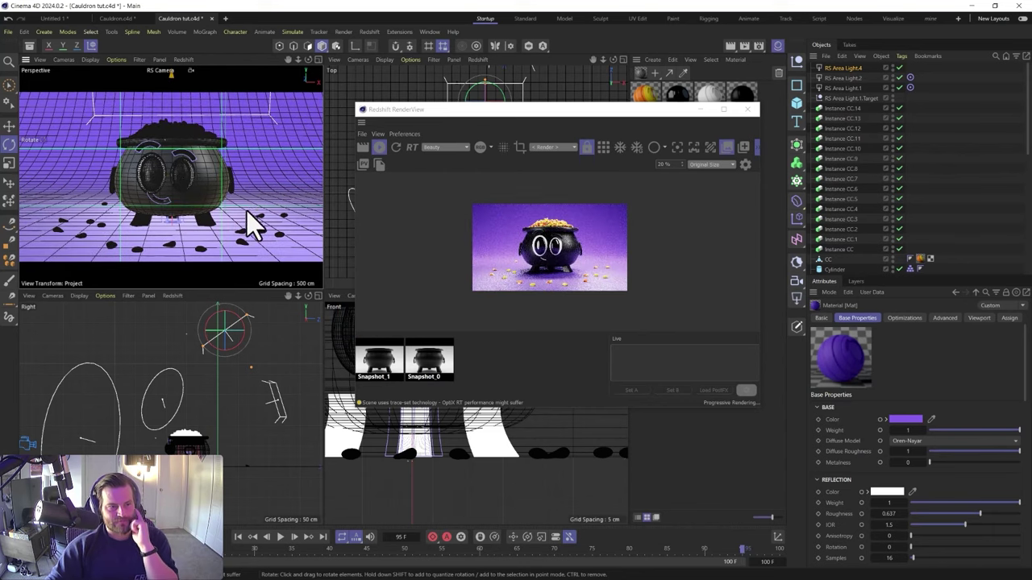
Examine the RS Camera's composition overlay options and its grid cell setting
scroll(867, 175, "up", 6)
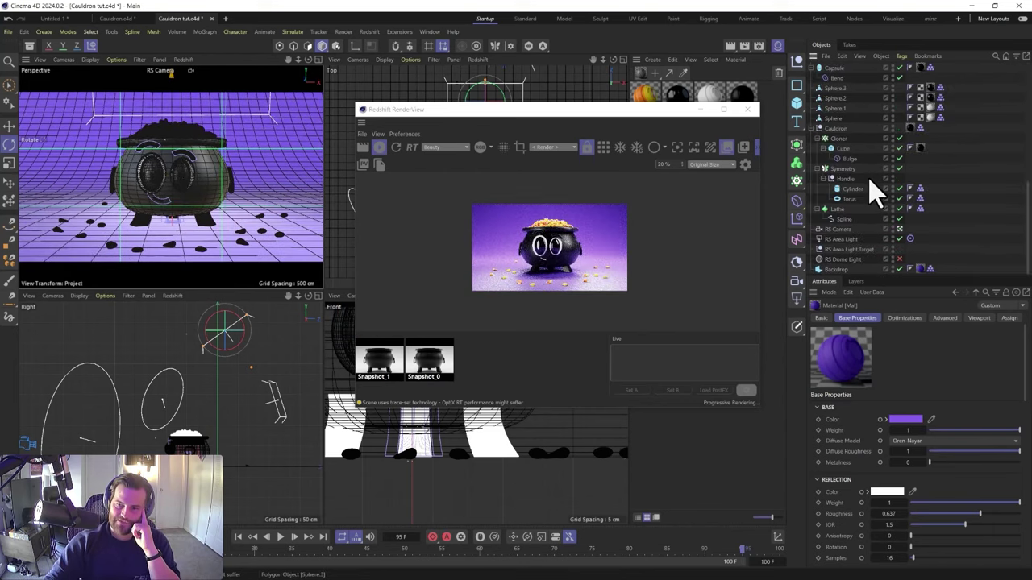
left_click(843, 229)
left_click(864, 331)
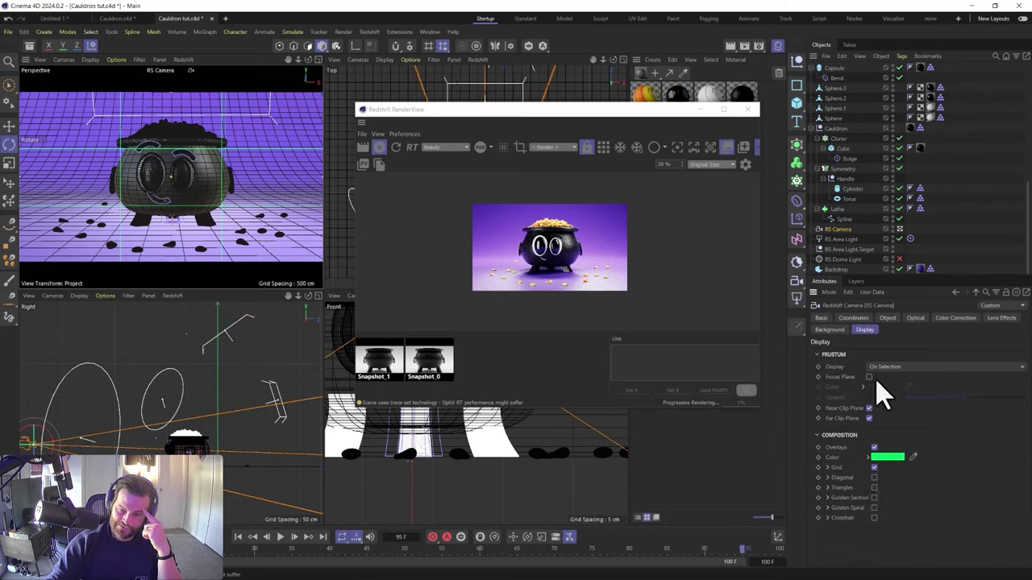
left_click(828, 467)
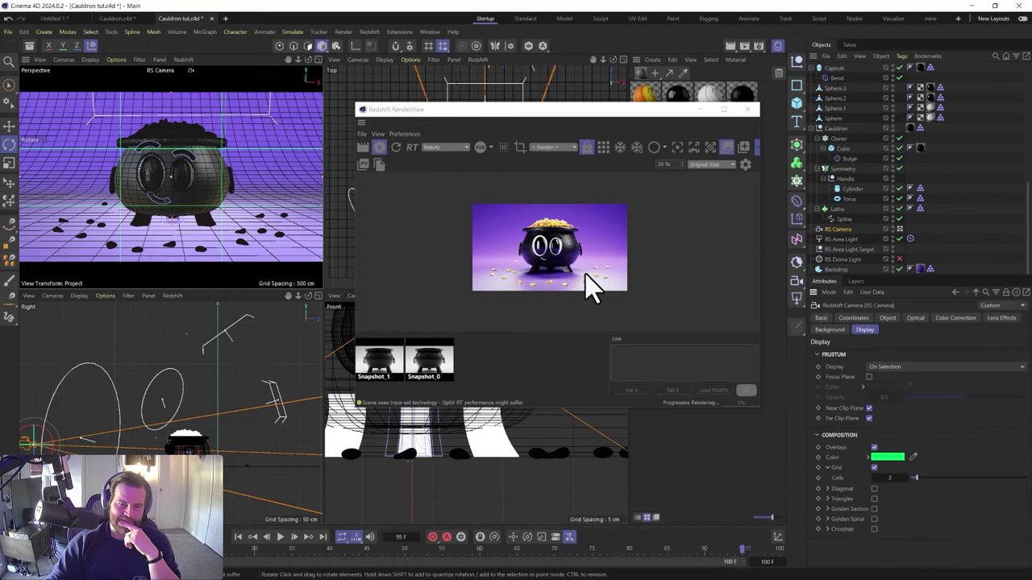
left_click_drag(553, 112, 375, 113)
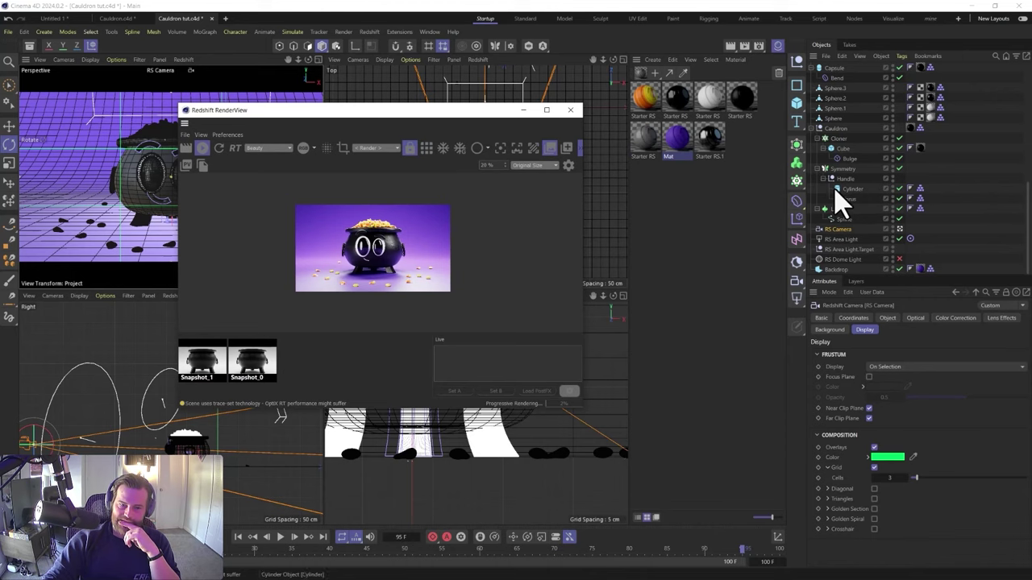
Compare the render with RS Area Light disabled and enabled, and inspect RS Area Light.1's settings
left_click(843, 241)
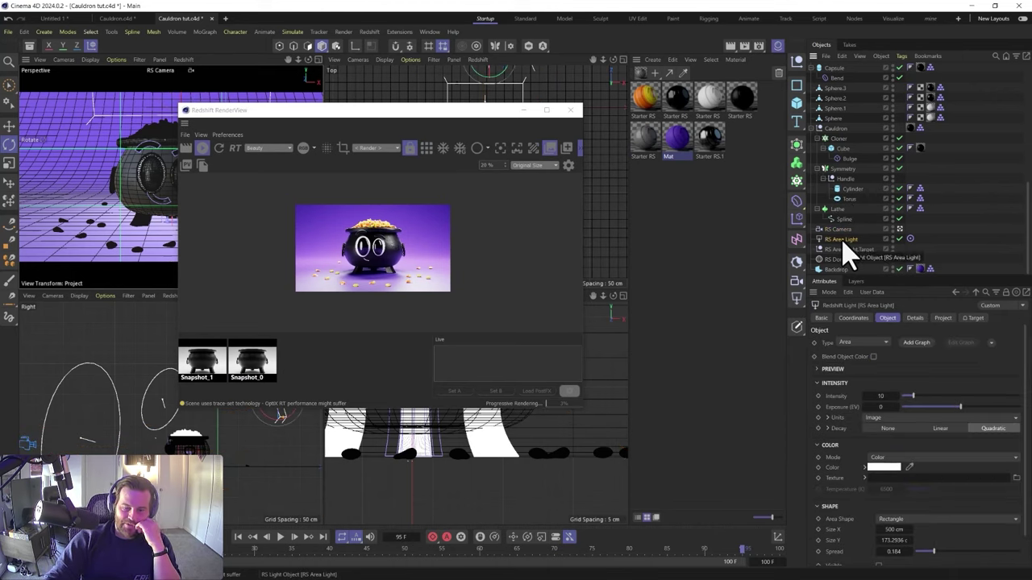
left_click(899, 239)
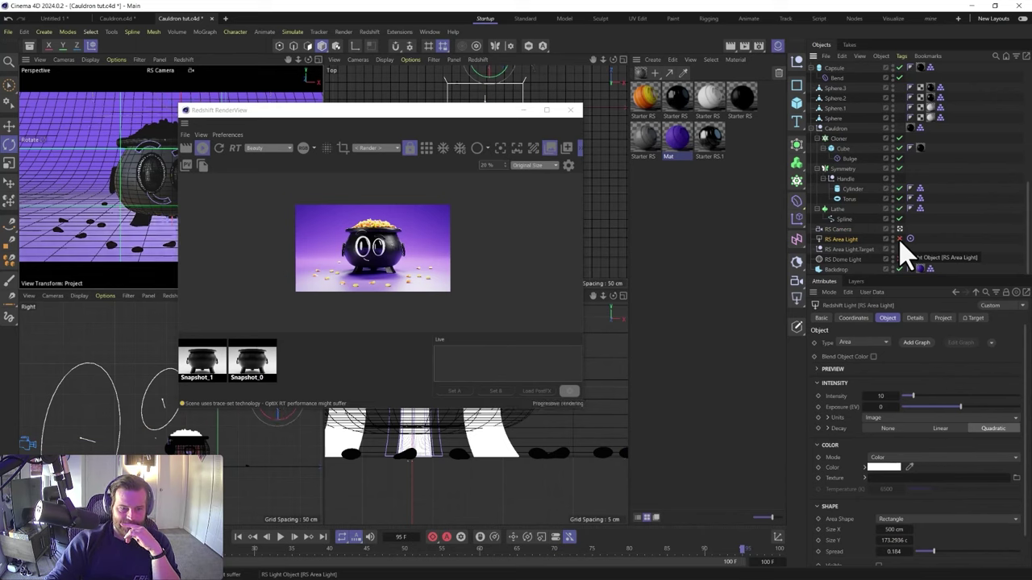
left_click(900, 240)
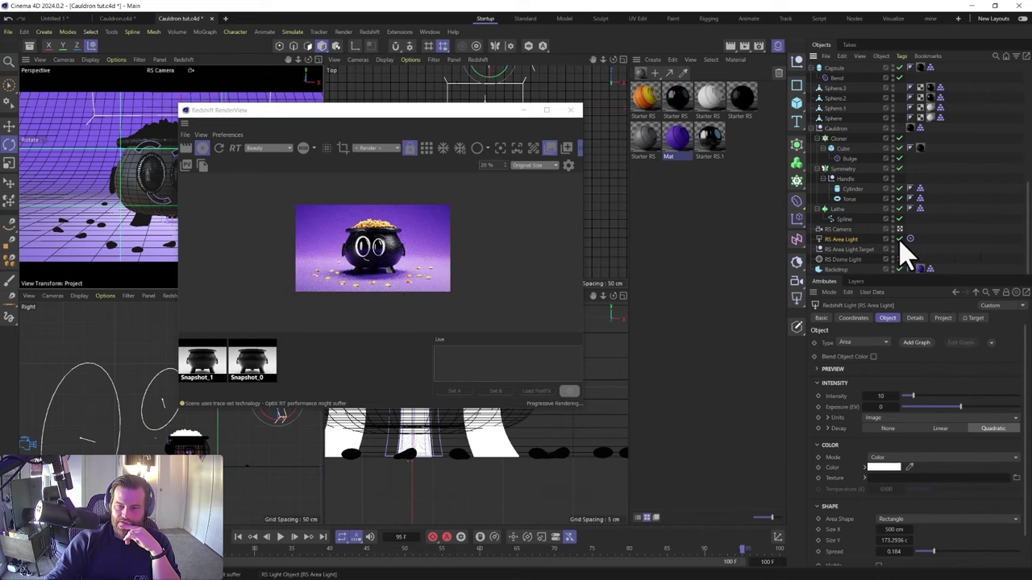
scroll(853, 165, "up", 5)
scroll(853, 153, "up", 3)
left_click(894, 89)
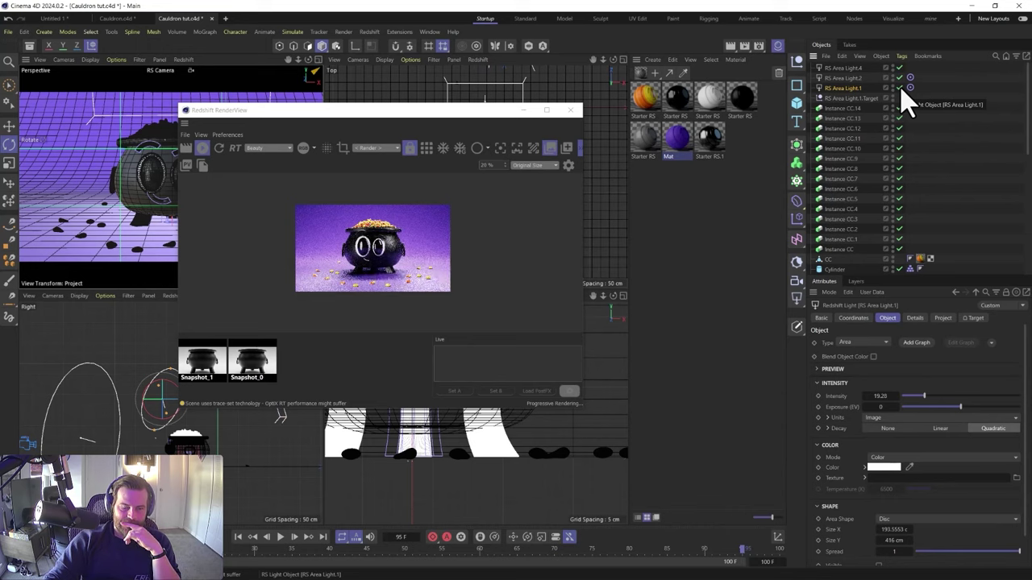
Lower the intensity of RS Area Light to 2
scroll(847, 241, "down", 10)
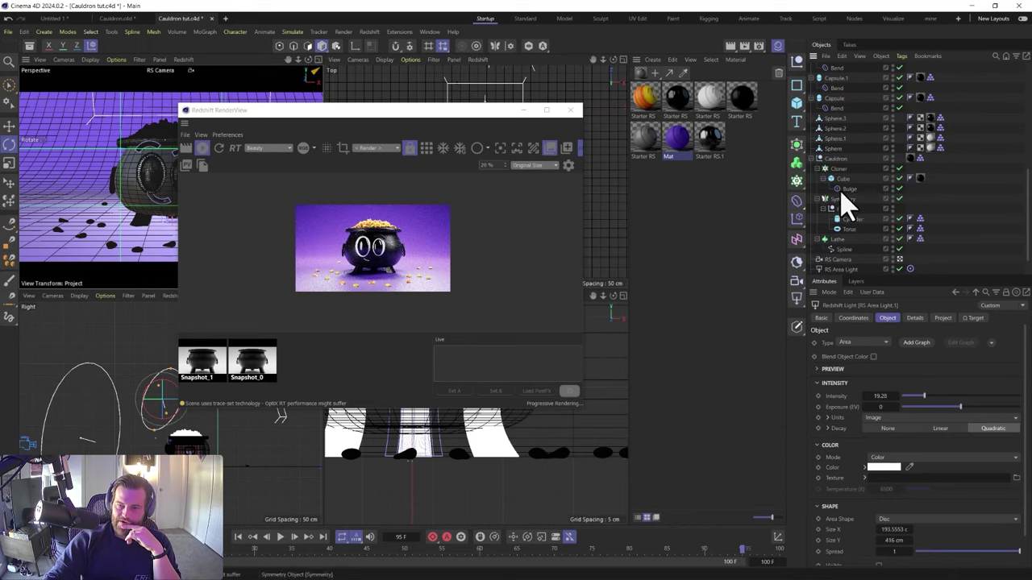
left_click(842, 269)
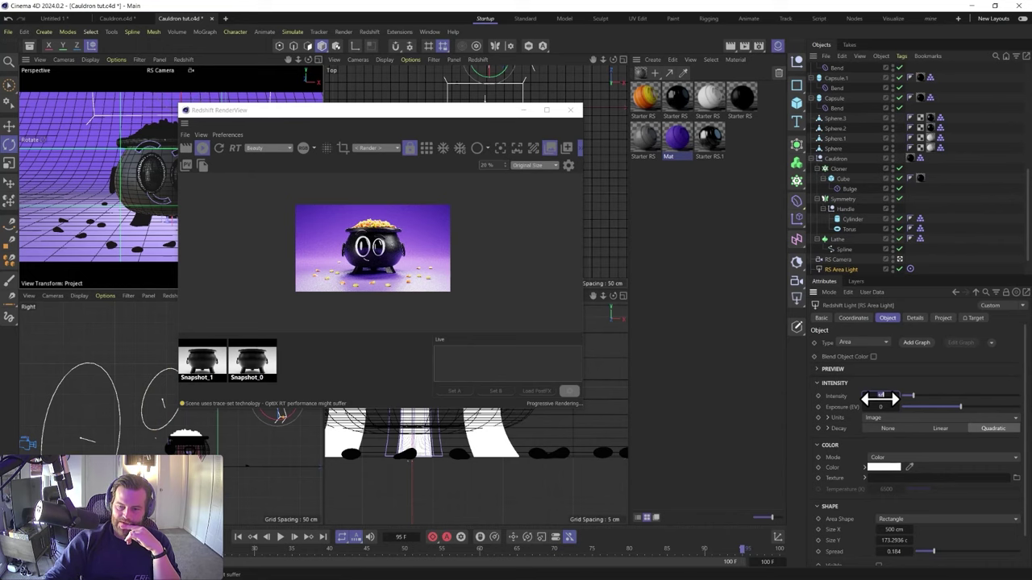
left_click_drag(880, 398, 881, 398)
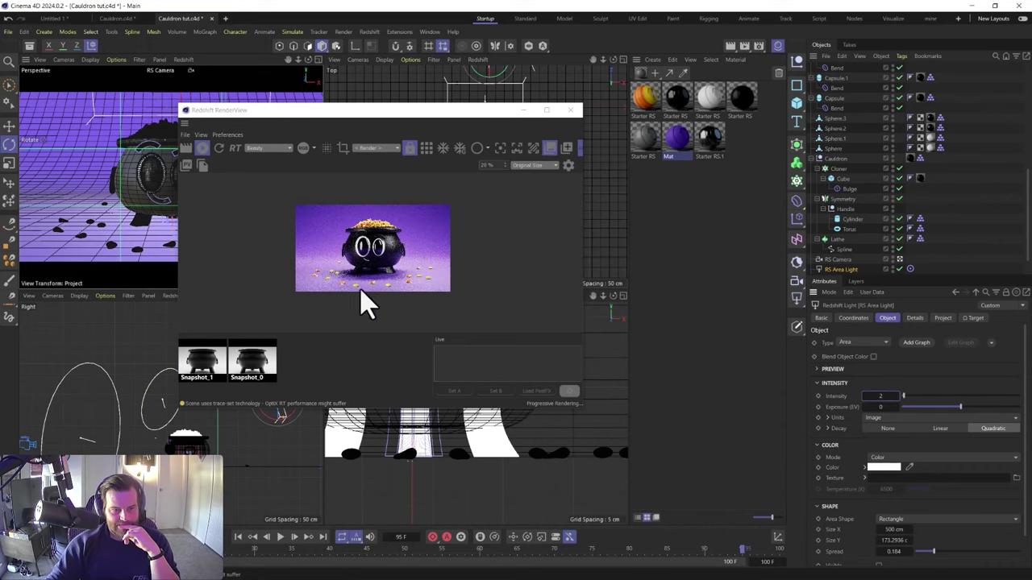
Narrow RS Area Light.1's spread to 0.012 and lower its intensity to 7.84
scroll(870, 143, "up", 10)
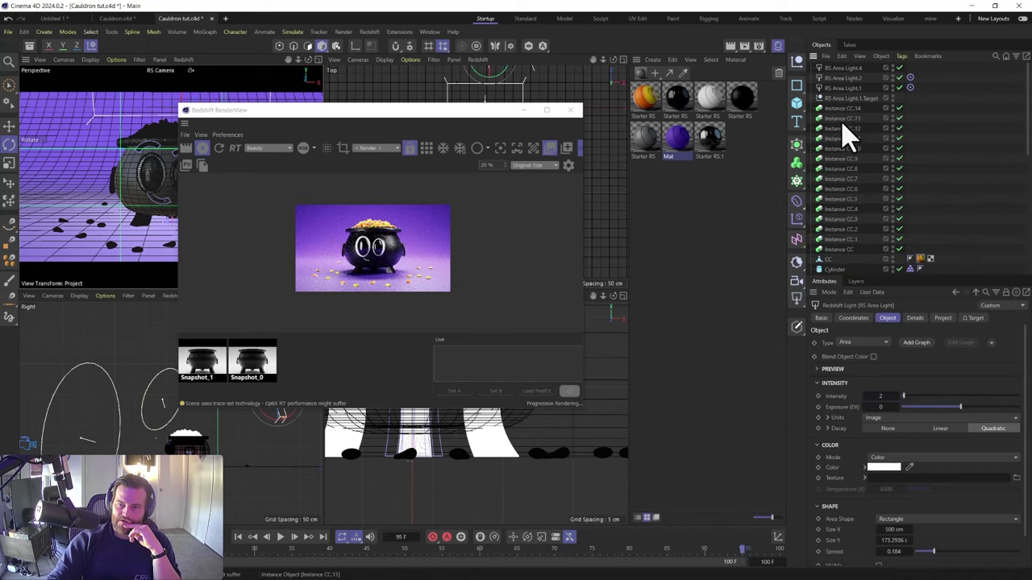
left_click(869, 88)
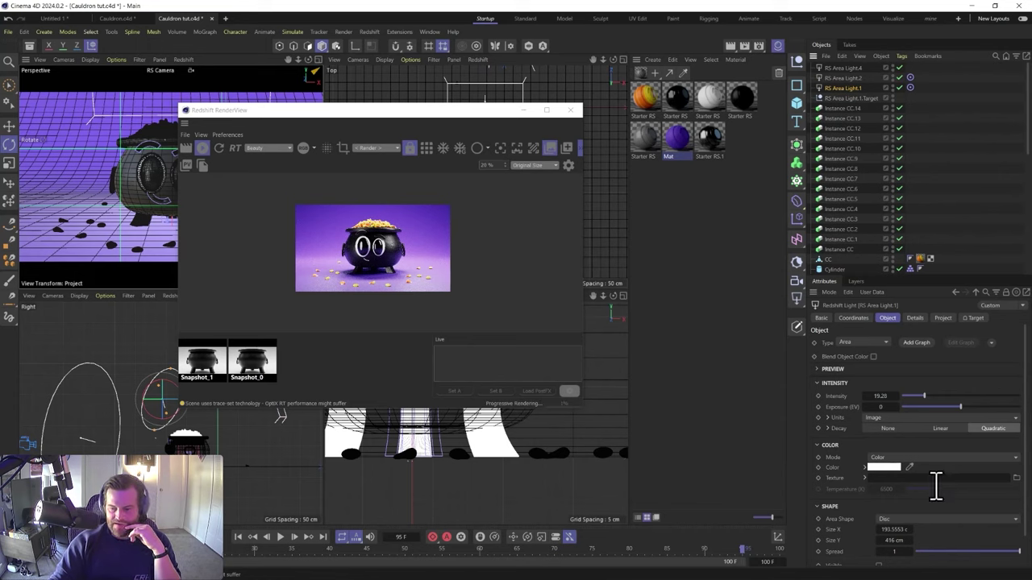
left_click_drag(987, 554, 933, 553)
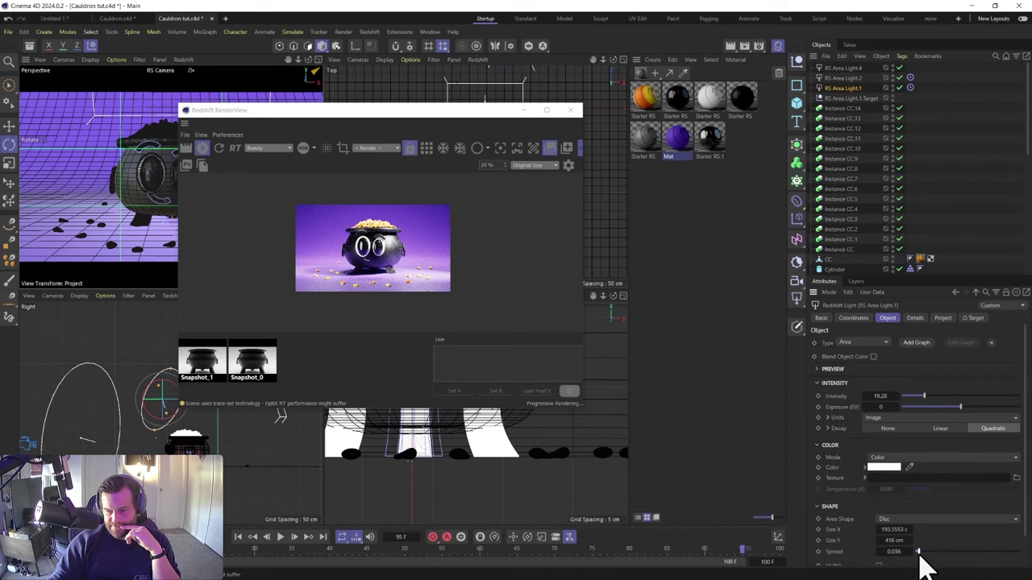
left_click_drag(918, 552, 916, 552)
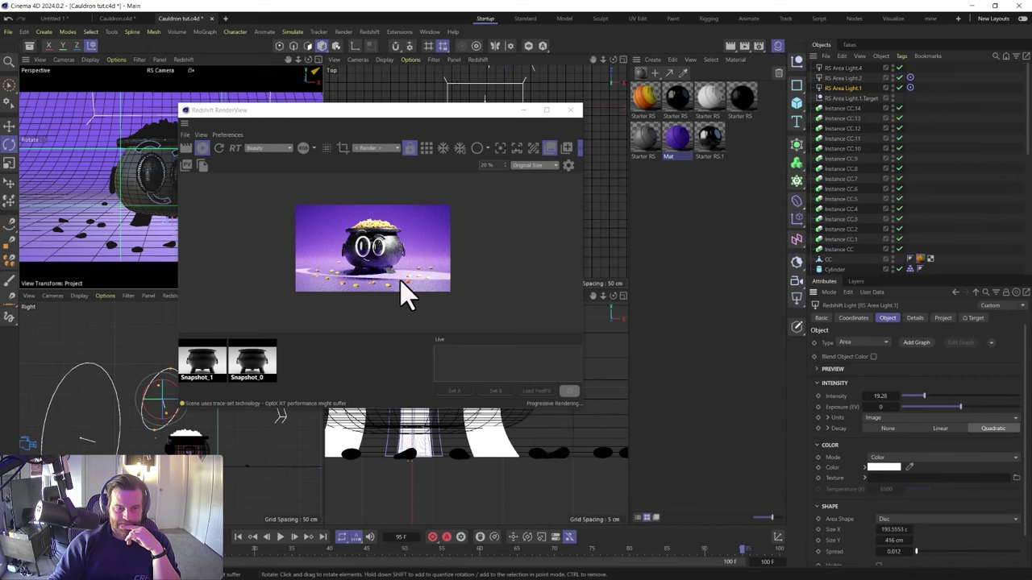
scroll(399, 281, "up", 5)
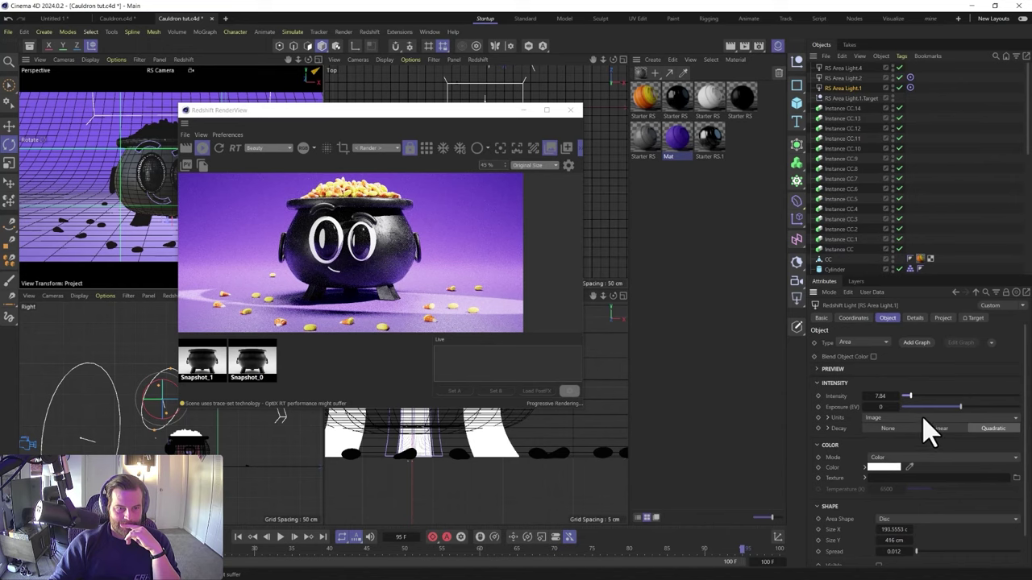
Resize RS Area Light.1 to 706.5553 cm in X and 774 cm in Y, and search the asset library for "gobo"
left_click(30, 46)
mouse_move(896, 531)
left_mouse_down()
mouse_move(890, 538)
mouse_move(887, 525)
mouse_move(882, 544)
left_mouse_up()
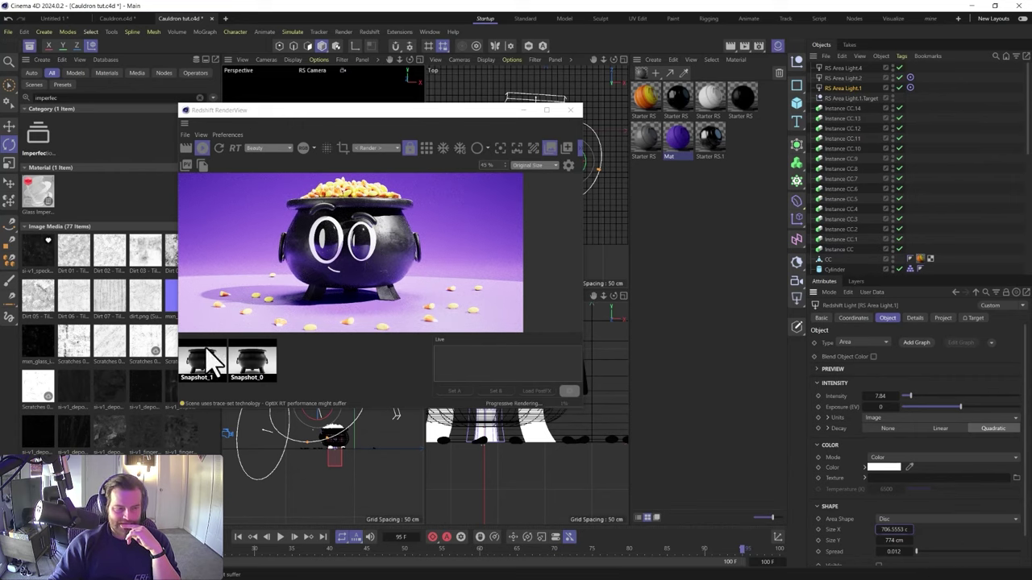
left_click_drag(69, 99, 3, 105)
type("d")
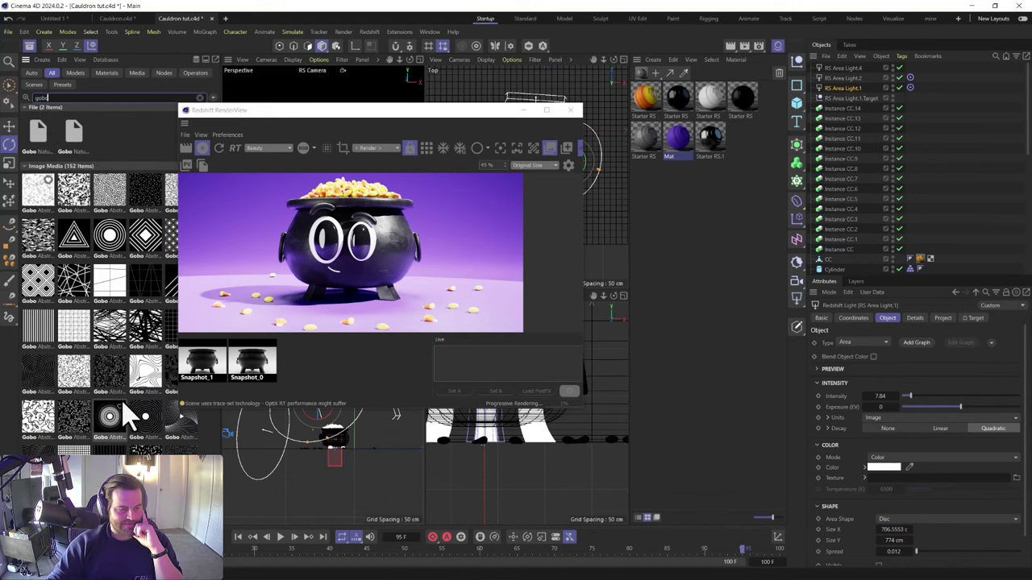
Apply a foliage Gobo Nature image as RS Area Light.1's color texture and set the light's spread to 0.029
scroll(141, 415, "down", 8)
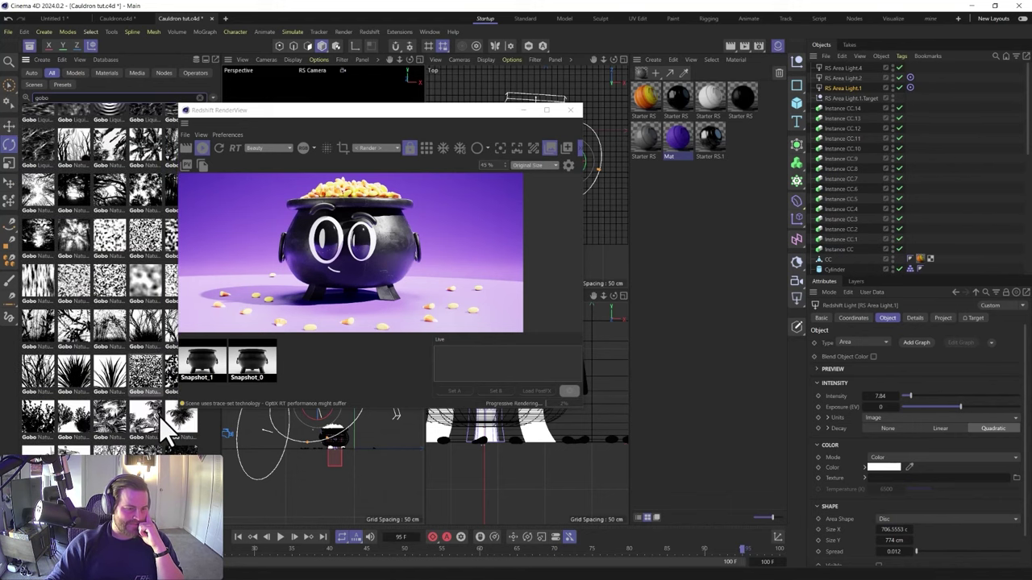
scroll(166, 427, "up", 3)
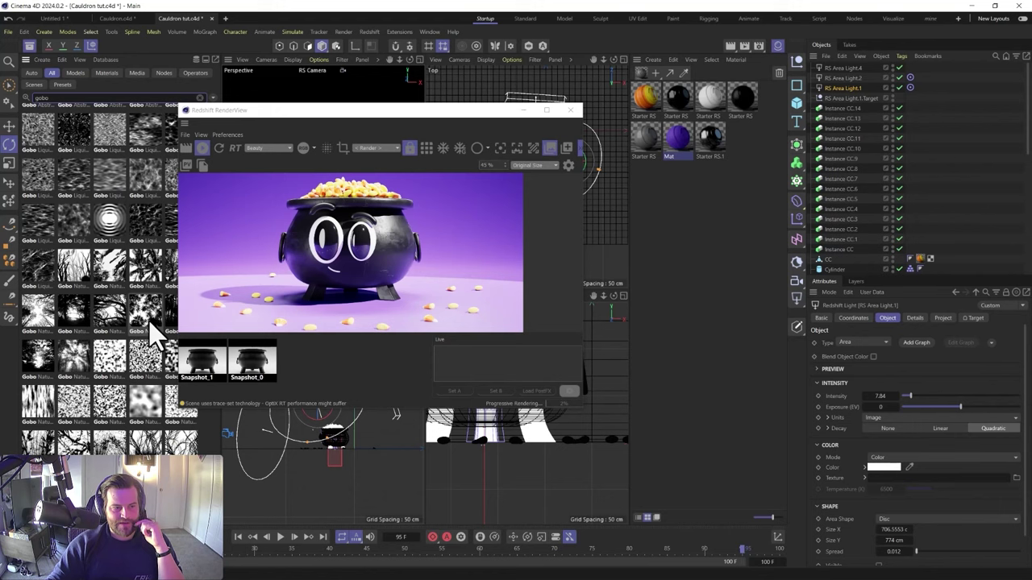
scroll(137, 334, "down", 5)
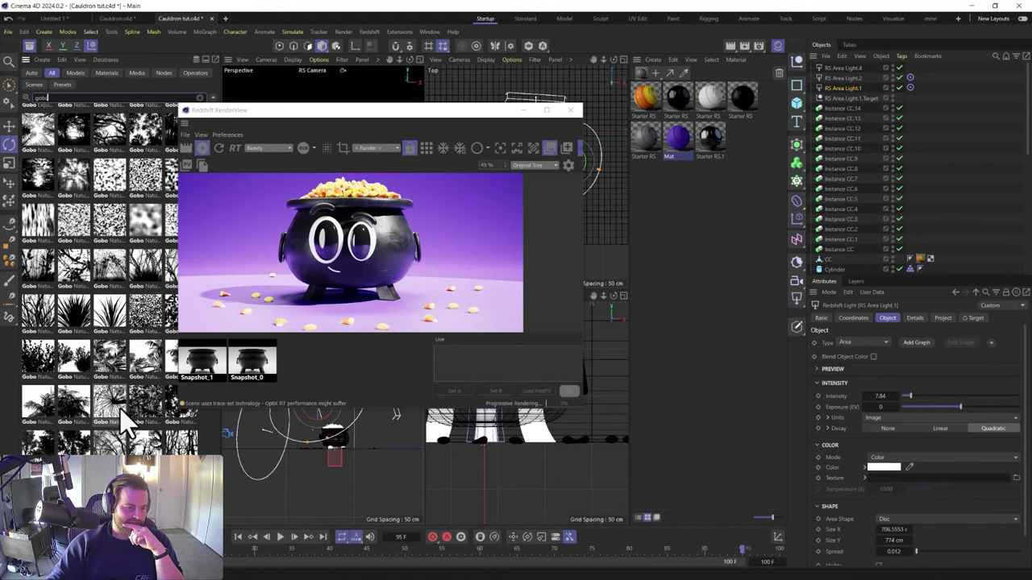
scroll(125, 415, "down", 6)
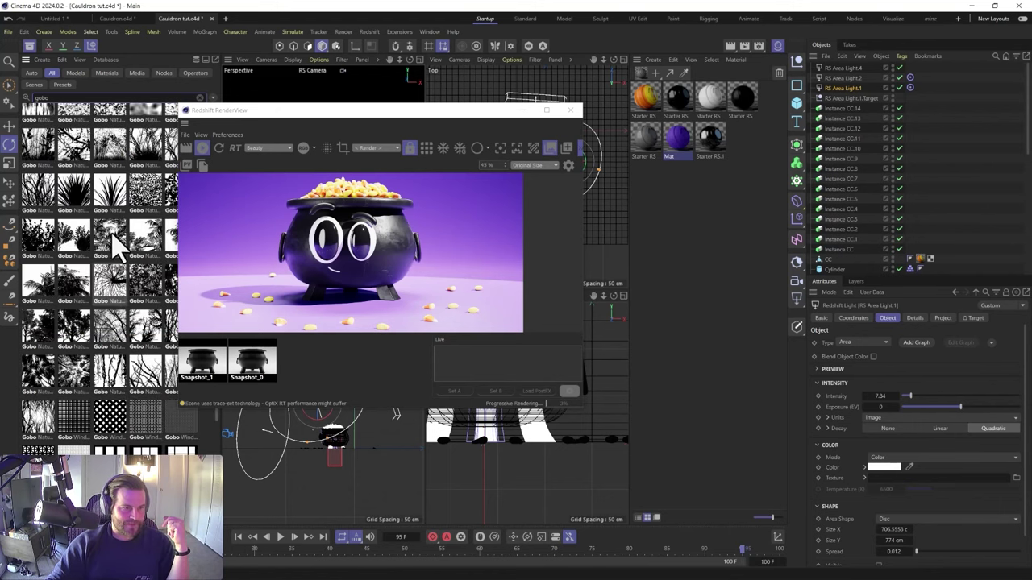
left_click_drag(727, 318, 912, 478)
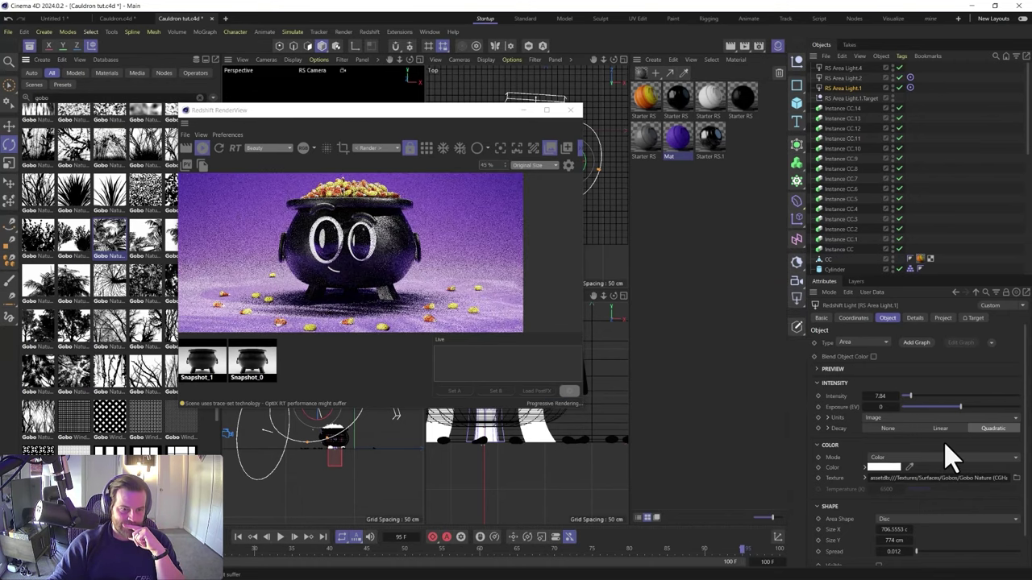
scroll(352, 306, "down", 2)
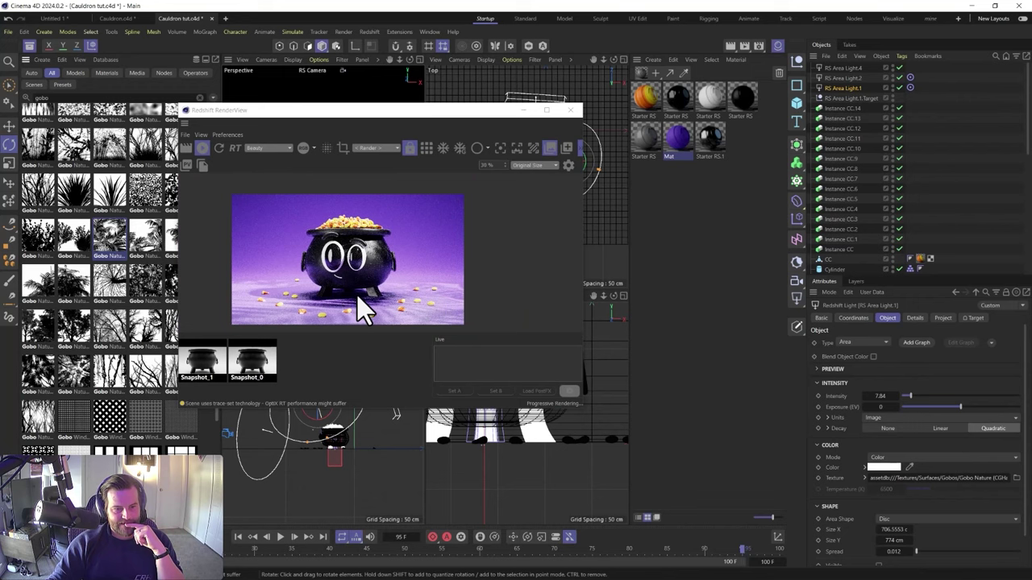
left_click_drag(39, 418, 905, 476)
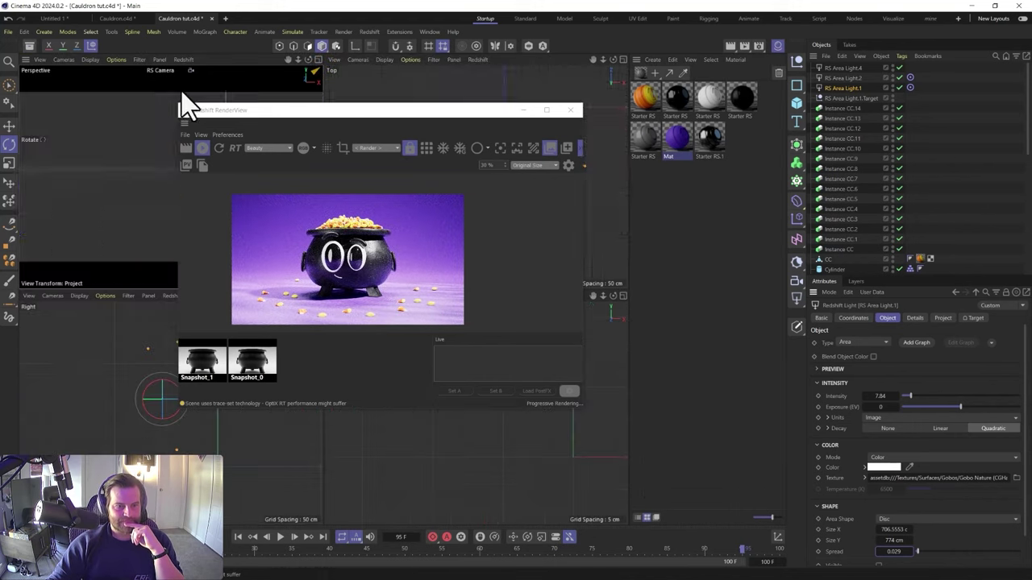
Move RS Area Light.1 lower and closer to the camera in the Right view
left_click_drag(312, 113, 370, 141)
left_click_drag(475, 141, 698, 310)
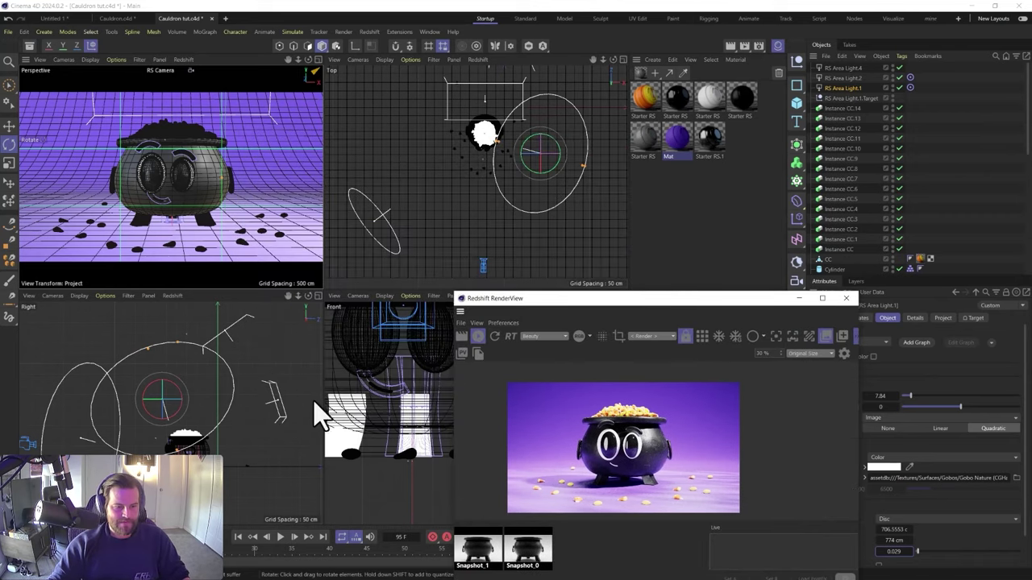
scroll(244, 409, "down", 3)
key("e")
left_click_drag(204, 387, 189, 409)
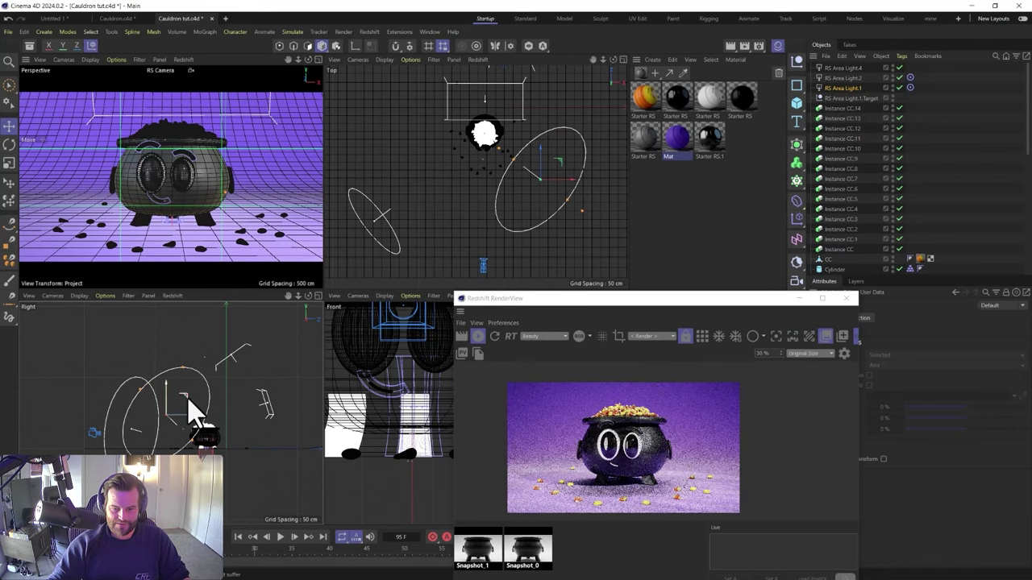
Move RS Area Light.2 farther out to the left of the cauldron in the Top view
left_click_drag(612, 299, 547, 297)
left_click(402, 247)
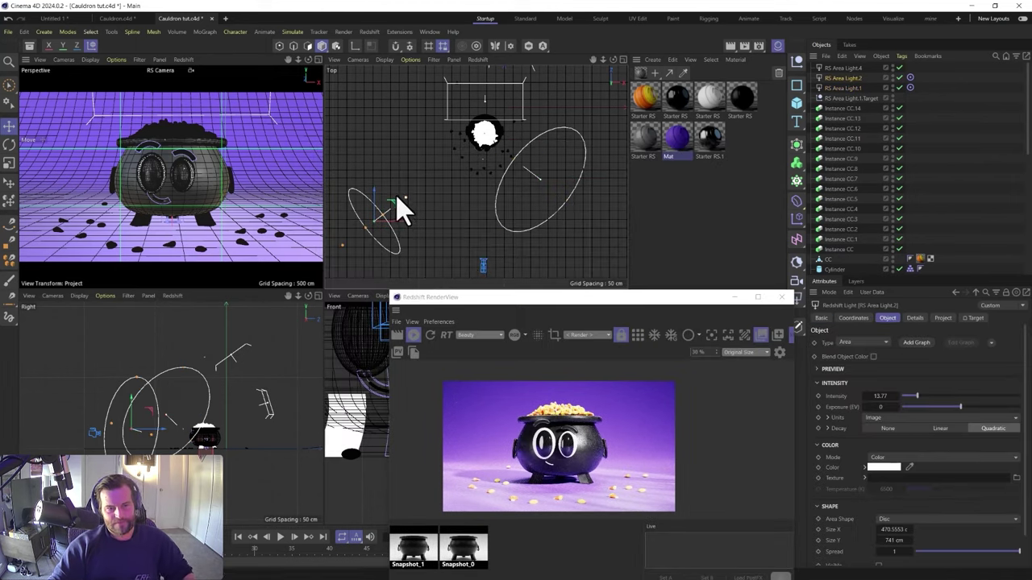
left_click_drag(392, 214, 321, 185)
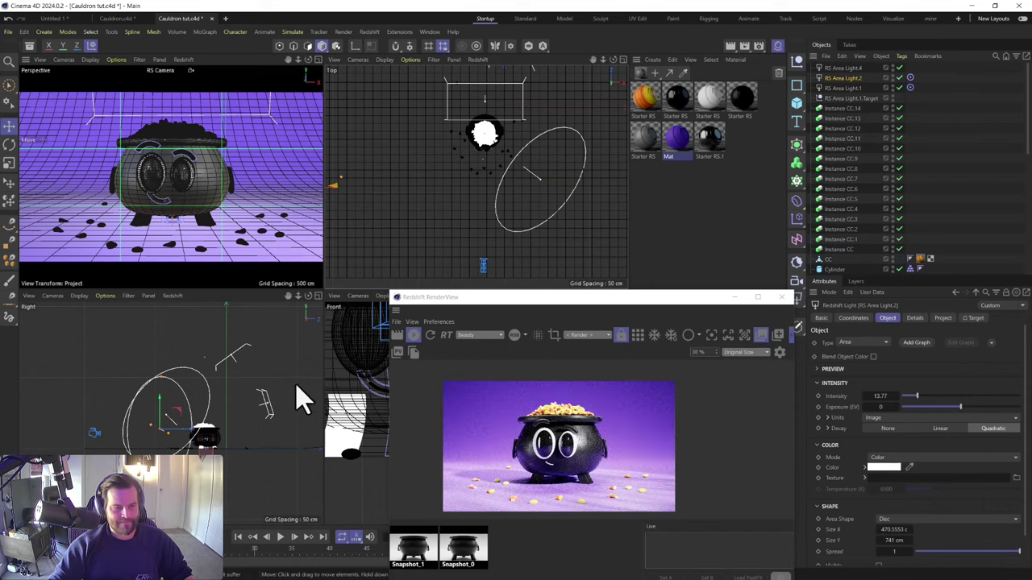
Duplicate RS Area Light.2 to the cauldron's front right side and raise the copy about 433 cm
scroll(419, 228, "down", 5)
left_click_drag(488, 216, 514, 208, "ctrl")
left_click_drag(132, 407, 147, 341)
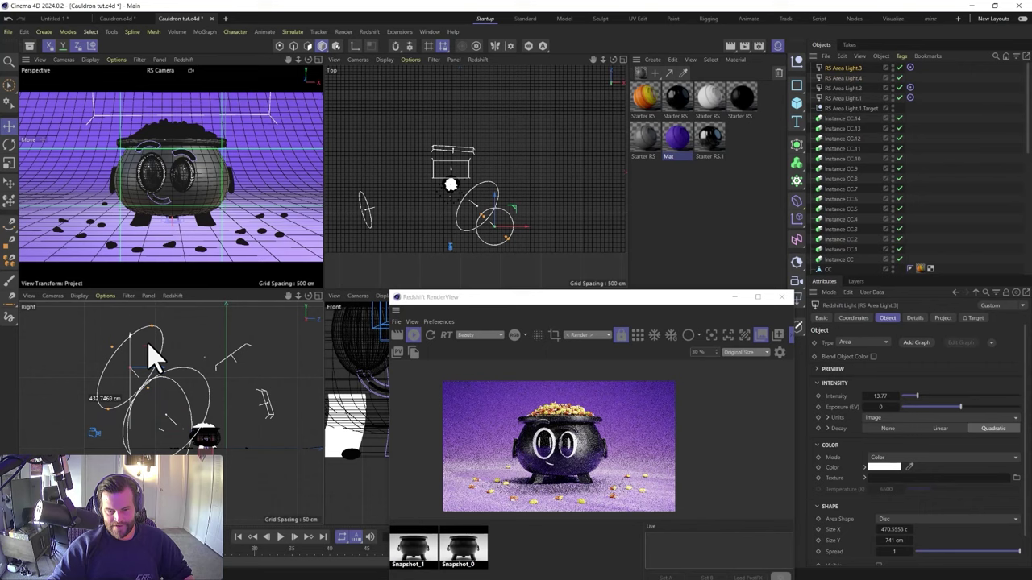
Scale the duplicated area light down to roughly half its size and move it closer beside RS Area Light.1
key("t")
left_click_drag(242, 348, 135, 441)
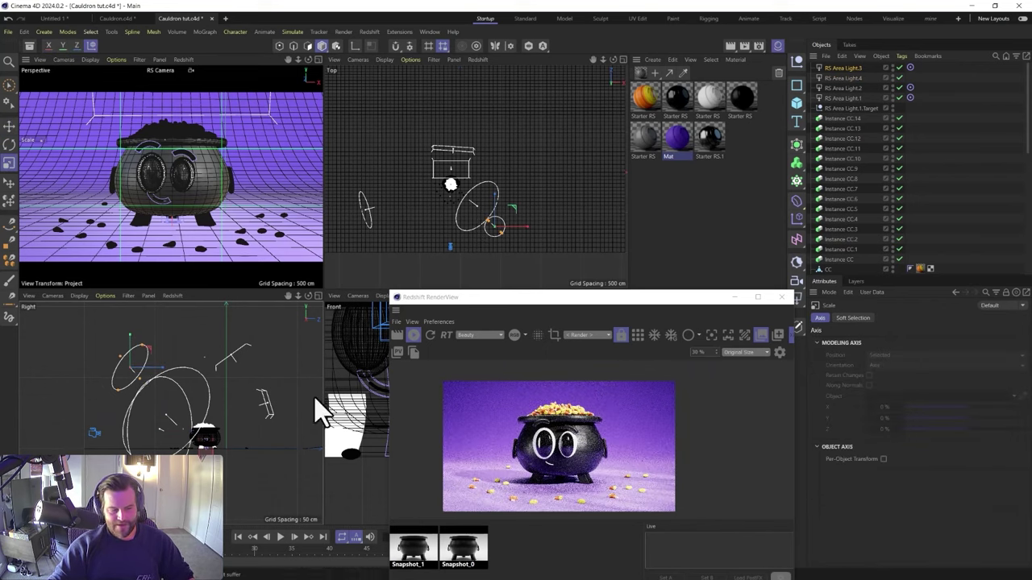
key("e")
left_click_drag(516, 210, 524, 184)
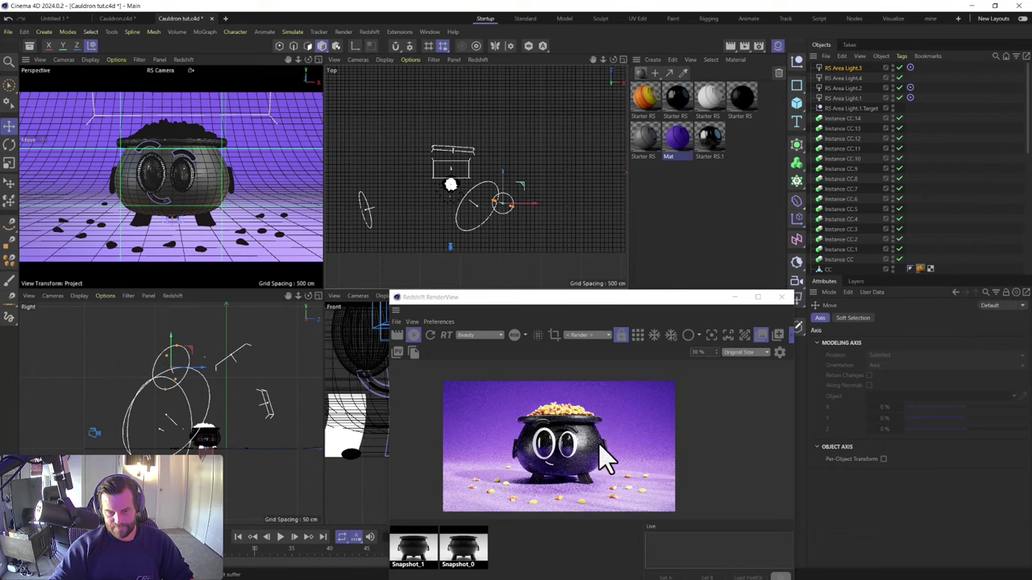
Move RS Area Light.2 back in toward the cauldron's front left in the Top view
left_click(368, 211)
left_click_drag(384, 213, 427, 212)
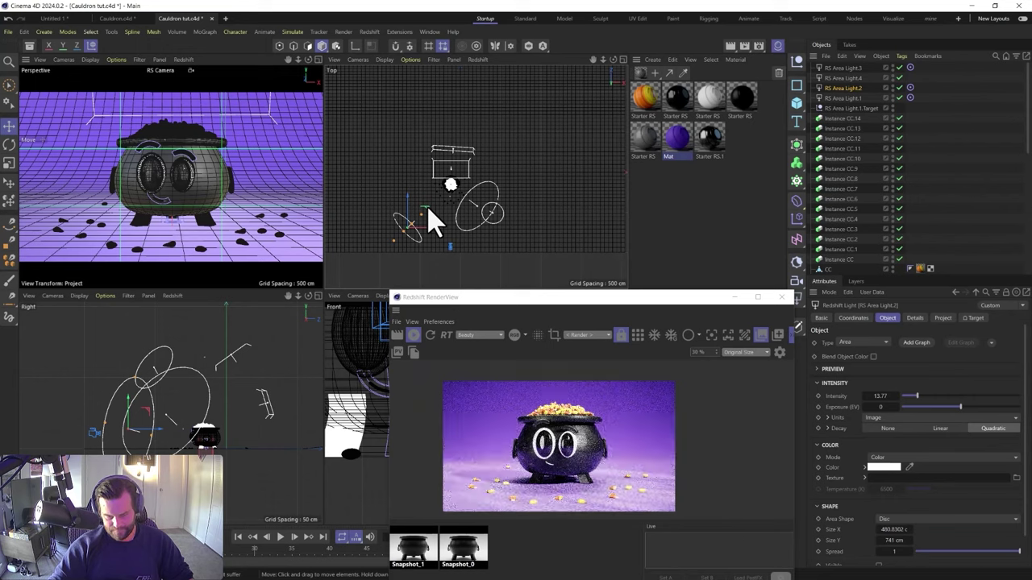
left_click(178, 176)
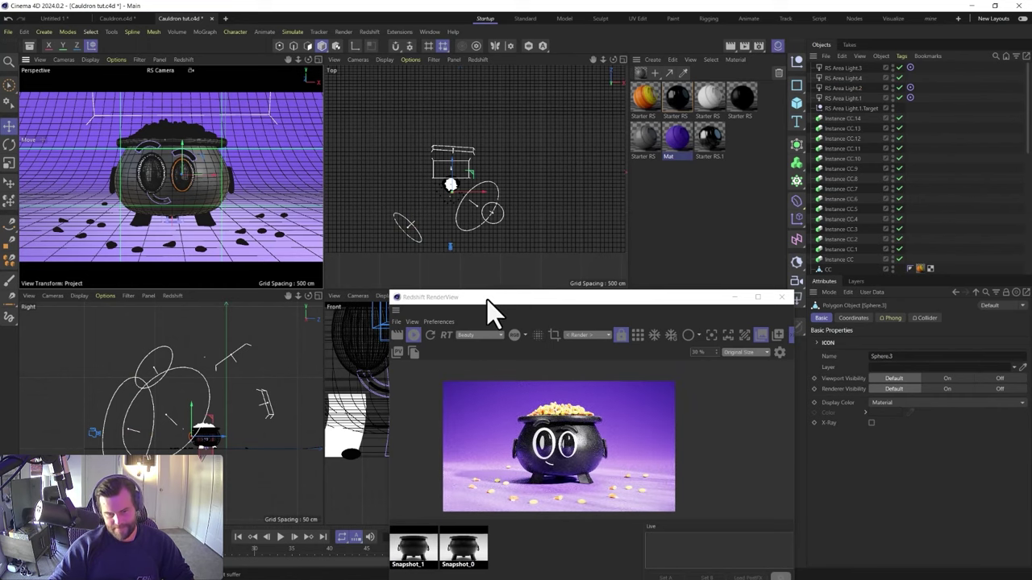
Show the RenderView's display settings and enable the global LUT
left_click_drag(487, 301, 399, 139)
scroll(455, 286, "up", 2)
left_click(686, 191)
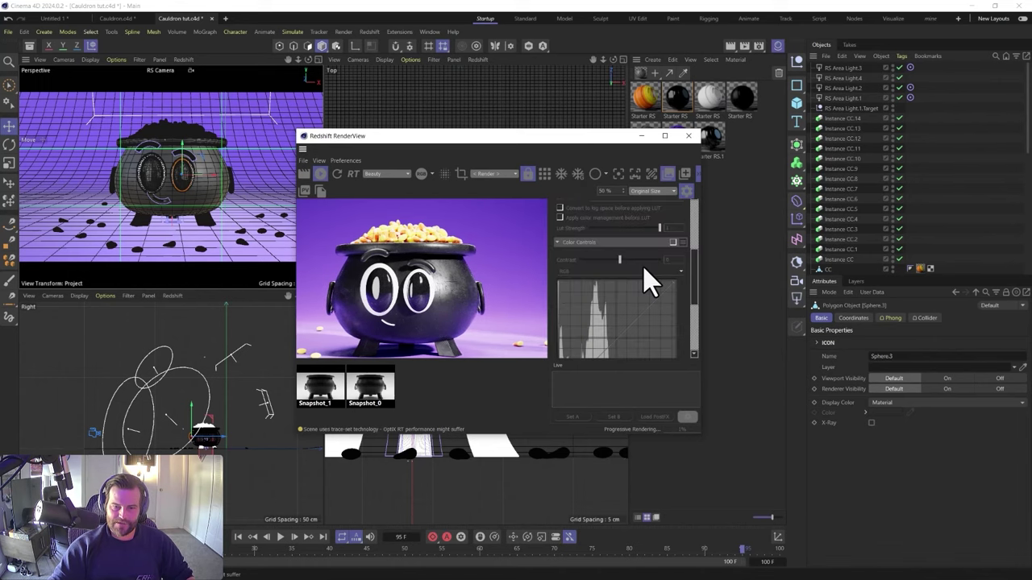
scroll(582, 228, "up", 3)
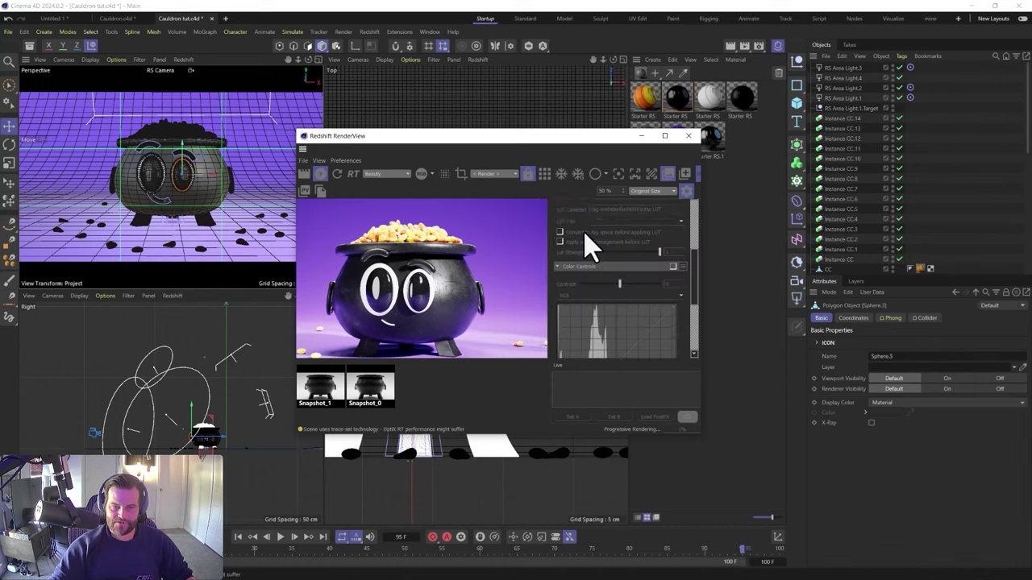
left_click(672, 242)
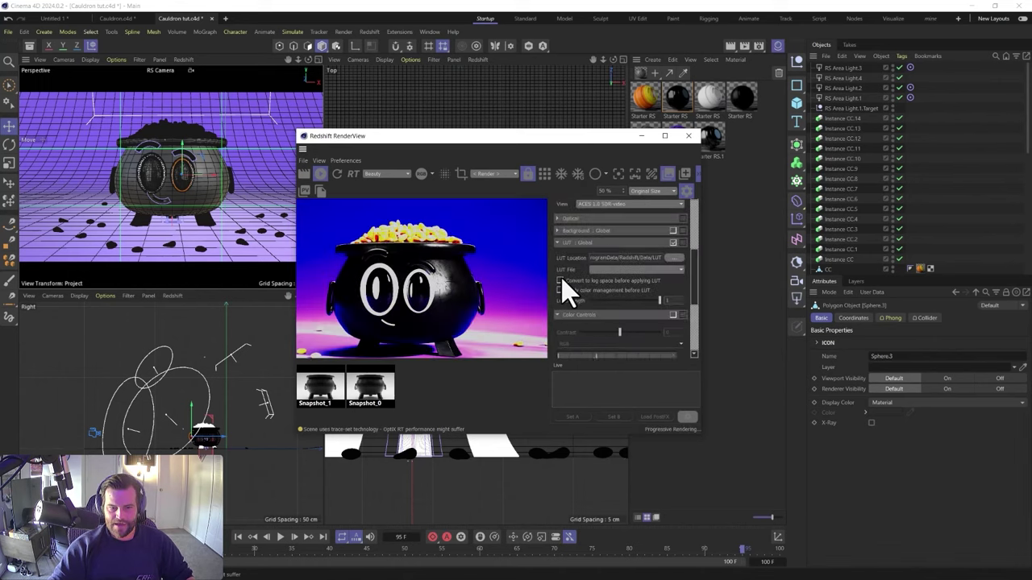
Use the Filmic Medium High Contrast LUT with log space conversion and set its strength to 0.214
left_click(644, 270)
scroll(611, 338, "down", 5)
scroll(614, 337, "down", 5)
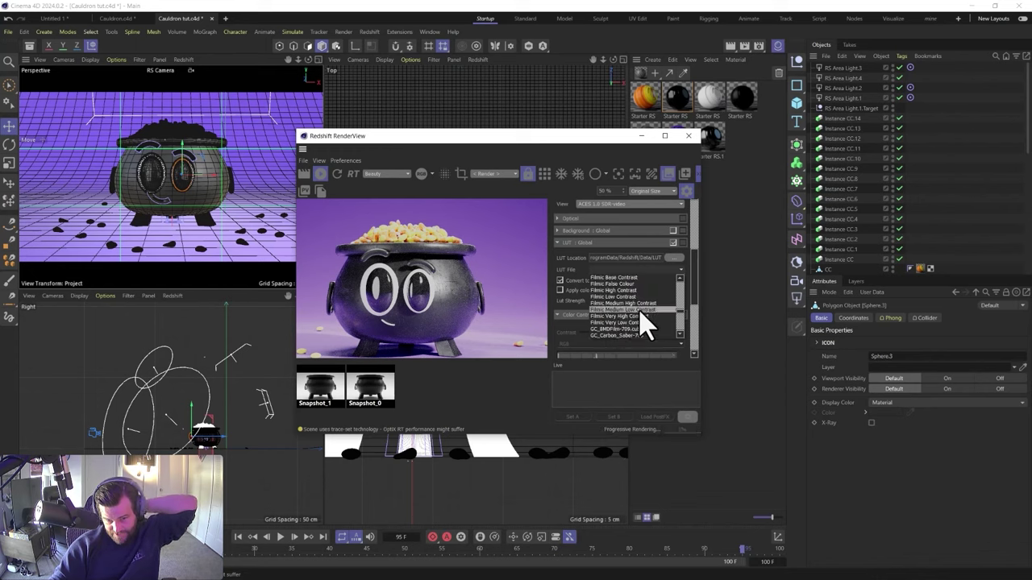
left_click(647, 310)
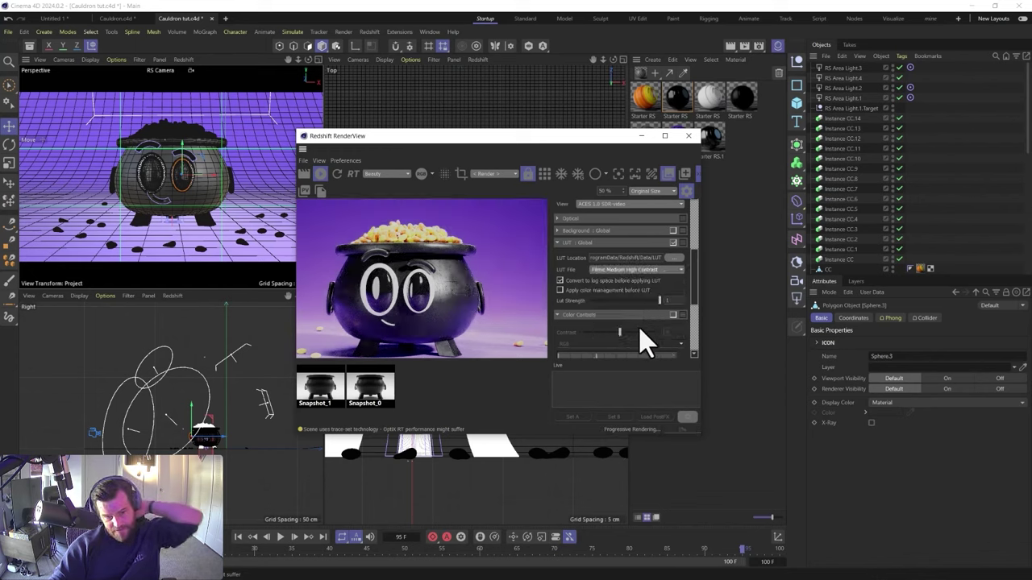
left_click_drag(649, 303, 598, 300)
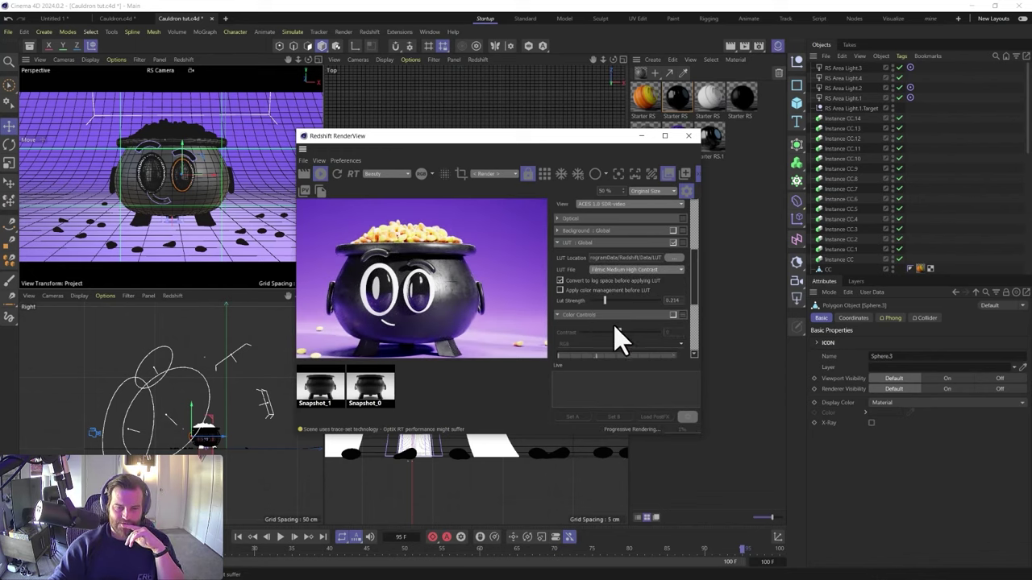
Enable the RenderView's color controls and add a point to the upper part of the RGB curve
left_click(671, 315)
scroll(575, 345, "down", 5)
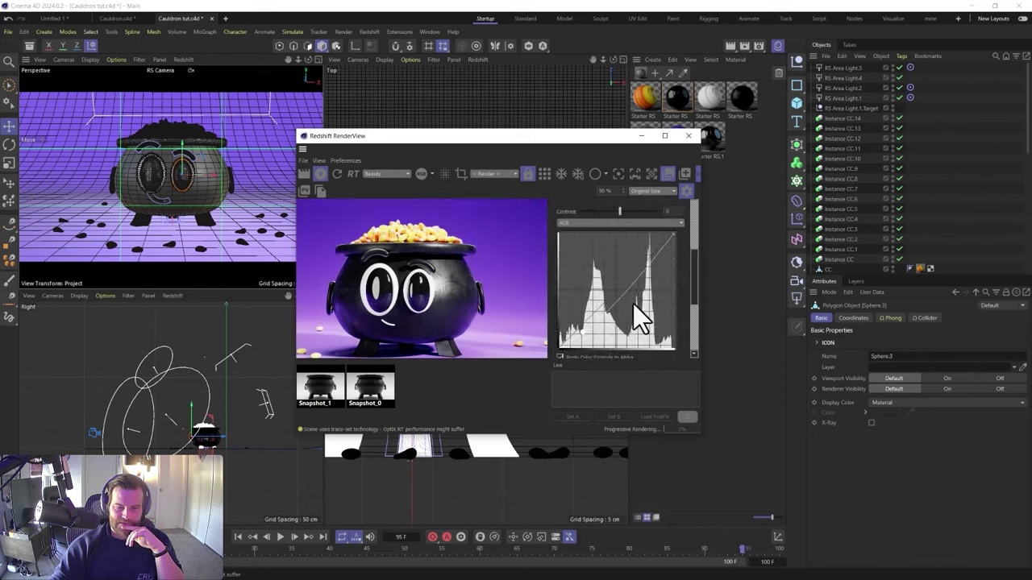
left_click_drag(652, 266, 651, 256)
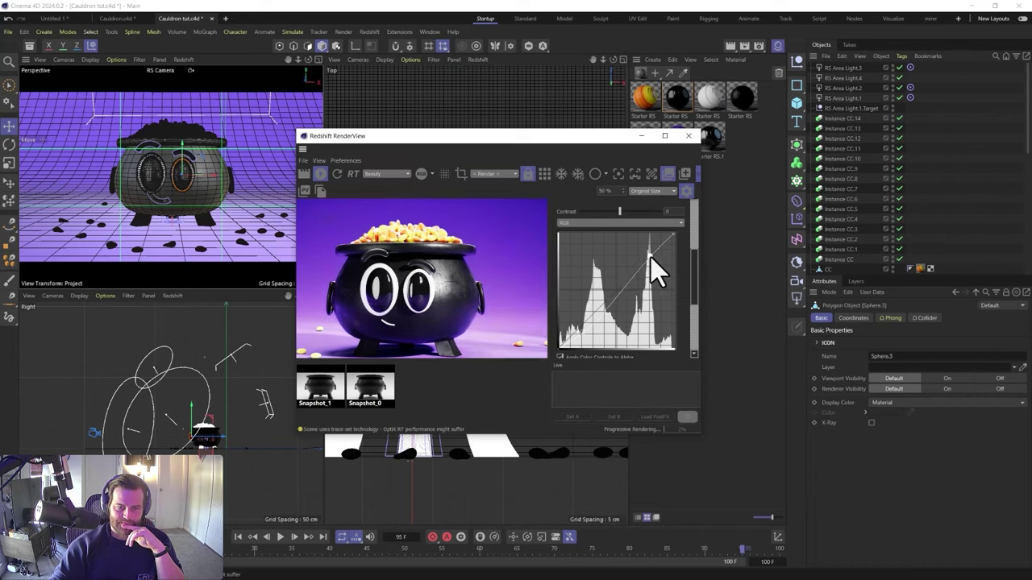
scroll(417, 311, "down", 2)
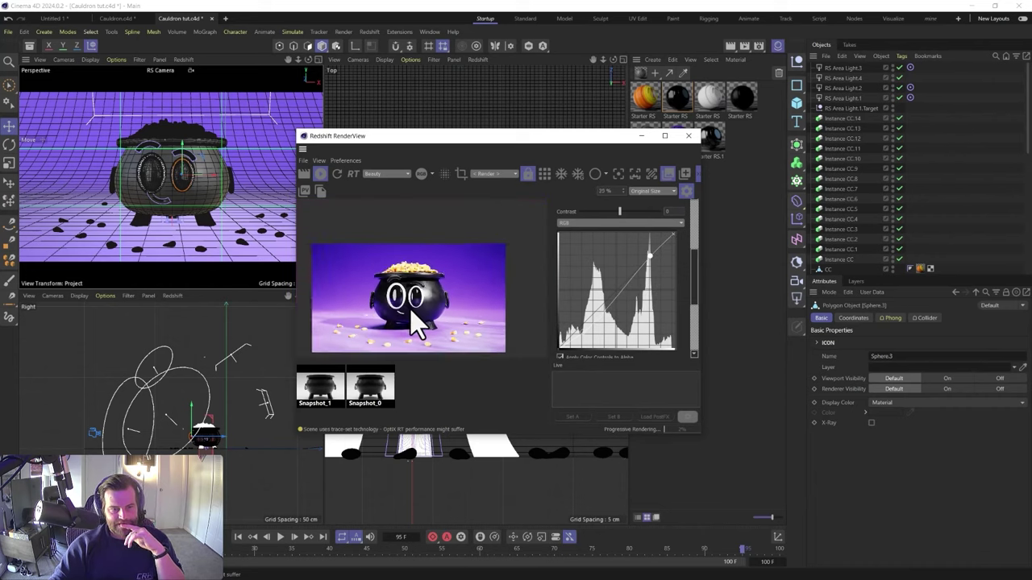
left_click_drag(464, 129, 464, 121)
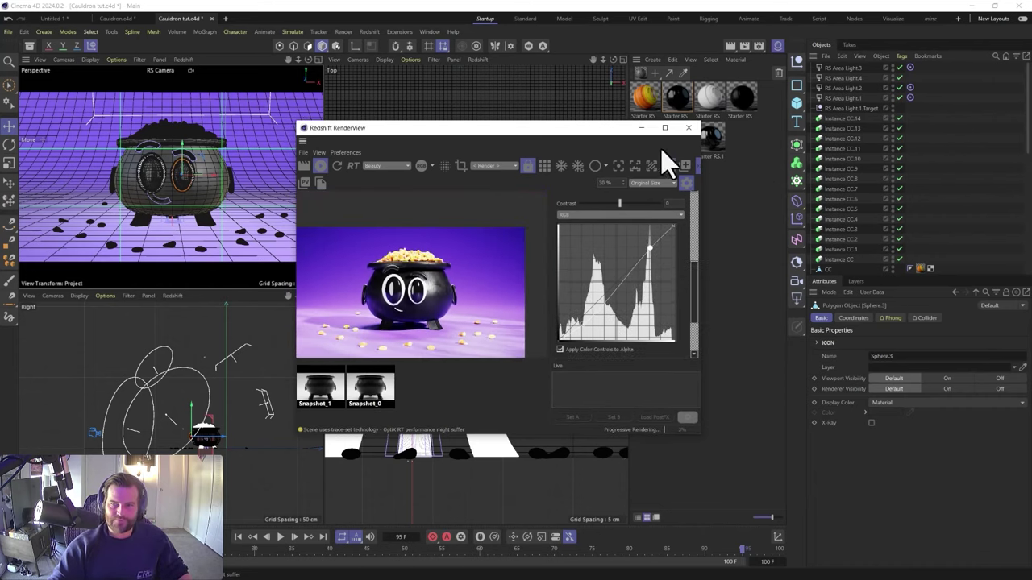
Set RS Area Light.1's intensity to 6
left_click(845, 99)
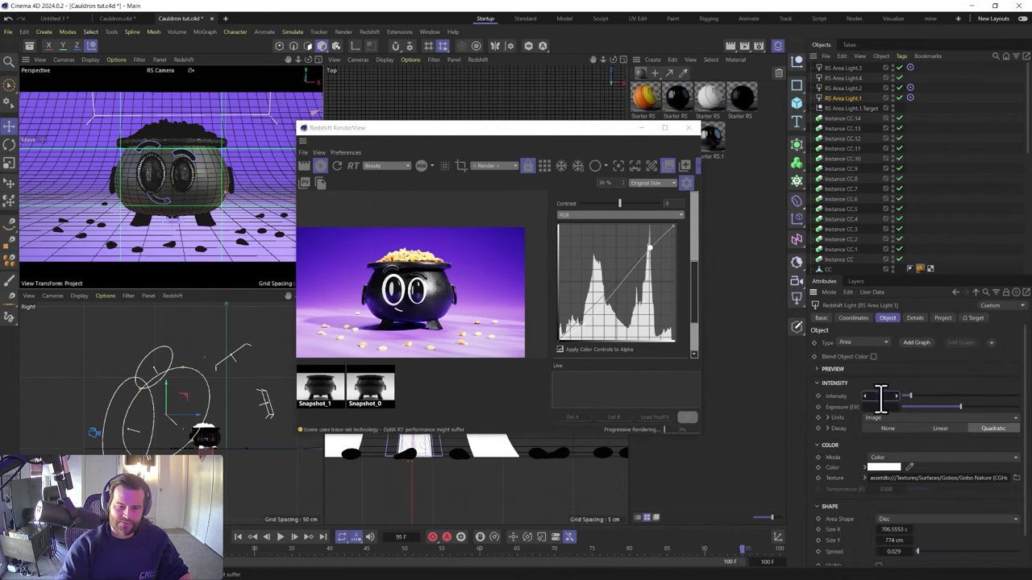
type("0")
key("Return")
left_click_drag(880, 396, 880, 397)
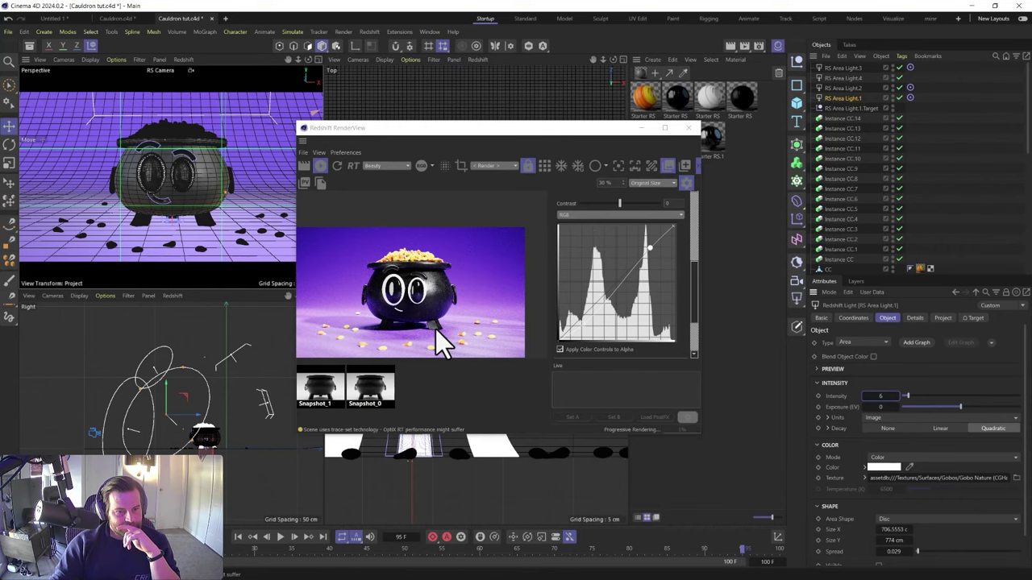
Move RS Area Light to the rear left of the cauldron in the Top view
scroll(859, 185, "up", 7)
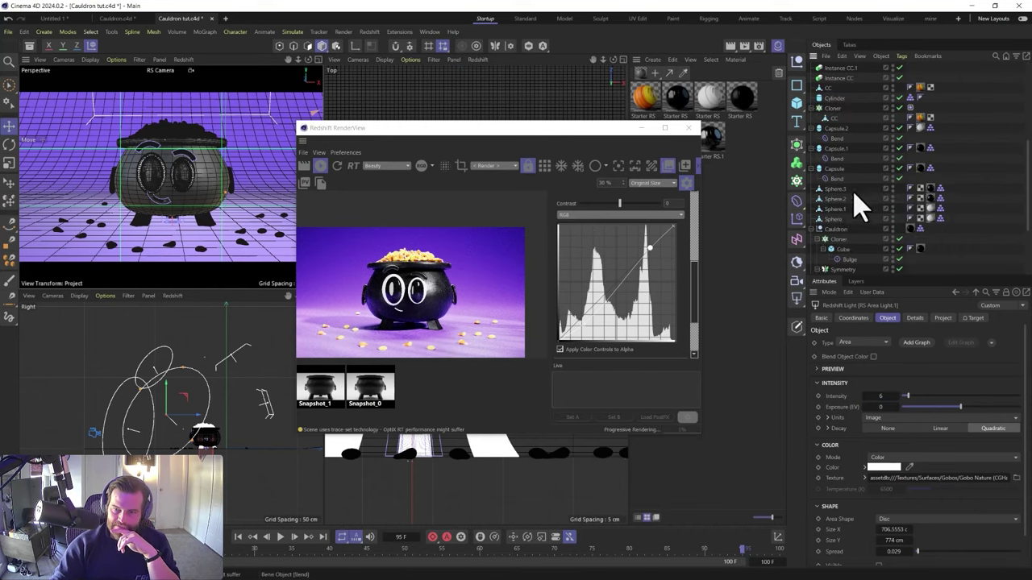
left_click(841, 241)
left_click_drag(439, 129, 658, 198)
left_click_drag(481, 132, 442, 153)
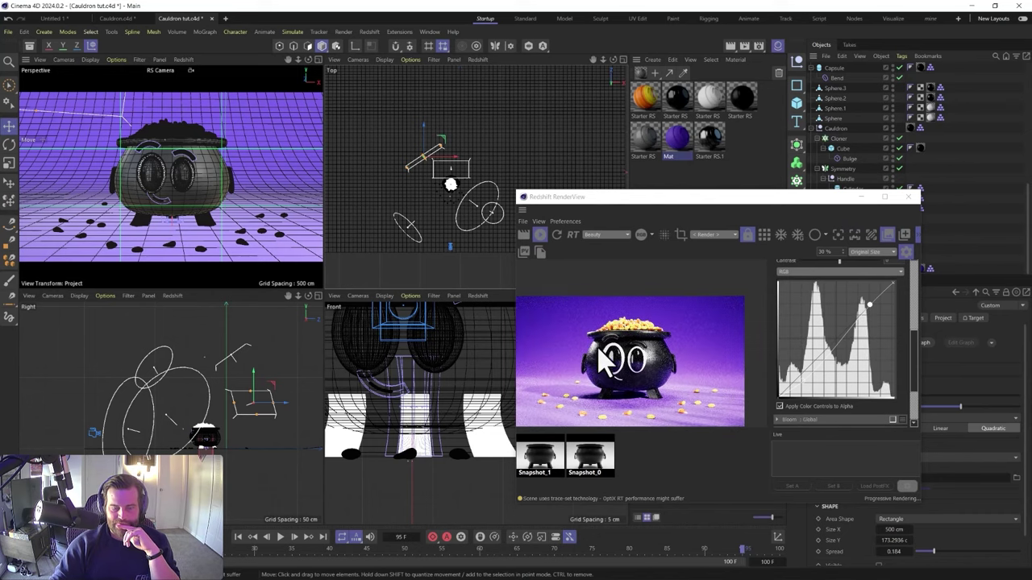
left_click_drag(448, 157, 454, 154)
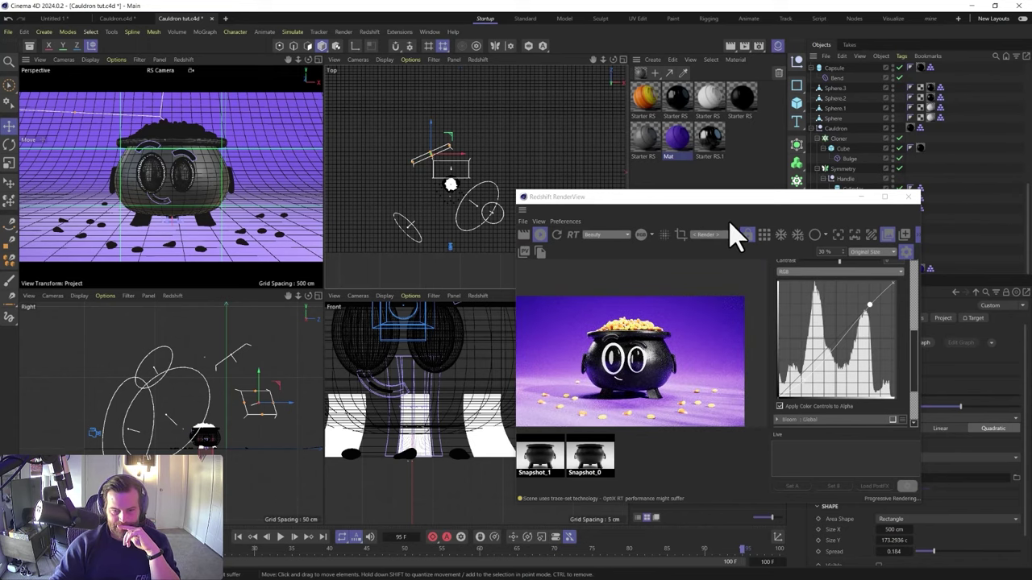
left_click_drag(730, 204, 386, 137)
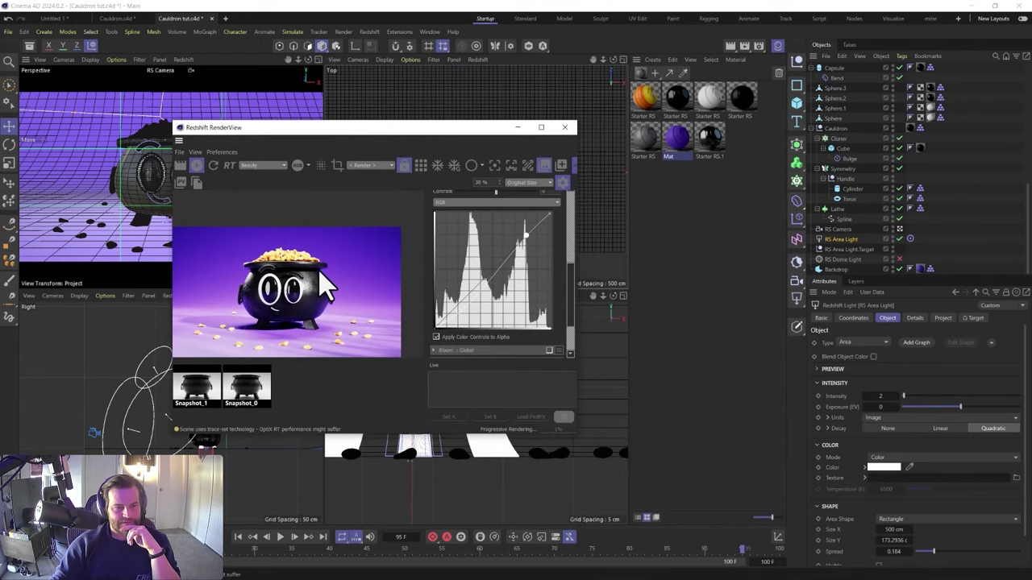
Add a 3D text object to the scene and set its text to HAPPY
left_click(797, 122)
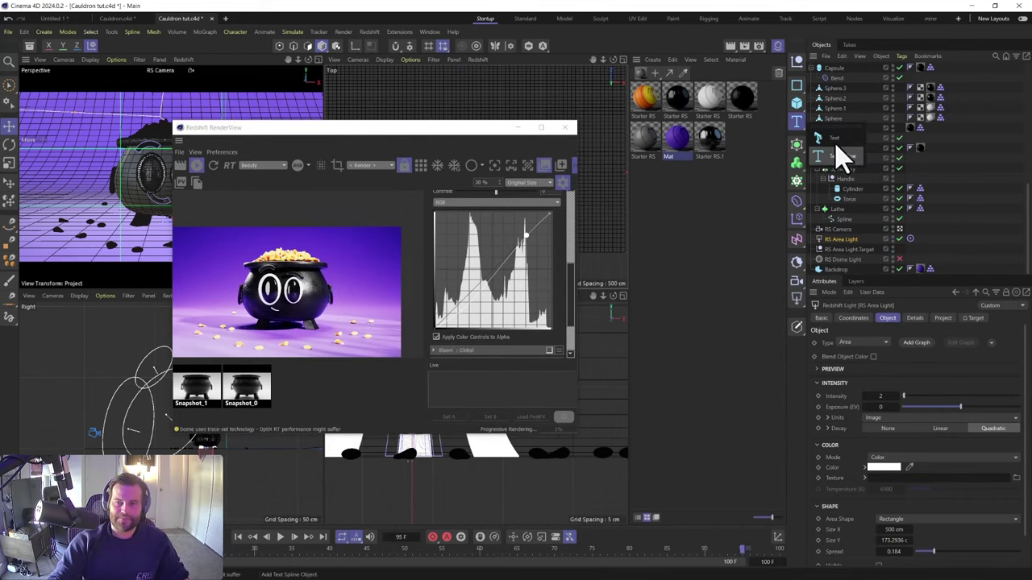
left_click_drag(360, 142, 553, 127)
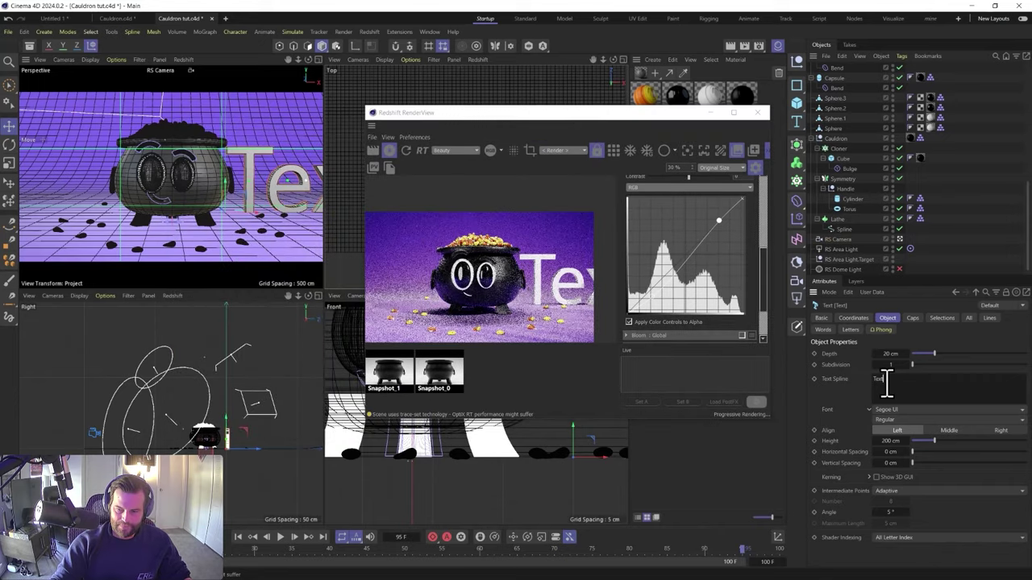
type("HAPPY")
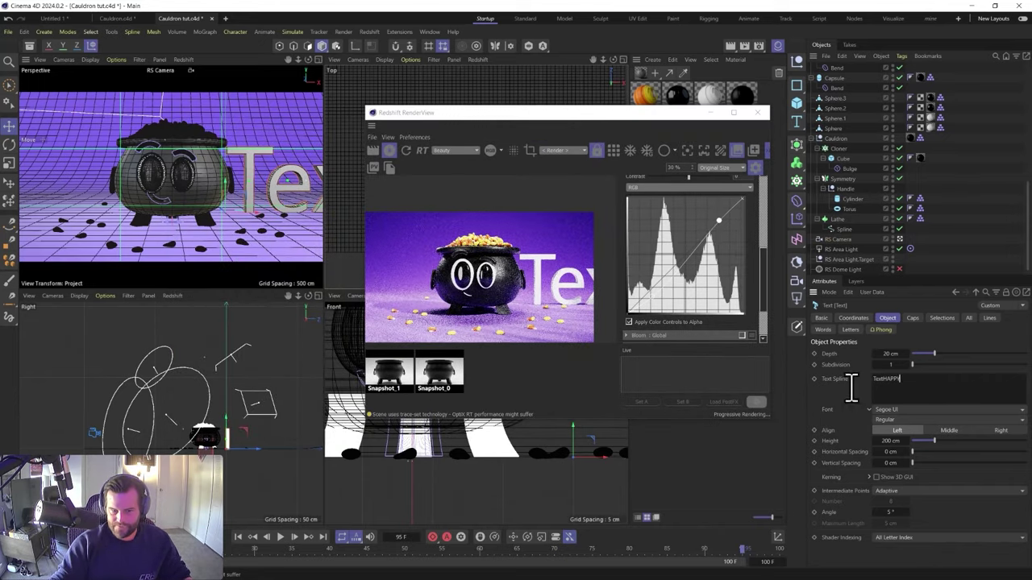
left_click_drag(900, 382, 868, 382)
type("HHAPPY")
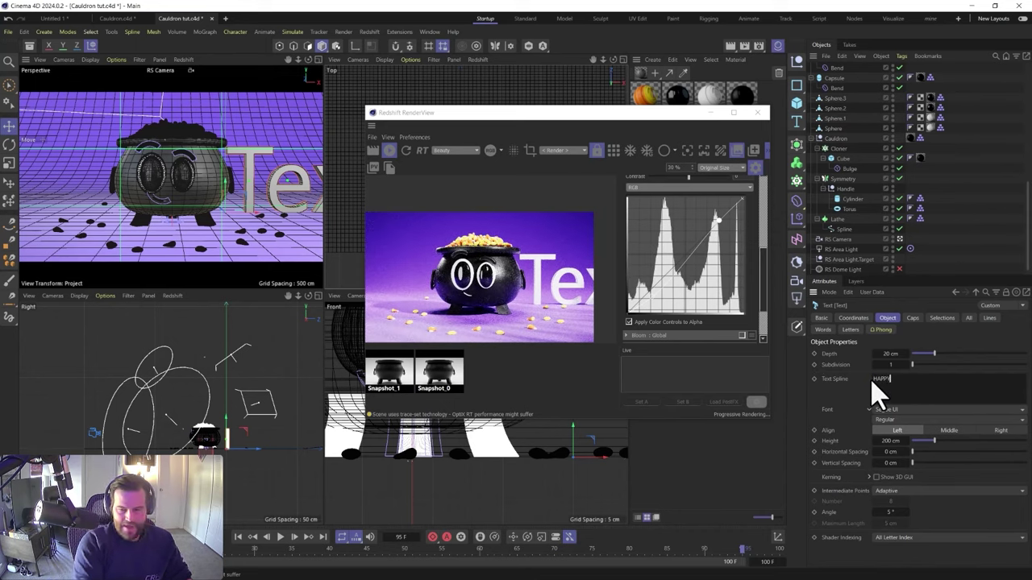
Set the HAPPY text's font to Roboto and apply the purple Mat material to it
left_click(901, 409)
key("Escape")
left_click(905, 409)
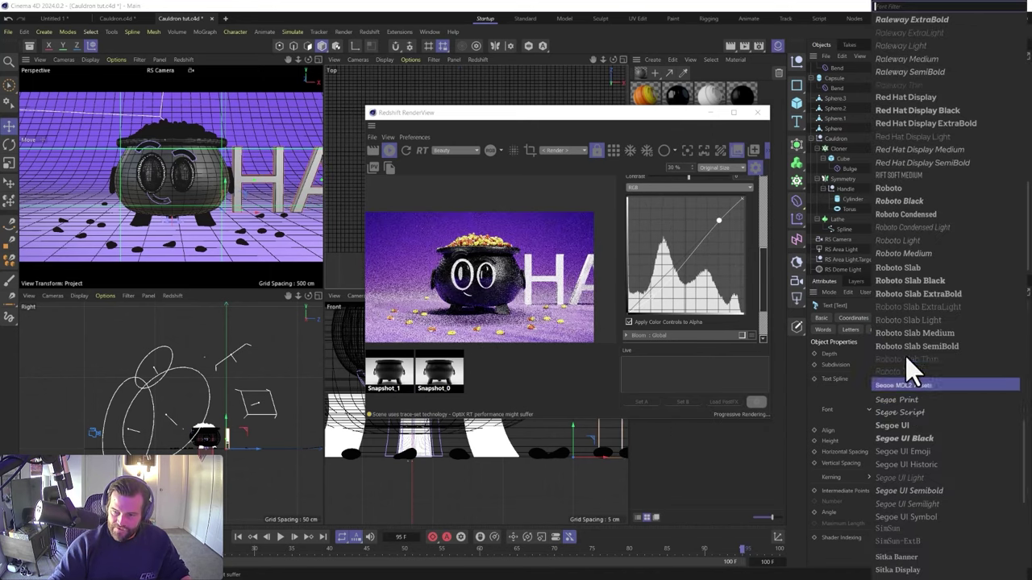
left_click(919, 282)
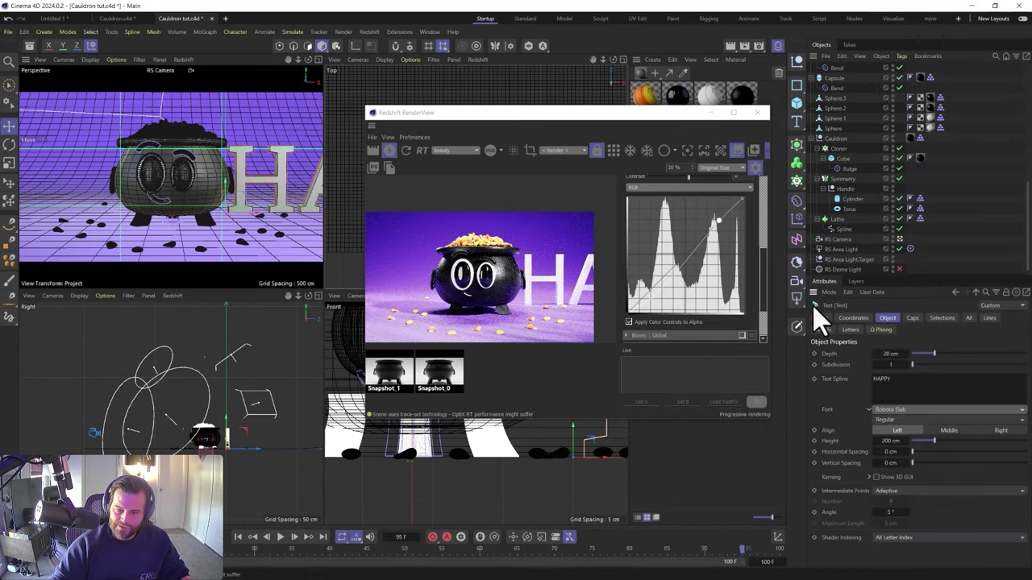
left_click(893, 411)
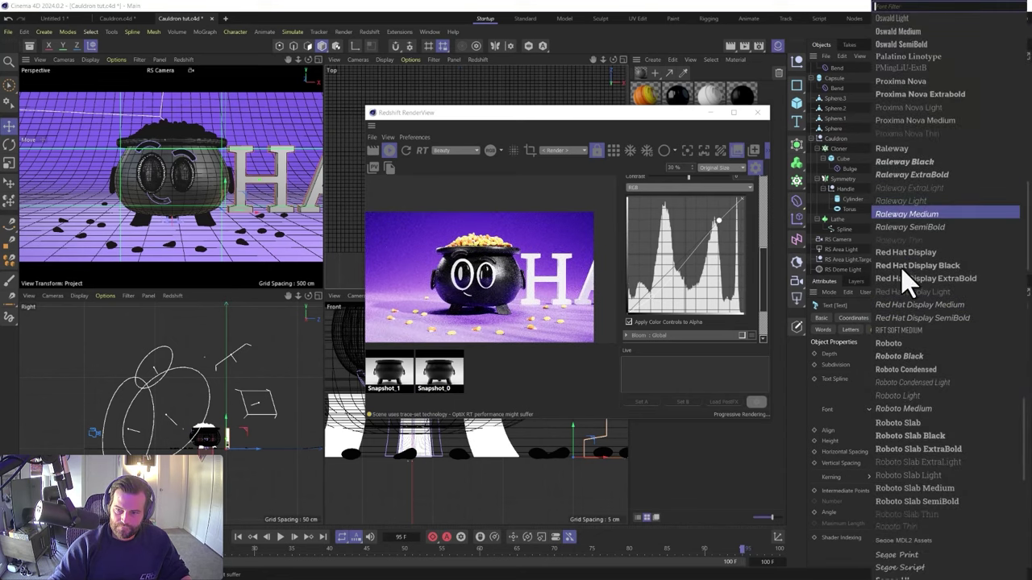
left_click(890, 340)
left_click_drag(580, 113, 704, 219)
left_click_drag(786, 108, 841, 70)
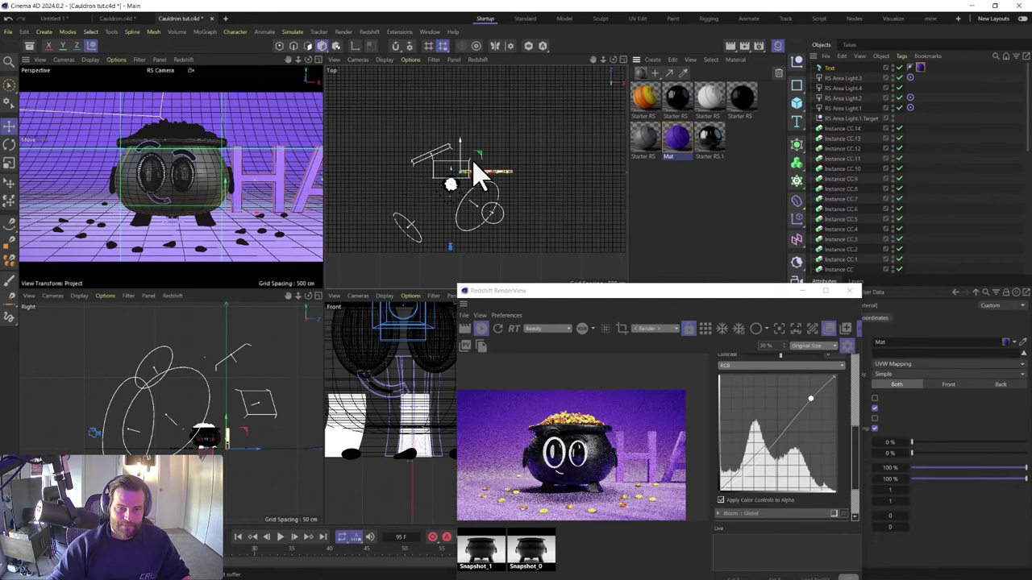
Move the HAPPY text in front of the cauldron, scale it down, and shift it toward the cauldron's left side
left_click_drag(478, 154, 433, 237)
left_click_drag(548, 185, 447, 179)
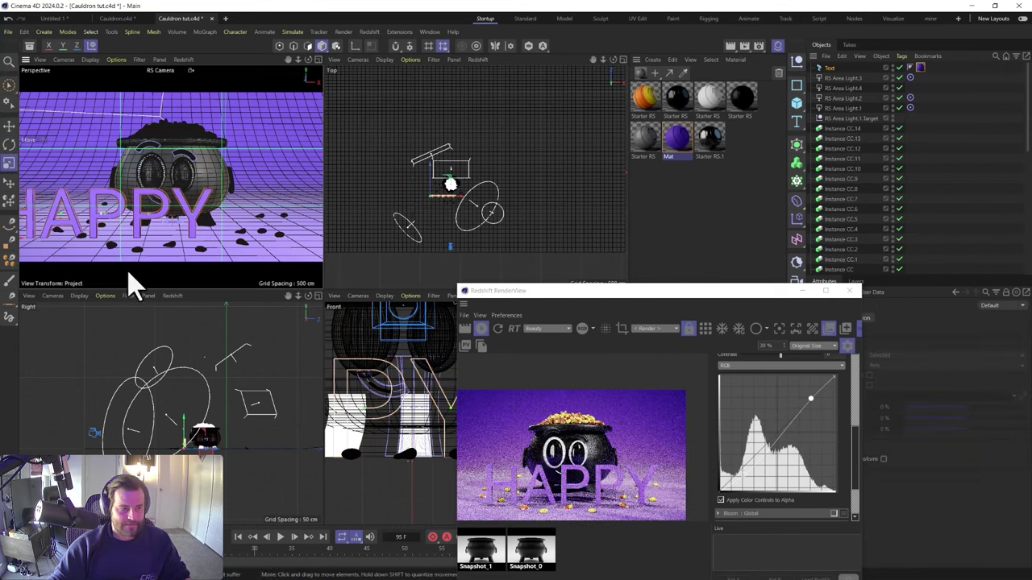
key("t")
left_click_drag(150, 224, 96, 230)
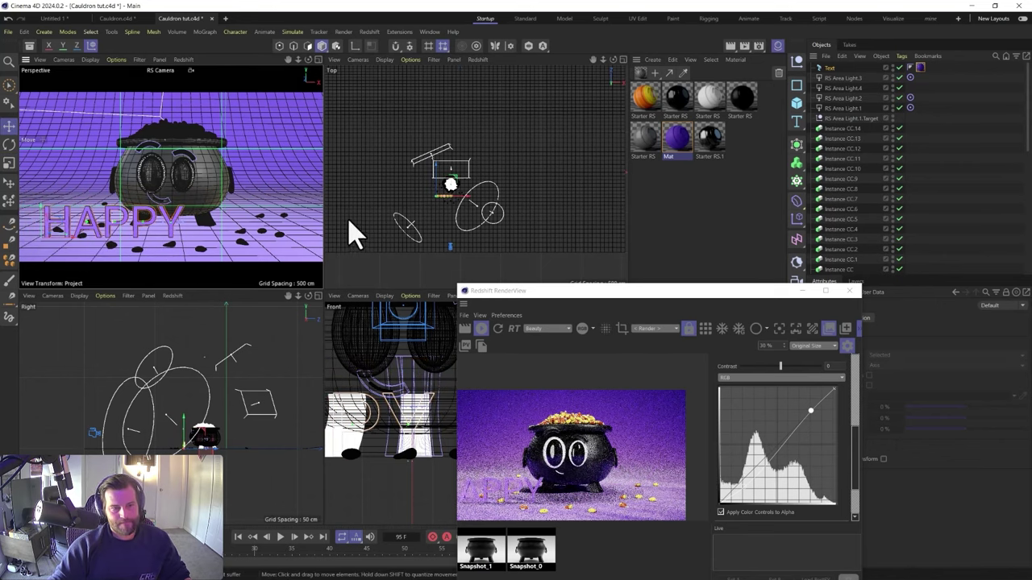
left_click_drag(612, 291, 488, 143)
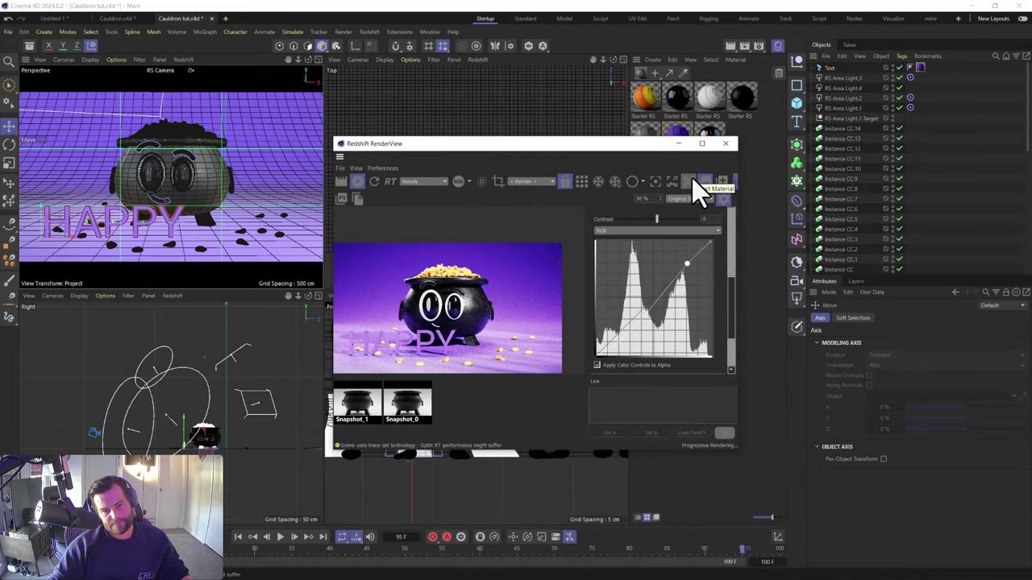
Try a 2.5 cm round bevel on the HAPPY text's caps, and delete the text object
left_click(830, 68)
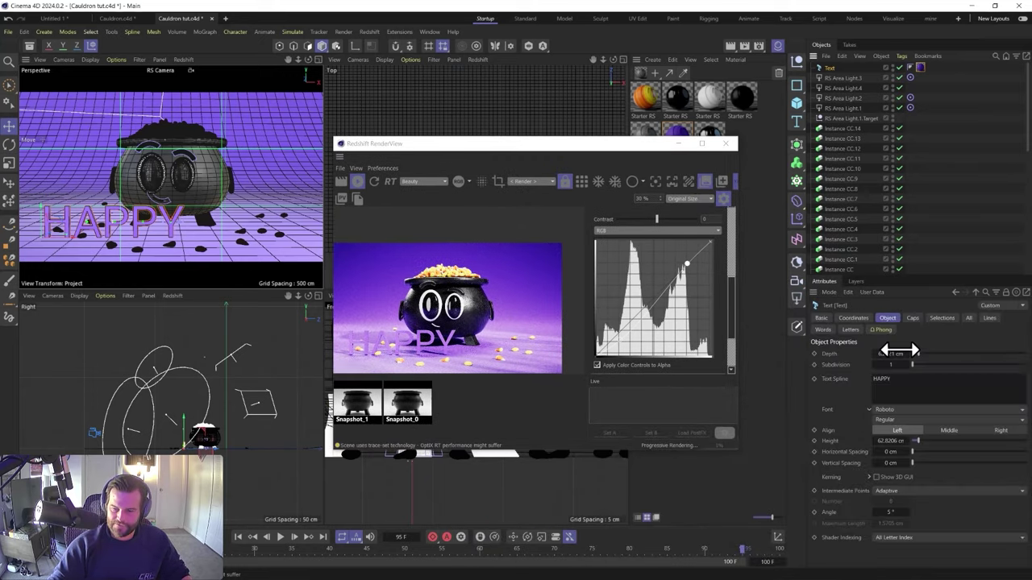
left_click(912, 318)
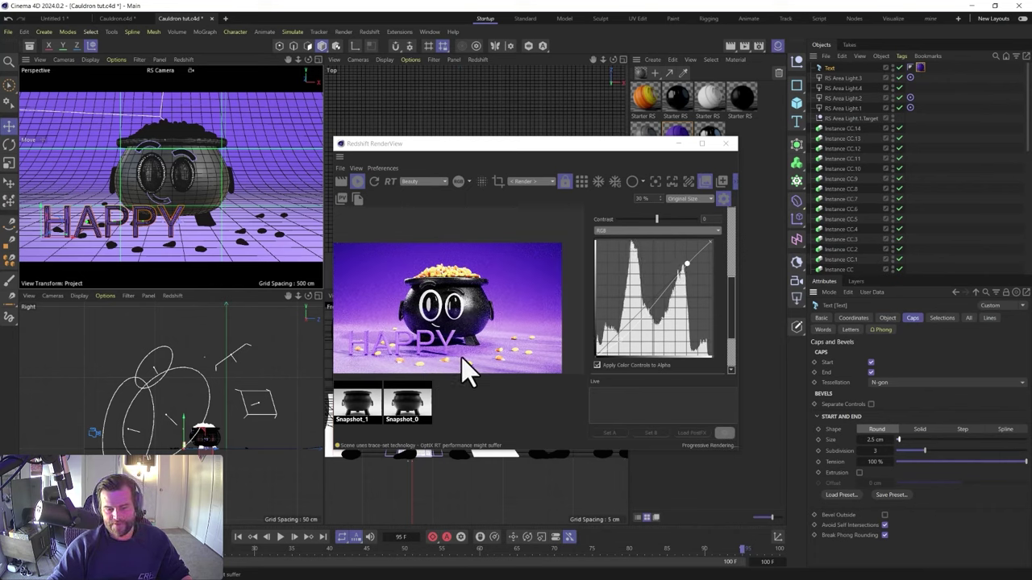
key("Delete")
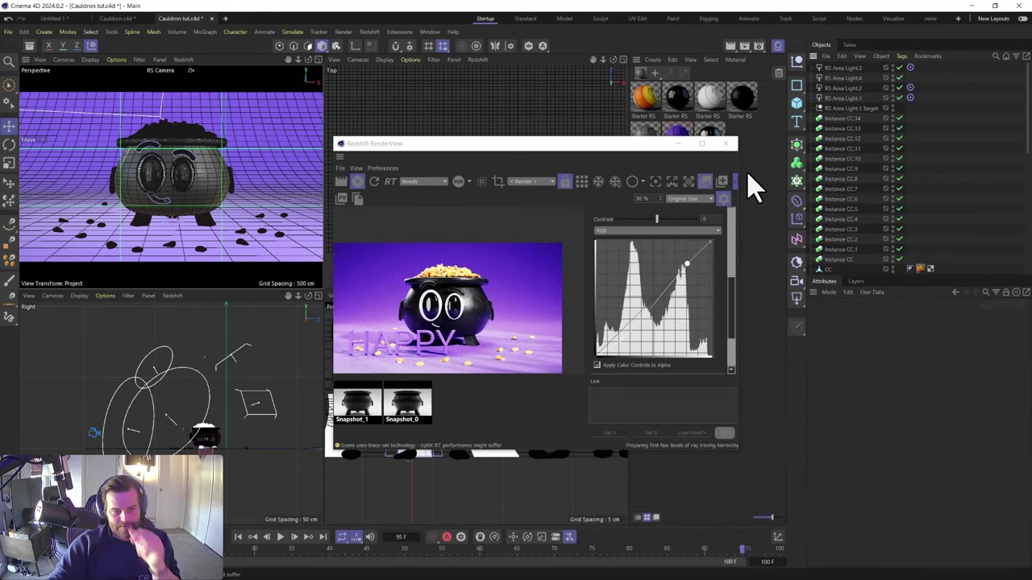
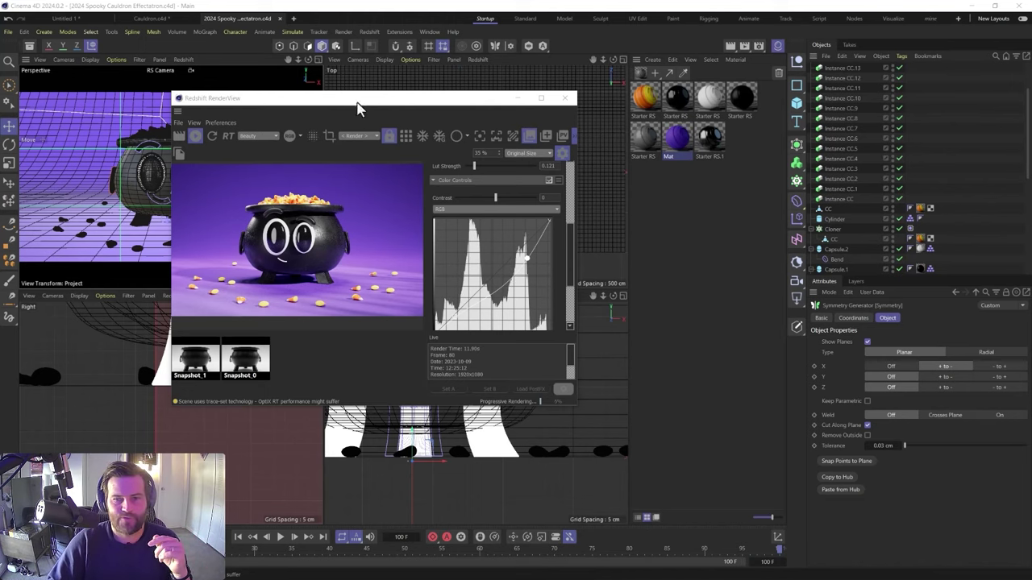
Examine the edges of the cauldron's handle up close in the Perspective view and the render
left_click_drag(359, 109, 420, 95)
scroll(121, 191, "up", 5)
left_click_drag(121, 184, 169, 232, "alt")
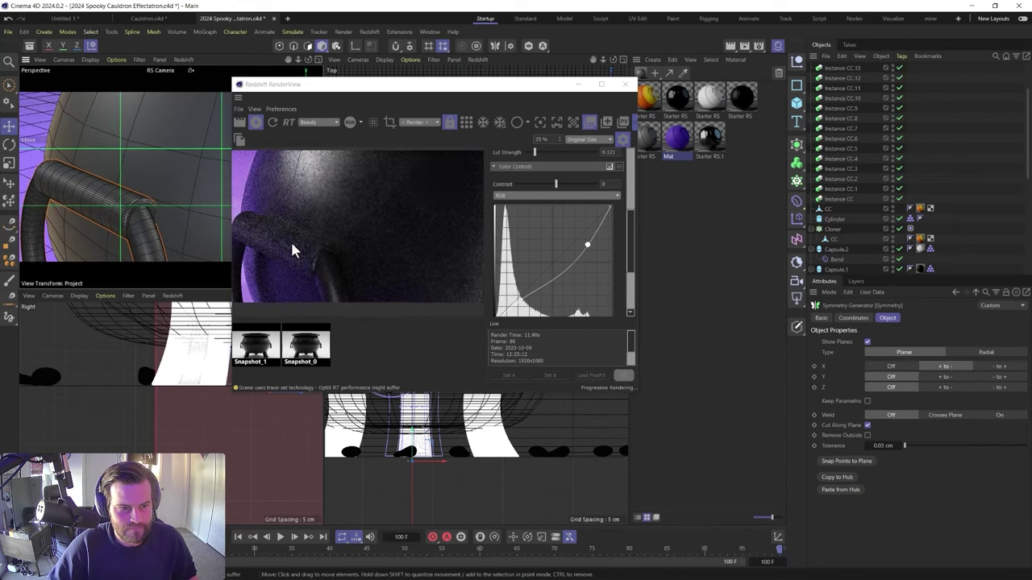
left_click_drag(175, 216, 143, 235, "alt")
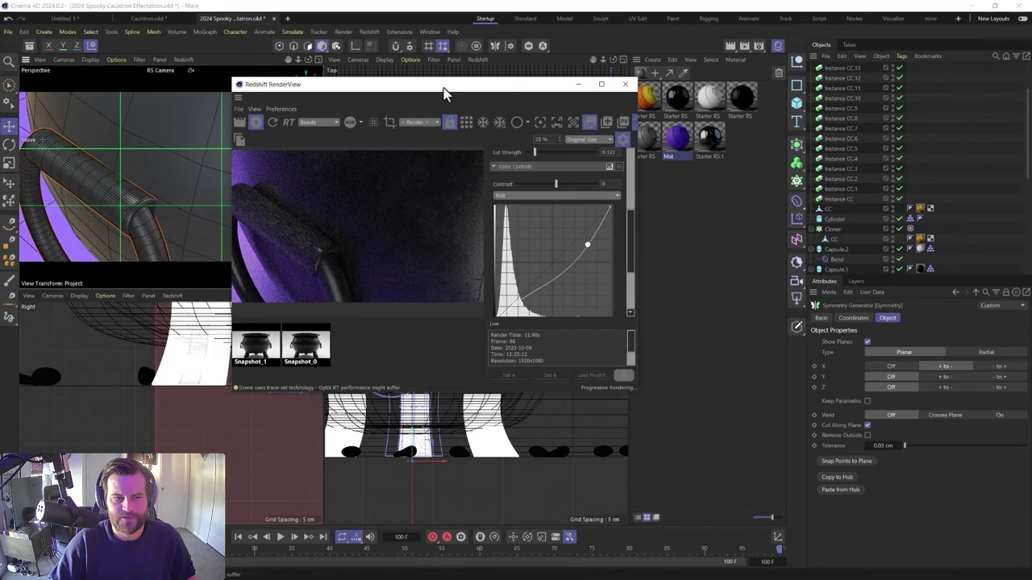
left_click_drag(444, 87, 377, 66)
scroll(313, 182, "down", 2)
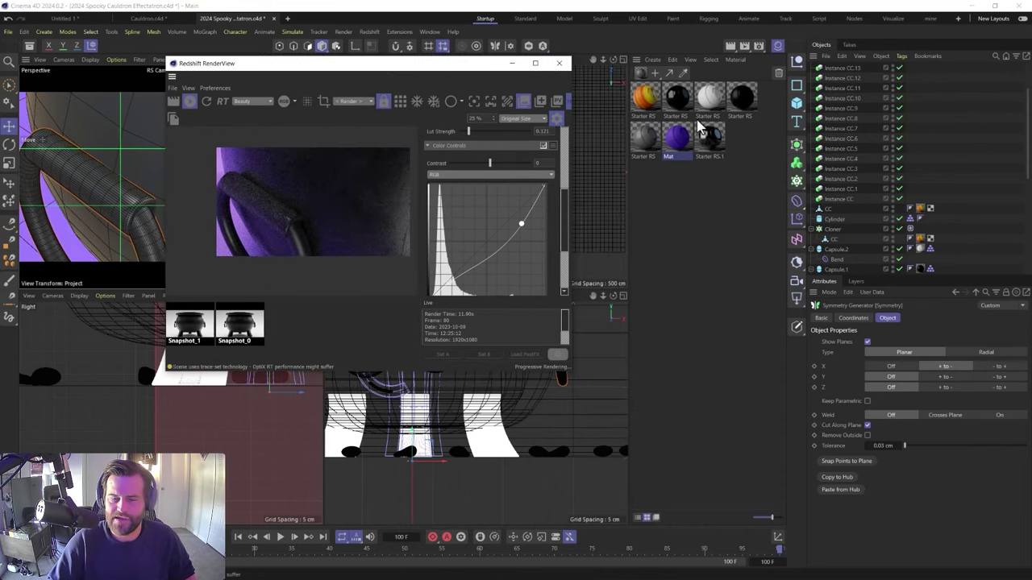
Open the cauldron's black Starter RS material in the Node Editor and select its Round Corners node
scroll(868, 262, "down", 3)
scroll(847, 174, "down", 3)
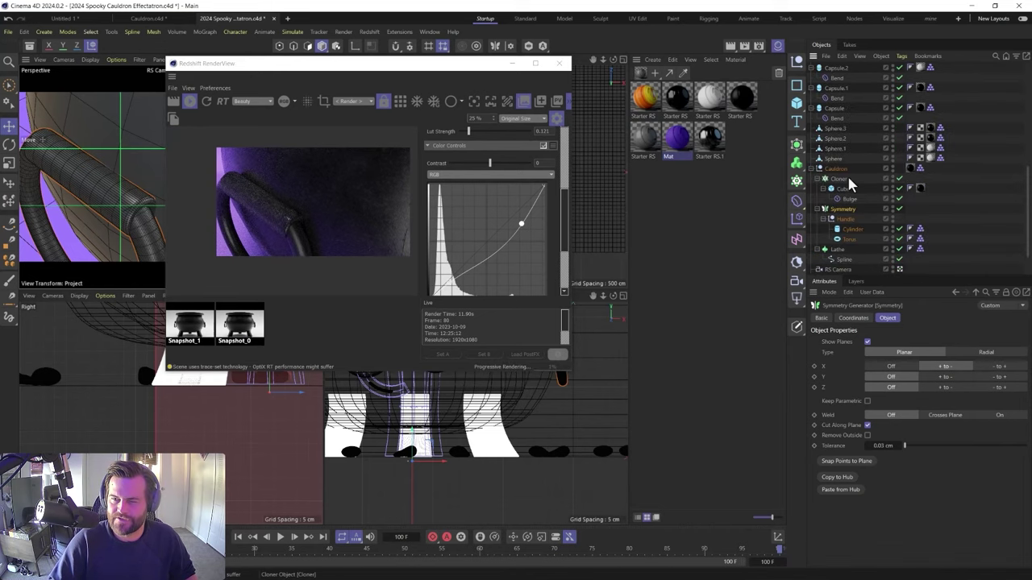
scroll(854, 174, "down", 4)
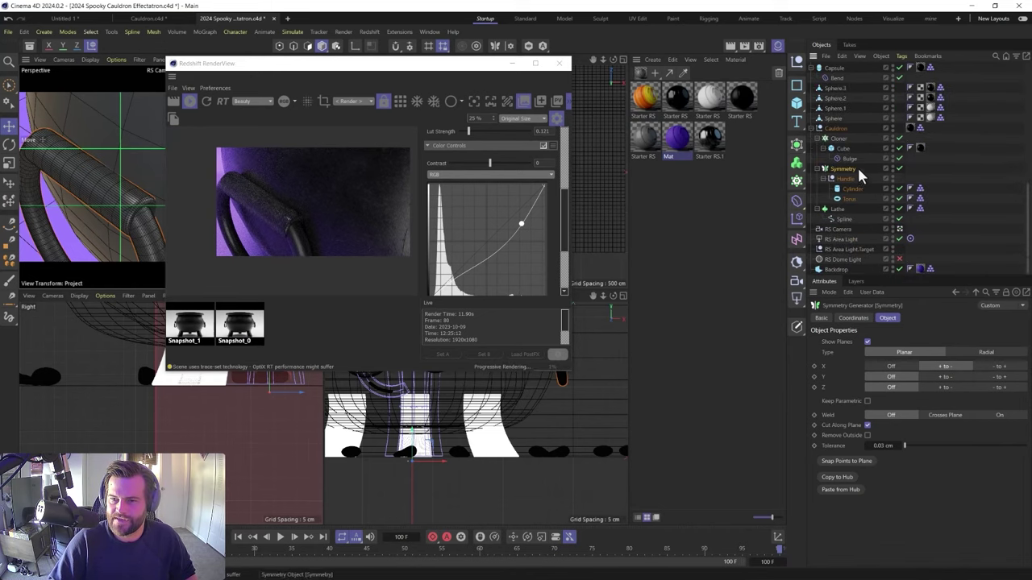
left_click(841, 210)
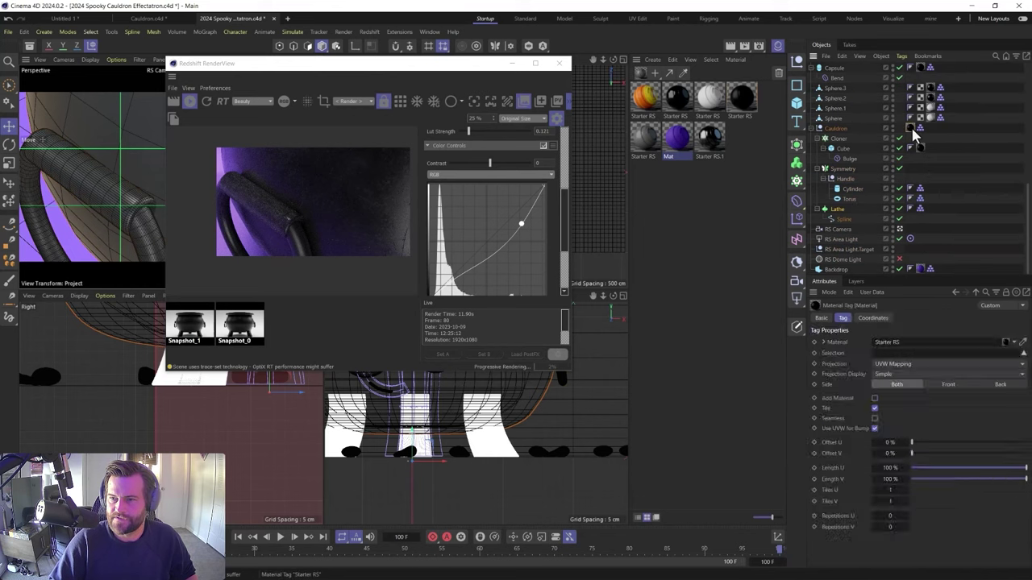
left_click(740, 99)
double_click(740, 99)
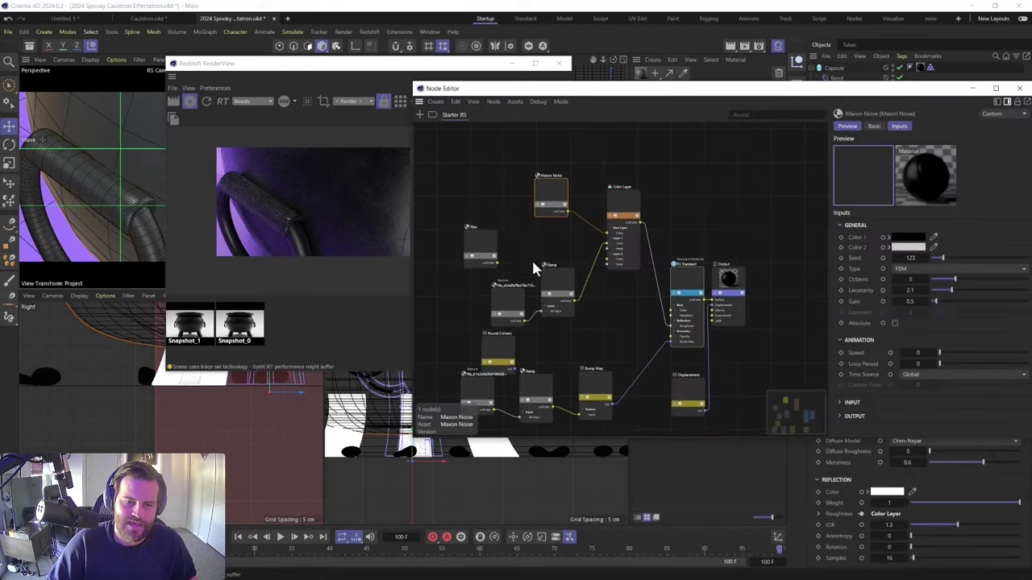
scroll(607, 302, "down", 1)
middle_click_drag(569, 398, 563, 339)
scroll(563, 340, "up", 2)
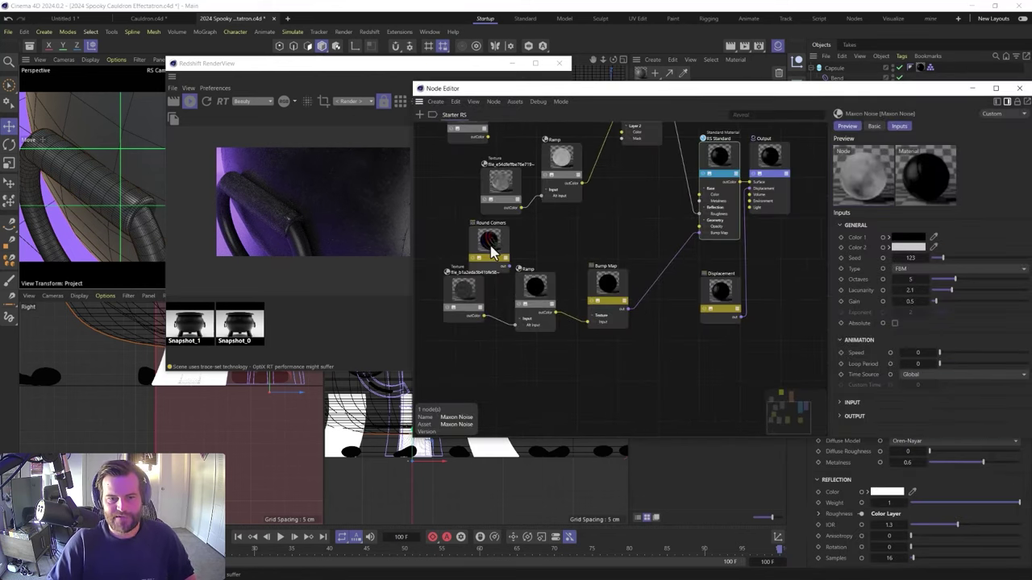
left_click(491, 247)
Add a Bump Blender node to the cauldron's Starter RS material
left_click(602, 391)
double_click(601, 391)
type("bump")
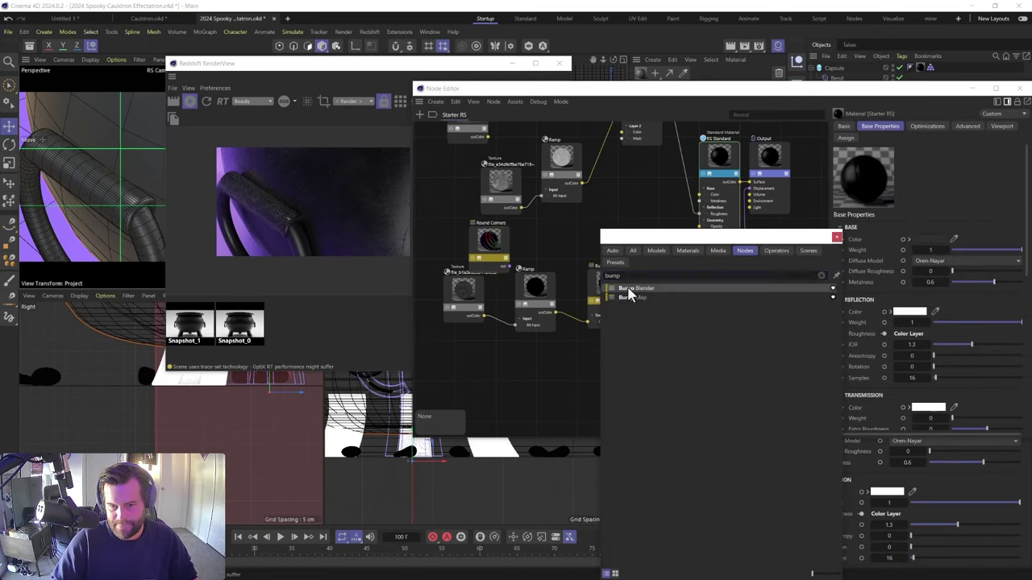
key("Return")
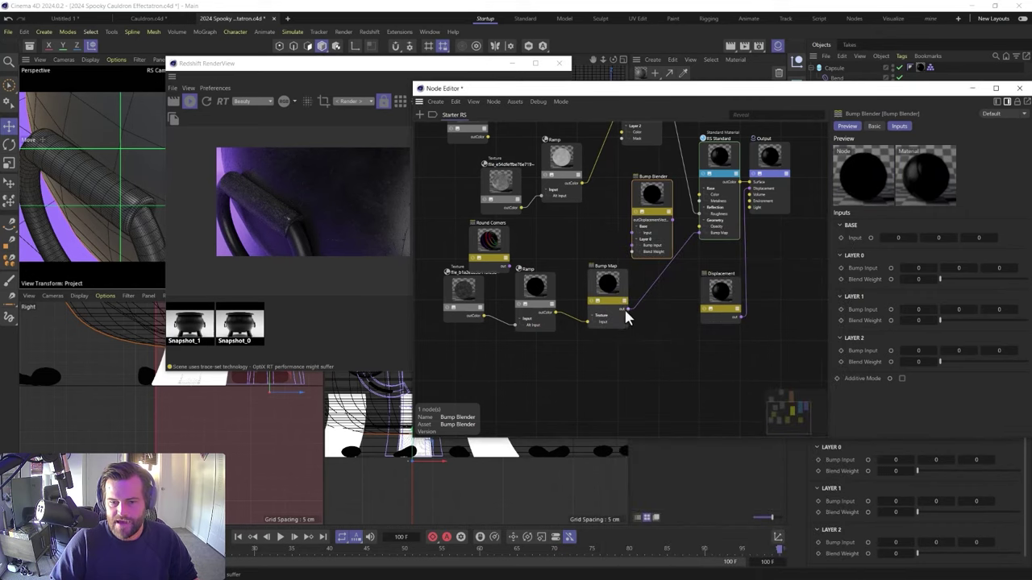
Blend Round Corners as base with Bump Map as Layer 0 into RS Standard's Bump Map, using blend weight 1 and Additive Mode
left_click_drag(627, 309, 645, 239)
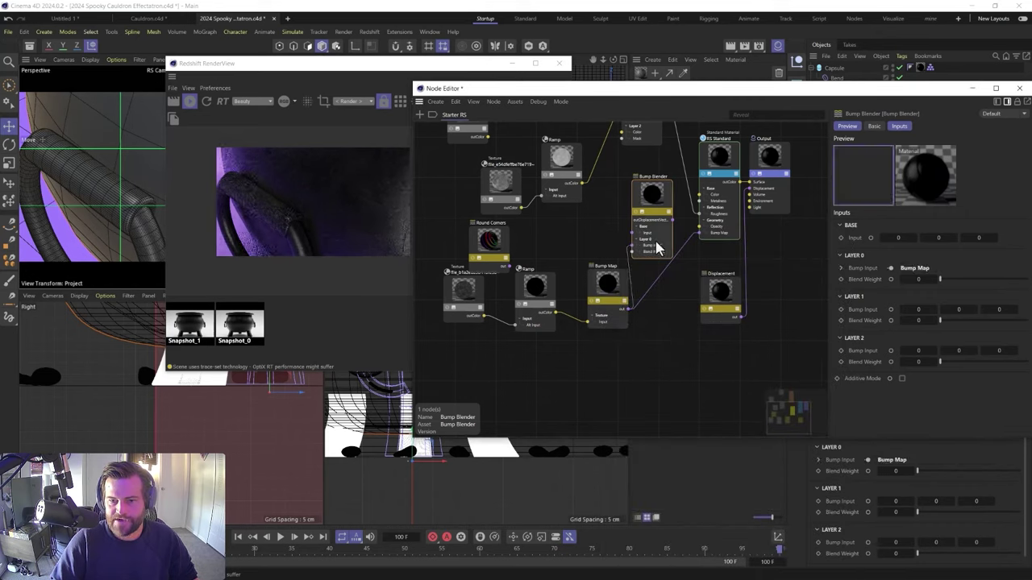
left_click_drag(508, 266, 643, 235)
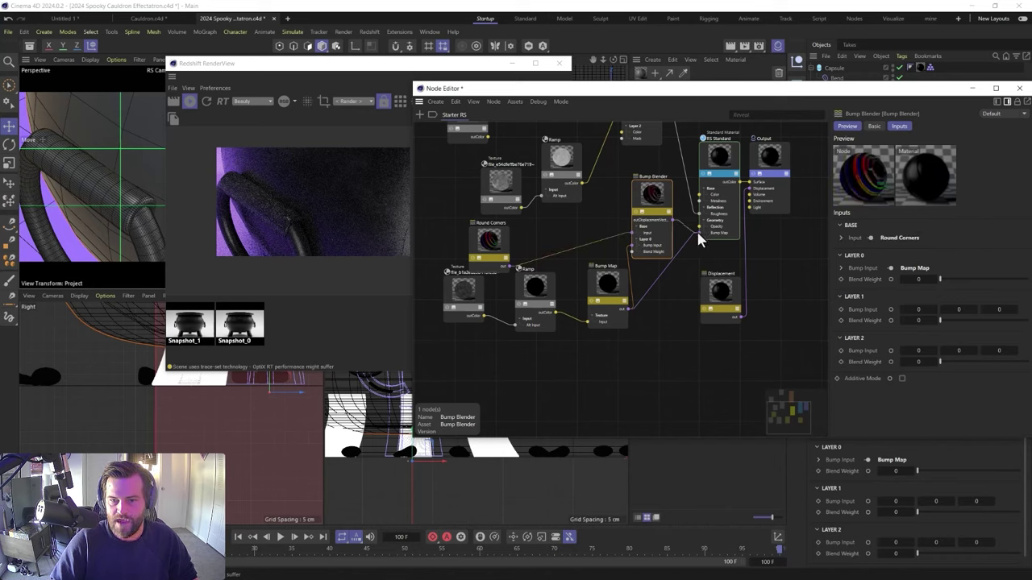
left_click_drag(940, 279, 1028, 280)
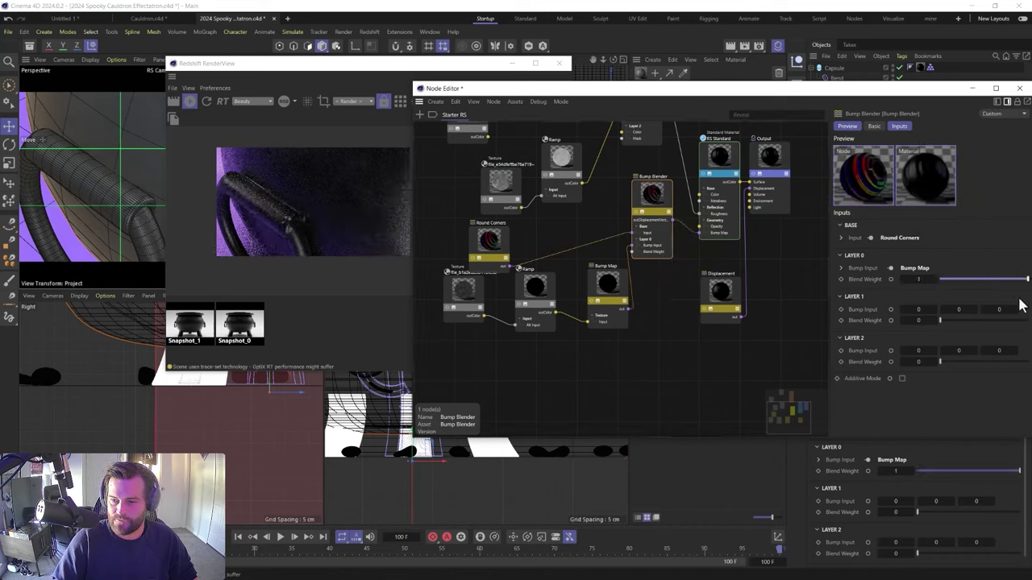
left_click(901, 378)
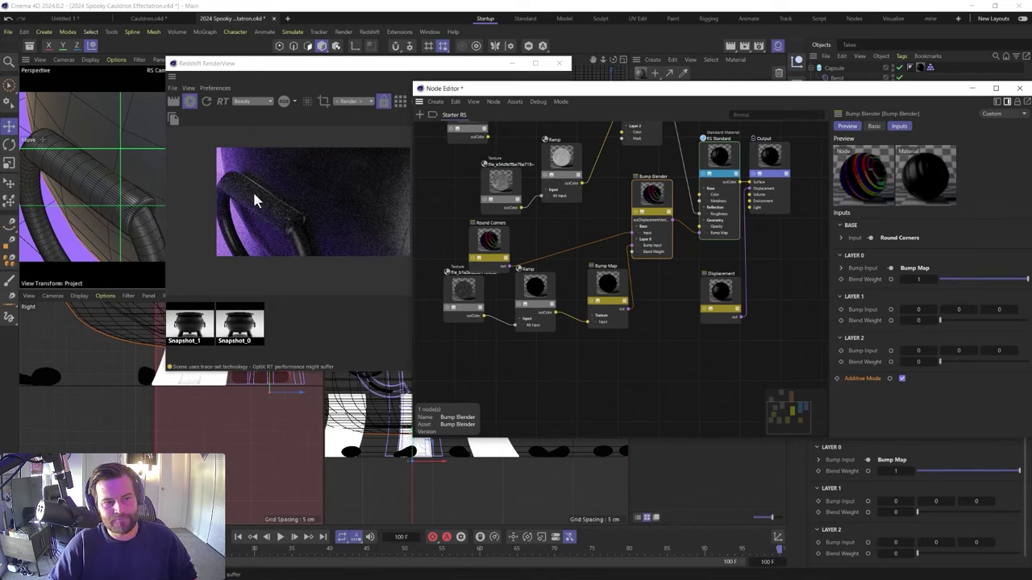
Check the Round Corners node's settings and inspect the rounding on the cauldron's handle and leg up close
left_click(84, 173)
key("ctrl+z")
left_click_drag(89, 179, 88, 178)
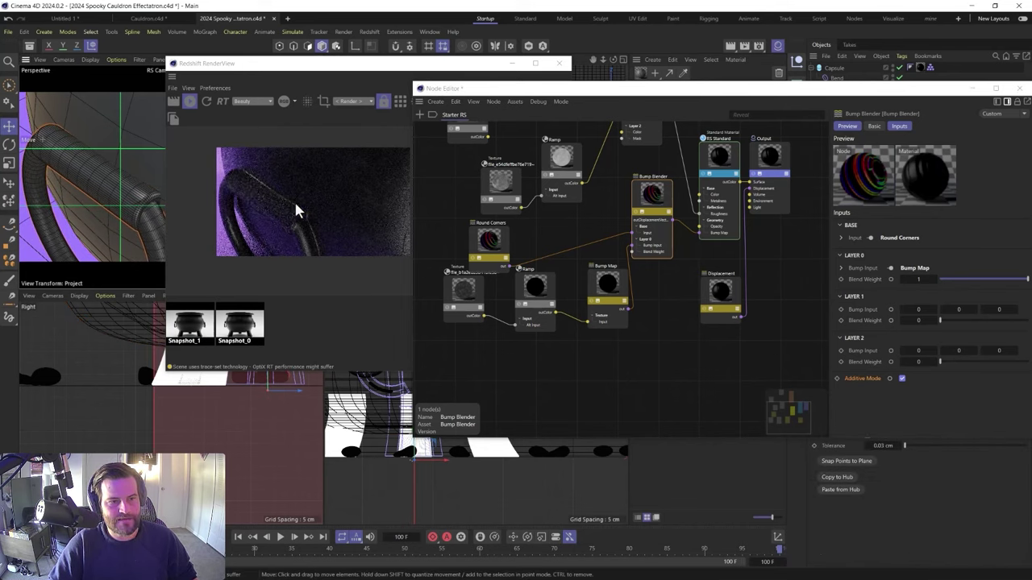
left_click(493, 238)
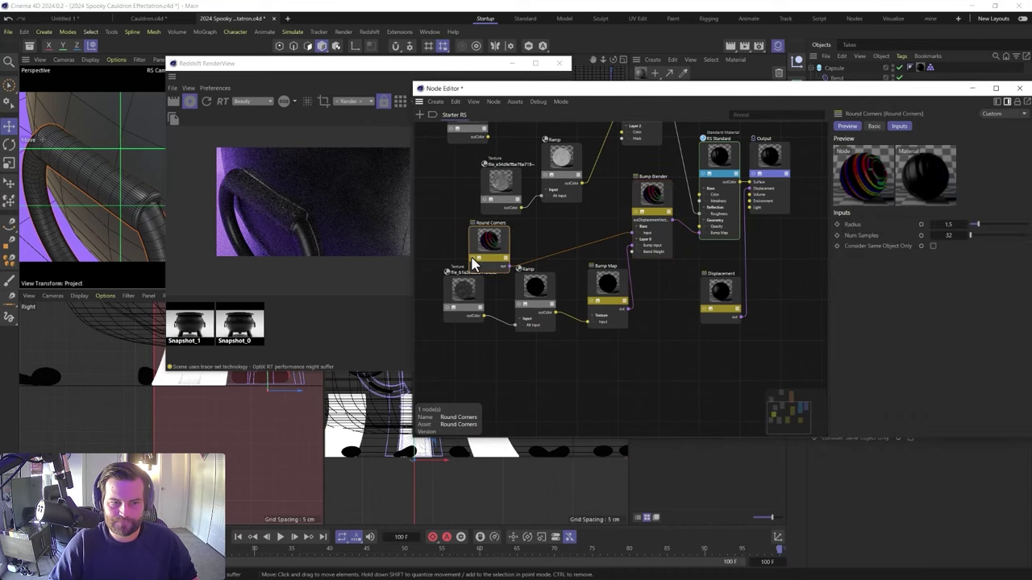
left_click(473, 259)
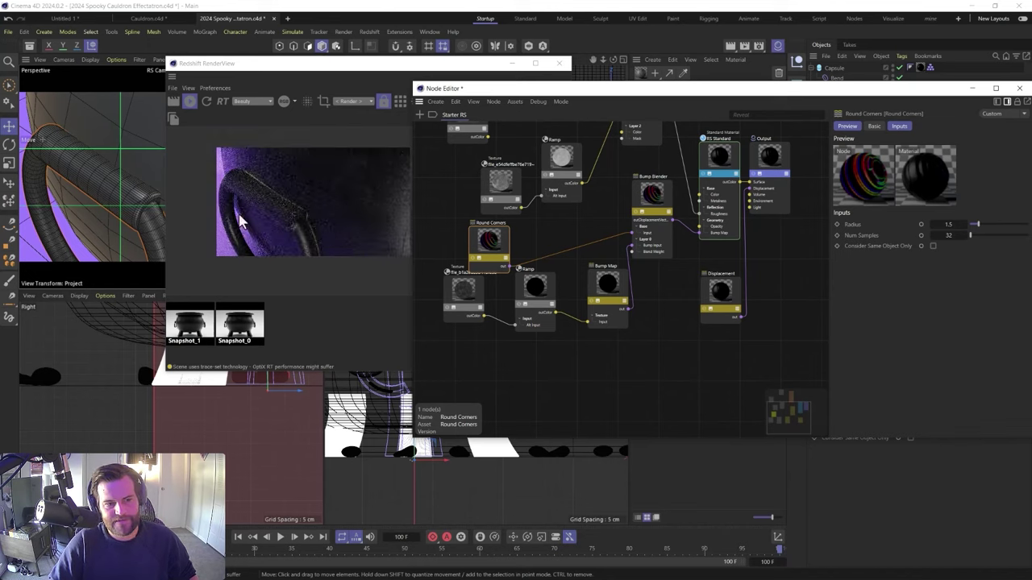
left_click_drag(133, 223, 91, 202, "alt")
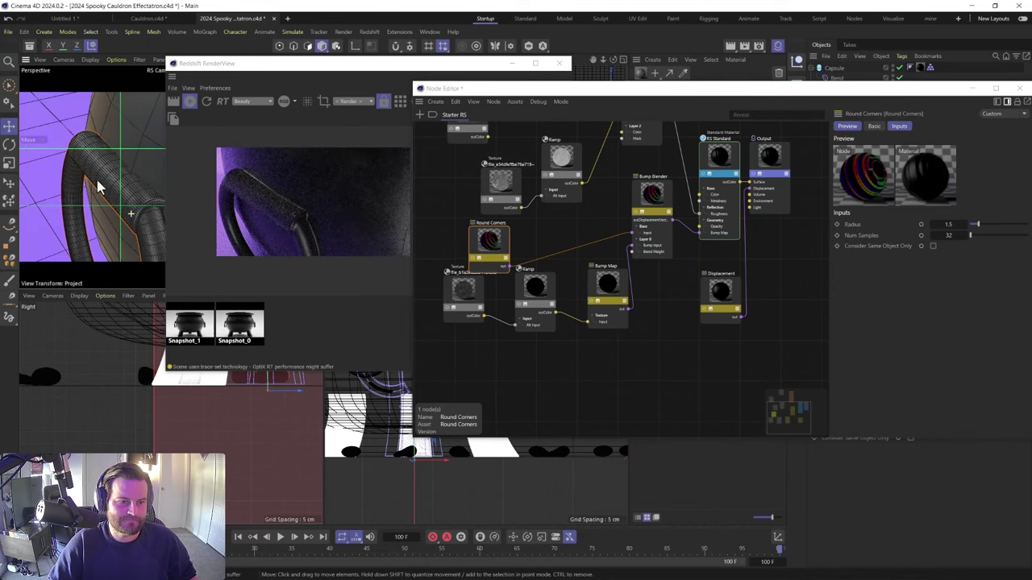
left_click_drag(138, 234, 75, 143, "alt")
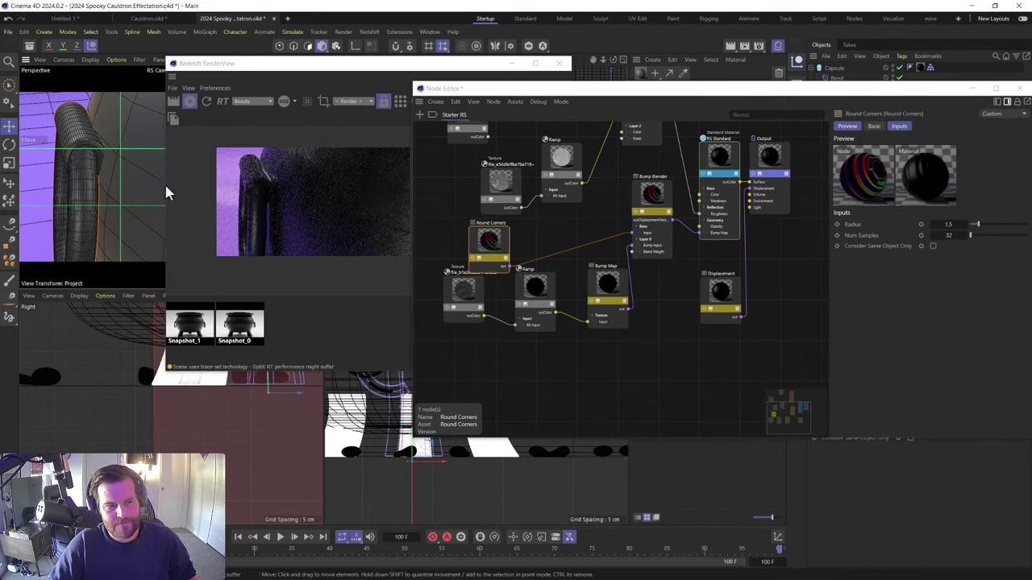
middle_click_drag(126, 192, 77, 105, "alt")
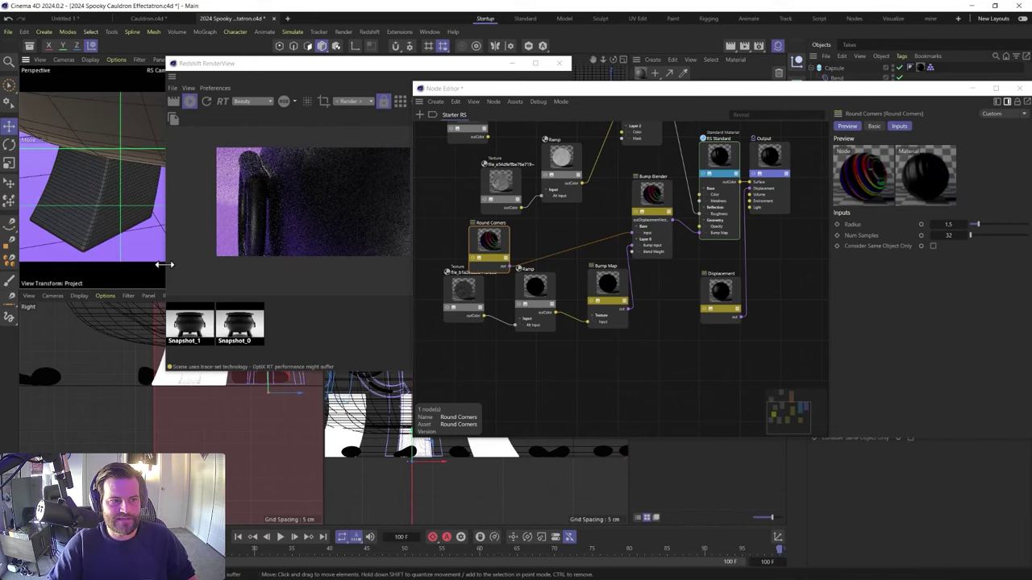
Inspect the rounded edges on the cauldron's leg in the live render from several angles, and restore the full cauldron camera framing
mouse_move(119, 170)
left_mouse_down("alt")
mouse_move(124, 145)
mouse_move(112, 160)
left_mouse_up("alt")
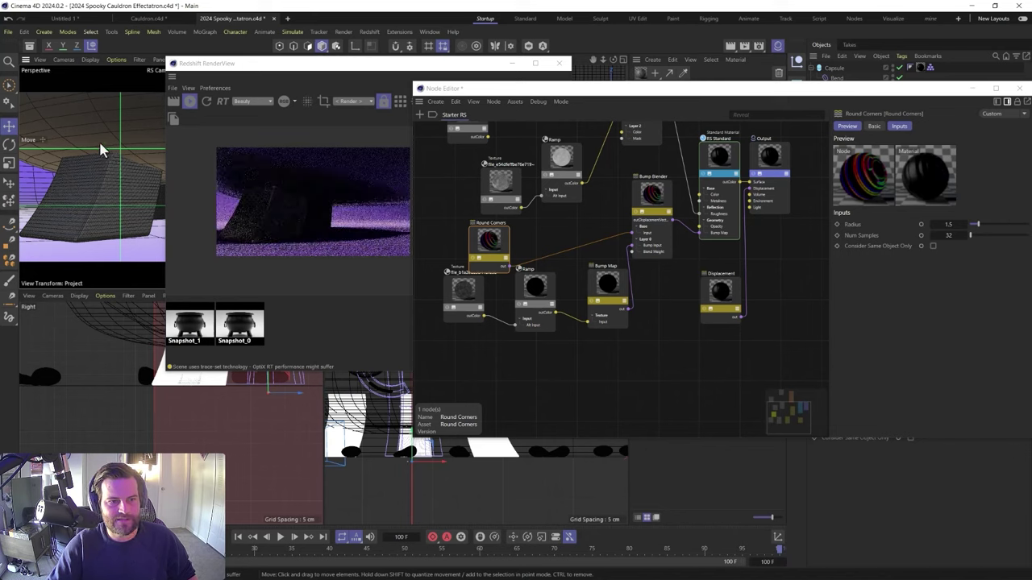
scroll(272, 201, "up", 2)
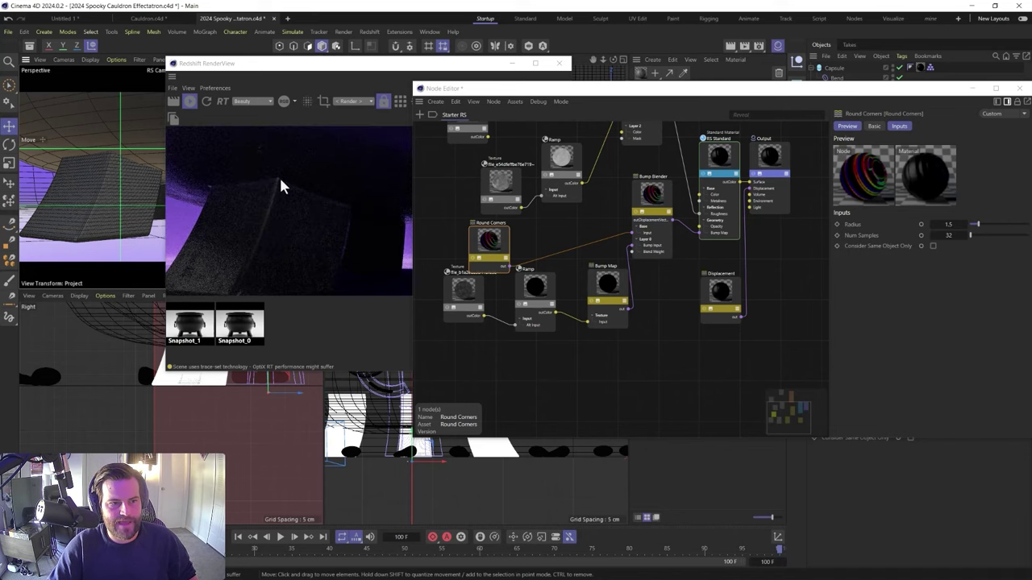
scroll(245, 192, "down", 3)
left_click_drag(104, 143, 136, 137, "alt")
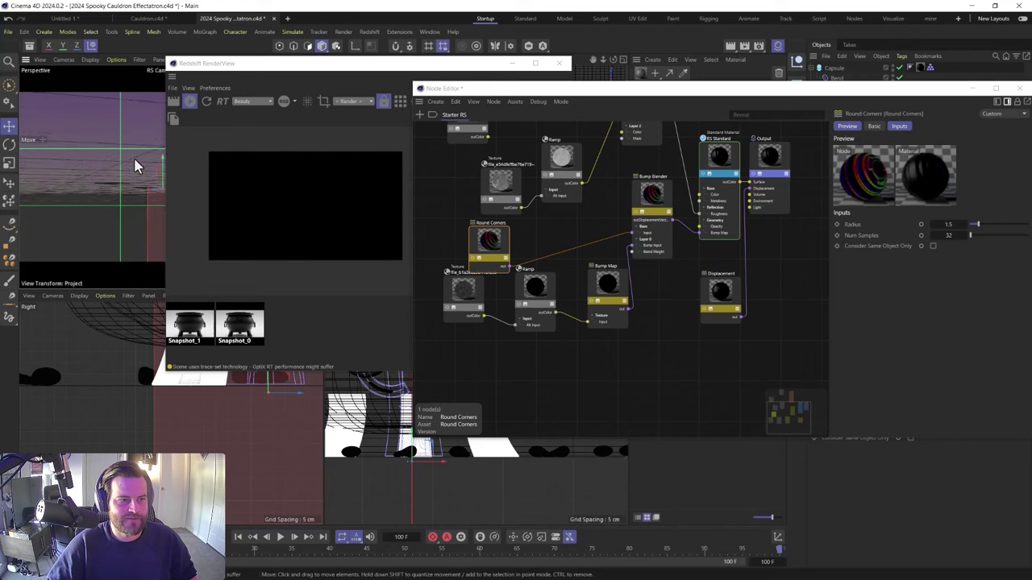
key("ctrl+shift+z")
middle_click_drag(132, 103, 81, 184, "alt")
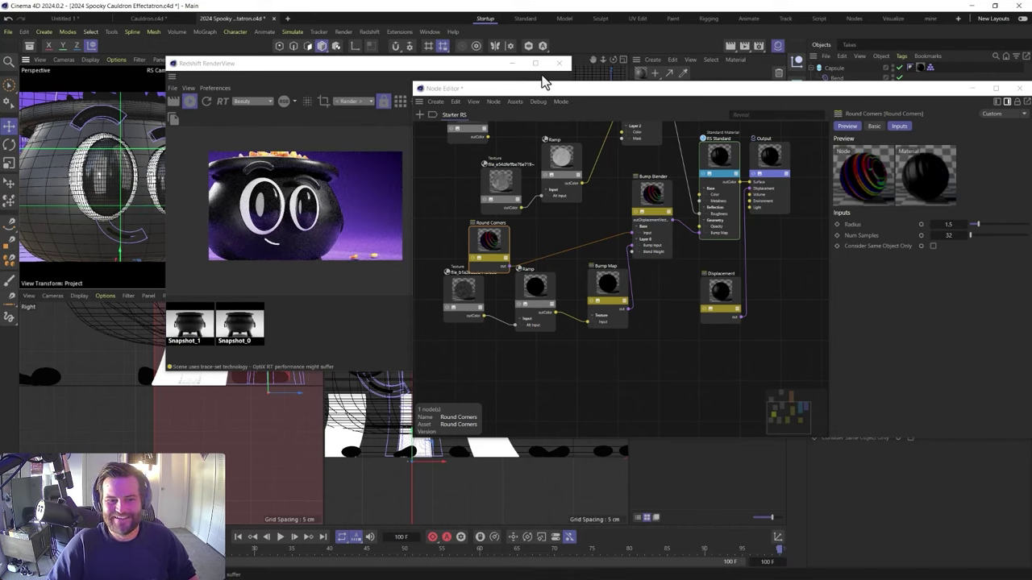
Close the Redshift RenderView and the Node Editor
left_click(353, 267)
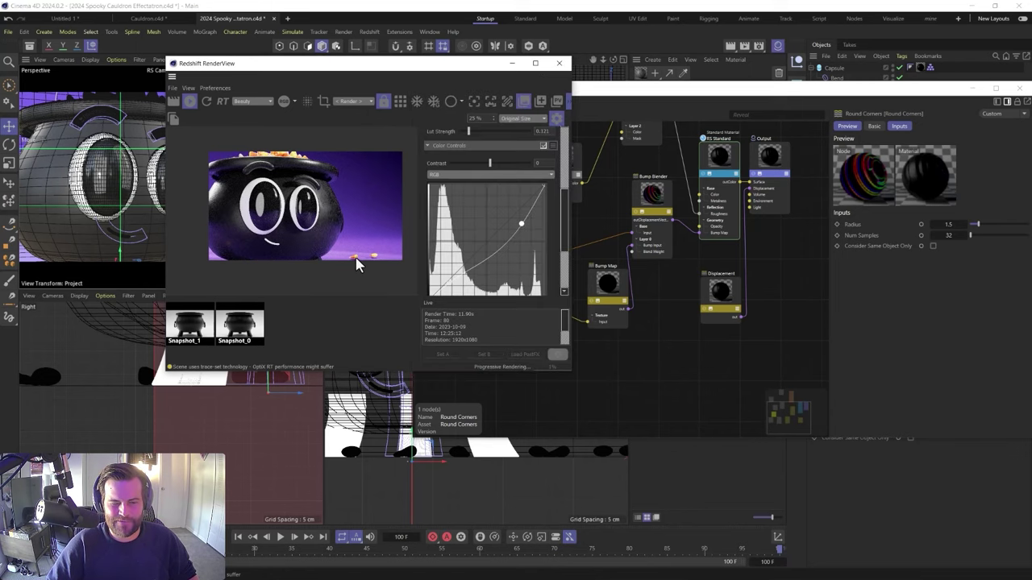
left_click(558, 63)
left_click(1018, 88)
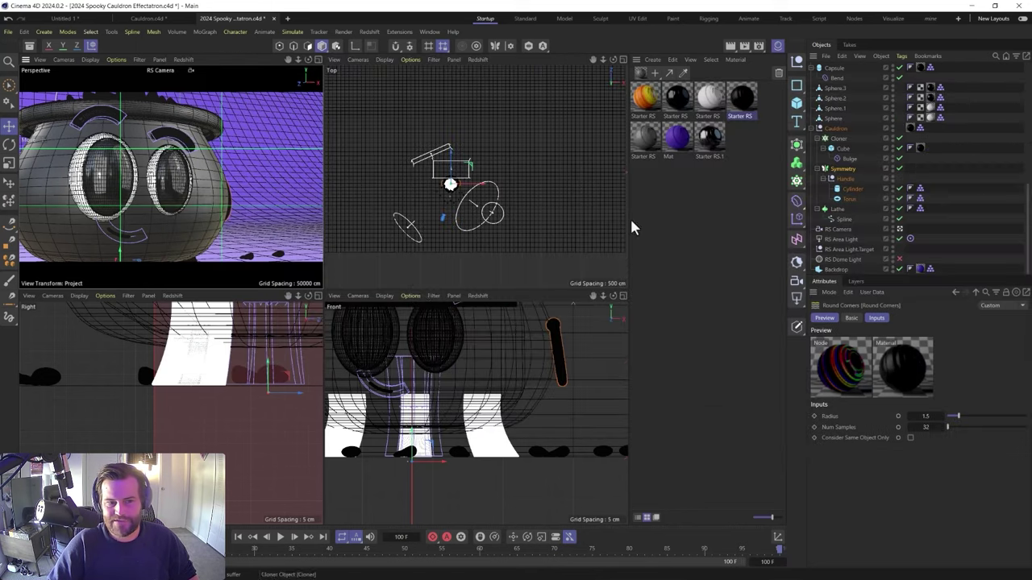
Select Instance CC through Instance CC.14 and frame the candy corn lying on the floor in the front view
scroll(840, 178, "up", 5)
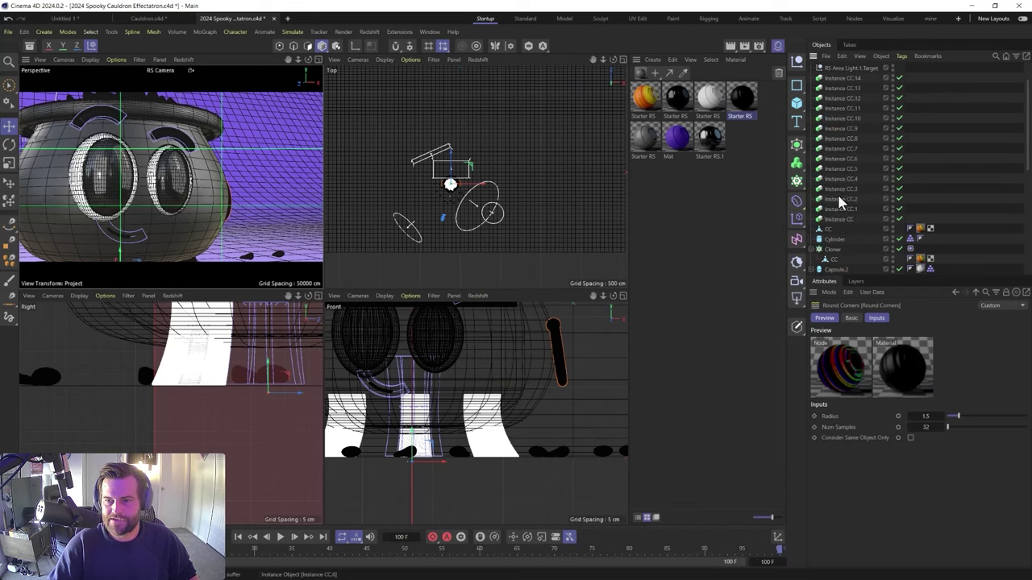
left_click(837, 219)
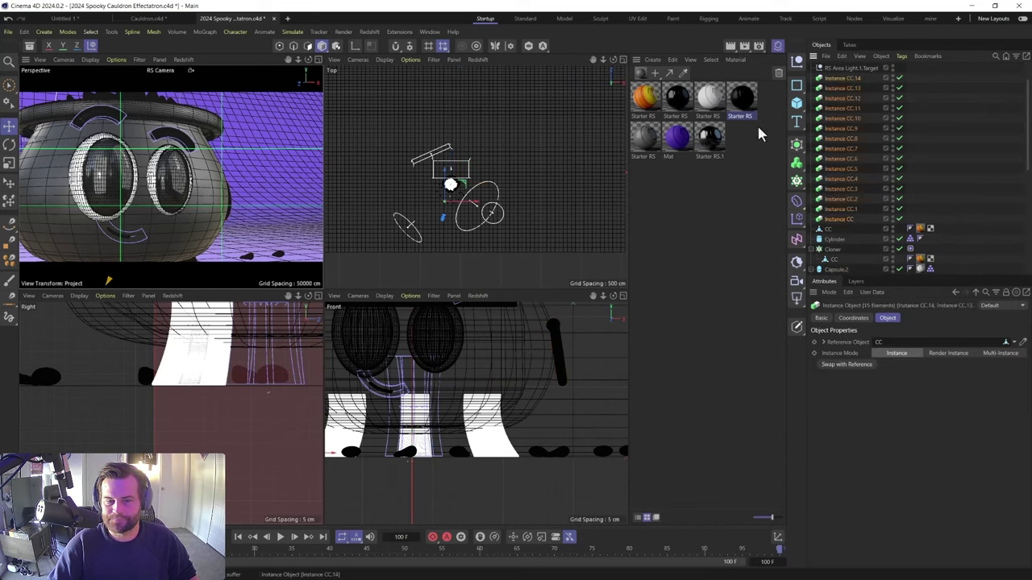
scroll(450, 451, "up", 2)
left_click_drag(441, 427, 438, 456)
scroll(443, 468, "up", 5)
middle_click_drag(429, 464, 517, 291, "alt")
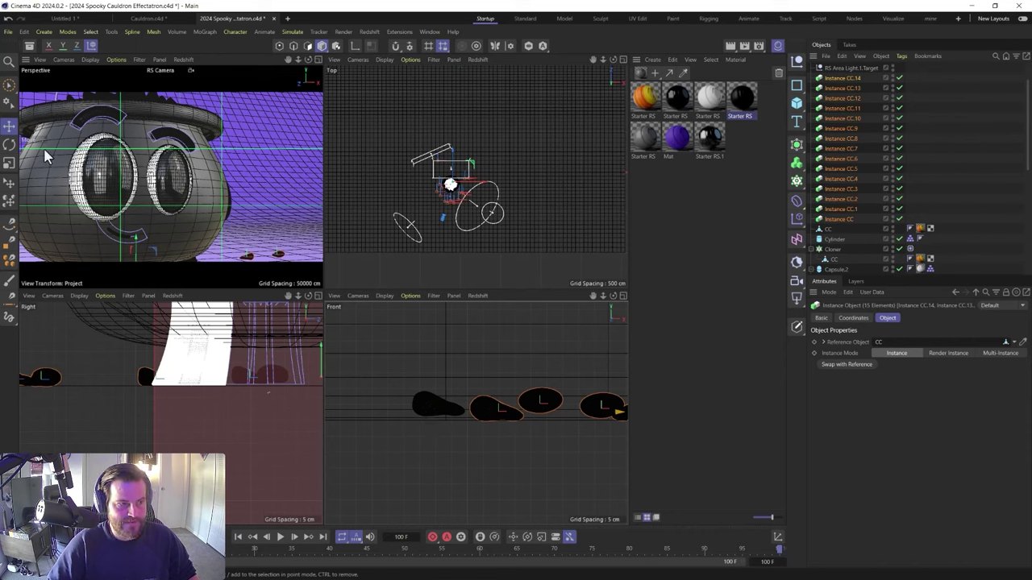
Nudge individual floor candy corn pieces vertically in the front view, including Instance CC.11, Instance CC.7 and Instance CC.9, to seat them on the floor
left_click(832, 249)
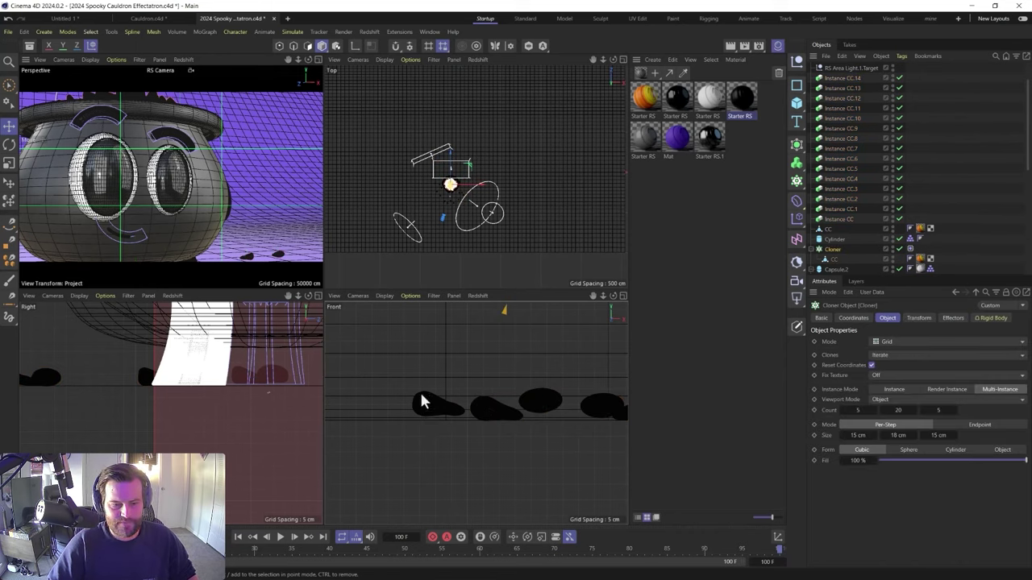
left_click(869, 188)
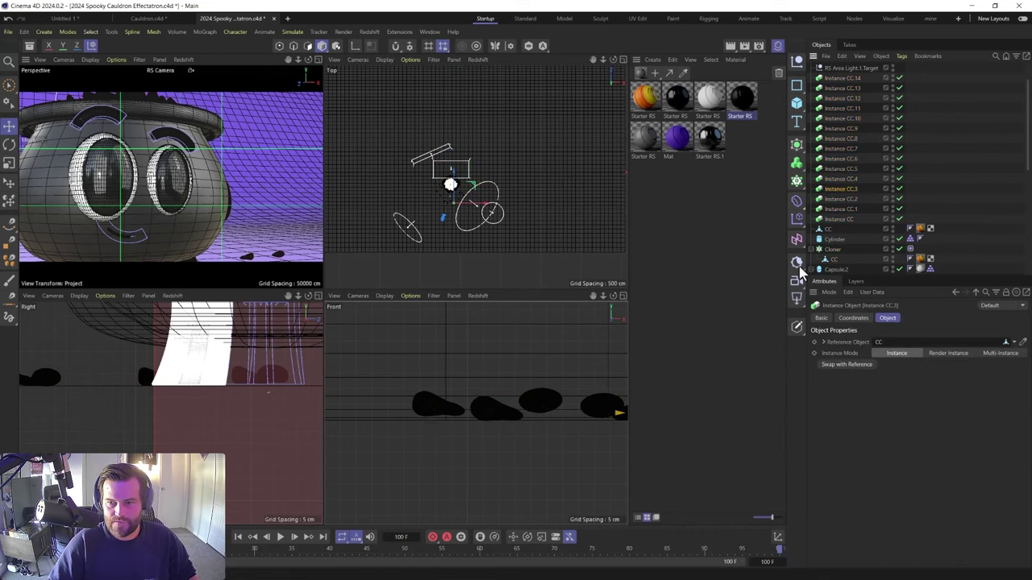
left_click(432, 407)
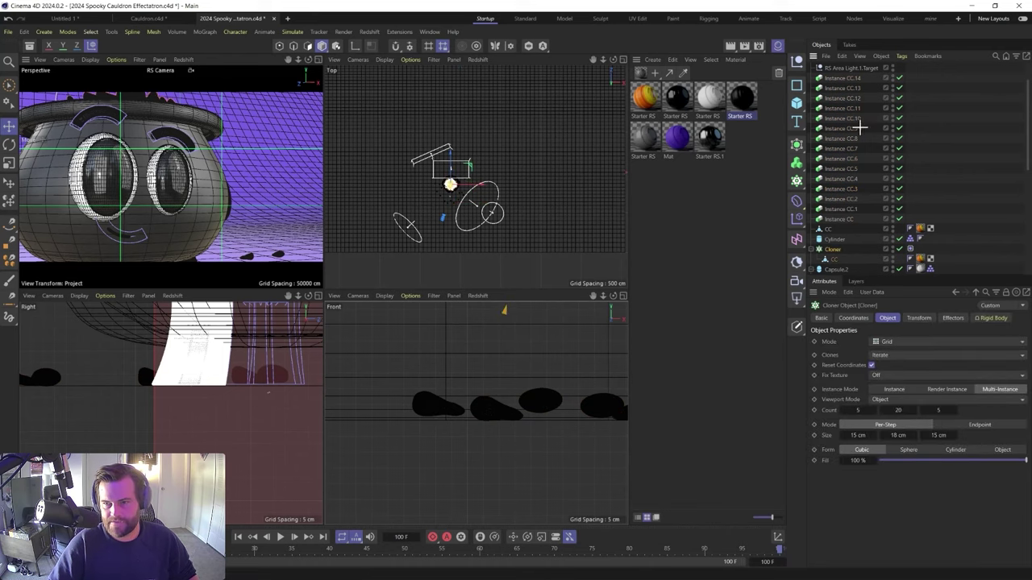
left_click(854, 79)
middle_click_drag(546, 361, 352, 374, "alt")
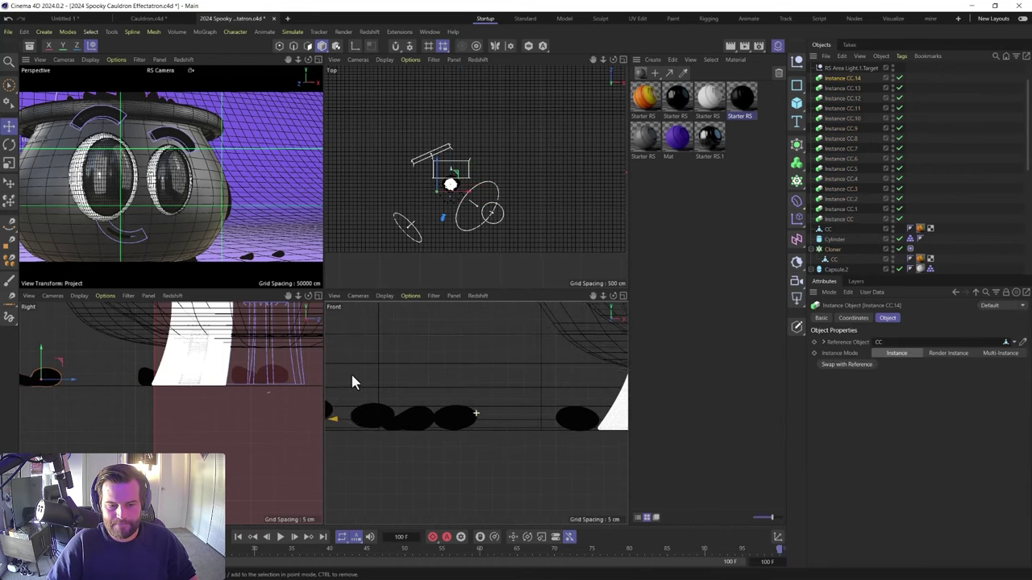
left_click_drag(412, 414, 417, 407)
left_click(356, 403)
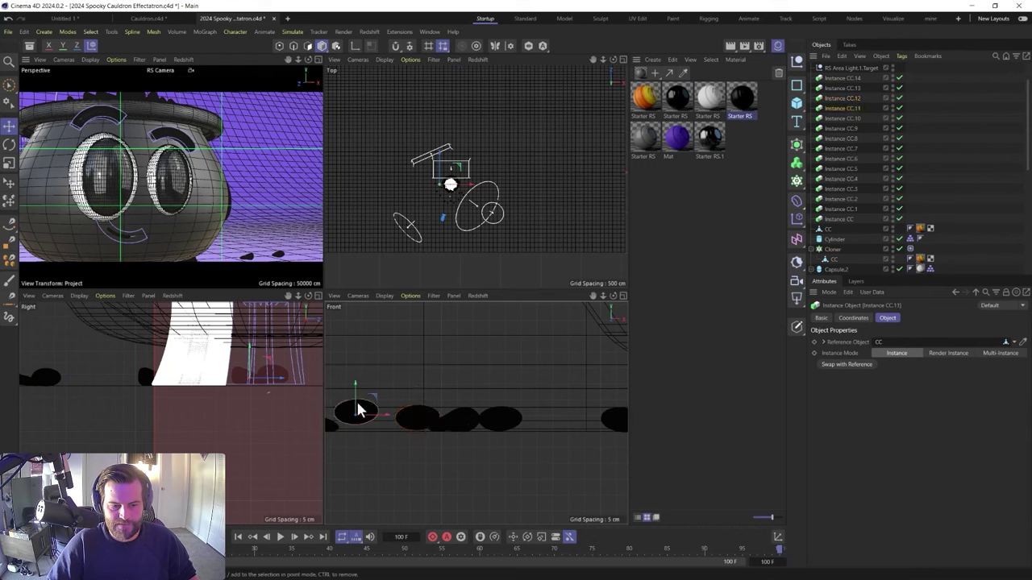
left_click_drag(354, 391, 355, 398)
middle_click_drag(594, 408, 337, 425, "alt")
scroll(449, 381, "down", 4)
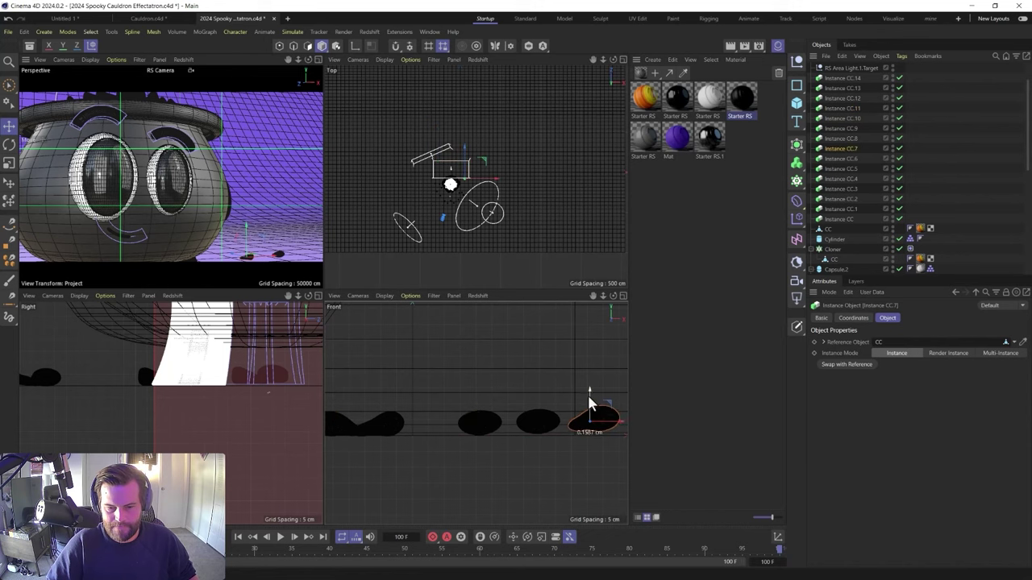
left_click(537, 421)
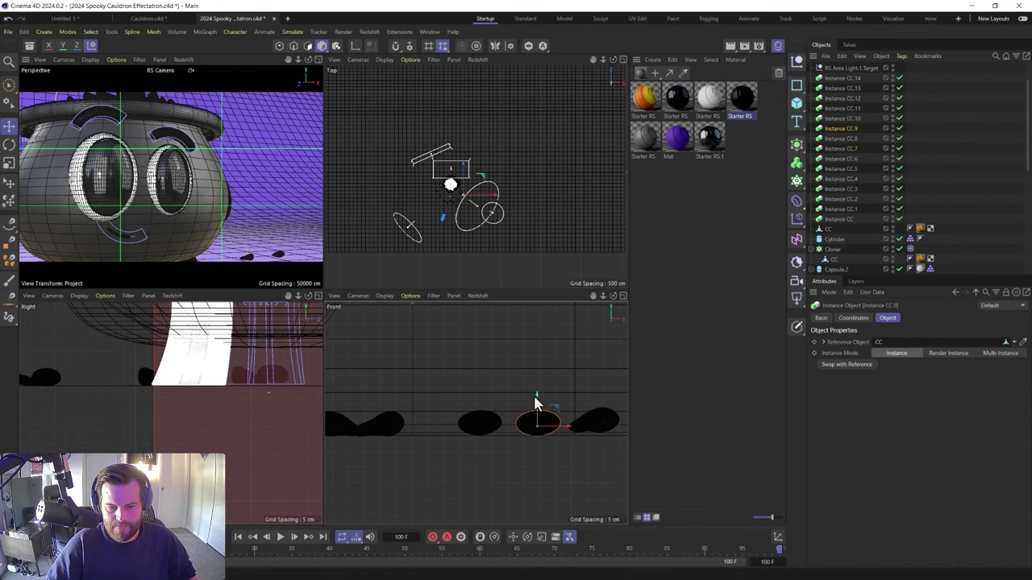
Enlarge the perspective view and reframe the RS Camera as a low close-up of the candy corn pile inside the cauldron
middle_click(209, 246)
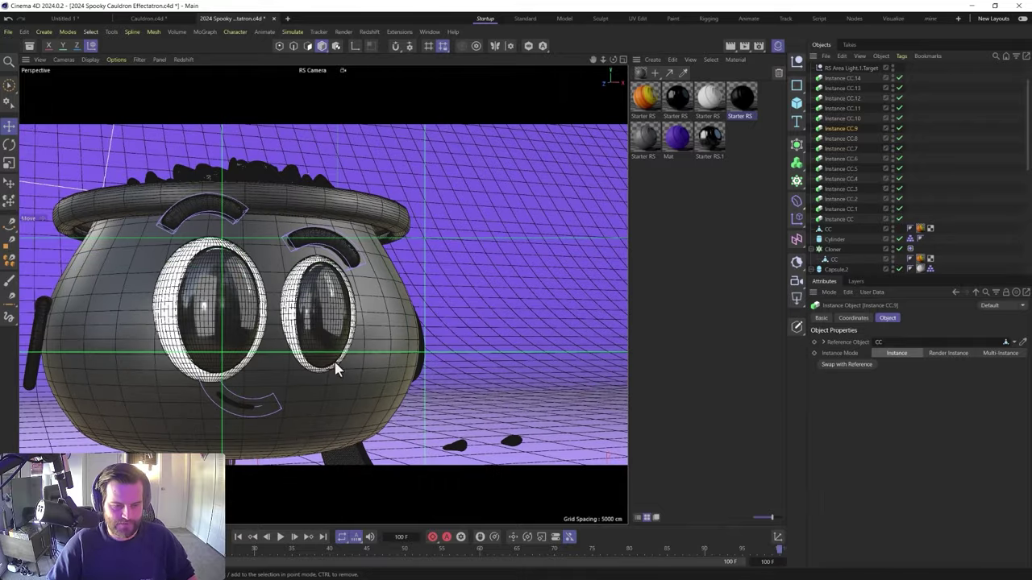
left_click_drag(297, 442, 361, 453, "alt")
right_click_drag(345, 419, 372, 400, "alt")
middle_click_drag(372, 401, 376, 536, "alt")
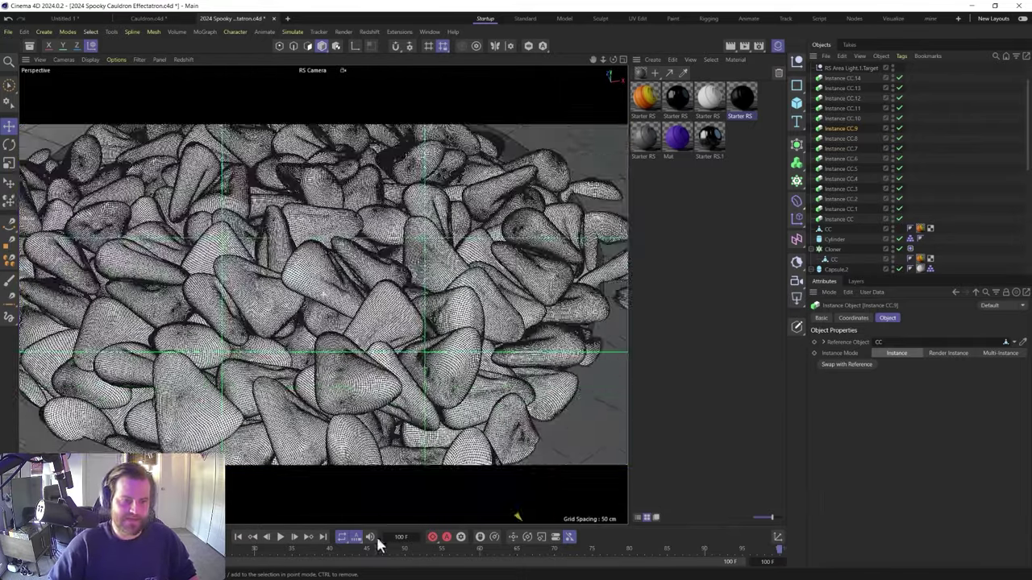
middle_click_drag(401, 212, 406, 273, "alt")
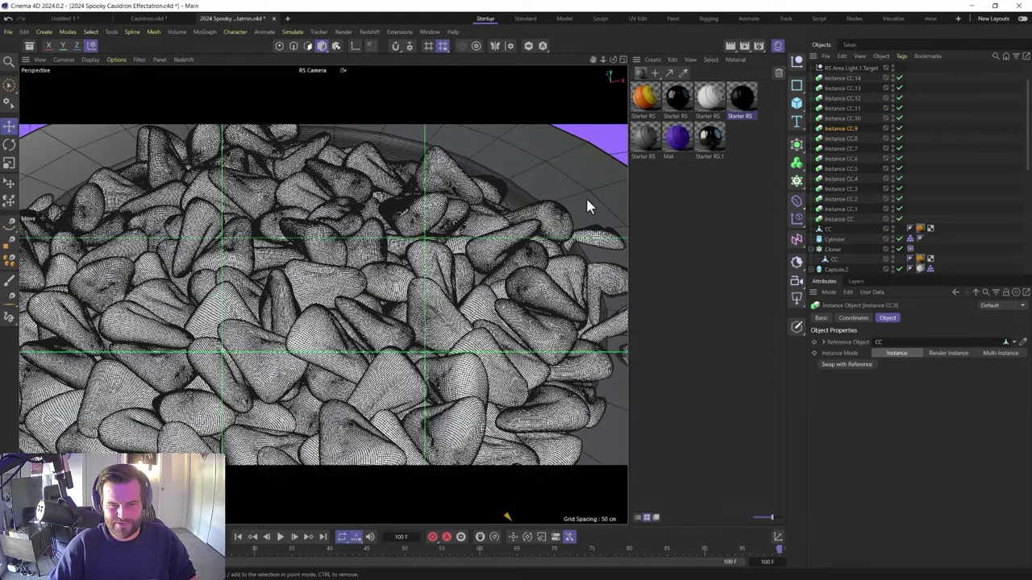
left_click_drag(304, 297, 283, 242, "alt")
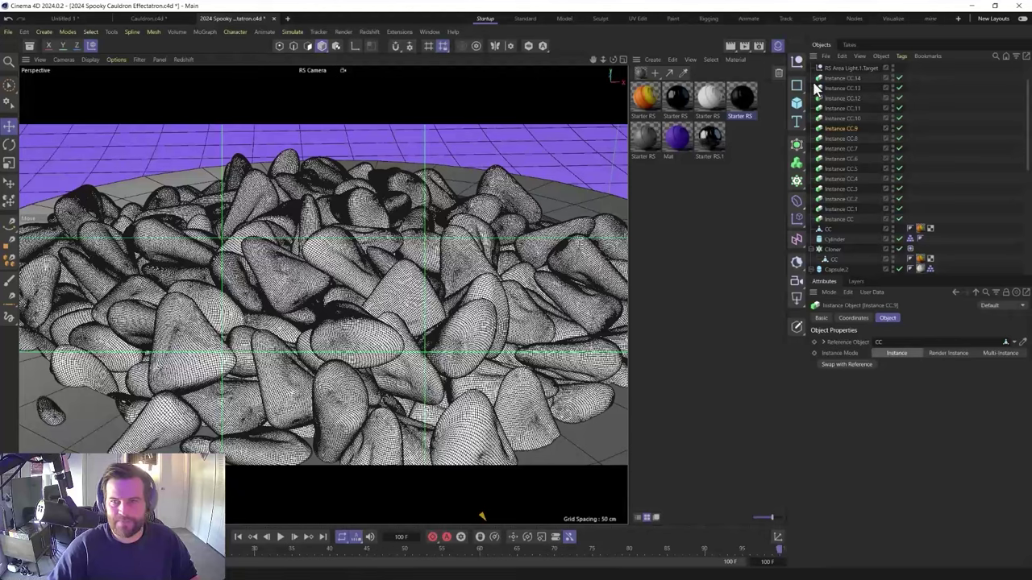
Enable Bokeh on the RS Camera with aperture 0.2 and pick the focus distance from a candy corn in the pile
scroll(843, 235, "down", 5)
left_click(838, 230)
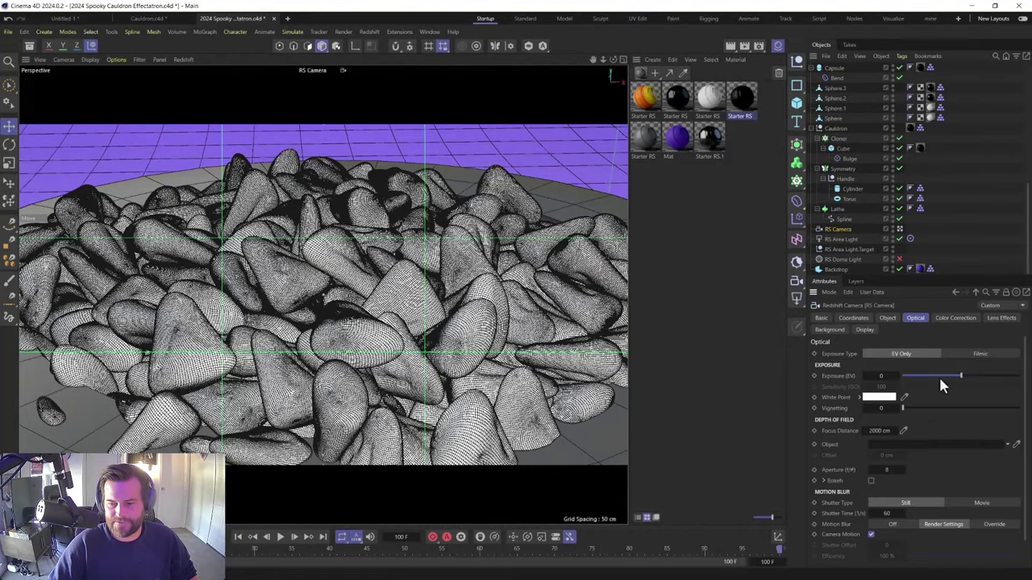
left_click(870, 480)
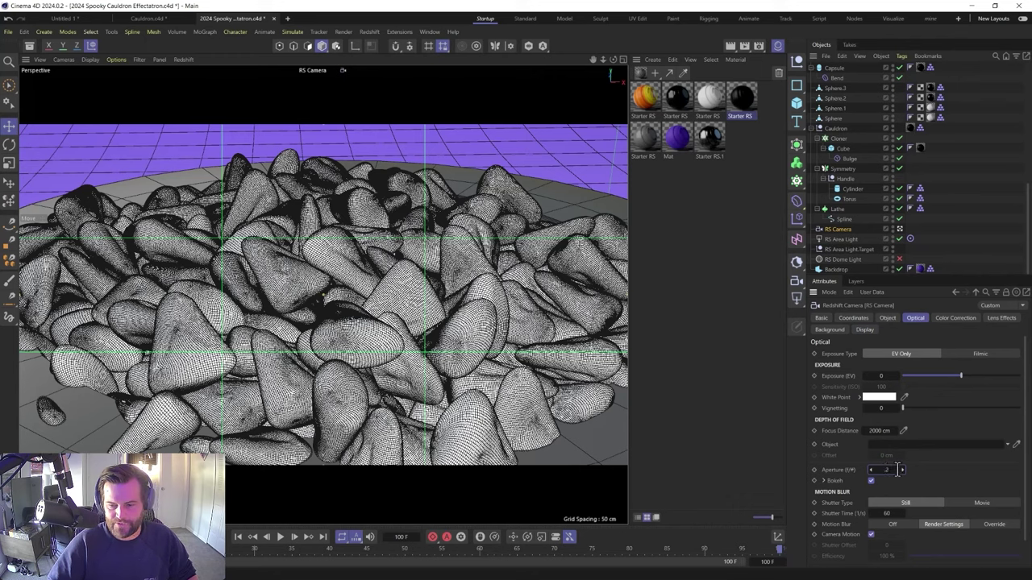
key("Return")
left_click(313, 268)
Reopen the Redshift RenderView and start the interactive render of the candy corn close-up
left_click(369, 32)
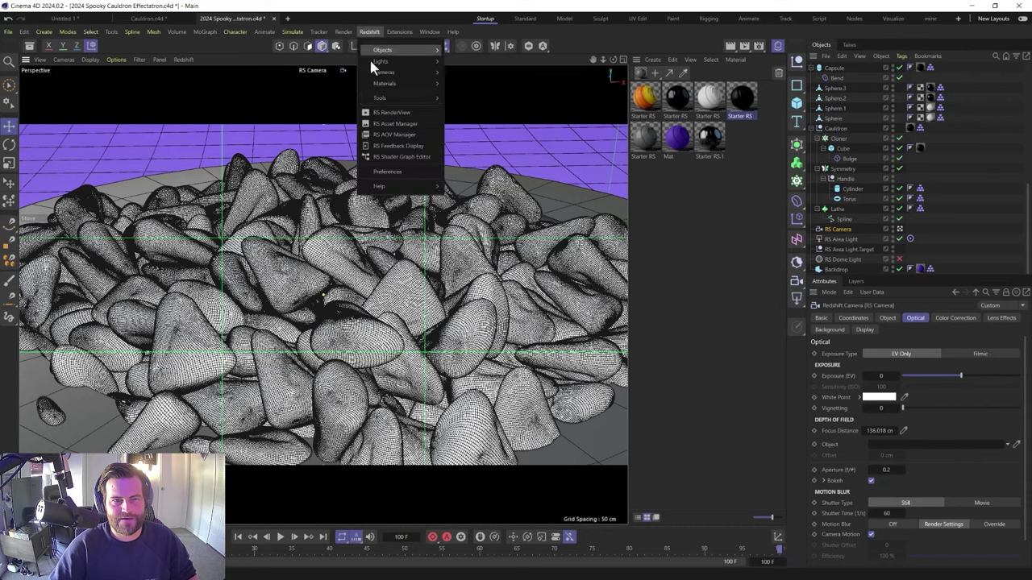
left_click(378, 113)
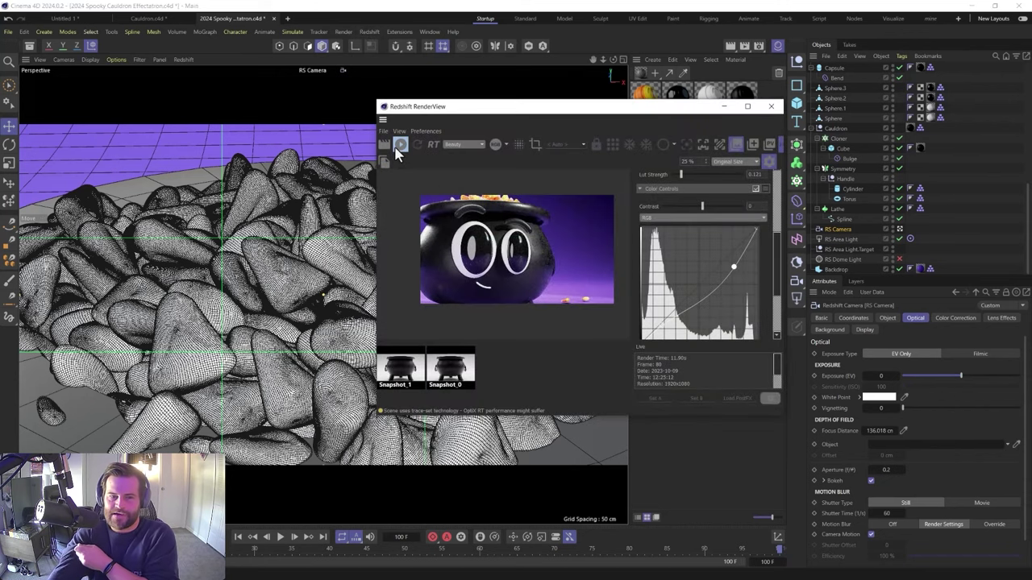
left_click(398, 148)
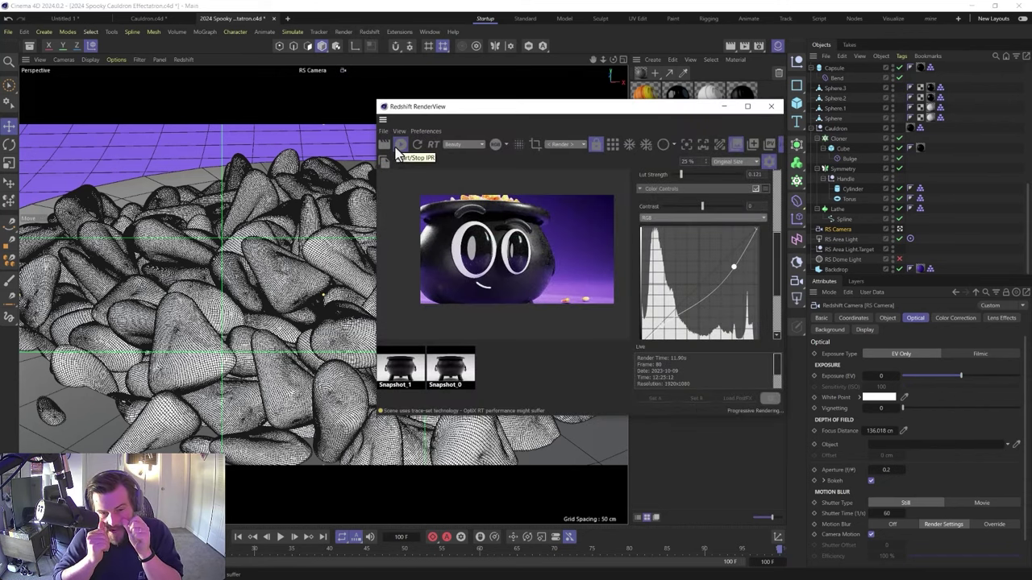
Set the RS Camera's aperture to 2 and examine the depth of field in an enlarged render view
left_click(888, 470)
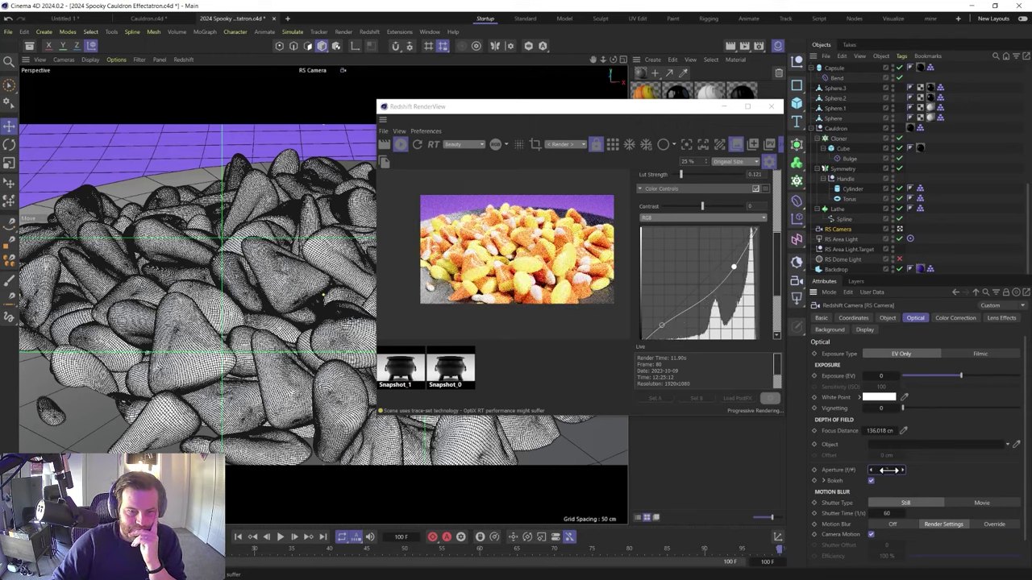
scroll(436, 211, "up", 2)
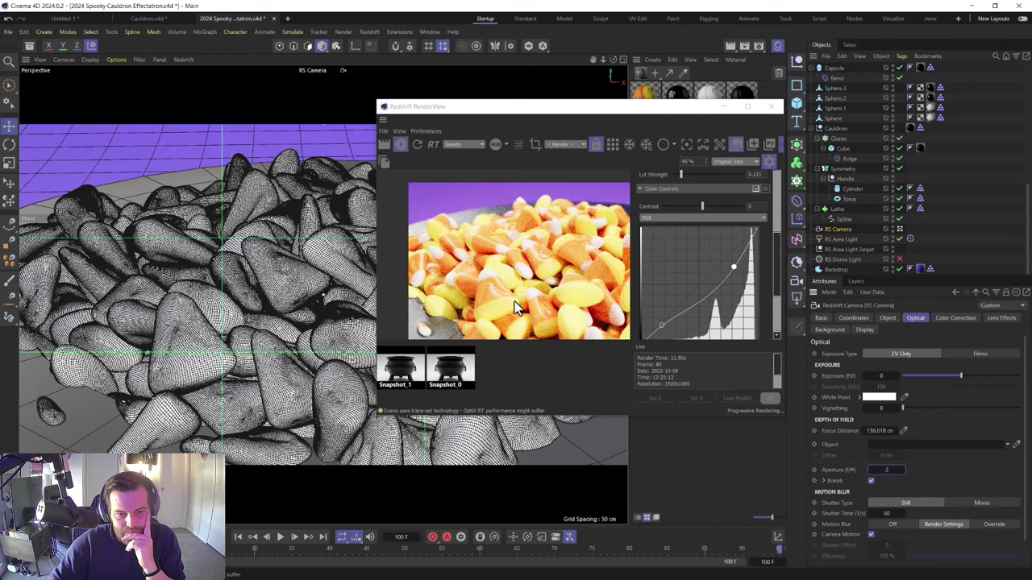
left_click(747, 106)
scroll(498, 338, "up", 3)
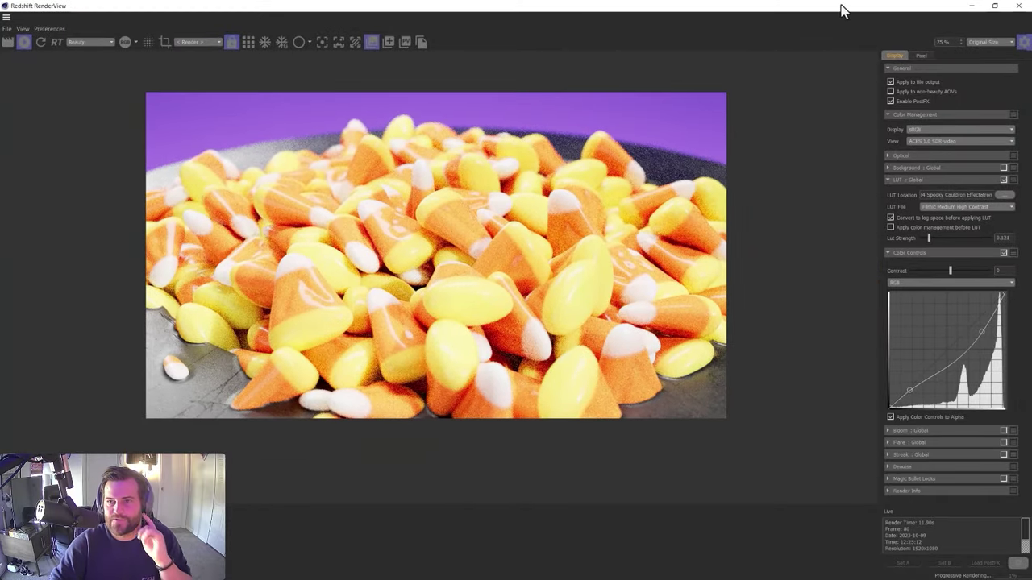
Shrink the render window and lower the orange candy corn Starter RS material's coat weight to about 0.085
left_click_drag(841, 12, 362, 128)
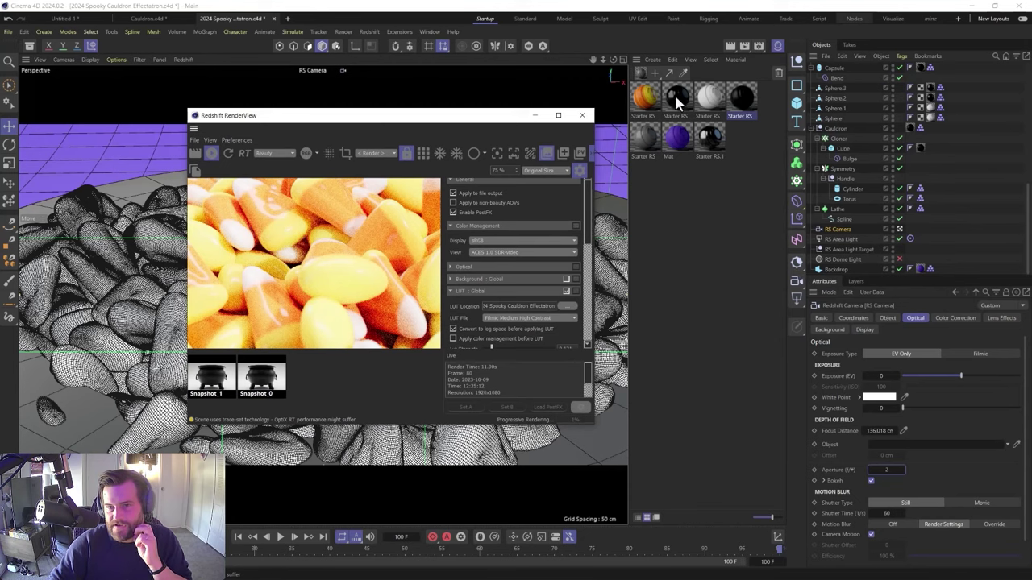
left_click(642, 98)
scroll(842, 480, "down", 10)
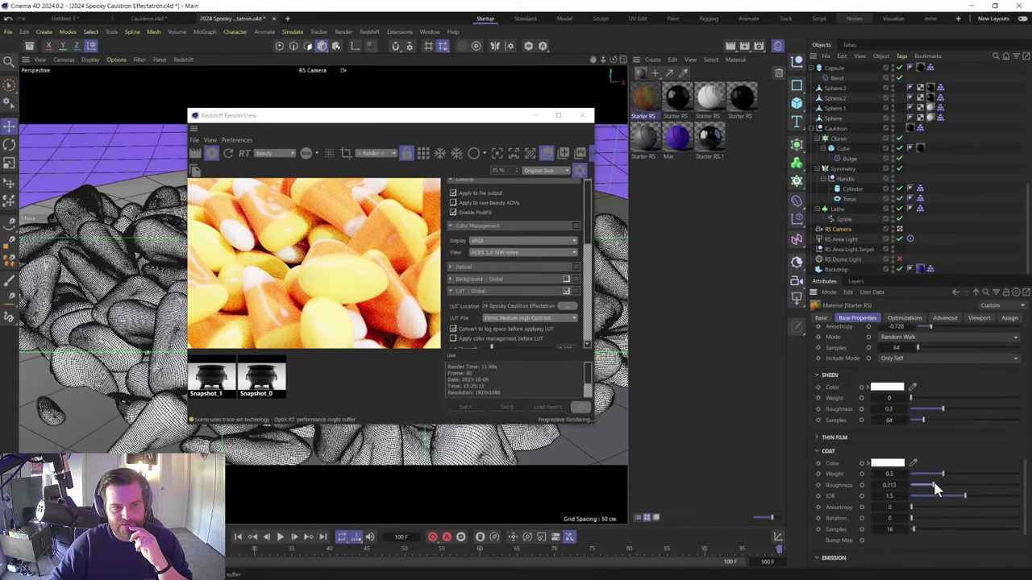
left_click_drag(935, 477, 923, 481)
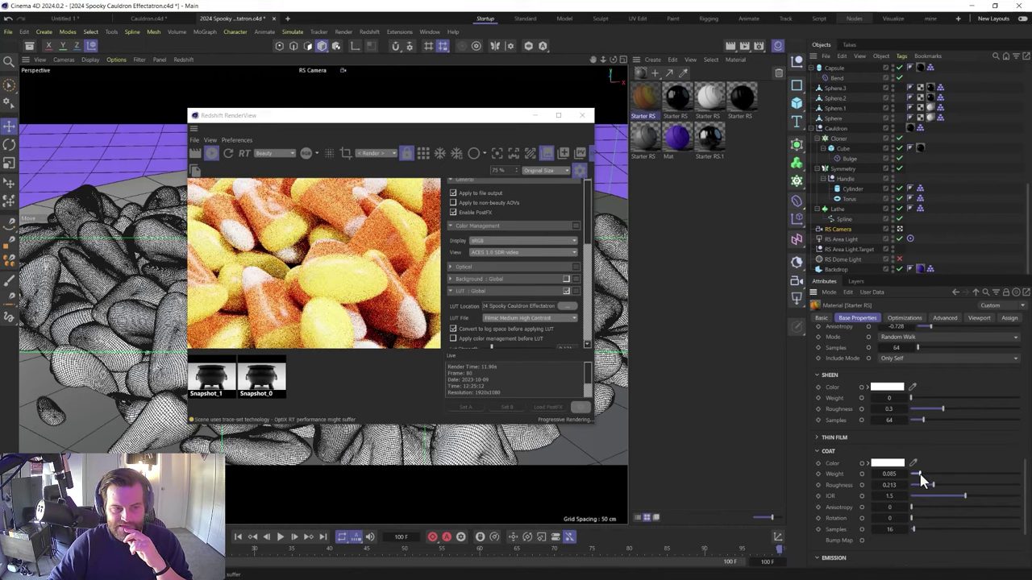
Raise the candy corn material's reflection roughness to about 0.454 and check the softer highlights in the render
scroll(854, 403, "down", 4)
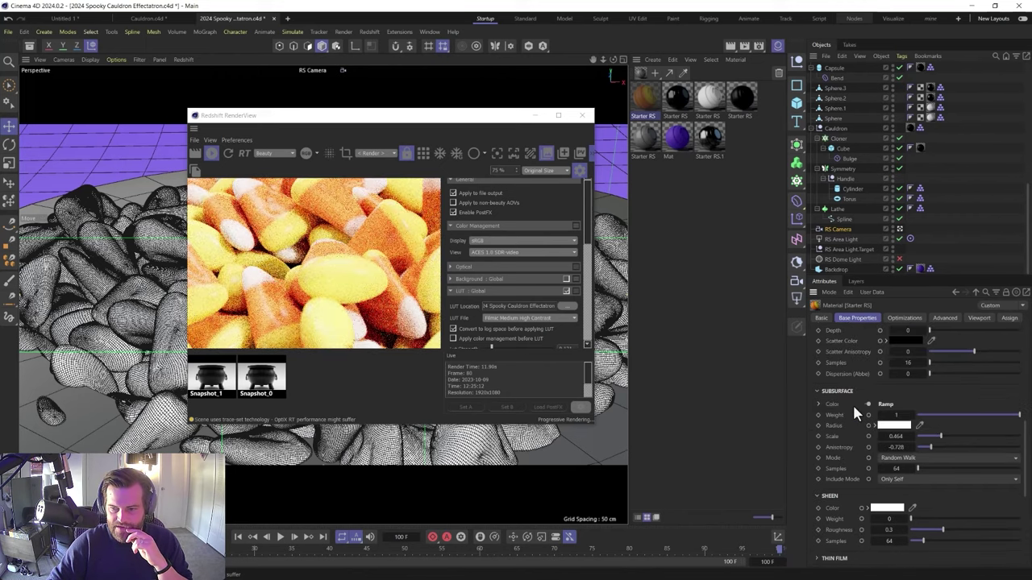
scroll(852, 407, "up", 3)
left_click_drag(930, 399, 961, 399)
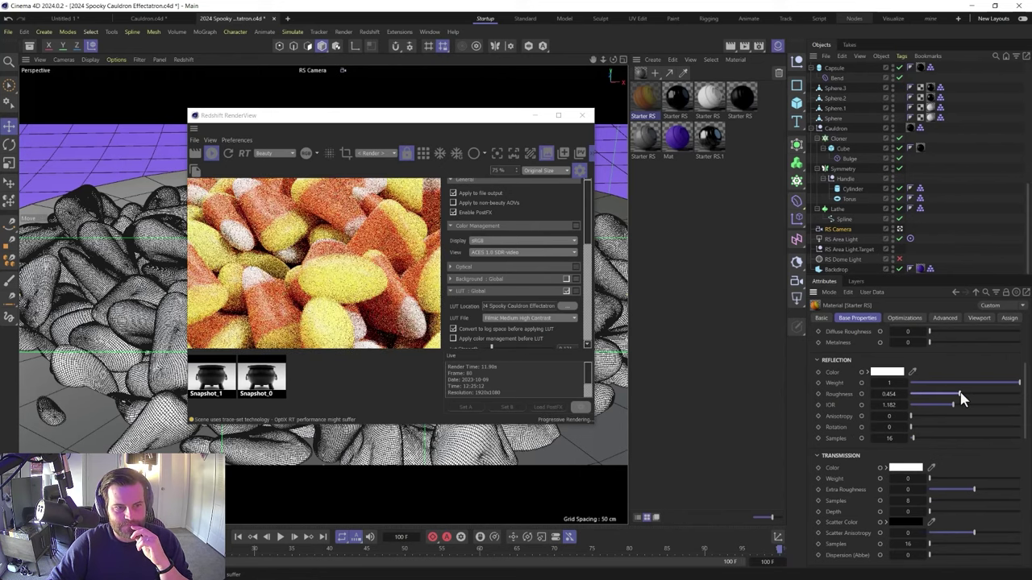
scroll(319, 290, "down", 2)
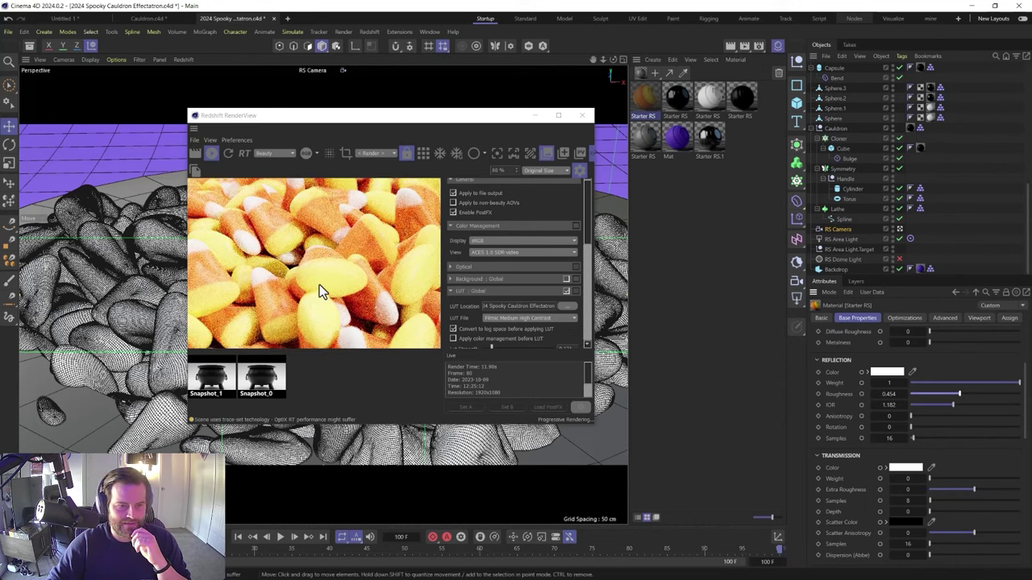
scroll(319, 290, "down", 1)
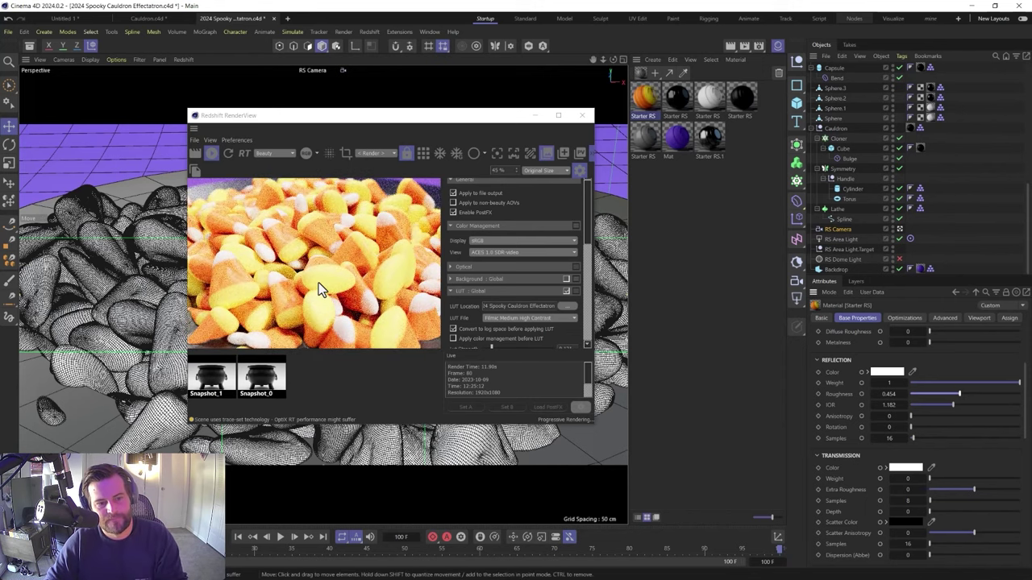
Reduce the render preview to 25% and reframe the RS Camera into a much tighter close-up of the candy corn pile
scroll(319, 290, "down", 1)
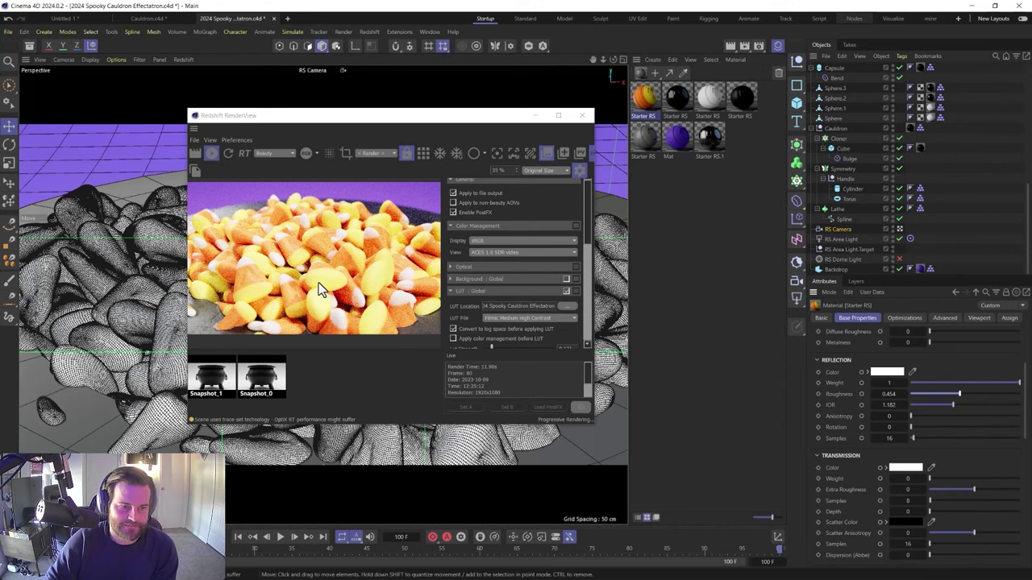
scroll(319, 290, "down", 1)
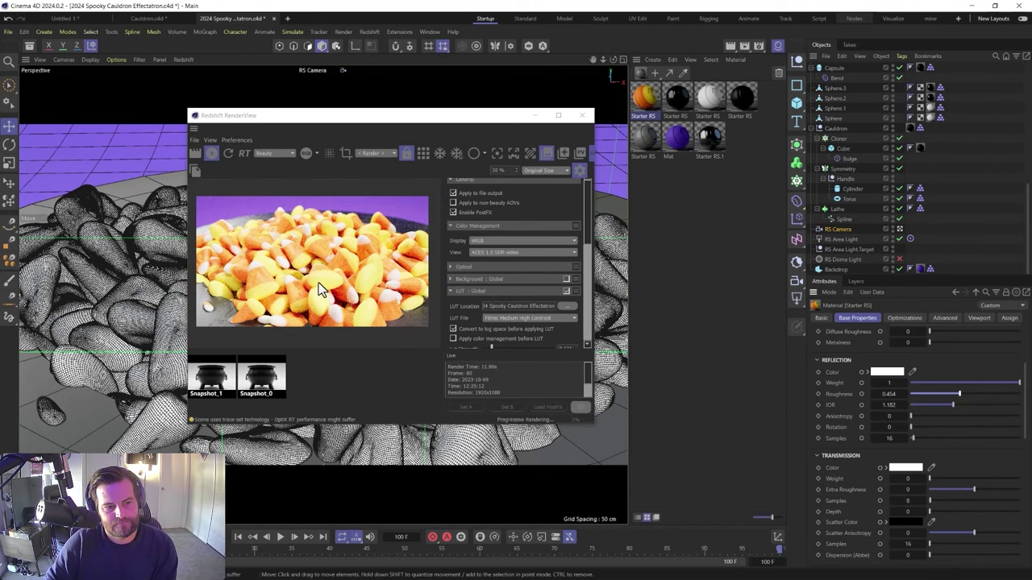
scroll(319, 291, "down", 1)
left_click_drag(341, 120, 604, 136)
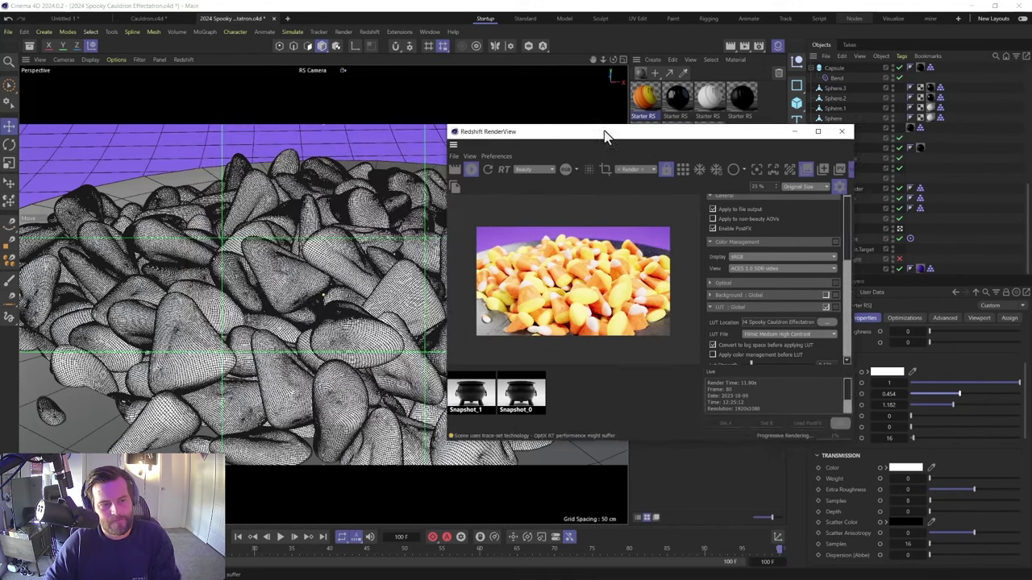
middle_click_drag(265, 330, 212, 382, "alt")
right_click_drag(212, 382, 224, 350, "alt")
scroll(226, 354, "up", 6)
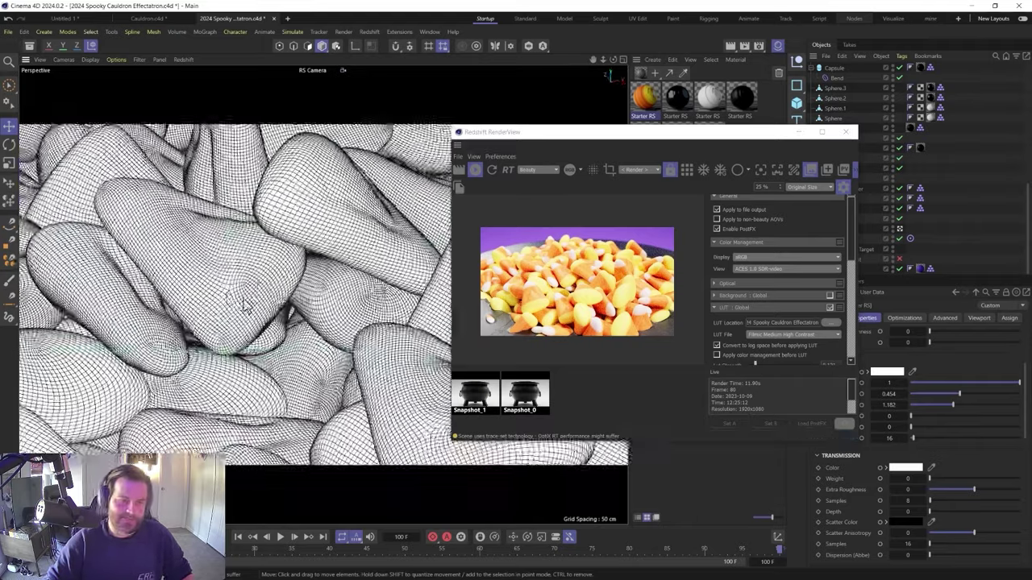
scroll(207, 306, "down", 4)
Set the camera's focus distance by picking a candy corn near the middle of the rendered image
left_click_drag(562, 136, 320, 122)
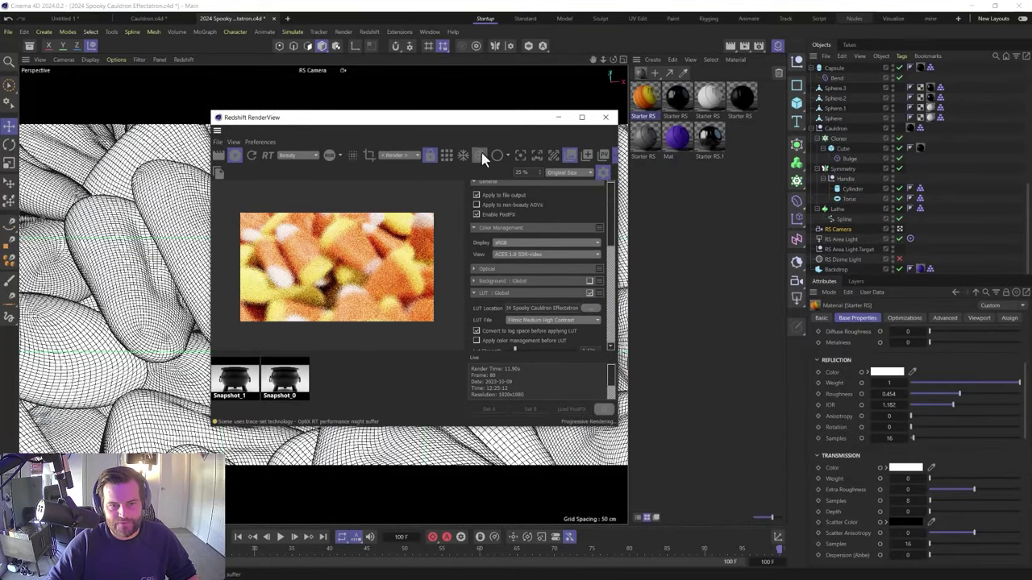
left_click(519, 156)
left_click(348, 244)
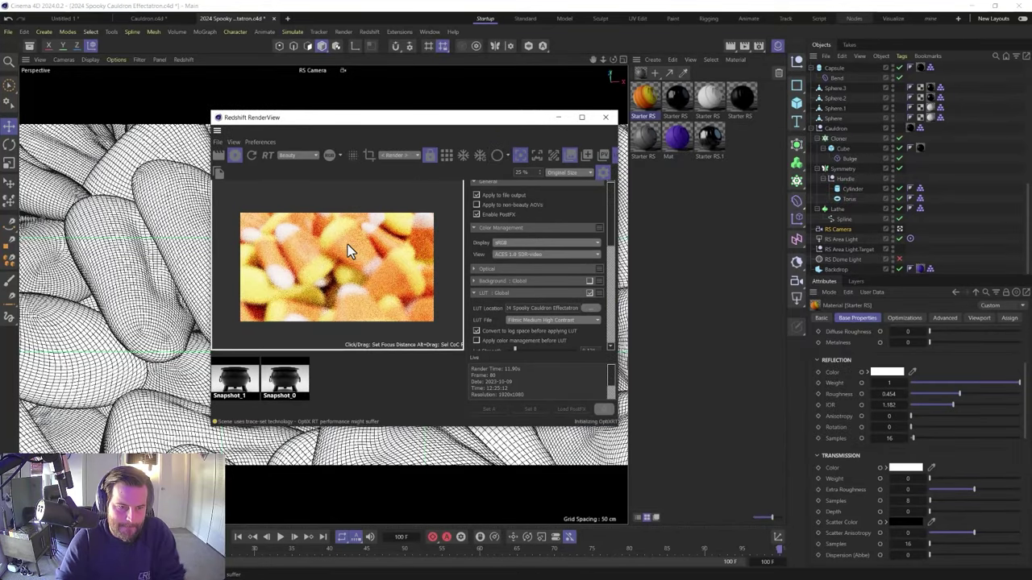